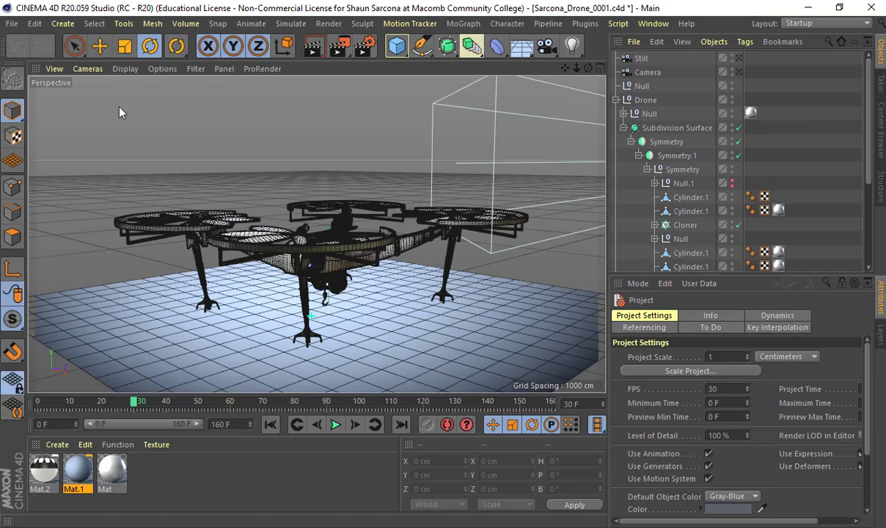
Examine the drone from several angles and look through its symmetry hierarchy, including the radial Cloner inside Null.1
left_click_drag(345, 131, 338, 169, "alt")
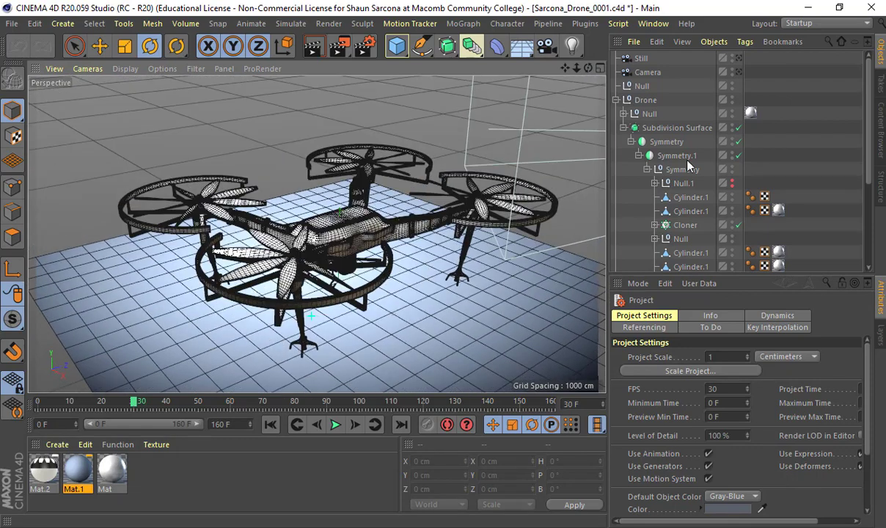
scroll(631, 161, "down", 5)
scroll(668, 180, "up", 5)
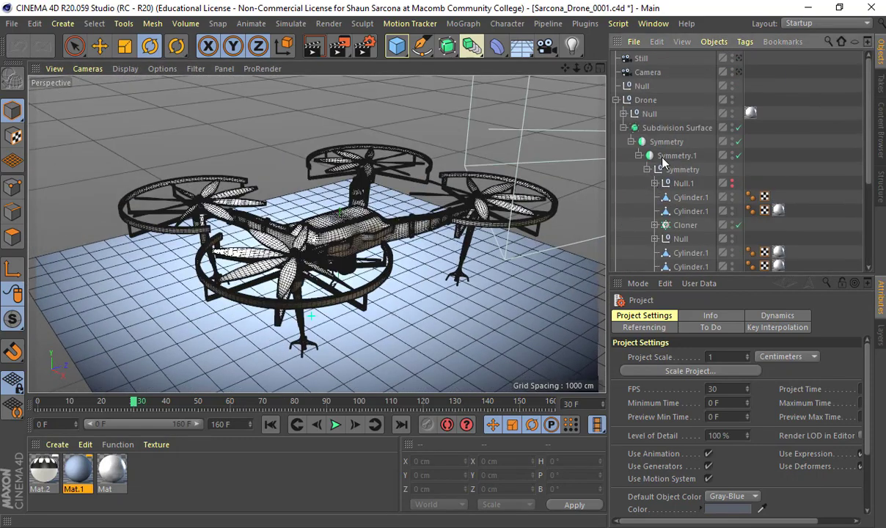
left_click(656, 155)
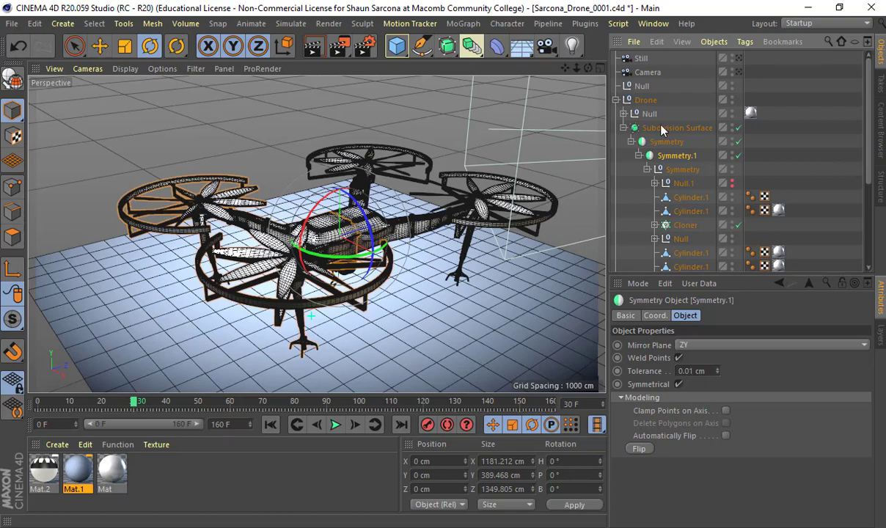
left_click(663, 129)
left_click(654, 183)
left_click(693, 198)
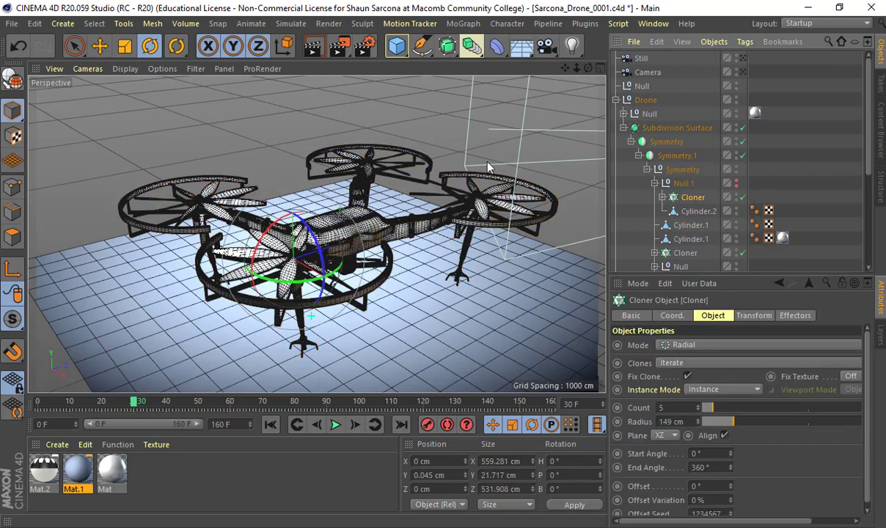
left_click(419, 138)
left_click_drag(346, 193, 320, 220, "alt")
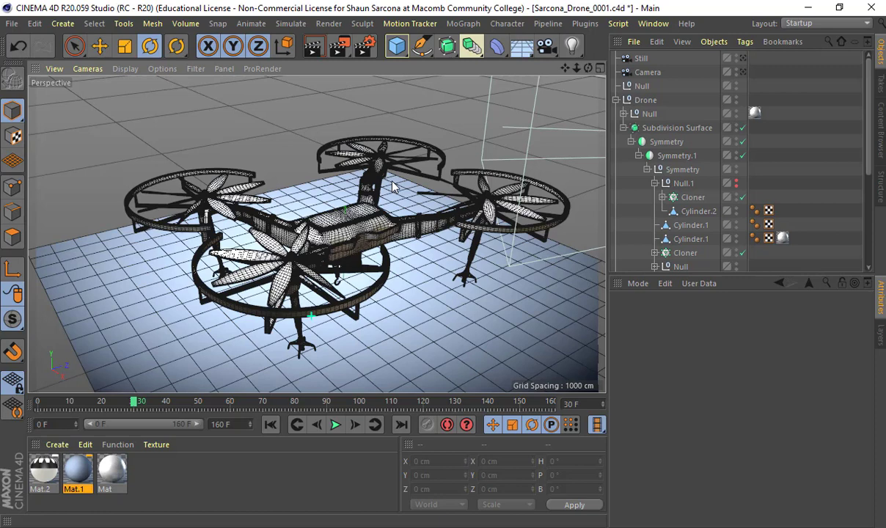
left_click(684, 199)
scroll(672, 176, "down", 5)
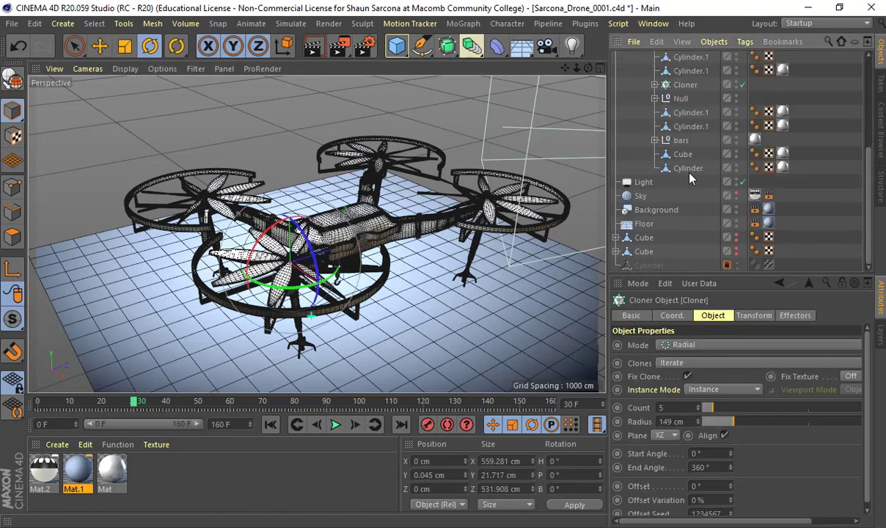
Delete the two hidden Cube objects at the root level near the end of the object list
left_click(643, 251)
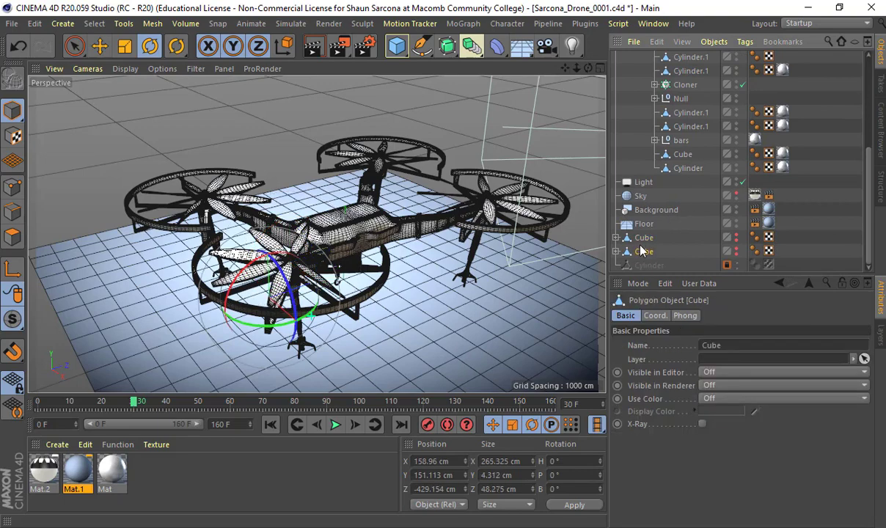
left_click(640, 238, "ctrl")
left_click_drag(460, 308, 523, 238, "alt")
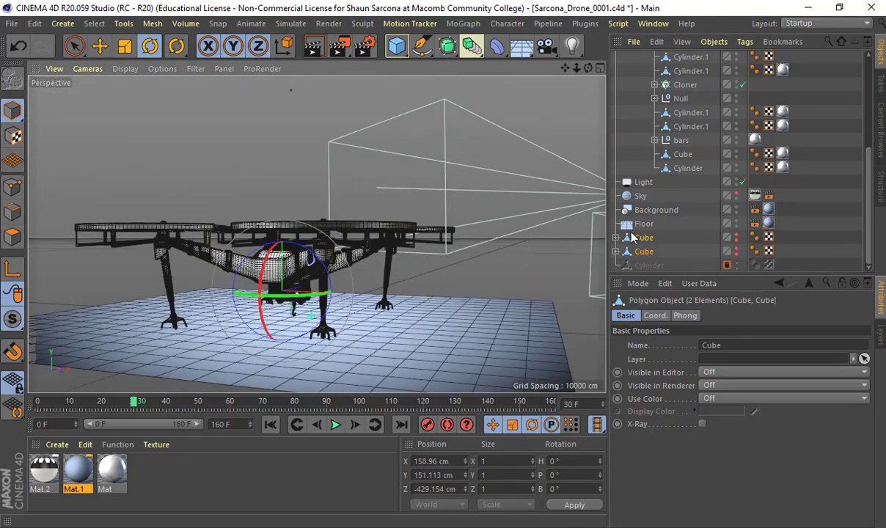
key("Delete")
Delete the remaining scene environment objects: Floor, Background, Sky and Light
left_click(644, 251)
key("Delete")
left_click(648, 250)
key("Delete")
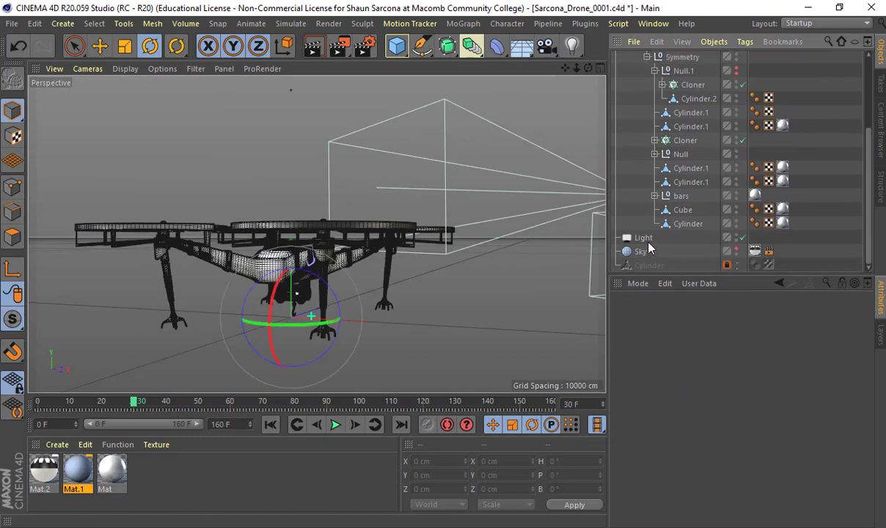
left_click(645, 252)
key("Delete")
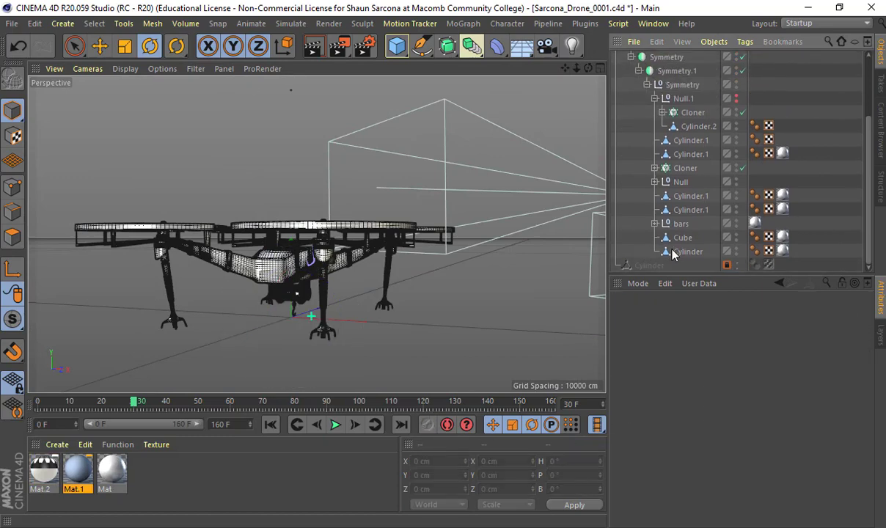
Expand the bars group and make its parametric cubes, from Cube.10 through Cube, editable
left_click(674, 252)
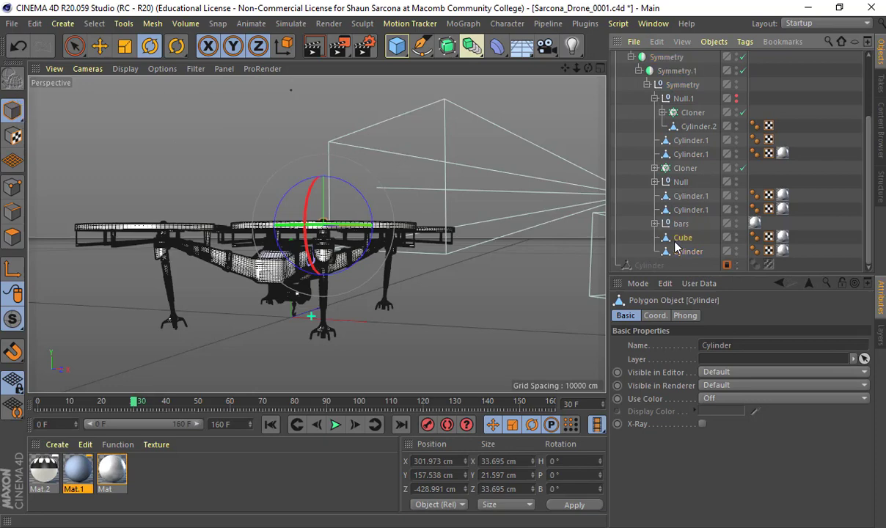
left_click(638, 237)
left_click(655, 224)
scroll(658, 229, "down", 3)
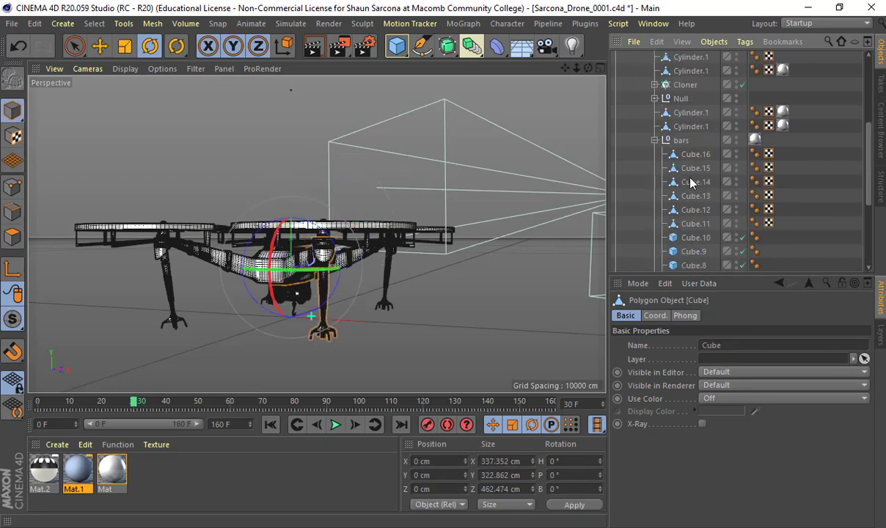
left_click(654, 156)
left_click(687, 238)
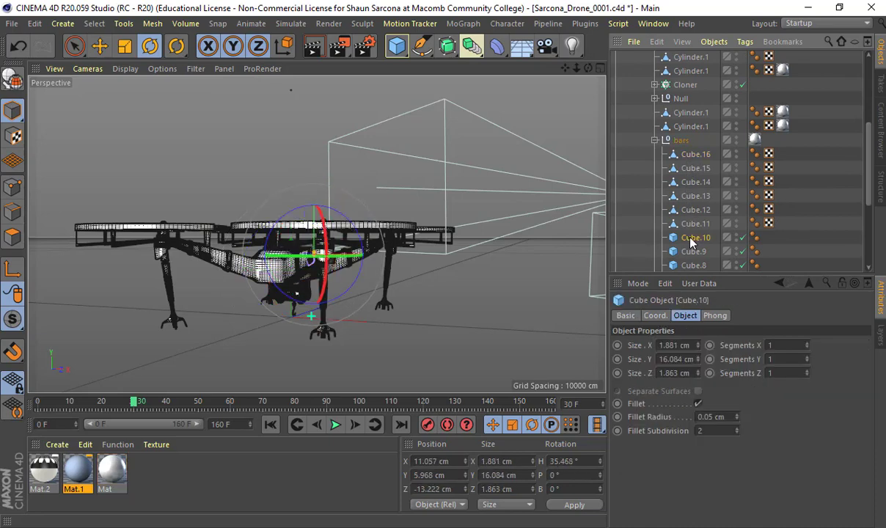
scroll(693, 243, "down", 3)
scroll(693, 254, "down", 3)
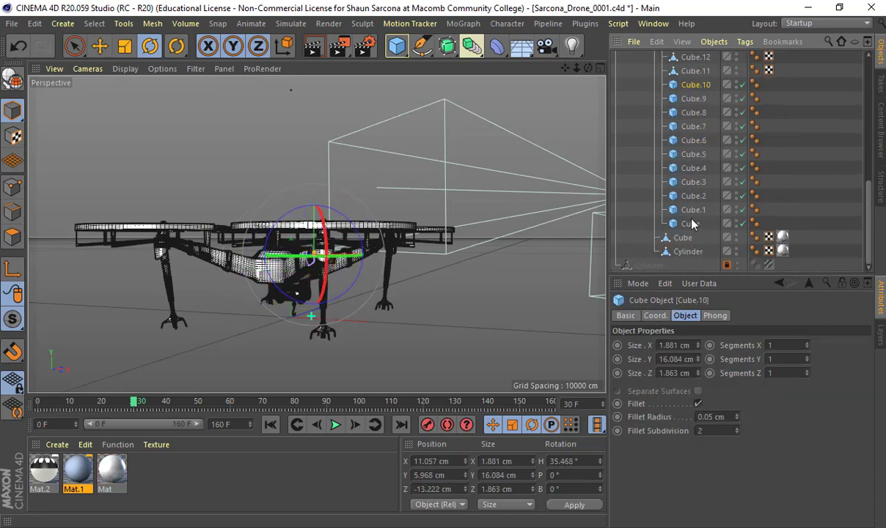
left_click(692, 228, "shift")
key("c")
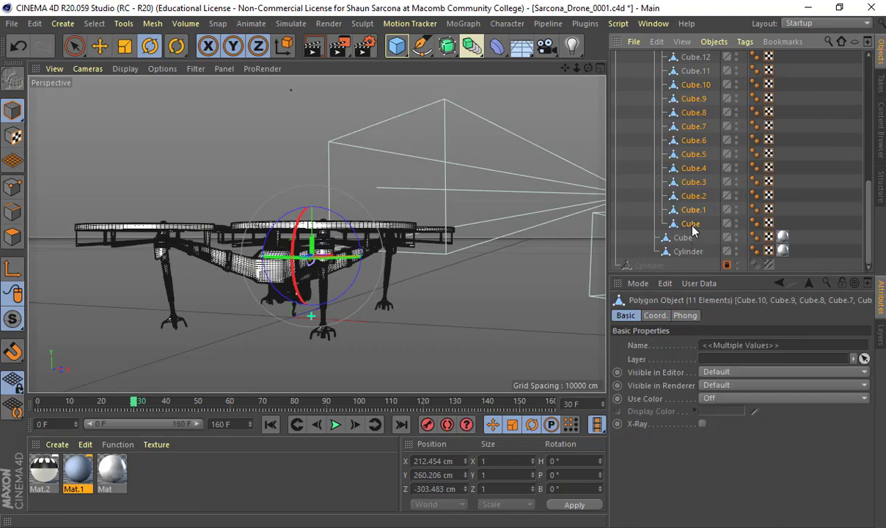
Delete the selected cube bars at the body's vent opening, along with the rest of the bars group
left_click_drag(374, 223, 272, 152, "alt")
scroll(383, 292, "up", 5)
scroll(261, 242, "up", 4)
key("e")
left_click_drag(271, 111, 277, 207)
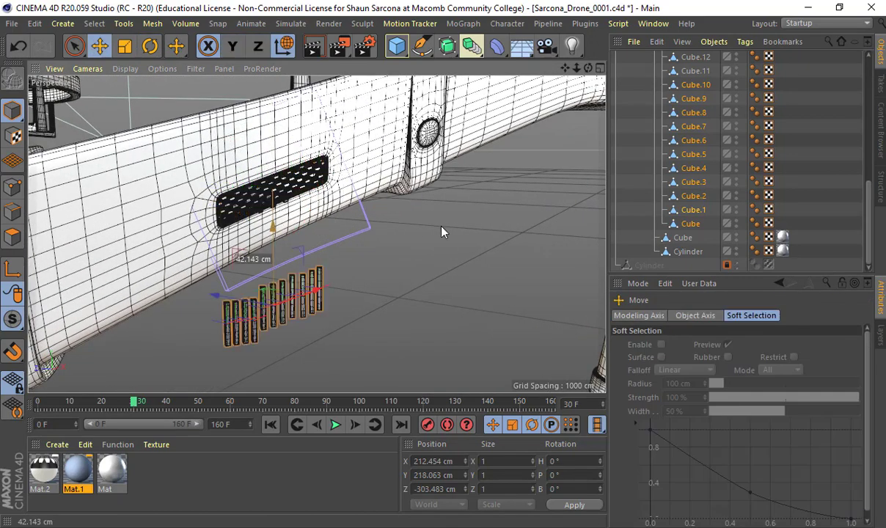
left_click_drag(442, 232, 490, 230)
key("Delete")
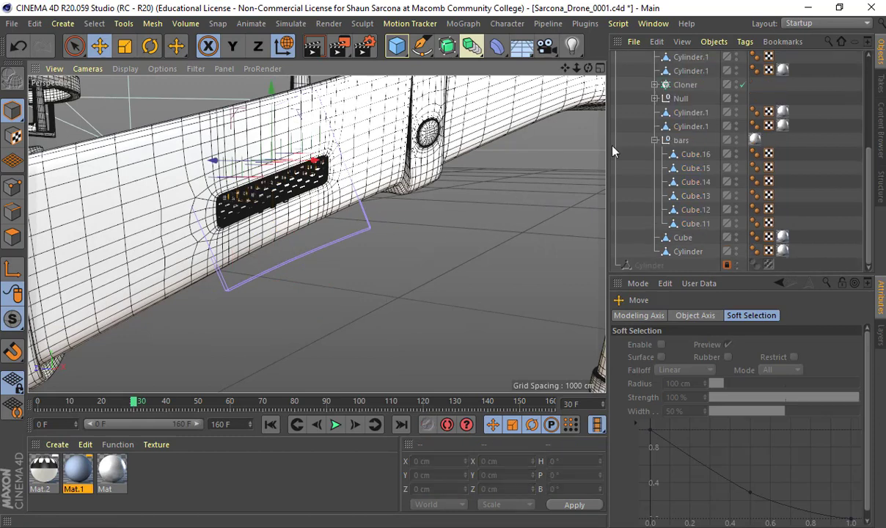
left_click(680, 145)
key("Delete")
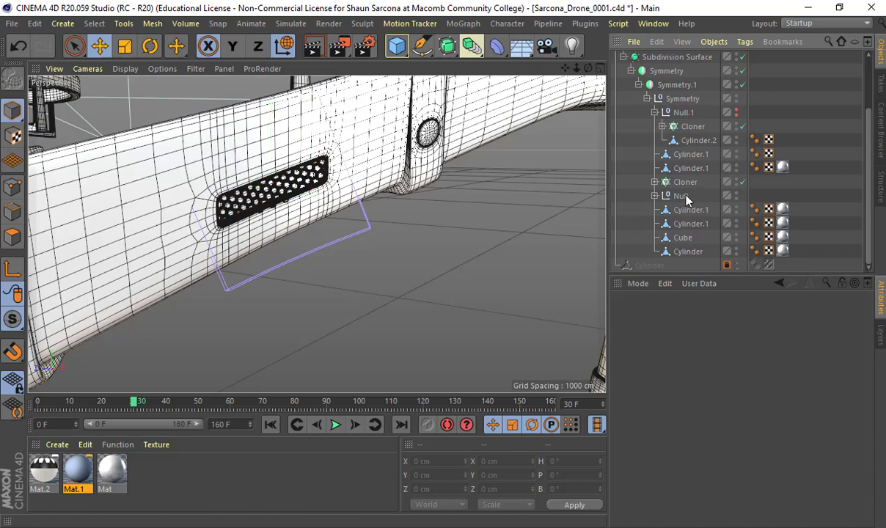
Examine the honeycomb Cloner nested in the Null with the Bend deformer, including its mesh in the vent opening
left_click(654, 195)
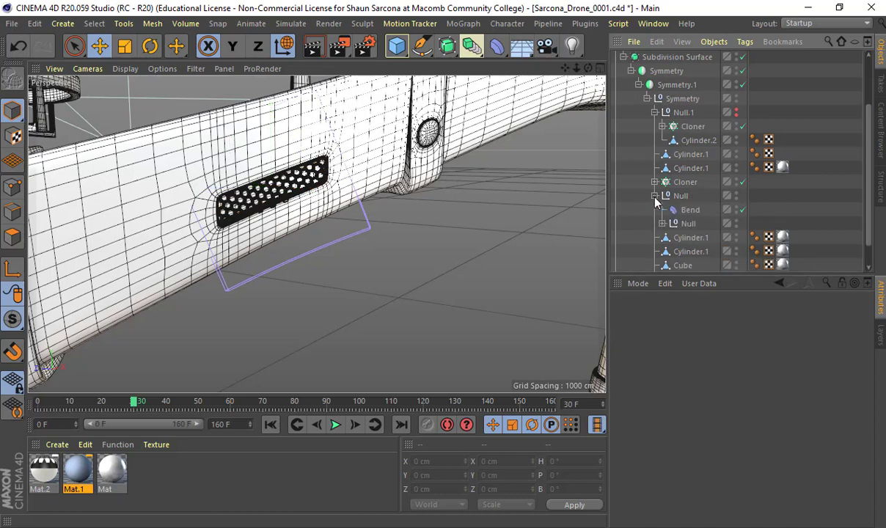
left_click(663, 223)
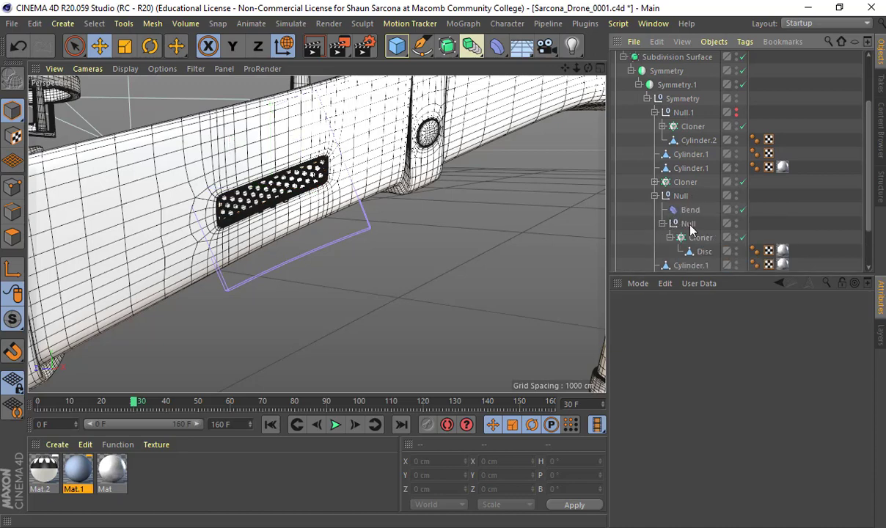
left_click(688, 224)
left_click(693, 242)
right_click_drag(352, 190, 412, 206, "alt")
scroll(414, 206, "up", 6)
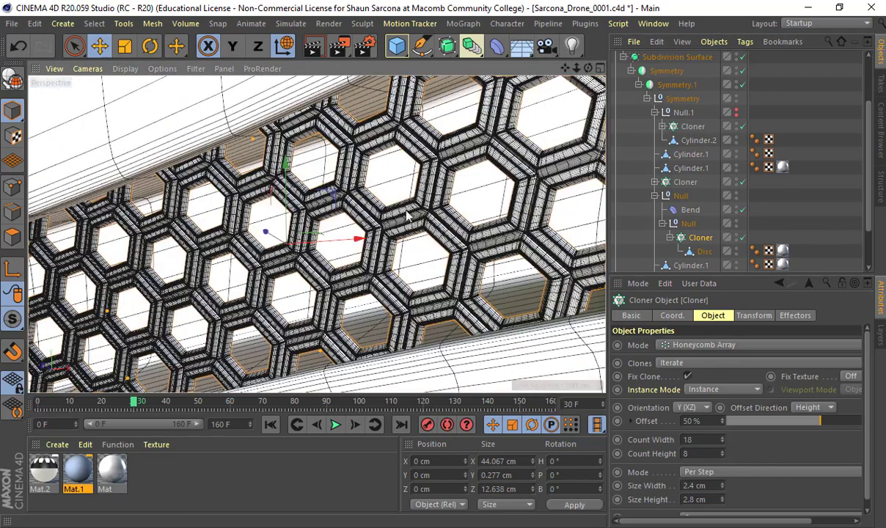
scroll(395, 221, "down", 10)
scroll(380, 211, "up", 3)
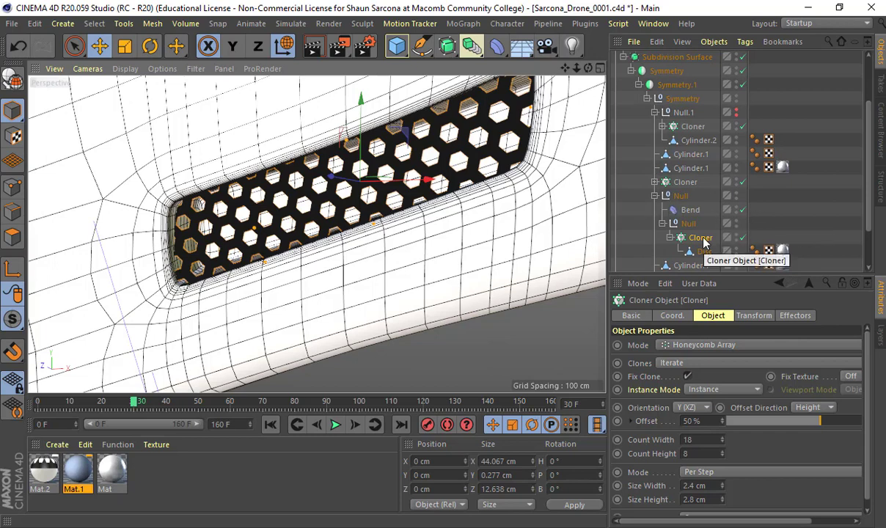
Create a polygon copy of the Null holding the Bend and honeycomb Cloner with Current State to Object
left_click(683, 198)
left_click(715, 42)
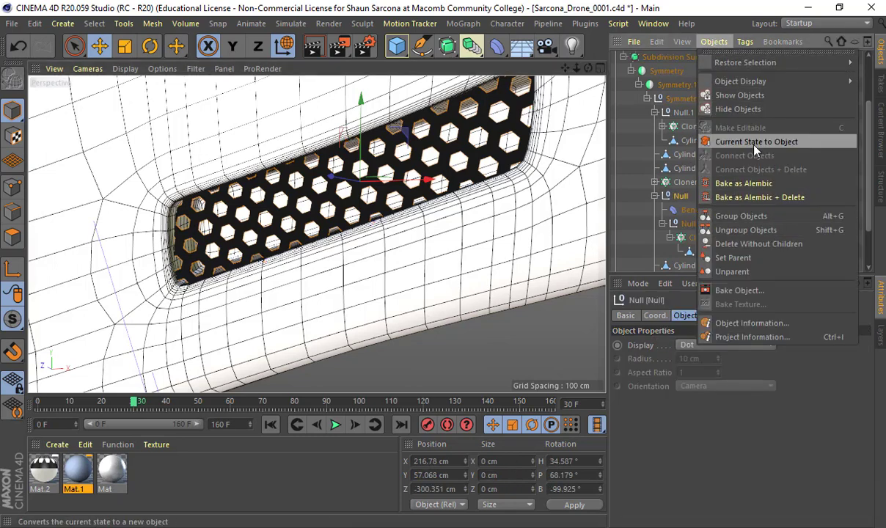
left_click(784, 149)
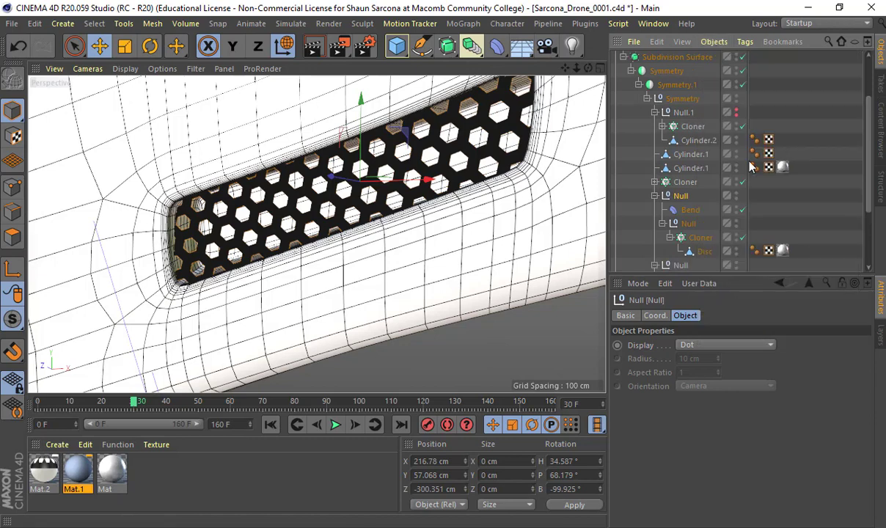
Examine the converted Null's Cloner group, expanding Disc 0 through Disc 3 to check their polygon objects
scroll(668, 196, "down", 3)
left_click(671, 211)
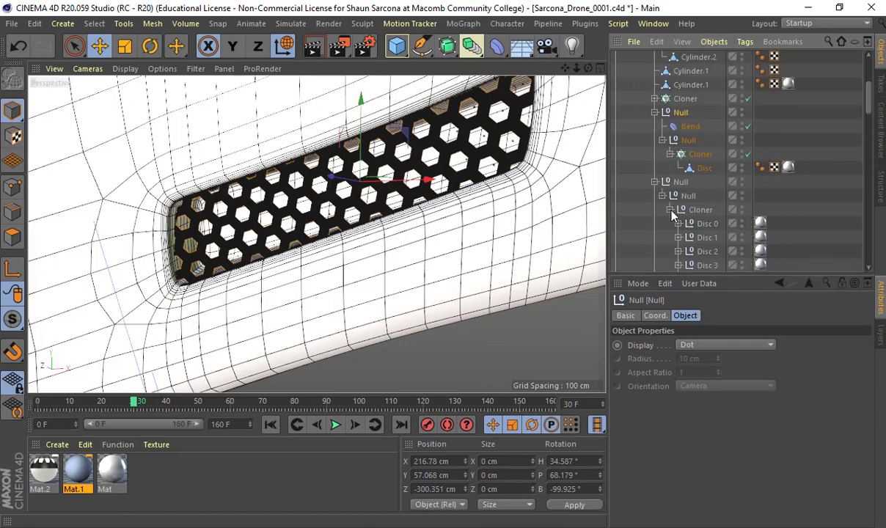
left_click(679, 224)
scroll(667, 190, "down", 2)
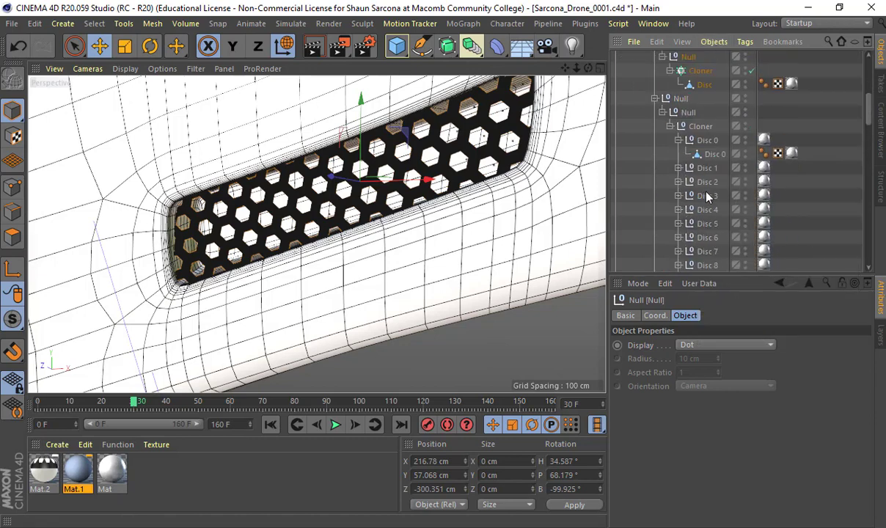
left_click(669, 154)
left_click(698, 171)
left_click(679, 168)
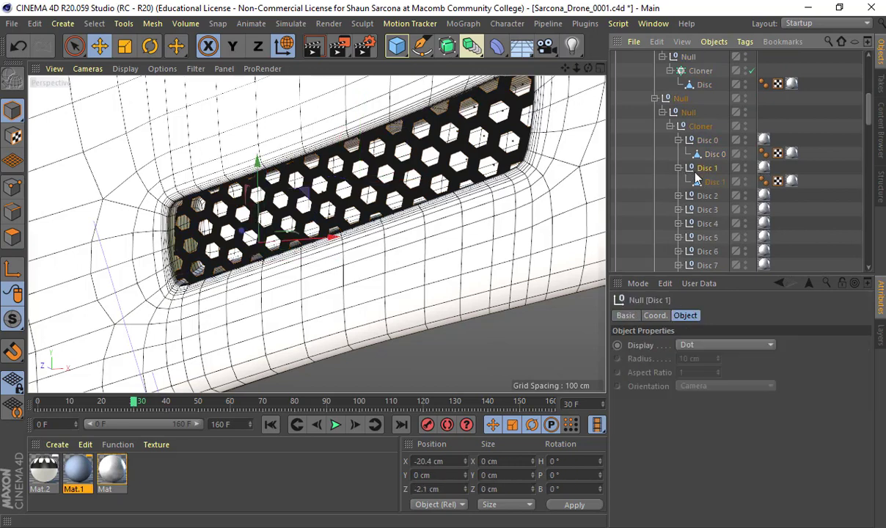
left_click(699, 184)
left_click(679, 196)
left_click(685, 210)
left_click(679, 224)
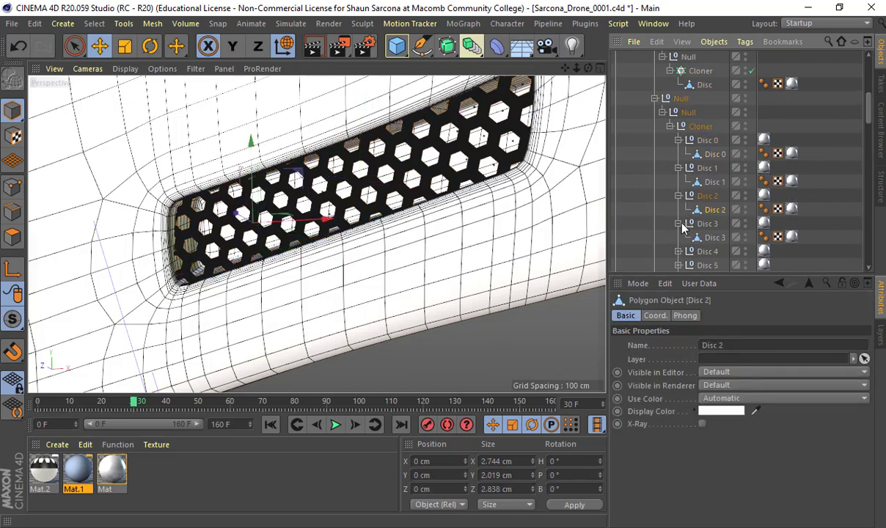
Delete the original Null containing the Bend deformer and the procedural honeycomb Cloner
scroll(653, 205, "up", 5)
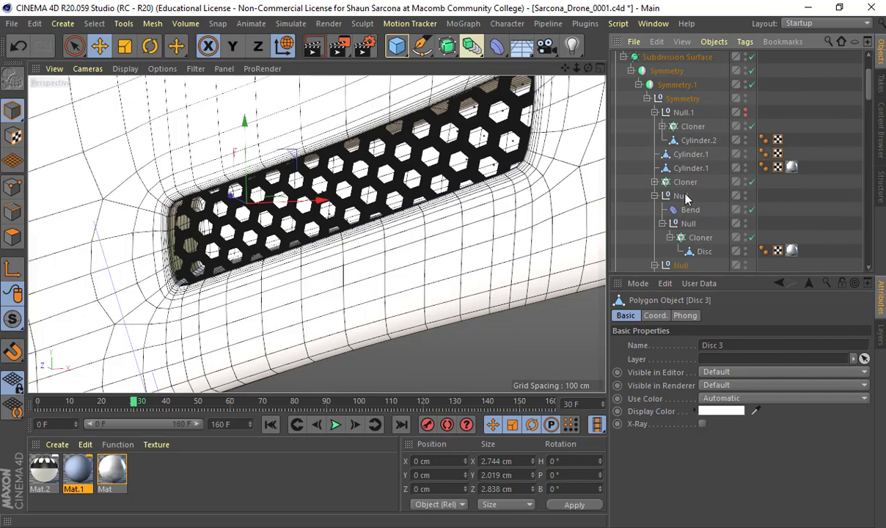
left_click(683, 196)
key("Delete")
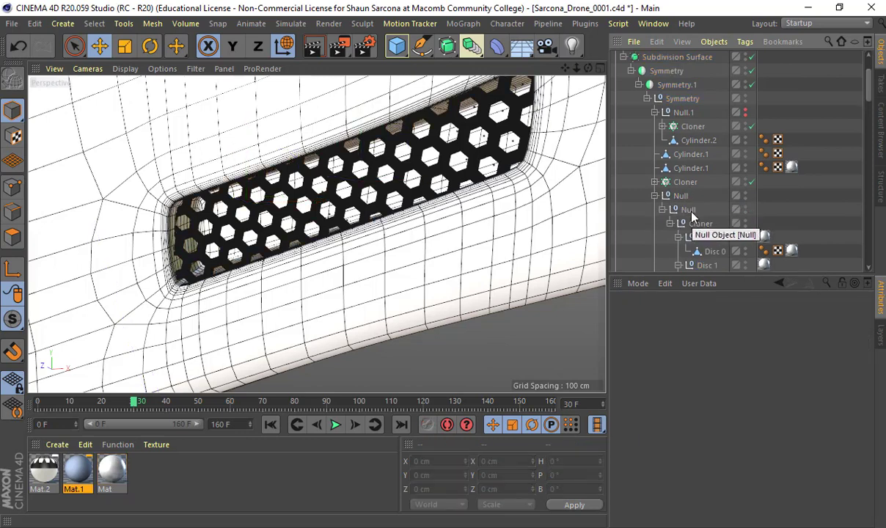
Add a Connect object as the parent of the nested Null that holds the converted Cloner's discs
scroll(694, 200, "down", 3)
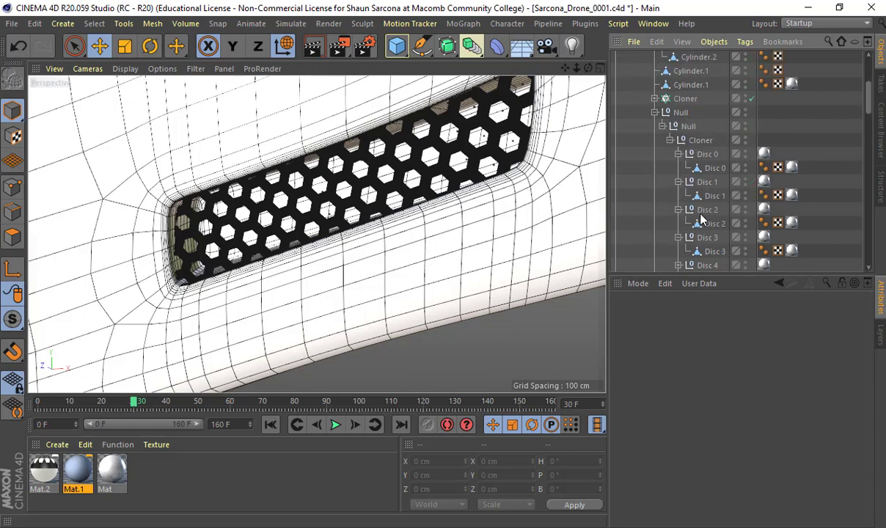
scroll(695, 195, "up", 3)
scroll(696, 194, "down", 3)
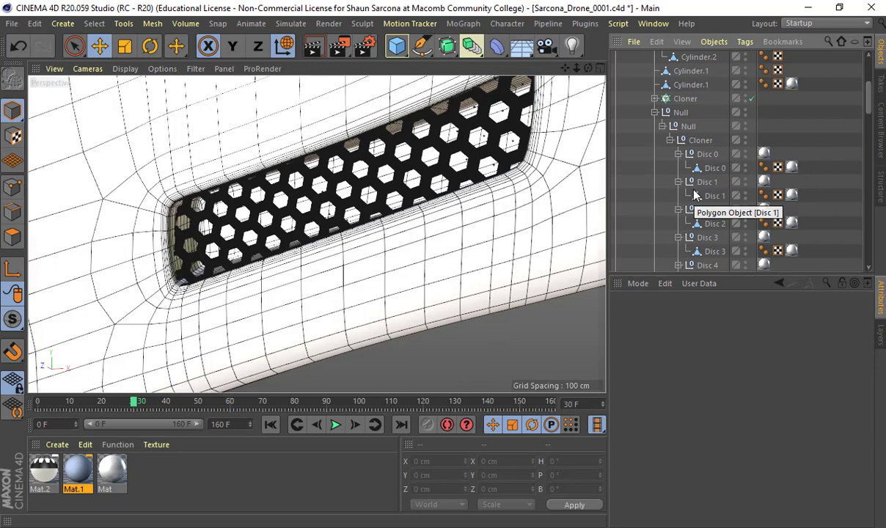
left_click(681, 128)
left_click(449, 48)
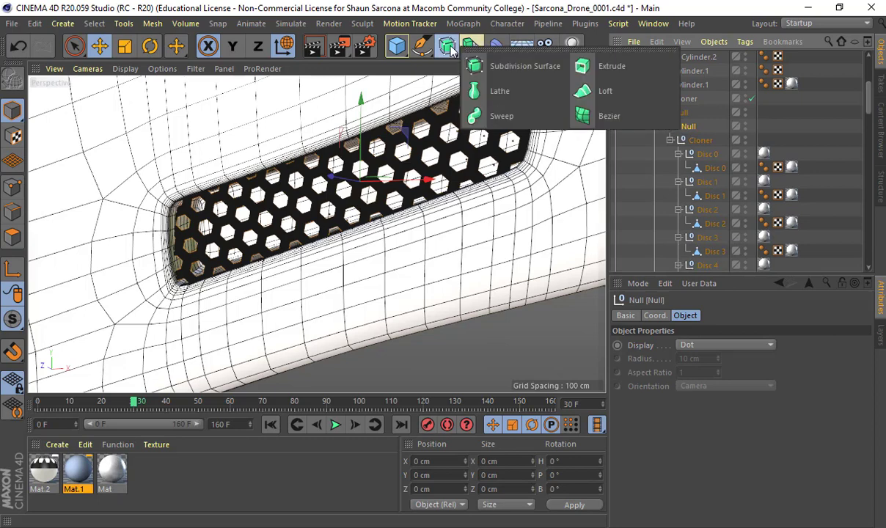
left_click(472, 45)
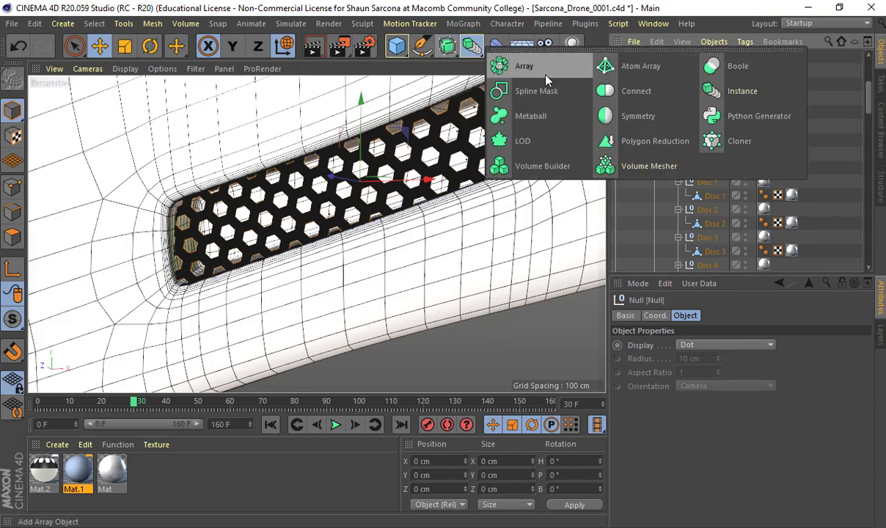
left_click(631, 91, "alt")
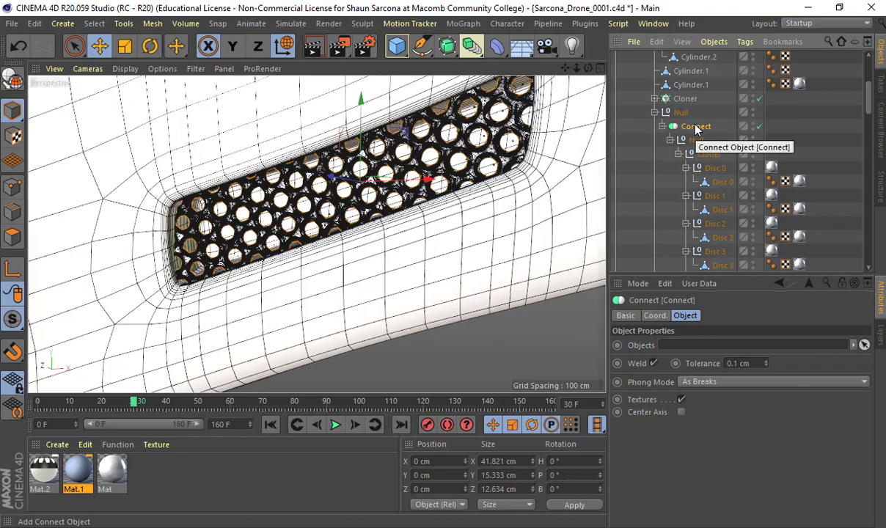
Turn off the Subdivision Surface to inspect the honeycomb vent's unsmoothed mesh up close
right_click_drag(354, 188, 437, 197, "alt")
scroll(436, 195, "up", 2)
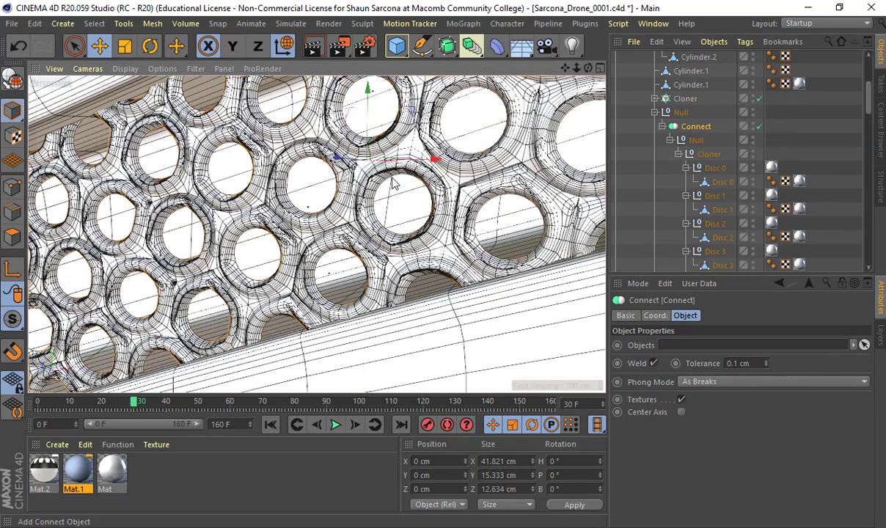
scroll(309, 169, "up", 2)
scroll(671, 140, "up", 5)
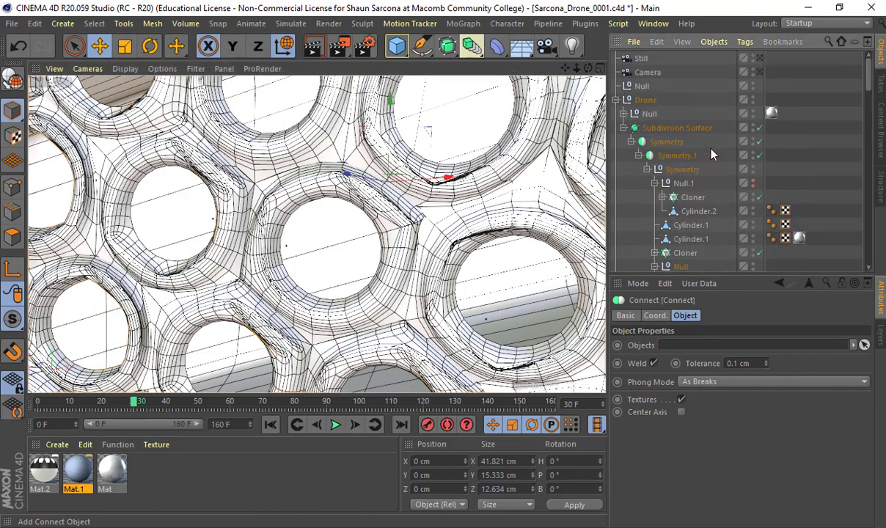
left_click(760, 128)
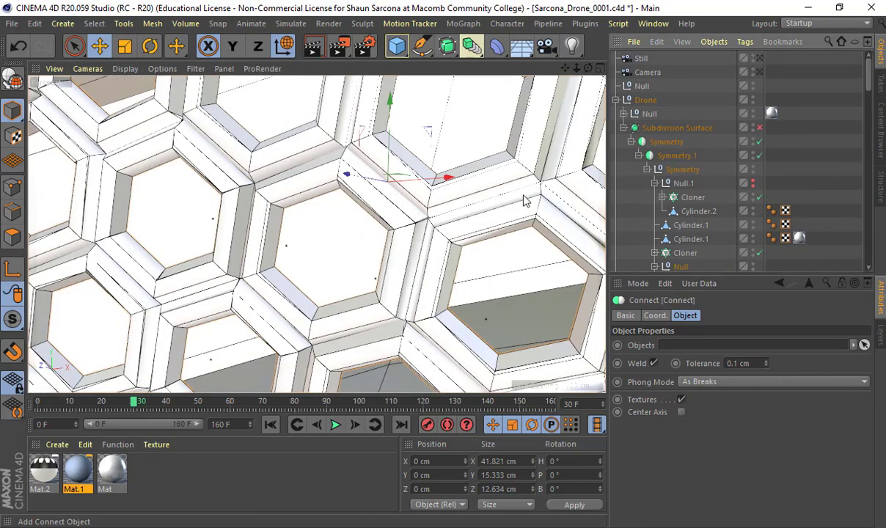
scroll(526, 207, "down", 5)
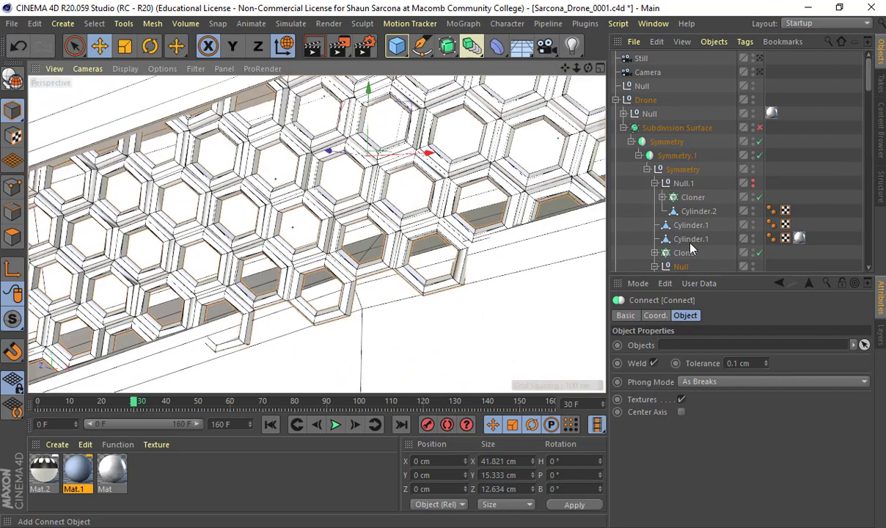
Make the honeycomb vent's Connect object editable and rename its merged polygon object Grid
scroll(691, 232, "down", 3)
key("c")
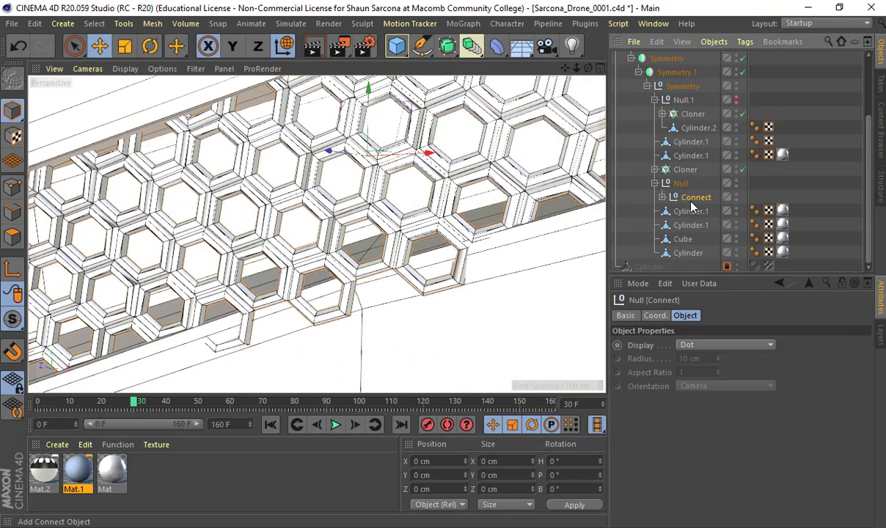
left_click(695, 211)
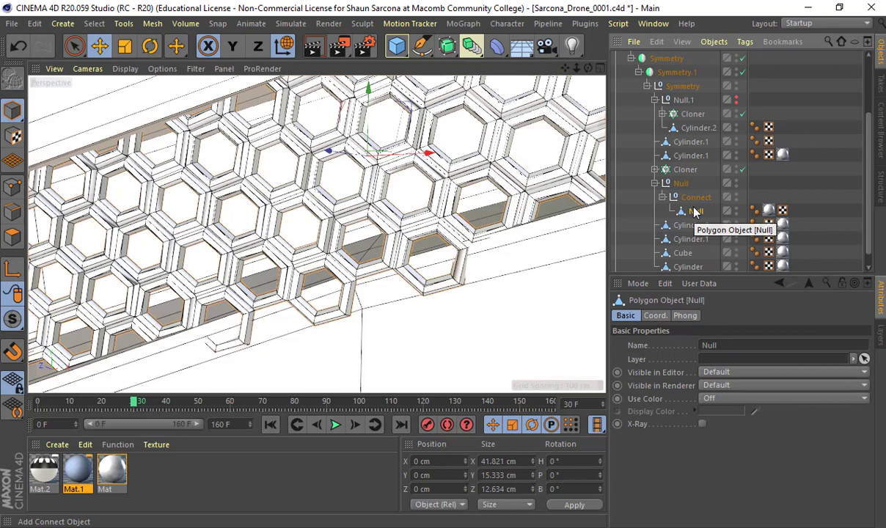
double_click(696, 212)
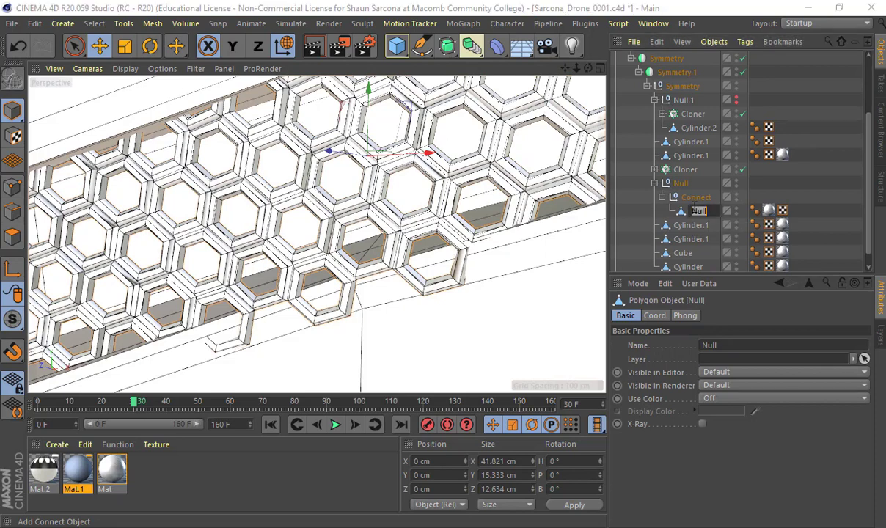
type("Grid")
key("Return")
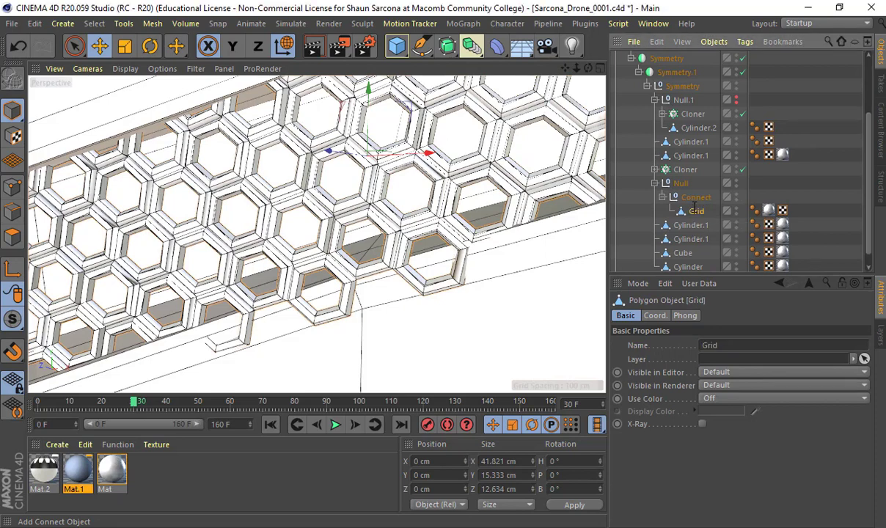
Move Grid out of its parent groups to sit under the Symmetry null, and delete the leftover Null and Connect groups
left_click_drag(697, 213, 660, 178)
key("Delete")
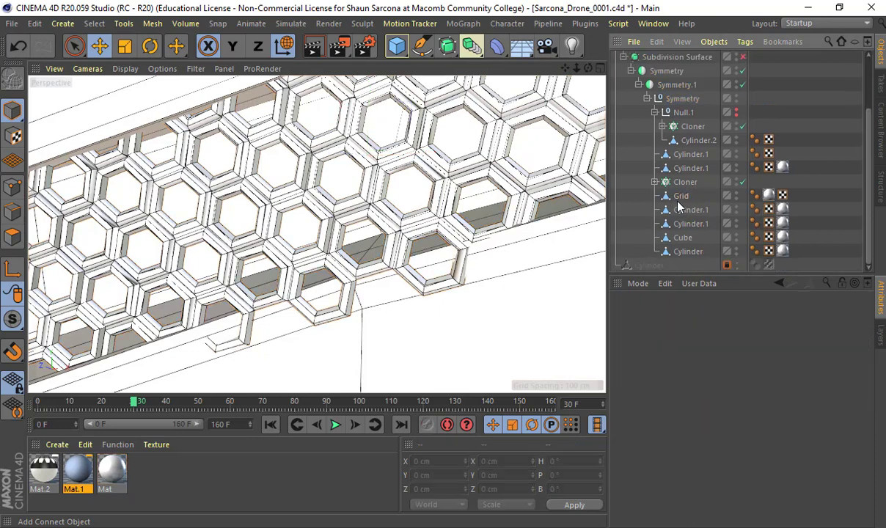
Make the radial Cloner that holds the propeller blades editable
left_click(655, 182)
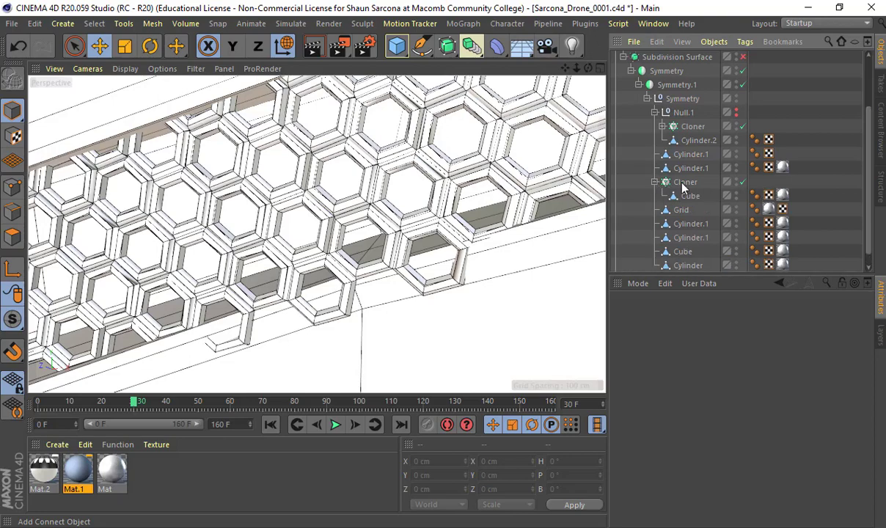
left_click(686, 183)
key("o")
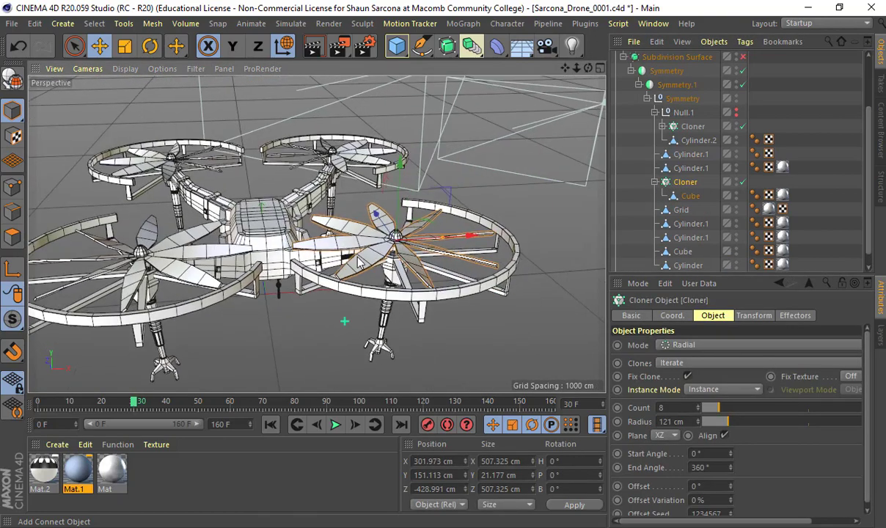
key("c")
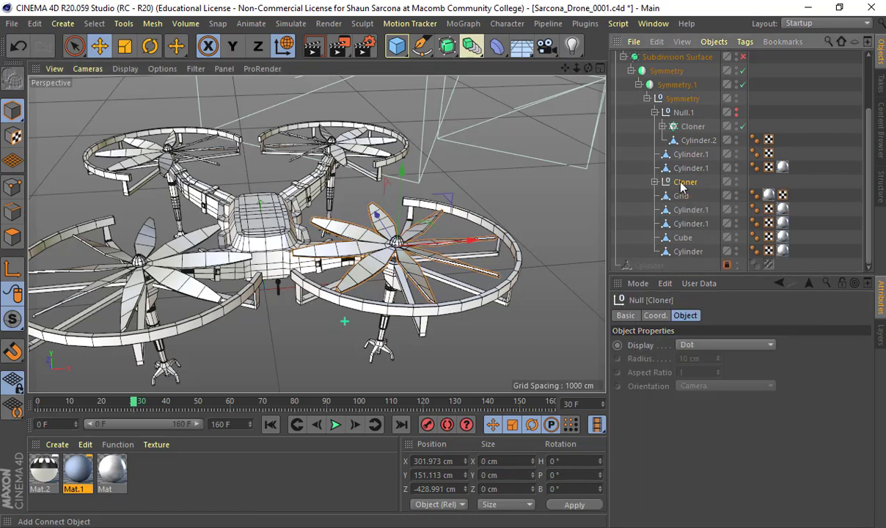
left_click(655, 182)
left_click(692, 197)
scroll(693, 200, "down", 3)
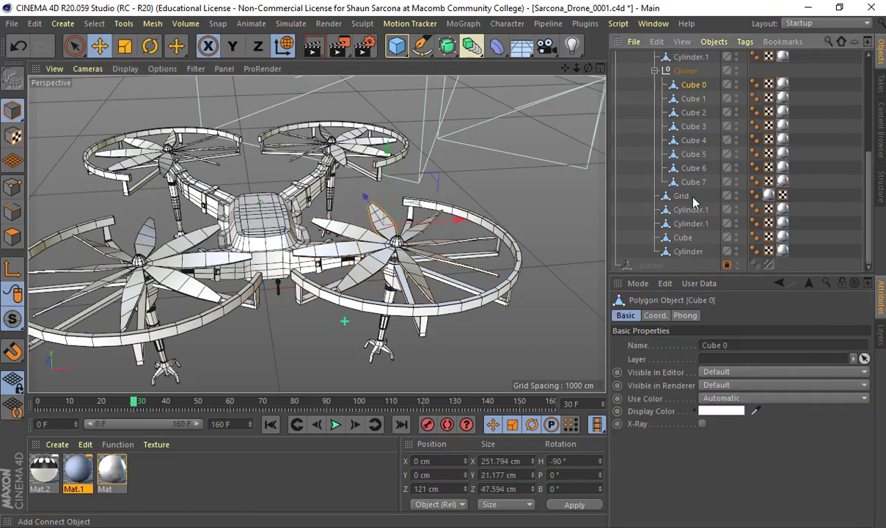
left_click(695, 182, "shift")
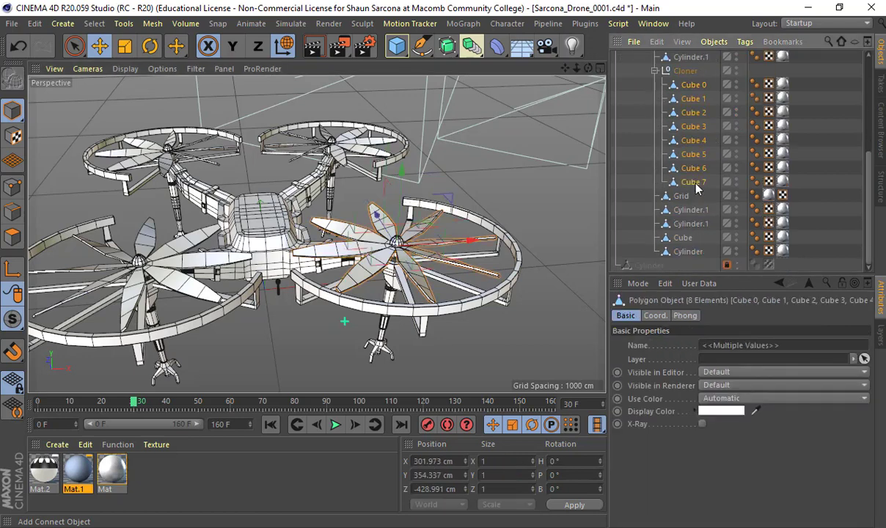
left_click(470, 49)
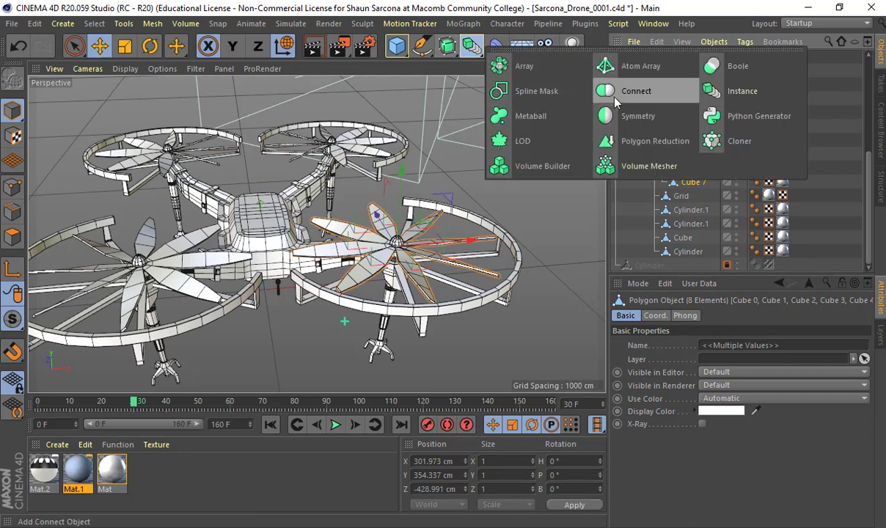
Add a Connect object as the parent of the converted blade Cloner null and make it editable
scroll(734, 220, "up", 3)
left_click(682, 154)
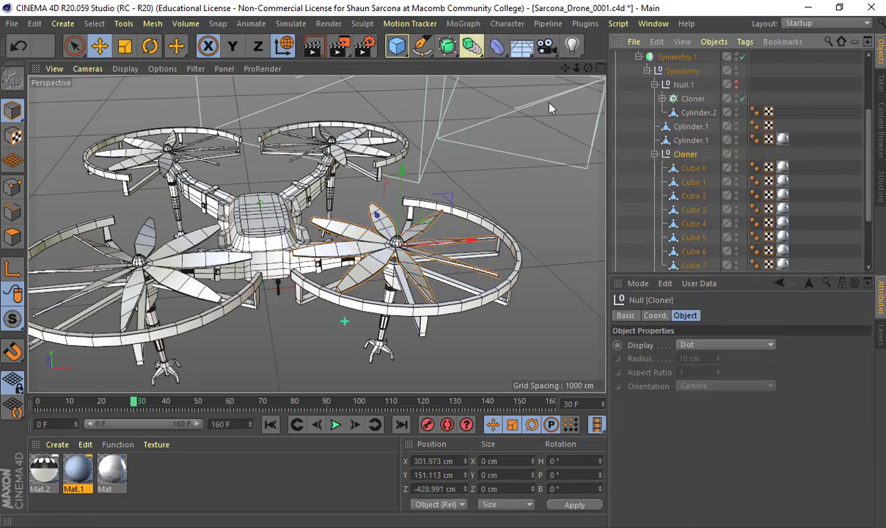
left_click(478, 50)
left_click(686, 89, "alt")
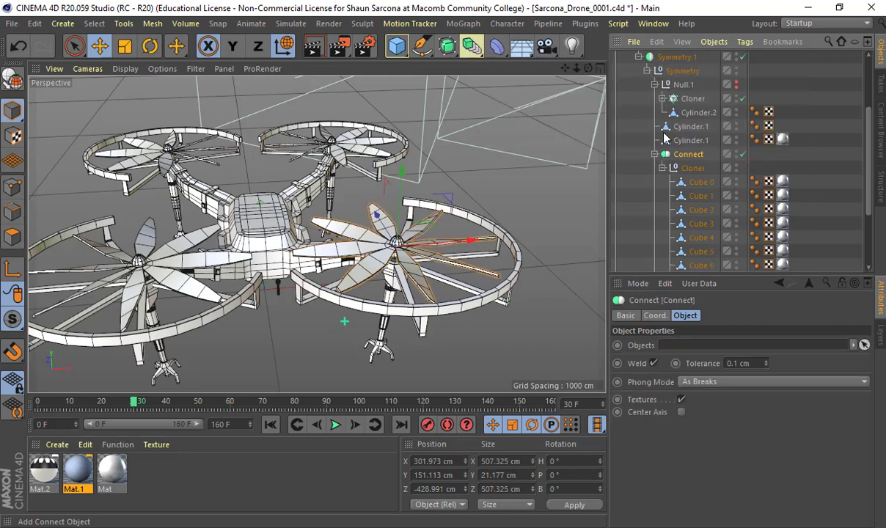
key("c")
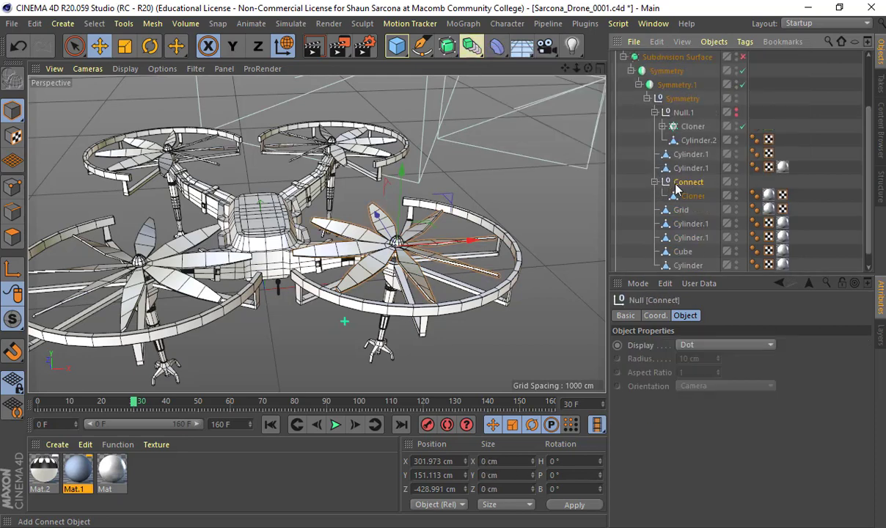
Rename the merged propeller mesh inside the Connect null as Blade
left_click(697, 199)
double_click(698, 198)
type("Blade")
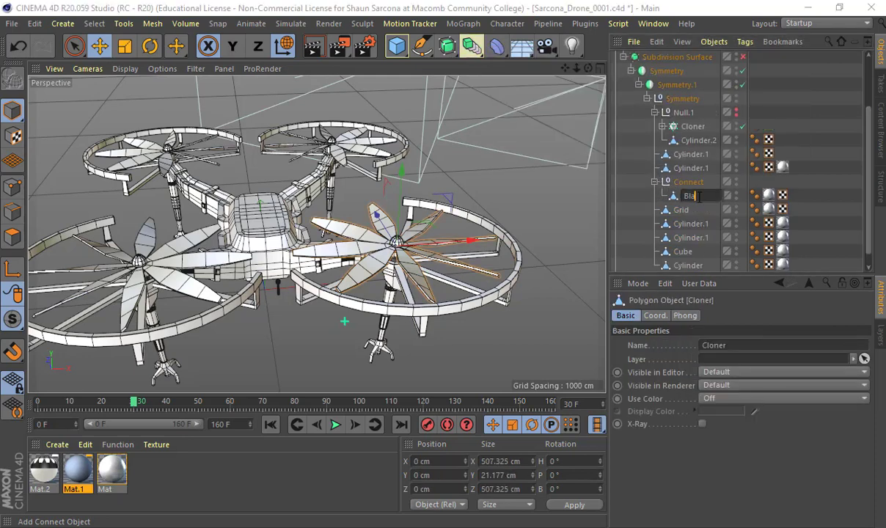
key("Return")
Move Blade out of the Connect null and delete the leftover null
left_click_drag(701, 197, 698, 176)
left_click(691, 195)
key("Delete")
left_click(684, 184)
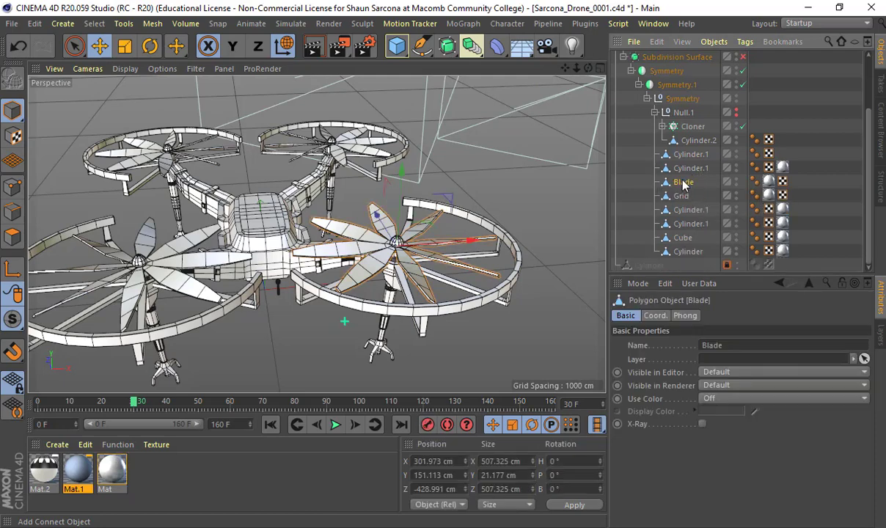
Rename the Cylinder.1 object that forms the ring around the propeller as bladeGuard
left_click(691, 168)
double_click(691, 168)
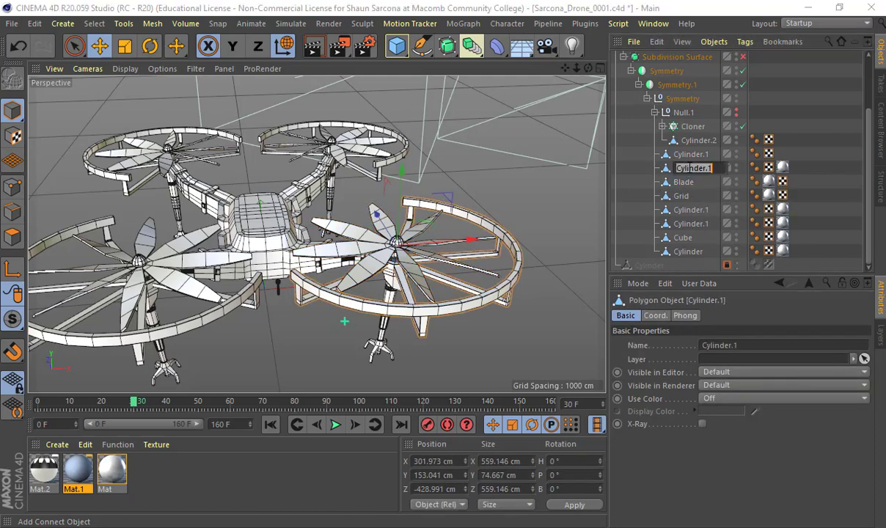
type("bladeGuard")
key("Return")
Inspect the Cylinder.1 object listed above bladeGuard at the propeller hub and delete it
left_click(691, 154)
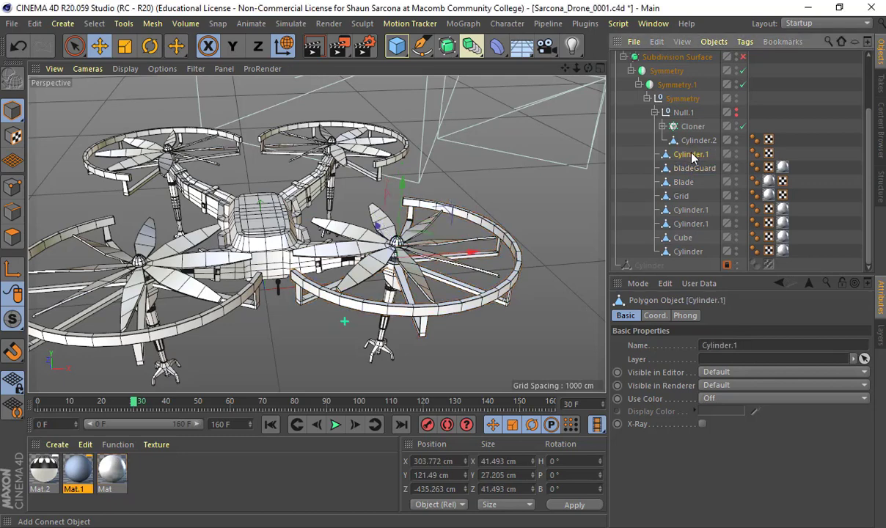
left_click_drag(505, 257, 513, 223, "alt")
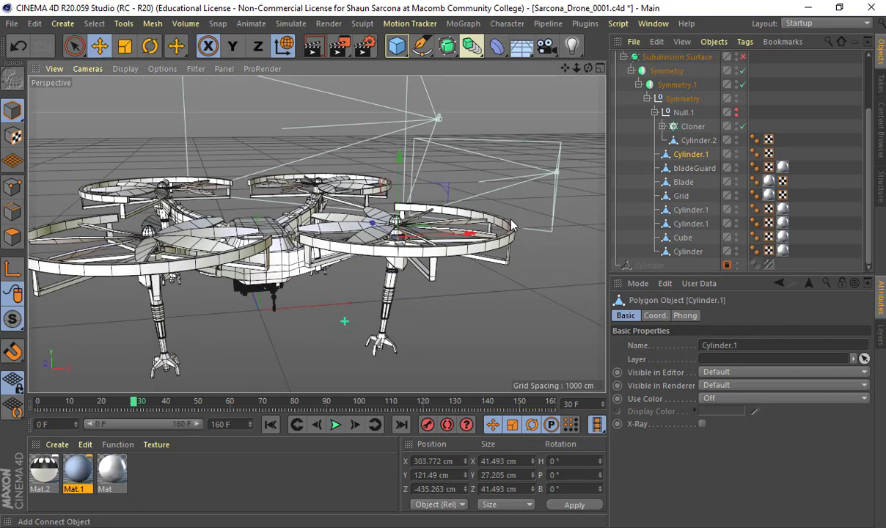
key("o")
left_click_drag(417, 251, 455, 240, "alt")
scroll(643, 171, "up", 1)
left_click(642, 170)
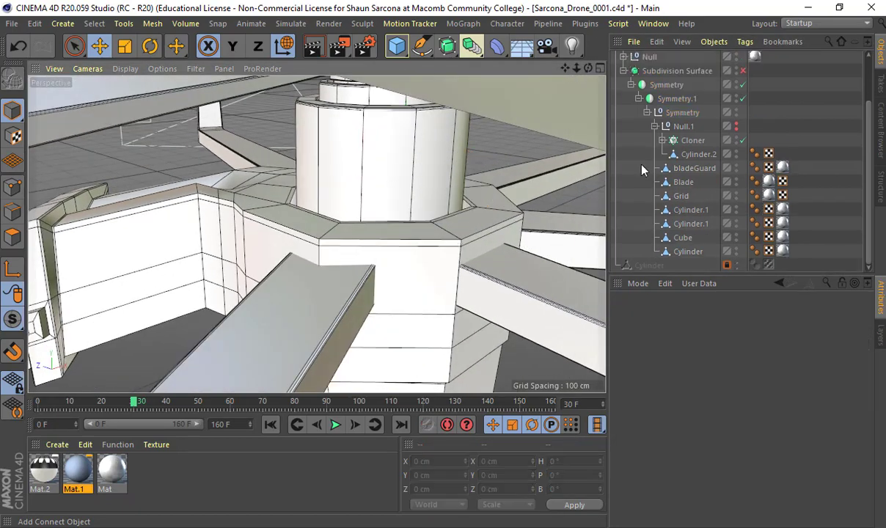
Try moving Cylinder.2 about 29.6 cm upward from the propeller hub, and undo the move
left_click(693, 154)
key("o")
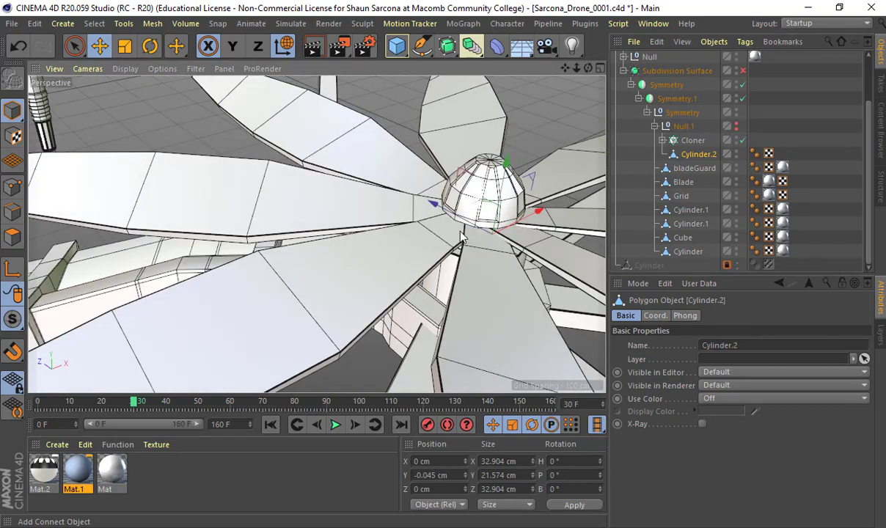
scroll(461, 234, "down", 4)
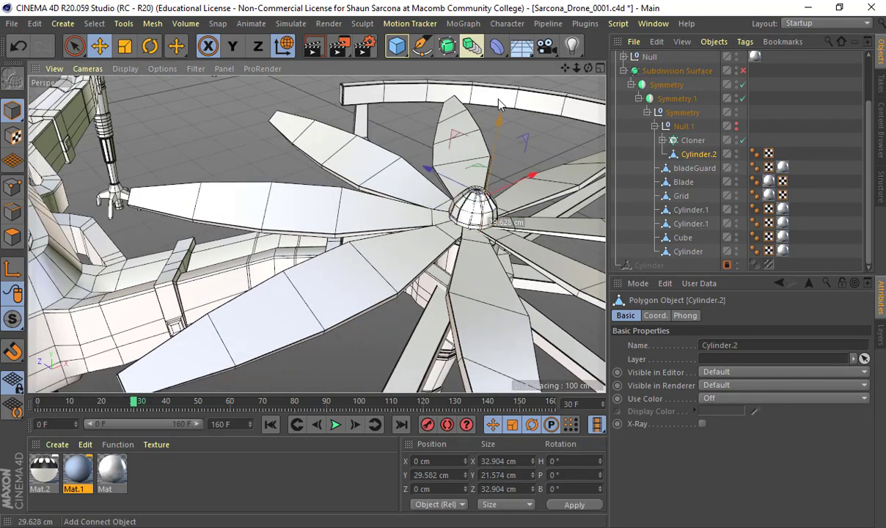
key("ctrl+z")
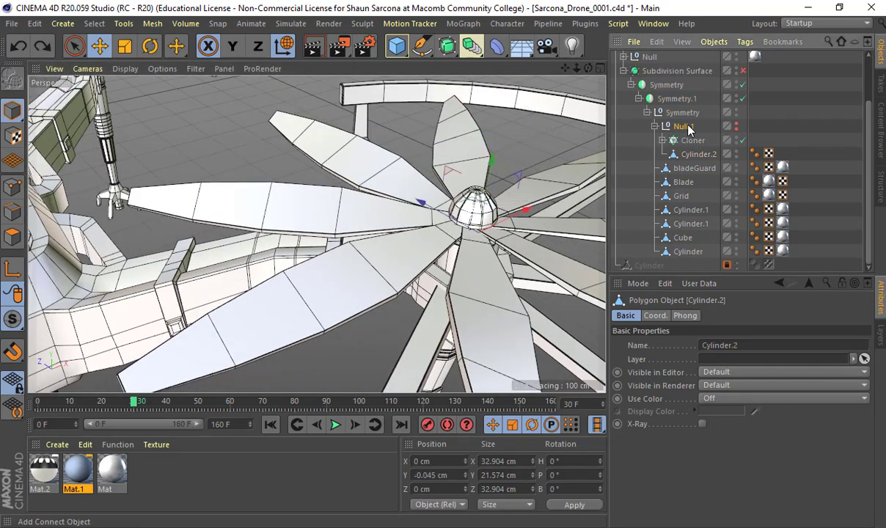
Delete the hidden Null.1 together with its Cloner and Cylinder.2
left_click(687, 127)
key("Delete")
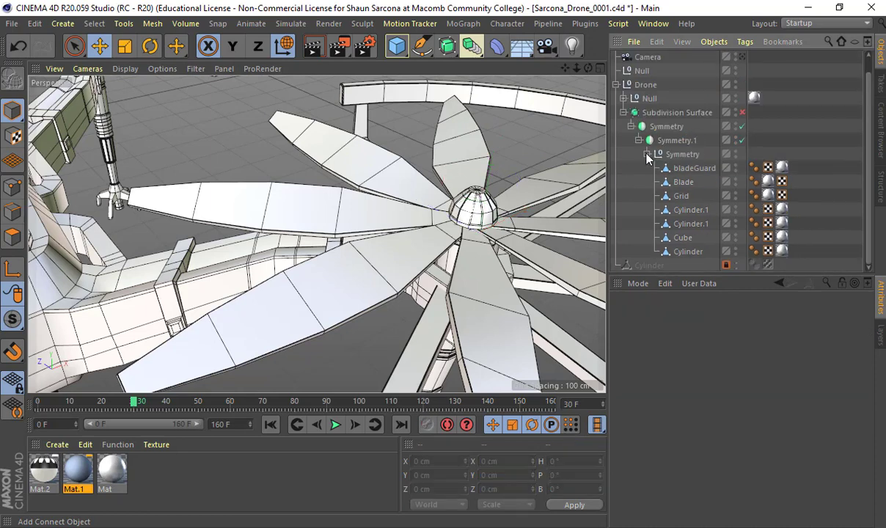
Rename the Cylinder.1 object directly below Grid, at the top of the motor, as motorTop
left_click(691, 210)
left_click_drag(492, 227, 407, 163, "alt")
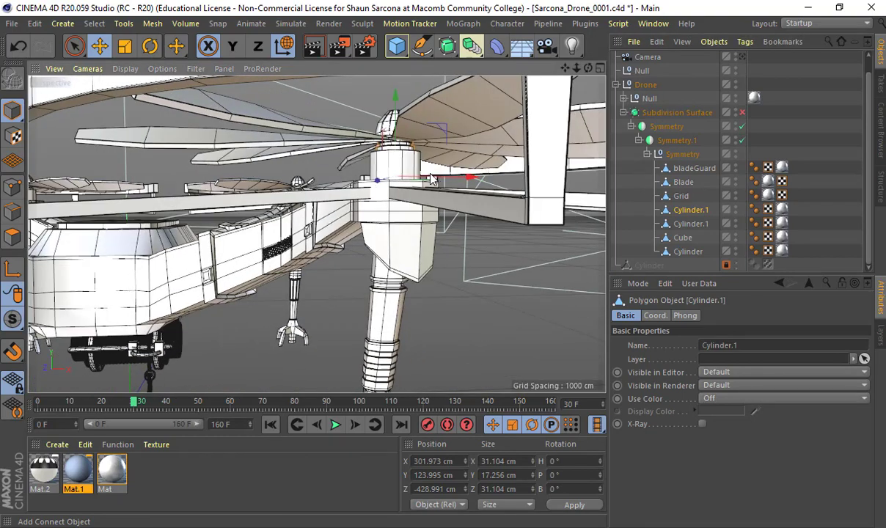
double_click(682, 210)
type("motorTop")
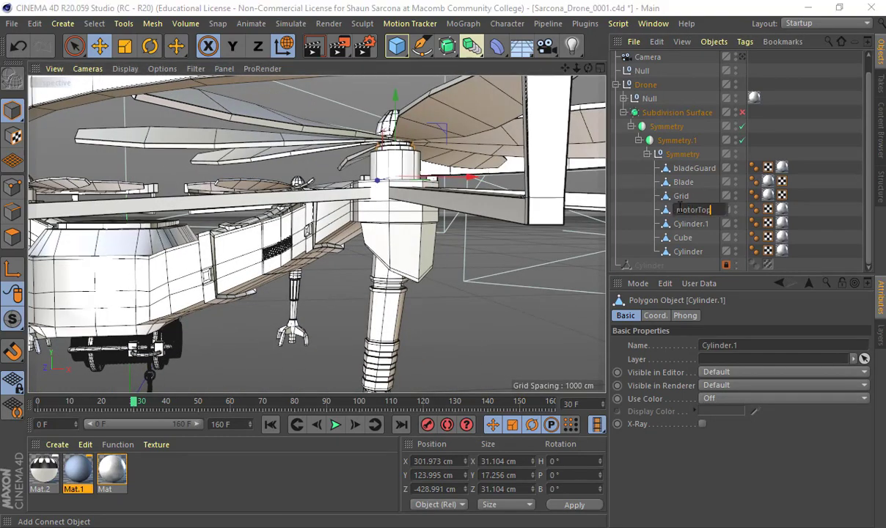
key("Return")
Rename the remaining Cylinder.1 object below motorTop as motorHousing
left_click(682, 224)
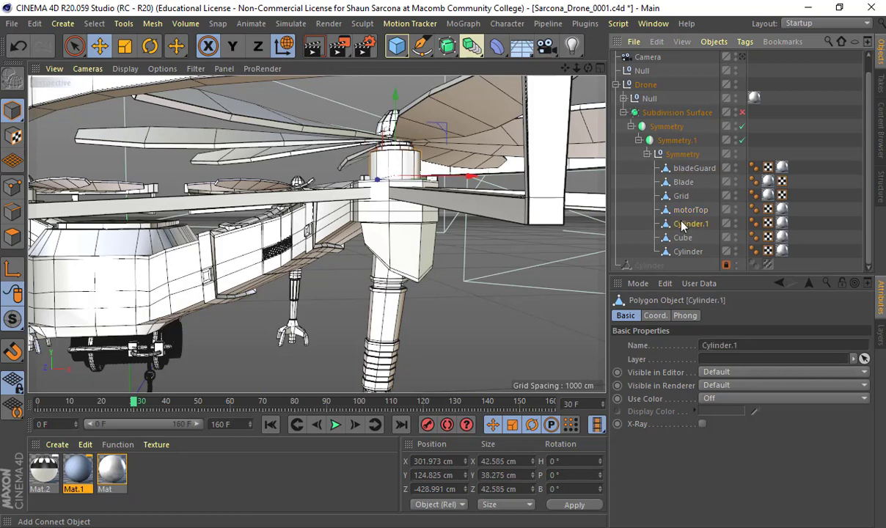
double_click(682, 224)
type("motor")
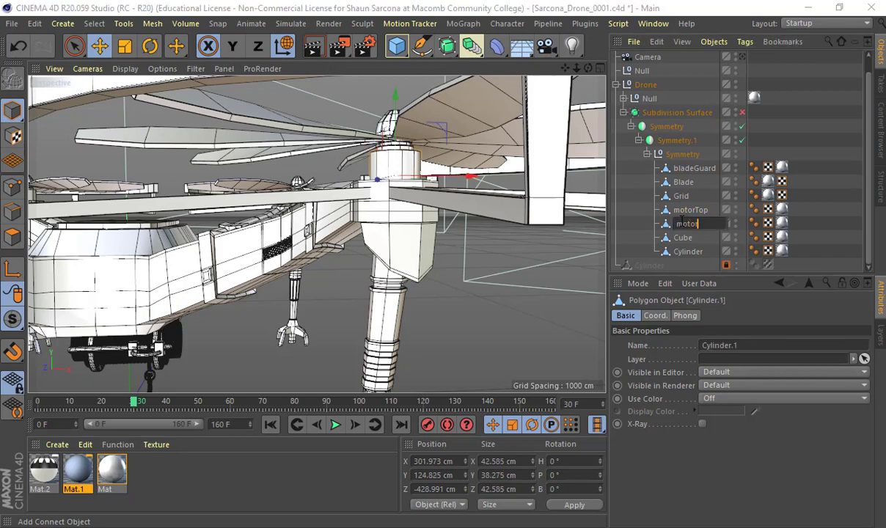
type("Housing")
key("Return")
Rename the Cube object that forms the drone's main body and arm as droneBody
left_click(682, 239)
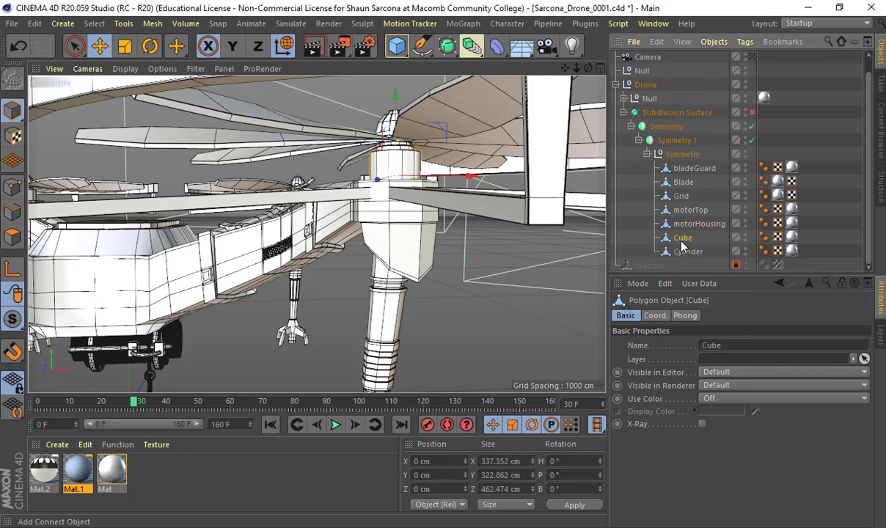
double_click(682, 239)
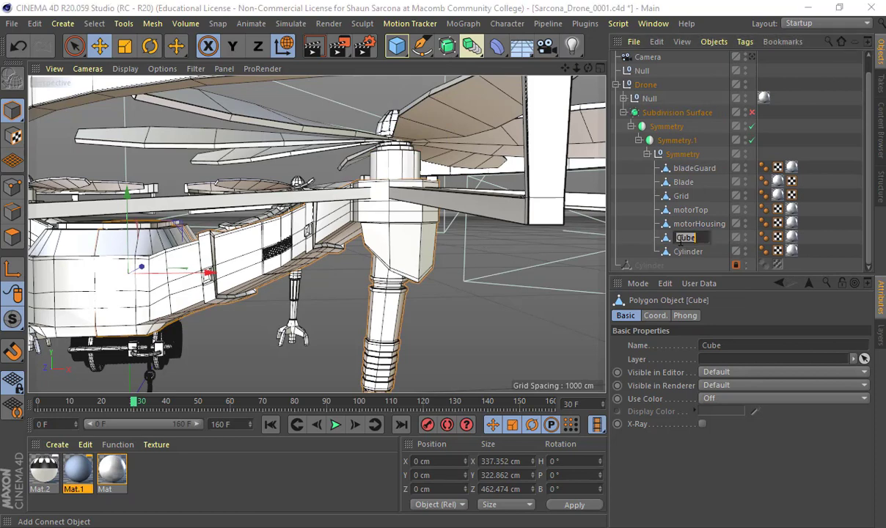
type("droneBody")
key("Return")
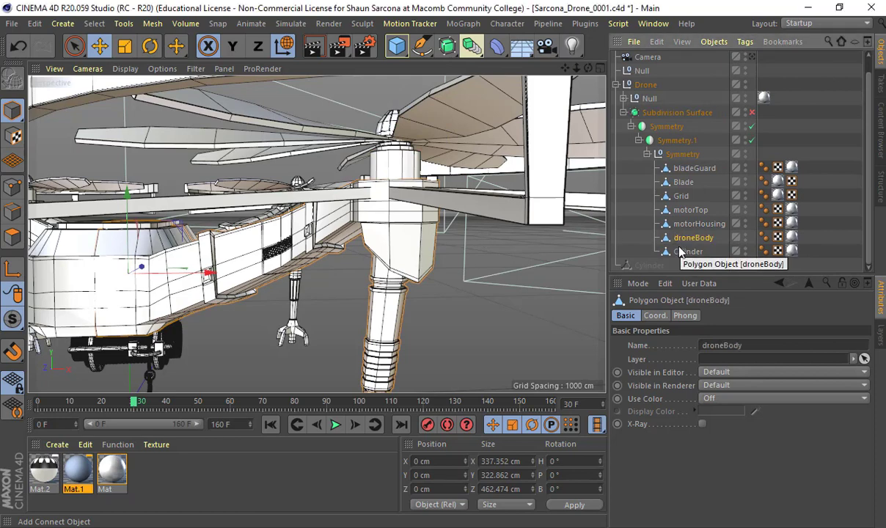
Rename the Cylinder object that forms the cap above the propeller blades as bladeTop
left_click(681, 252)
key("o")
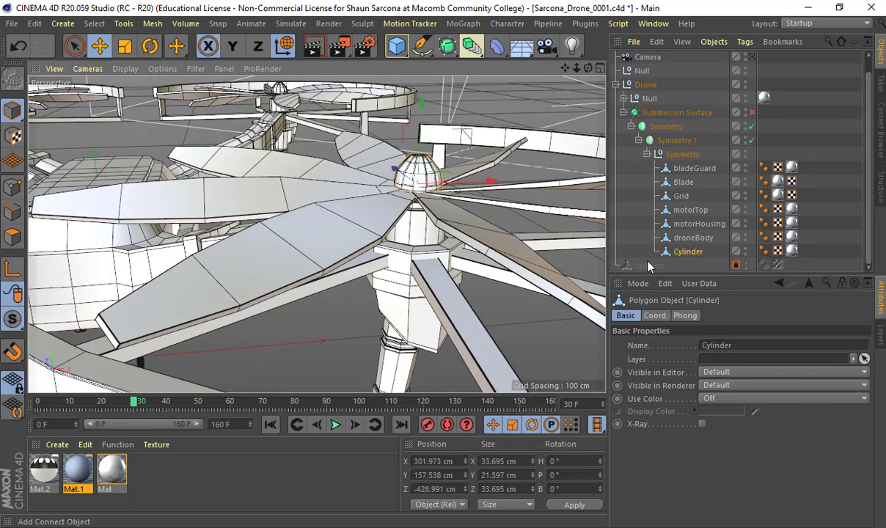
double_click(677, 253)
type("p")
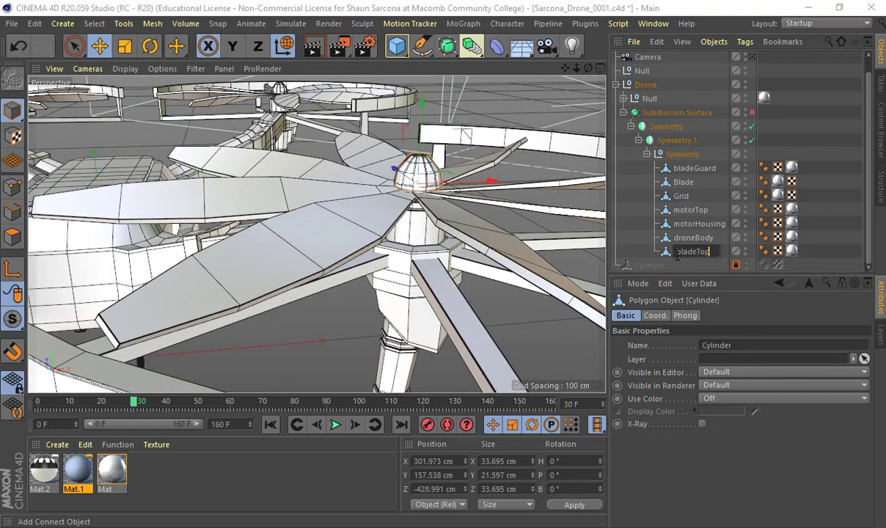
key("Return")
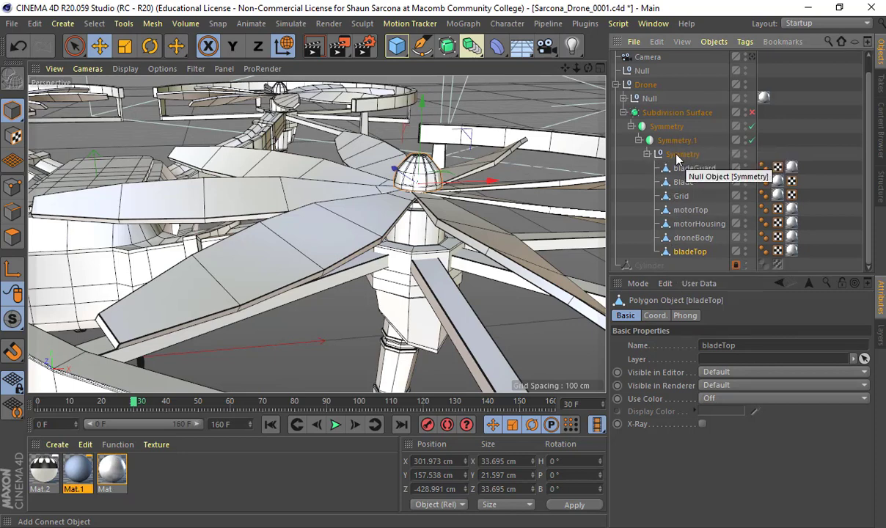
Convert Subdivision Surface.1, the winch spool inside the Drone's Null group, into an editable polygon object
left_click(666, 114)
left_click(623, 99)
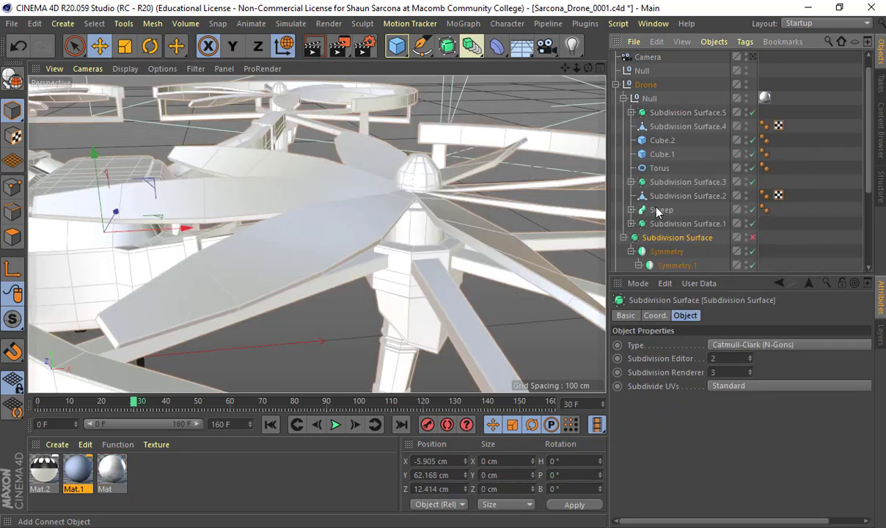
left_click_drag(356, 230, 354, 188, "alt")
right_click_drag(354, 188, 398, 233, "alt")
middle_click_drag(398, 234, 375, 200, "alt")
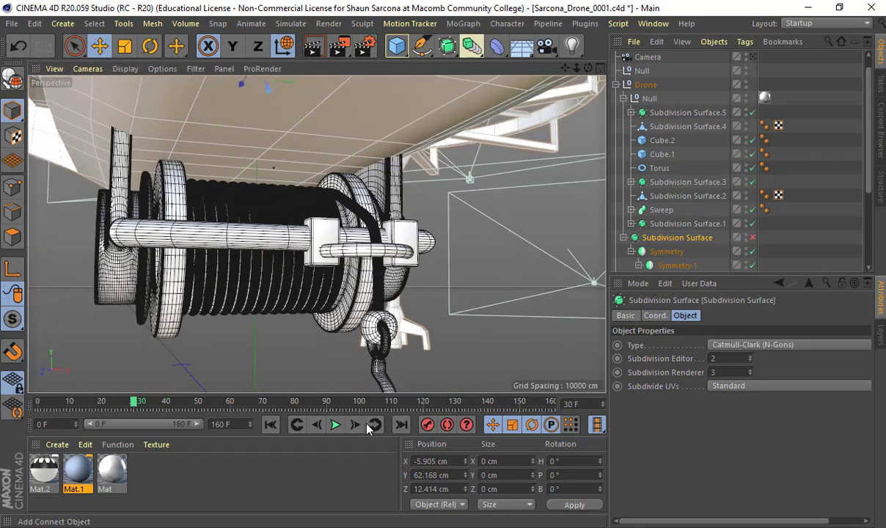
middle_click_drag(320, 317, 323, 275, "alt")
scroll(722, 212, "down", 2)
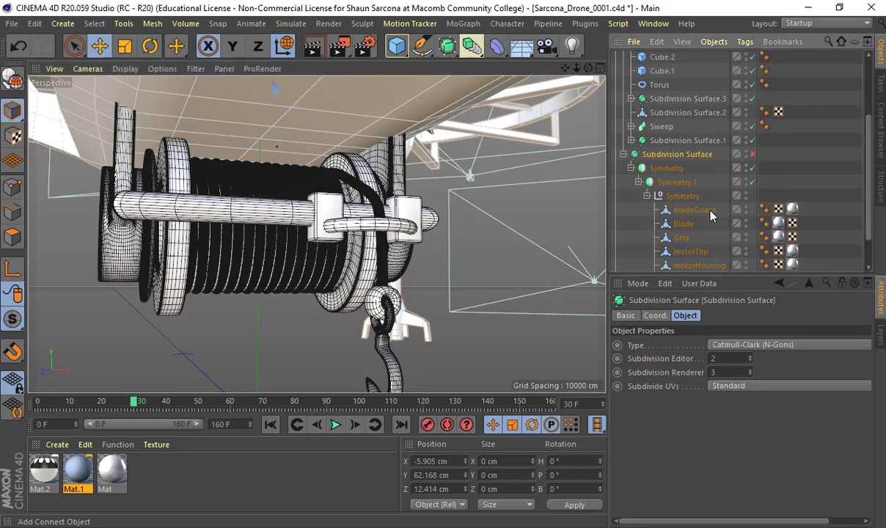
left_click(681, 196)
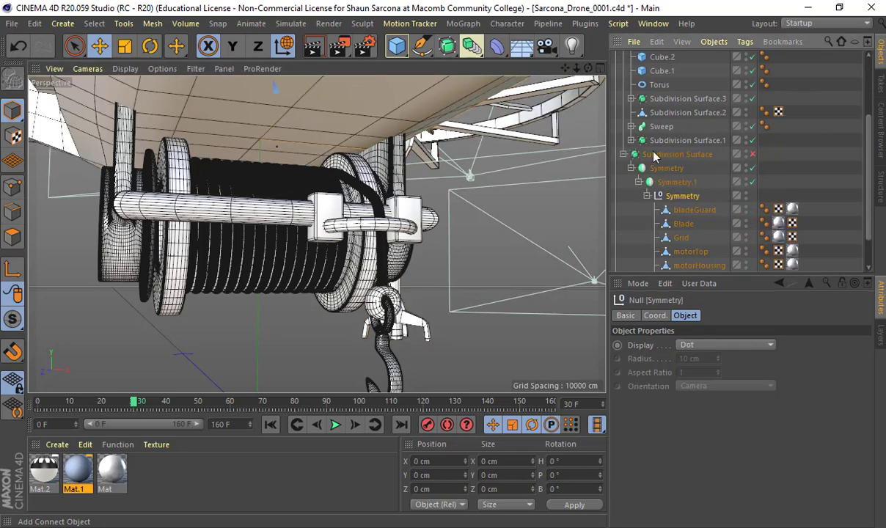
left_click(631, 140)
left_click(671, 142)
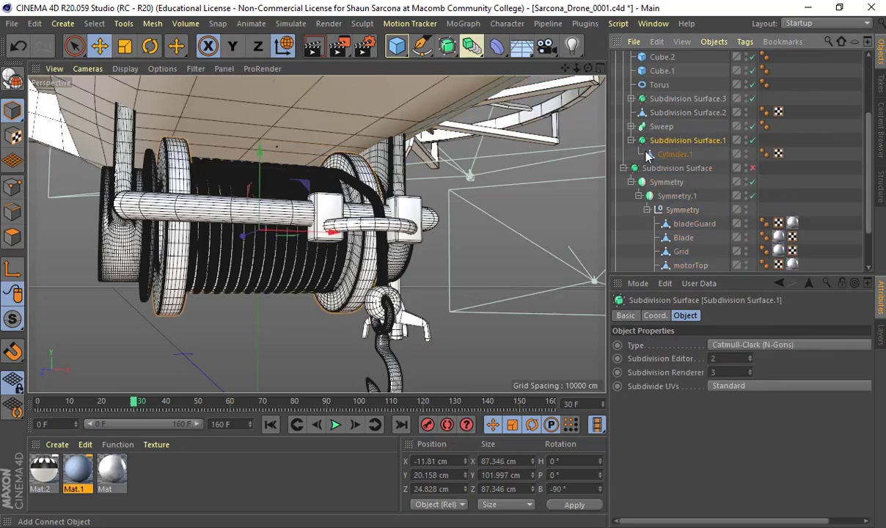
key("c")
Rename the converted winch spool, Subdivision Surface.1, as winchWinder
double_click(679, 140)
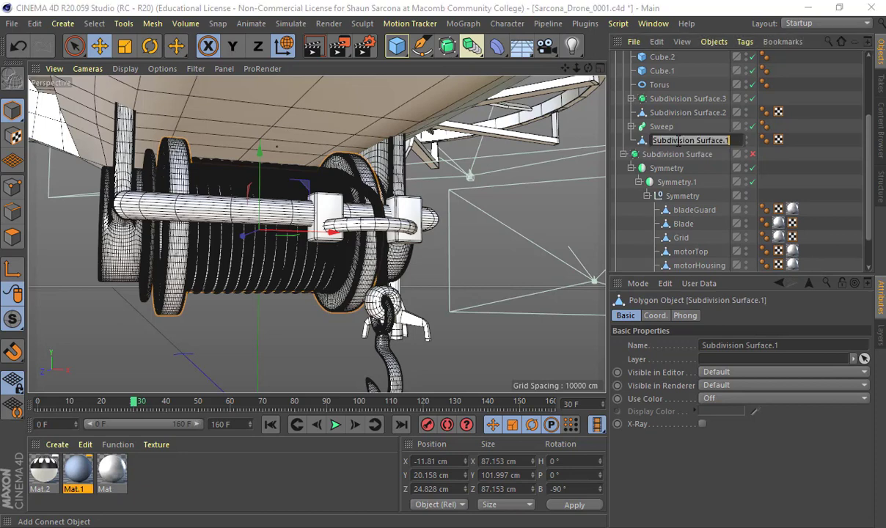
type("wir")
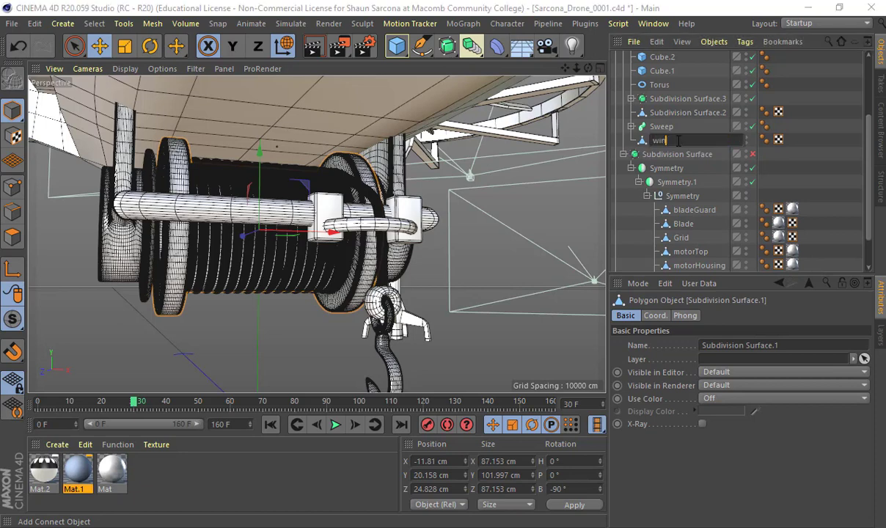
type("chWinder")
key("Return")
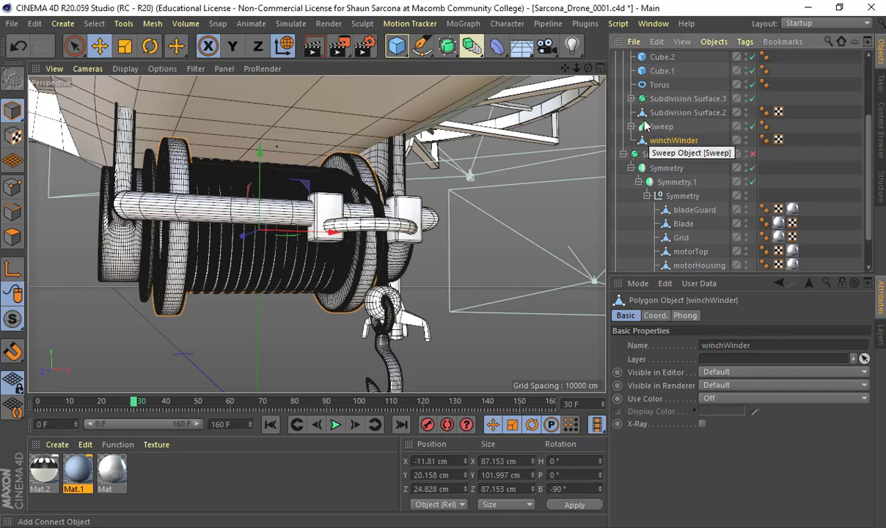
Convert the Sweep wound around the winch spool into an editable polygon object and rename it rope
left_click(660, 126)
key("c")
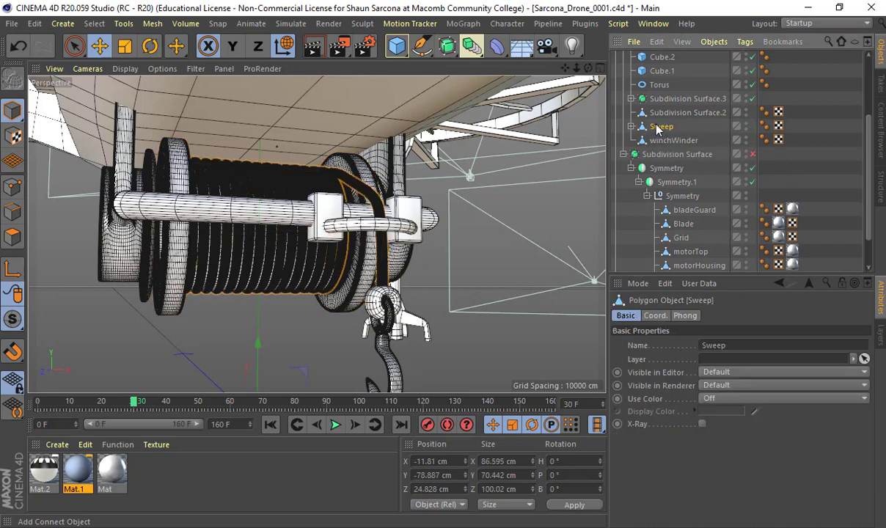
left_click(631, 127)
double_click(662, 127)
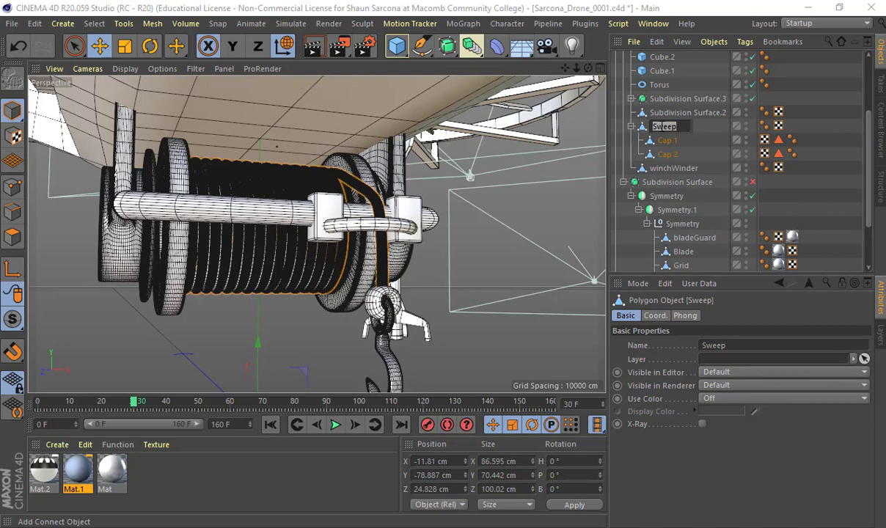
type("rope")
key("Return")
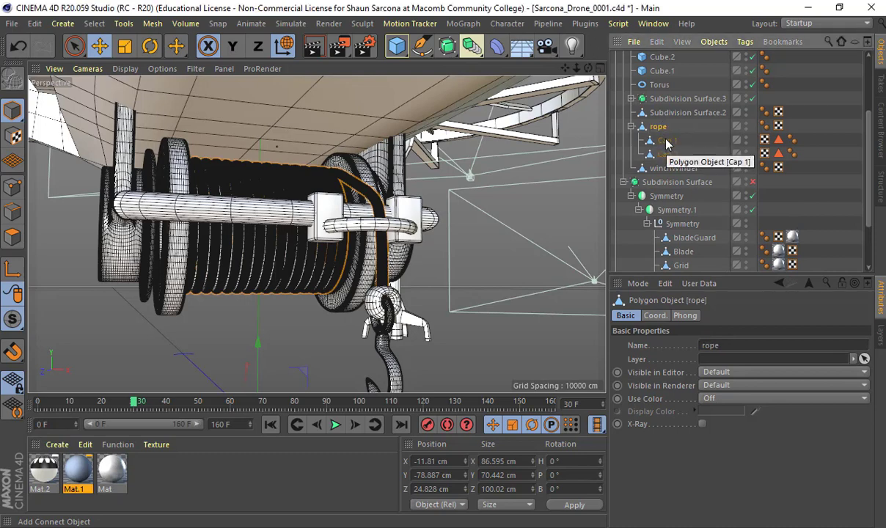
Delete the Cap 1 and Cap 2 objects nested under the rope
left_click(667, 141)
left_click(668, 155, "shift")
key("Delete")
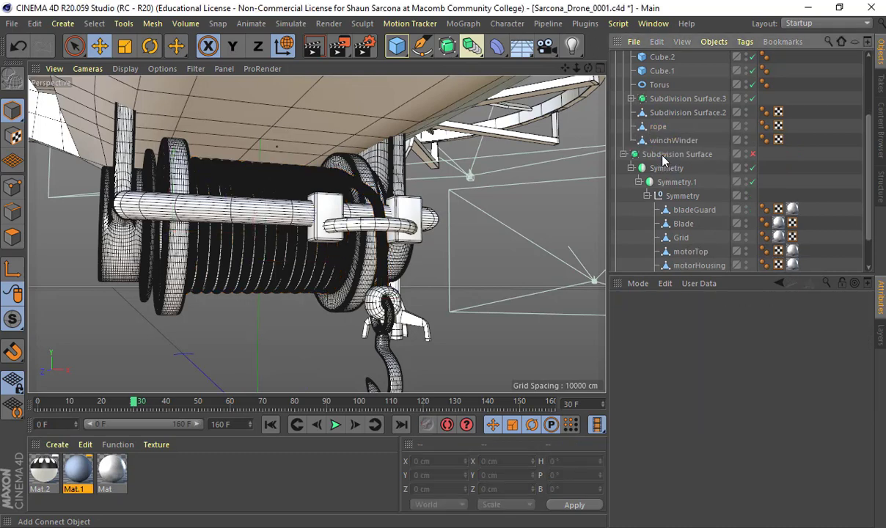
Rename Subdivision Surface.2, the mesh at the end of the winch spool, as winchSide
left_click(626, 112)
left_click_drag(400, 229, 472, 159, "alt")
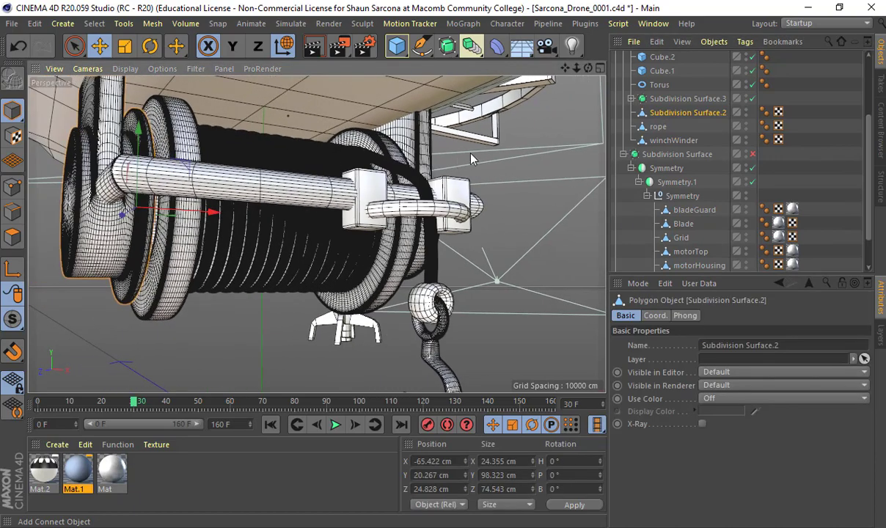
double_click(688, 112)
type("wir")
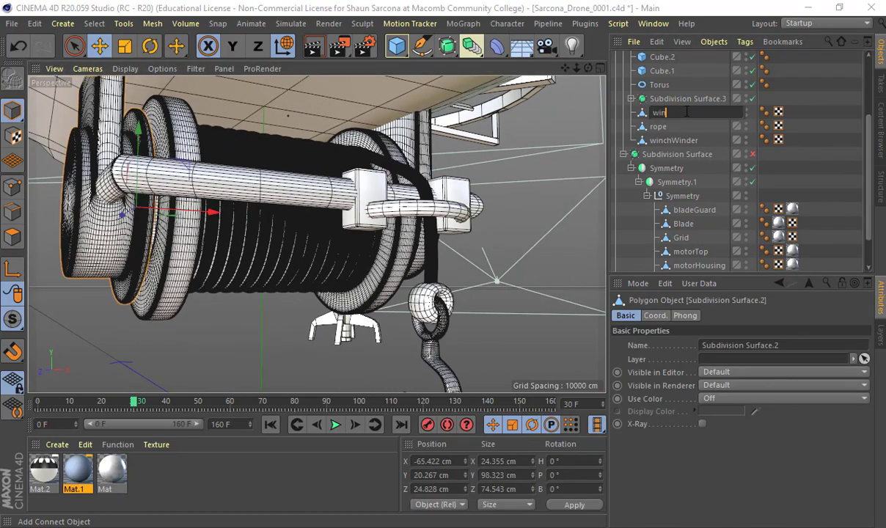
type("chSide")
key("Return")
Convert Subdivision Surface.3, the horizontal winch bar, into an editable polygon object and rename it winchArm
left_click(647, 100)
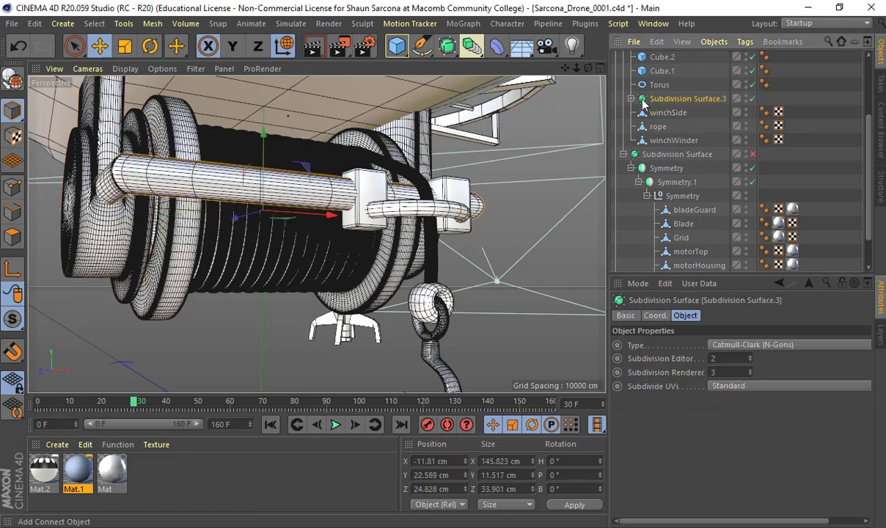
left_click(631, 98)
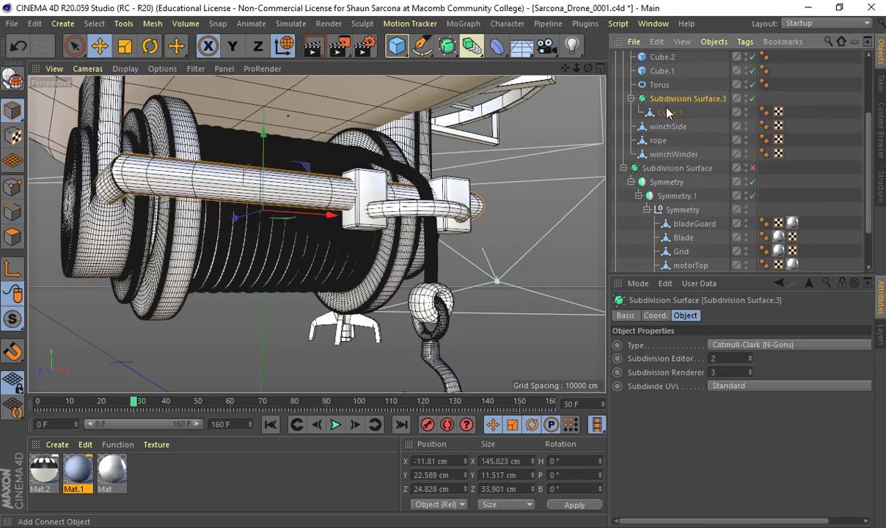
key("c")
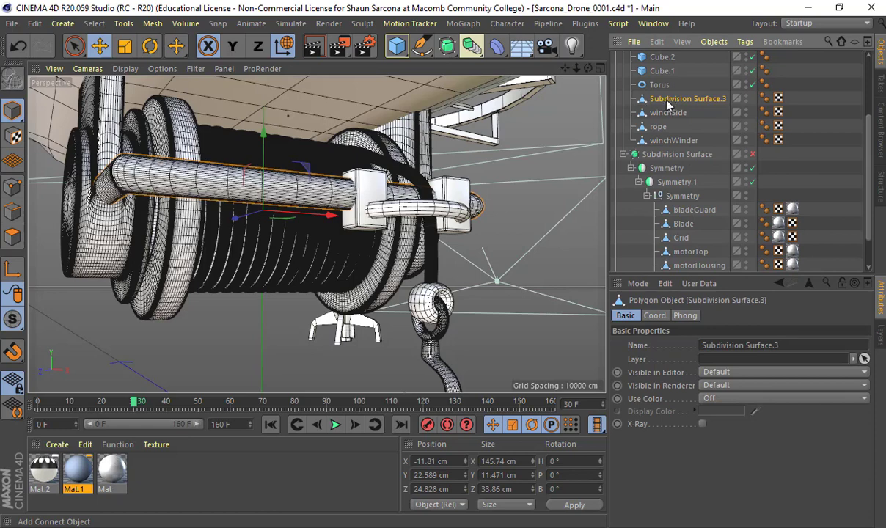
double_click(664, 99)
type("winchArm")
key("Return")
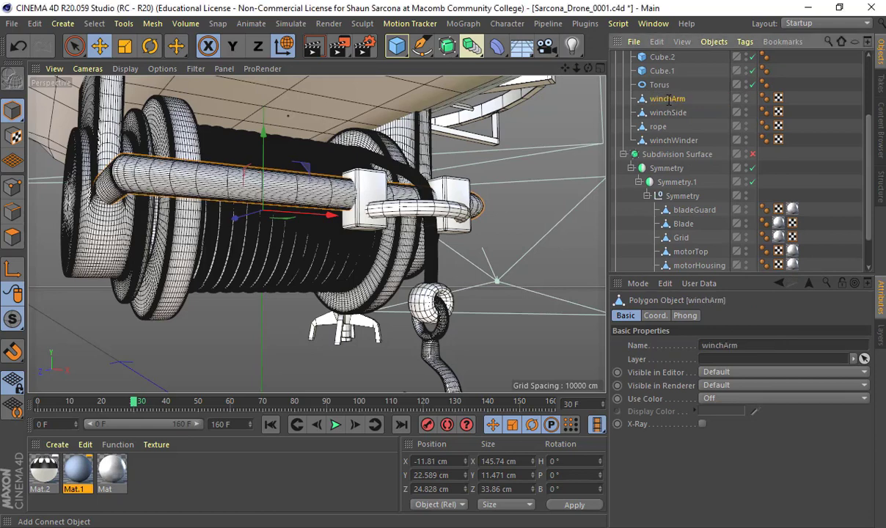
Convert the Torus around the rope into an editable polygon object and rename it winchGuide
left_click(621, 85)
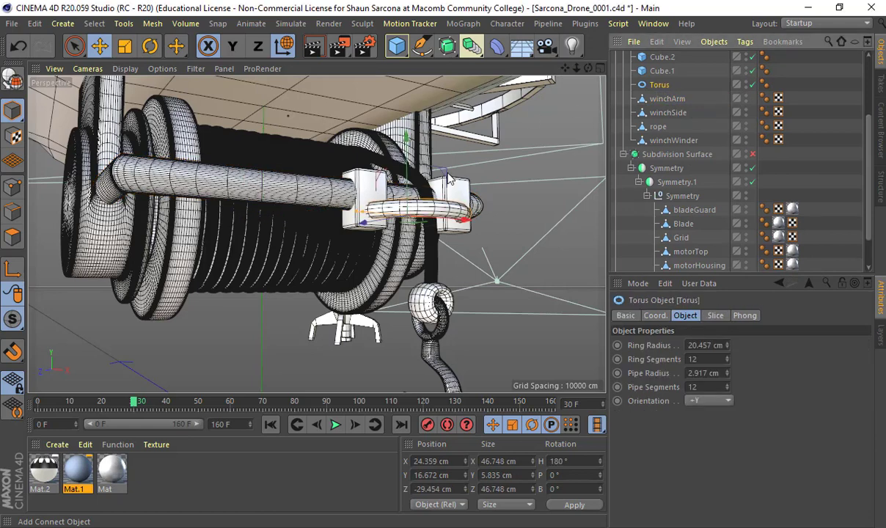
key("c")
double_click(660, 85)
type("w")
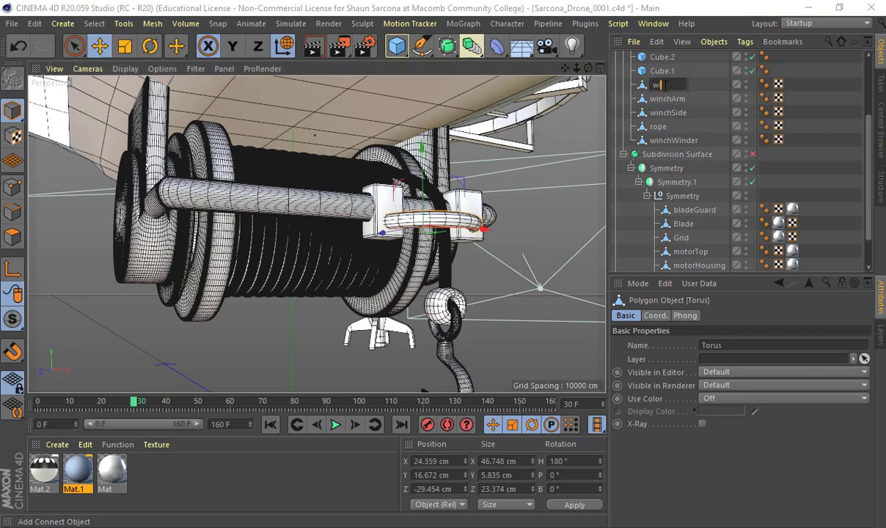
type("inchGuide")
key("Return")
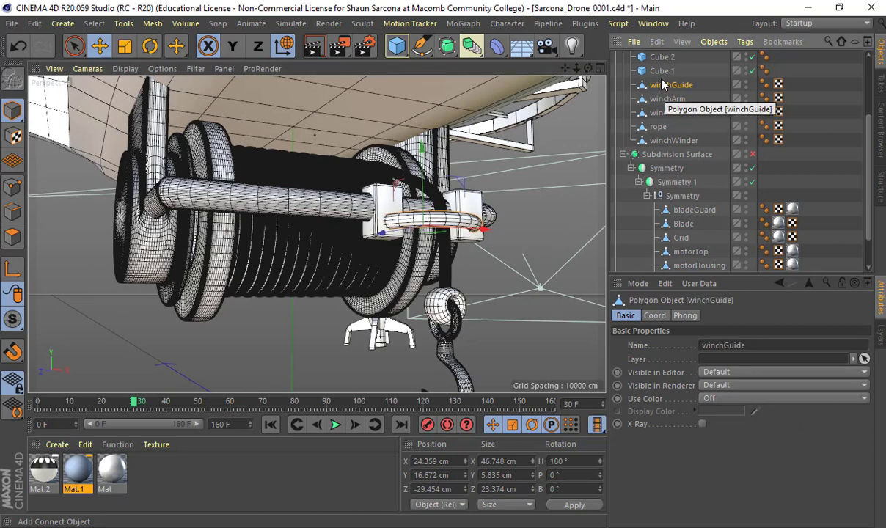
Rename Cube.1, one of the two blocks holding the winch guide ring, as winchGuide2
left_click(663, 71)
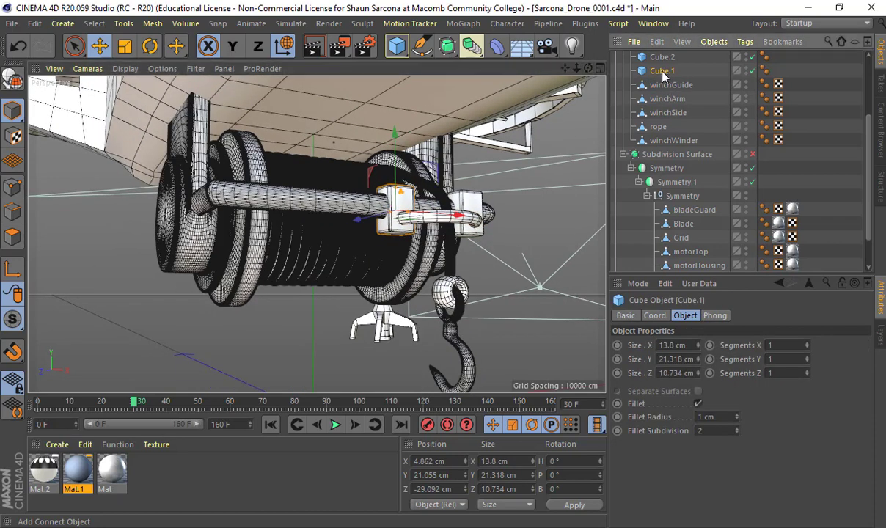
double_click(665, 71)
type("winchGui")
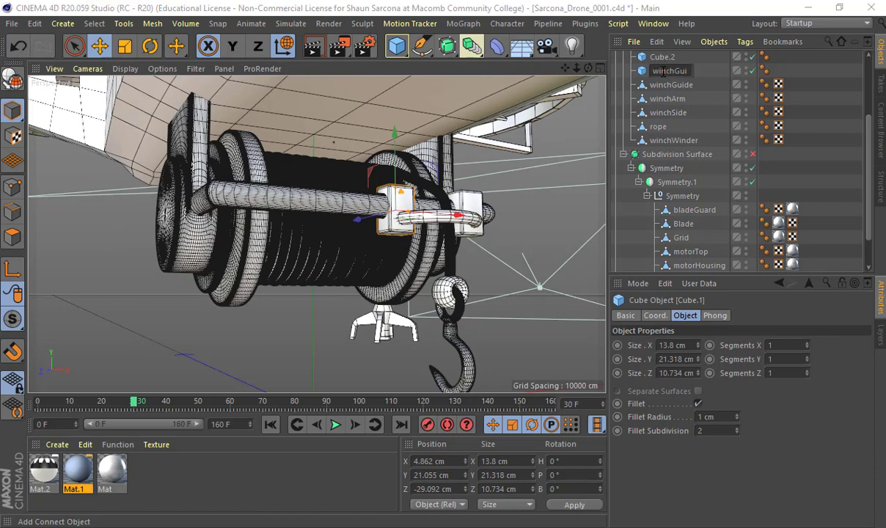
type("de2")
key("Return")
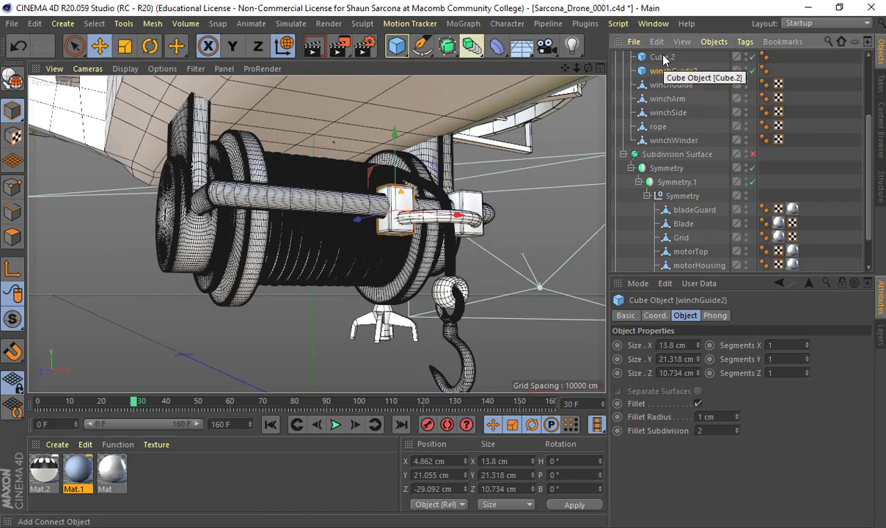
Rename Cube.2, the other block beside the winch guide ring, as winchGuide3
left_click(662, 58)
double_click(671, 58)
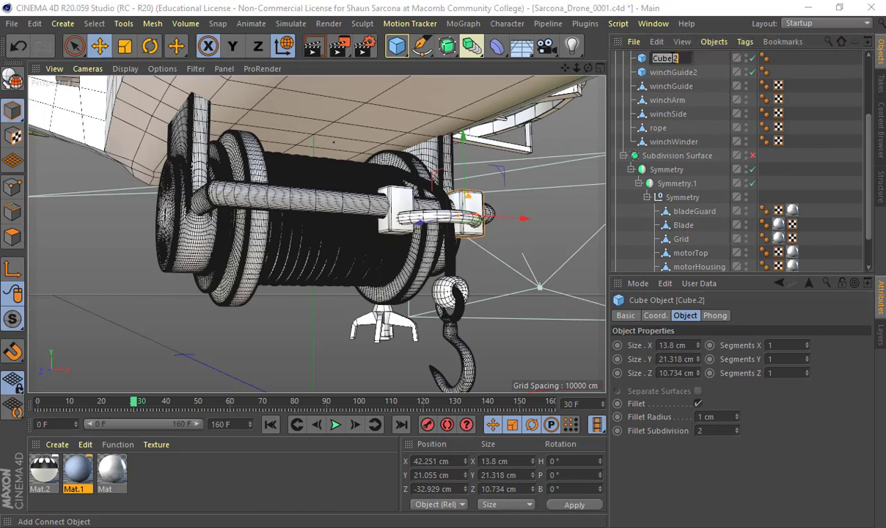
type("winchGuide3")
key("Return")
Convert both guide cubes, winchGuide3 and winchGuide2, into editable polygon objects
scroll(669, 108, "up", 3)
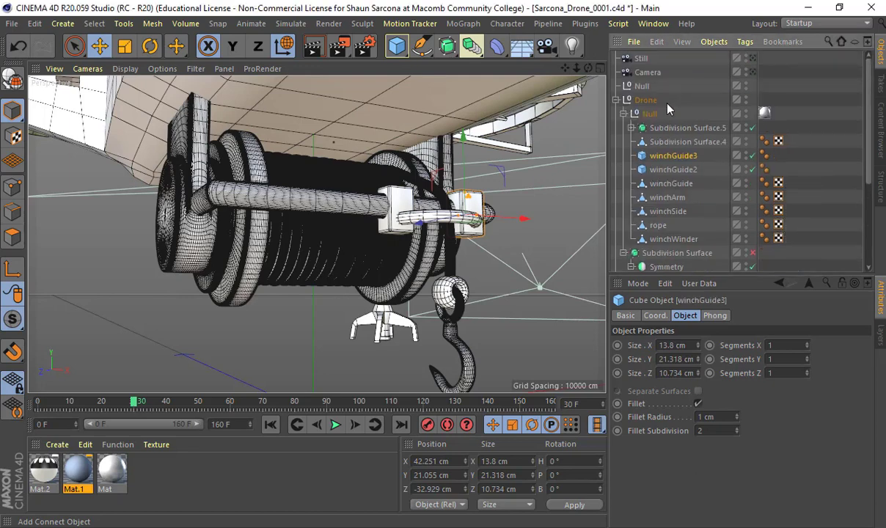
left_click(673, 169, "ctrl")
key("c")
Make Subdivision Surface.5, which contains the hook parts, editable and expand its hierarchy
left_click(664, 144)
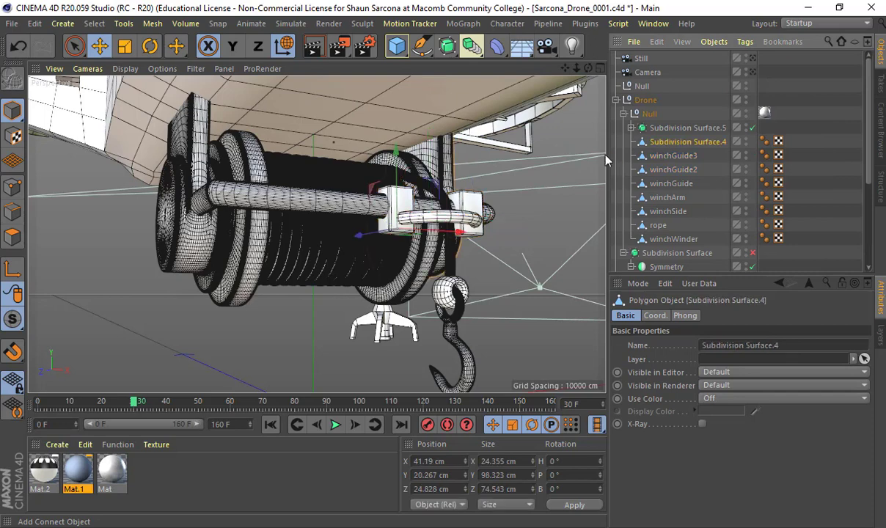
left_click(673, 129)
key("c")
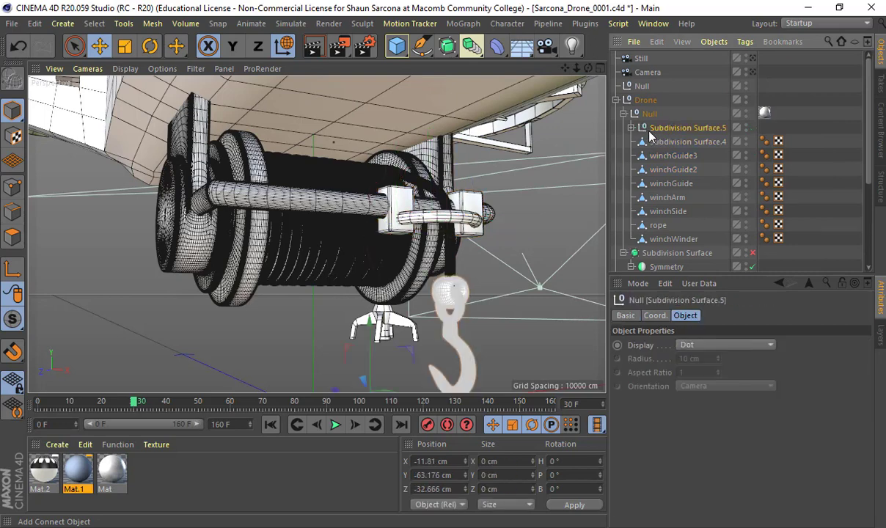
left_click(632, 128)
Rename the Connect object inside the Subdivision Surface.5 group as hook
left_click(668, 142)
left_click(669, 157)
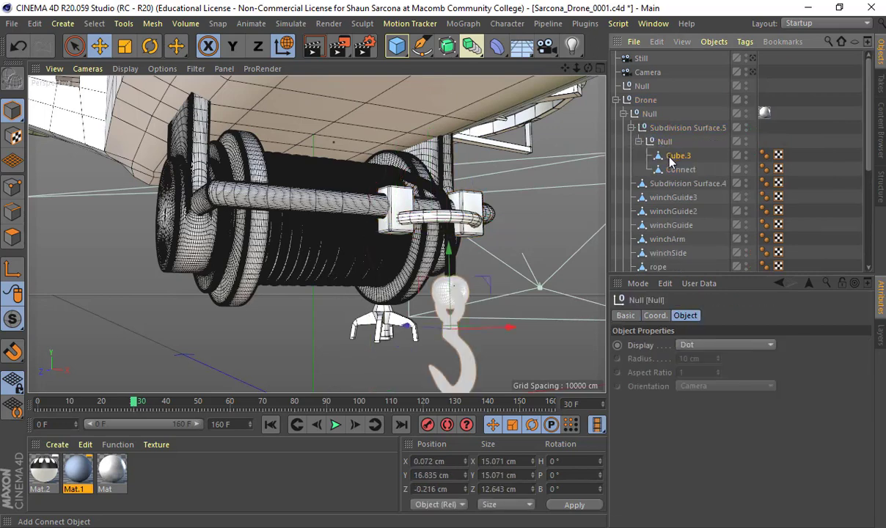
left_click(680, 169)
double_click(681, 169)
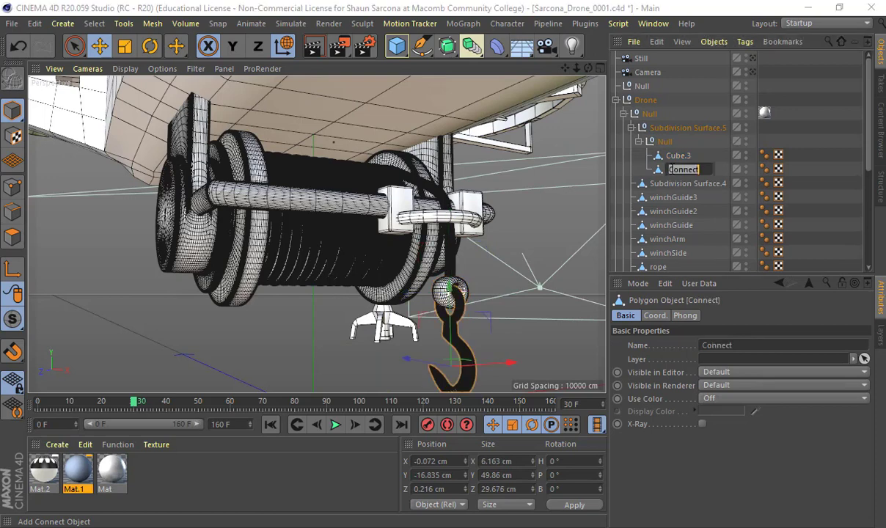
type("hook")
key("Return")
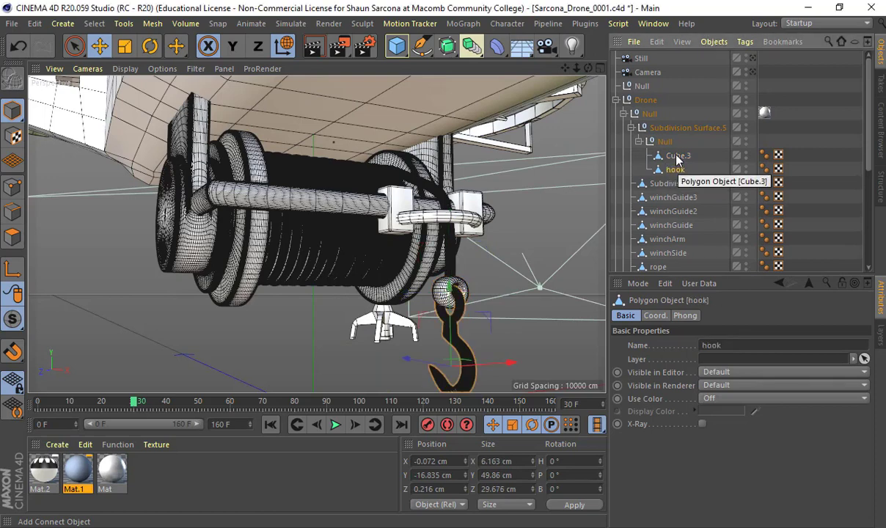
Rename Cube.3, the round piece above the hook, as hookConnector
double_click(681, 155)
type("hookC")
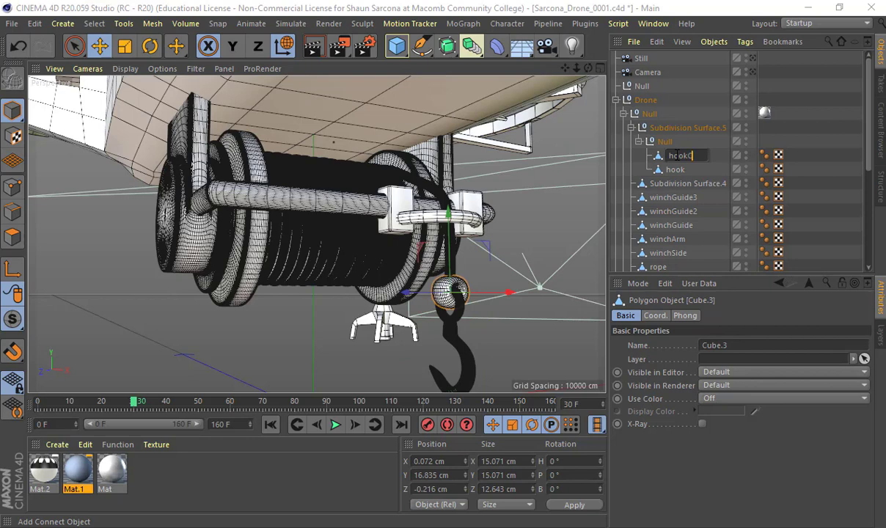
type("onnector")
key("Return")
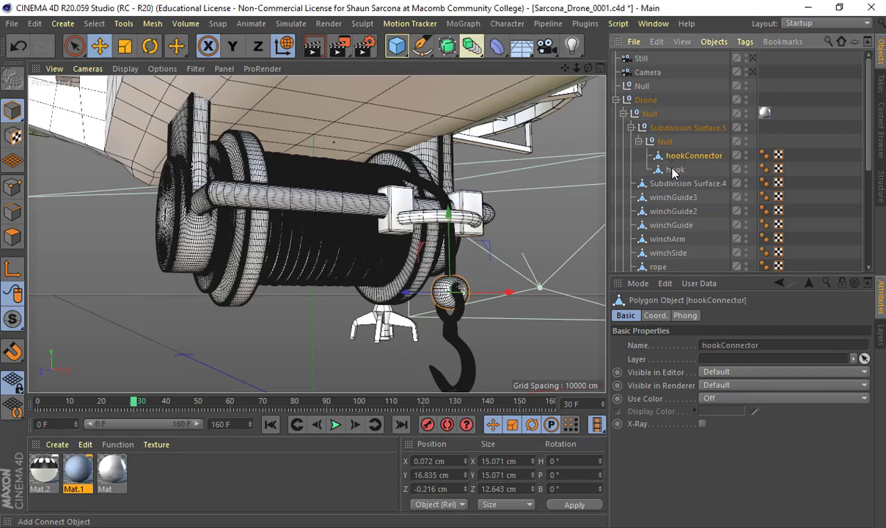
Move hookConnector and hook directly into the winch parts' Null group and delete the emptied Subdivision Surface.5 group
left_click_drag(674, 170, 665, 122, "shift")
left_click(666, 157)
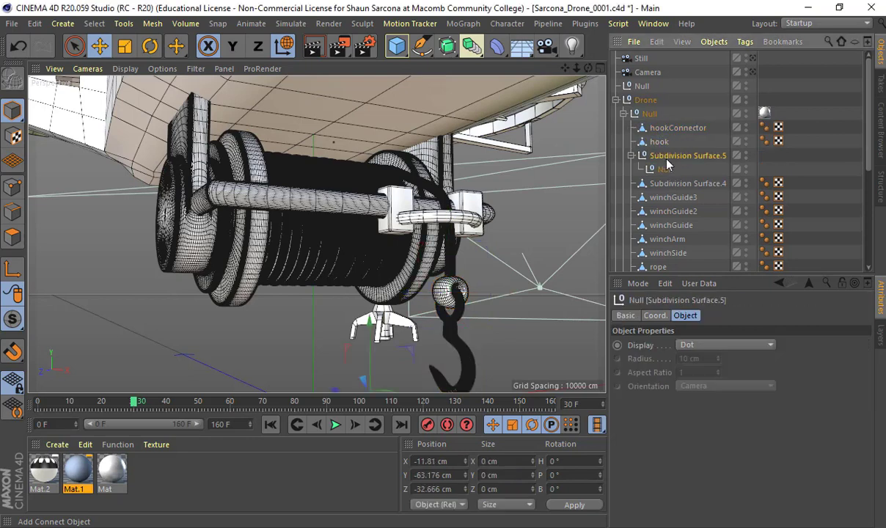
key("Delete")
left_click(664, 129)
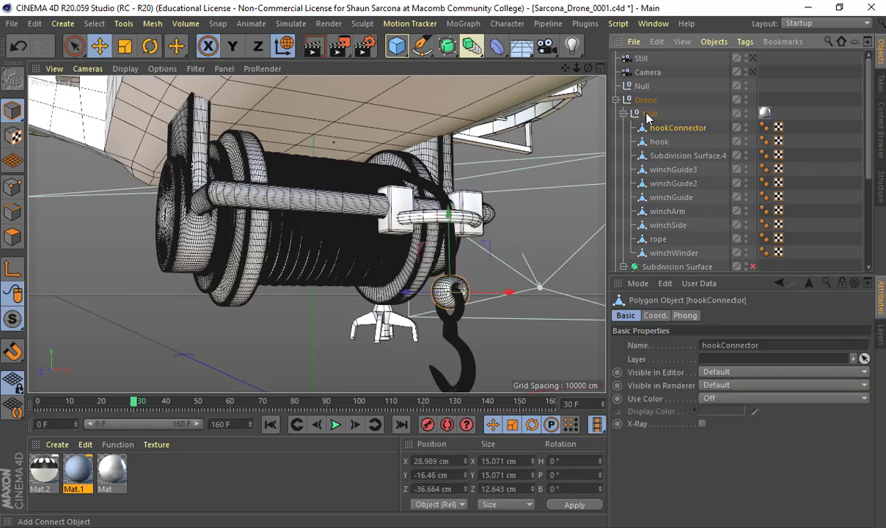
Rename the Null that holds the winch and hook parts as winch and collapse its hierarchy
double_click(651, 114)
type("winch")
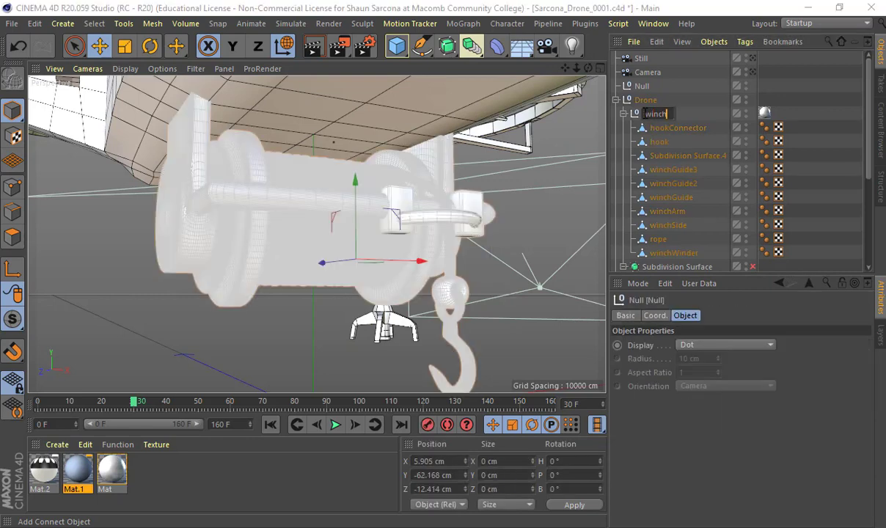
key("Return")
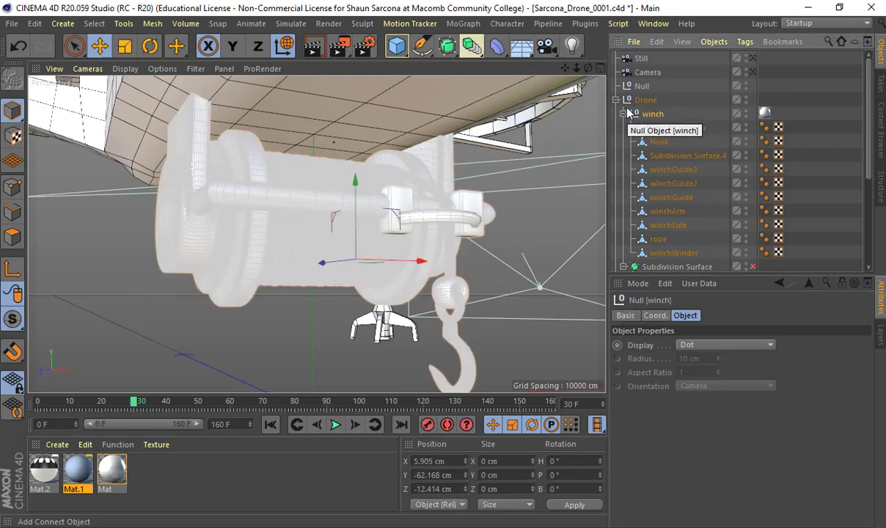
left_click(649, 115, "ctrl")
left_click(625, 114)
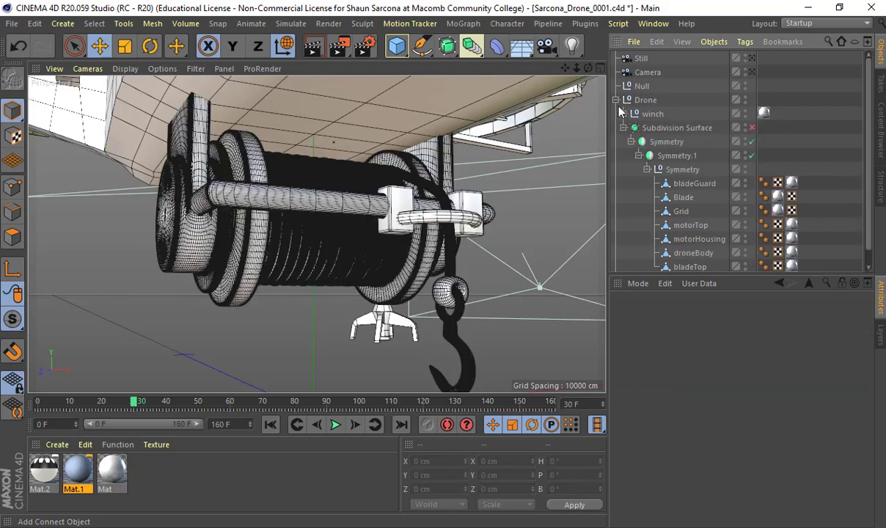
Make Symmetry.1 and its parent Symmetry object under the drone's Subdivision Surface editable and expand their hierarchy
left_click(655, 130)
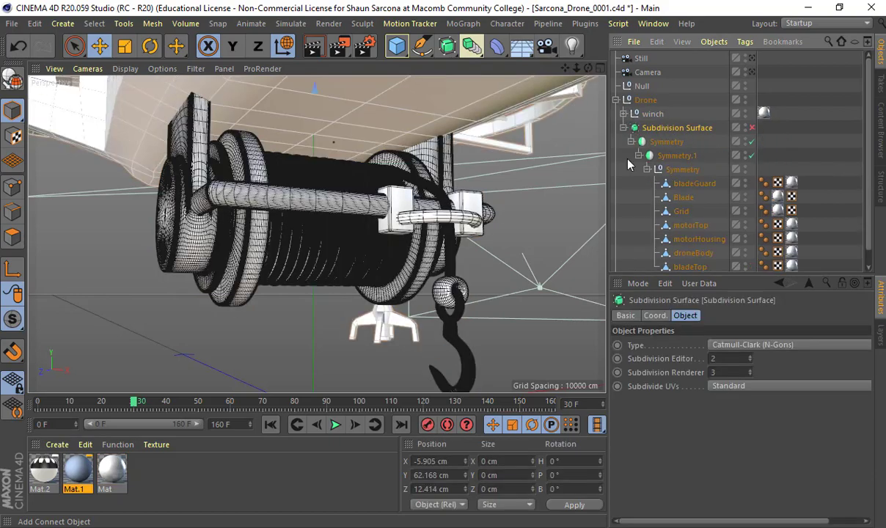
key("o")
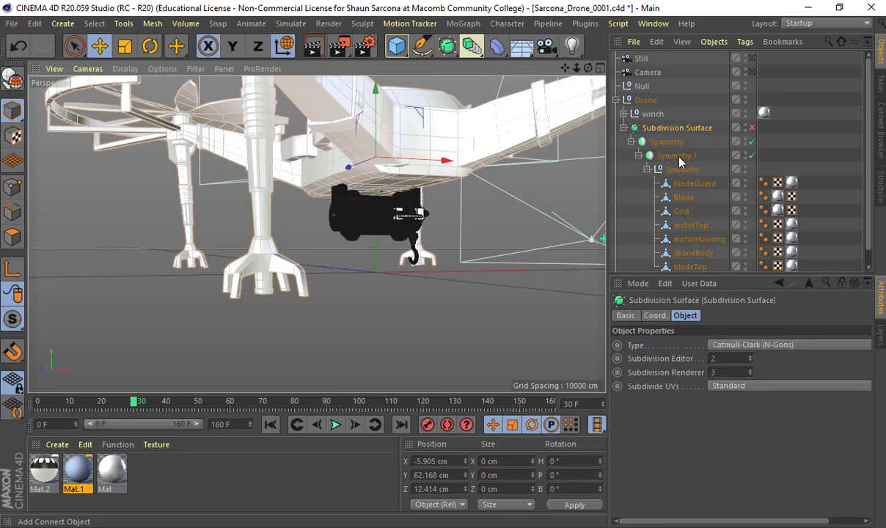
left_click(679, 157)
key("c")
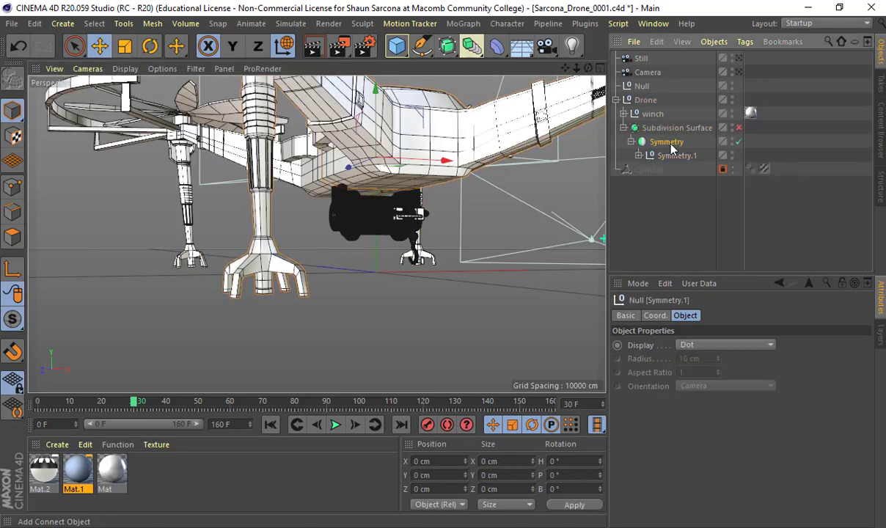
left_click(669, 144)
key("c")
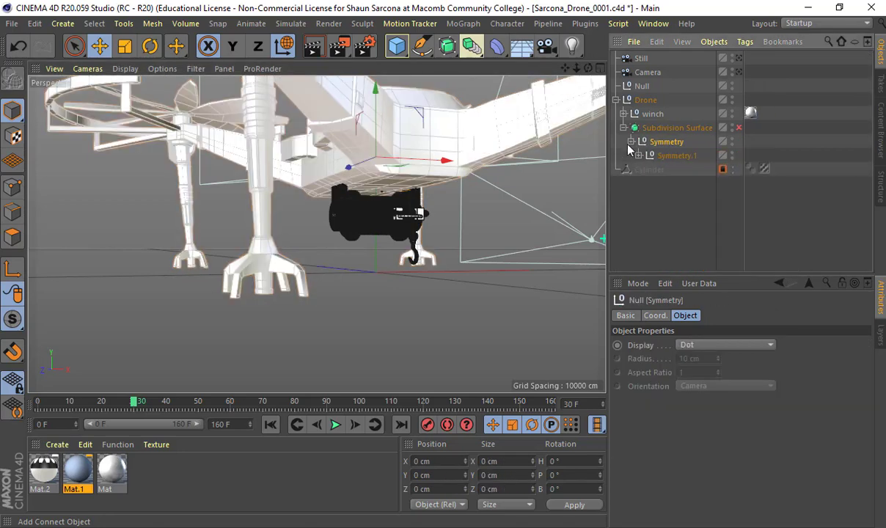
left_click(639, 156)
left_click_drag(512, 160, 499, 198, "alt")
scroll(479, 204, "down", 5)
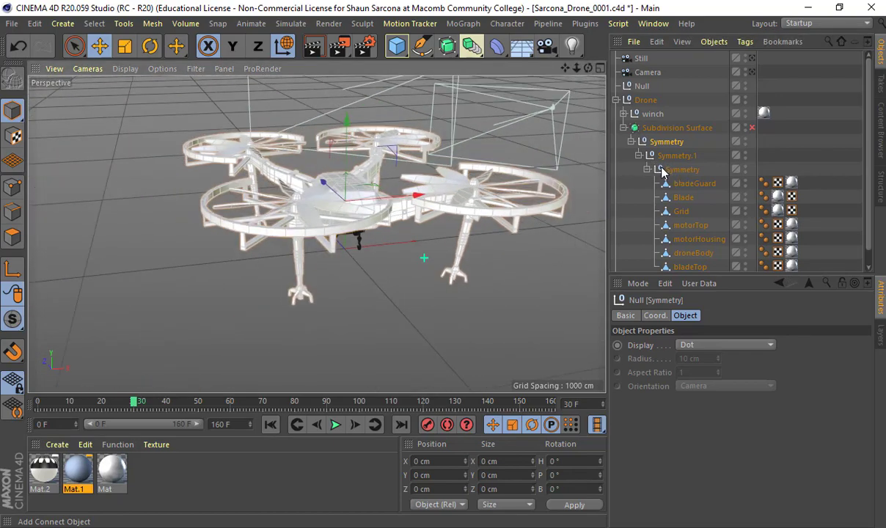
Enable the Subdivision Surface over the drone body parts and make it editable
left_click(653, 128)
left_click_drag(587, 146, 442, 213, "alt")
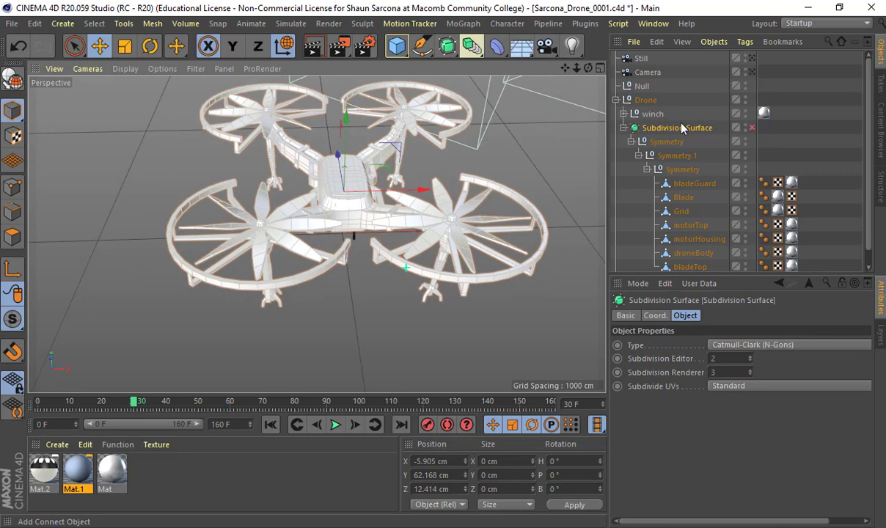
left_click(752, 128)
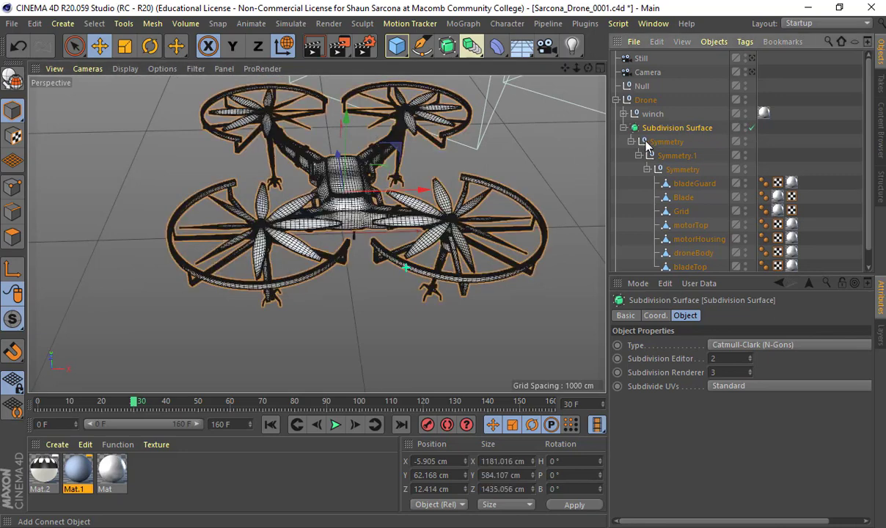
key("c")
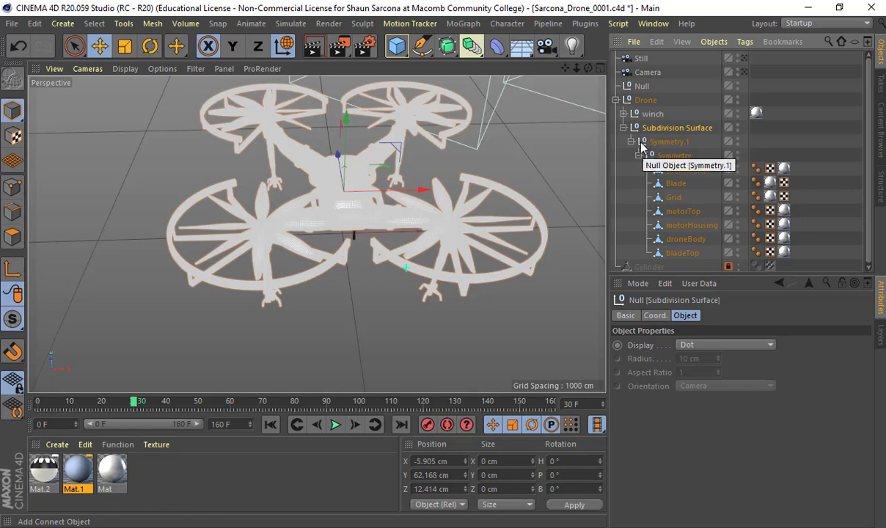
Review the parts in the winch group and select all body parts from bladeGuard through bladeTop
left_click(624, 113)
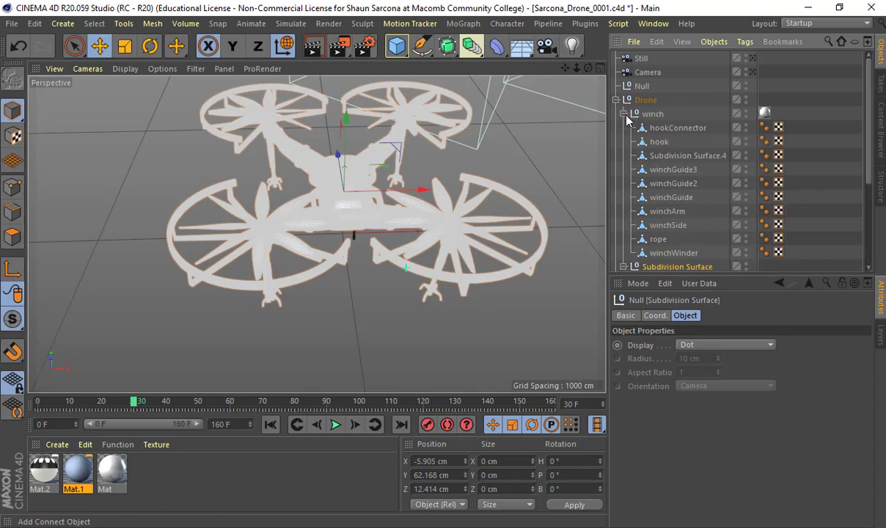
left_click(625, 114)
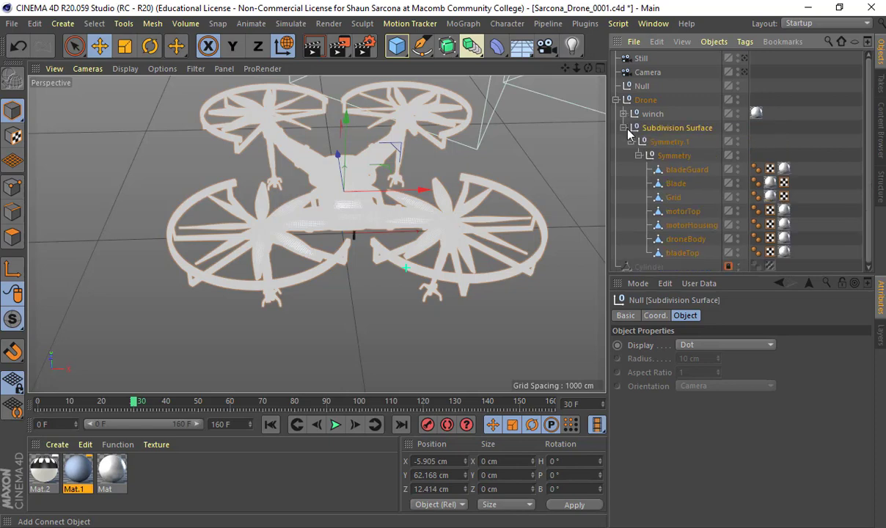
left_click_drag(634, 164, 673, 239)
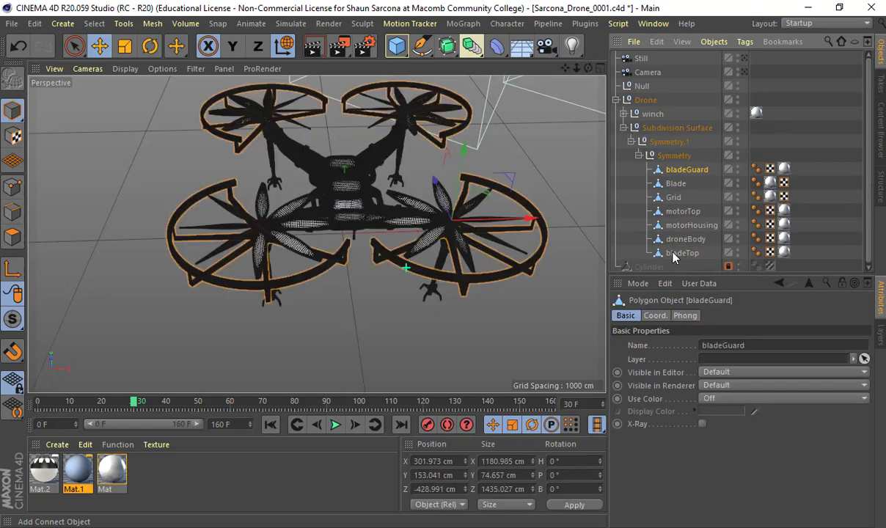
left_click(673, 254, "shift")
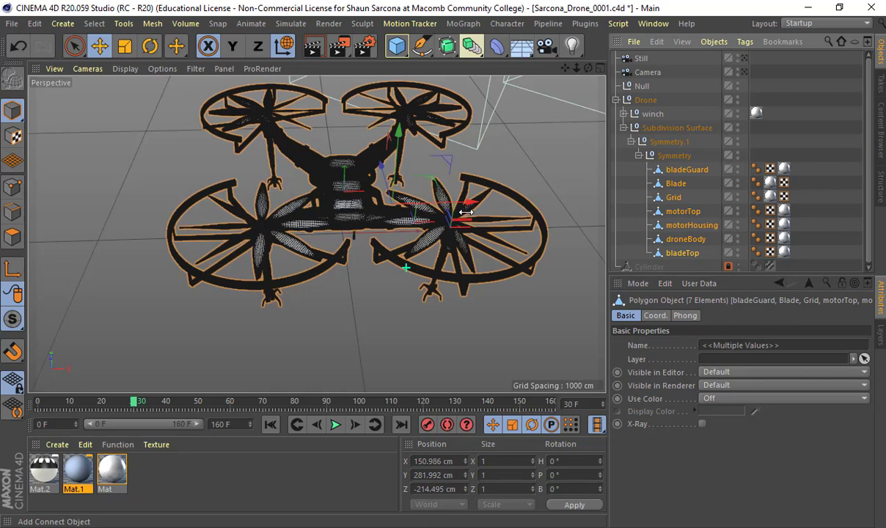
Try to rotate the combined Blade object about its vertical axis
left_click(676, 183)
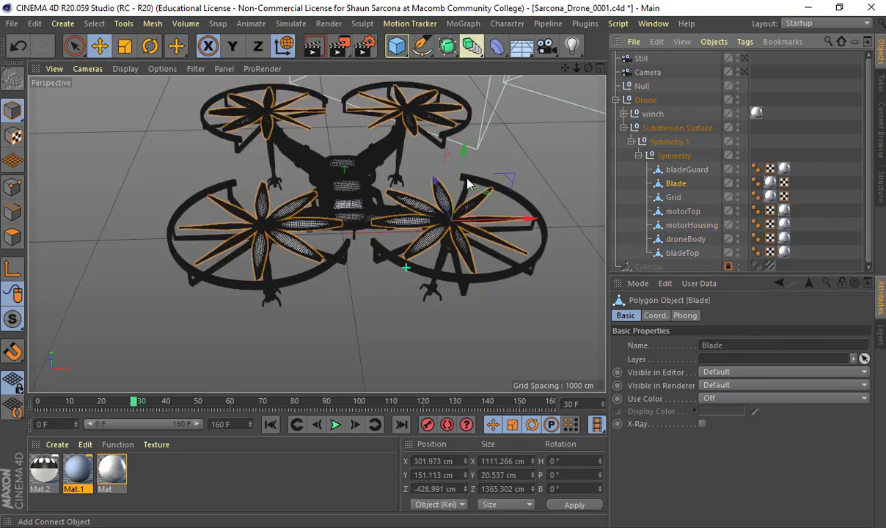
key("r")
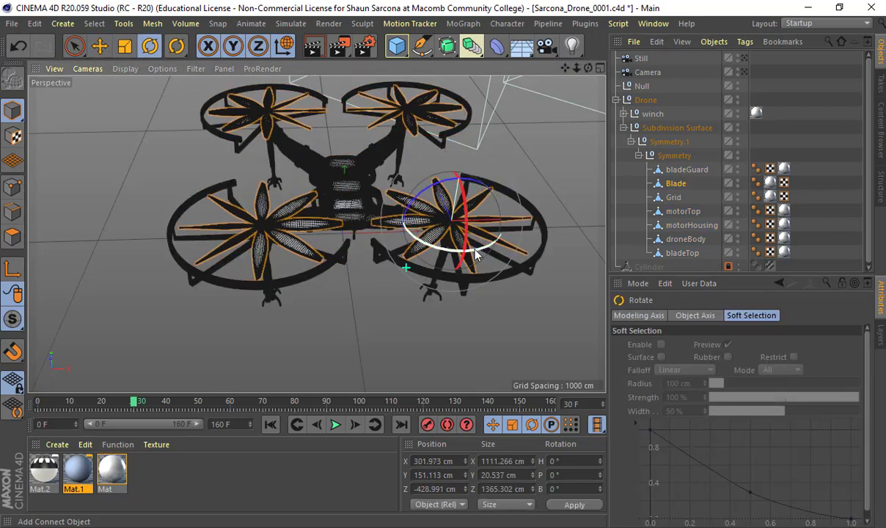
mouse_move(477, 248)
left_mouse_down()
mouse_move(432, 256)
mouse_move(368, 248)
mouse_move(370, 290)
mouse_move(440, 253)
mouse_move(485, 257)
left_mouse_up()
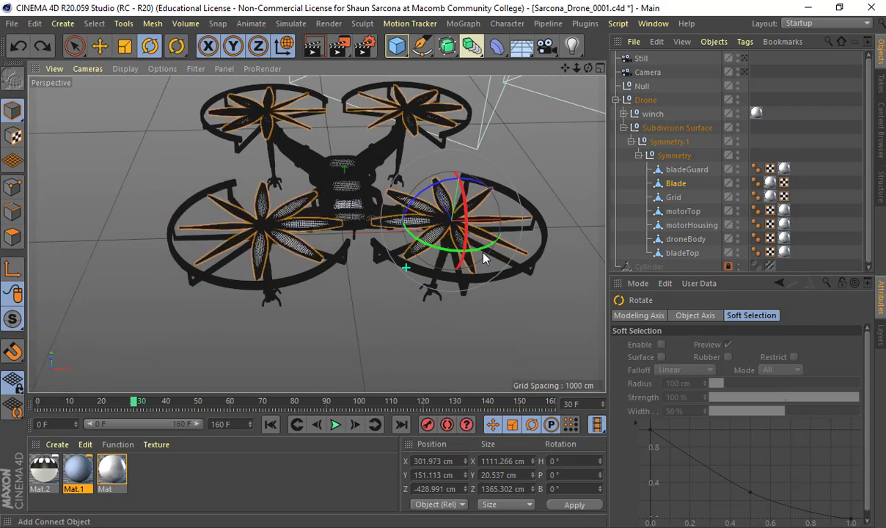
Split the combined Blade object into separate blade objects with Polygon Groups to Objects
left_click(153, 24)
mouse_move(174, 48)
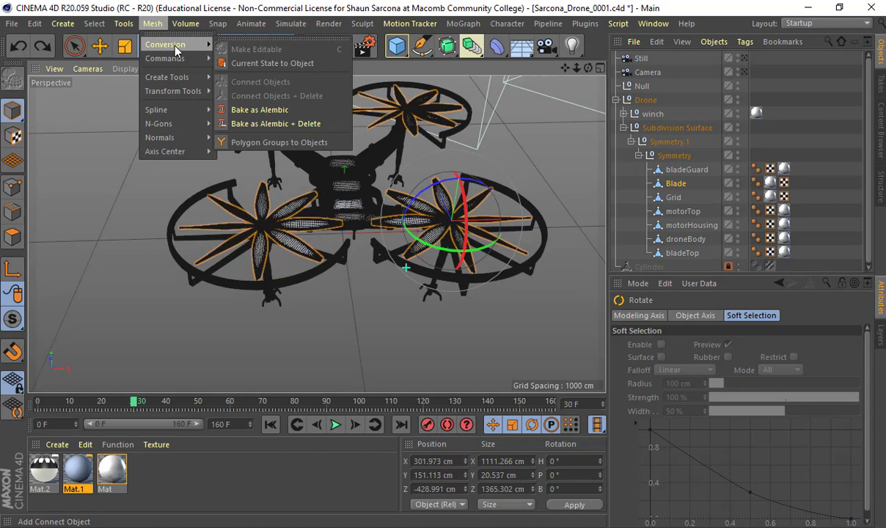
left_click(292, 143)
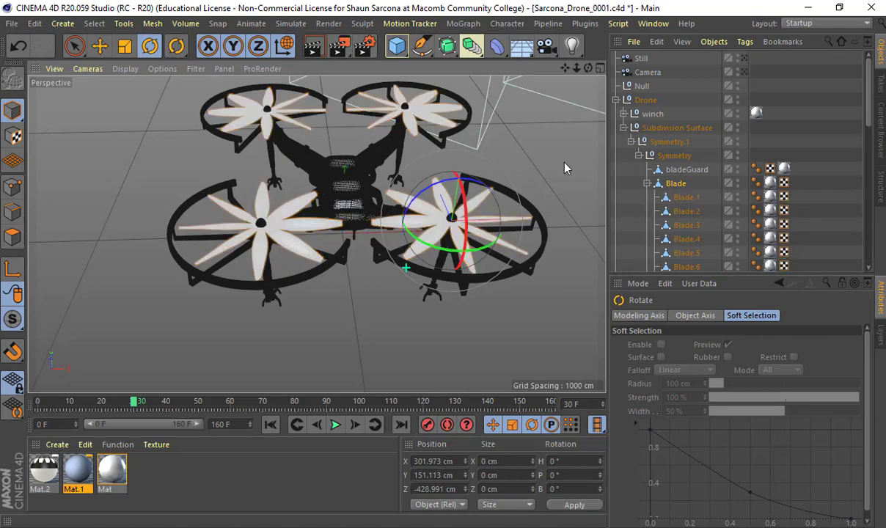
Group Blade.1 through Blade.8, merge them into one editable mesh using a Connect object, and expand the result
left_click(686, 199)
scroll(689, 209, "down", 3)
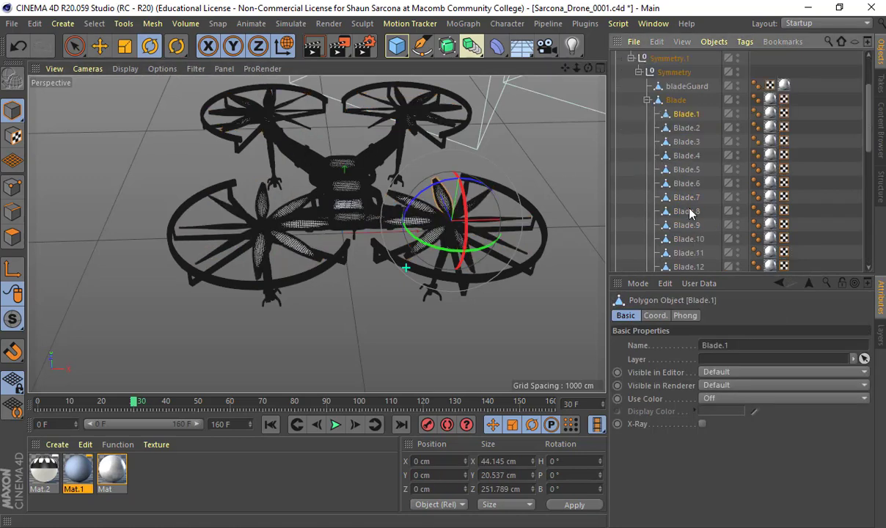
left_click(688, 212, "shift")
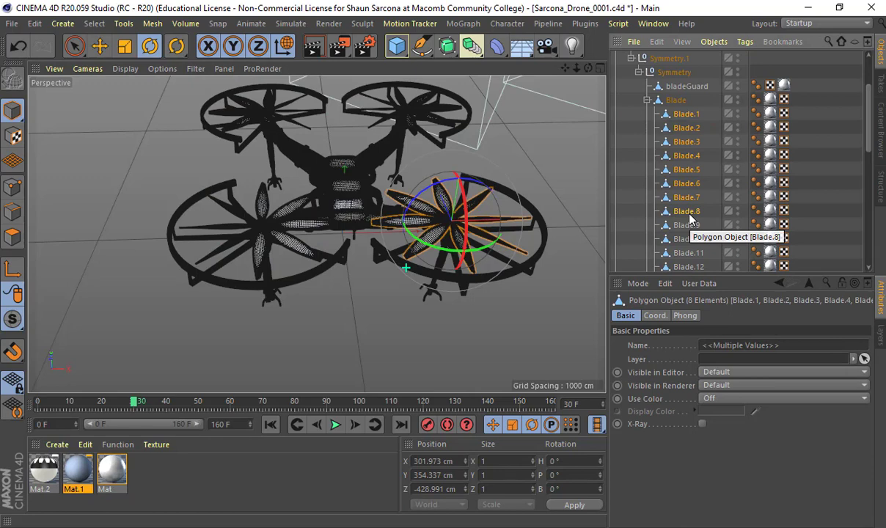
key("alt+g")
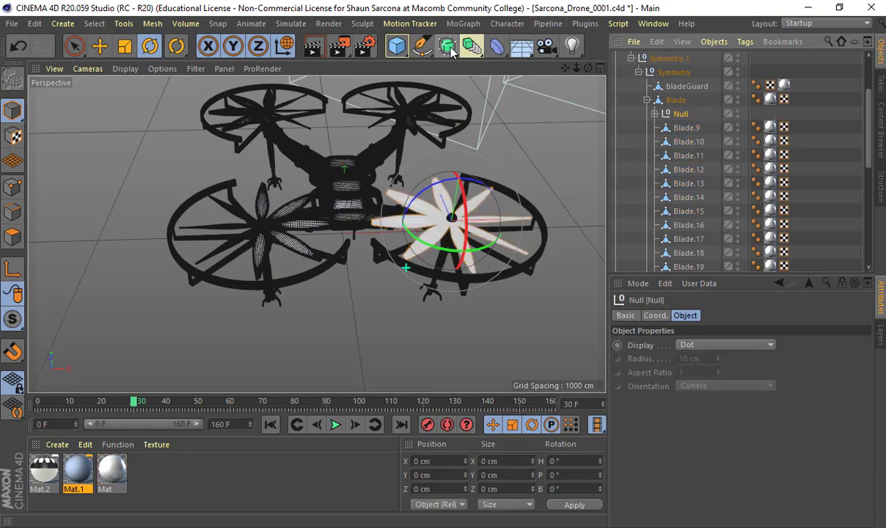
left_click_drag(449, 49, 617, 91, "alt")
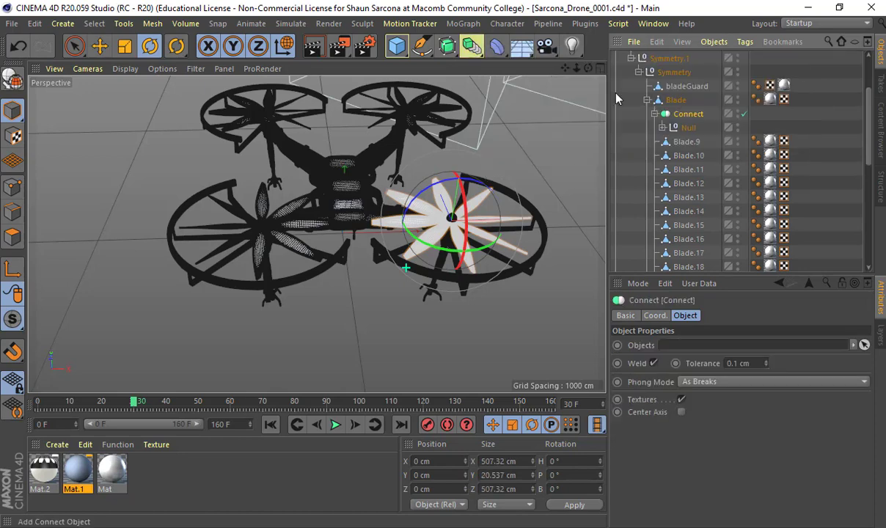
key("c")
left_click(655, 114)
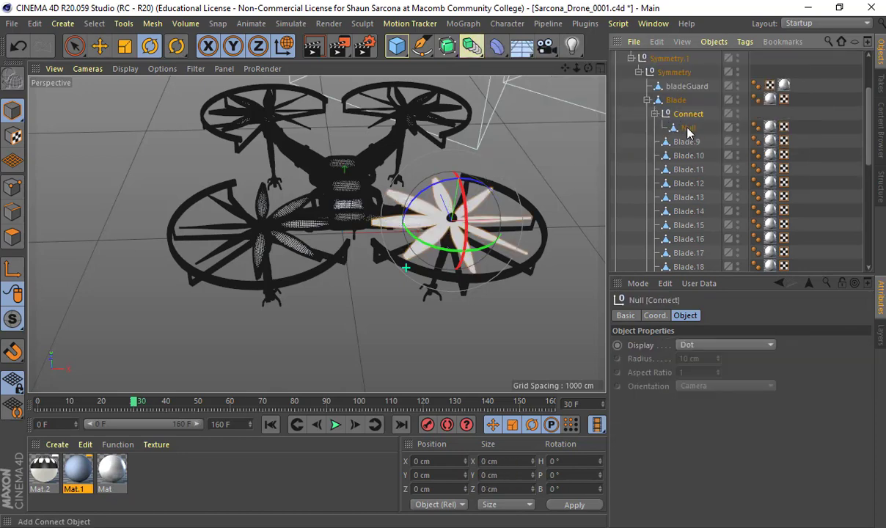
Rename the merged rotor mesh inside the Connect group as blade1
double_click(688, 131)
type("blade1")
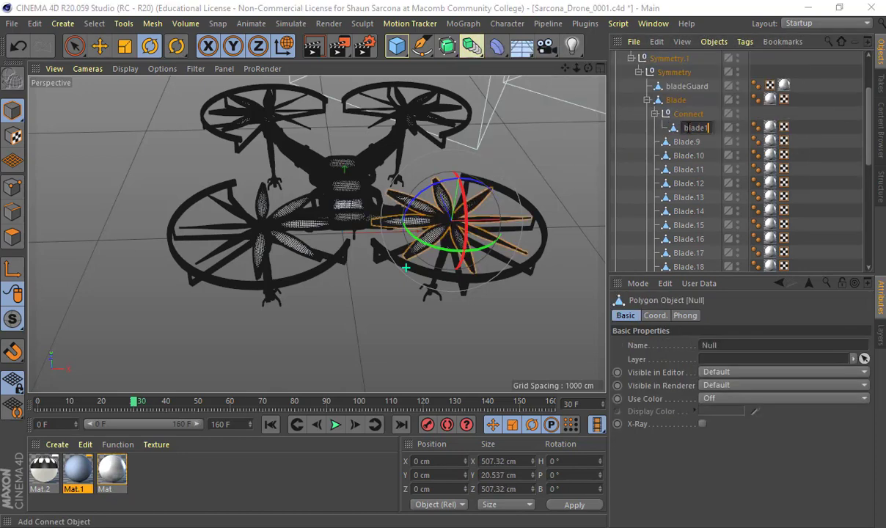
key("Return")
Group Blade.9 through Blade.16, merge them into one editable mesh using a Connect object, and expand the result
left_click(688, 142)
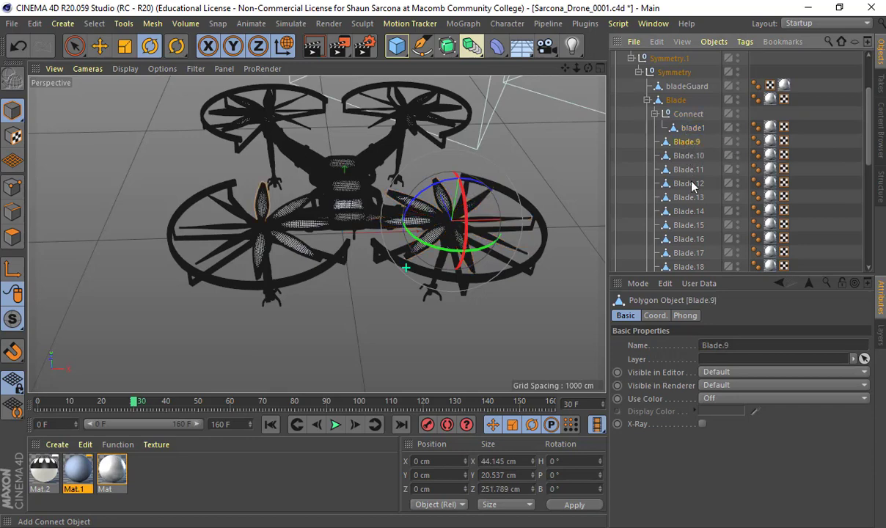
left_click(690, 240, "shift")
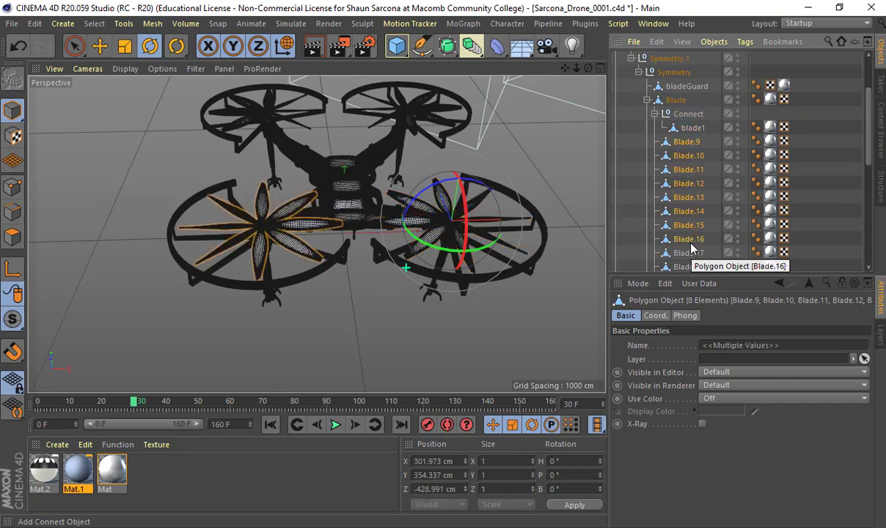
key("alt+g")
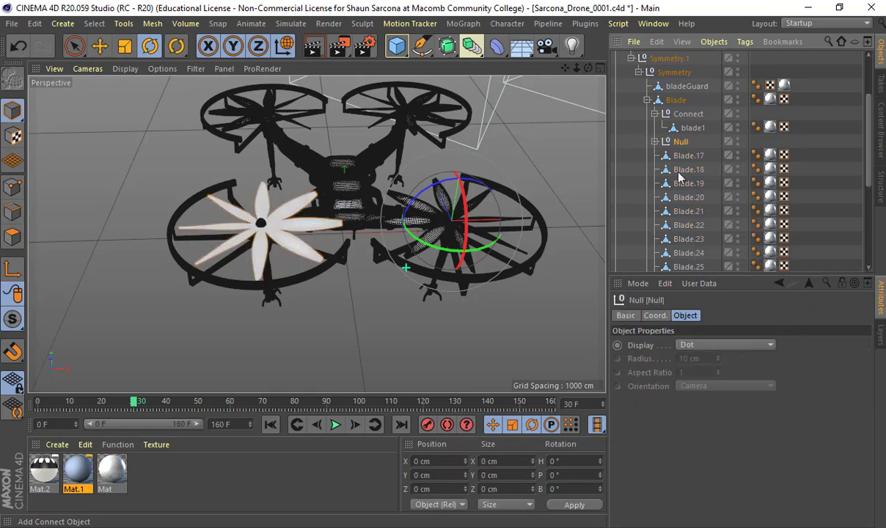
left_click_drag(475, 49, 632, 89, "alt")
key("c")
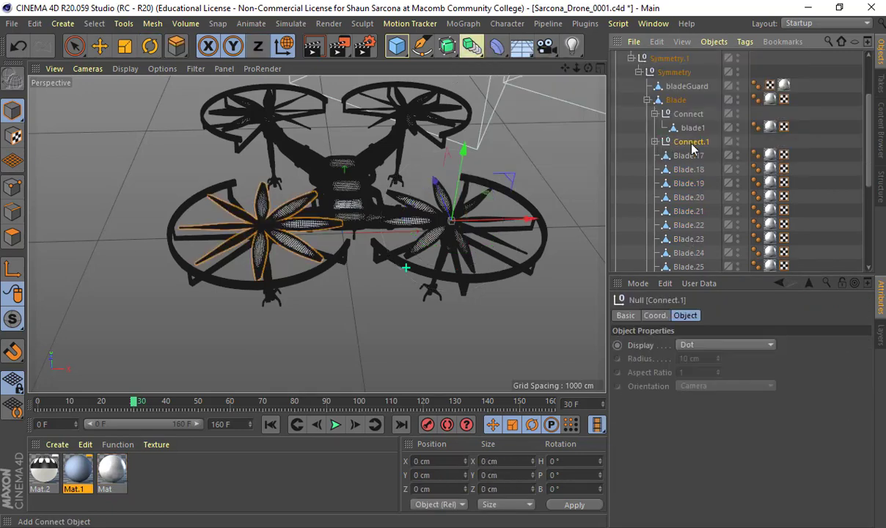
double_click(692, 143)
left_click(653, 144)
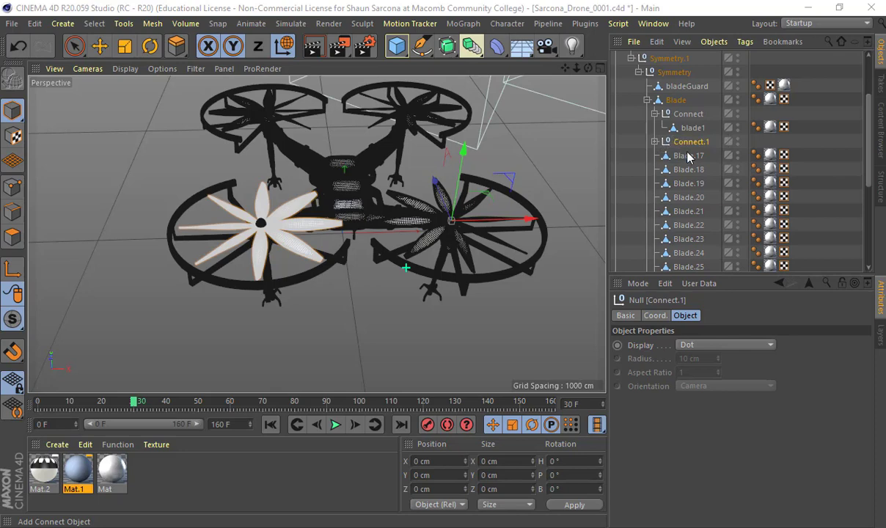
Rename the merged rotor mesh inside the Connect.1 group as blade2
left_click(656, 142)
double_click(690, 155)
type("blad")
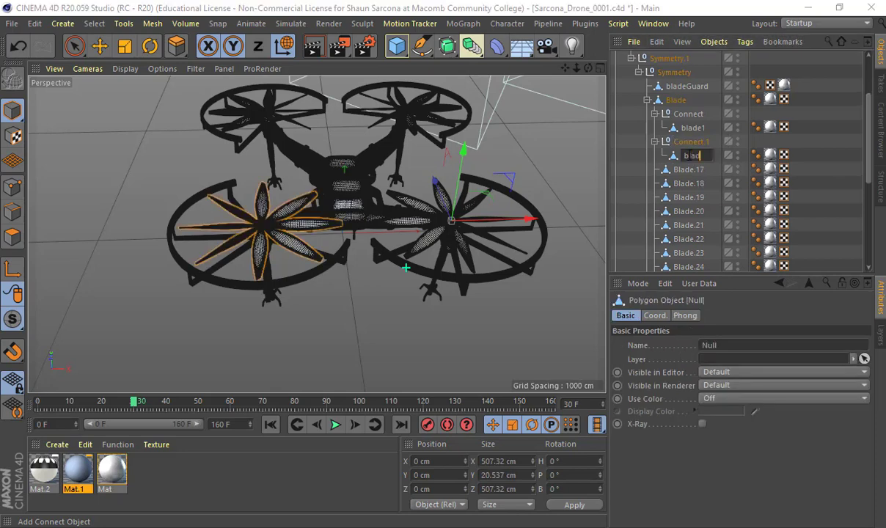
type("3")
key("BackSpace")
type("2")
key("Return")
double_click(691, 156)
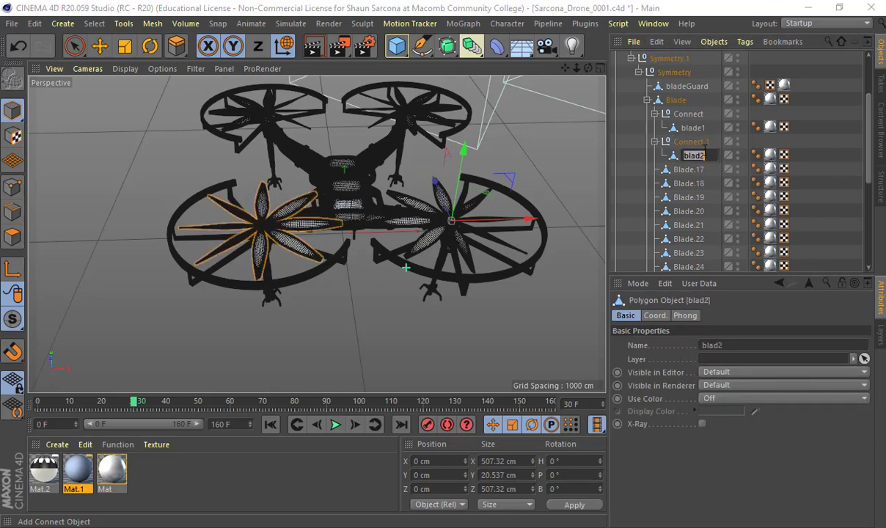
left_click(705, 152)
type("e")
key("Return")
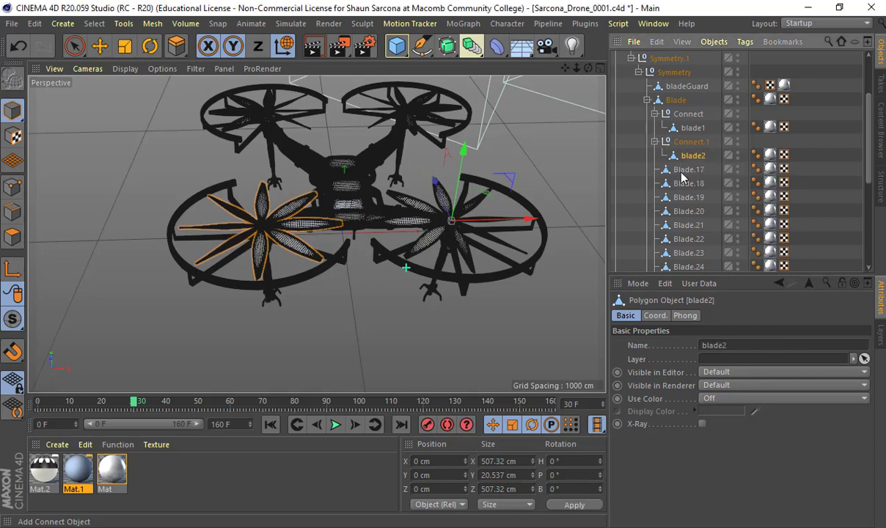
Group Blade.17 through Blade.24 and merge them into one editable mesh using a Connect object
left_click(690, 169)
left_click(688, 266, "shift")
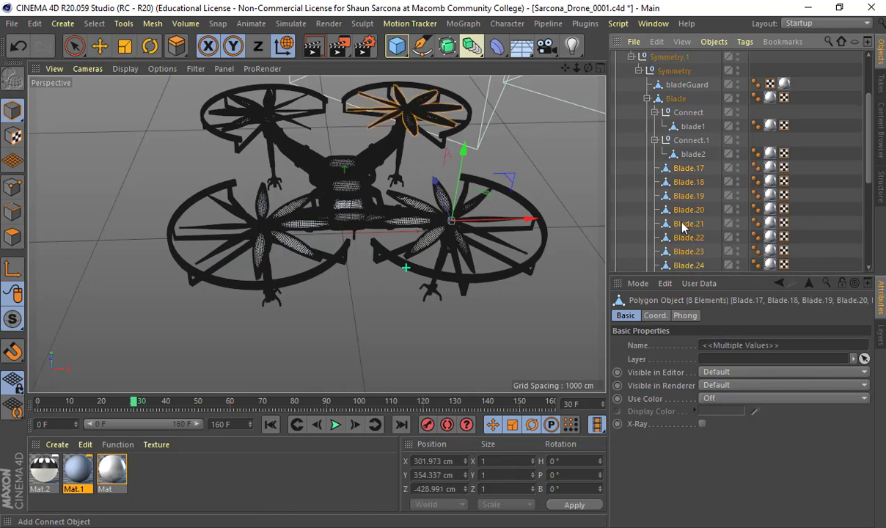
key("alt+g")
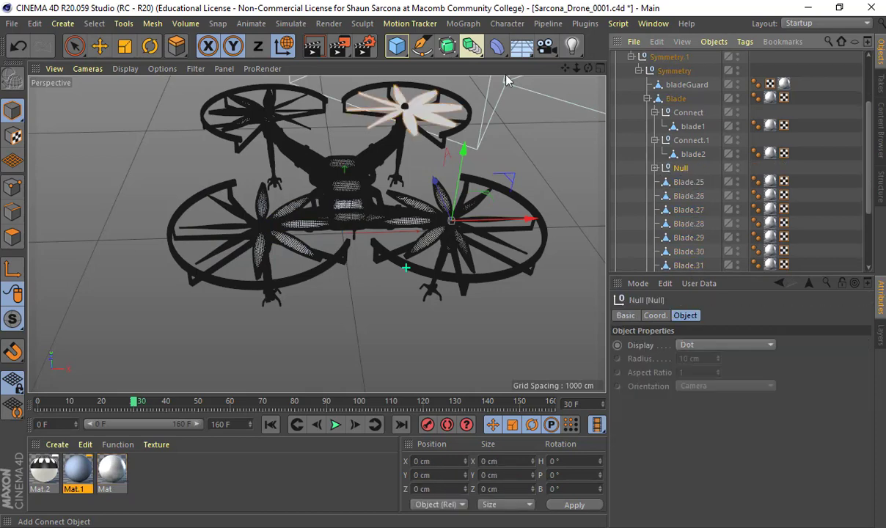
left_click(472, 46)
left_click(632, 91, "alt")
key("c")
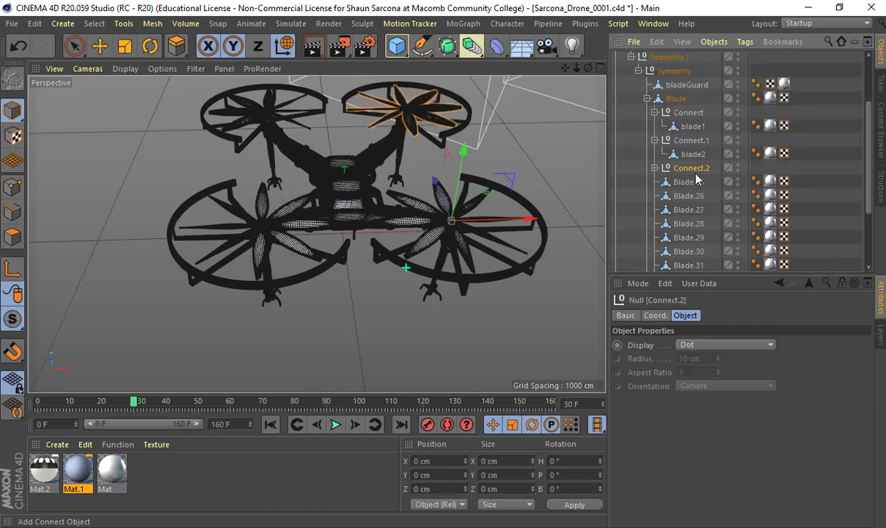
Rename the merged rotor mesh inside the Connect.2 group as blade3
left_click(689, 182)
double_click(689, 183)
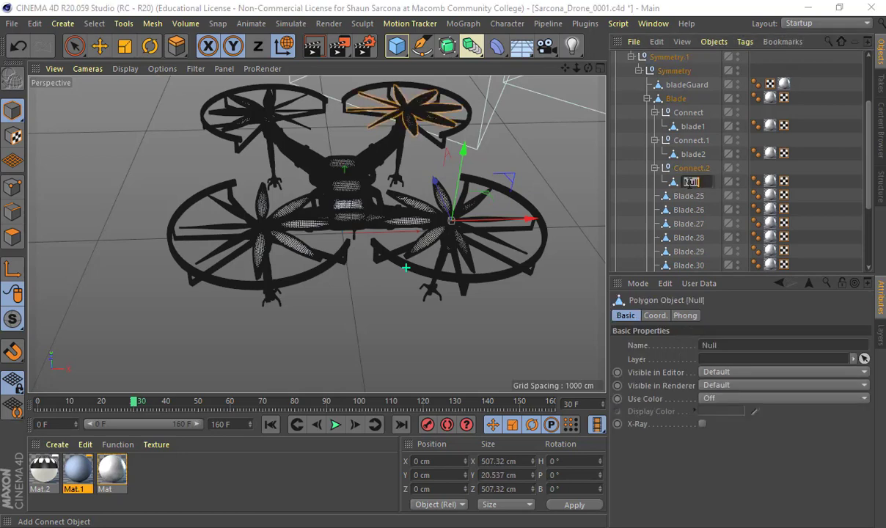
type("blade3")
key("Return")
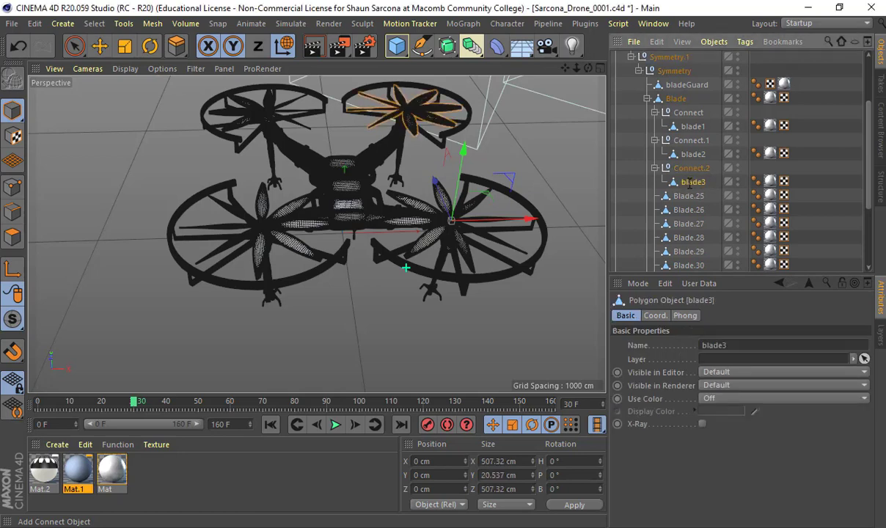
Group Blade.25 through Blade.32 under one null
left_click(690, 196)
scroll(712, 197, "down", 3)
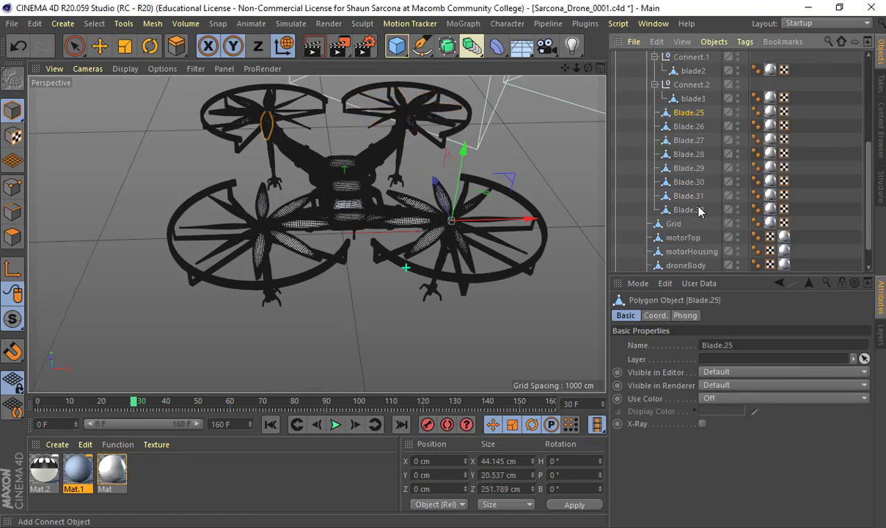
left_click(690, 210, "shift")
key("alt+g")
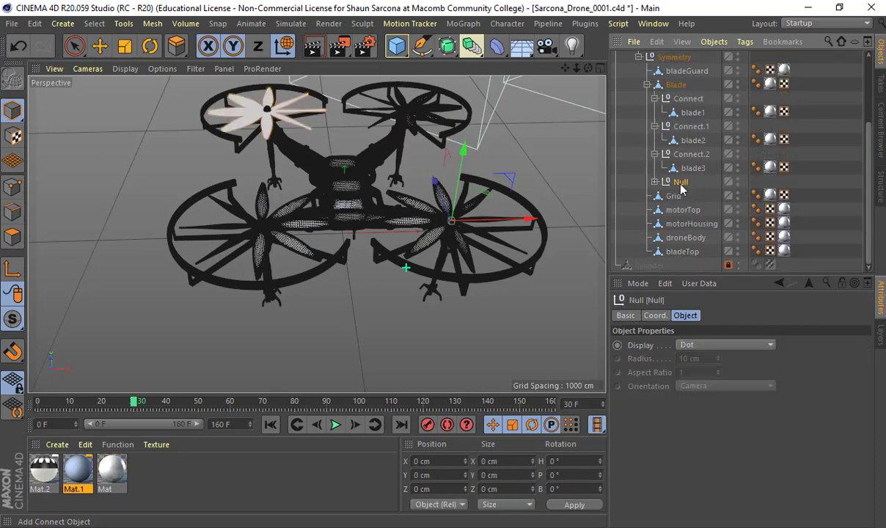
double_click(682, 182)
type("blad")
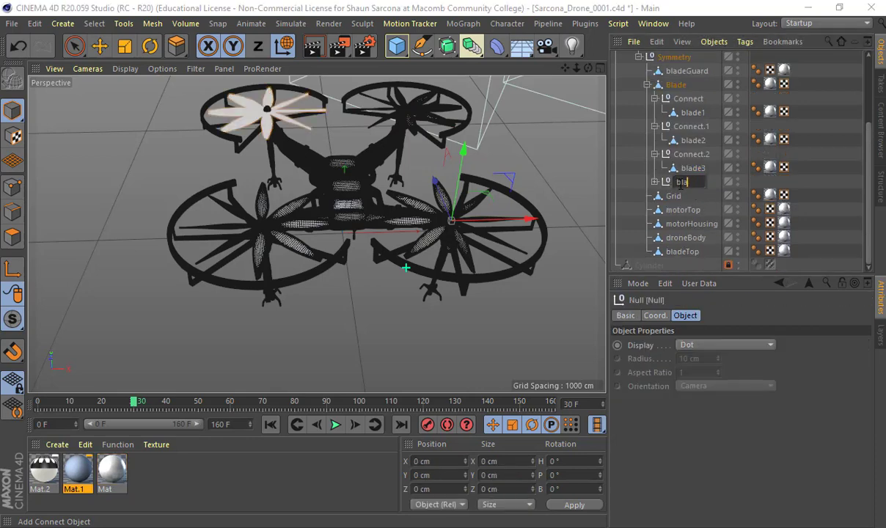
key("Escape")
Merge the grouped Blade.25 to Blade.32 null into one editable mesh using a Connect object, and expand the result
left_click(472, 46)
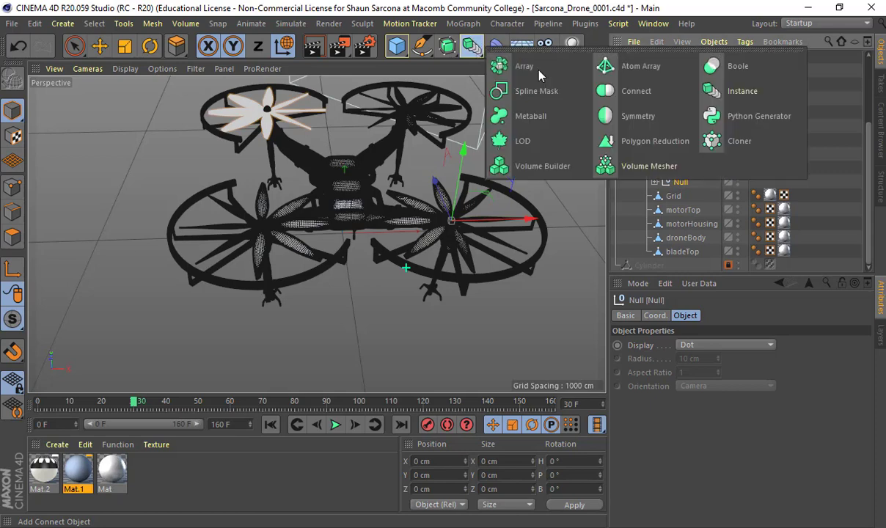
left_click(635, 91)
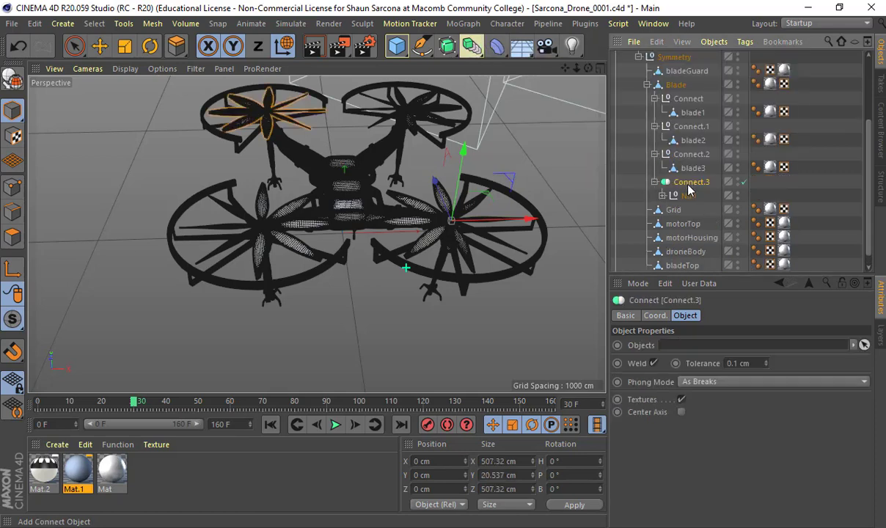
key("c")
left_click(655, 182)
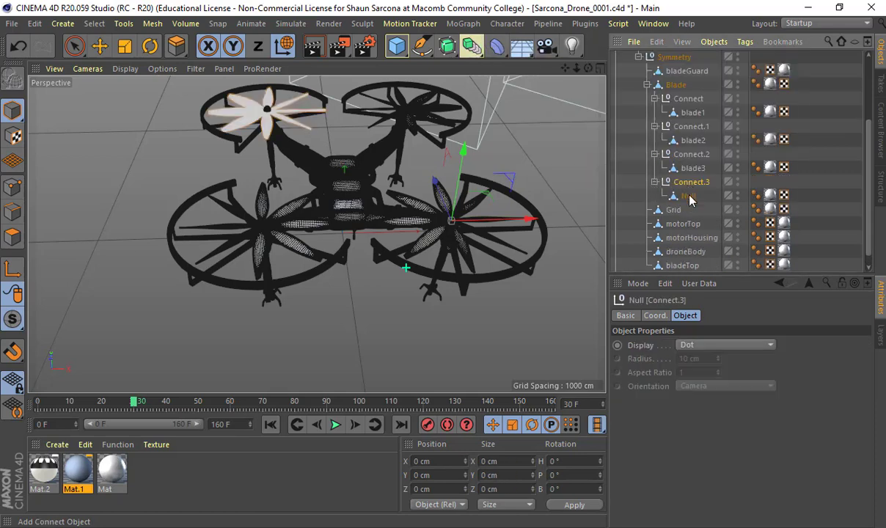
Rename the merged rotor mesh inside the Connect.3 group as blade4
left_click(689, 196)
double_click(690, 197)
type("blade")
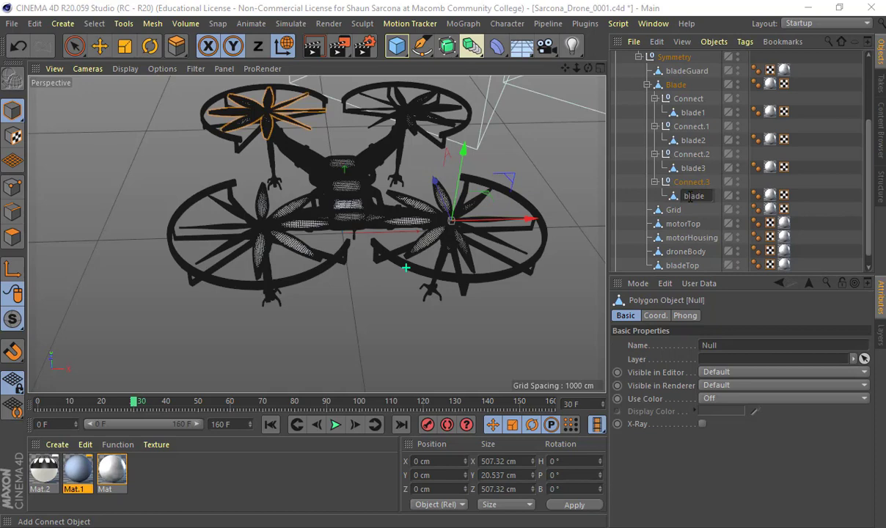
type("4")
key("Return")
Move blade1, blade2, blade3 and blade4 out of their Connect groups to sit directly under the Blade object
left_click(693, 168, "ctrl")
left_click(694, 141, "ctrl")
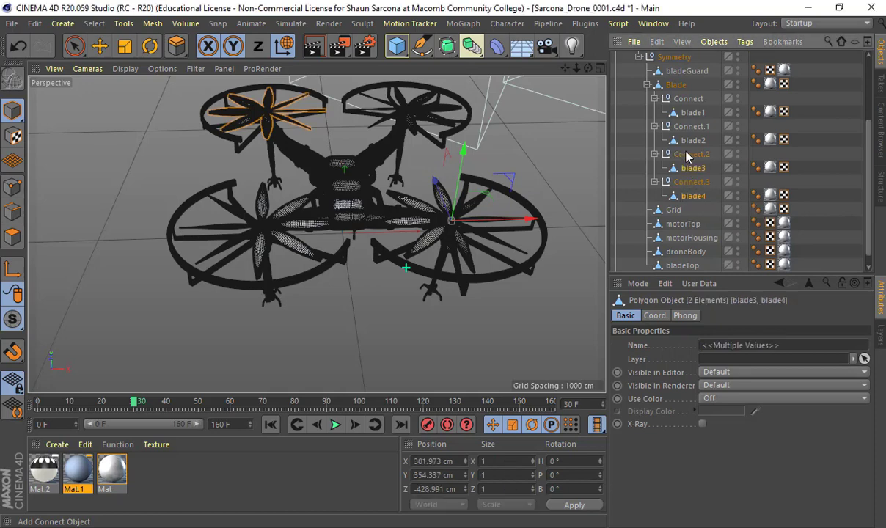
left_click(690, 113, "ctrl")
left_click(686, 114, "ctrl")
left_click_drag(686, 114, 677, 86)
Delete the four empty Connect nulls and reorder blade1 above blade2 in the hierarchy
left_click(692, 154)
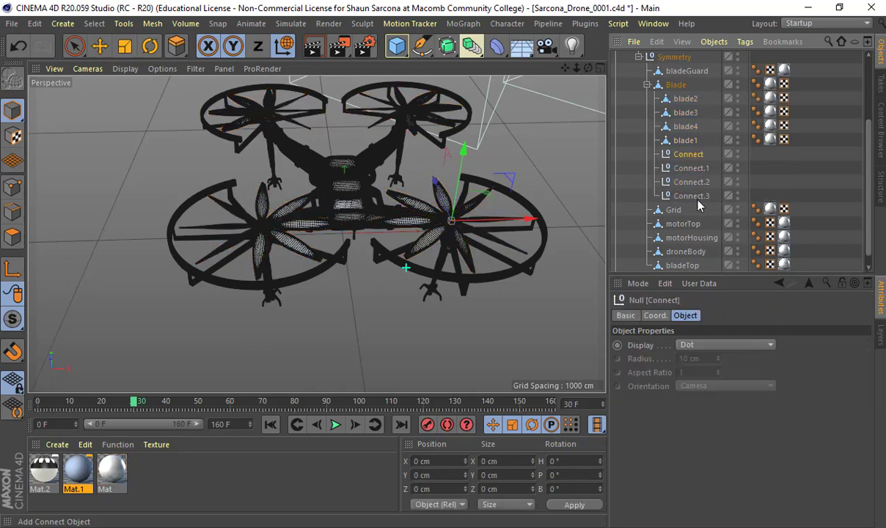
left_click(698, 196, "shift")
key("Delete")
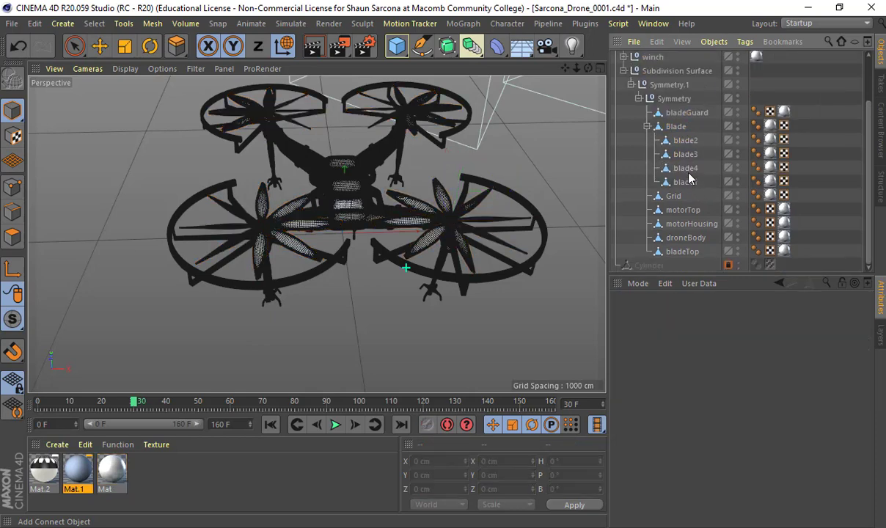
left_click_drag(690, 185, 692, 146)
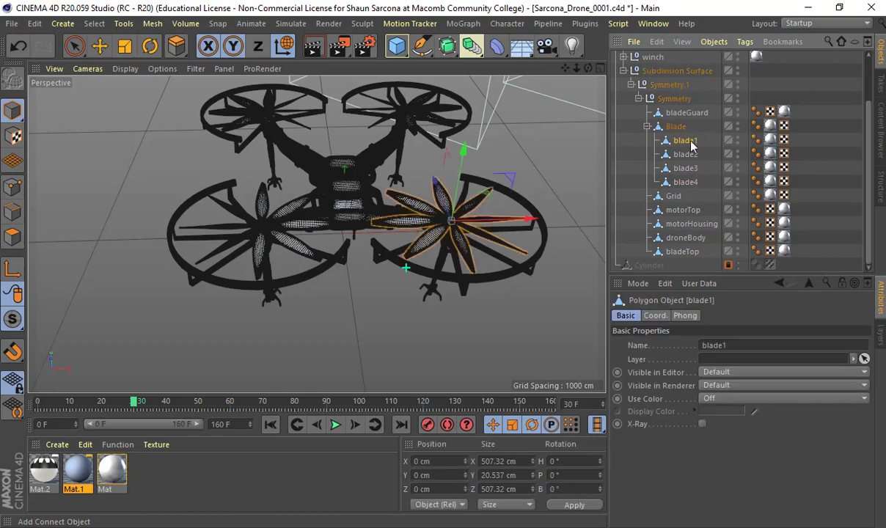
Split the motorTop object into separate pieces with Polygon Groups to Objects, and expand the result
left_click(672, 198)
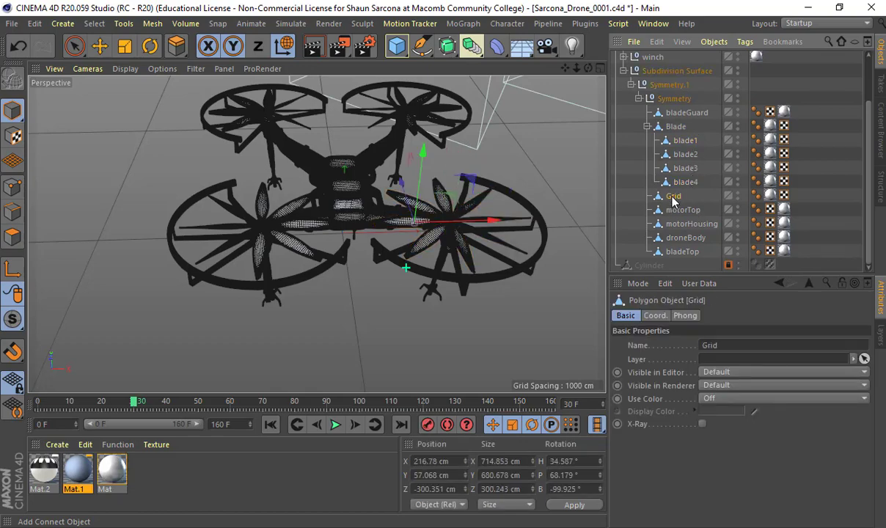
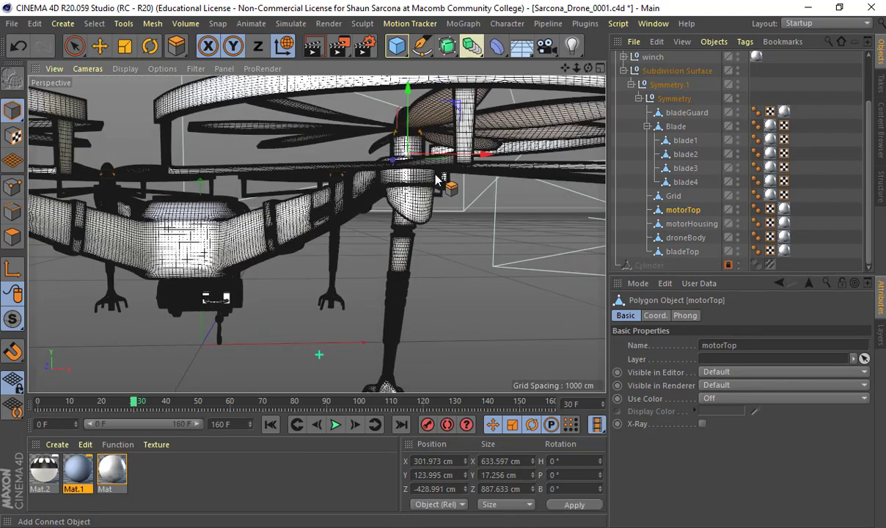
right_click_drag(392, 277, 325, 213, "alt")
left_click_drag(325, 212, 414, 267, "alt")
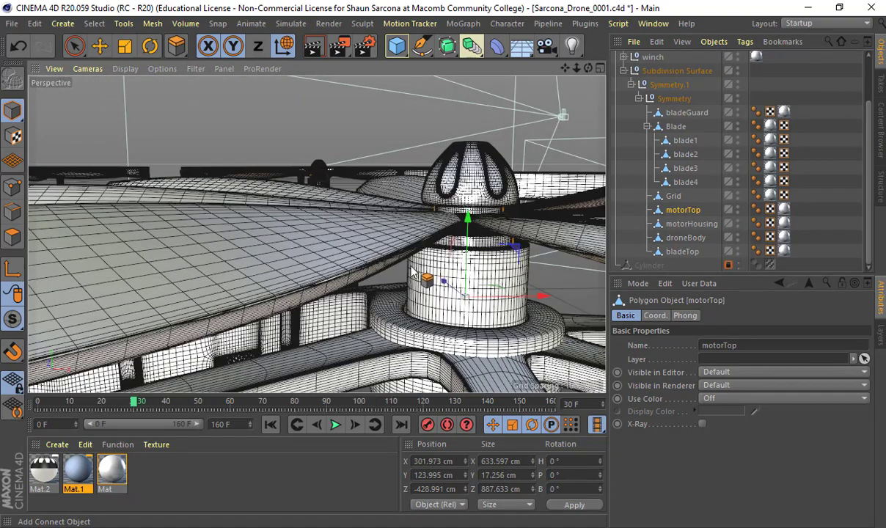
right_click_drag(436, 263, 471, 236, "alt")
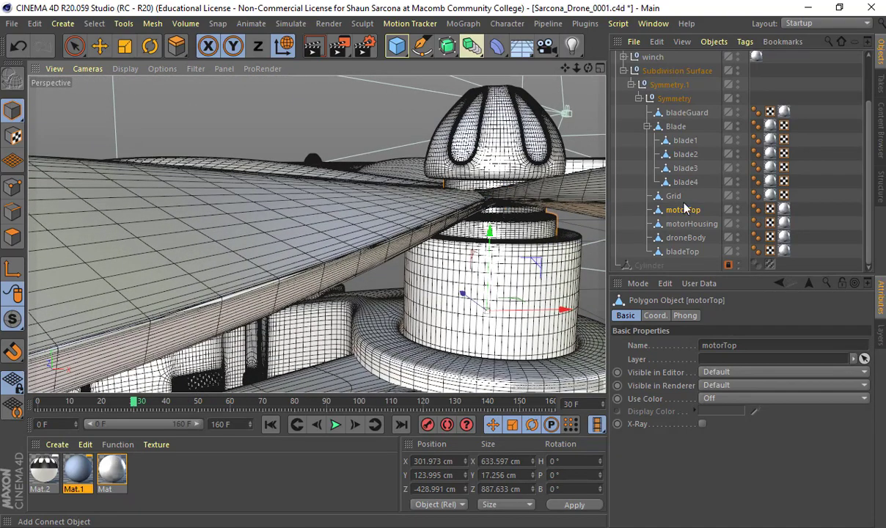
left_click(155, 24)
mouse_move(174, 44)
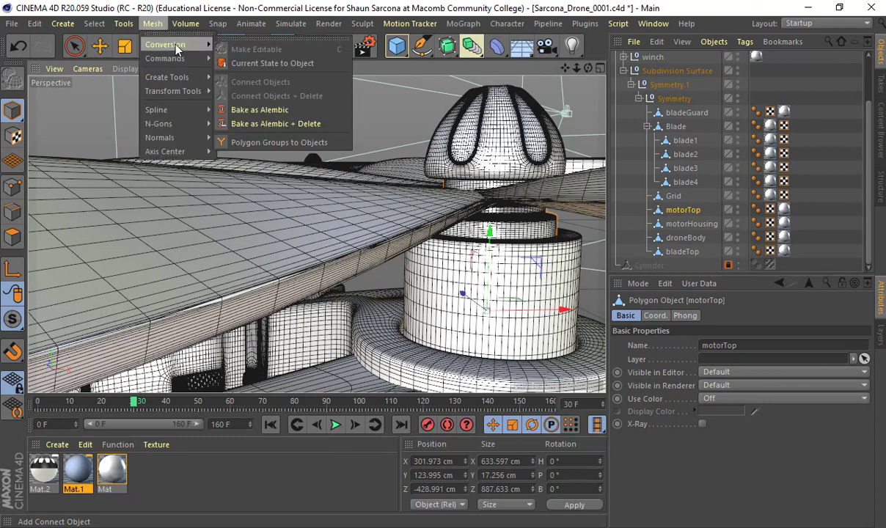
left_click(317, 143)
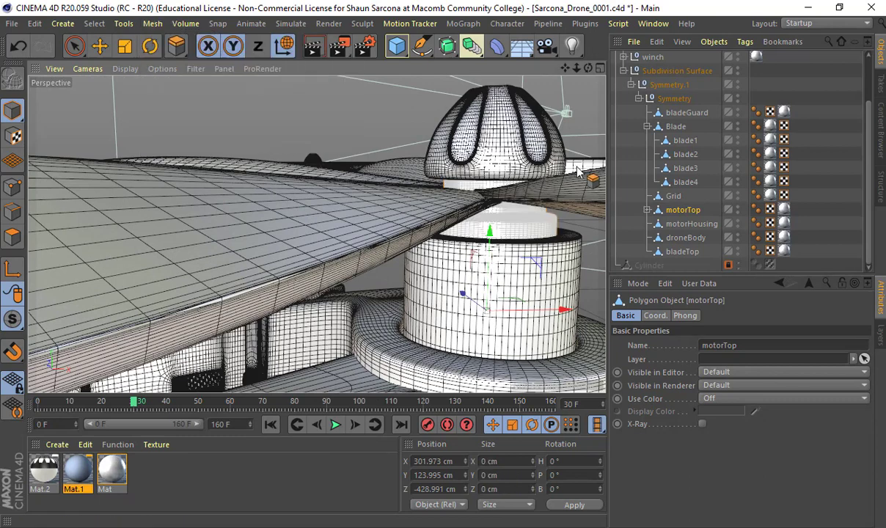
left_click(648, 210)
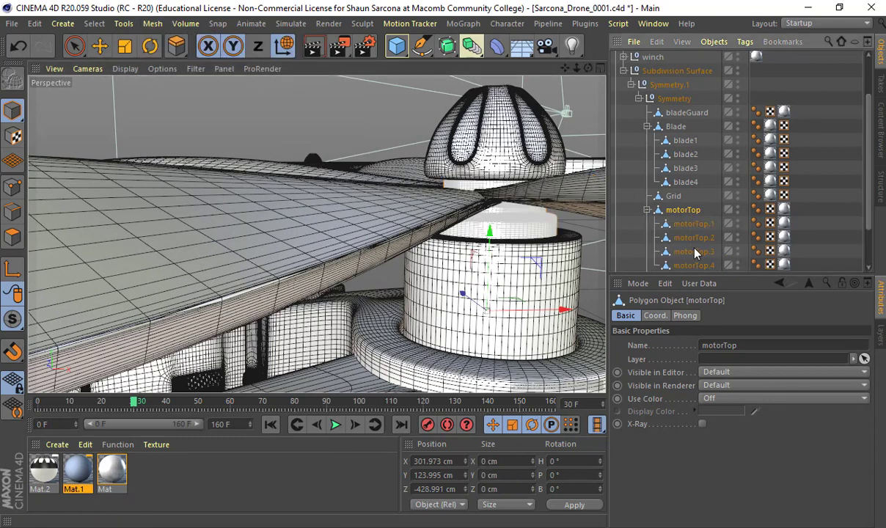
scroll(695, 253, "down", 2)
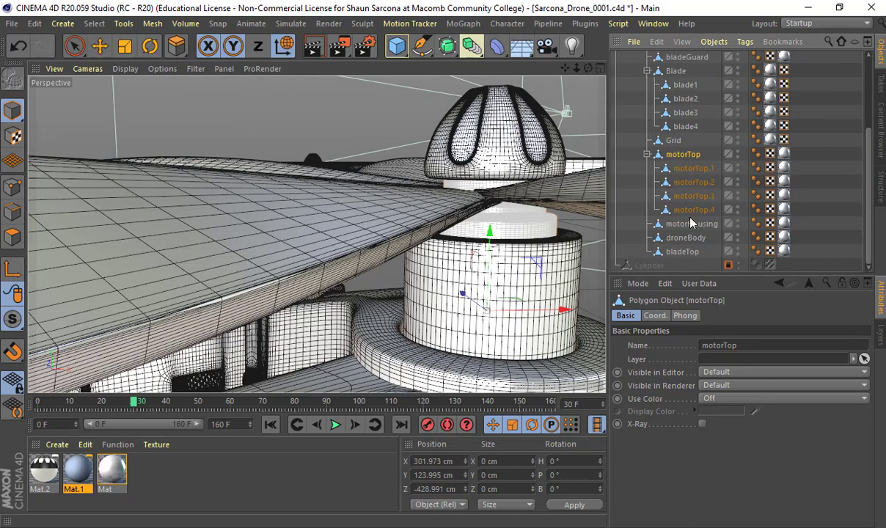
Try nesting motorTop.1 under blade1 and motorTop.2 under blade2, and undo both moves
left_click(686, 170)
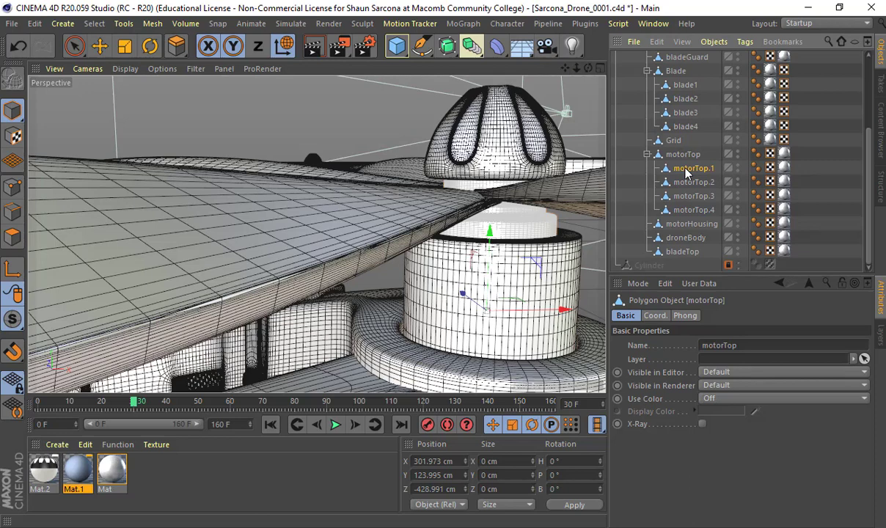
left_click_drag(686, 172, 690, 86)
left_click_drag(697, 188, 688, 112)
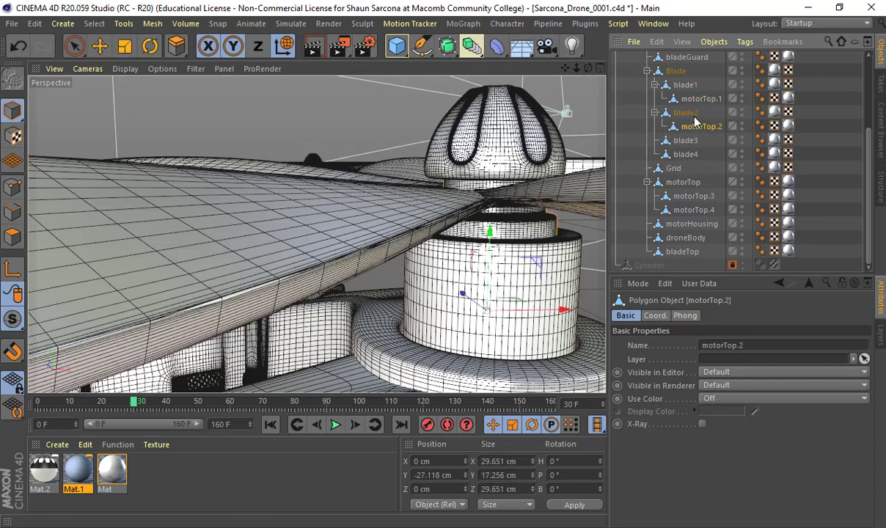
key("ctrl+z")
key("ctrl+z")
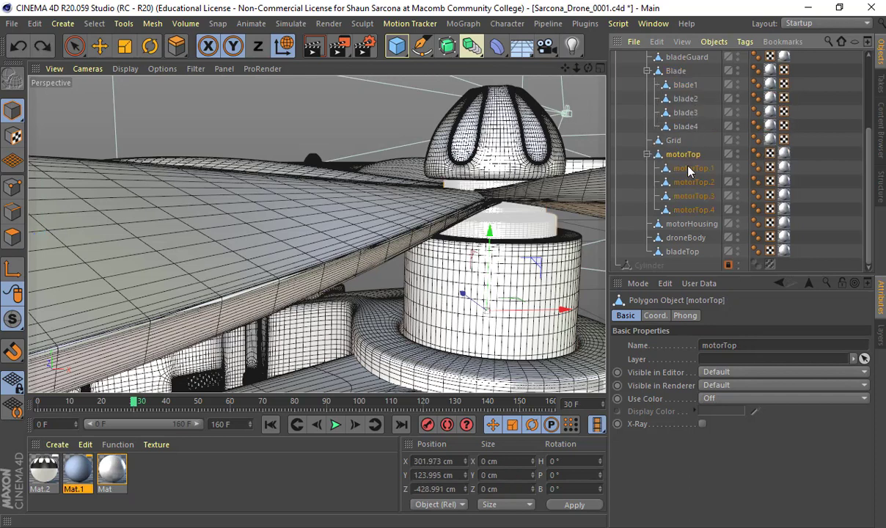
Move motorTop.1 through motorTop.4 into the Blade object, placing each one directly below its same-numbered blade
left_click_drag(688, 113, 676, 98)
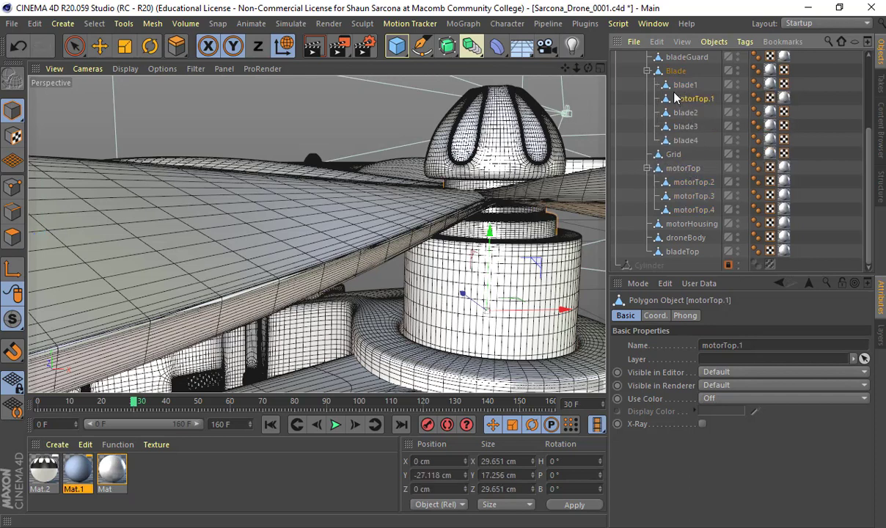
left_click_drag(690, 188, 690, 119)
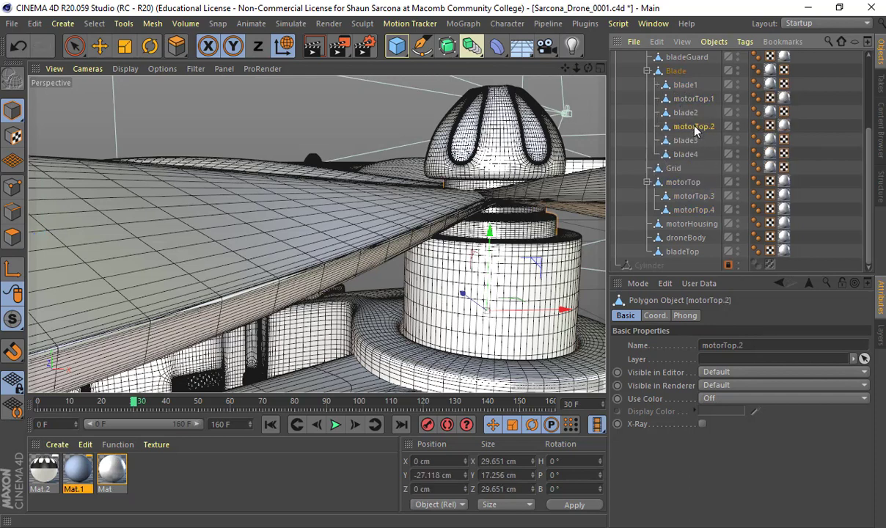
left_click_drag(694, 161, 684, 147)
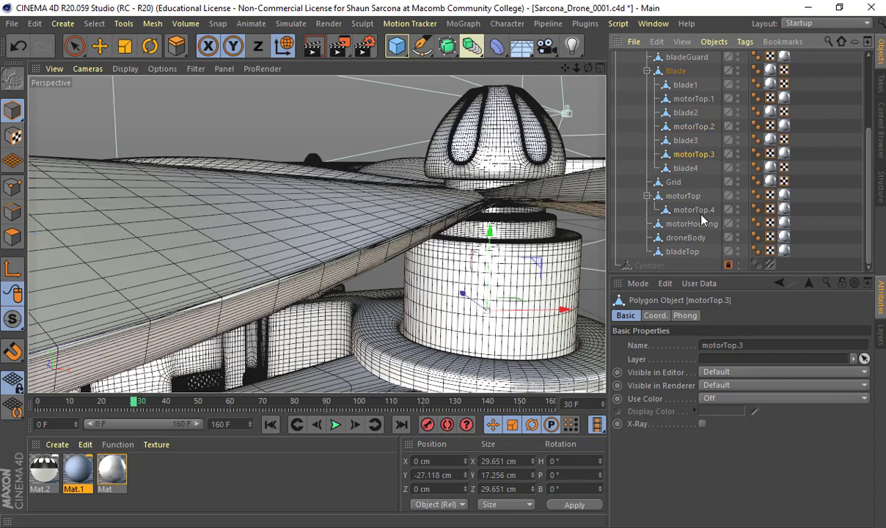
left_click_drag(695, 214, 686, 178)
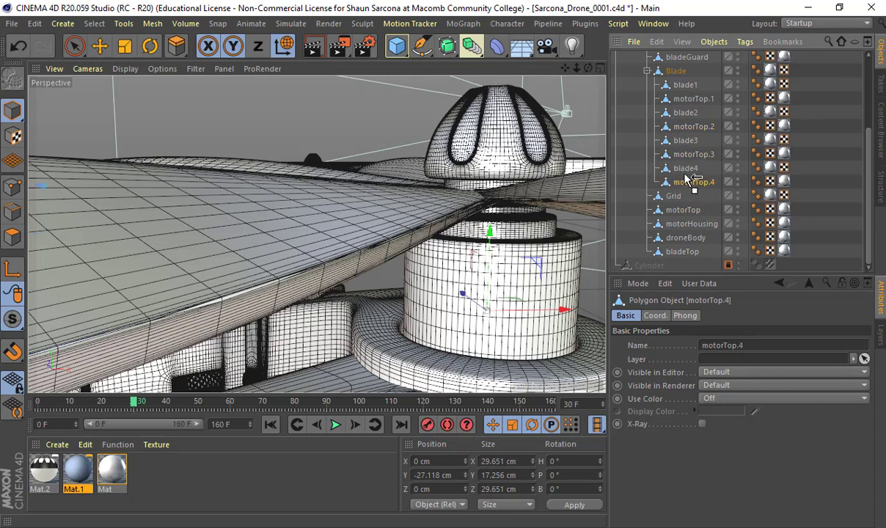
Delete the emptied motorTop parent object that sits below Grid in the hierarchy
left_click(673, 198)
left_click(684, 211)
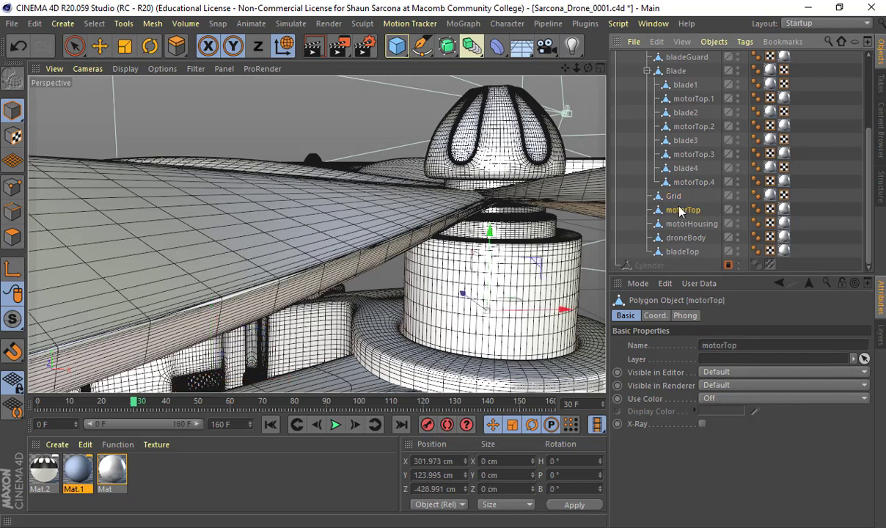
key("Delete")
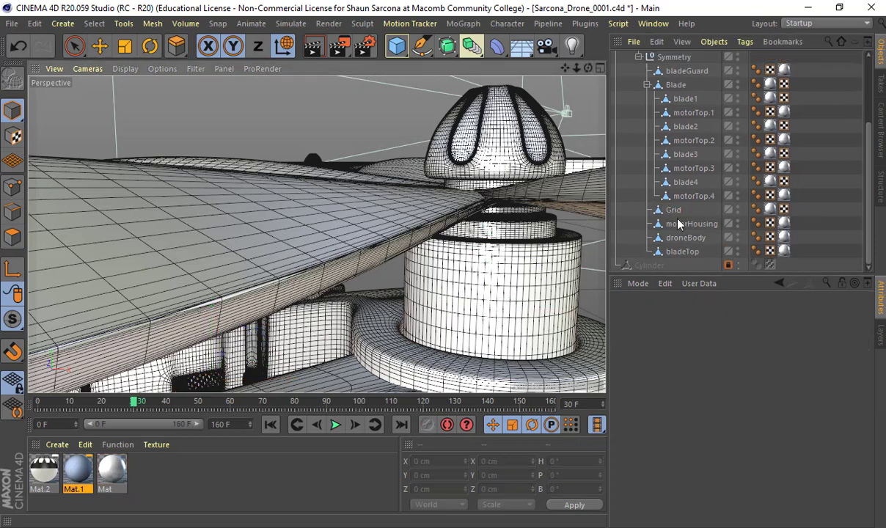
Split the bladeTop object into separate pieces with Polygon Groups to Objects
left_click(644, 223)
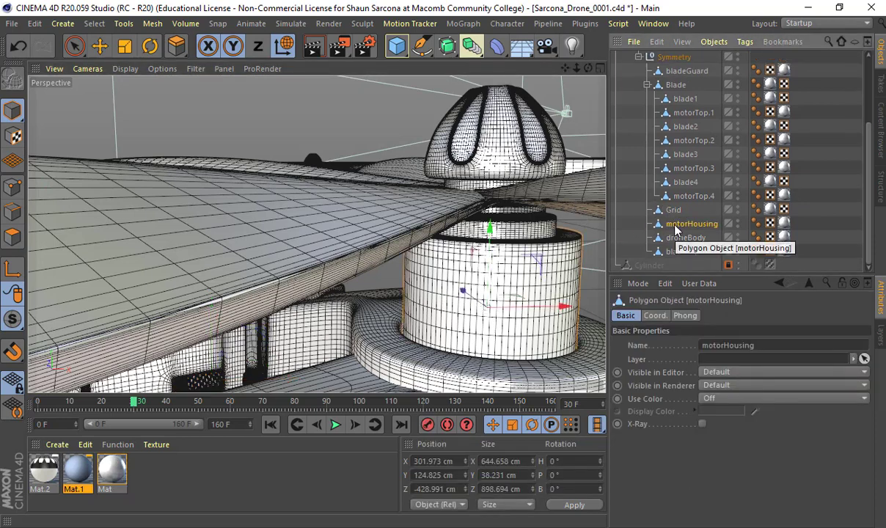
left_click(679, 244)
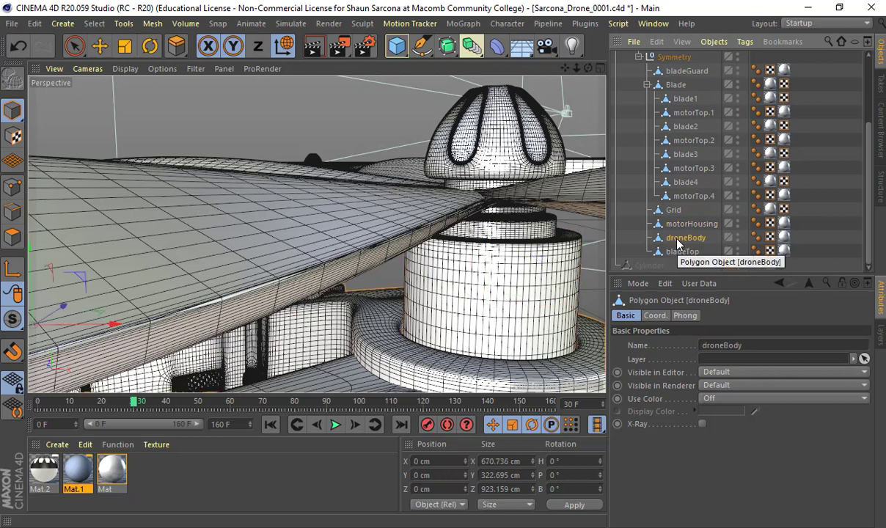
left_click(681, 253)
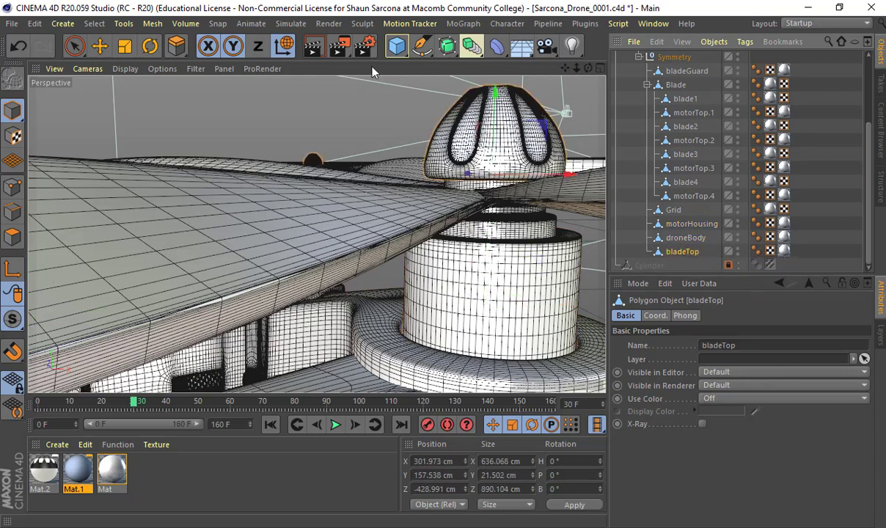
left_click(153, 24)
mouse_move(169, 43)
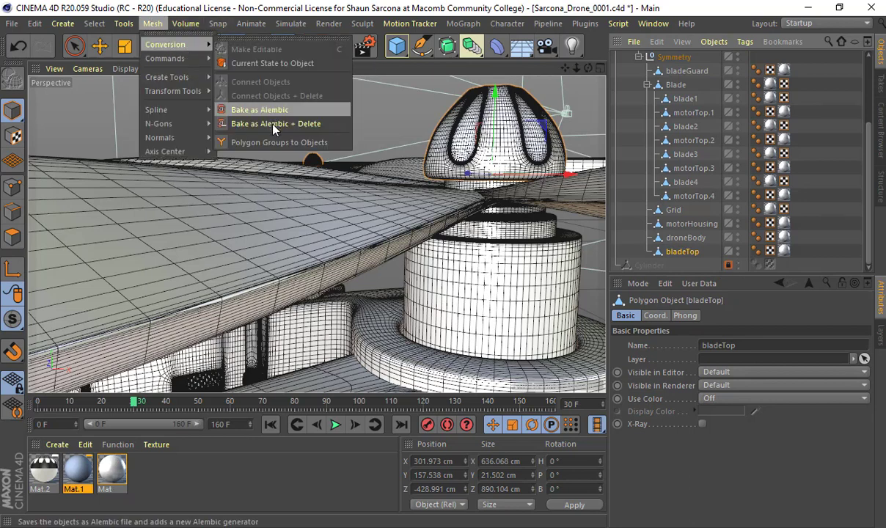
left_click(273, 142)
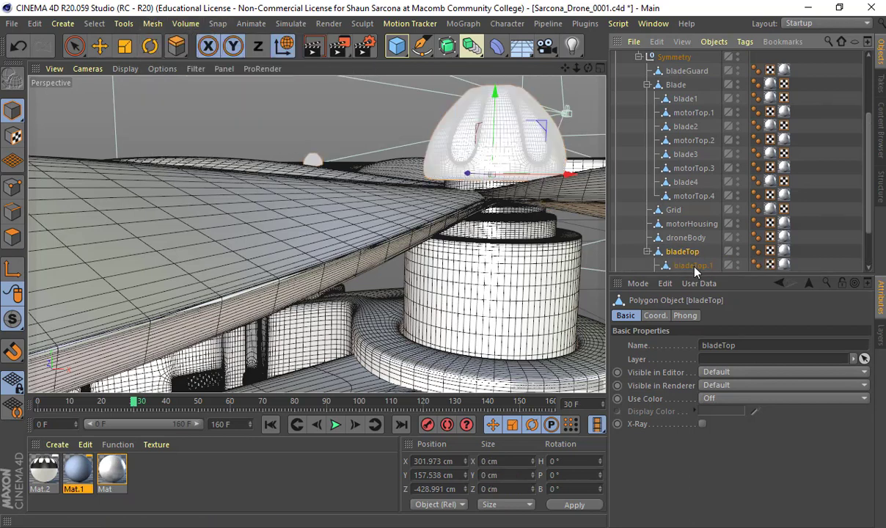
Move bladeTop.1 through bladeTop.4 into the Blade object, placing each one directly below its same-numbered motorTop
left_click_drag(693, 268, 690, 122)
scroll(692, 213, "down", 2)
left_click_drag(688, 237, 702, 146)
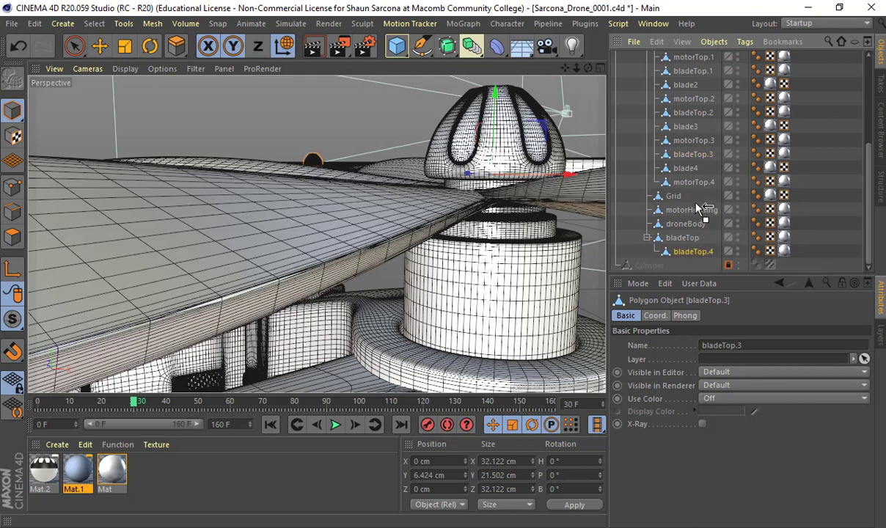
left_click_drag(697, 192, 697, 193)
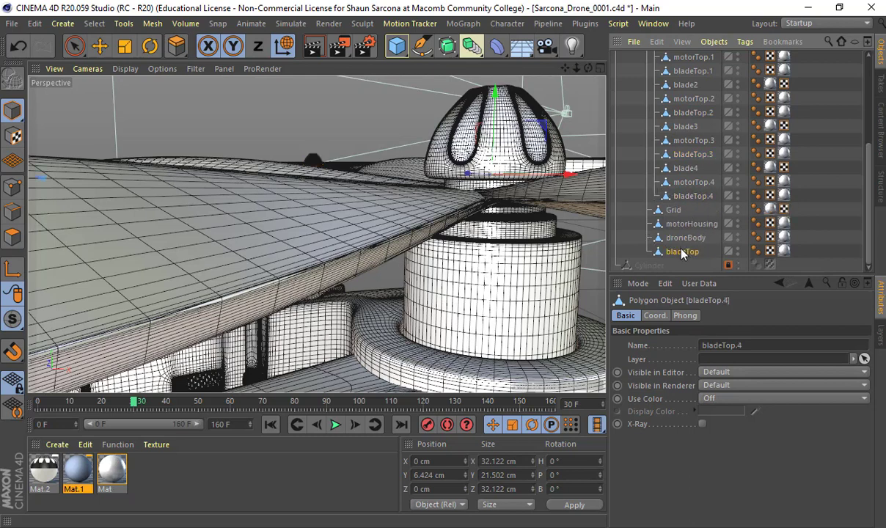
Delete the emptied bladeTop parent object and collapse the Blade hierarchy
left_click(681, 252)
key("Delete")
scroll(674, 251, "up", 5)
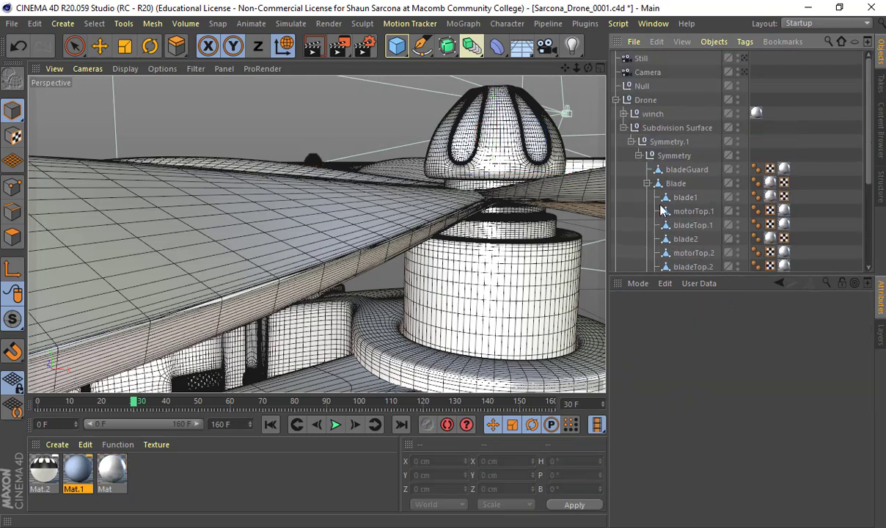
left_click(648, 184)
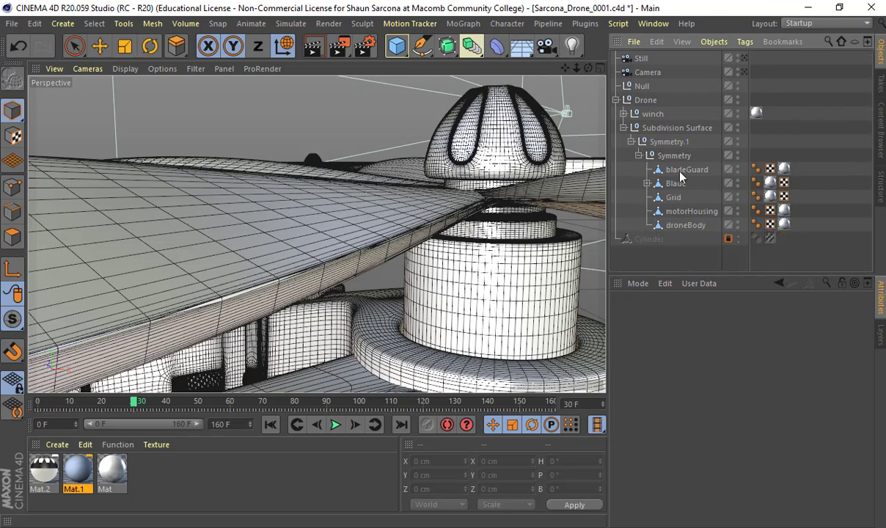
Expand Blade and group blade1, motorTop.1 and bladeTop.1 under a null named blade1_Anim
scroll(412, 204, "down", 4)
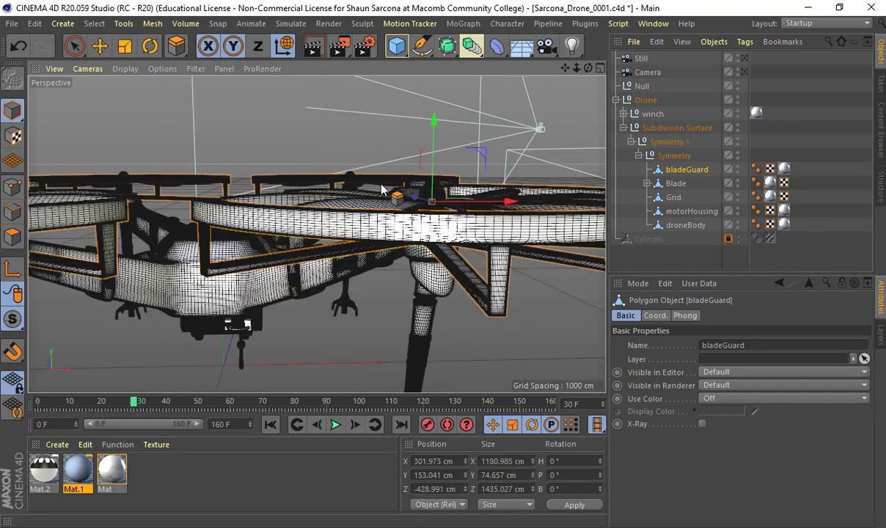
mouse_move(369, 184)
left_mouse_down("alt")
mouse_move(381, 251)
mouse_move(374, 192)
left_mouse_up("alt")
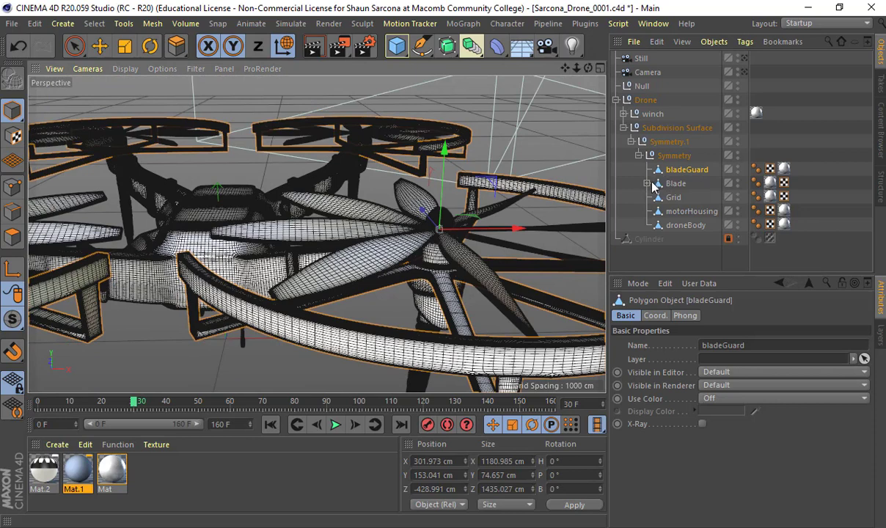
left_click(649, 183)
left_click(686, 198)
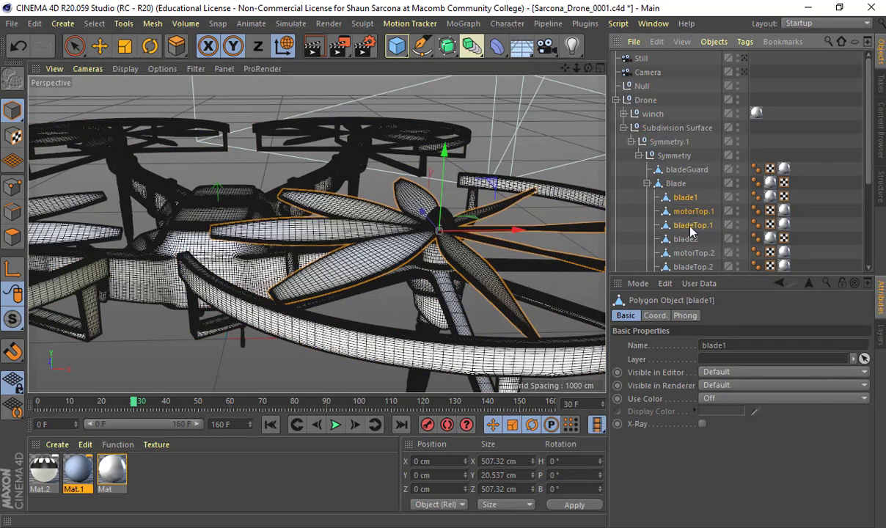
left_click(691, 227, "shift")
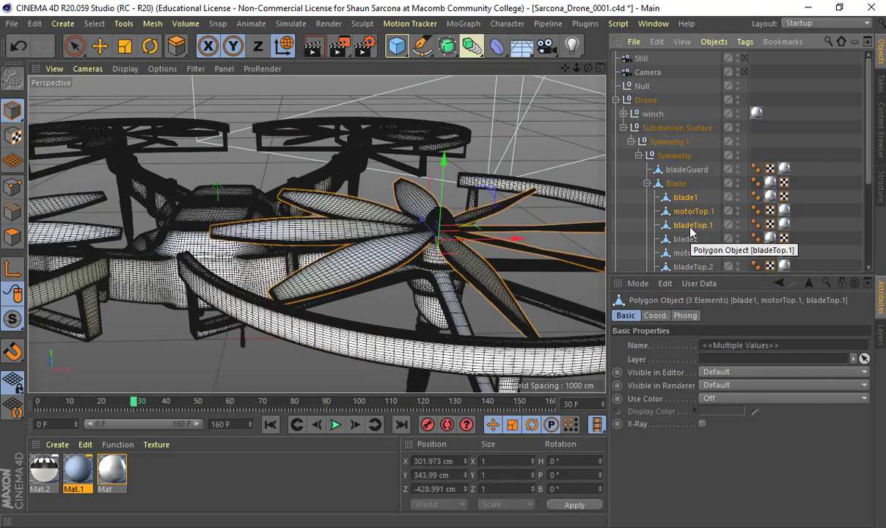
key("alt+g")
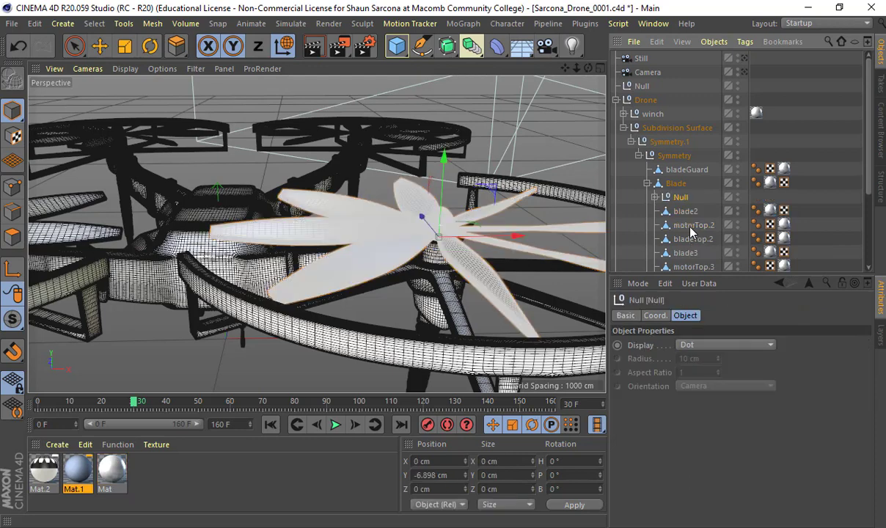
double_click(685, 198)
type("bl")
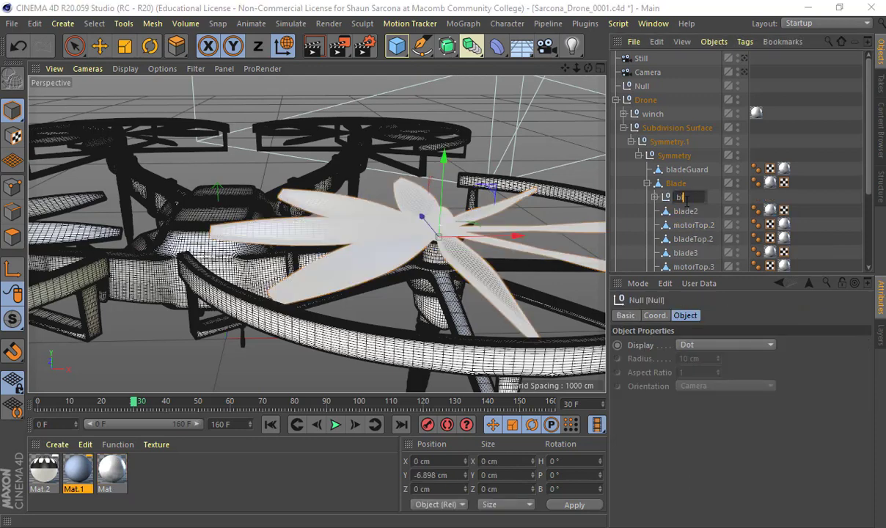
type("ade1_Anim")
key("Return")
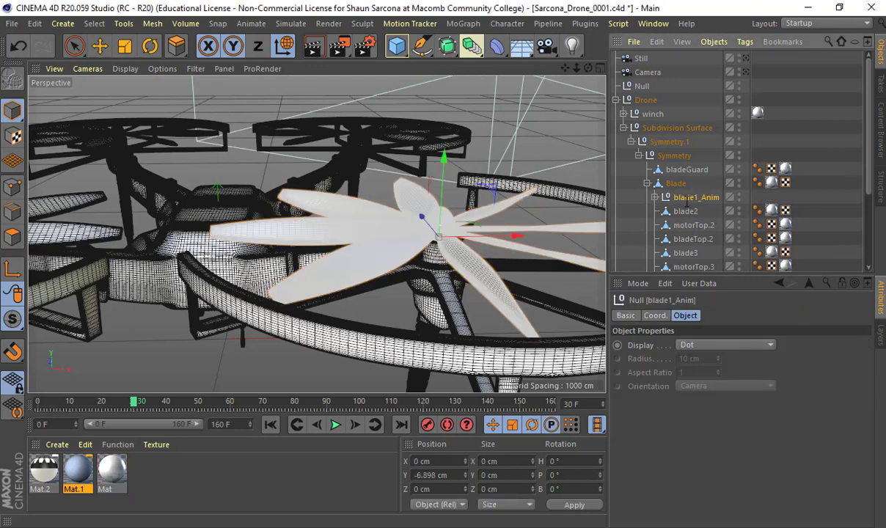
Group blade2, motorTop.2 and bladeTop.2 under a null named blade2_Anim
left_click(686, 211)
left_click(687, 239, "shift")
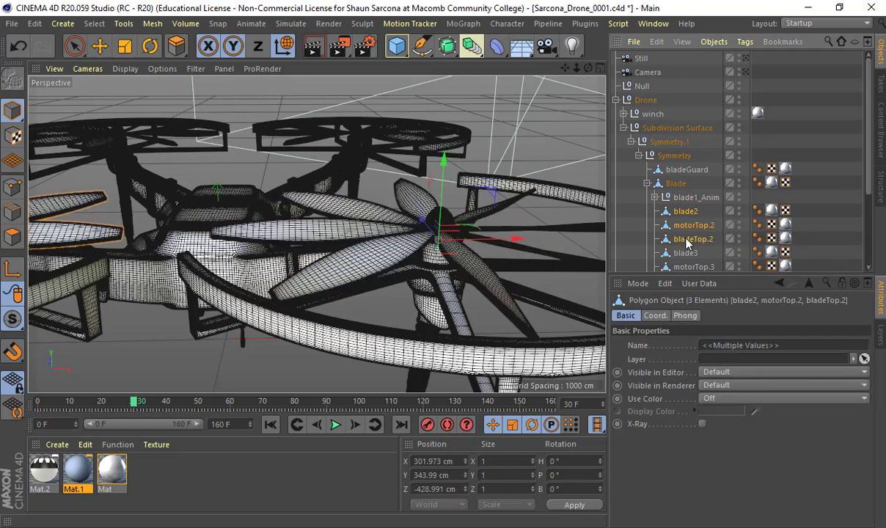
key("alt+g")
double_click(681, 211)
type("bl")
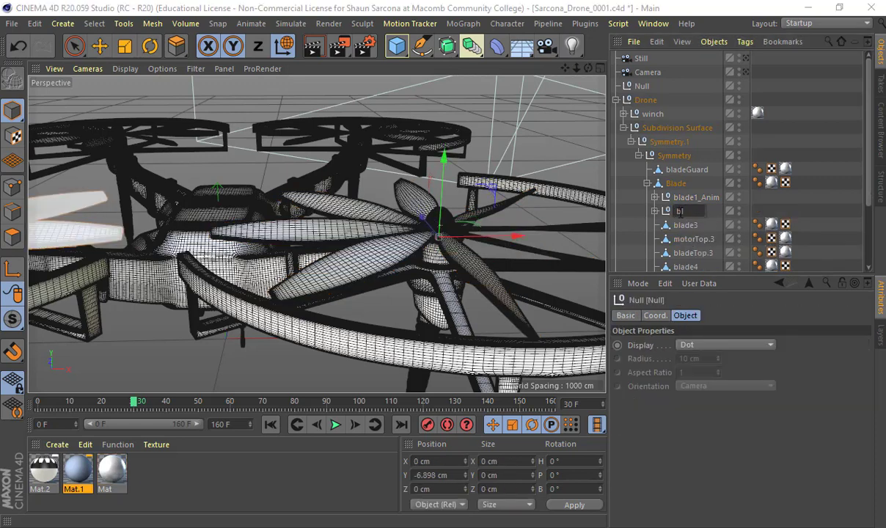
type("ade2_Anim")
key("Return")
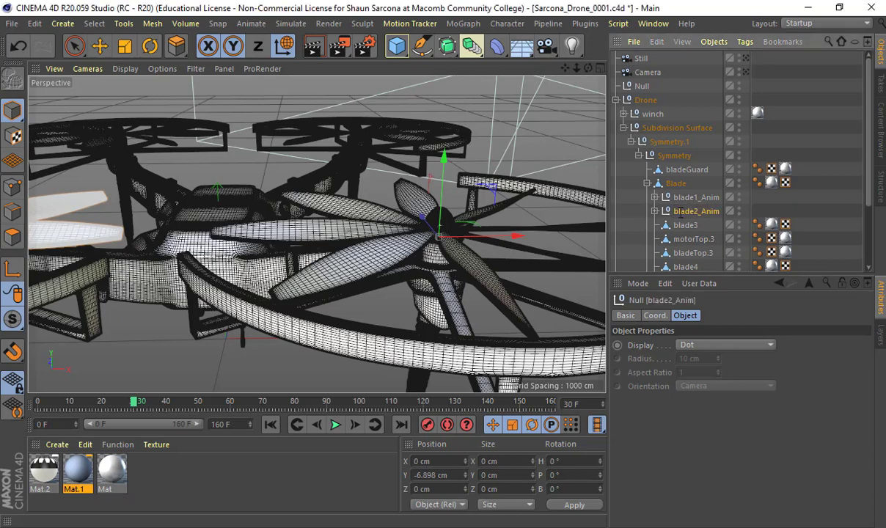
Group blade3, motorTop.3 and bladeTop.3 under a null named blade3.Anim
left_click(686, 225)
left_click(692, 254, "shift")
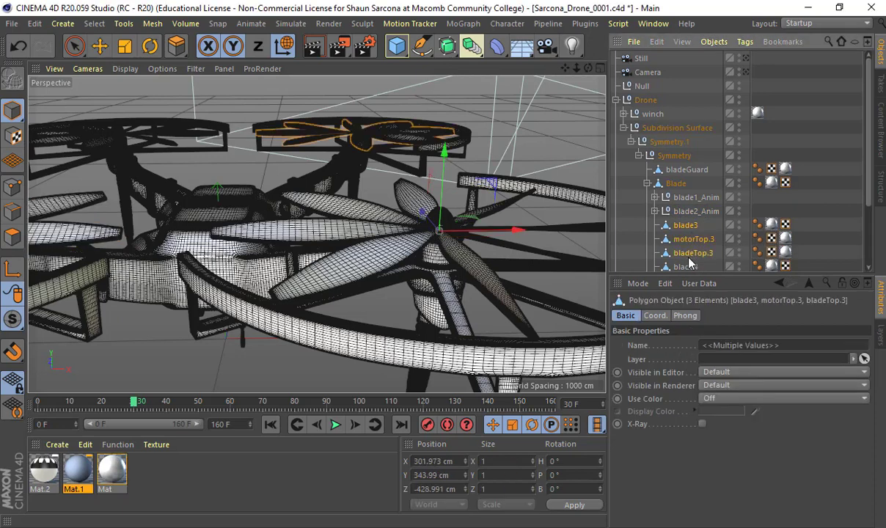
key("alt+g")
double_click(681, 225)
type("b")
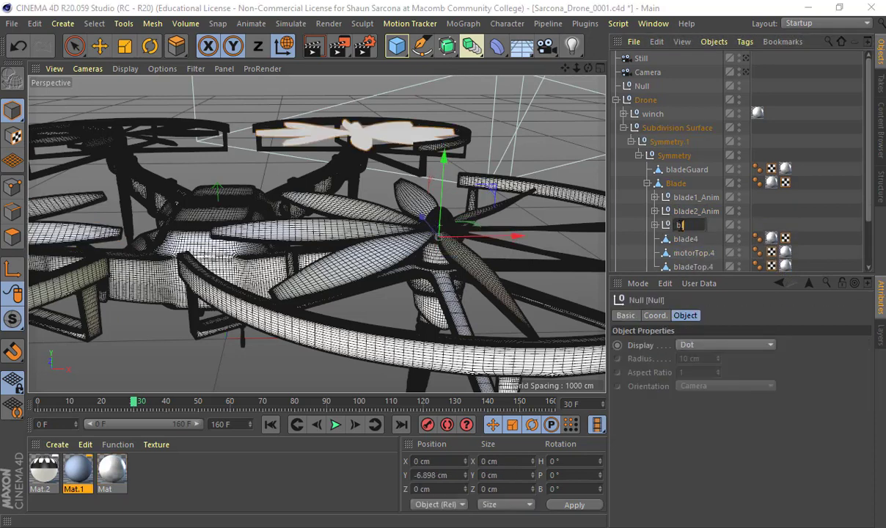
type("lade3_Anim")
key("Return")
Group blade4, motorTop.4 and bladeTop.4 under a null named blade4.Anim
left_click(685, 239)
left_click(692, 266, "shift")
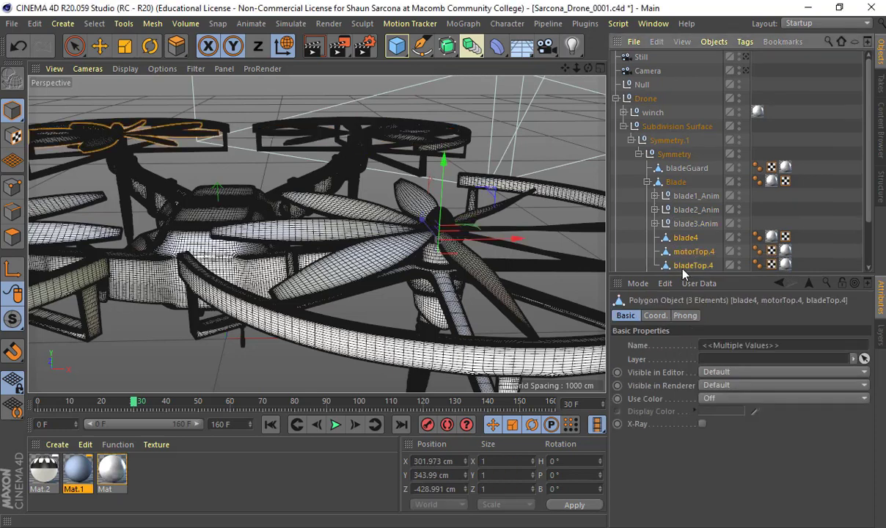
key("alt+g")
double_click(681, 238)
type("b")
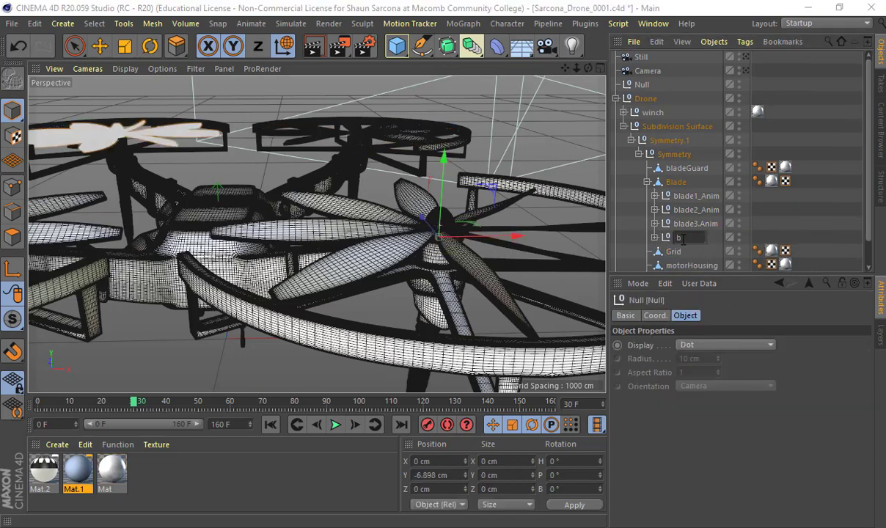
type("lade4.Anim")
key("Return")
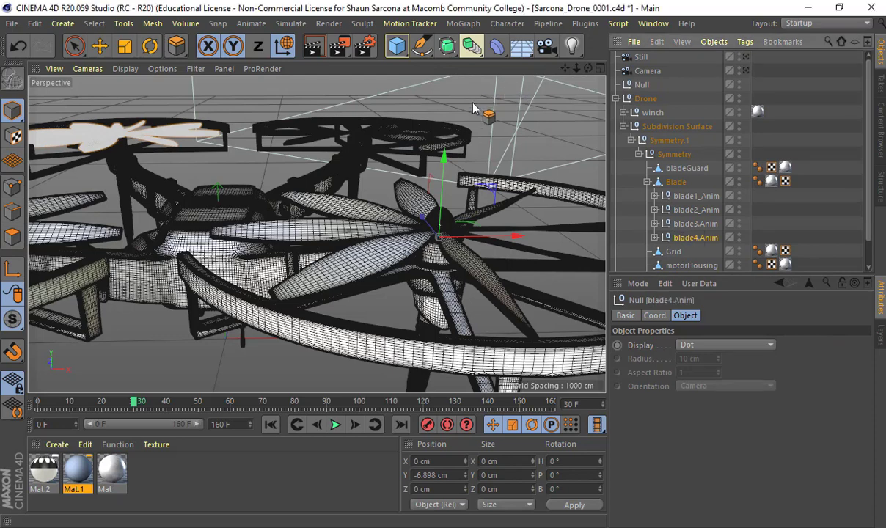
Test spinning the blade1_Anim rotor about its vertical axis with the Rotate tool, and undo the rotation
key("v")
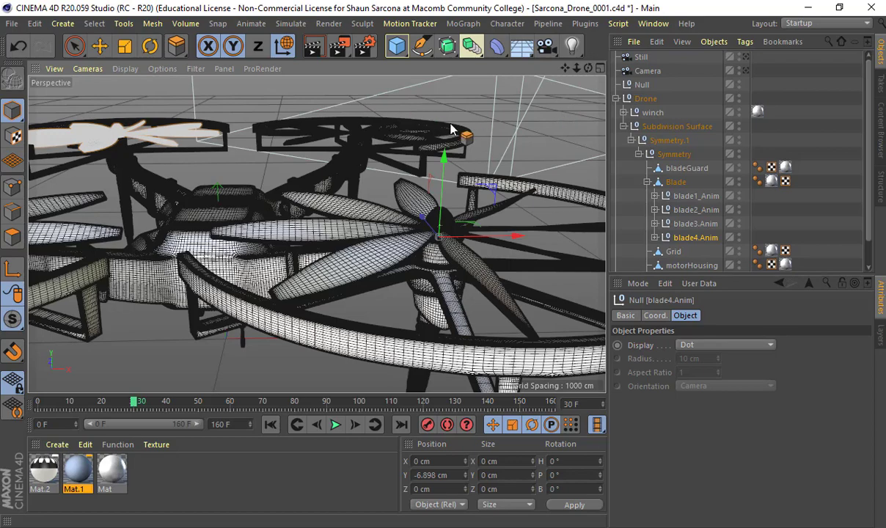
left_click(100, 46)
left_click(550, 131)
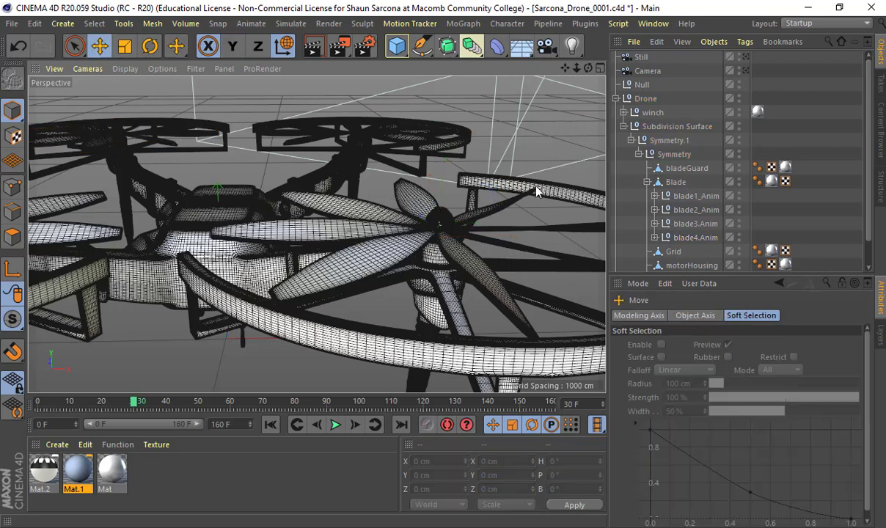
right_click_drag(536, 187, 453, 168, "alt")
left_click_drag(453, 168, 477, 213, "alt")
left_click(706, 198)
left_click_drag(573, 200, 403, 197, "alt")
key("r")
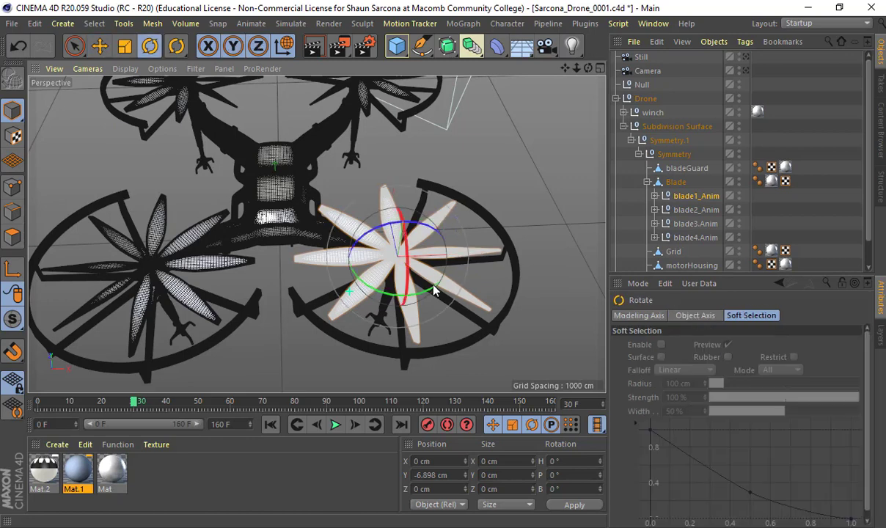
left_click(433, 292)
left_click(679, 196)
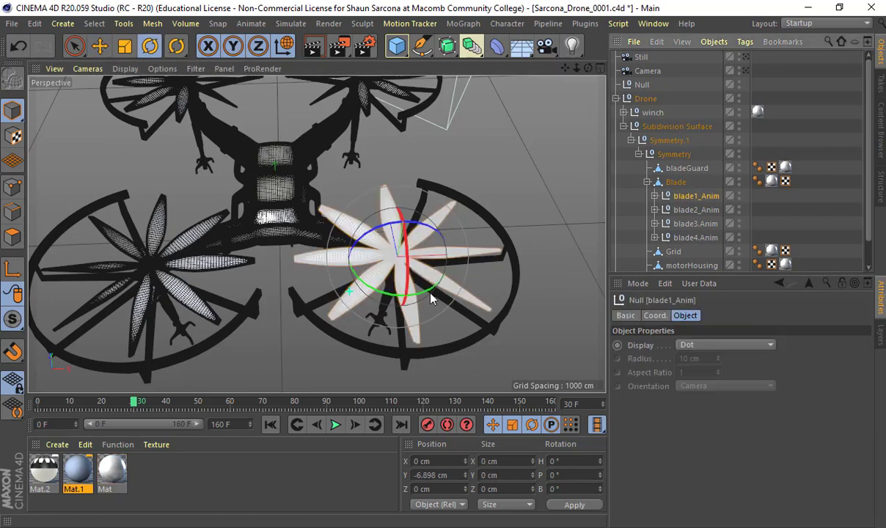
left_click_drag(401, 275, 515, 254)
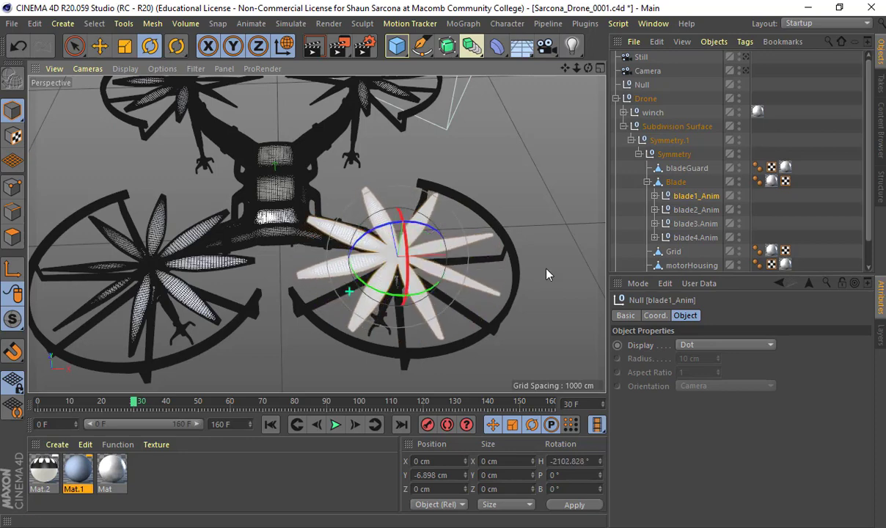
key("ctrl+z")
Try spinning the blade2_Anim rotor about the vertical axis of its null, and undo the rotation
left_click(696, 211)
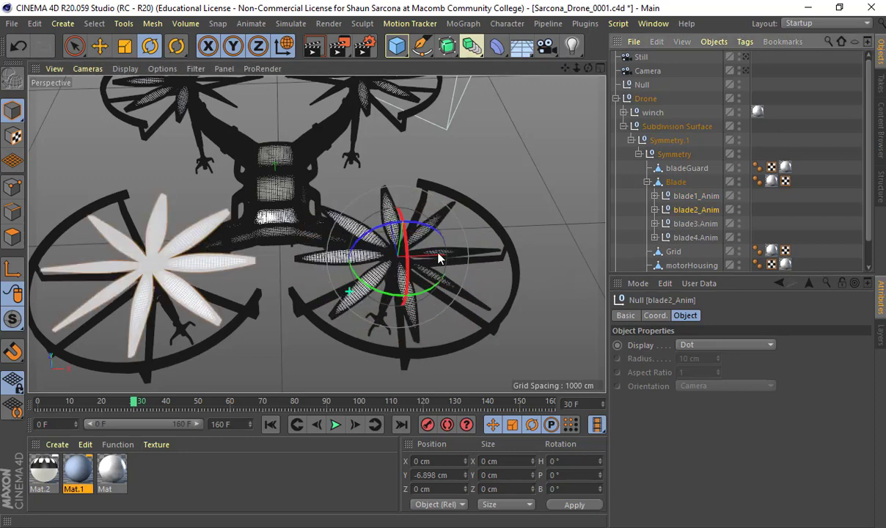
left_click_drag(427, 294, 401, 283)
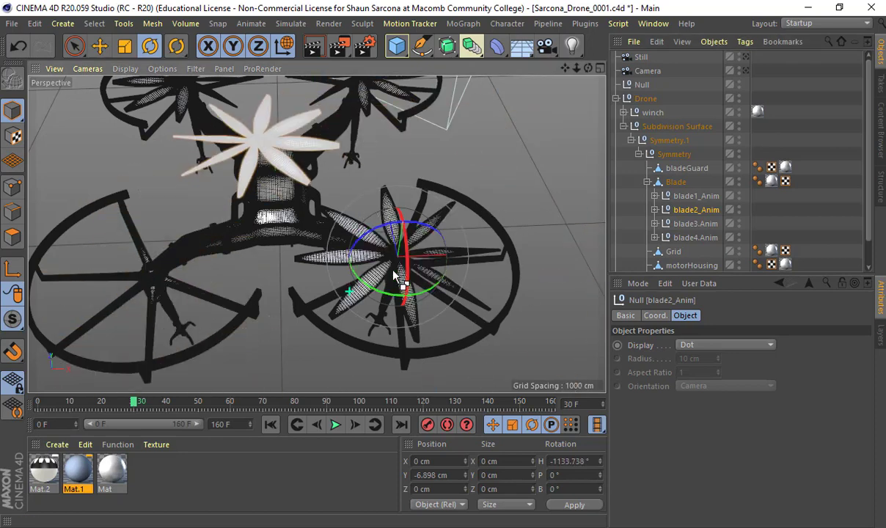
key("ctrl+z")
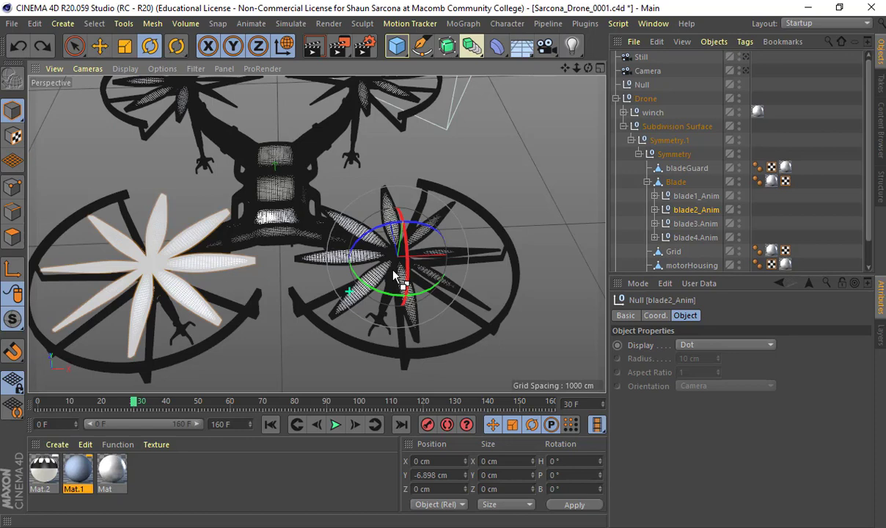
In the top view, move blade2_Anim's axis along X onto its own rotor, to about -616.87 cm
middle_click(285, 155)
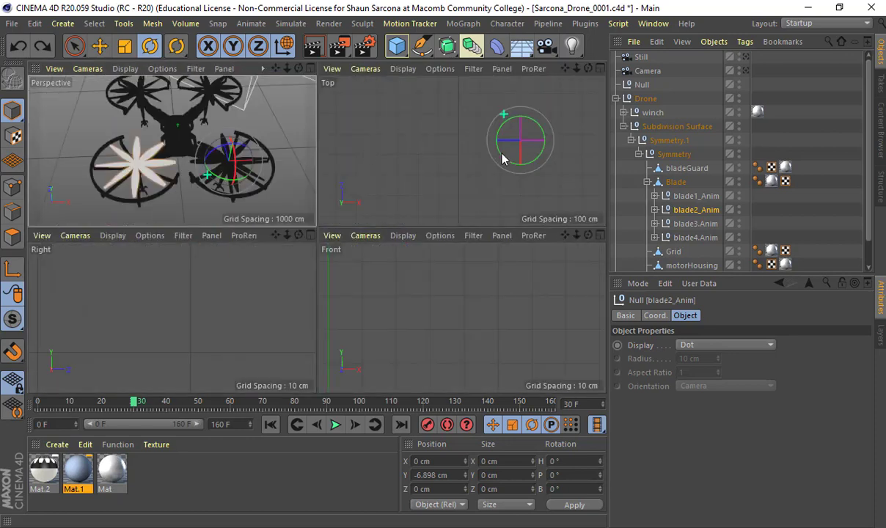
middle_click(503, 154)
middle_click_drag(366, 190, 503, 215, "alt")
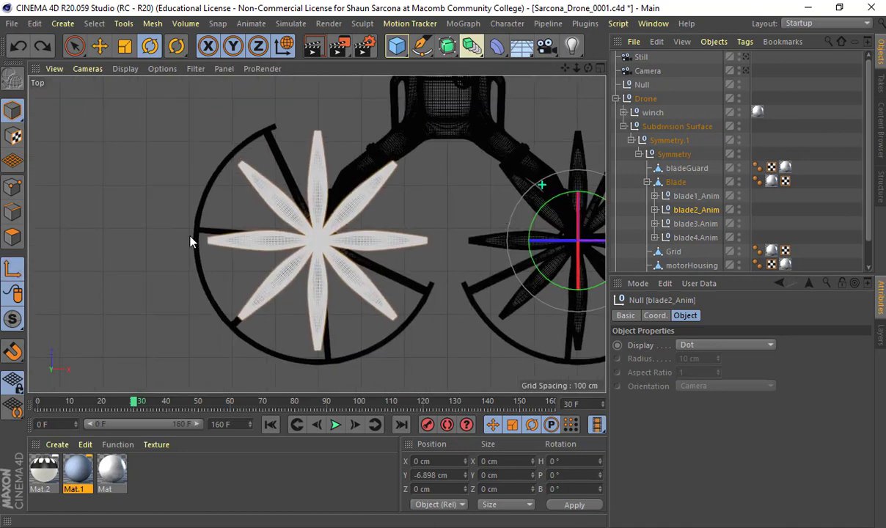
key("e")
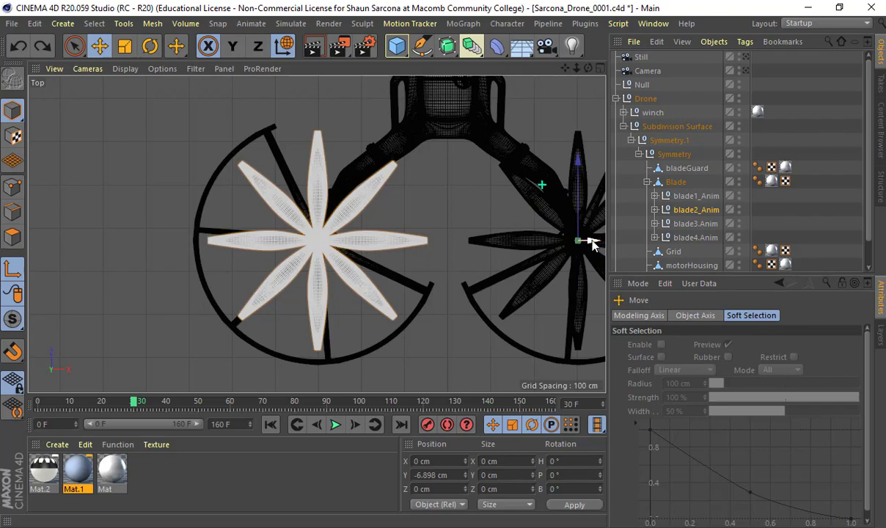
left_click_drag(592, 243, 308, 228)
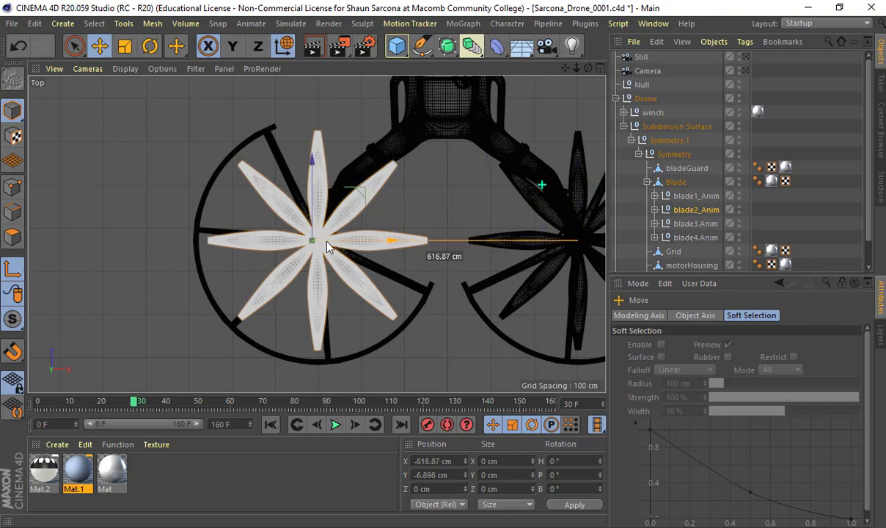
Refine blade2_Anim's axis along X to about -603.9 cm, at the center of the rotor hub
scroll(309, 227, "up", 6)
scroll(323, 235, "up", 3)
middle_click(335, 263)
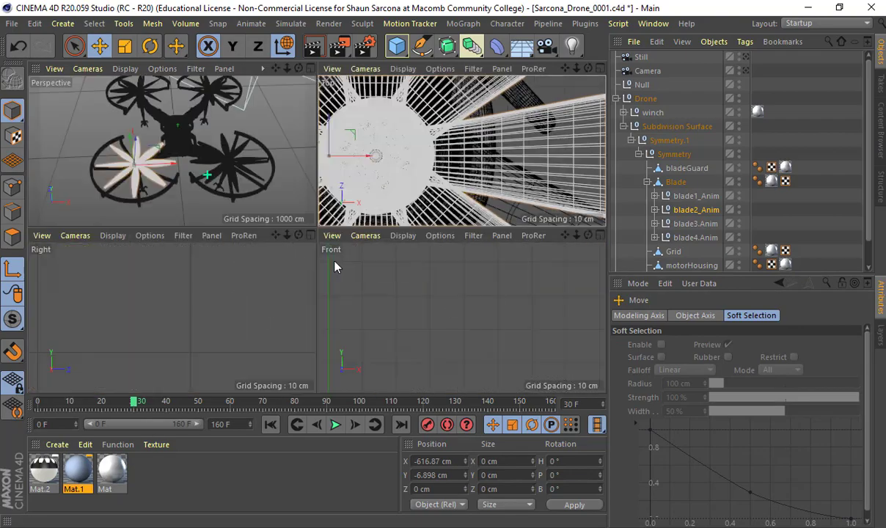
middle_click(425, 158)
middle_click_drag(154, 269, 393, 254, "alt")
scroll(393, 254, "up", 2)
scroll(394, 254, "up", 4)
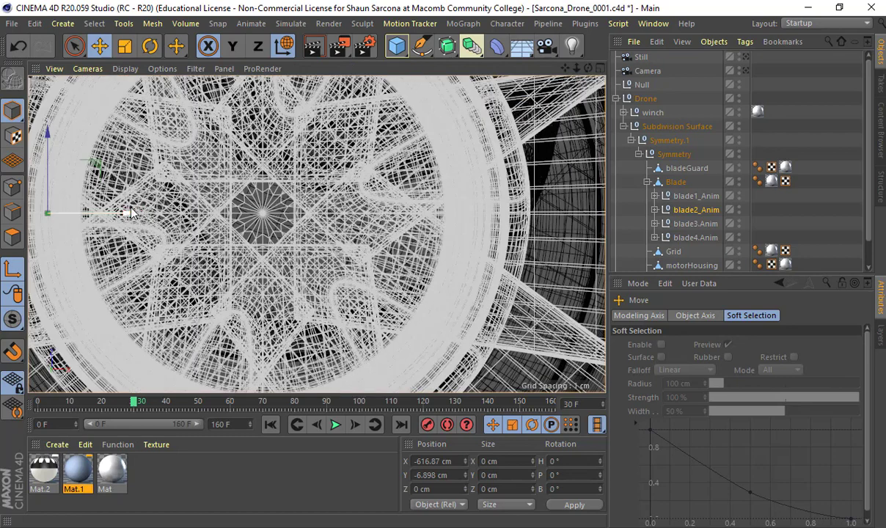
left_click_drag(127, 210, 343, 213)
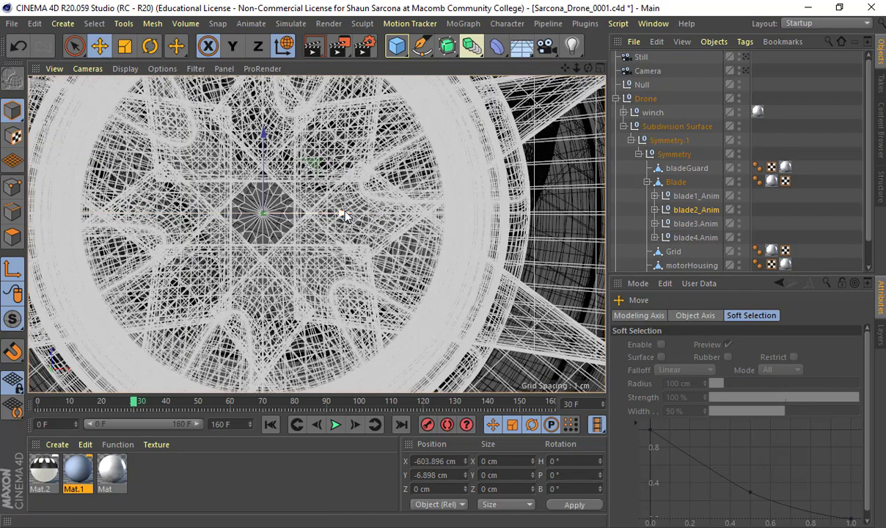
Enable snapping and nudge blade2_Anim's axis closer to the hub's center vertex, to about X -603.953 cm and Z 0.001 cm
left_click(13, 353)
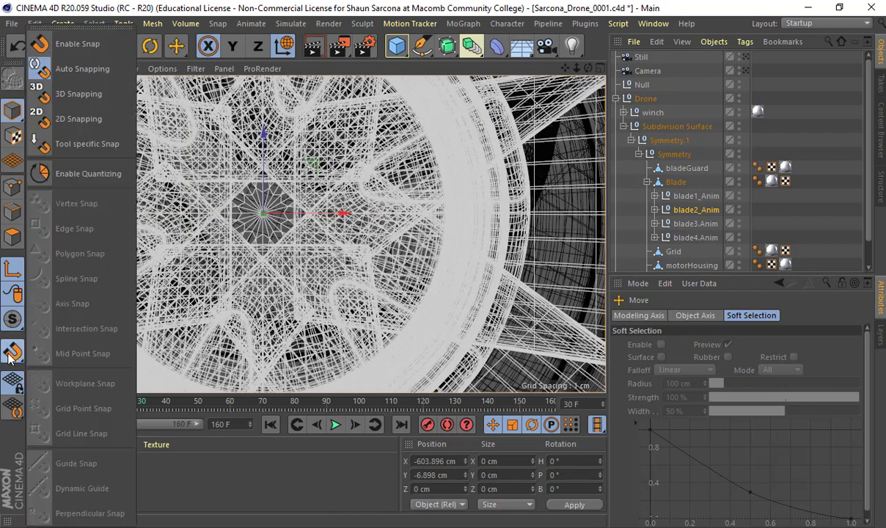
left_click(96, 43)
scroll(217, 182, "up", 2)
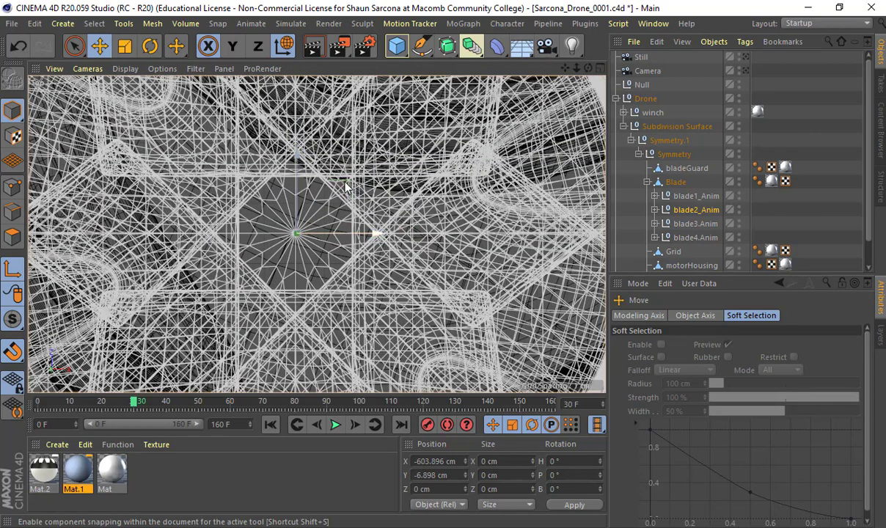
mouse_move(326, 182)
left_mouse_down()
mouse_move(353, 187)
mouse_move(314, 189)
mouse_move(322, 183)
mouse_move(338, 192)
left_mouse_up()
scroll(278, 208, "up", 5)
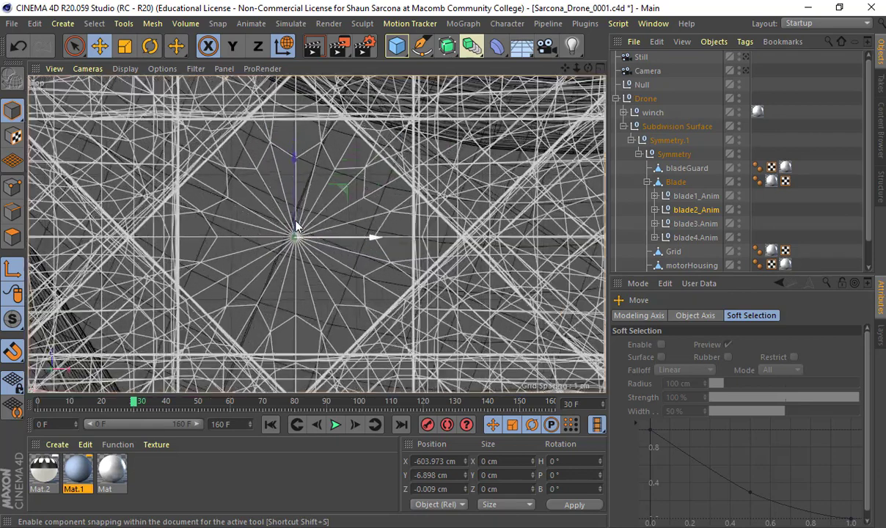
scroll(303, 275, "up", 5)
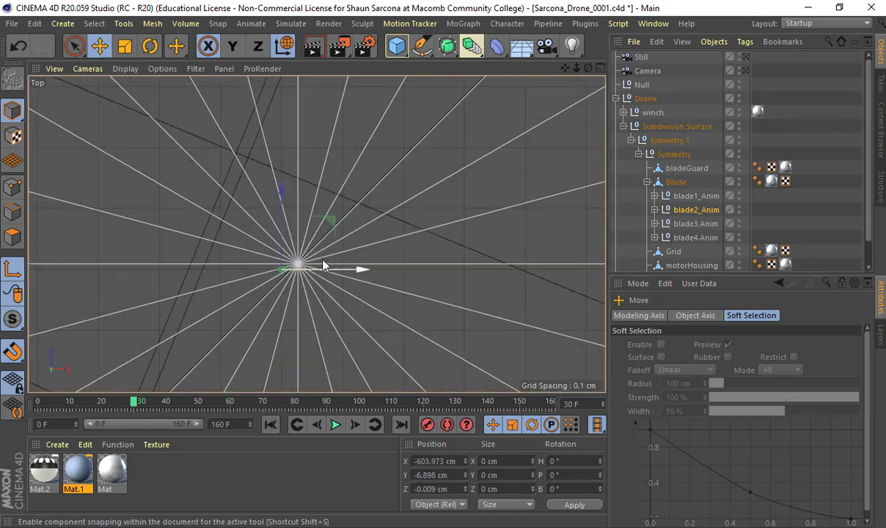
left_click_drag(292, 234, 294, 204)
Toggle Workplane Snap and place blade2_Anim's axis on the hub's center vertex at X -603.946 cm, Z 0 cm
left_click_drag(13, 351, 69, 382)
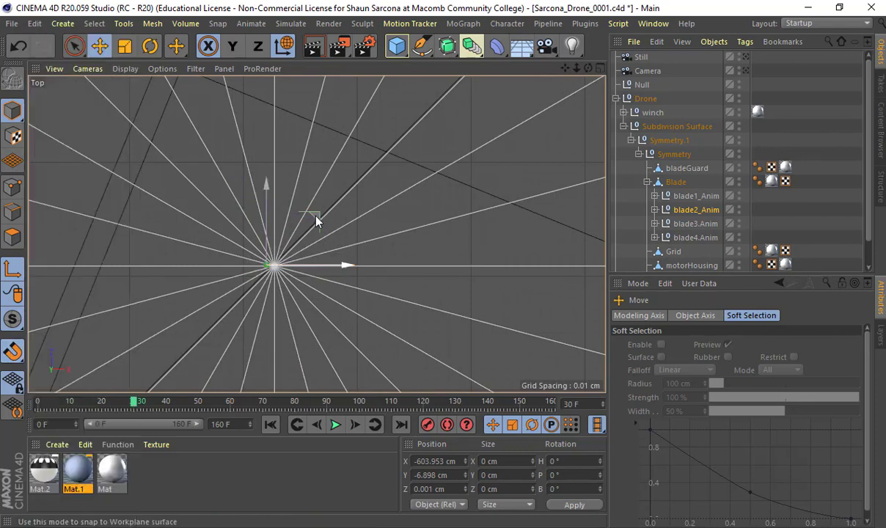
left_click_drag(315, 217, 324, 217)
scroll(398, 211, "down", 1)
scroll(398, 217, "down", 10)
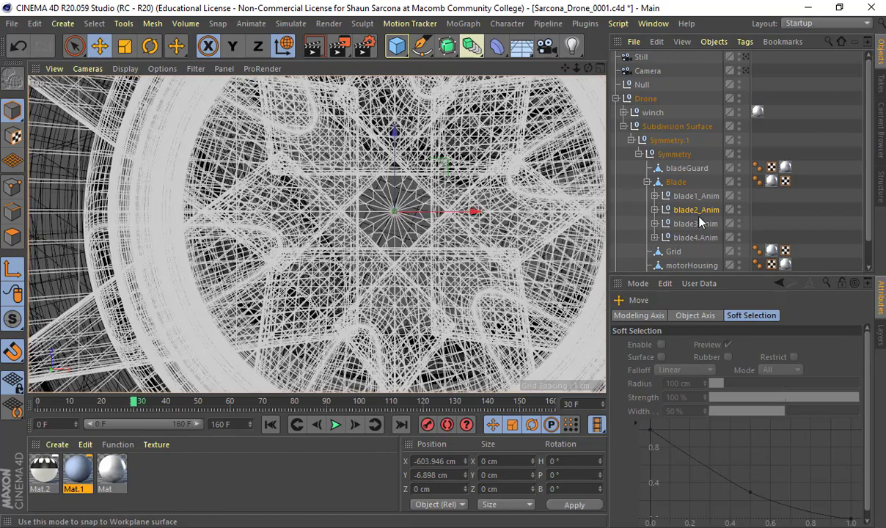
Move blade3.Anim's axis along Z to its rotor and snap it to the hub center at 857.982 cm
left_click(696, 223)
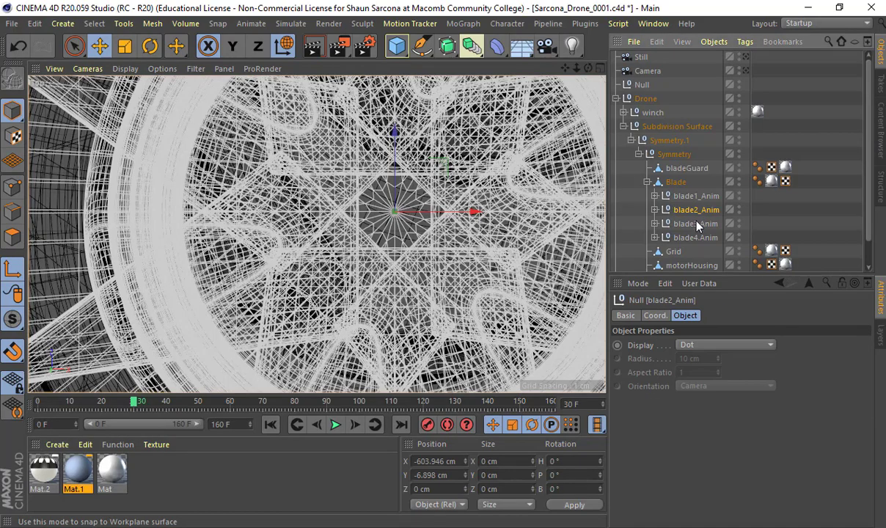
scroll(441, 228, "down", 12)
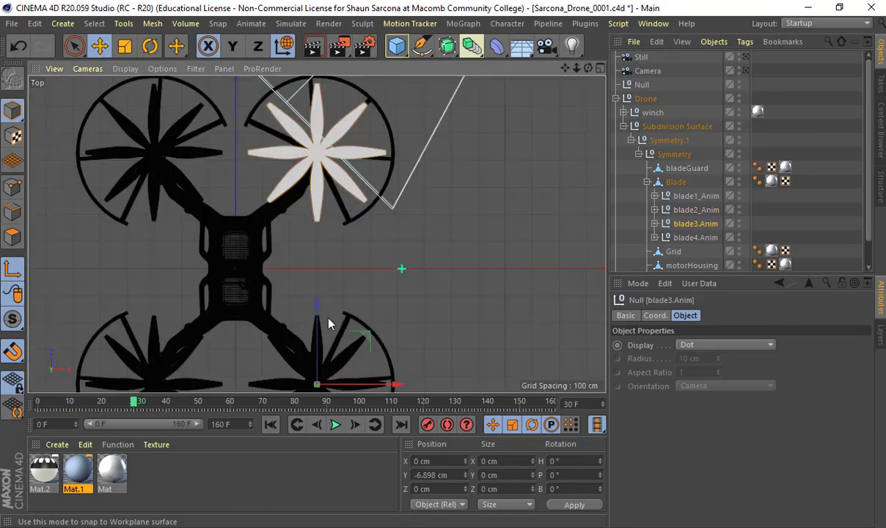
left_click_drag(318, 316, 356, 85)
scroll(313, 146, "up", 10)
scroll(346, 178, "down", 5)
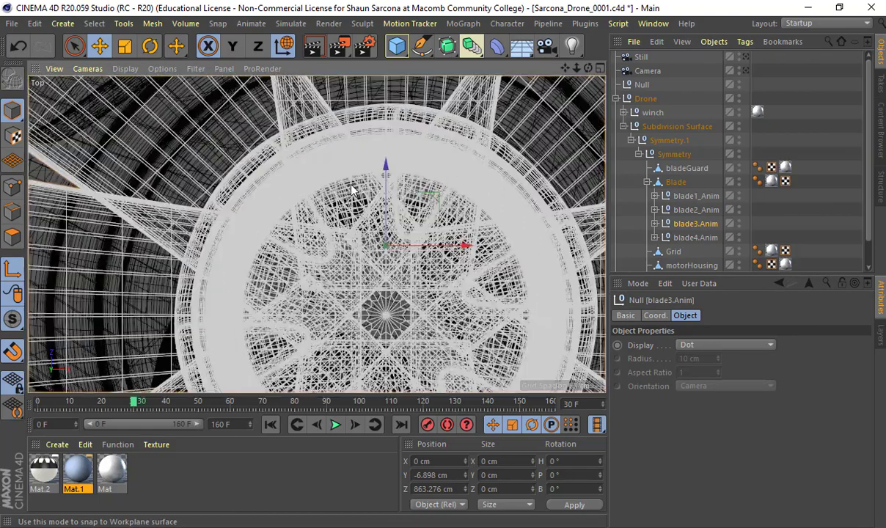
left_click_drag(399, 139, 421, 230)
scroll(397, 258, "down", 8)
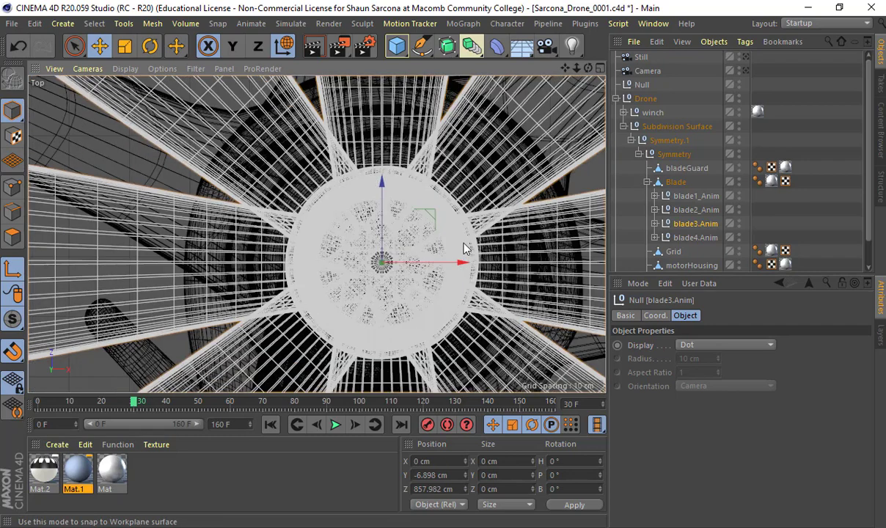
Move blade4.Anim's axis to its rotor and snap it to the hub center at X -603.946 cm, Z 857.982 cm
left_click(696, 238)
scroll(502, 253, "down", 8)
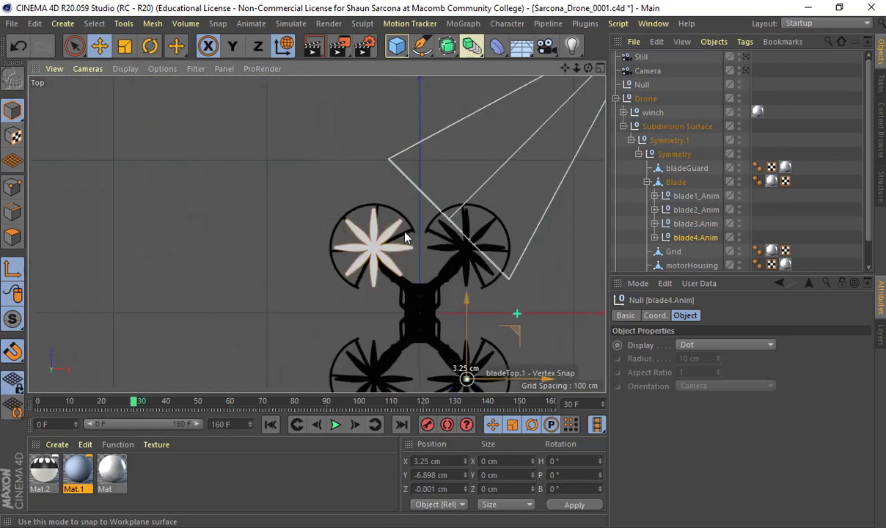
left_click_drag(465, 377, 420, 208)
scroll(381, 248, "up", 3)
scroll(381, 248, "up", 10)
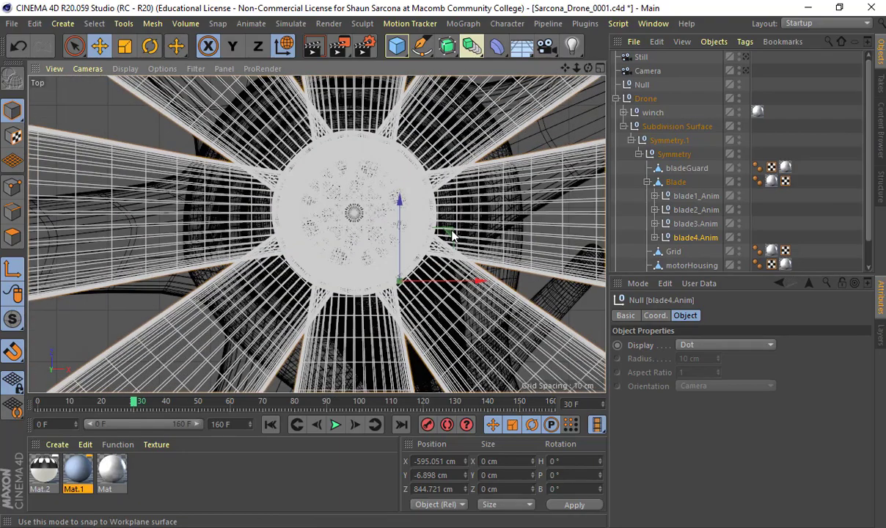
left_click_drag(427, 219, 405, 168)
scroll(366, 214, "up", 10)
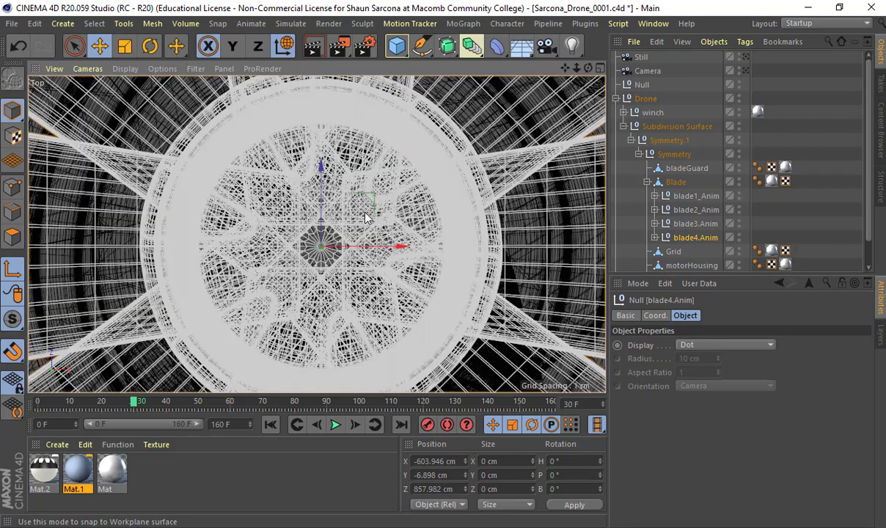
Test spinning the blade4.Anim rotor about its vertical axis with the Rotate tool, and undo the rotation
scroll(365, 217, "down", 15)
key("r")
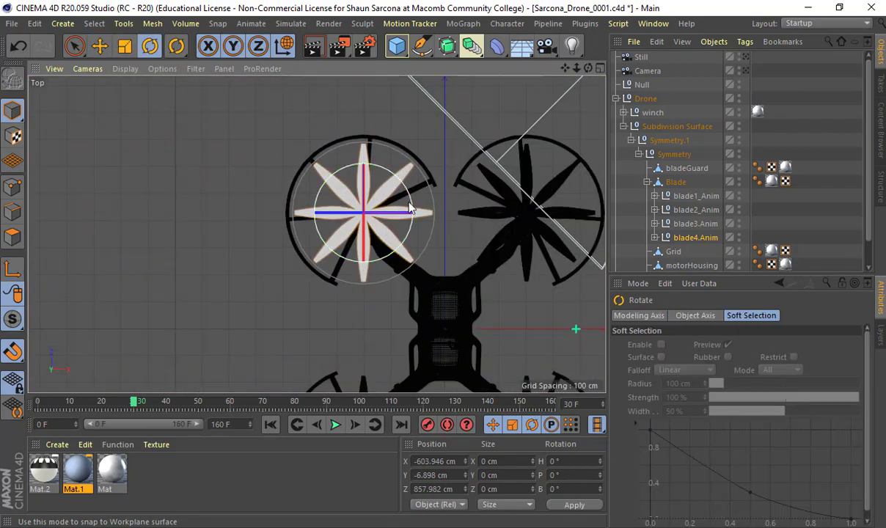
left_click_drag(391, 185, 389, 261)
left_click_drag(323, 234, 393, 280)
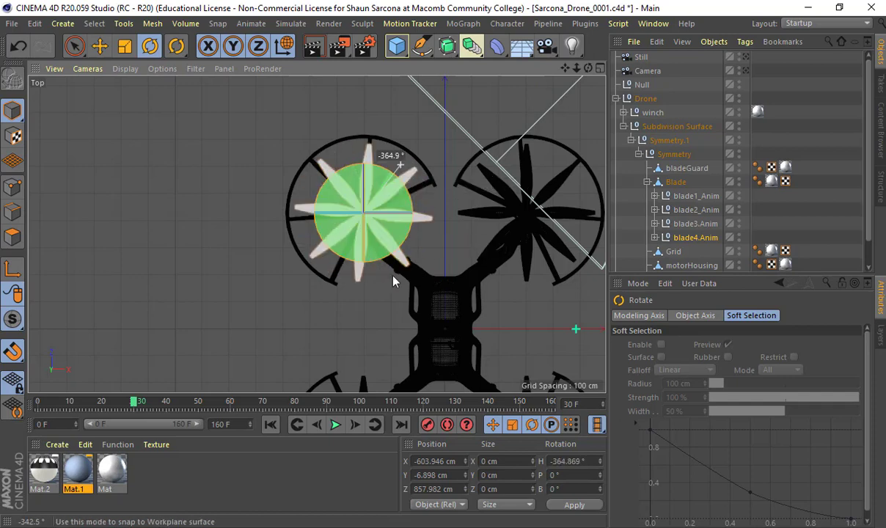
left_click_drag(380, 163, 380, 274)
key("ctrl+z")
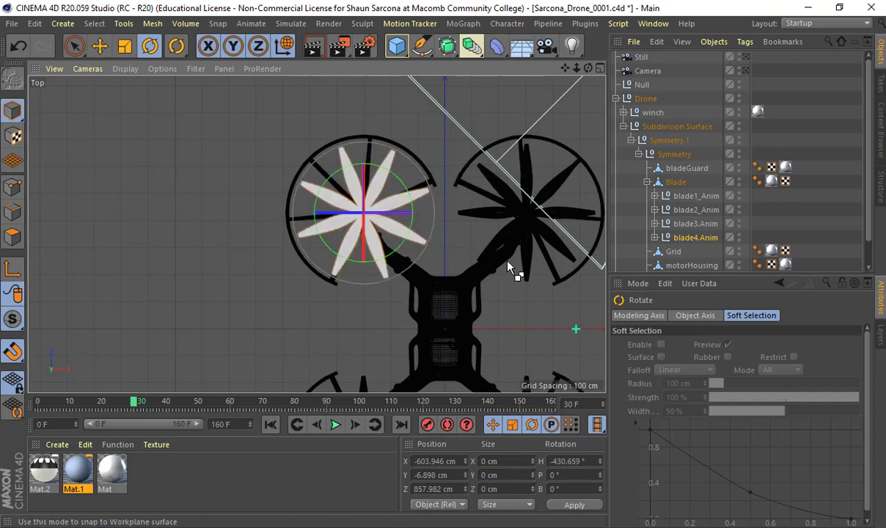
Test spinning the blade3.Anim rotor about its vertical axis, and undo the rotation
left_click(680, 226)
left_click_drag(571, 174, 576, 236)
left_click_drag(576, 329, 575, 330)
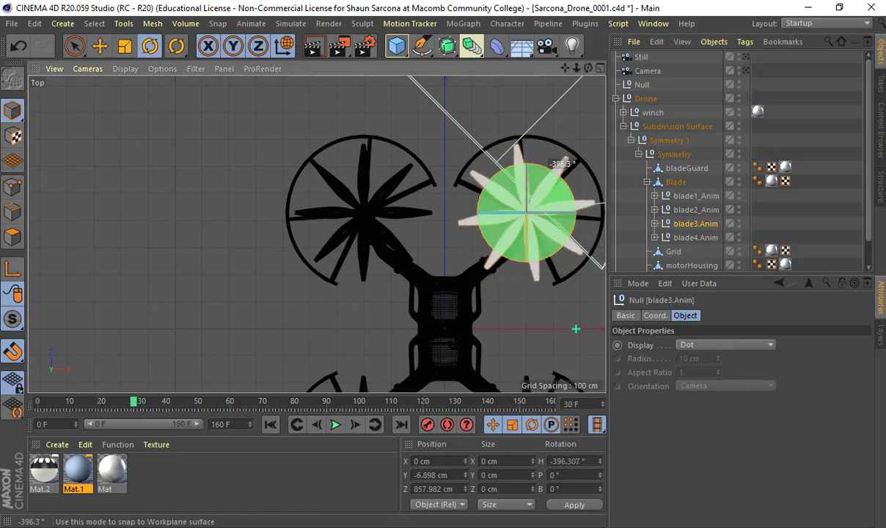
key("ctrl+z")
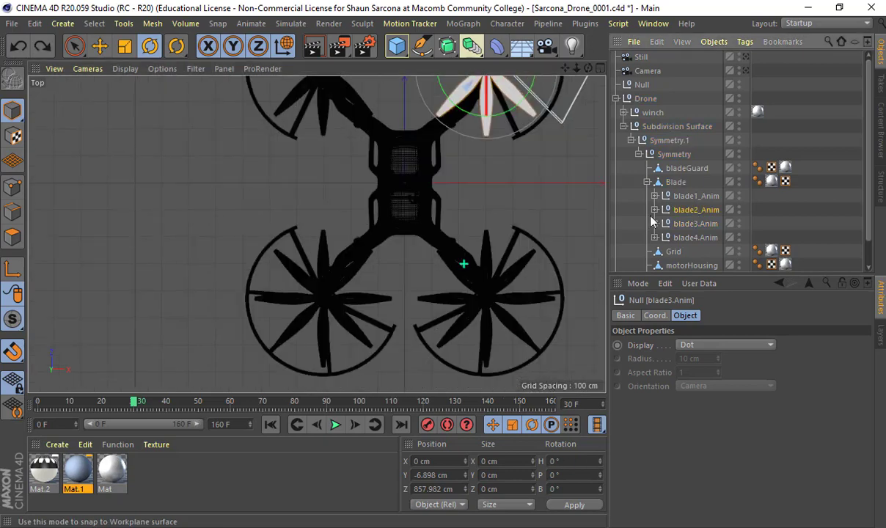
Test spinning the blade2_Anim rotor about its vertical axis, and undo the rotation
left_click(686, 210)
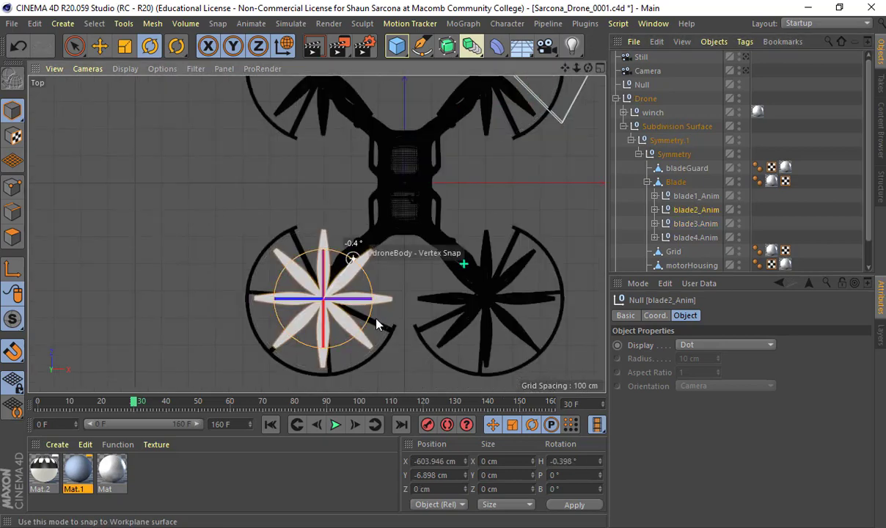
left_click_drag(377, 323, 299, 346)
key("ctrl+z")
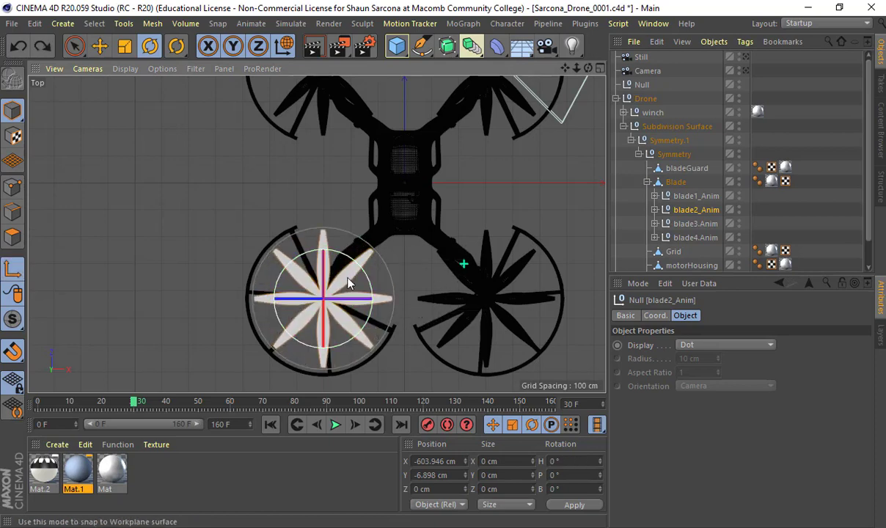
Shift blade2_Anim's axis slightly off the hub center along X, to about -599.045 cm
key("e")
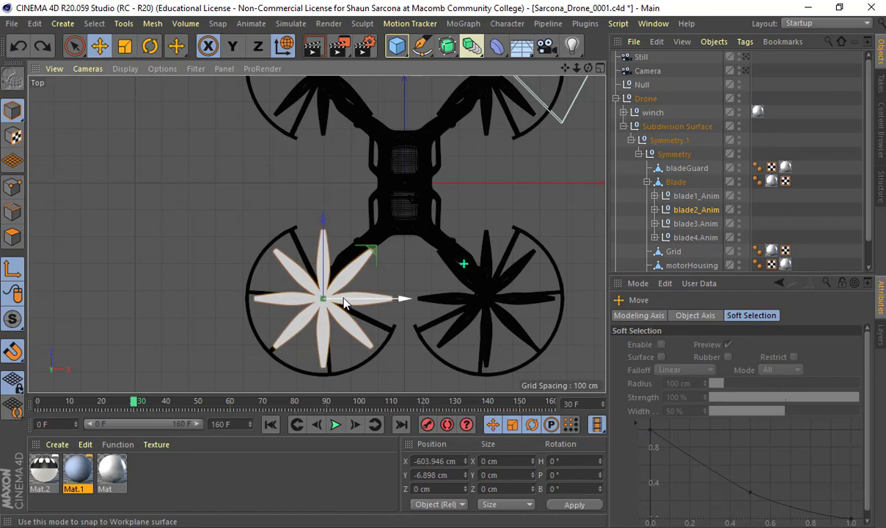
left_click_drag(322, 317, 324, 317)
scroll(325, 317, "up", 10)
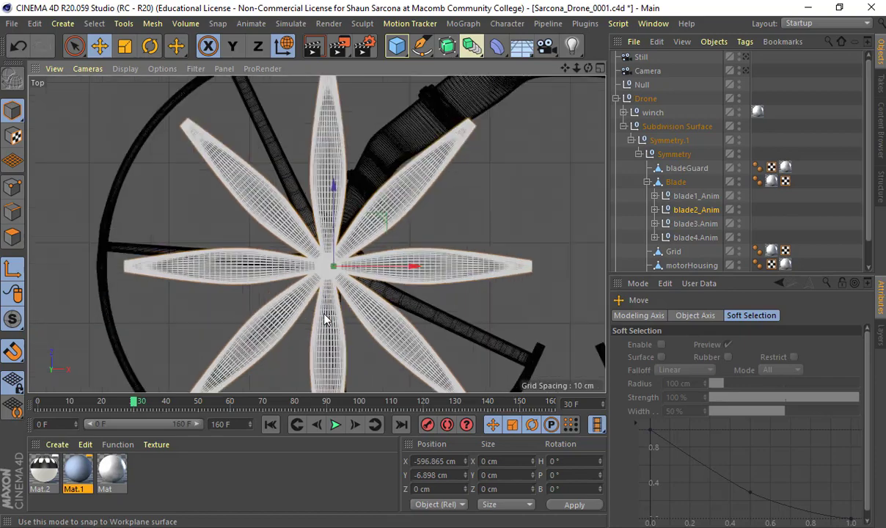
middle_click_drag(352, 188, 342, 326, "alt")
scroll(342, 328, "up", 5)
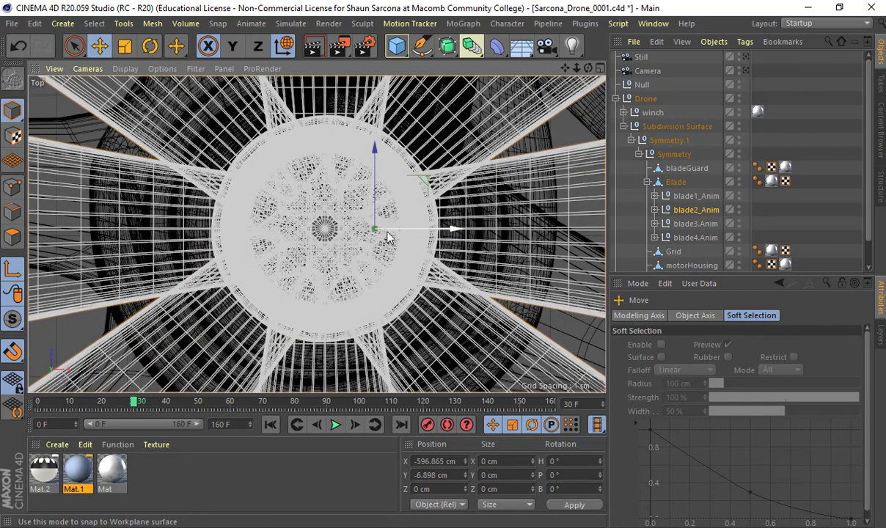
left_click_drag(386, 232, 372, 233)
scroll(372, 236, "down", 12)
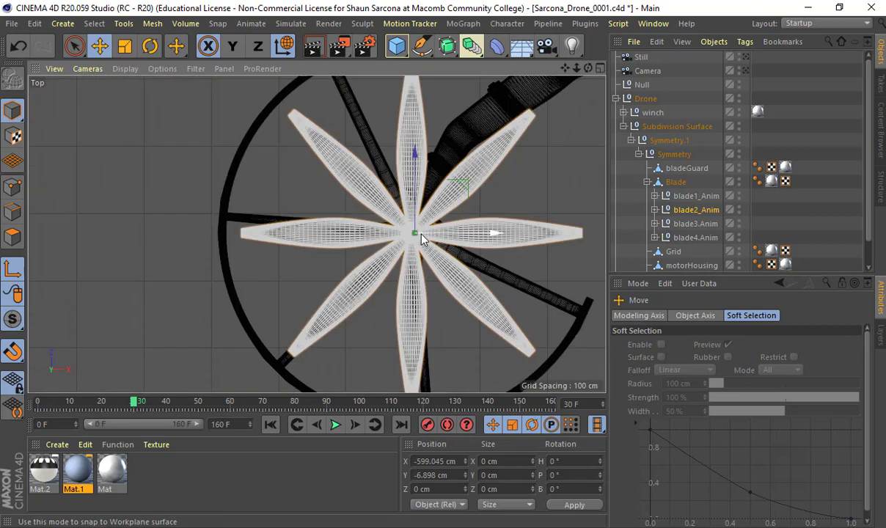
Spin the blade2_Anim rotor about its off-center axis, and undo the rotation and the axis shifts
key("r")
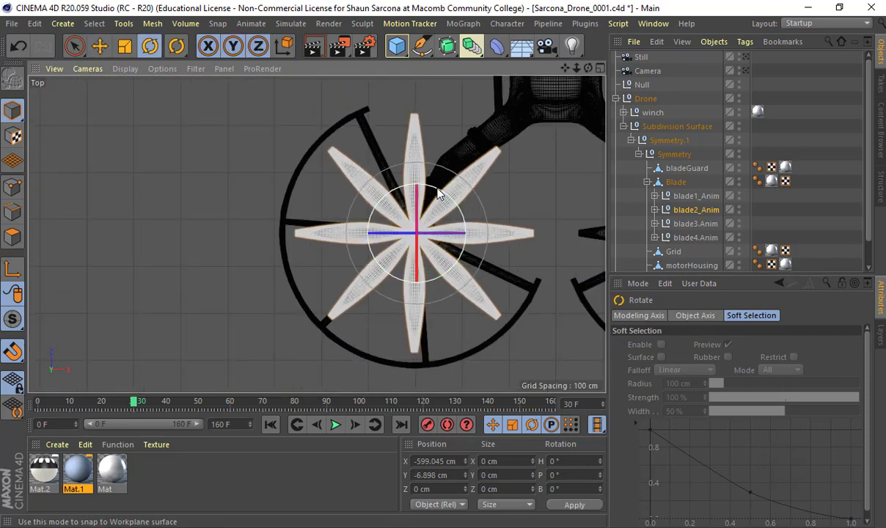
left_click_drag(418, 184, 417, 250)
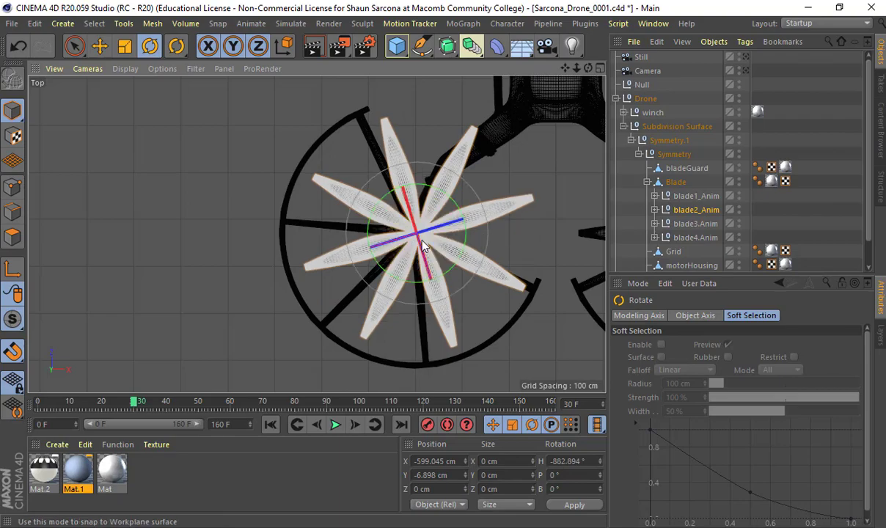
scroll(416, 242, "up", 10)
key("ctrl+z")
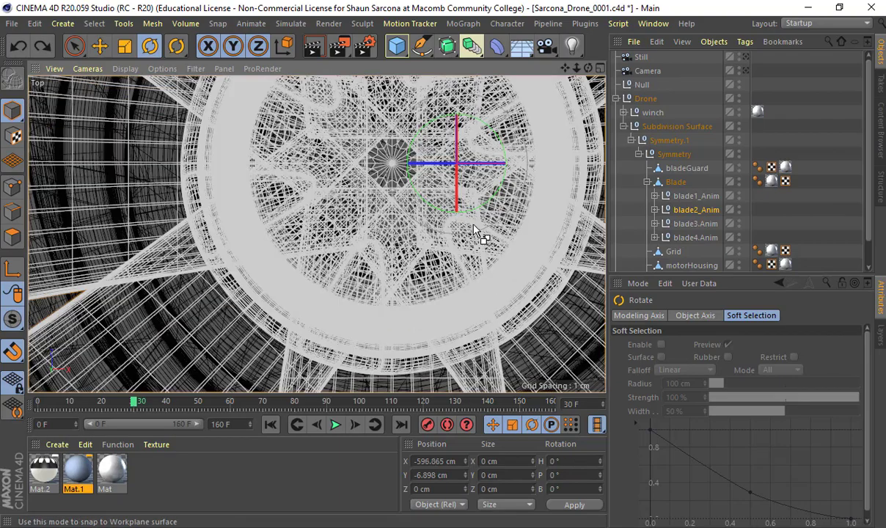
key("ctrl+z")
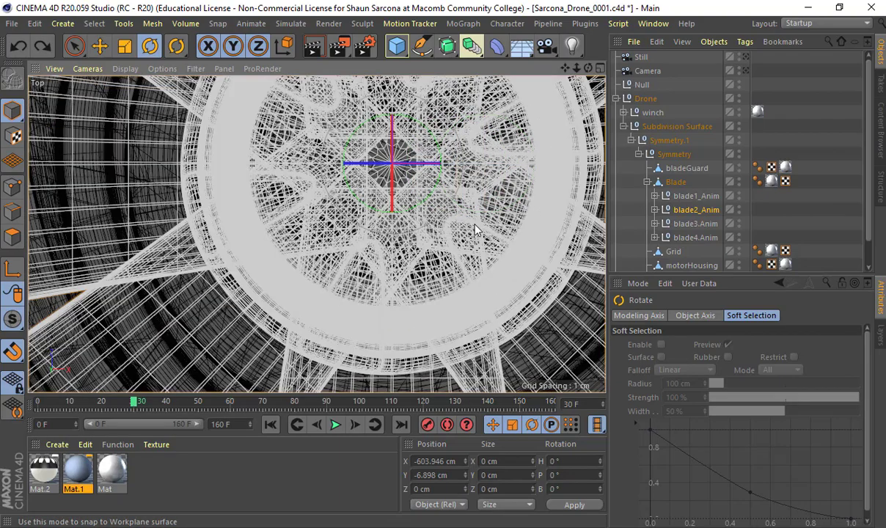
Return to the perspective view, select the Blade object, and collapse the Blade and Subdivision Surface hierarchies
scroll(475, 230, "down", 10)
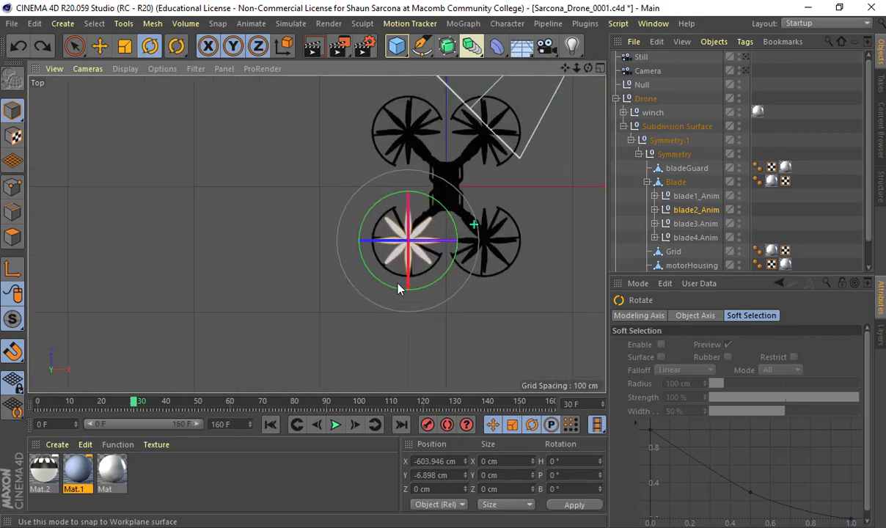
middle_click_drag(397, 289, 331, 318, "alt")
middle_click(454, 244)
middle_click(230, 167)
left_click_drag(443, 241, 521, 230, "alt")
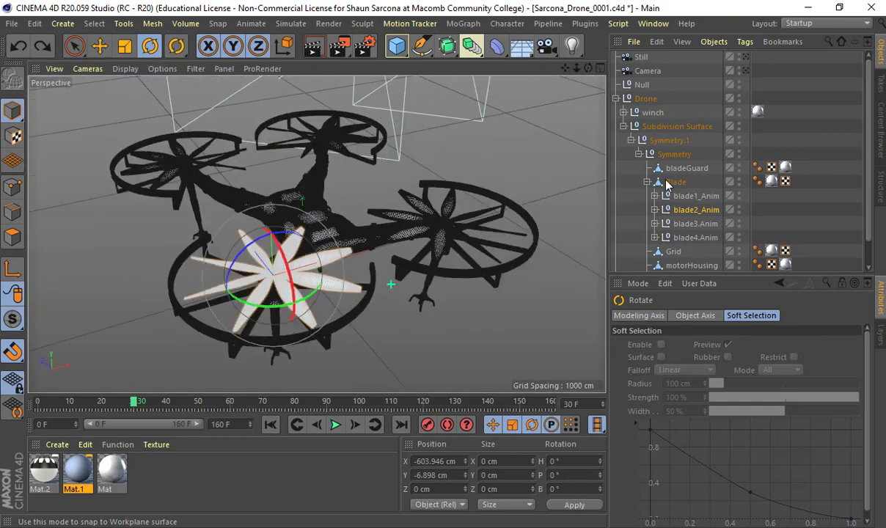
left_click(647, 182)
left_click(676, 184)
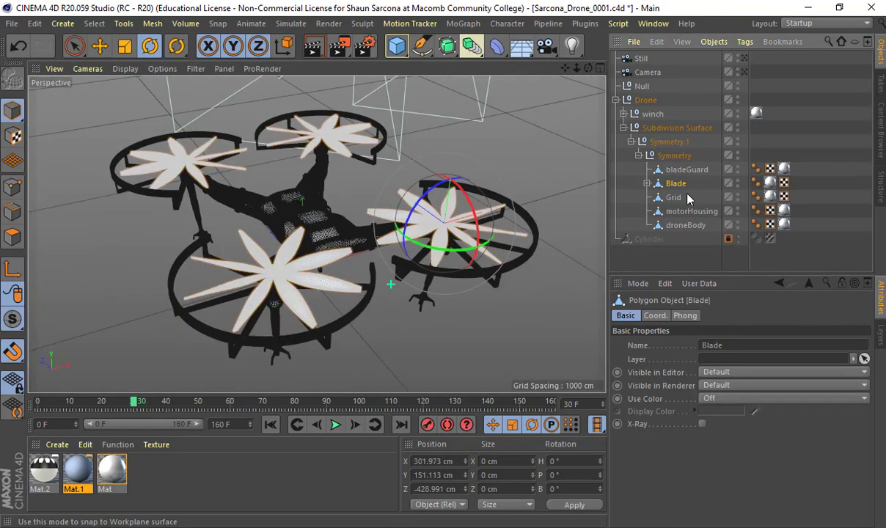
left_click(623, 128)
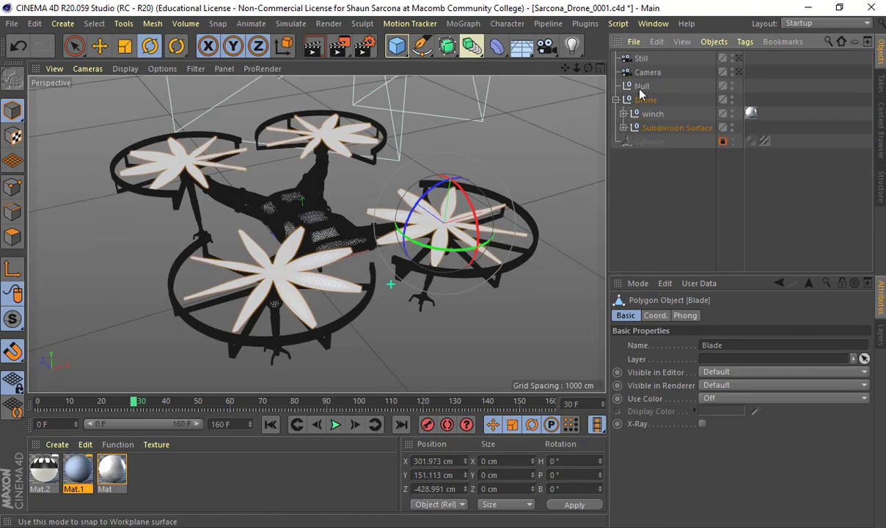
Delete the Camera, Still and Null objects from the scene
left_click(646, 72)
left_click(643, 58, "ctrl")
key("Delete")
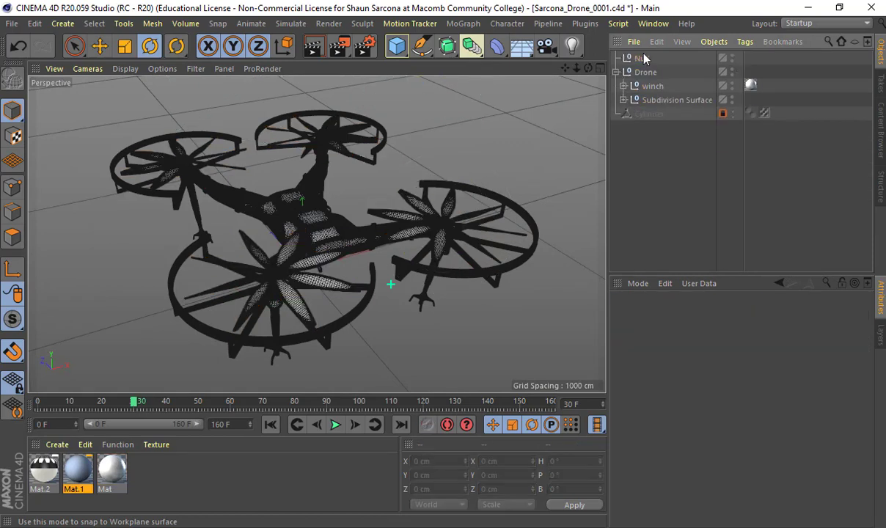
left_click(643, 59)
key("Delete")
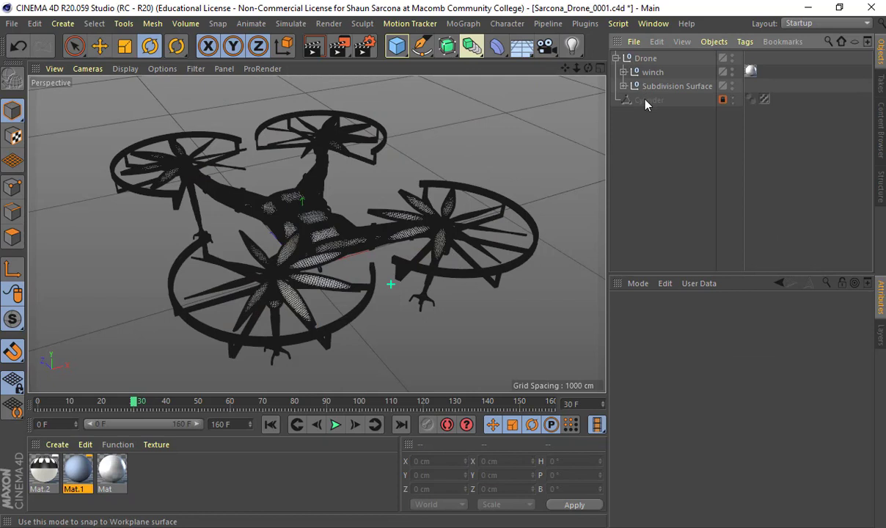
Delete the existing layer so the locked Cylinder becomes selectable, and delete the Cylinder object
left_click(881, 334)
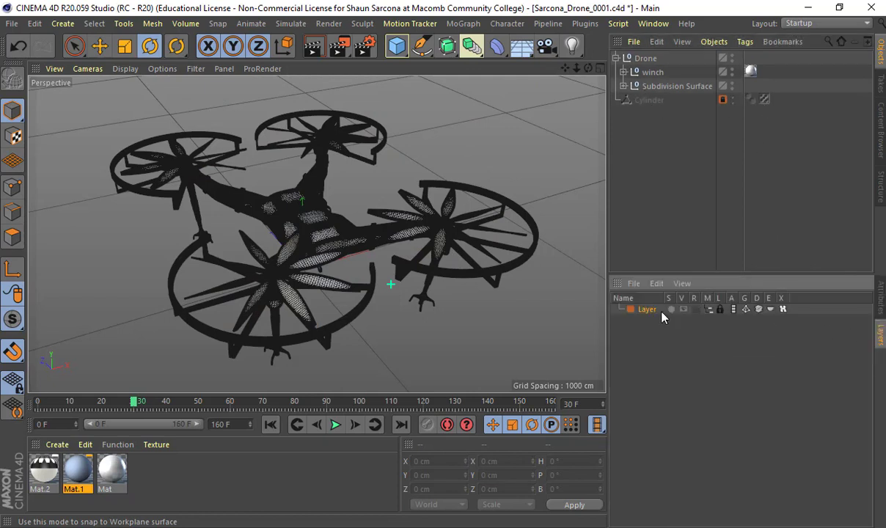
key("Delete")
left_click(651, 100)
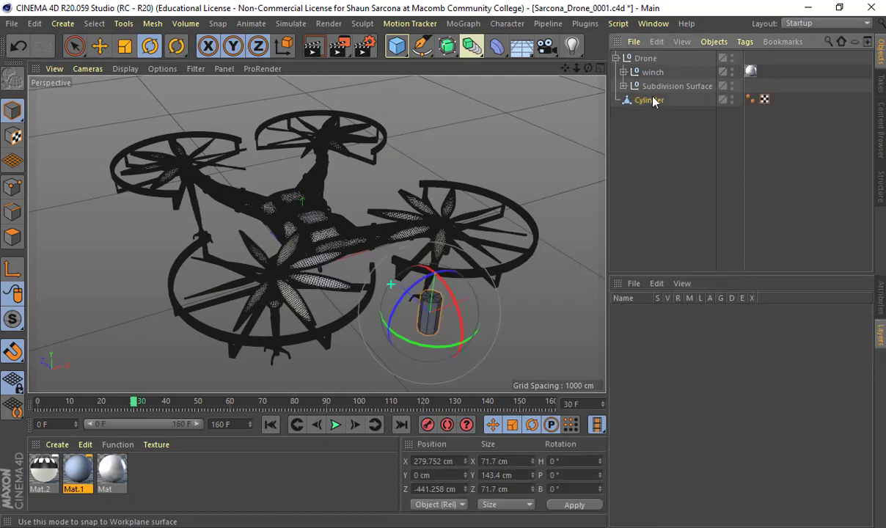
key("Delete")
Expand the Subdivision Surface hierarchy and delete all three materials: Mat.2, Mat.1 and Mat
left_click(656, 87)
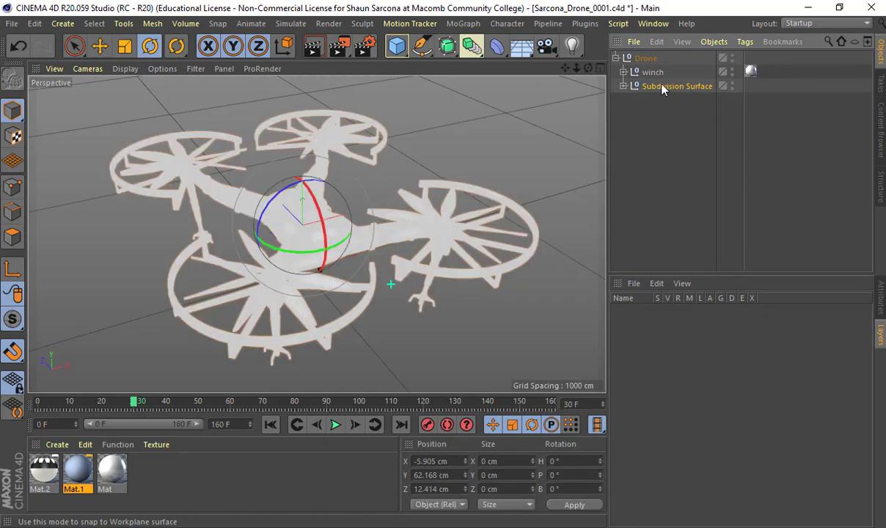
double_click(653, 86)
left_click(624, 87)
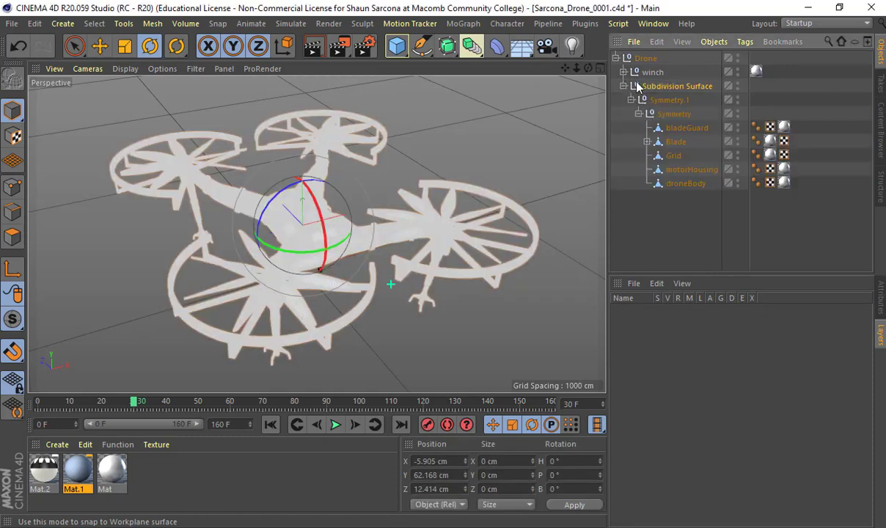
left_click_drag(184, 481, 6, 463)
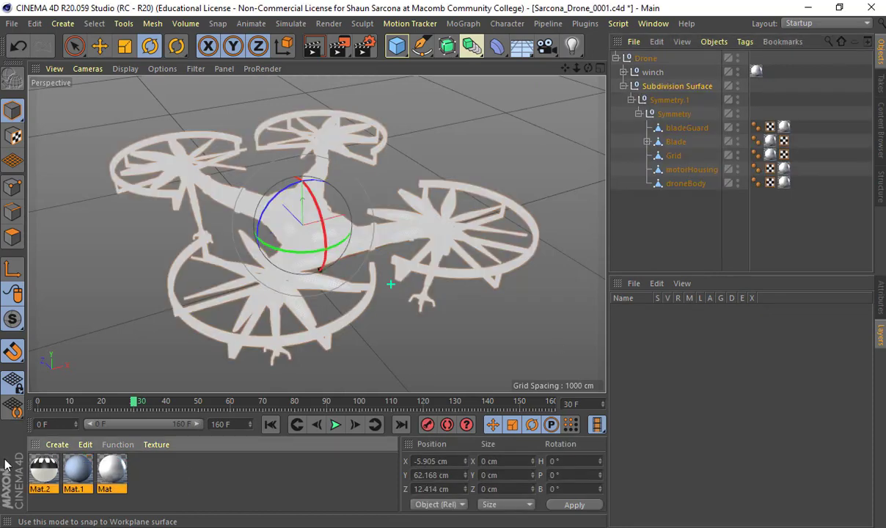
key("Delete")
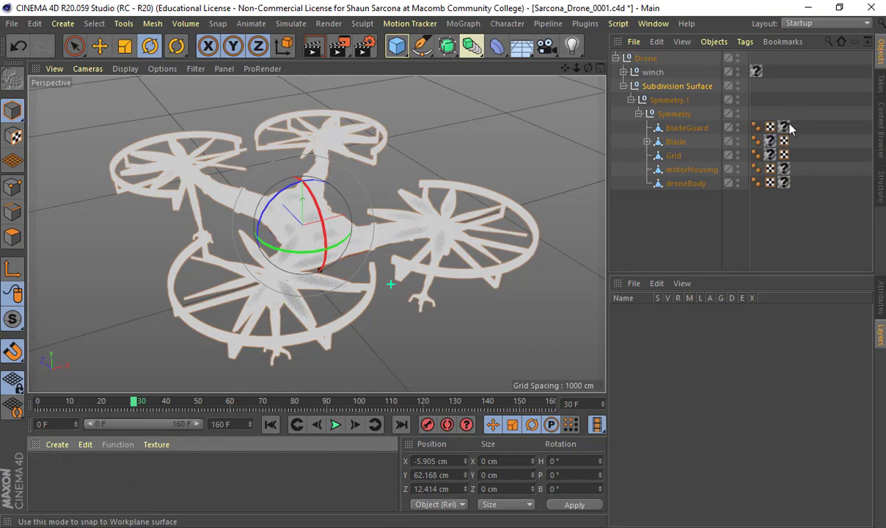
Delete the orphaned texture tags from bladeGuard, Blade, Grid, motorHousing, droneBody and the winch group
left_click(773, 144, "shift")
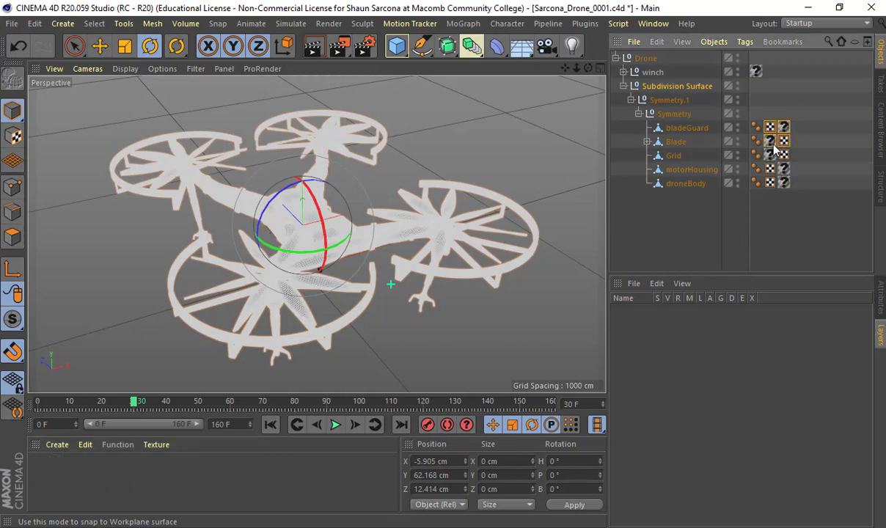
left_click(783, 129)
left_click(772, 143, "shift")
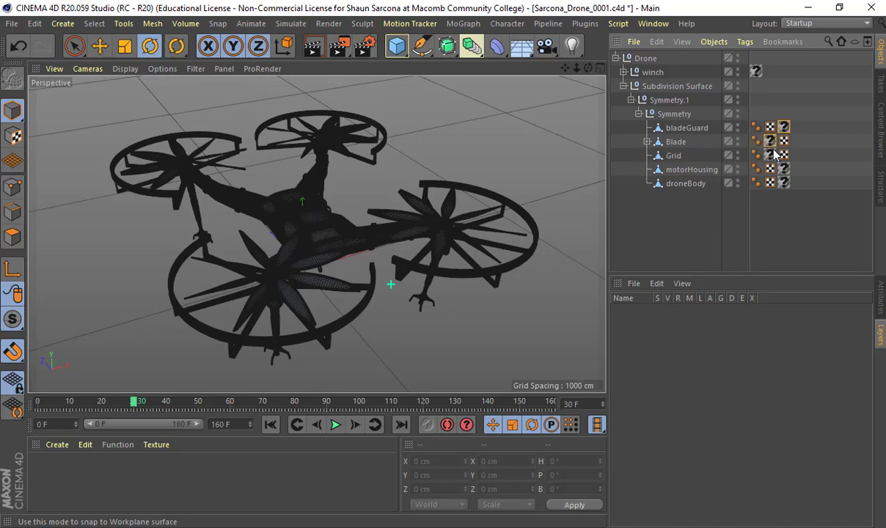
left_click(772, 155, "shift")
key("Delete")
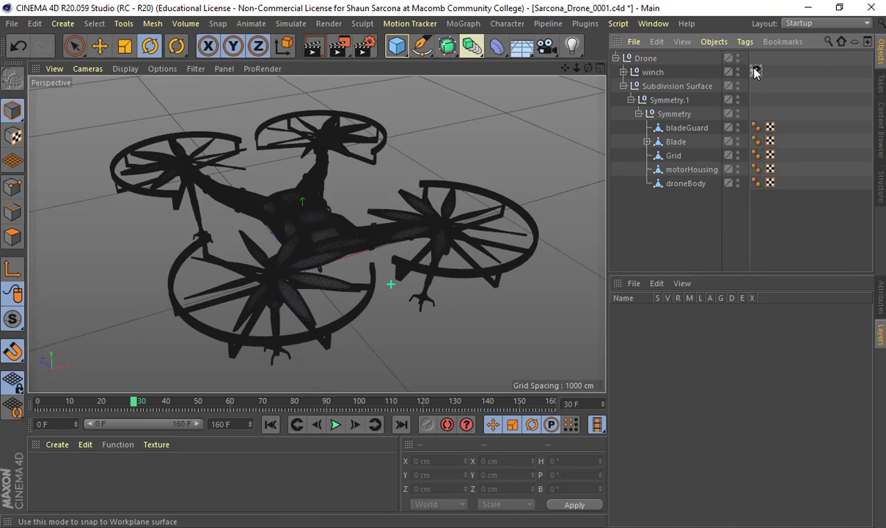
key("Delete")
Check the winch parts for leftover texture tags, and collapse the winch and Subdivision Surface hierarchies
left_click(624, 73)
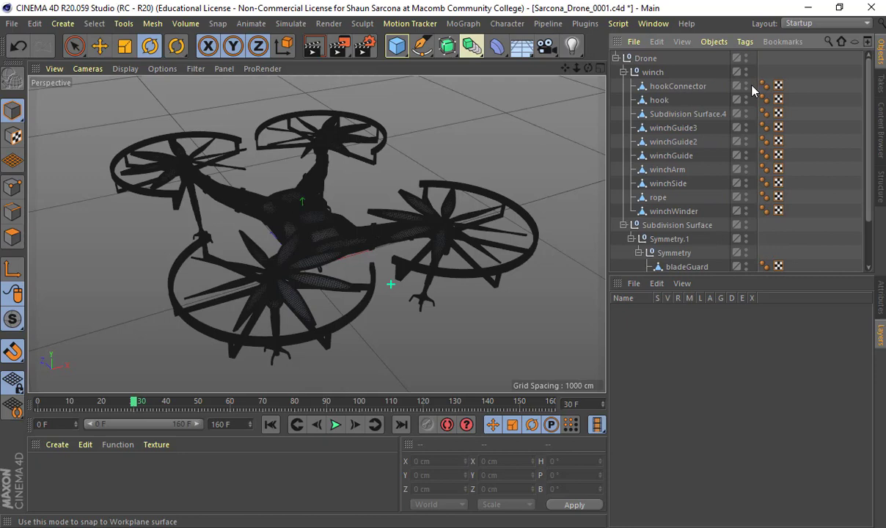
left_click(624, 72)
left_click(631, 99)
left_click(624, 86)
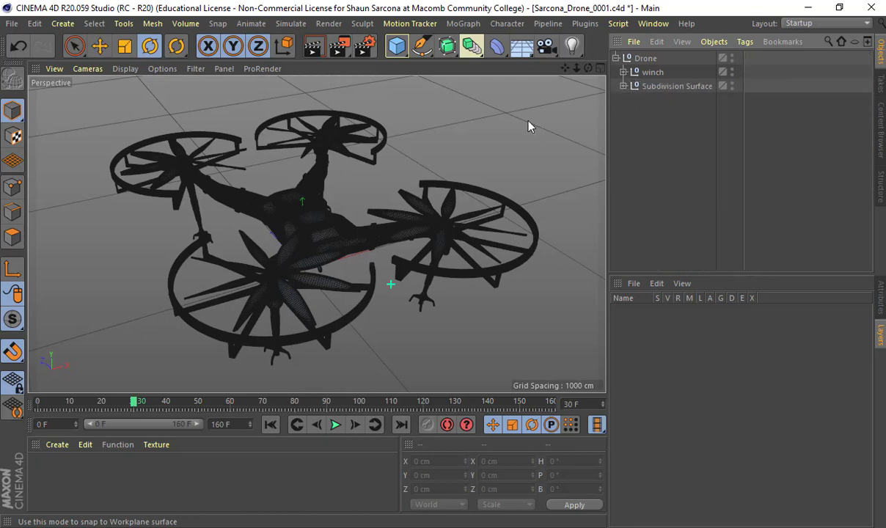
left_click(660, 86)
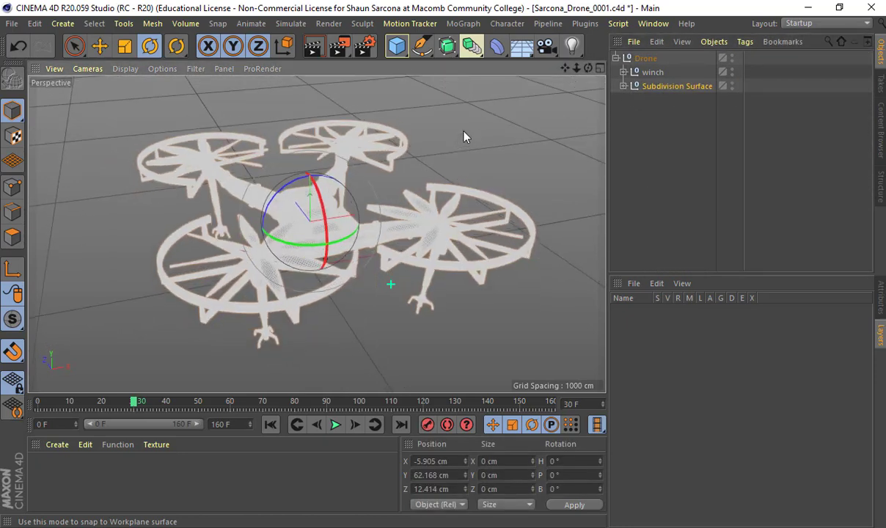
left_click_drag(464, 138, 490, 184, "alt")
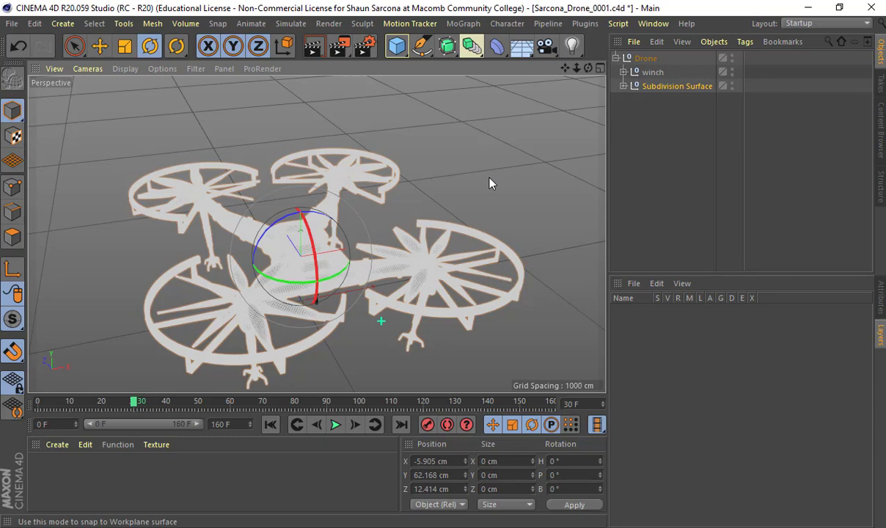
Create a new material with the Color and Reflectance channels off and only Luminance enabled
double_click(61, 500)
double_click(44, 476)
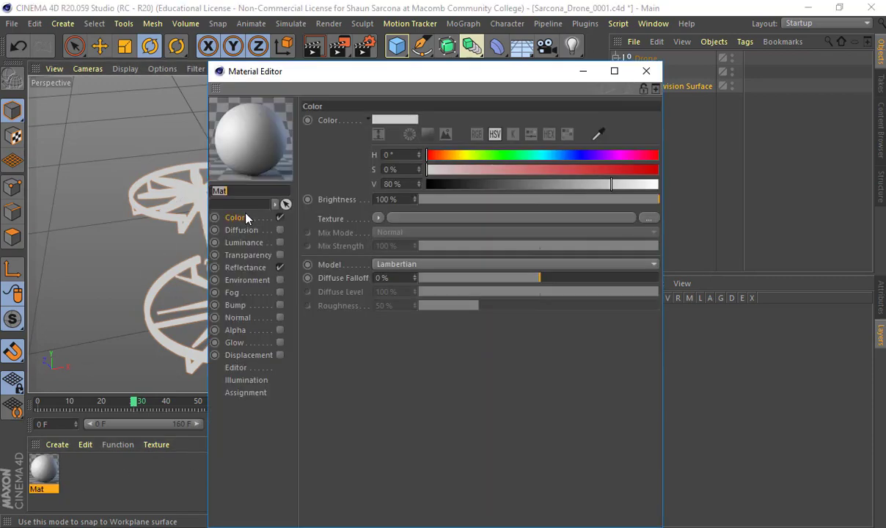
left_click(273, 216)
left_click(280, 218)
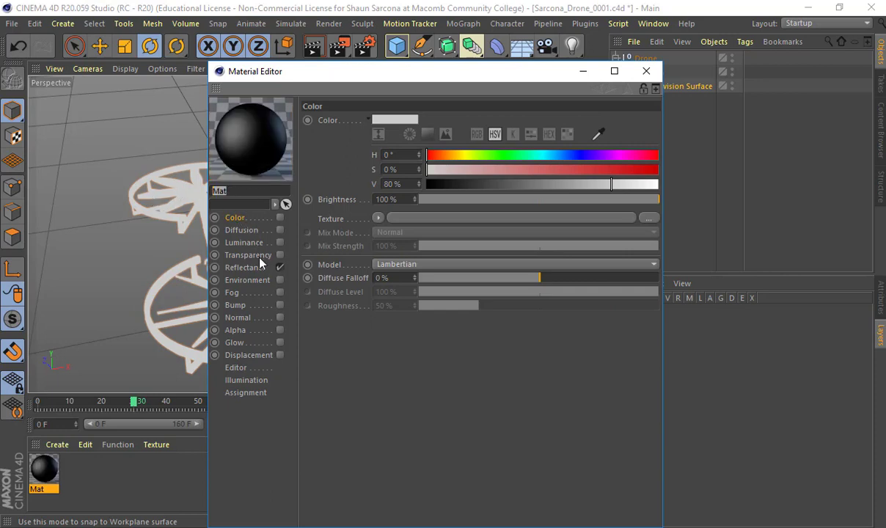
left_click(281, 242)
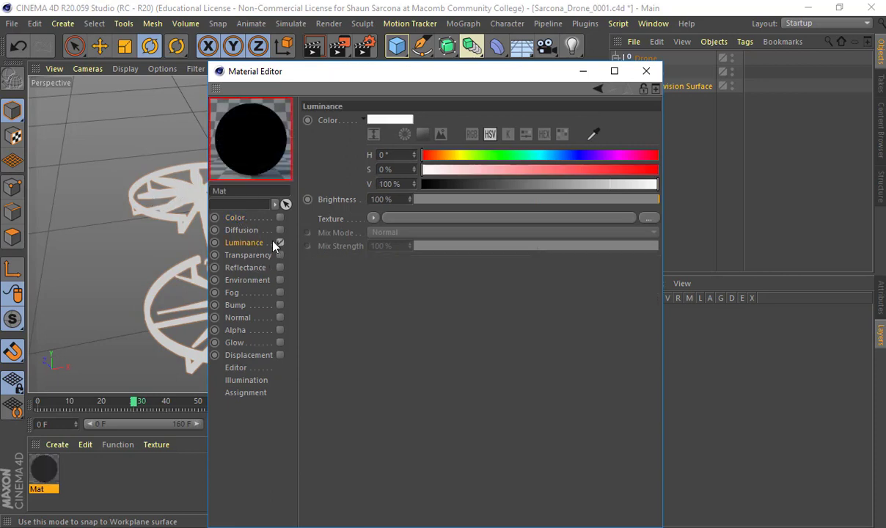
Set the material's luminance color to orange with hue 44° and saturation 100%, and deselect the drone
left_click(450, 155)
left_click_drag(464, 169, 670, 113)
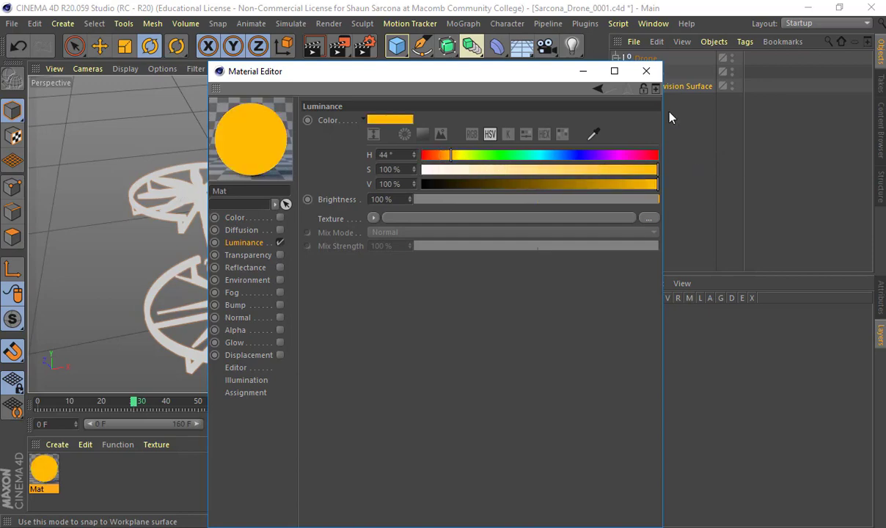
left_click(647, 71)
left_click(554, 140)
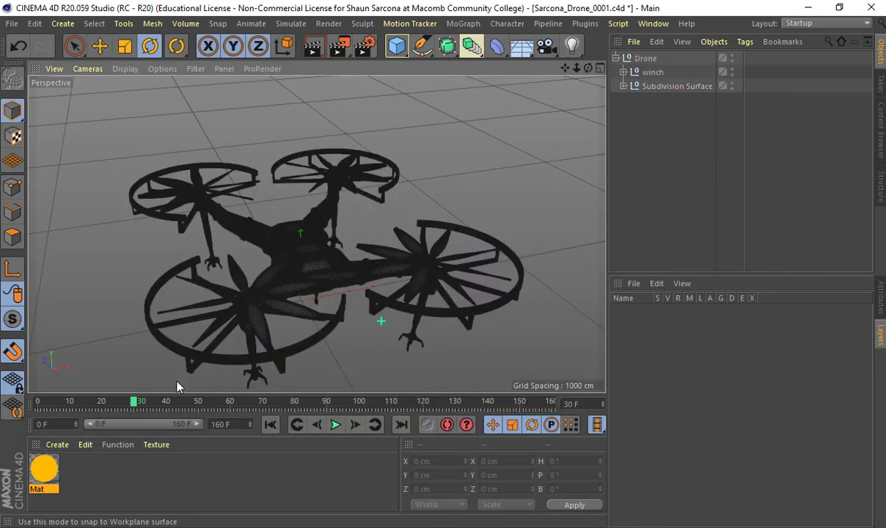
Switch the viewport to shaded display without lines and apply the orange material to the blade guards
left_click(125, 68)
left_click(132, 87)
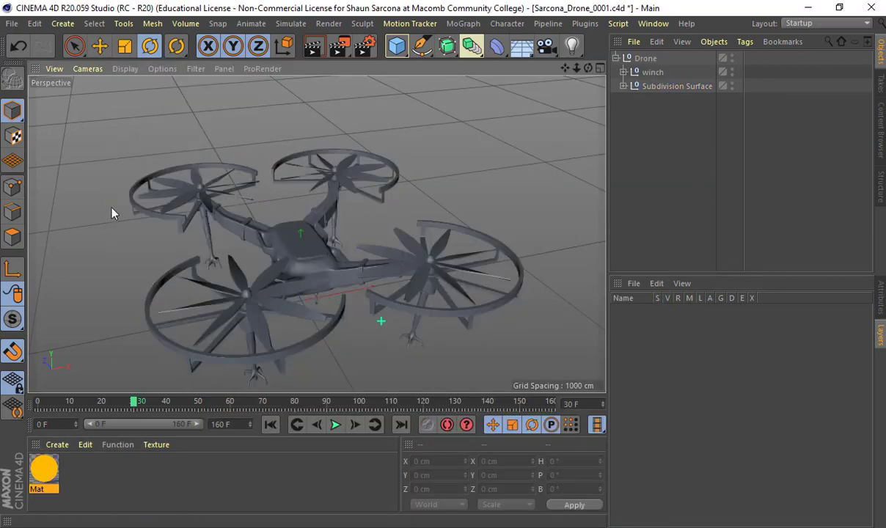
left_click_drag(39, 480, 153, 282)
middle_click_drag(152, 282, 253, 282, "alt")
right_click_drag(254, 282, 295, 277, "alt")
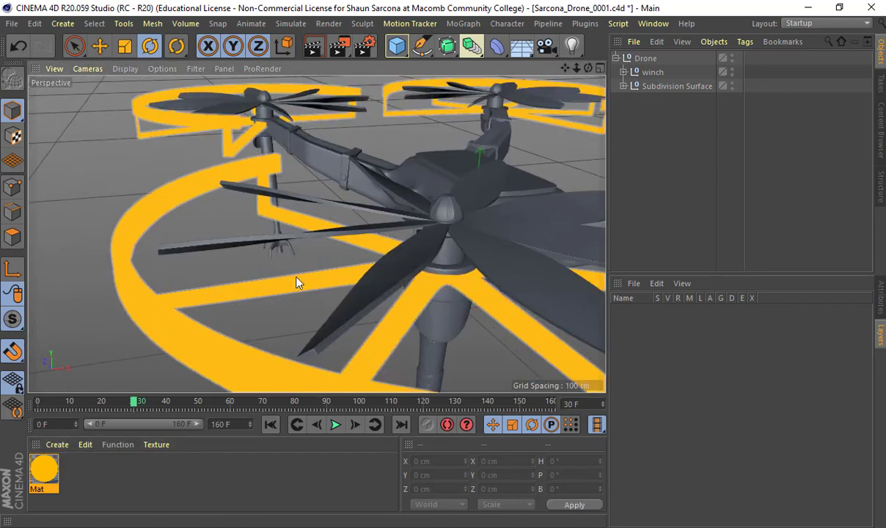
middle_click_drag(295, 277, 208, 269, "alt")
scroll(208, 269, "down", 8)
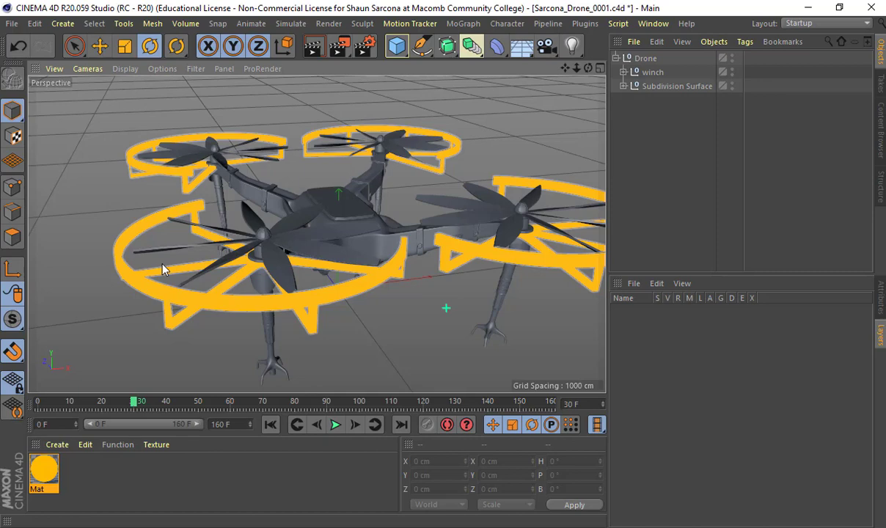
Apply a yellow-green duplicate of the orange material, with luminance hue 75°, to the rotor blades
double_click(122, 483)
key("ctrl+z")
left_click_drag(48, 476, 87, 474, "ctrl")
double_click(77, 470)
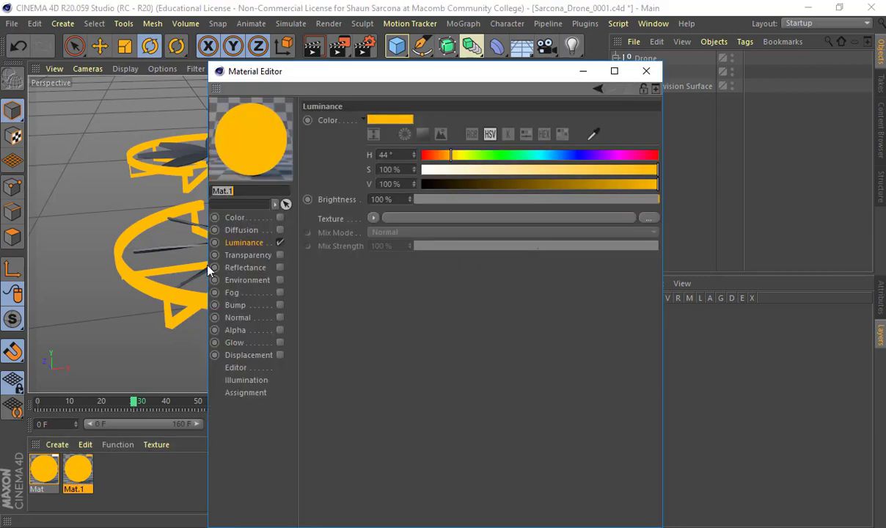
left_click(468, 158)
left_click(646, 71)
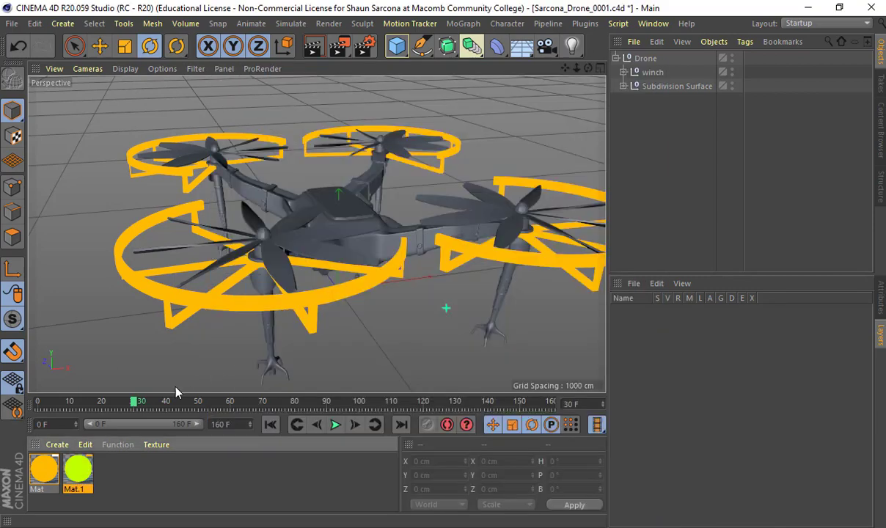
left_click_drag(77, 468, 349, 147)
Apply a green duplicate of the yellow-green material, with luminance hue 107°, to the drone body
left_click_drag(77, 474, 115, 471, "ctrl")
double_click(115, 475)
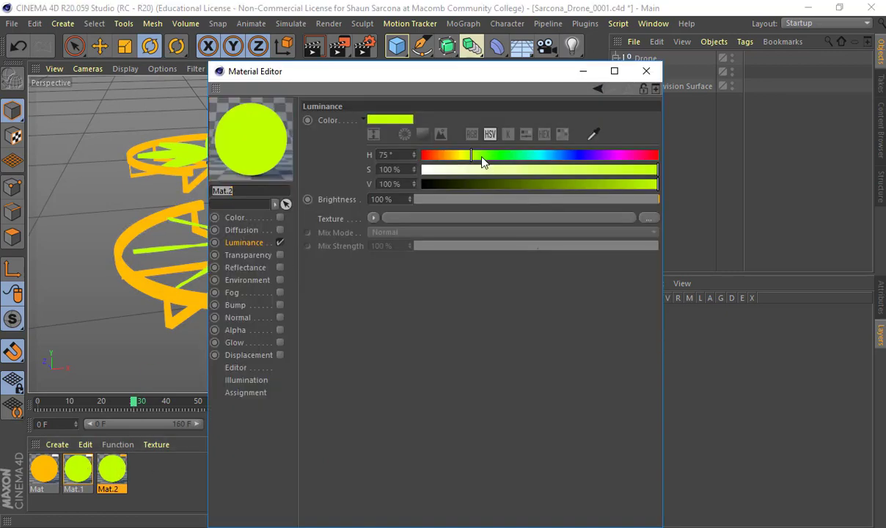
left_click_drag(483, 162, 502, 157)
left_click(646, 71)
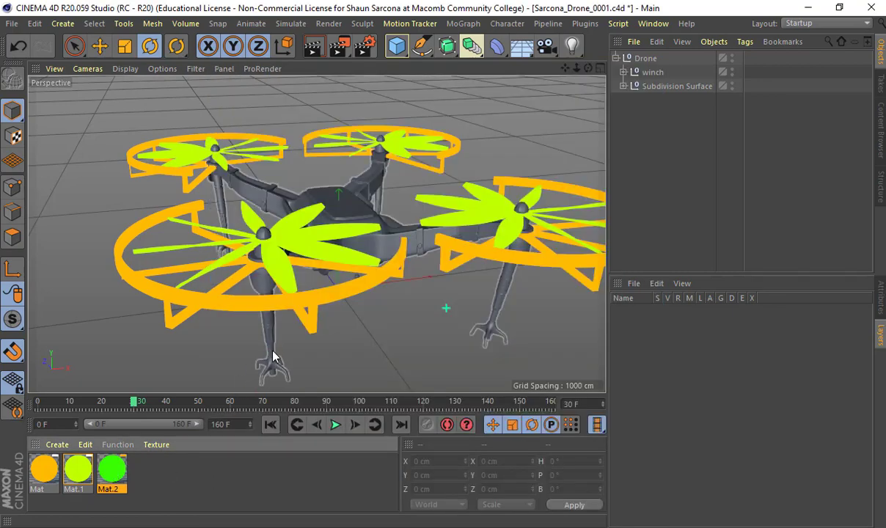
left_click_drag(273, 357, 273, 357)
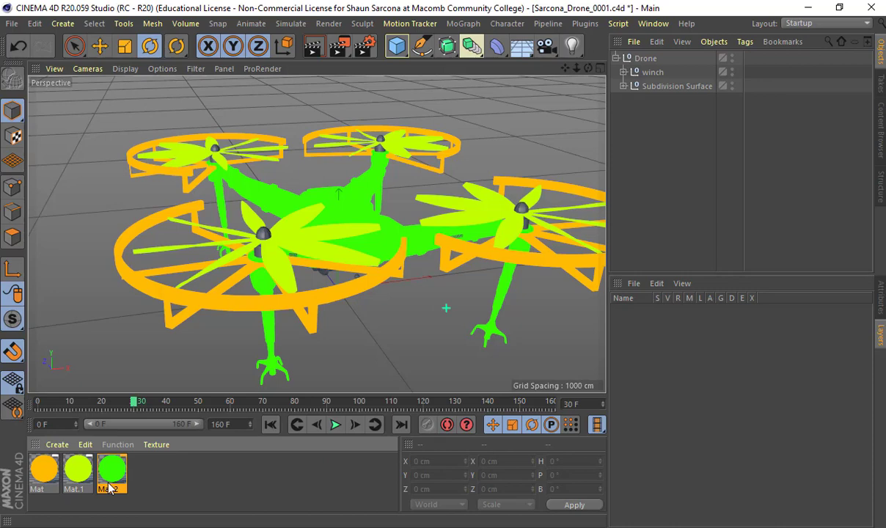
Duplicate the green Mat.2 material and change the copy's luminance color to turquoise
left_click_drag(109, 490, 143, 481, "ctrl")
double_click(144, 474)
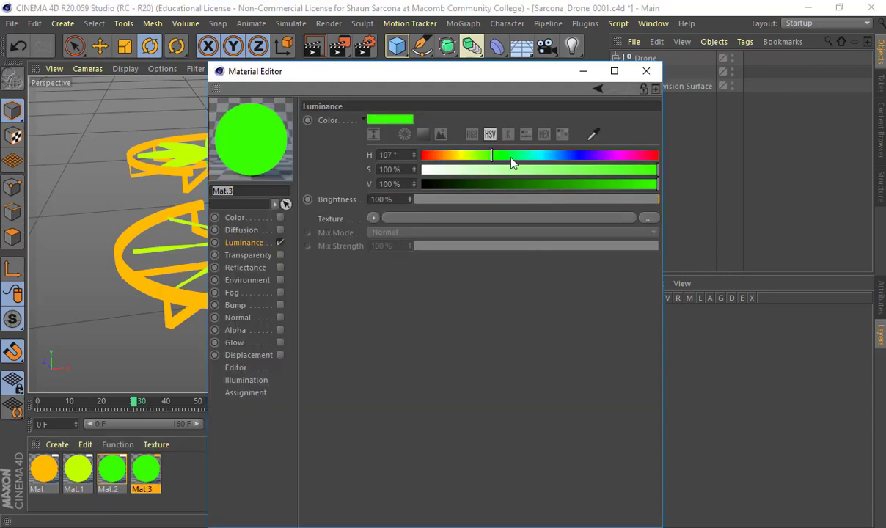
left_click_drag(511, 158, 520, 156)
left_click(646, 71)
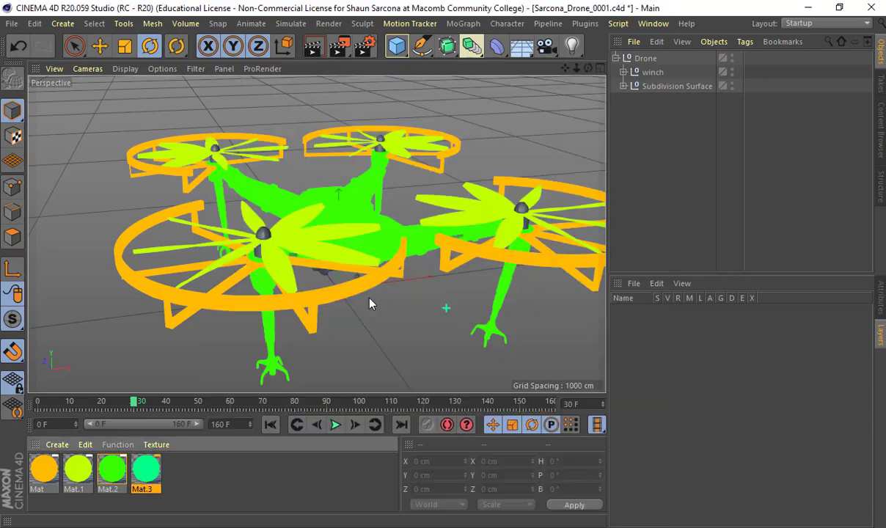
Apply the turquoise Mat.3 material to the domed hub caps of all four rotors
left_click_drag(145, 485, 263, 234)
left_click_drag(146, 470, 215, 150)
left_click_drag(146, 469, 518, 198)
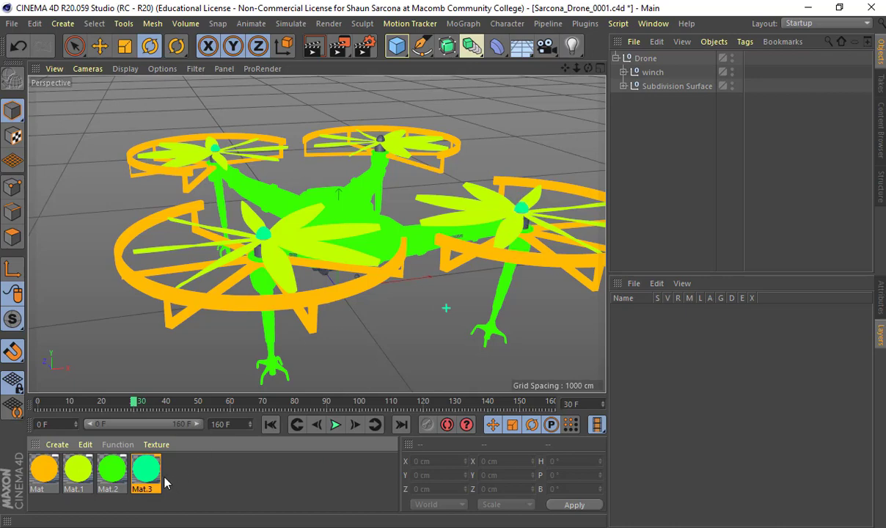
left_click_drag(146, 470, 371, 135)
Duplicate the turquoise Mat.3 material and set the copy's luminance hue to 228° for blue
left_click_drag(153, 477, 174, 478, "ctrl")
double_click(176, 476)
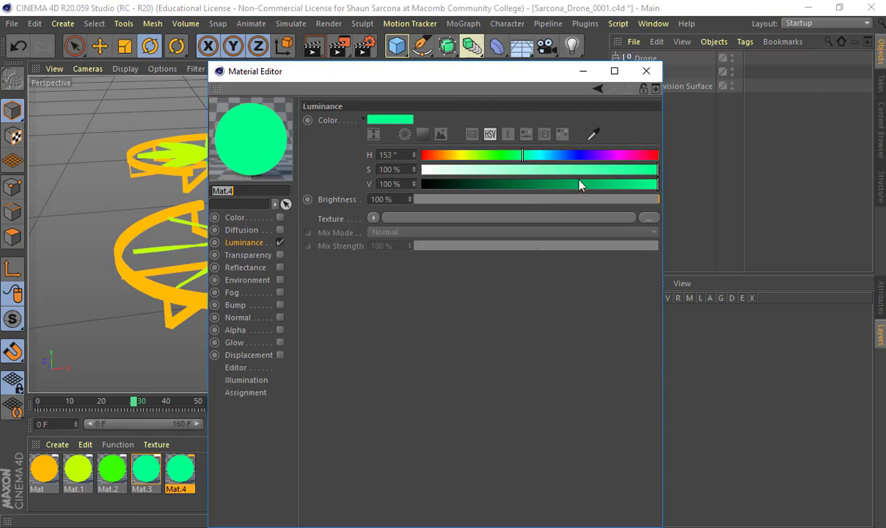
left_click_drag(563, 156, 572, 159)
left_click(646, 71)
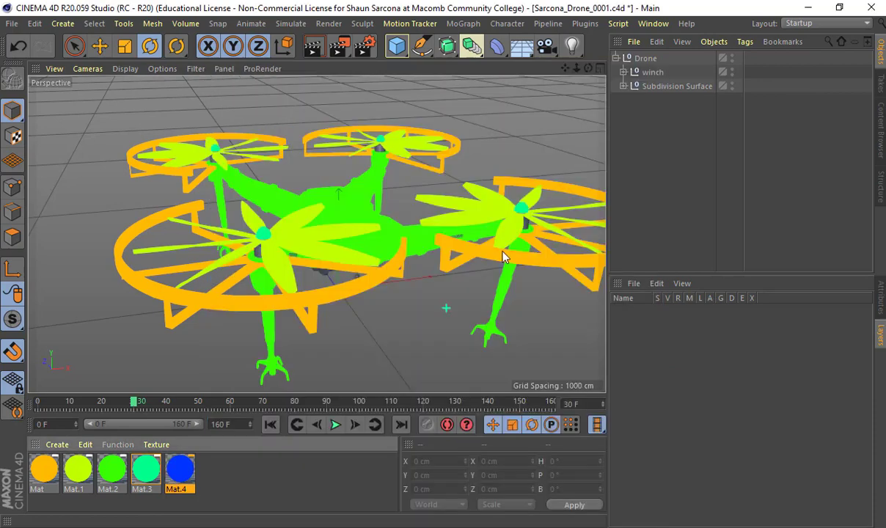
Apply the blue Mat.4 material to the small grille detail on the drone body
left_click_drag(474, 237, 486, 268, "alt")
scroll(432, 208, "up", 5)
middle_click_drag(432, 208, 411, 82, "alt")
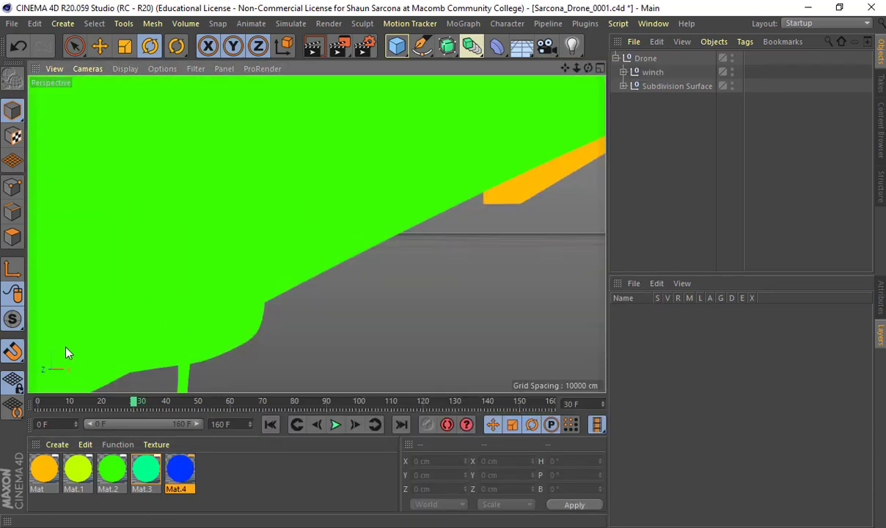
middle_click_drag(67, 347, 382, 279, "alt")
left_click_drag(177, 473, 217, 290)
scroll(392, 351, "down", 5)
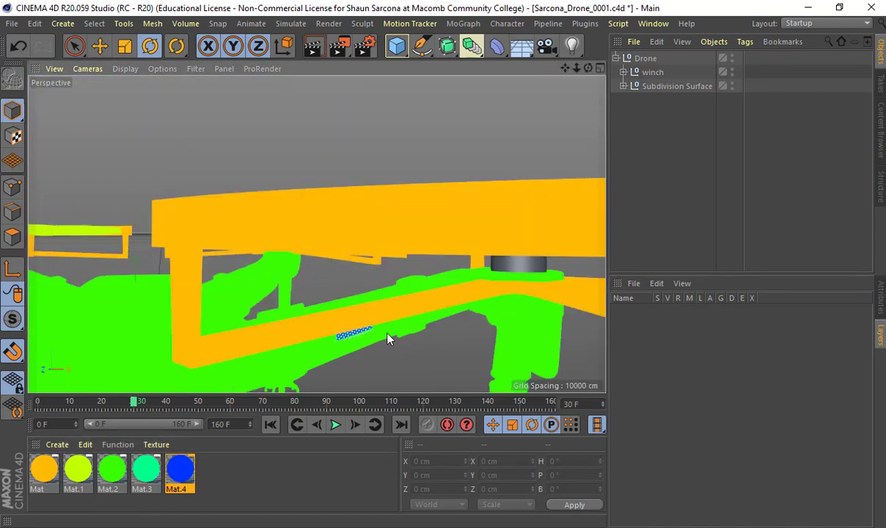
Apply a purple duplicate of the blue material, with luminance hue 287°, to the motor cylinders beneath the rotors
left_click_drag(435, 276, 447, 292, "alt")
middle_click_drag(447, 292, 316, 318, "alt")
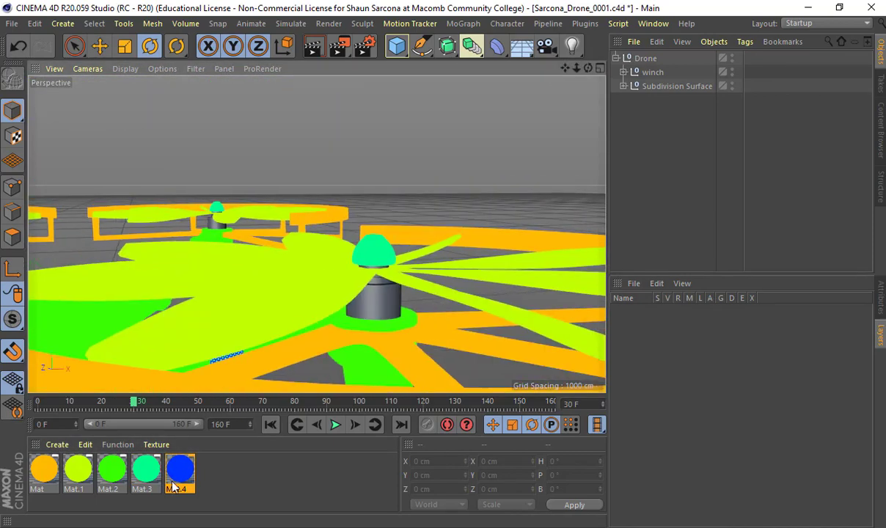
double_click(225, 478)
double_click(214, 473)
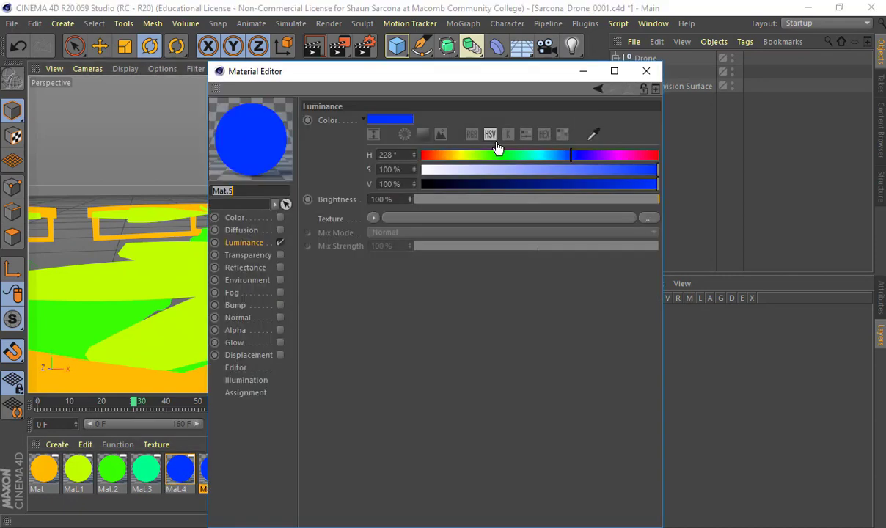
left_click(610, 156)
left_click(644, 77)
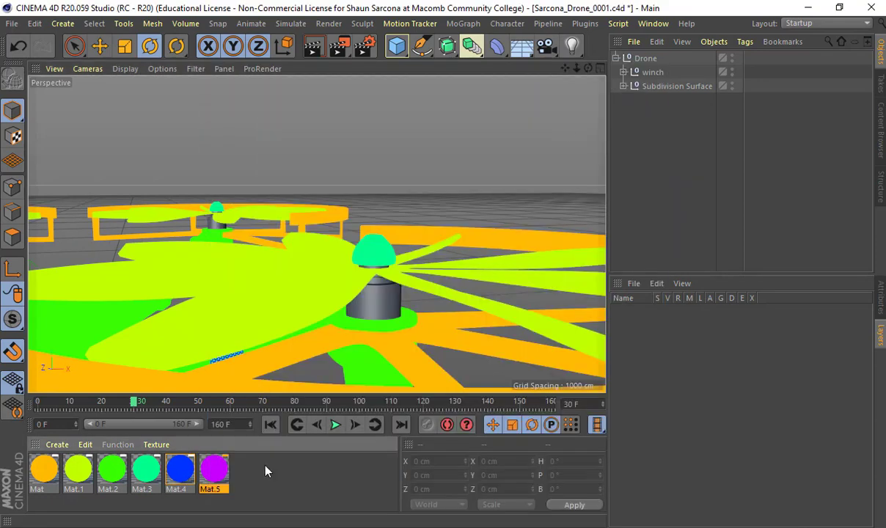
left_click_drag(225, 469, 374, 293)
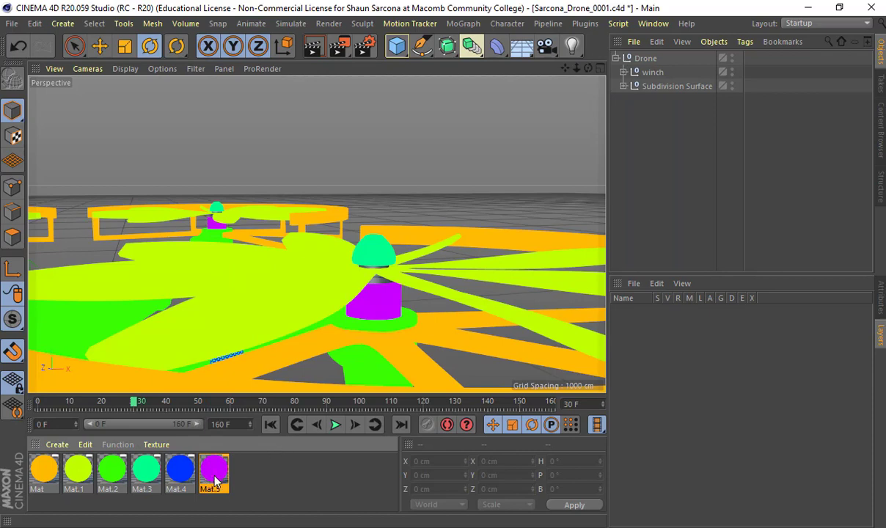
Apply a pink duplicate of the purple material, with luminance hue 325°, to the first rotor's shaft between cap and motor
left_click_drag(241, 483, 253, 481, "ctrl")
double_click(248, 474)
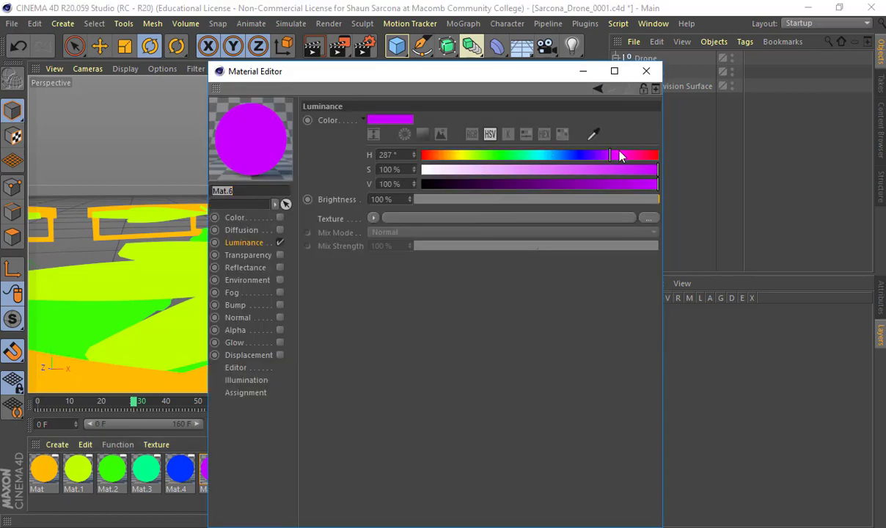
left_click_drag(620, 155, 643, 154)
left_click(646, 71)
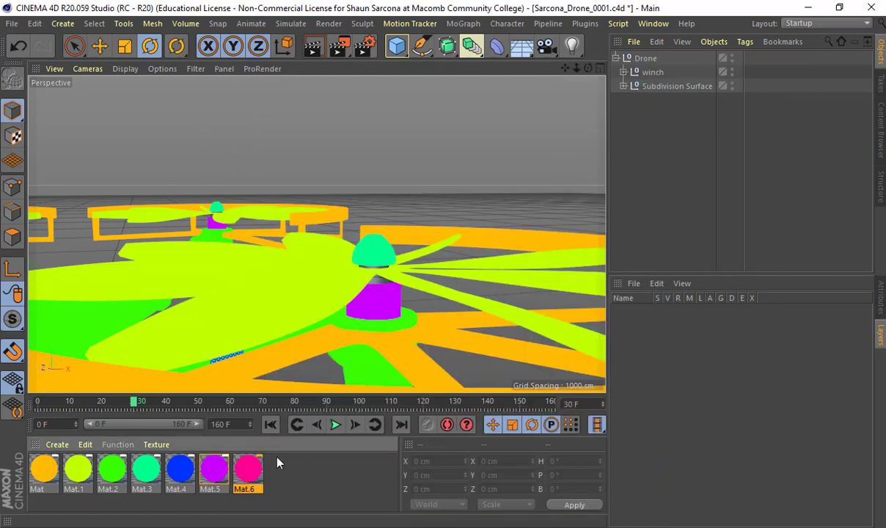
left_click_drag(248, 470, 382, 284)
Apply the pink Mat.6 material to the grey shaft between hub cap and purple motor on another rotor
left_click_drag(332, 230, 226, 194, "alt")
middle_click_drag(226, 194, 222, 240, "alt")
right_click_drag(222, 239, 402, 220, "alt")
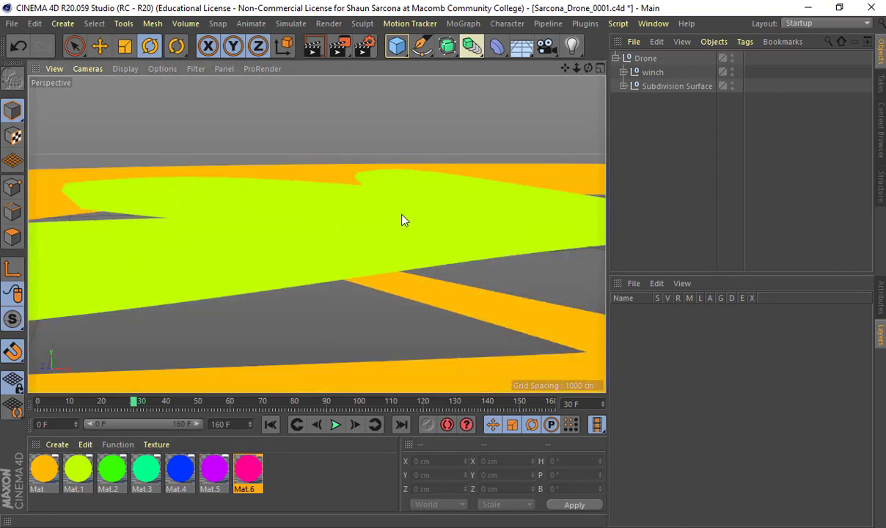
right_click_drag(224, 218, 455, 290, "alt")
left_click_drag(455, 290, 365, 283, "alt")
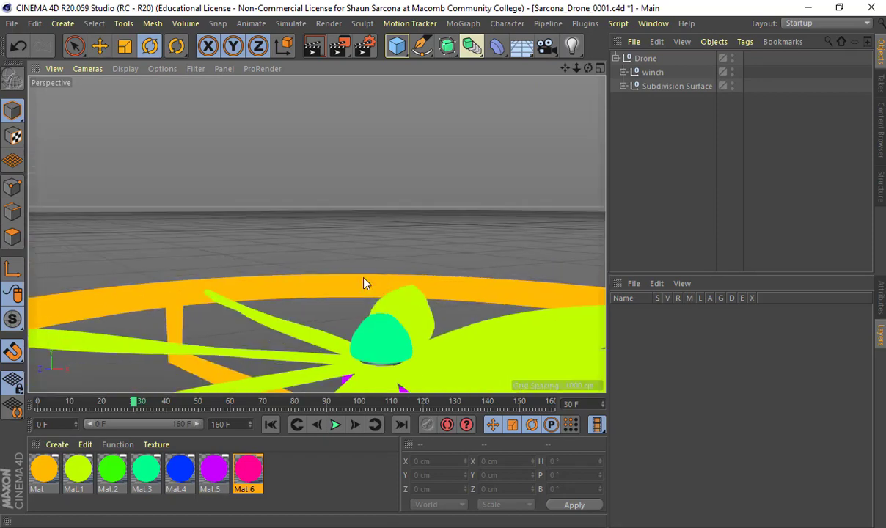
left_click_drag(397, 250, 362, 293, "alt")
left_click(380, 314)
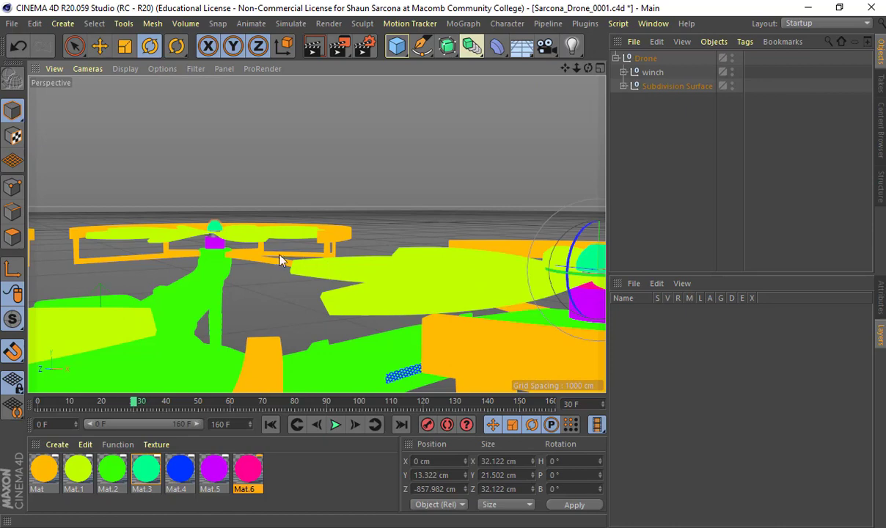
left_click_drag(281, 261, 336, 293, "alt")
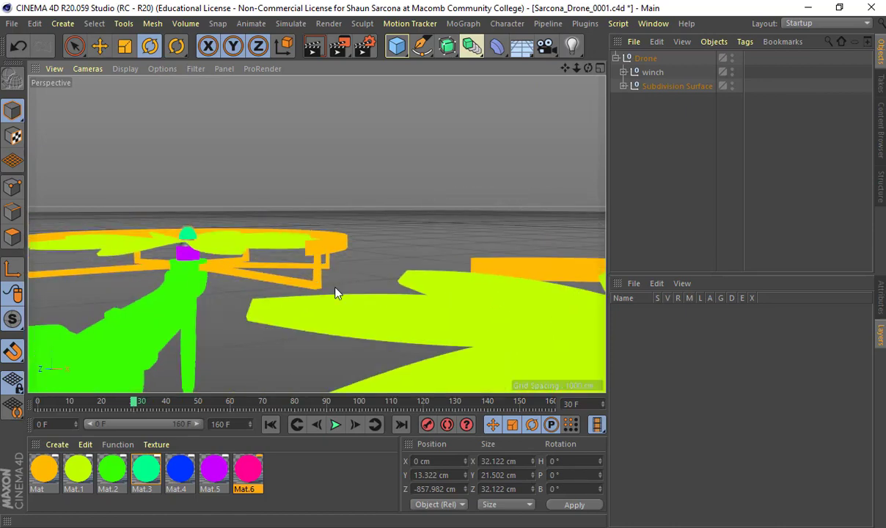
scroll(169, 233, "up", 8)
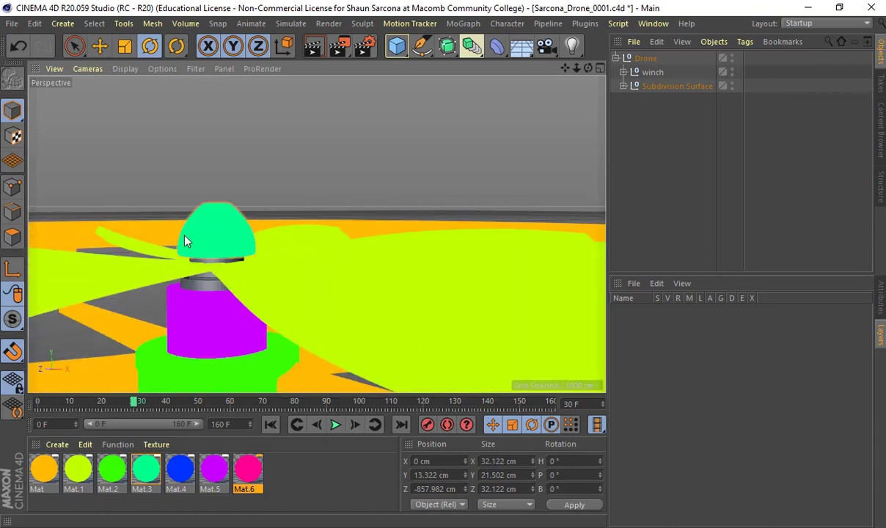
left_click_drag(247, 470, 210, 283)
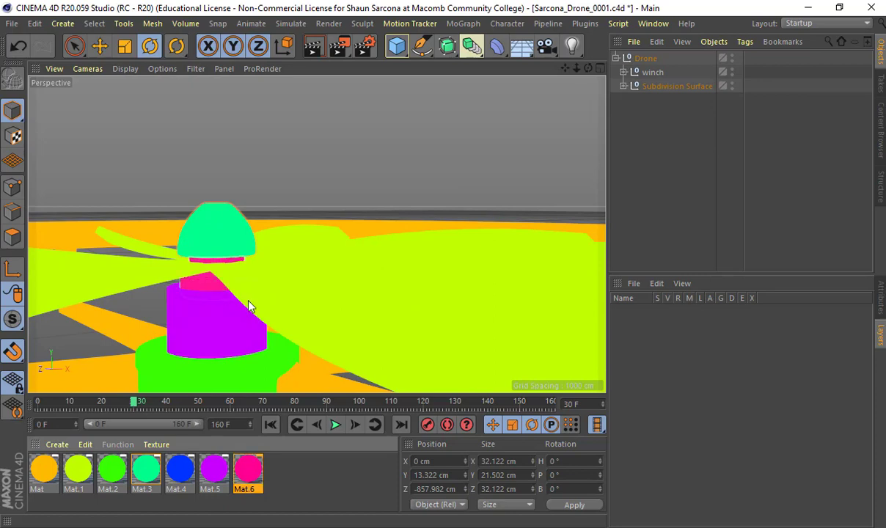
Apply the pink Mat.6 material to the grey shafts of the remaining rotors
scroll(244, 308, "down", 3)
scroll(240, 303, "down", 6)
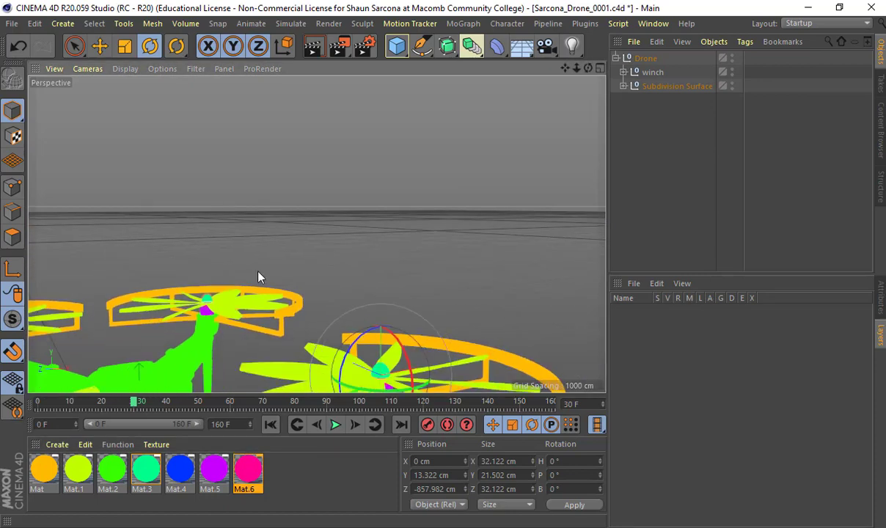
left_click_drag(258, 273, 299, 269, "alt")
scroll(150, 291, "up", 6)
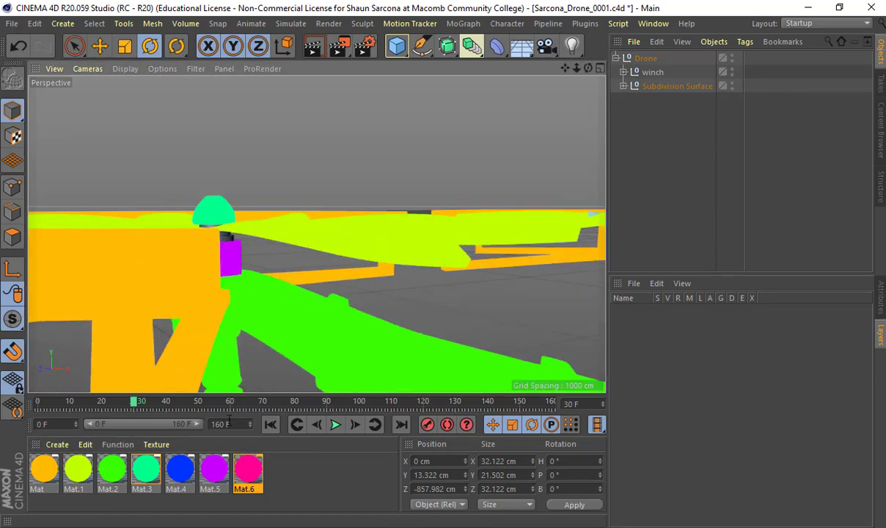
scroll(375, 291, "down", 5)
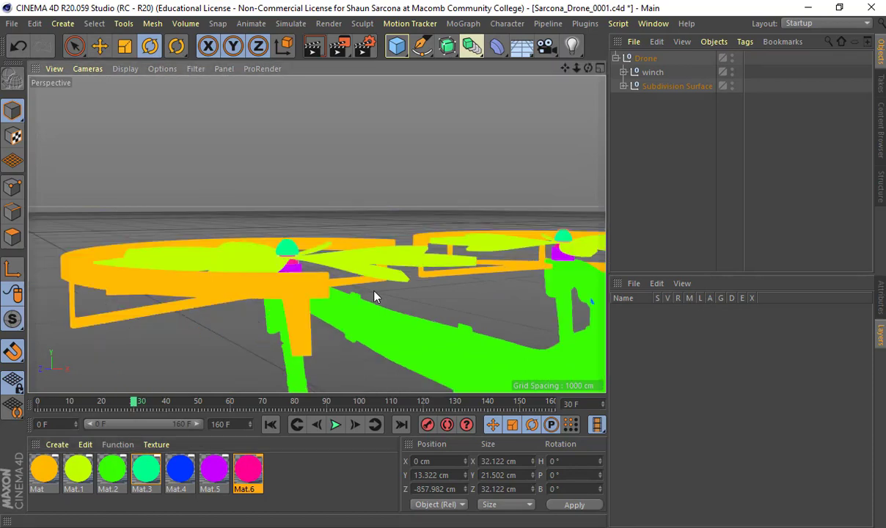
left_click_drag(375, 296, 271, 284, "alt")
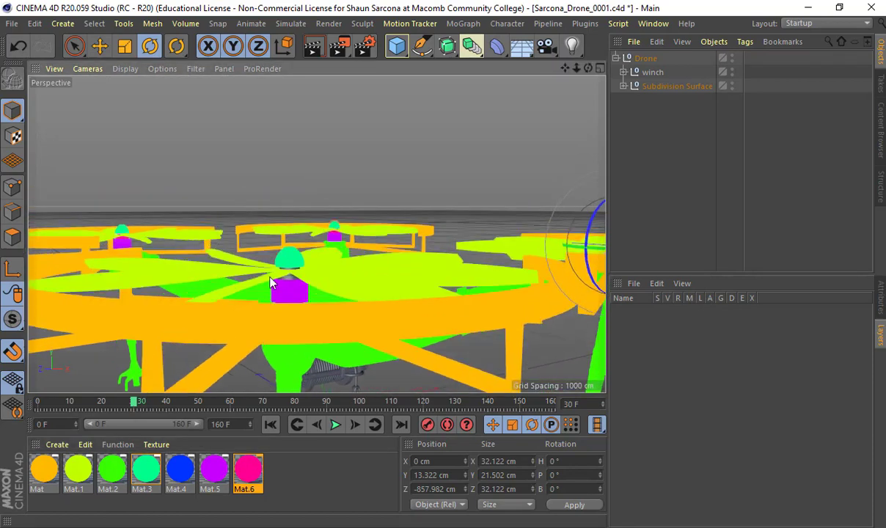
scroll(270, 278, "up", 4)
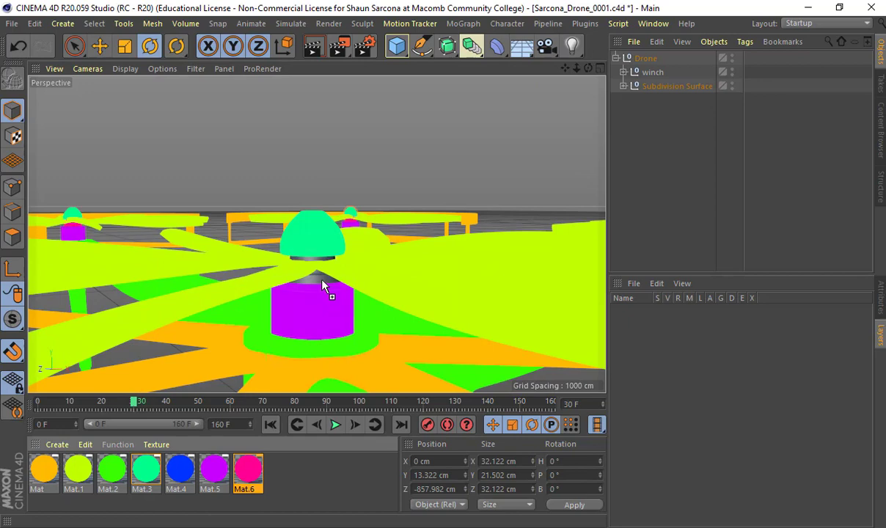
scroll(419, 287, "down", 5)
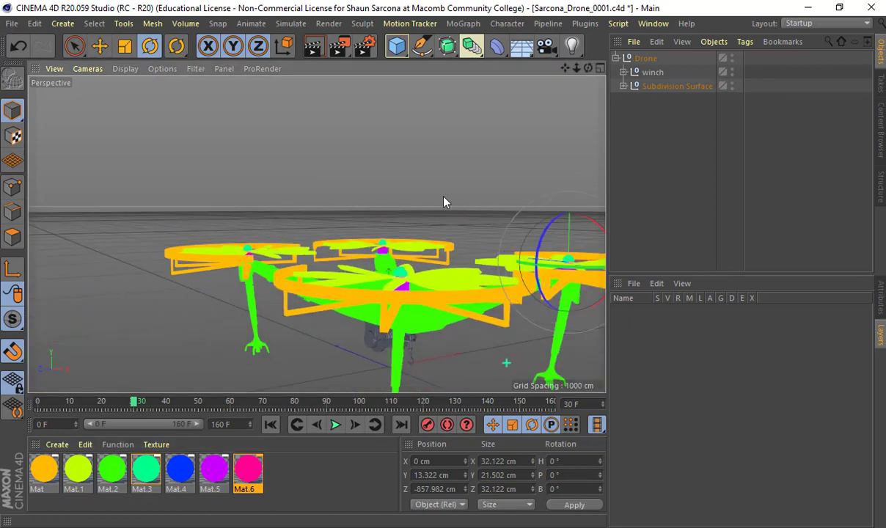
Bring the winch into close view, duplicate the pink Mat.6 material and change the copy's luminance color to red
left_click(410, 245)
left_click_drag(409, 245, 335, 215, "alt")
right_click_drag(334, 214, 427, 201, "alt")
scroll(429, 205, "down", 3)
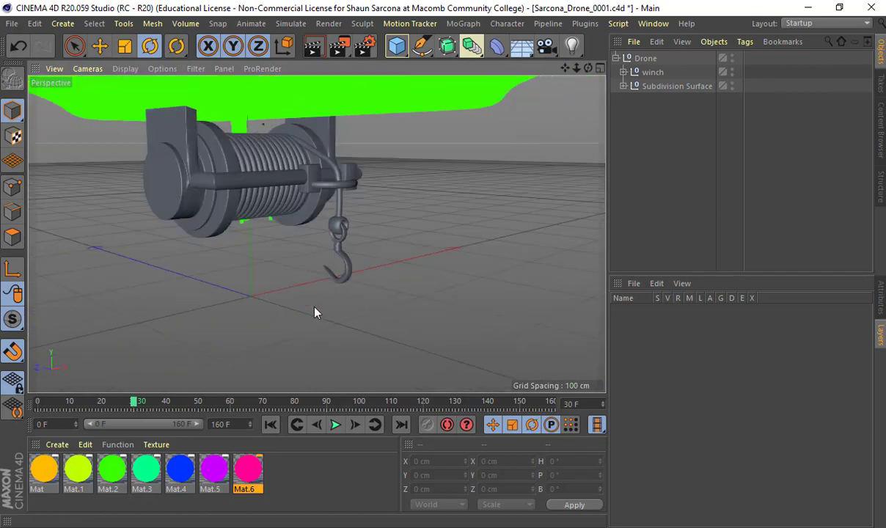
double_click(286, 473)
double_click(286, 472)
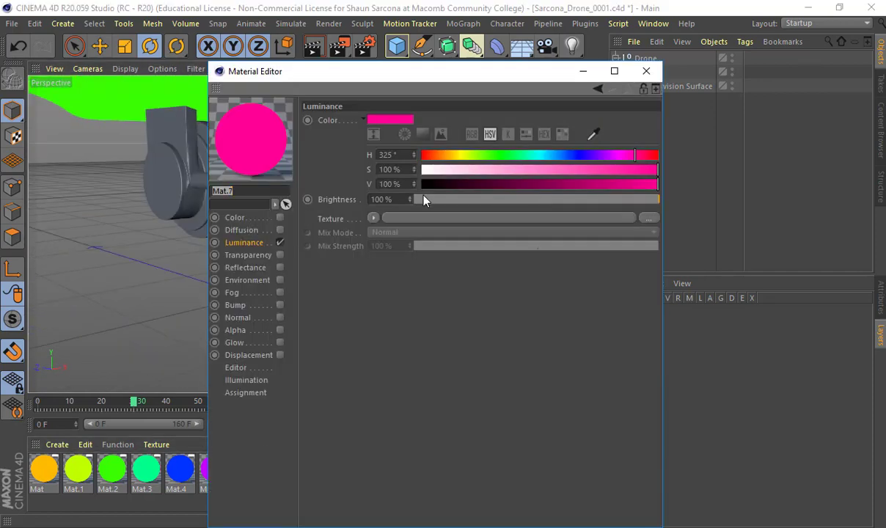
left_click_drag(440, 156, 431, 156)
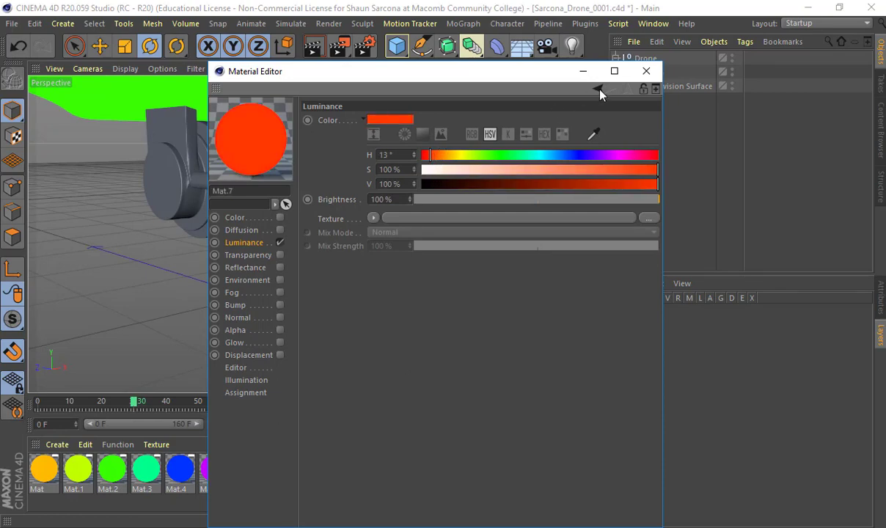
left_click(423, 156)
left_click(647, 71)
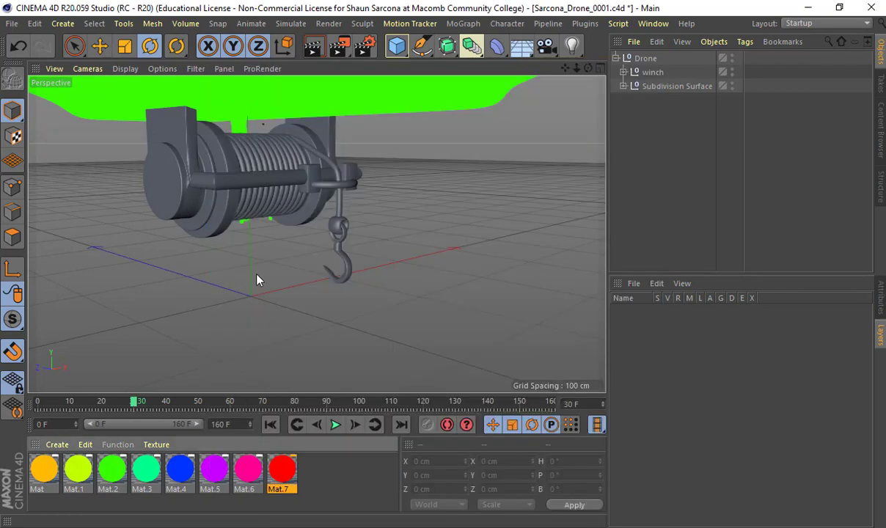
Apply the red Mat.7 material to the winch's side brackets, drum flanges and guide bars
left_click_drag(279, 470, 180, 169)
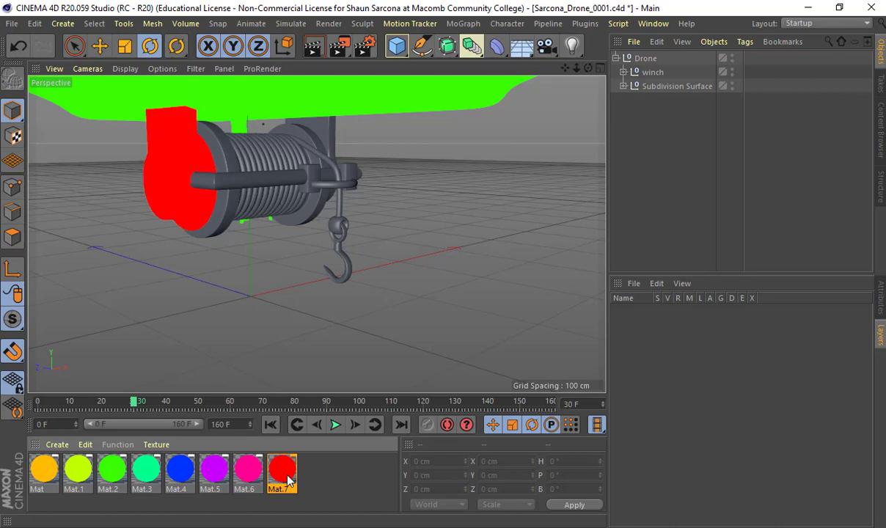
left_click_drag(330, 131, 329, 131)
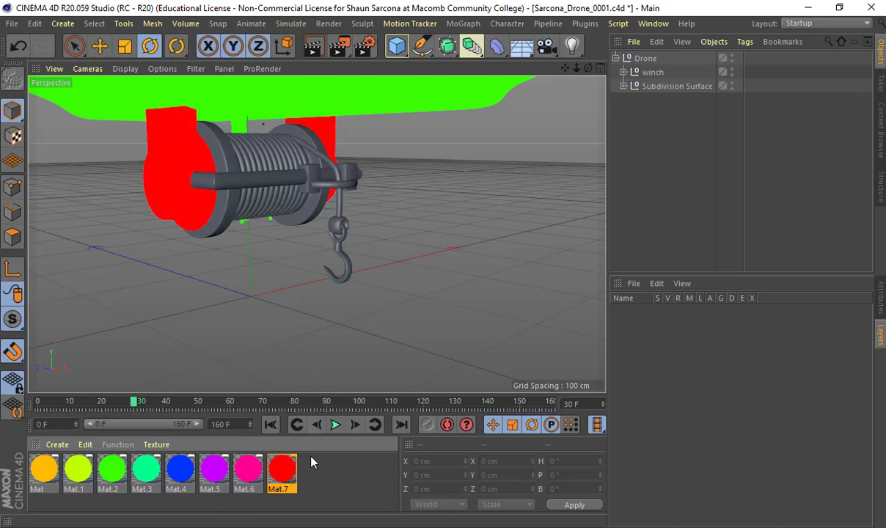
left_click_drag(289, 467, 224, 219)
middle_click_drag(239, 229, 283, 281, "alt")
right_click_drag(283, 280, 362, 246, "alt")
left_click_drag(290, 471, 361, 189)
Apply an orange duplicate of the red material, with luminance hue 29°, to the winch cable
left_click_drag(282, 470, 312, 473)
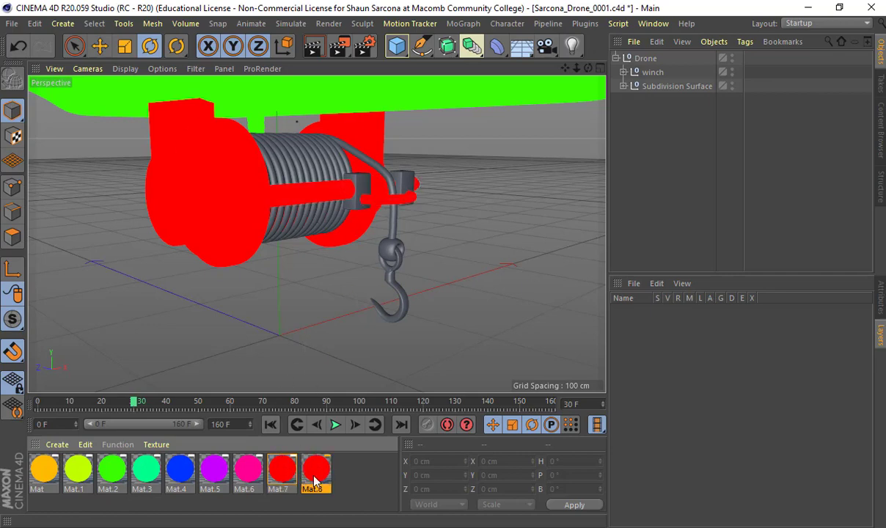
double_click(312, 470)
left_click(442, 156)
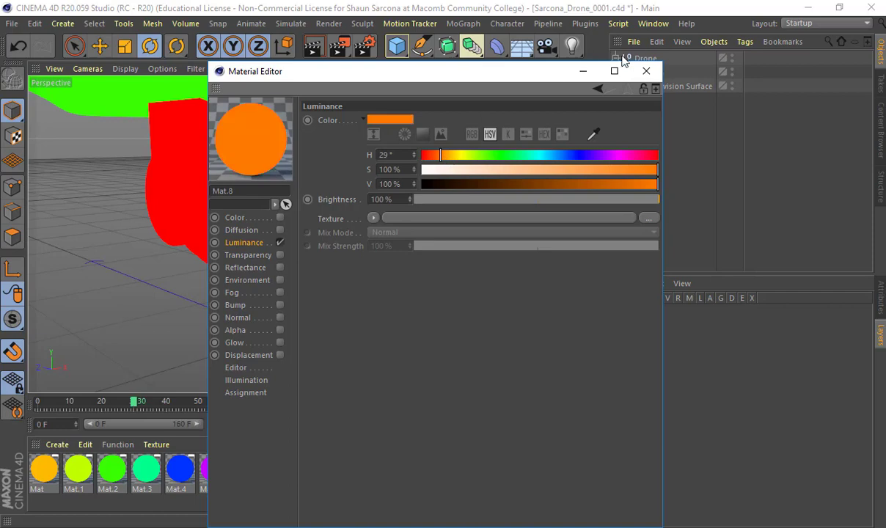
left_click(647, 72)
left_click_drag(313, 484, 315, 196)
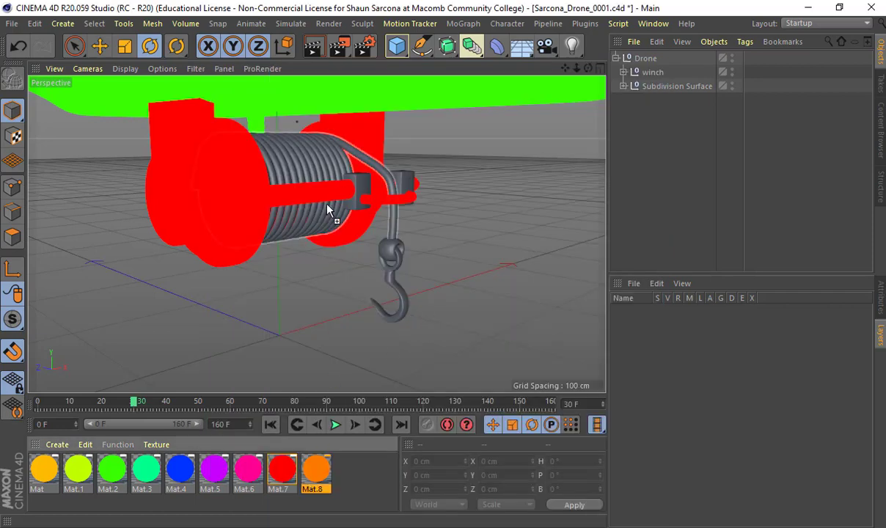
Duplicate the orange Mat.8 material and change the copy's luminance color to yellow
left_click_drag(352, 484, 348, 473, "ctrl")
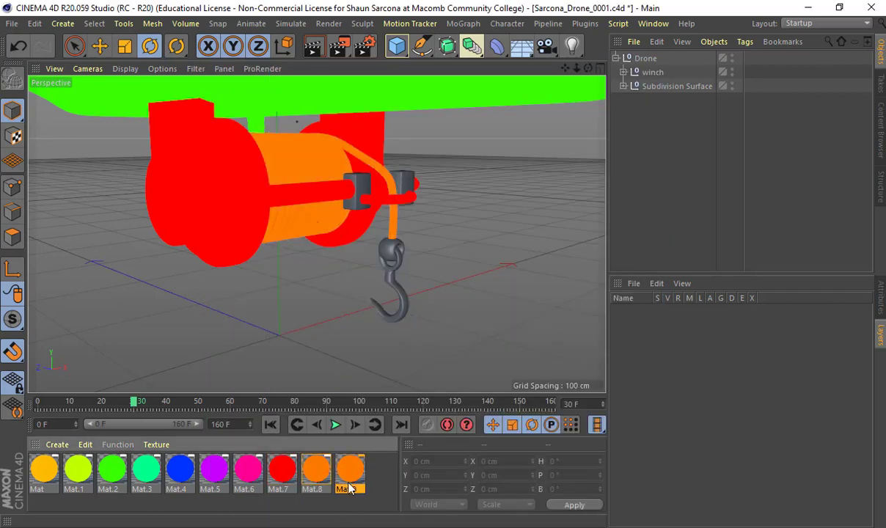
double_click(348, 469)
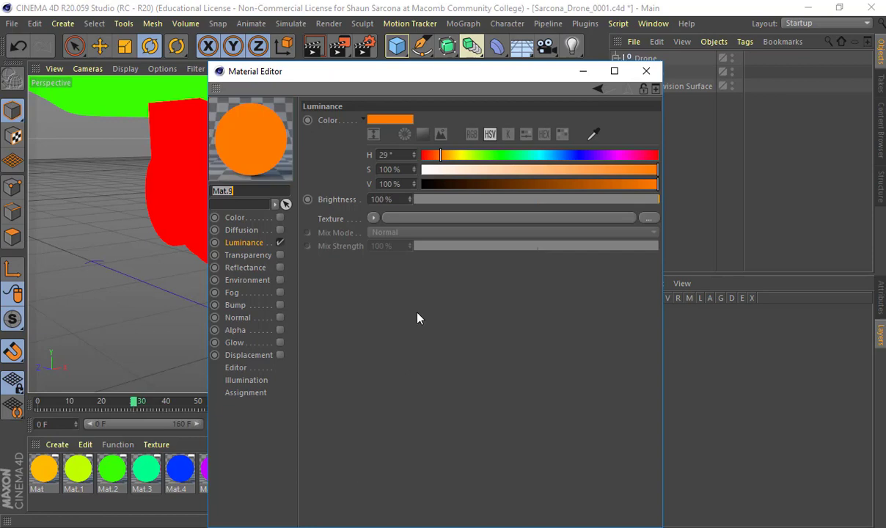
left_click(455, 155)
left_click(640, 77)
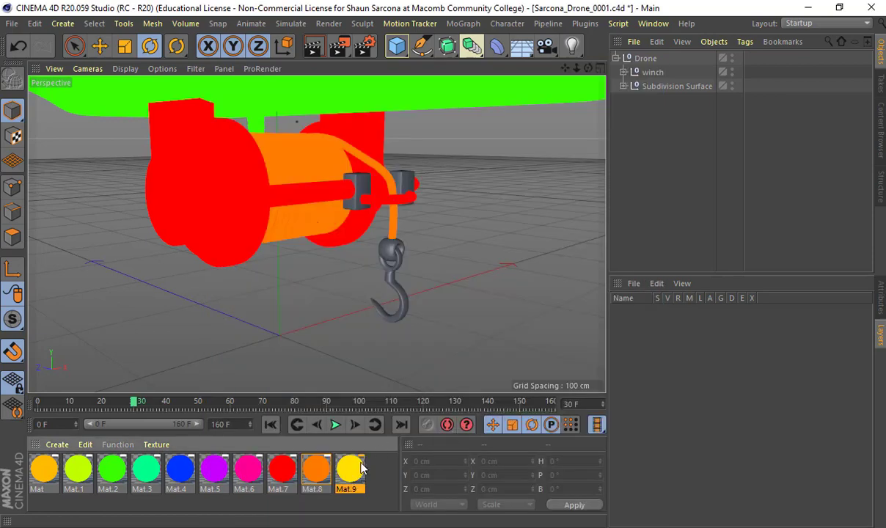
Apply the yellow material to the winch hook and a lime duplicate of it, with luminance hue 78°, to the ball above the hook
left_click_drag(408, 315, 400, 308)
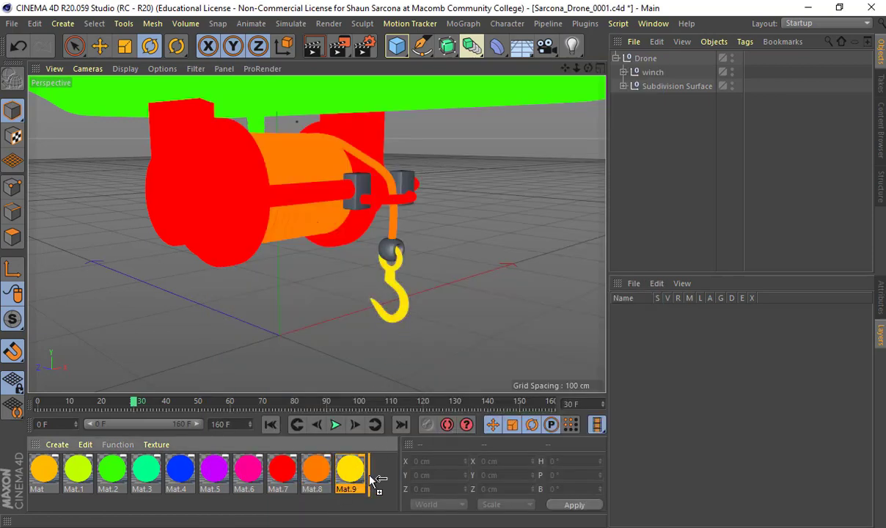
left_click_drag(356, 477, 361, 479, "ctrl")
scroll(105, 503, "down", 1)
double_click(44, 483)
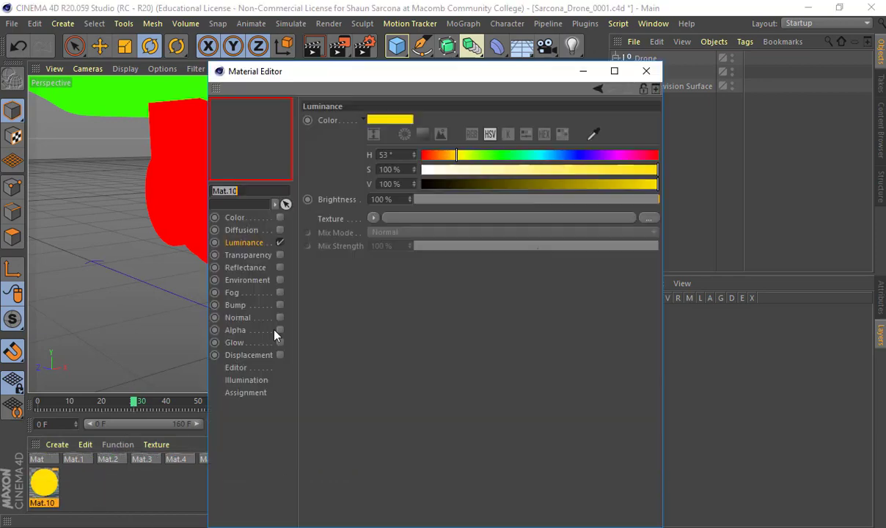
left_click(473, 155)
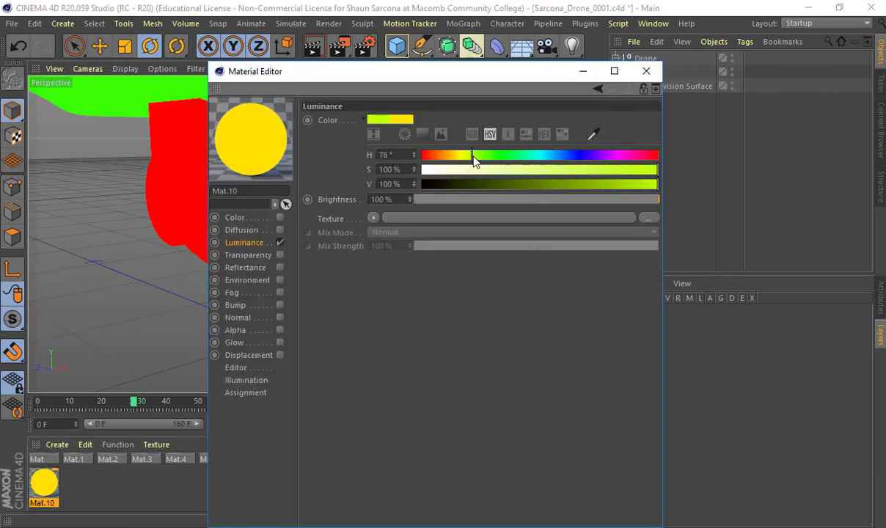
left_click(647, 70)
left_click_drag(51, 473, 391, 250)
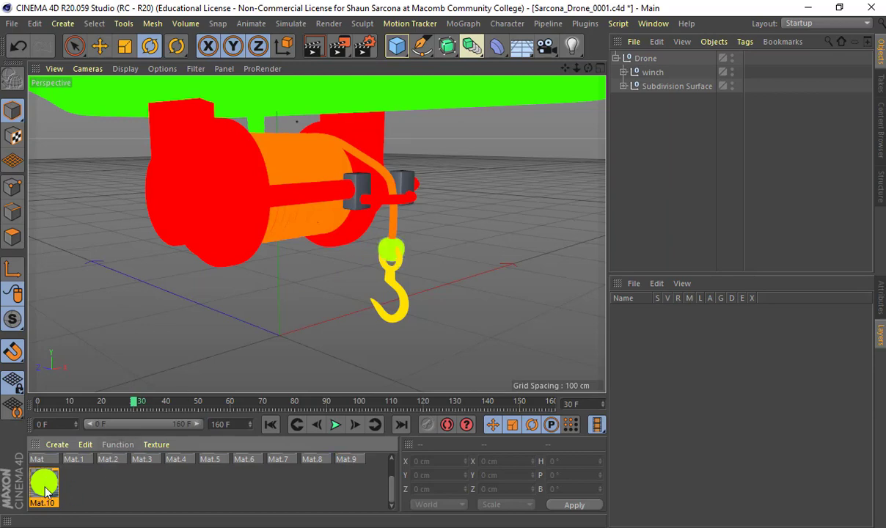
Duplicate the lime Mat.10 material, set the copy's luminance hue to 128° green, and apply it to the blocks on the winch's guide bars
left_click_drag(46, 487, 79, 486, "ctrl")
double_click(79, 487)
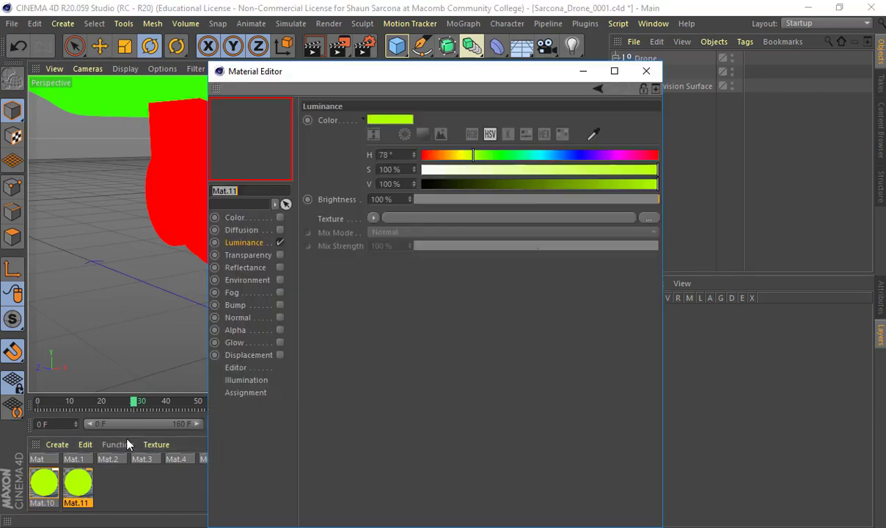
left_click(497, 156)
left_click(645, 71)
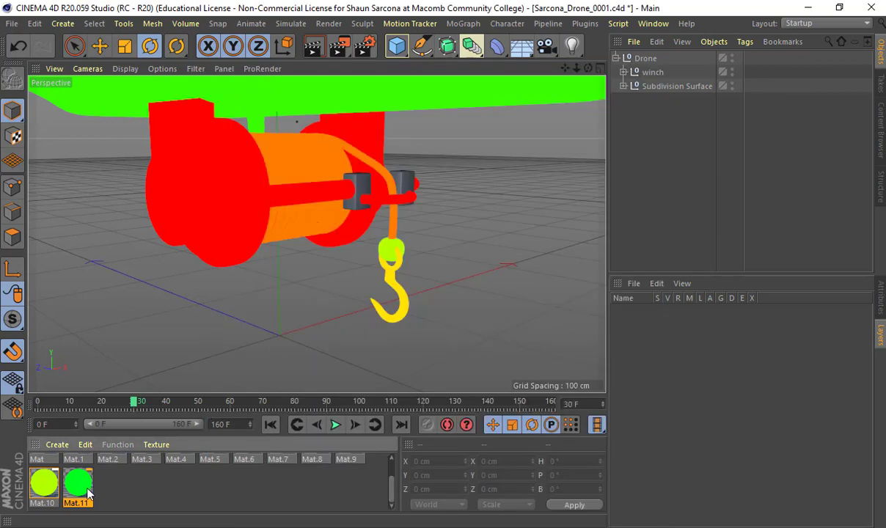
left_click_drag(86, 495, 411, 183)
scroll(478, 183, "down", 10)
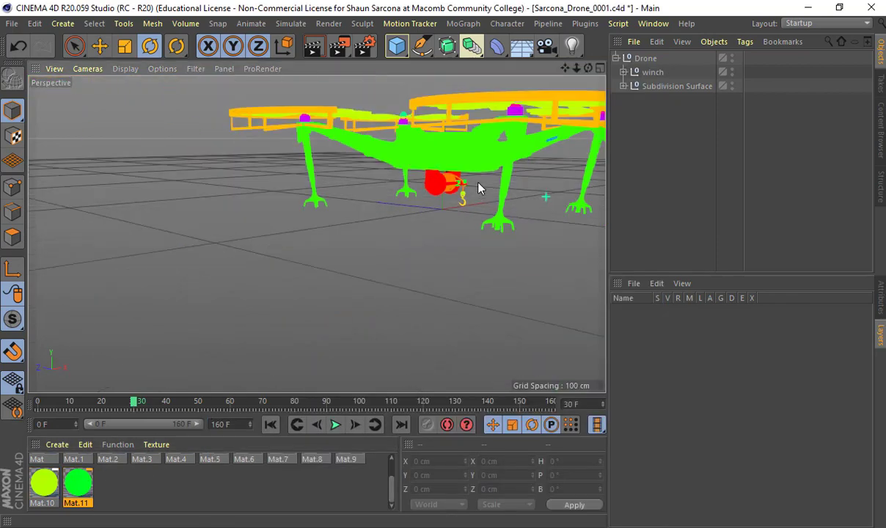
Duplicate the green Mat.11 material and change the copy's luminance color to blue
left_click_drag(415, 277, 472, 267, "alt")
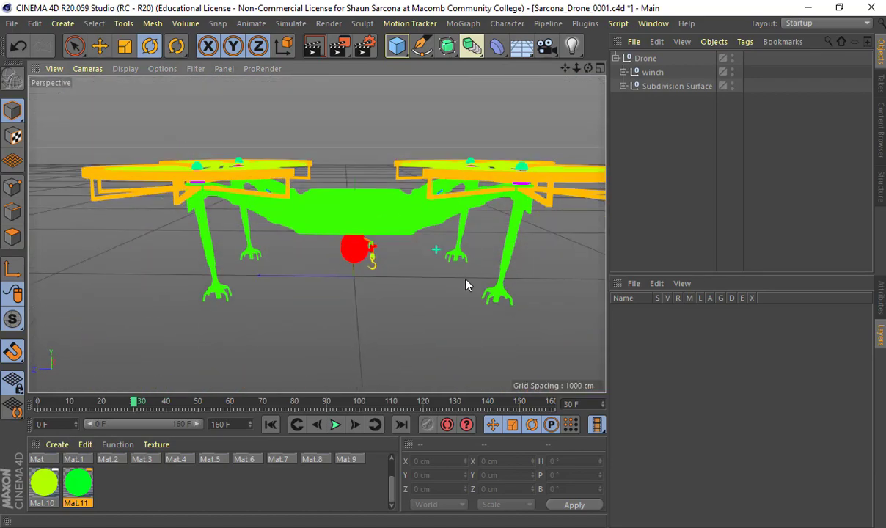
double_click(105, 481)
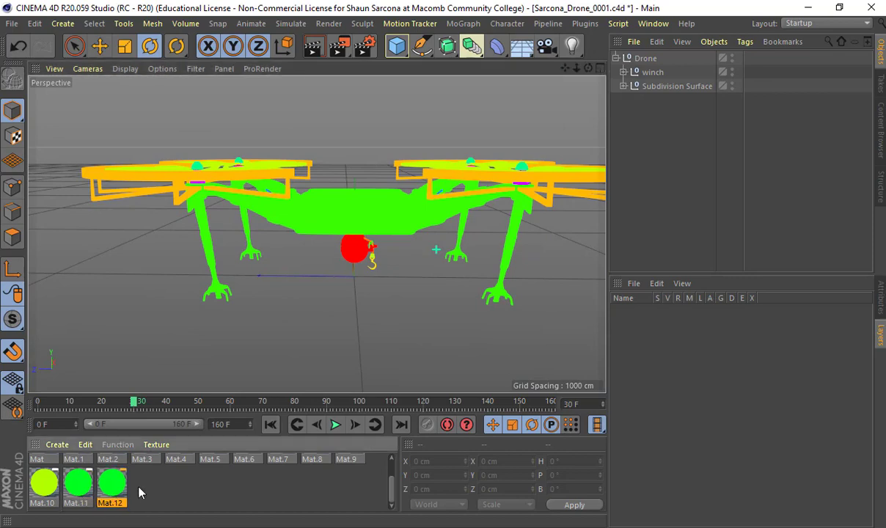
double_click(114, 488)
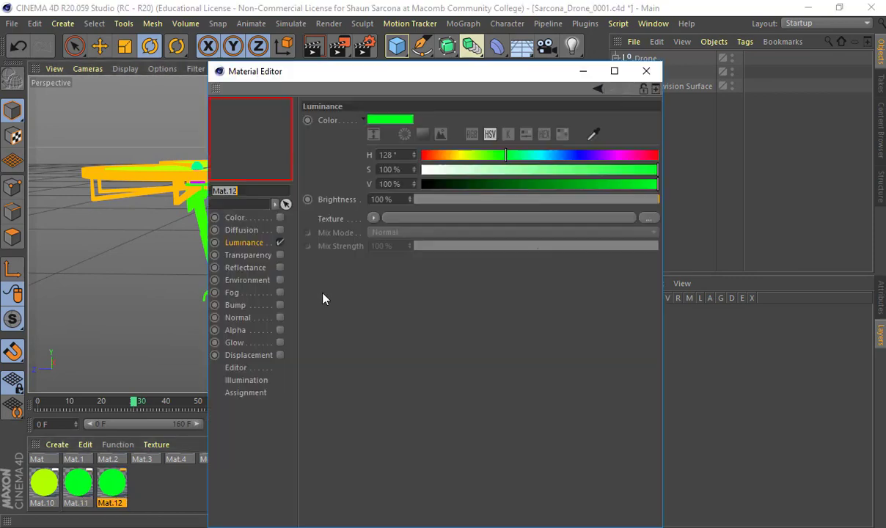
left_click(582, 154)
left_click(645, 72)
Select the drone's green body and leg mesh and switch to the Front view
middle_click_drag(176, 223, 297, 212, "alt")
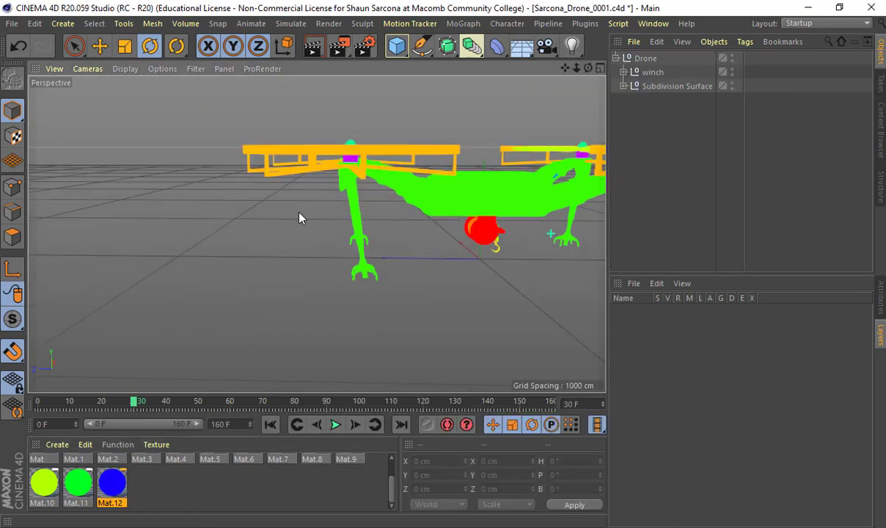
right_click_drag(298, 212, 396, 207, "alt")
left_click(438, 213)
left_click(439, 218)
middle_click(352, 193)
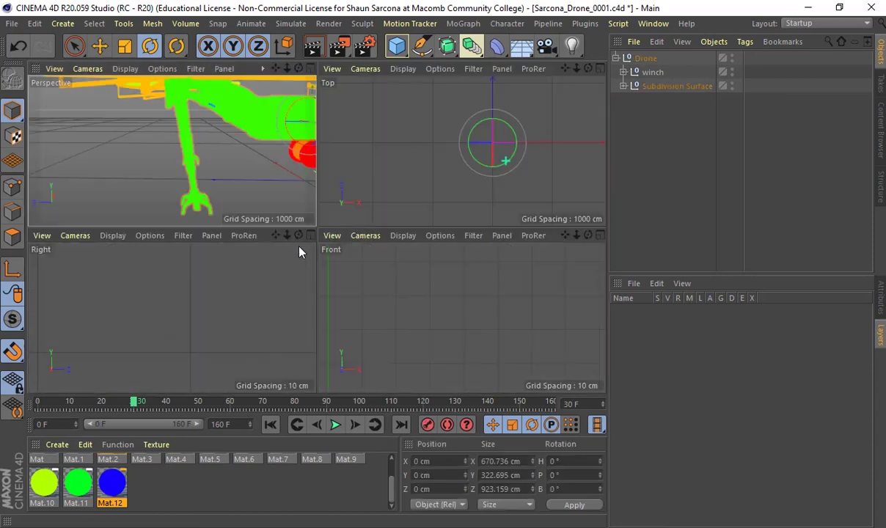
middle_click(371, 283)
scroll(373, 255, "down", 12)
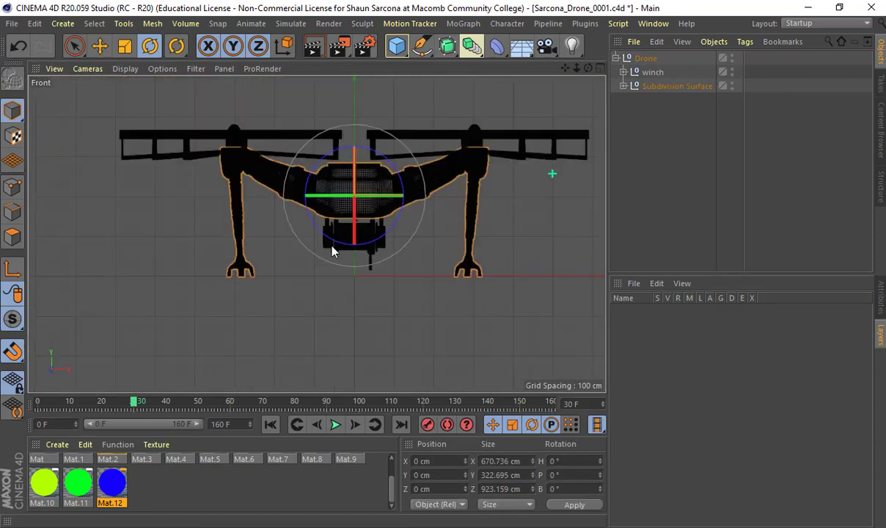
Select a narrow band of polygons around the lower leg with Rectangle Selection in polygon mode
middle_click_drag(241, 251, 282, 276, "alt")
right_click_drag(283, 276, 370, 269, "alt")
scroll(371, 273, "up", 8)
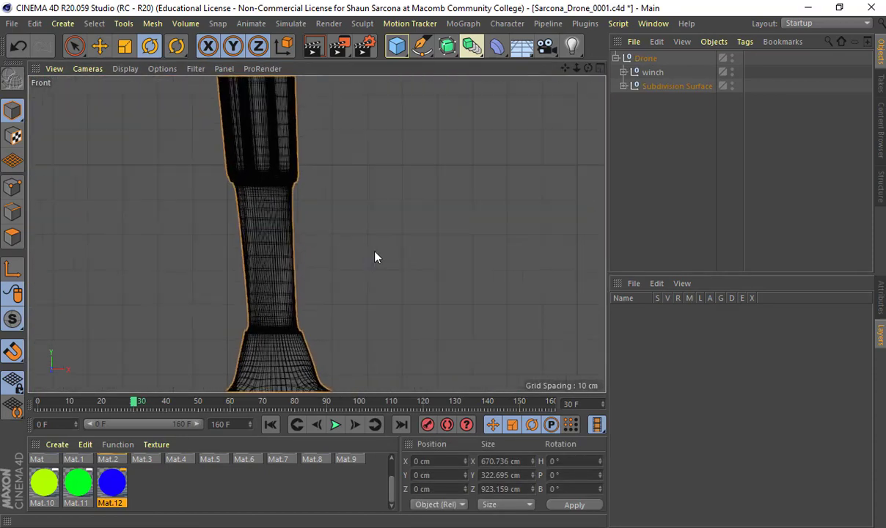
left_click(12, 236)
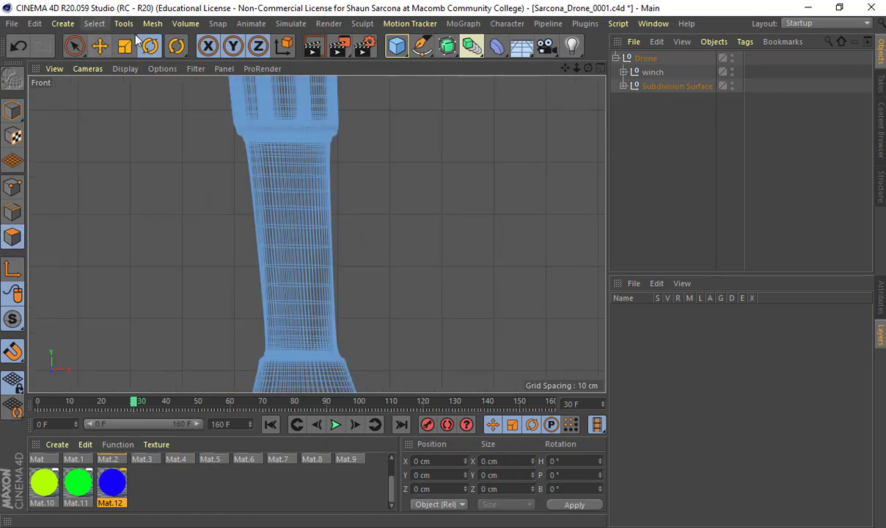
left_click_drag(74, 46, 132, 90)
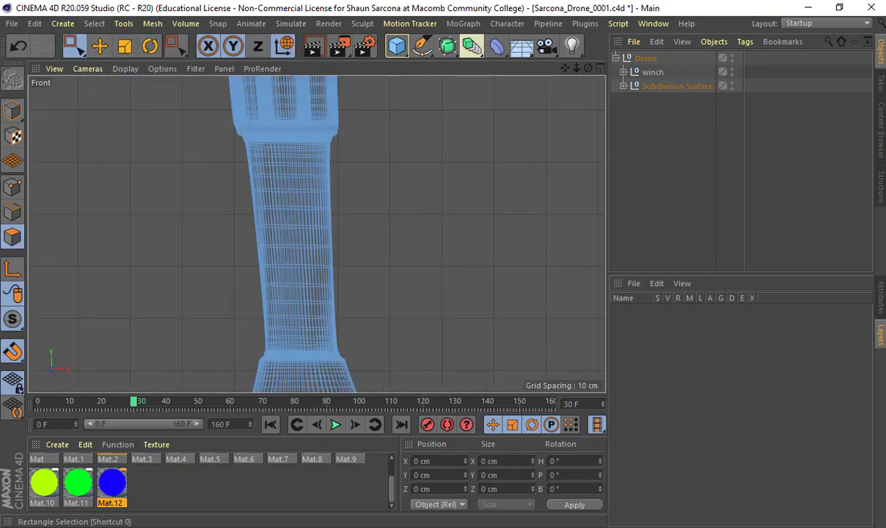
left_click(881, 296)
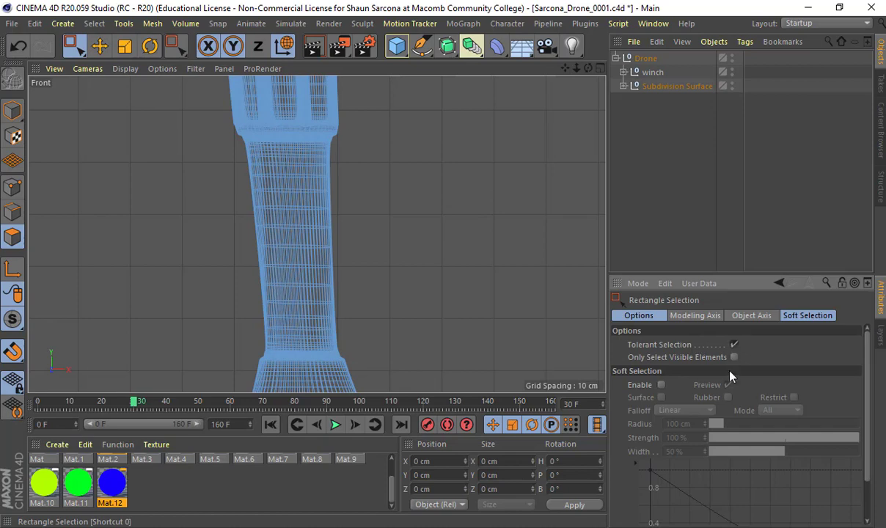
left_click_drag(247, 231, 358, 239)
scroll(464, 270, "down", 4)
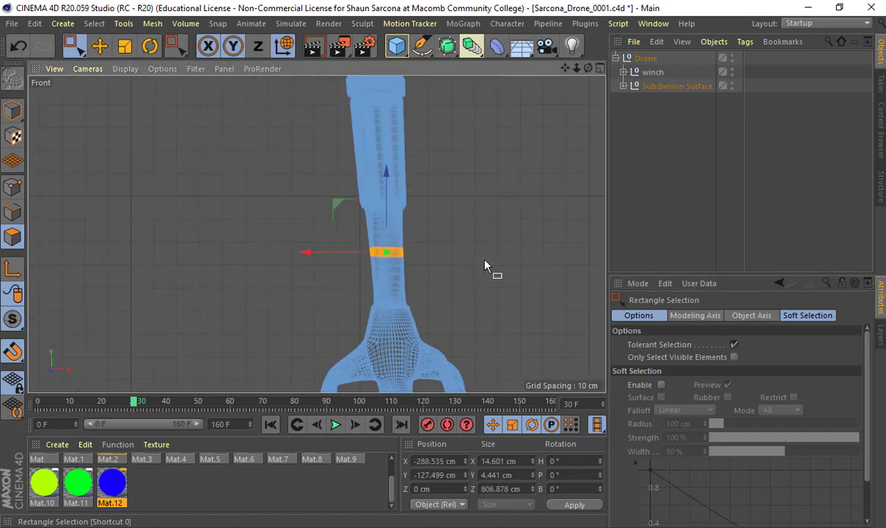
Add the matching band of polygons on the opposite lower leg to the selection
middle_click_drag(485, 265, 134, 253, "alt")
middle_click_drag(587, 266, 355, 291, "alt")
scroll(376, 293, "down", 4)
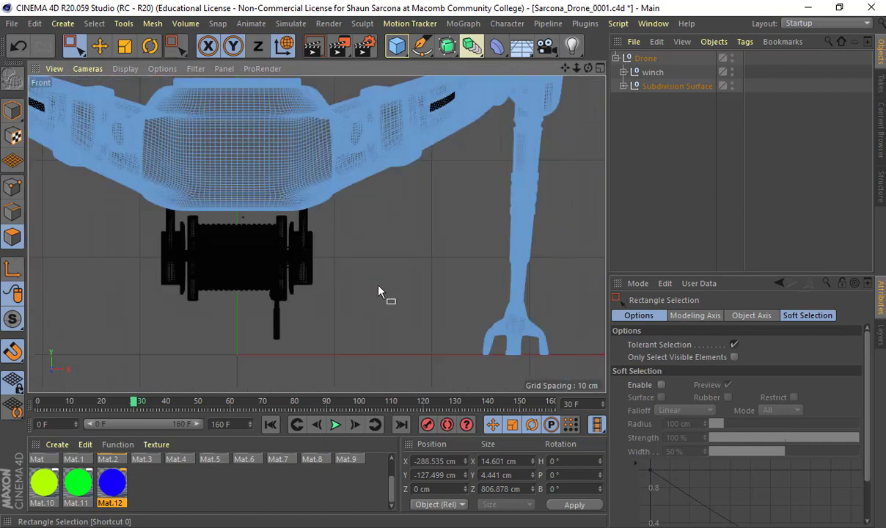
scroll(523, 287, "up", 5)
scroll(521, 286, "up", 5)
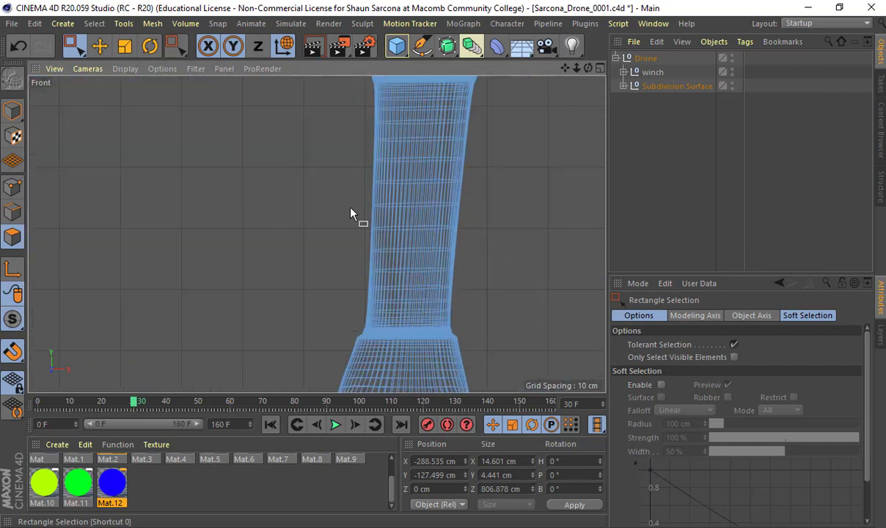
middle_click_drag(351, 208, 604, 225, "alt")
scroll(475, 238, "down", 5)
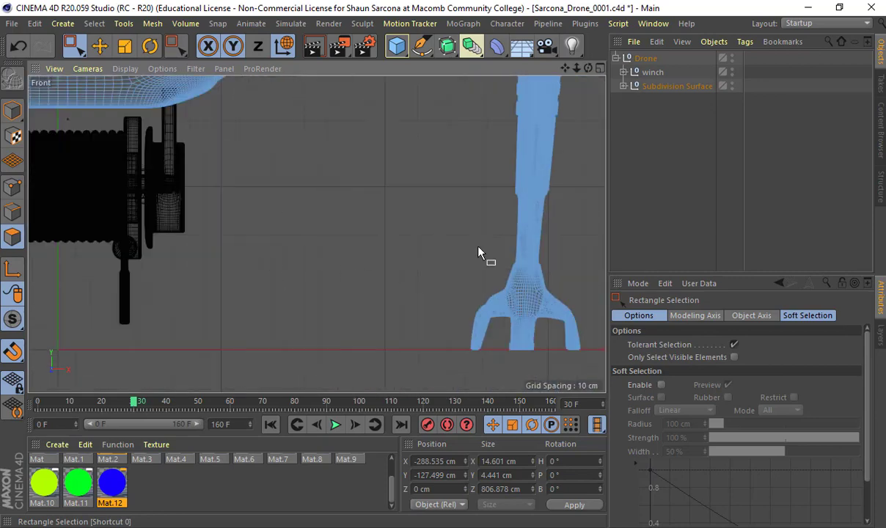
middle_click_drag(479, 247, 472, 250, "alt")
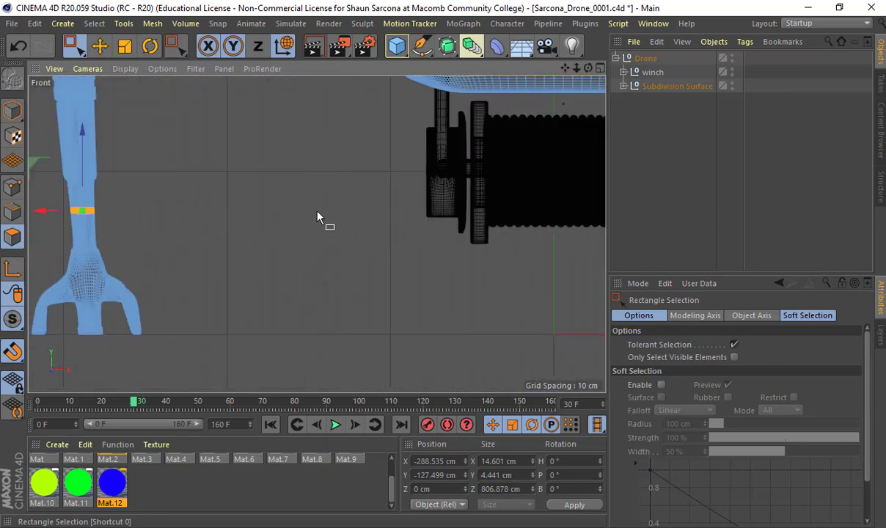
middle_click_drag(463, 210, 246, 213, "alt")
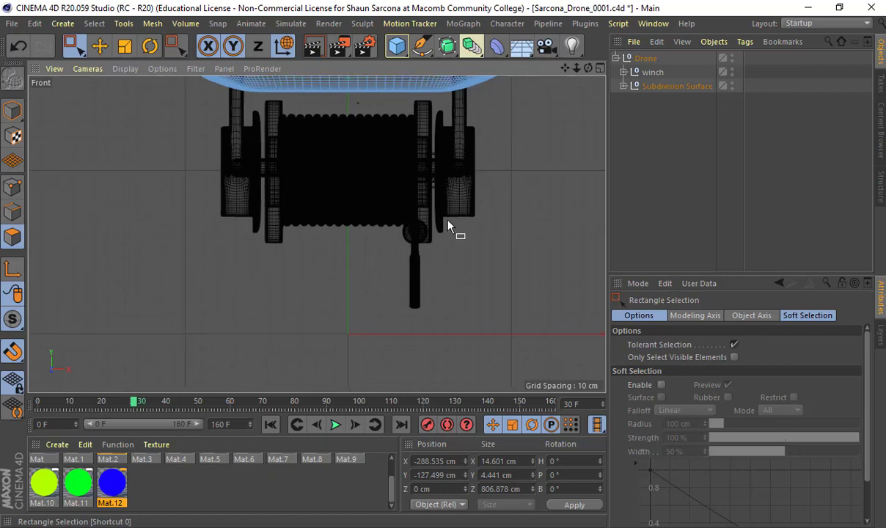
middle_click_drag(518, 221, 380, 222, "alt")
middle_click_drag(470, 232, 438, 237, "alt")
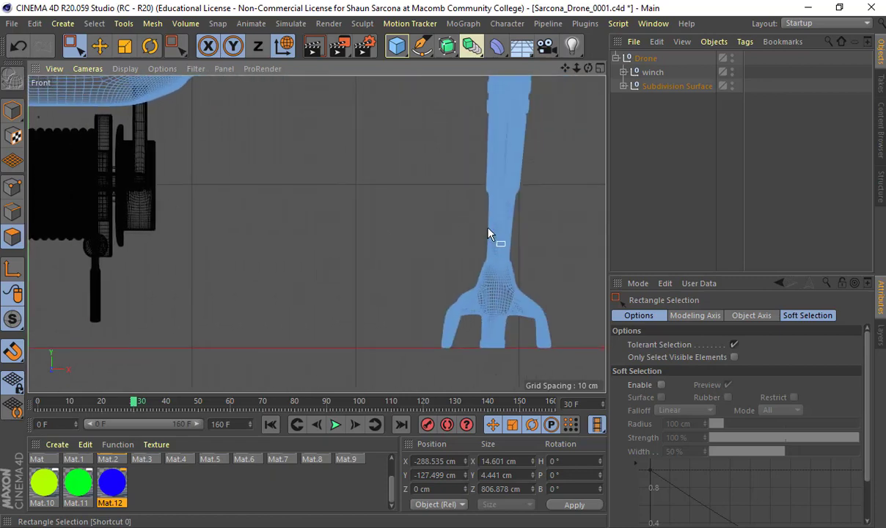
scroll(489, 231, "up", 5)
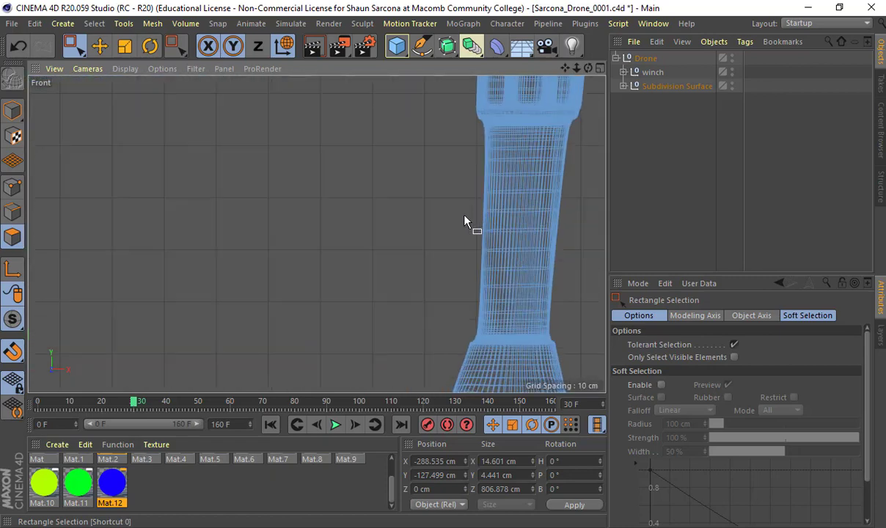
left_click_drag(465, 215, 583, 214)
scroll(455, 244, "down", 3)
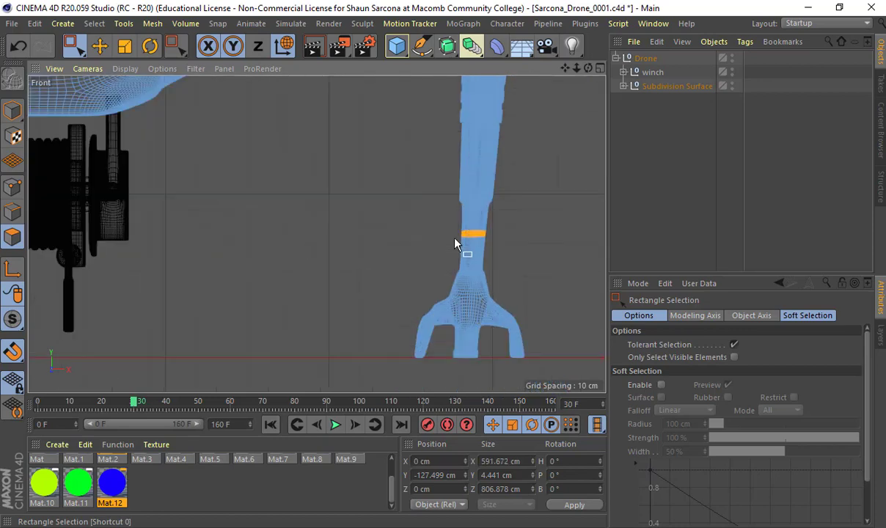
Apply the blue Mat.12 material to the selected leg bands, return to the Perspective view in model mode, and deselect the mesh
scroll(455, 244, "down", 3)
scroll(330, 273, "up", 5)
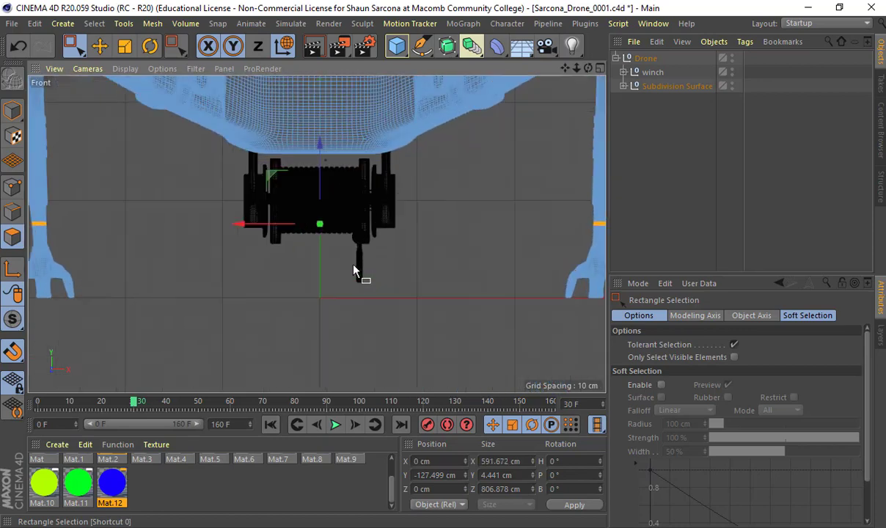
scroll(490, 251, "up", 1)
middle_click_drag(354, 270, 598, 240, "alt")
scroll(250, 240, "up", 4)
middle_click_drag(171, 224, 423, 263, "alt")
scroll(455, 265, "up", 2)
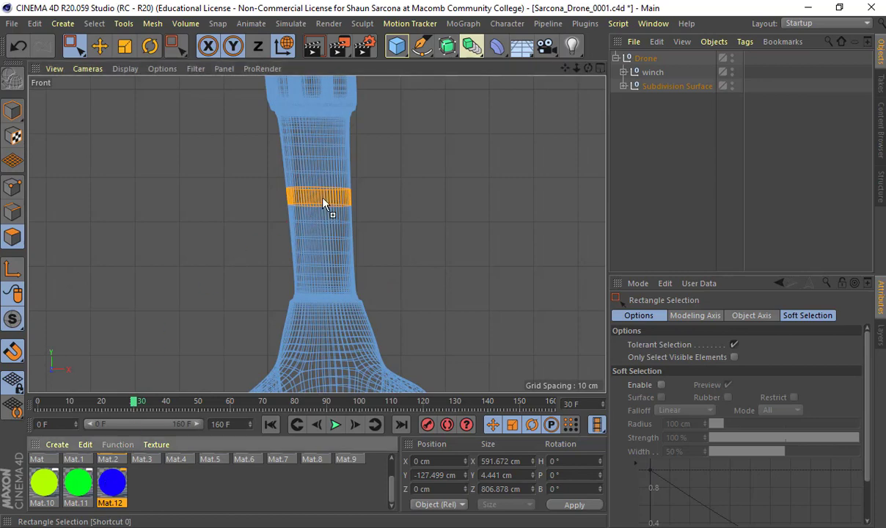
middle_click(256, 201)
middle_click(201, 137)
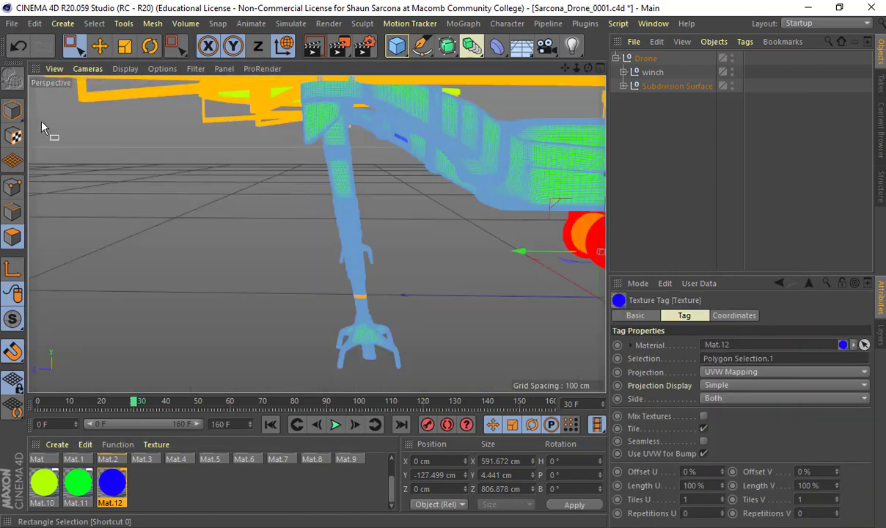
left_click(13, 111)
left_click(103, 160)
Examine the colored drone from several angles to check the materials on its rotors, body, legs and winch
scroll(360, 269, "down", 4)
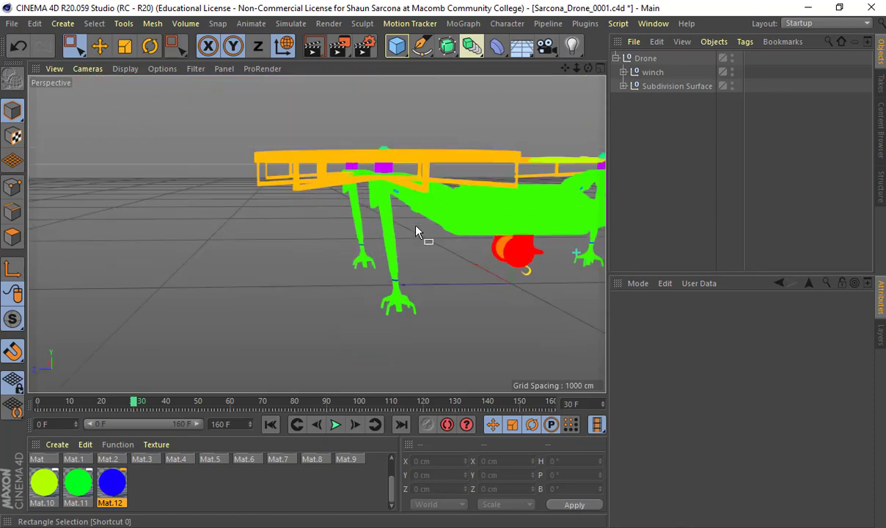
left_click_drag(416, 232, 296, 255, "alt")
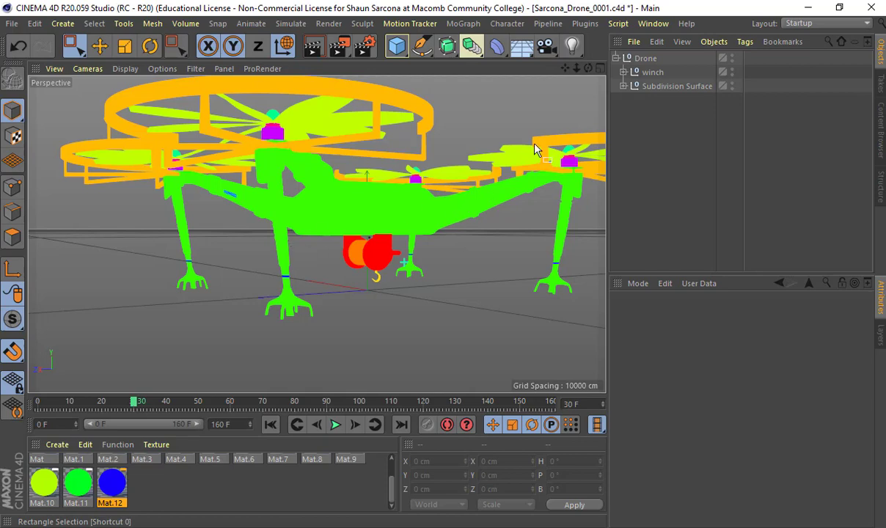
left_click_drag(396, 250, 401, 268, "alt")
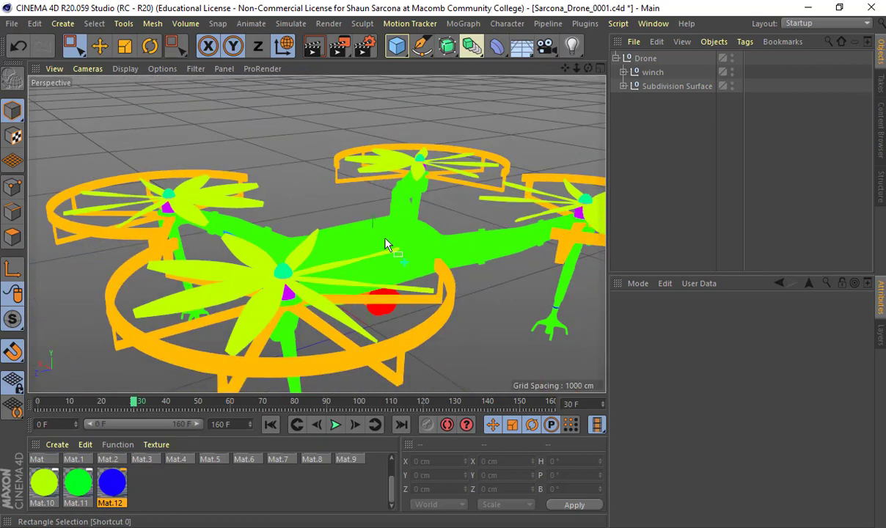
scroll(220, 477, "up", 2)
scroll(221, 484, "down", 2)
scroll(220, 484, "up", 2)
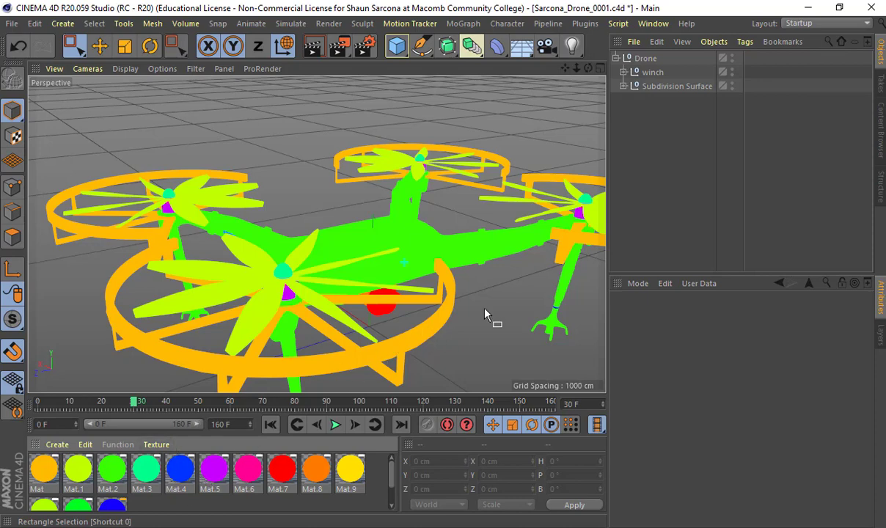
left_click_drag(476, 275, 490, 264, "alt")
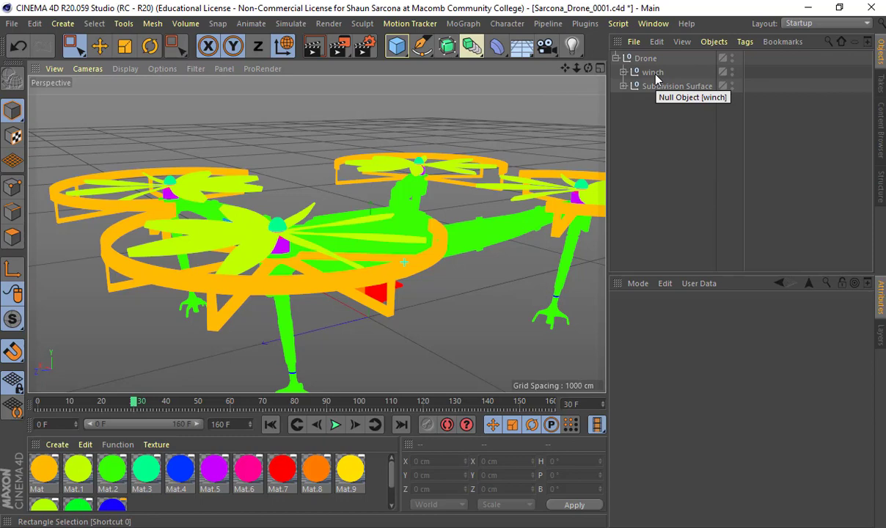
scroll(449, 172, "down", 4)
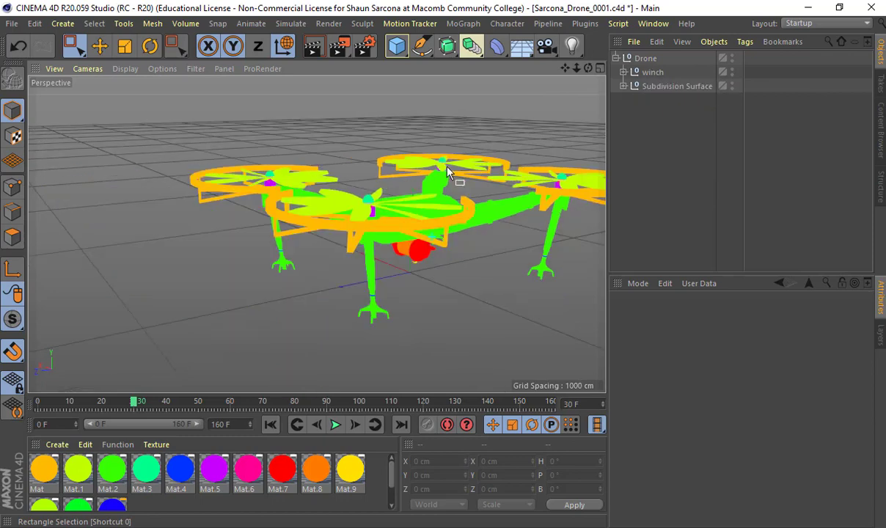
Select the Drone null and collapse its hierarchy for animating the whole drone
left_click_drag(447, 172, 460, 198, "alt")
middle_click_drag(459, 198, 375, 224, "alt")
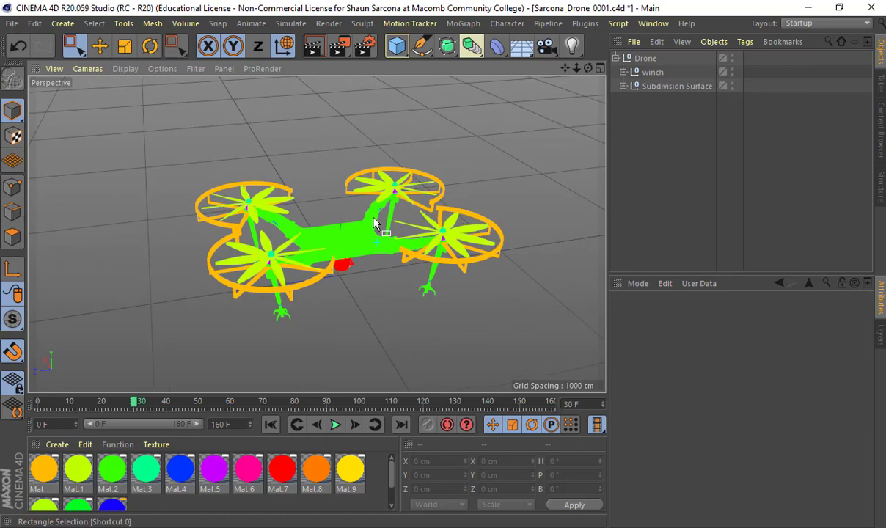
left_click(651, 58)
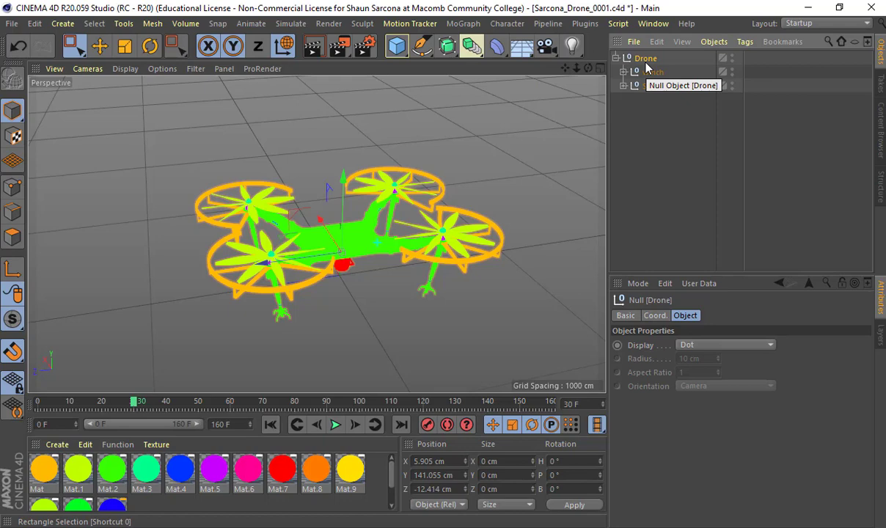
left_click(617, 58)
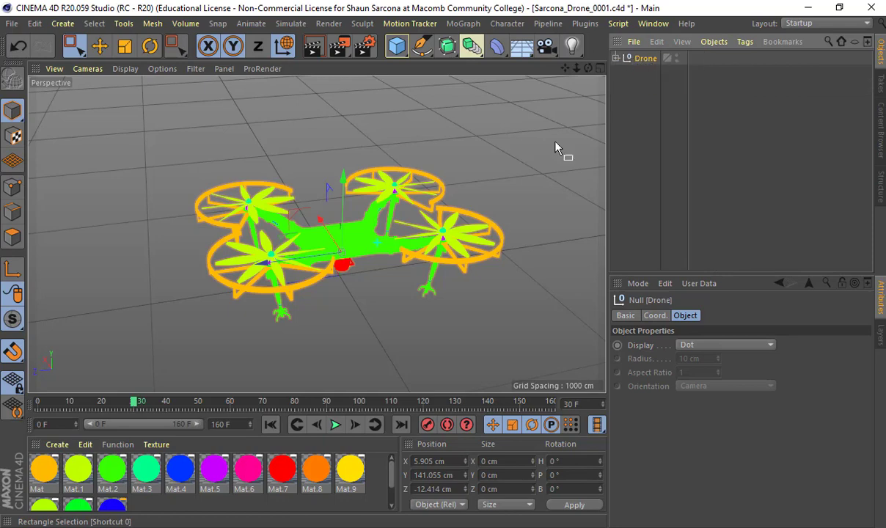
left_click_drag(556, 145, 381, 349, "alt")
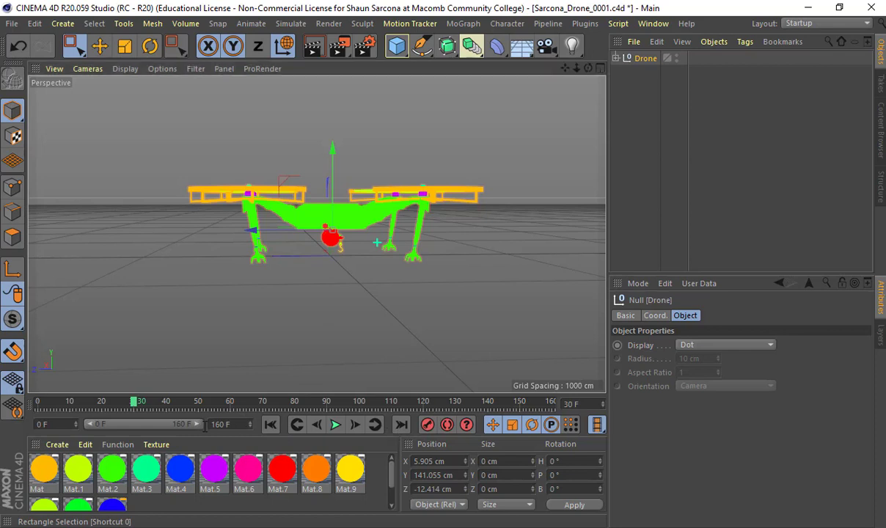
Extend the animation's end to frame 180
left_click(206, 425)
type("180")
key("Return")
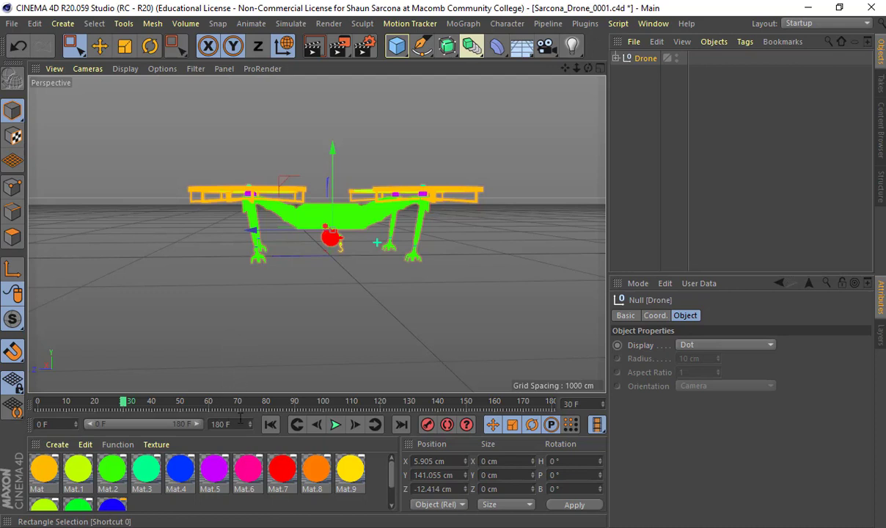
double_click(239, 424)
Record position and rotation keyframes for the Drone null at frame 60
left_click_drag(79, 407, 211, 419)
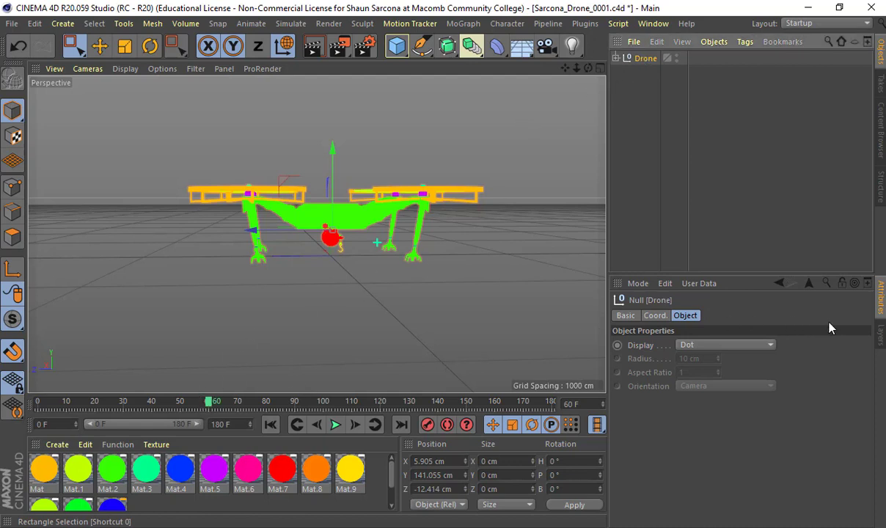
left_click(655, 316)
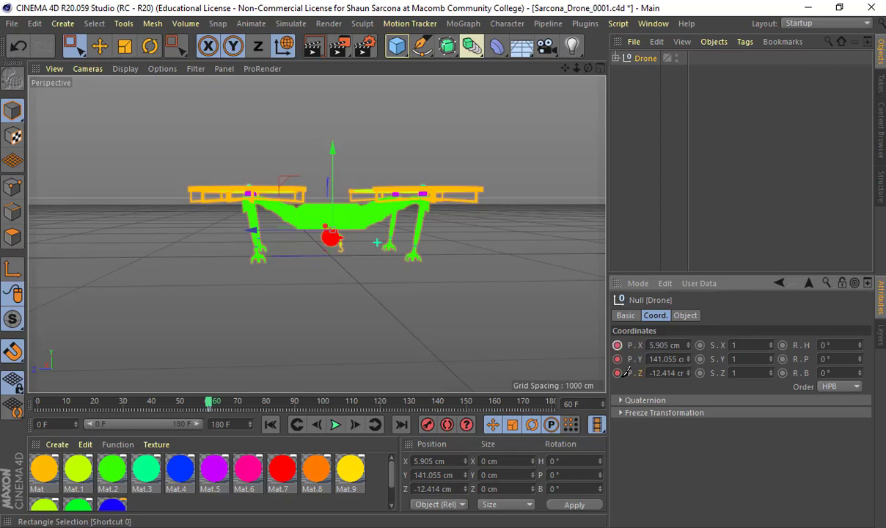
left_click_drag(783, 345, 783, 373)
At frame 120, raise the Drone null to about 481 cm in Y and keyframe the pose
left_click(381, 402)
middle_click_drag(386, 304, 377, 386, "alt")
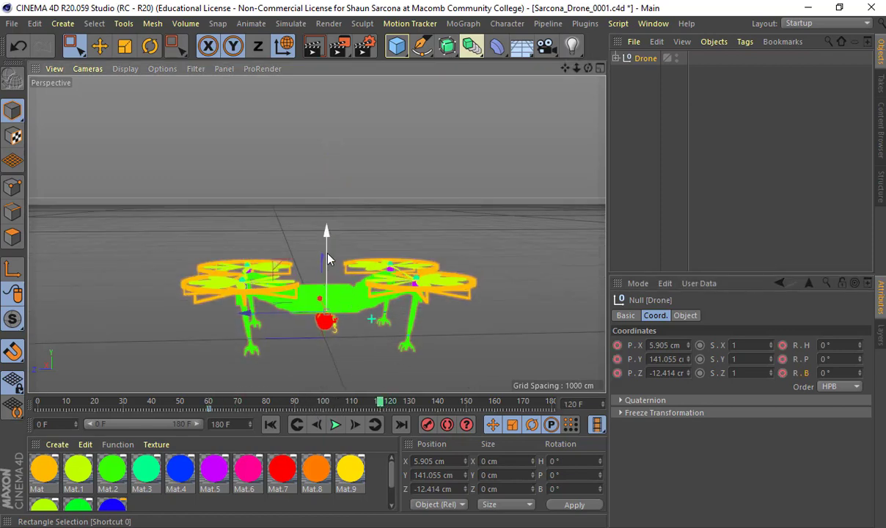
left_click_drag(328, 257, 331, 190)
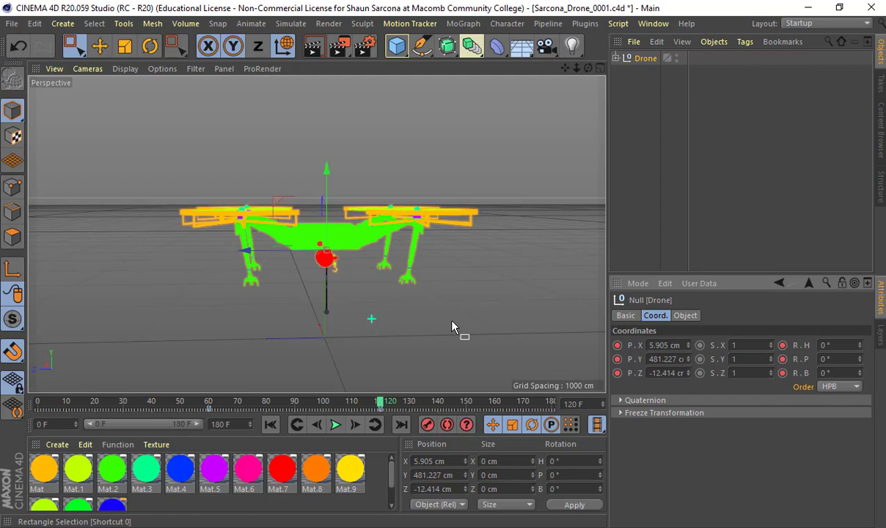
At frame 180, raise the Drone null vertically to about 1229 cm in Y
left_click_drag(381, 402, 556, 410)
left_click_drag(325, 168, 328, 33)
middle_click_drag(366, 250, 377, 352, "alt")
right_click_drag(377, 352, 352, 256, "alt")
scroll(353, 260, "up", 3)
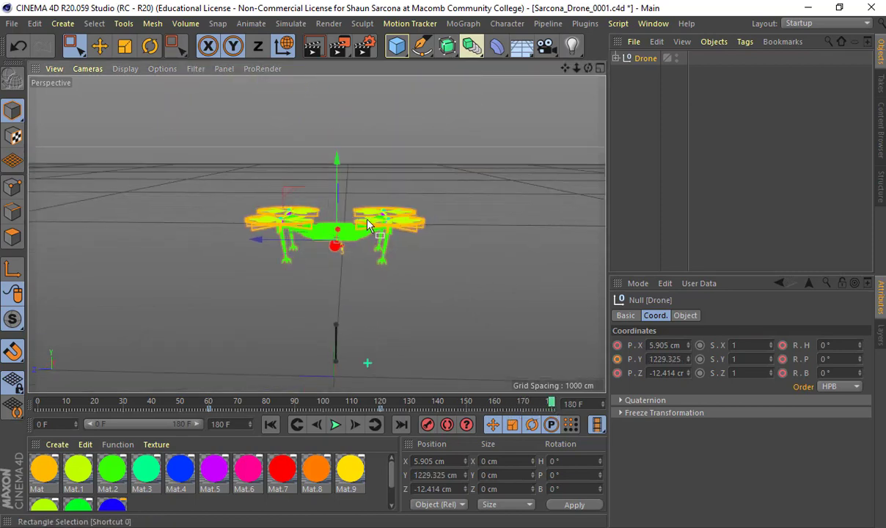
Tilt the drone to about 18.7° pitch and -9.2° heading, and move it to about -398 cm in Z
key("r")
left_click_drag(371, 258, 376, 233)
key("e")
left_click_drag(299, 248, 349, 248)
left_click_drag(412, 252, 645, 337, "alt")
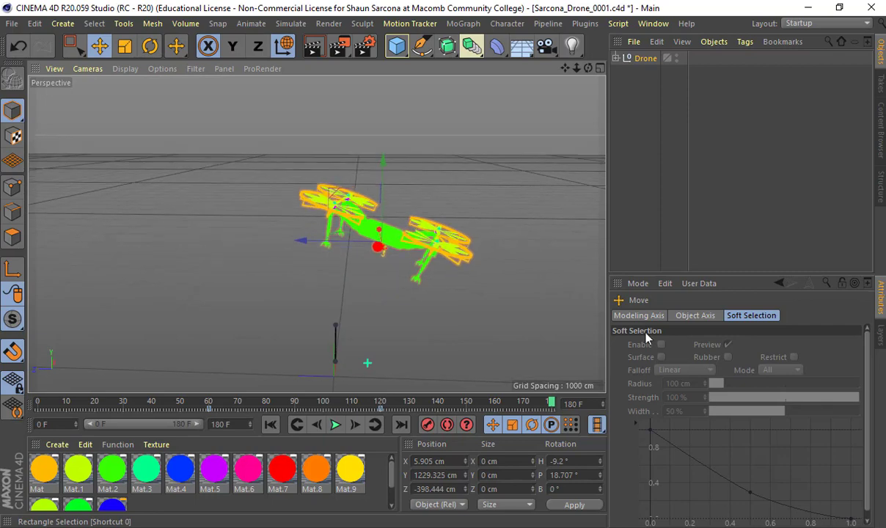
left_click(689, 316)
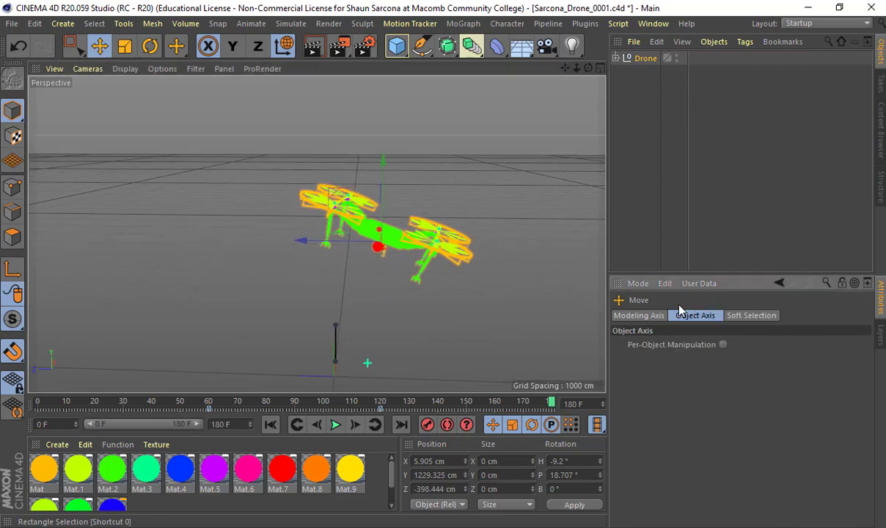
Keyframe the Drone's X, Y and Z position and its H, P and B rotation at frame 180
left_click(637, 59)
left_click_drag(625, 369, 622, 373)
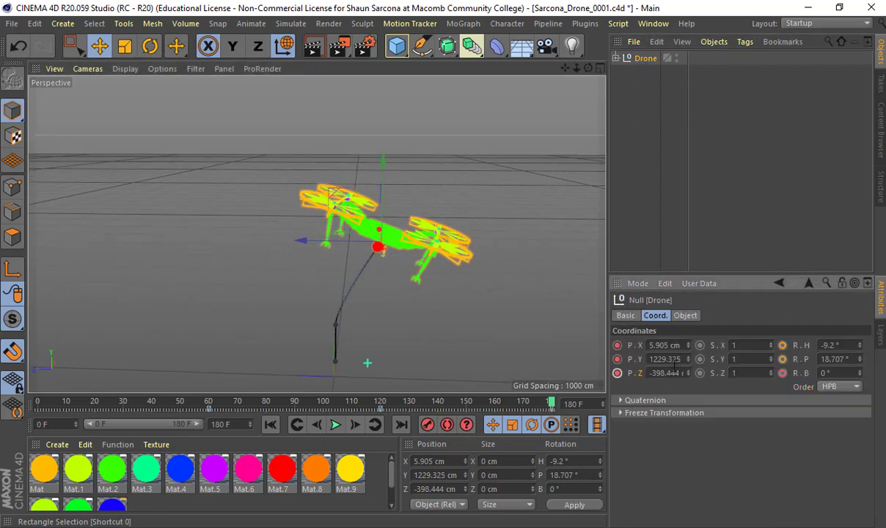
left_click_drag(783, 346, 787, 372)
Keyframe the Drone's level rotation at frame 70, and pitch it to about -6° with a rotation keyframe at frame 90
left_click_drag(428, 332, 477, 316, "alt")
left_click_drag(544, 406, 238, 408)
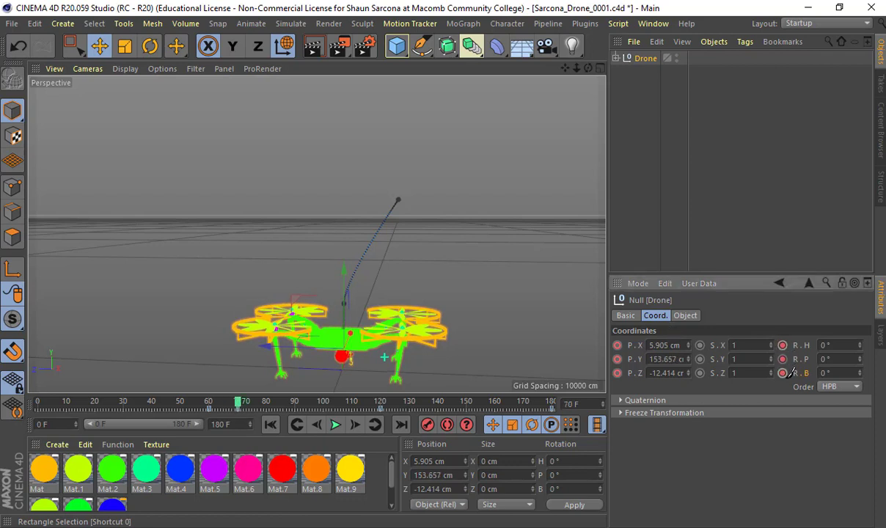
left_click(279, 408)
left_click_drag(281, 408, 297, 408)
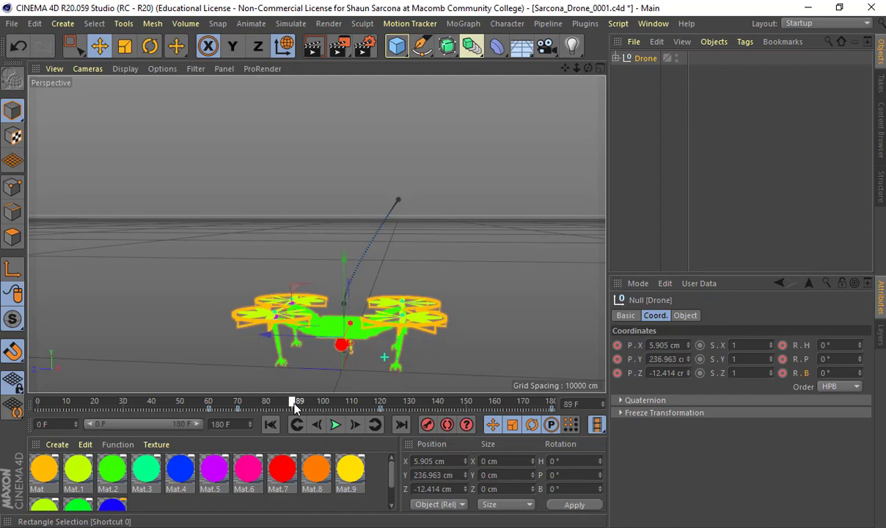
key("r")
left_click_drag(370, 297, 441, 268)
left_click_drag(364, 294, 346, 277)
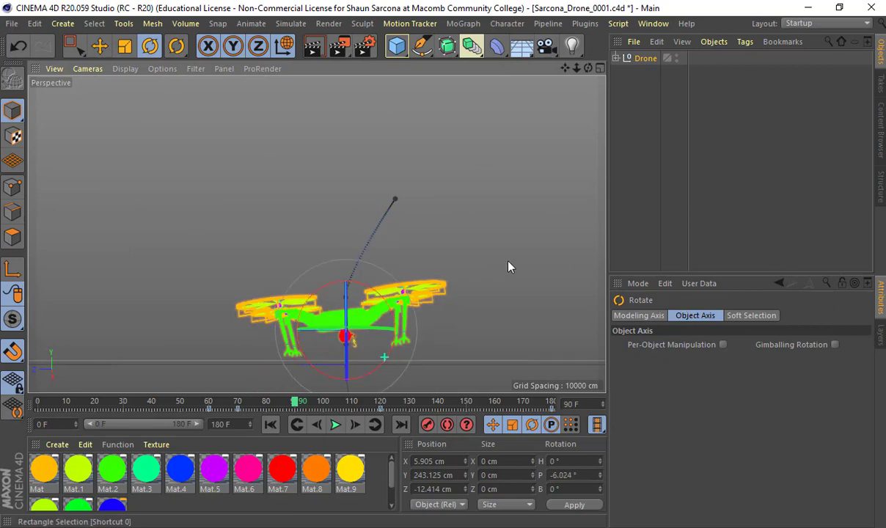
left_click(641, 60)
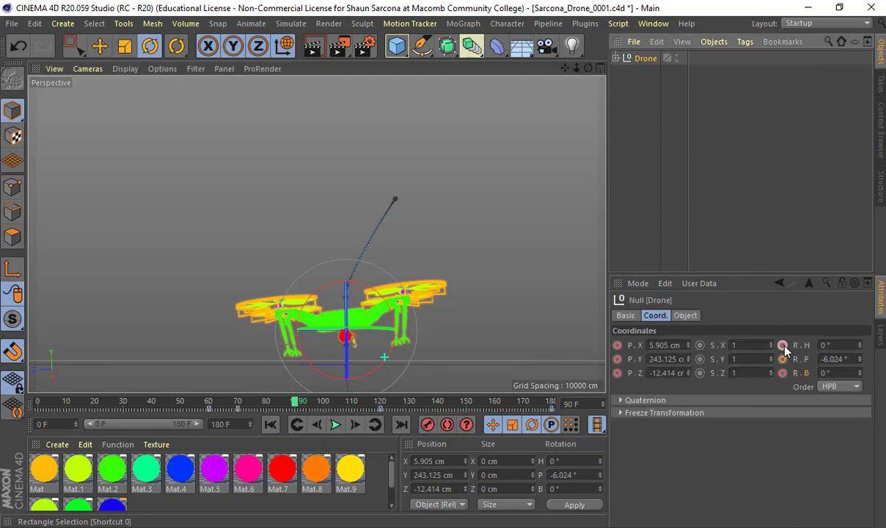
Pitch the Drone to about 14° at frame 106 and keyframe its rotation there
left_click(342, 402)
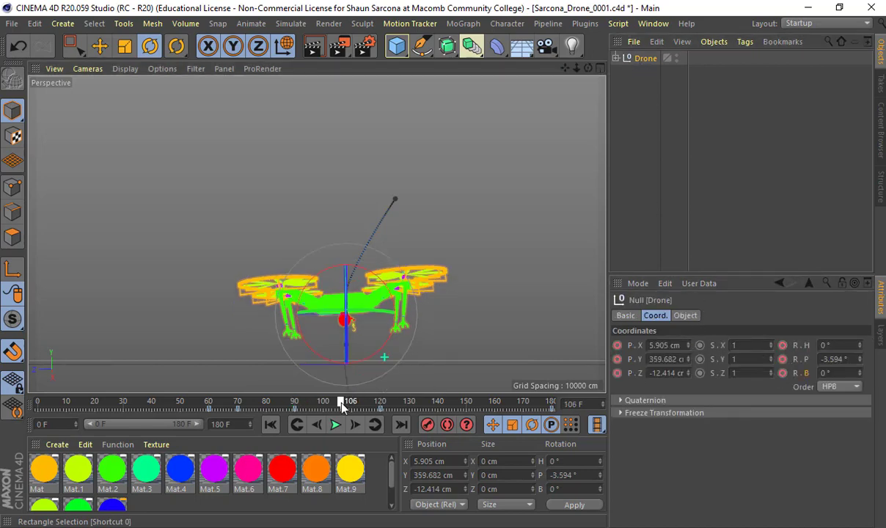
left_click_drag(393, 295, 399, 316)
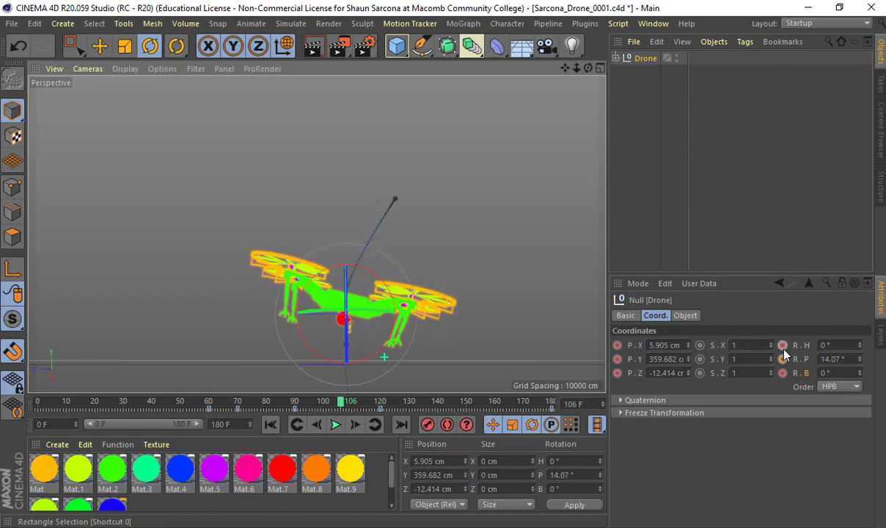
Play the animation from frame 0 to review the Drone's takeoff and tilting, and stop playback near the end
left_click_drag(495, 267, 460, 277, "alt")
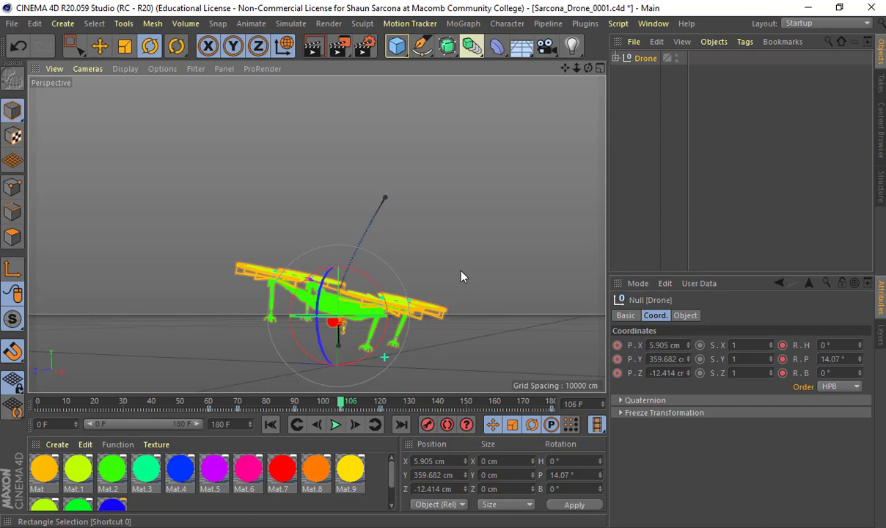
left_click_drag(194, 402, 36, 402)
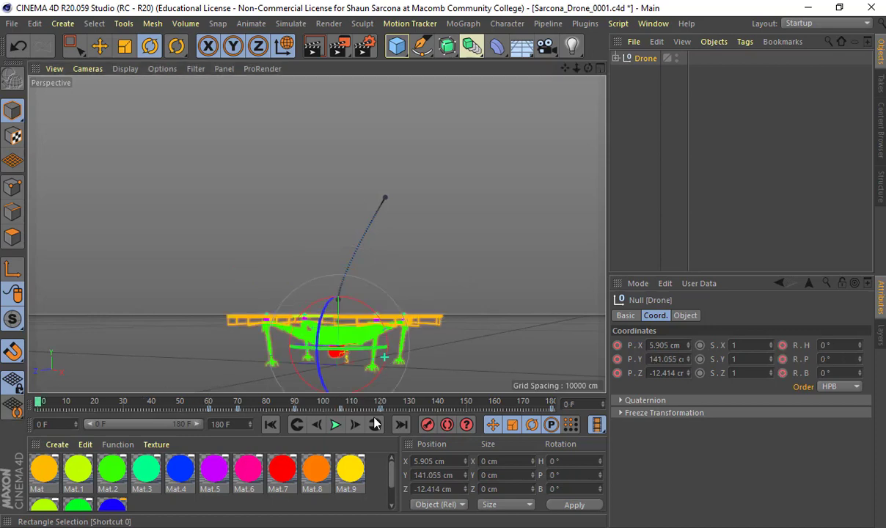
left_click(336, 426)
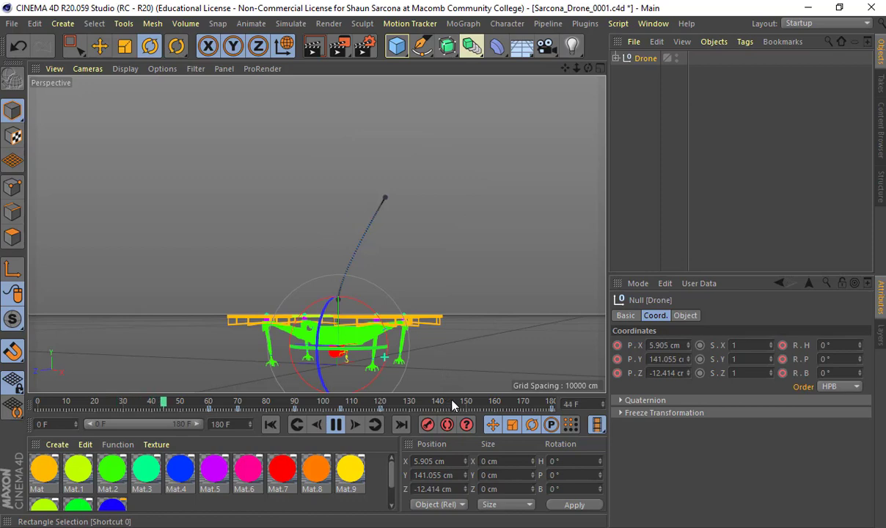
left_click_drag(452, 406, 449, 427)
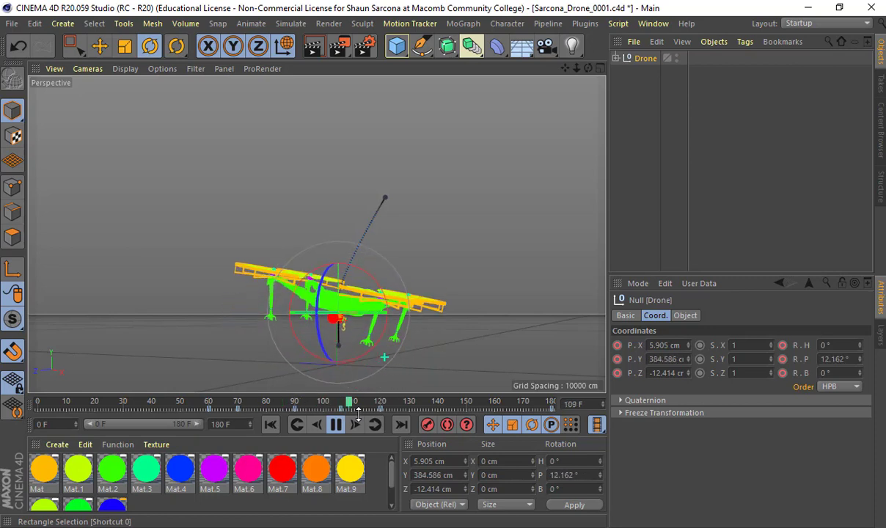
left_click(336, 424)
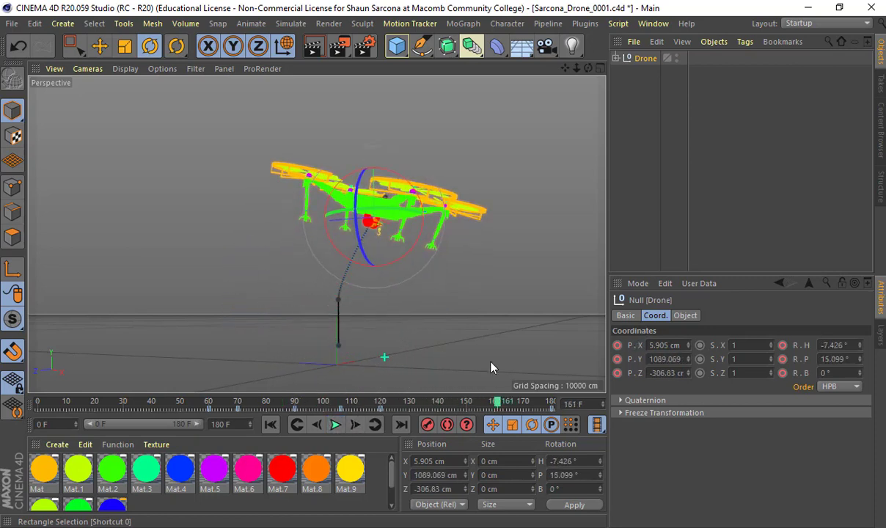
Go to frame 120 and open the F-curves of the Drone's rotation in the Timeline
left_click_drag(500, 396, 380, 404)
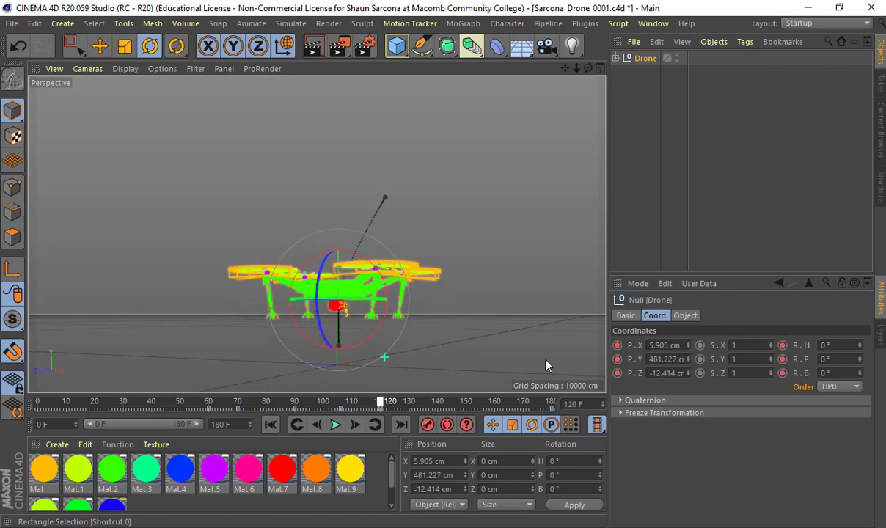
right_click(783, 346)
mouse_move(816, 282)
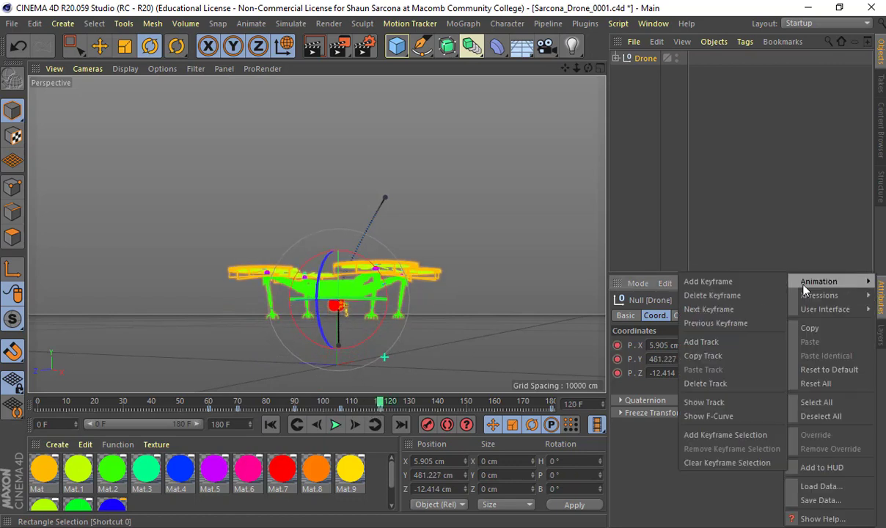
left_click(740, 418)
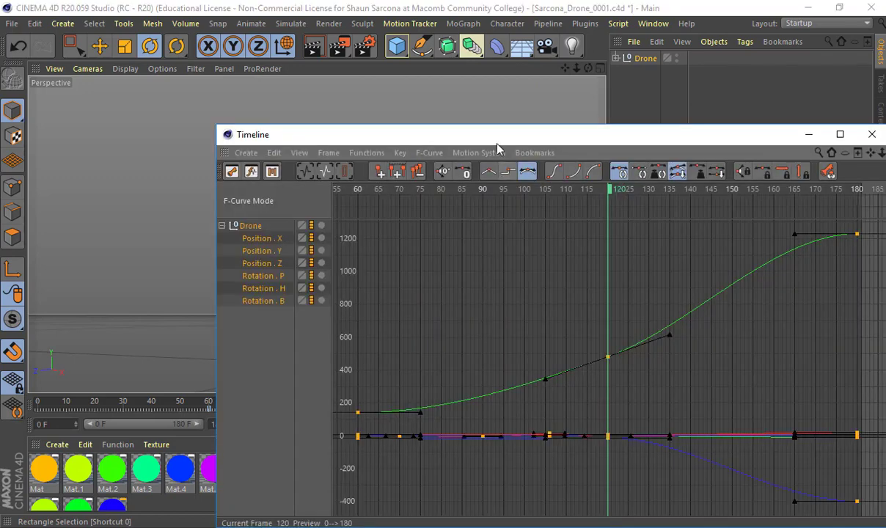
left_click_drag(469, 135, 281, 31)
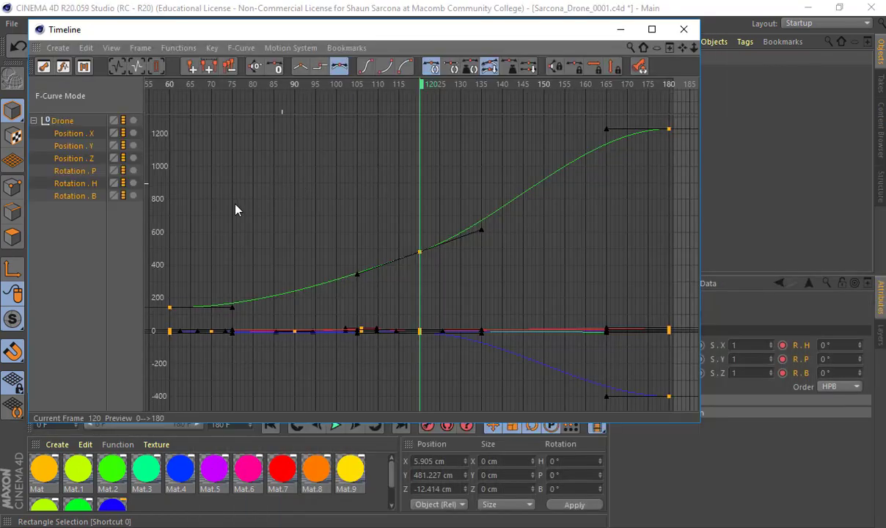
Examine the Drone's Rotation P, H and B curves one at a time, framing all keys in the graph
left_click(82, 172)
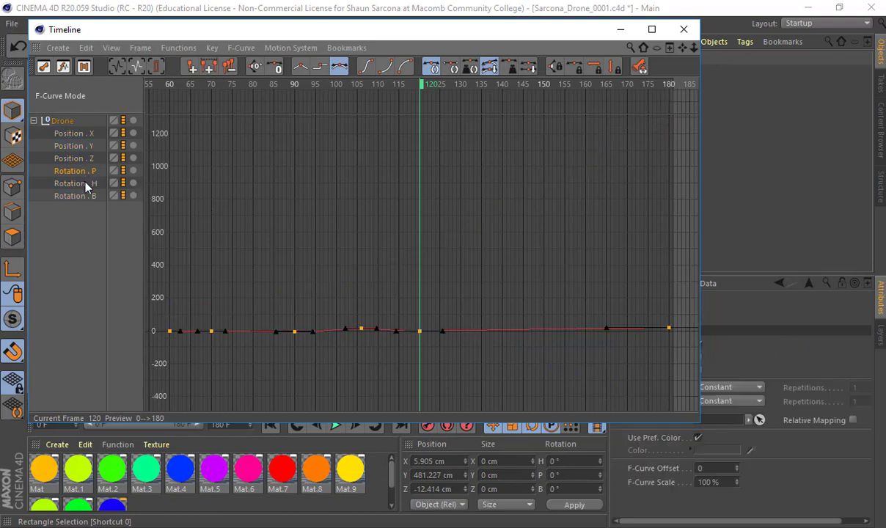
left_click(87, 186)
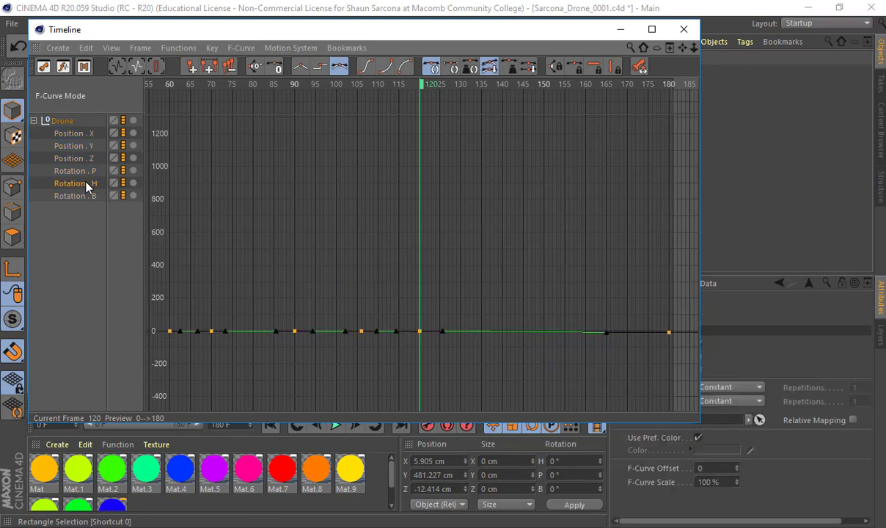
left_click(352, 237)
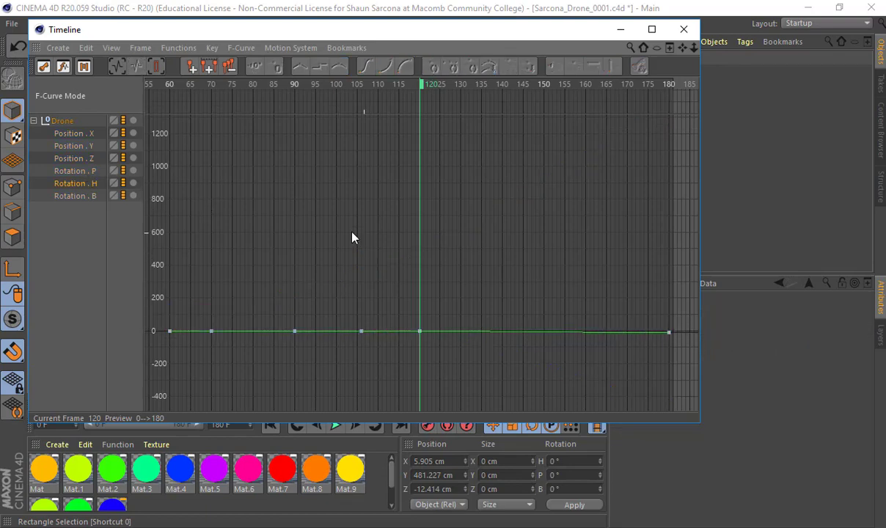
left_click(201, 47)
mouse_move(143, 48)
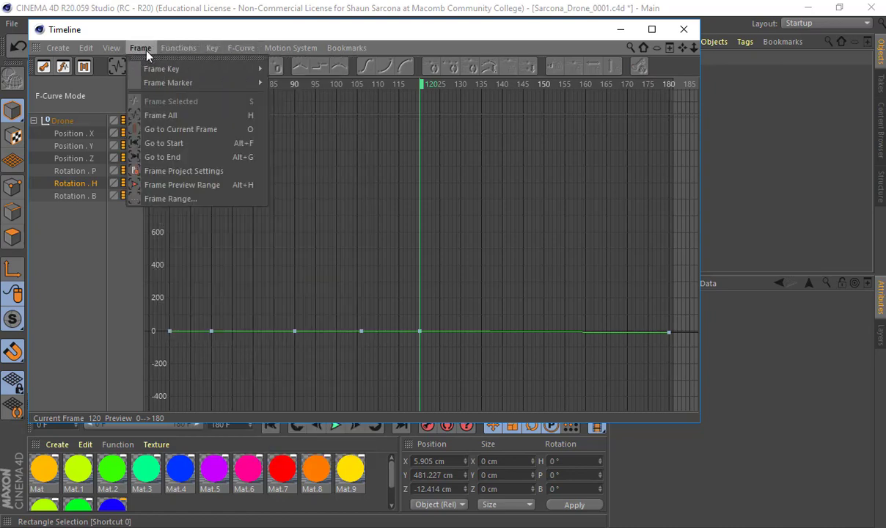
left_click(205, 116)
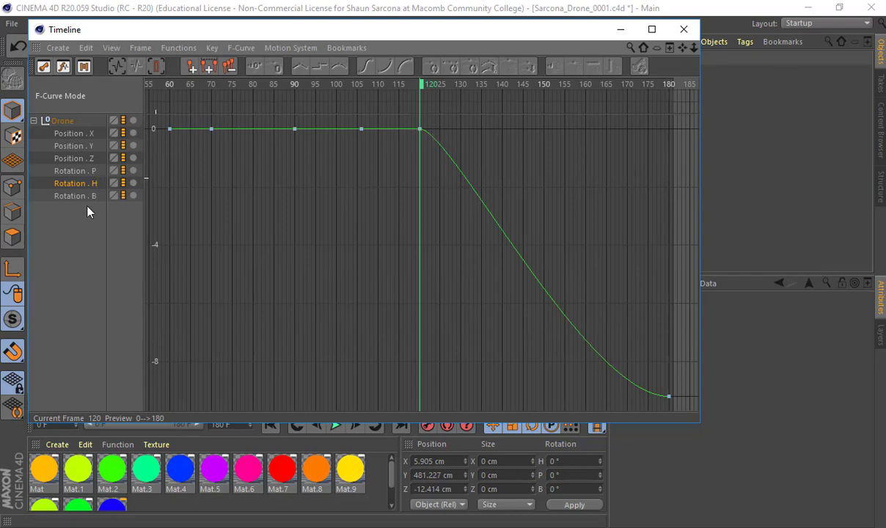
left_click(87, 172)
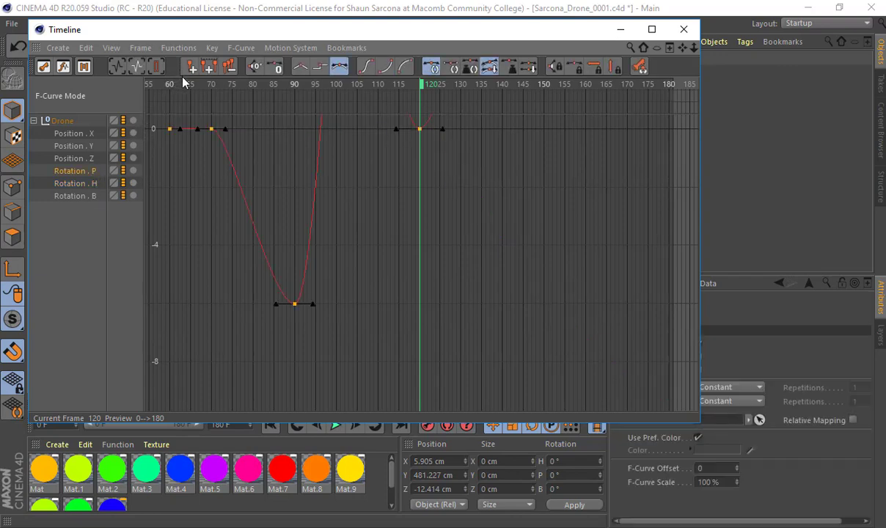
left_click(89, 196)
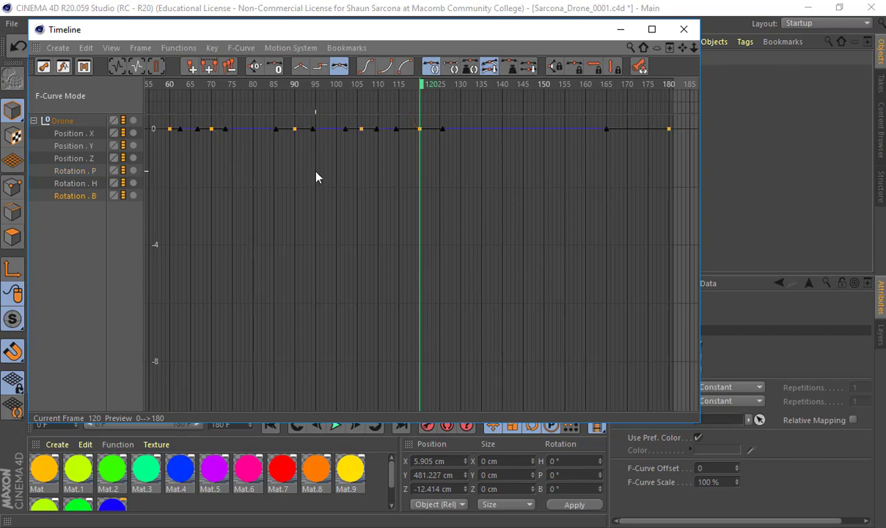
Delete the frame 90 key from the Drone's Rotation P curve and move its frame 120 key to frame 140
left_click(86, 171)
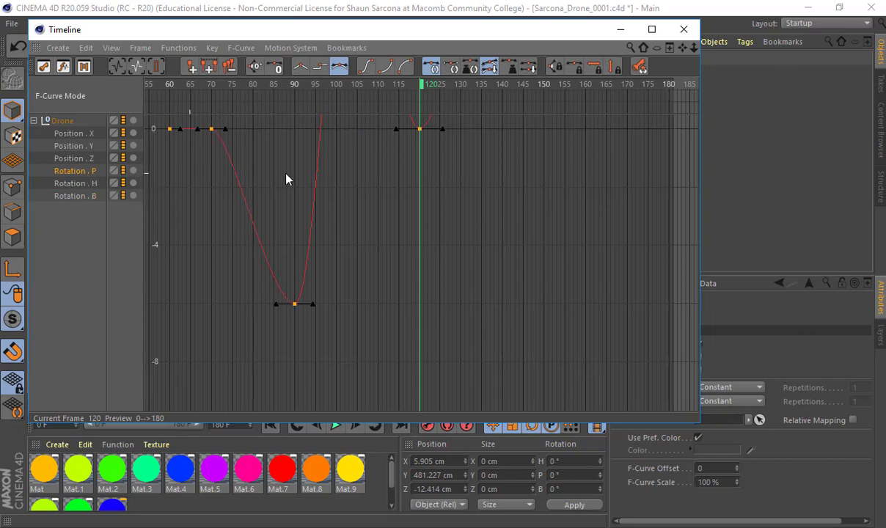
scroll(344, 180, "down", 4)
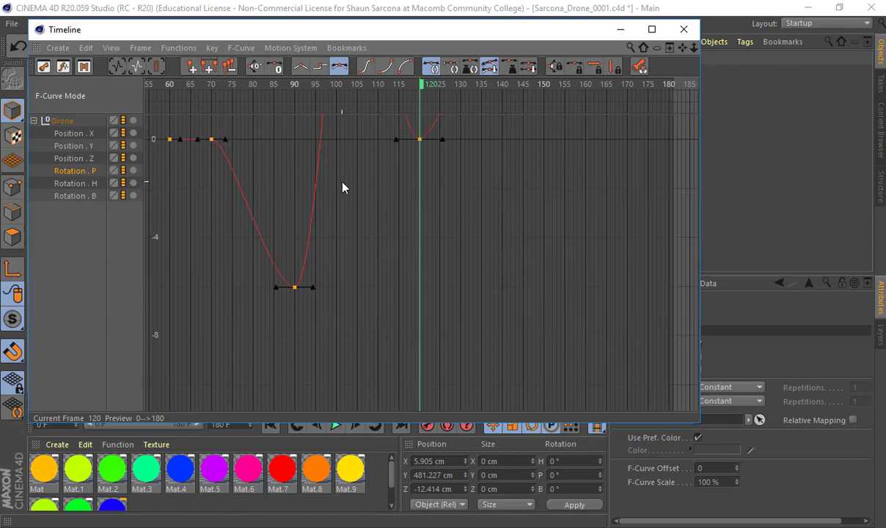
key("h")
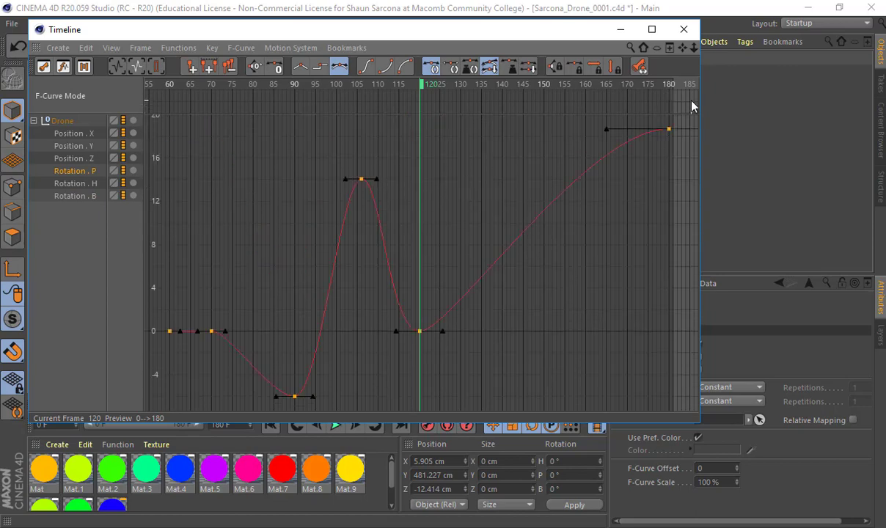
left_click_drag(273, 361, 297, 411)
key("Delete")
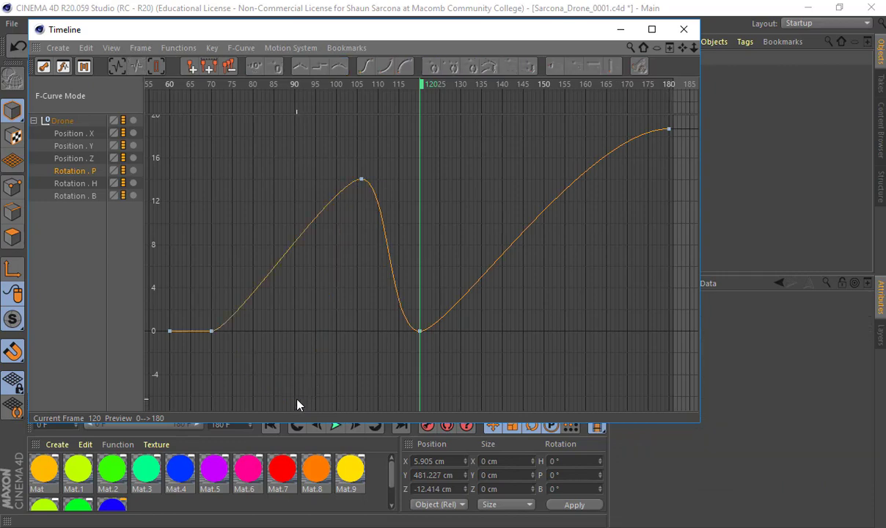
left_click_drag(382, 320, 506, 337)
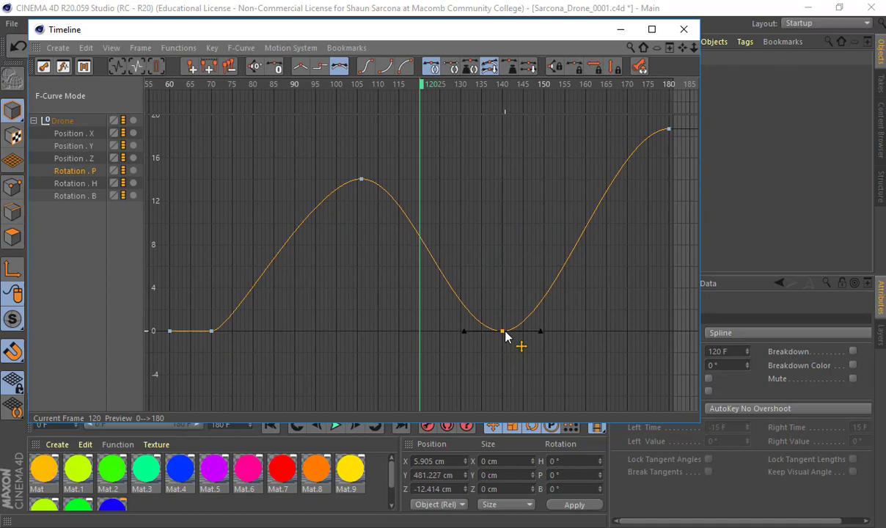
Delete the keys at frames 120 and 106 from the Drone's Rotation H curve
left_click(75, 184)
left_click_drag(388, 288, 446, 348)
key("Delete")
left_click_drag(353, 304, 400, 353)
key("Delete")
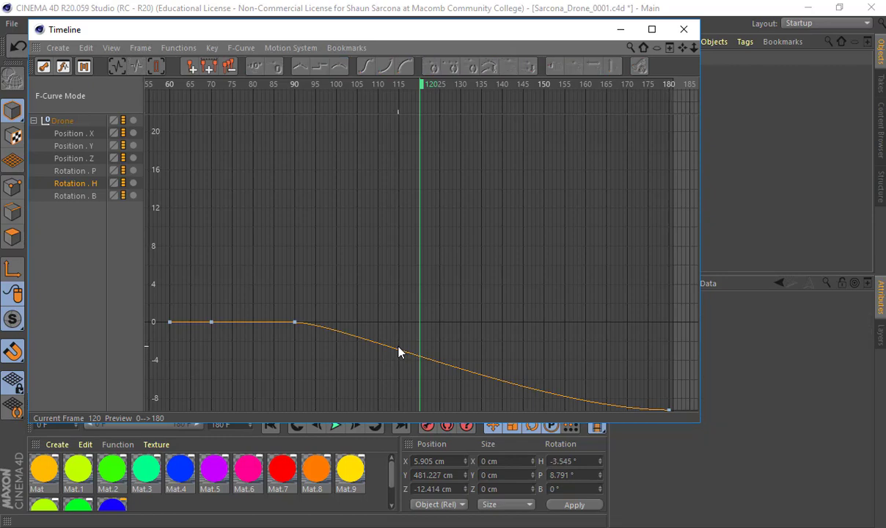
Play the animation from about frame 50 to review the Drone's smoothed rotation, and stop playback near the end
left_click_drag(552, 32, 885, 95)
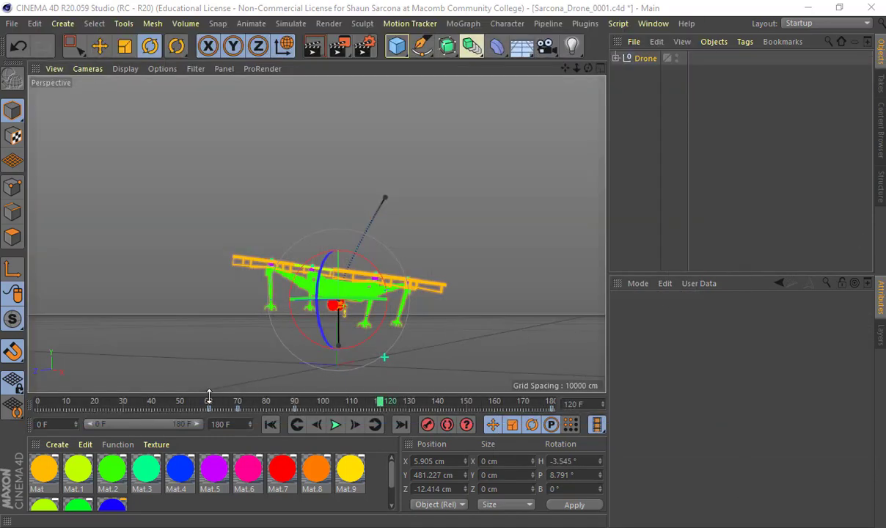
left_click(183, 402)
left_click(336, 425)
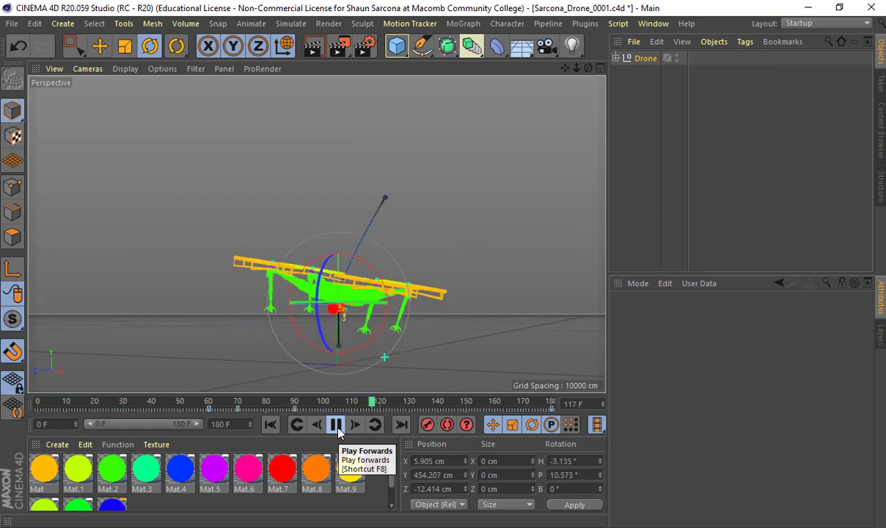
left_click(336, 425)
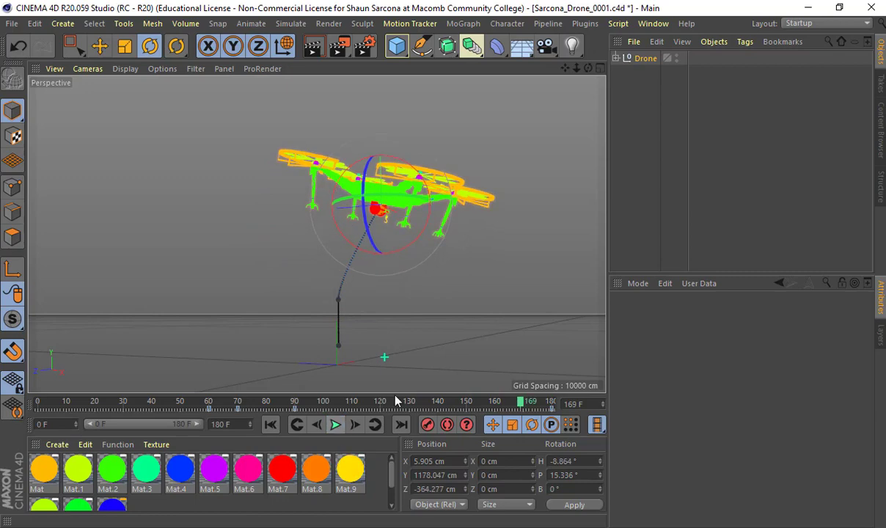
Bring back the Timeline window and examine the Drone's Position X, Y and Z tracks, framing the Position Y curve
left_click_drag(885, 147, 231, 94)
left_click_drag(360, 107, 392, 103)
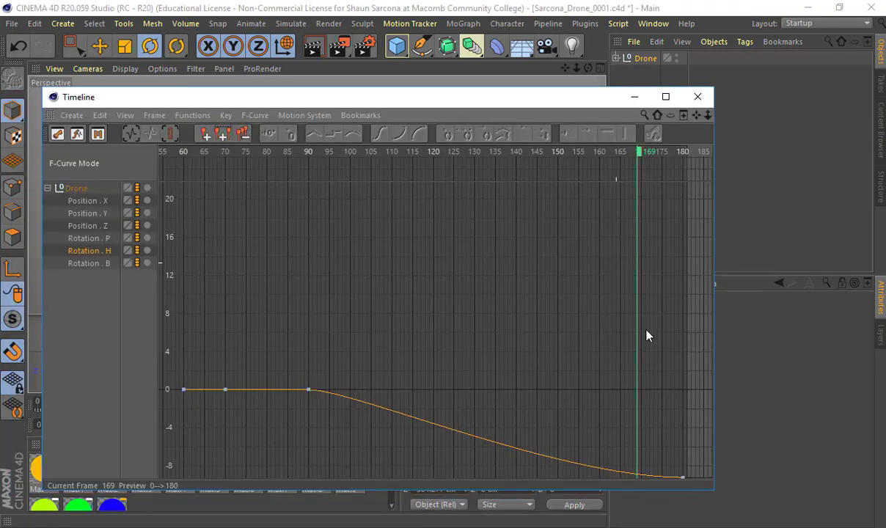
left_click(107, 202)
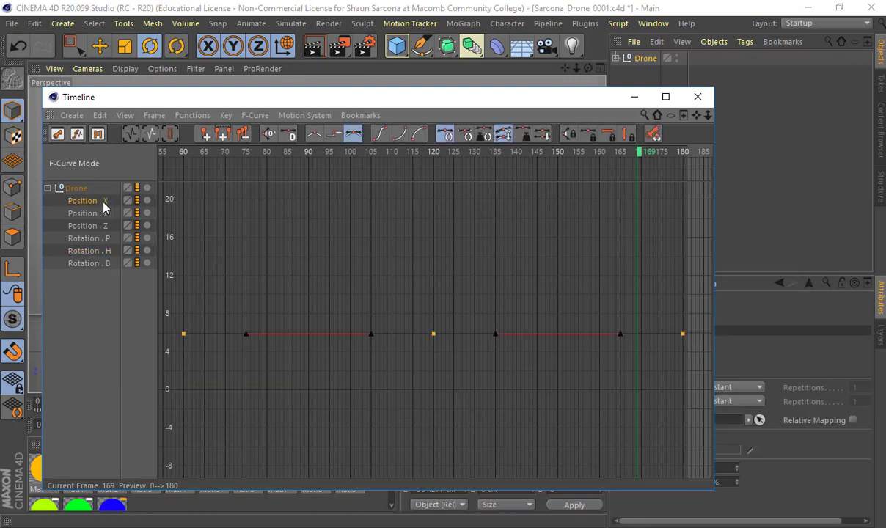
left_click(102, 216)
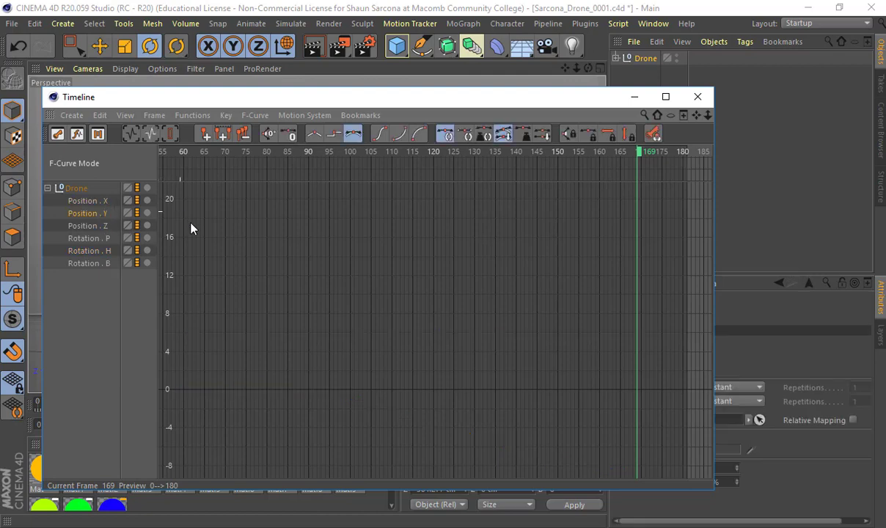
key("h")
left_click(98, 228, "shift")
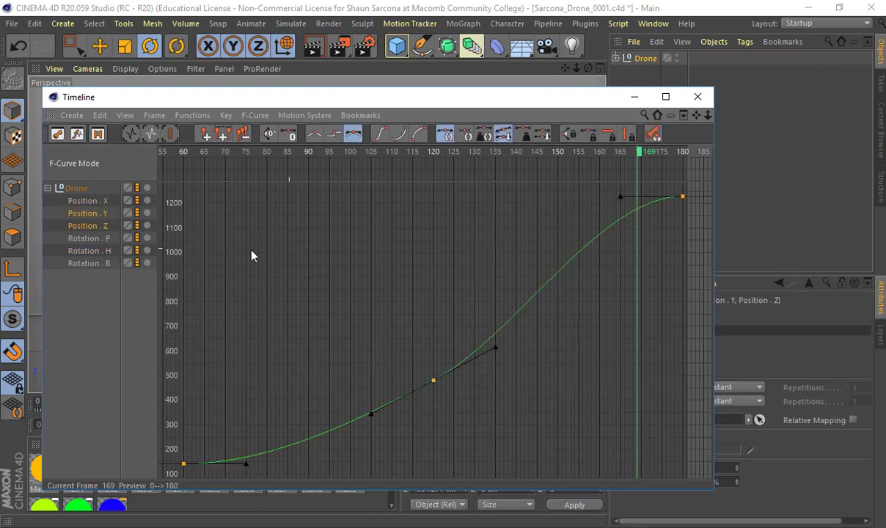
left_click(115, 214)
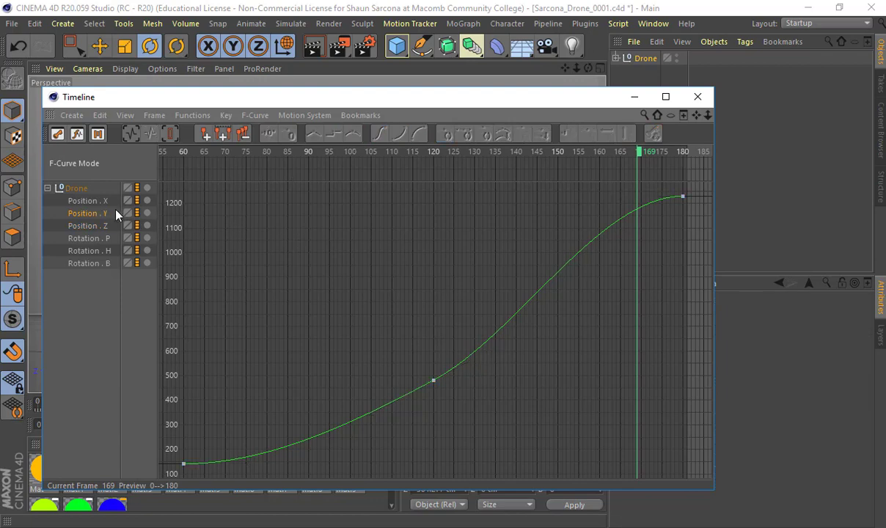
left_click(443, 263)
left_click(103, 215)
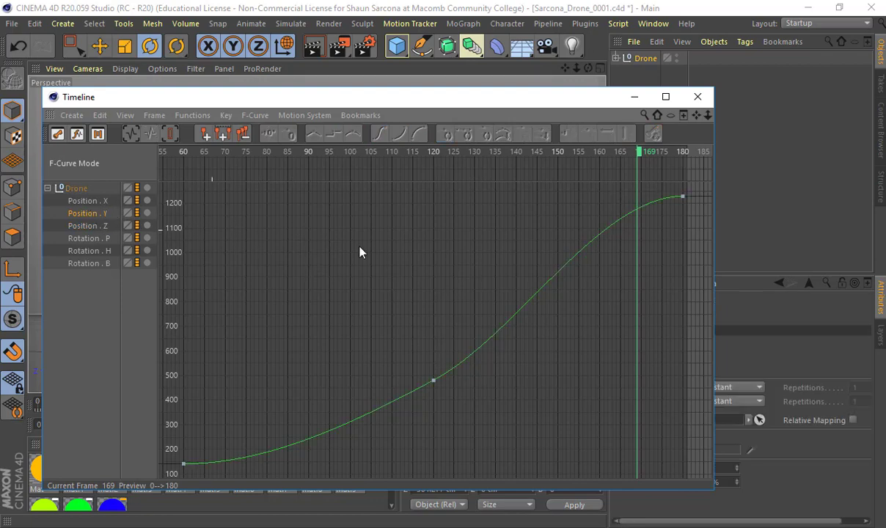
Set the frame 180 key on the Drone's Position Y curve to linear interpolation
left_click_drag(709, 186, 626, 245)
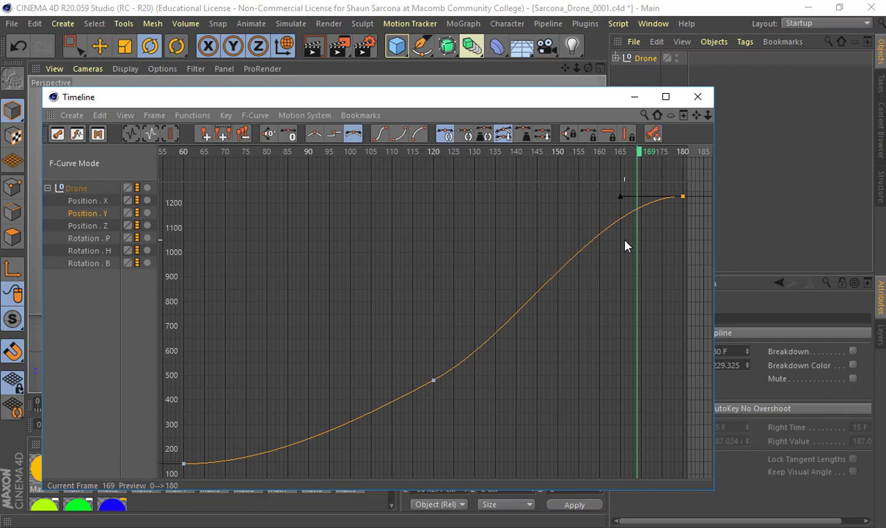
left_click(314, 134)
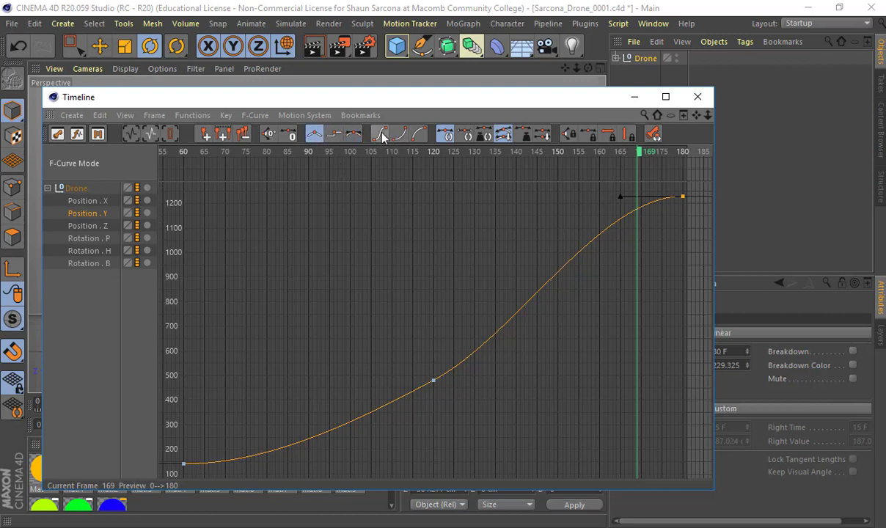
left_click(378, 135)
left_click(316, 137)
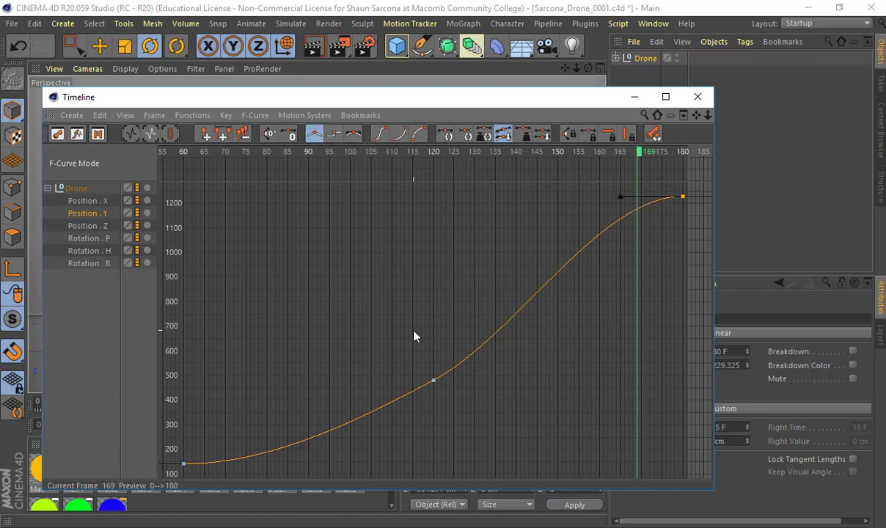
Try linear interpolation on the Position Y key at frame 120 and undo it
left_click(434, 380)
left_click(314, 134)
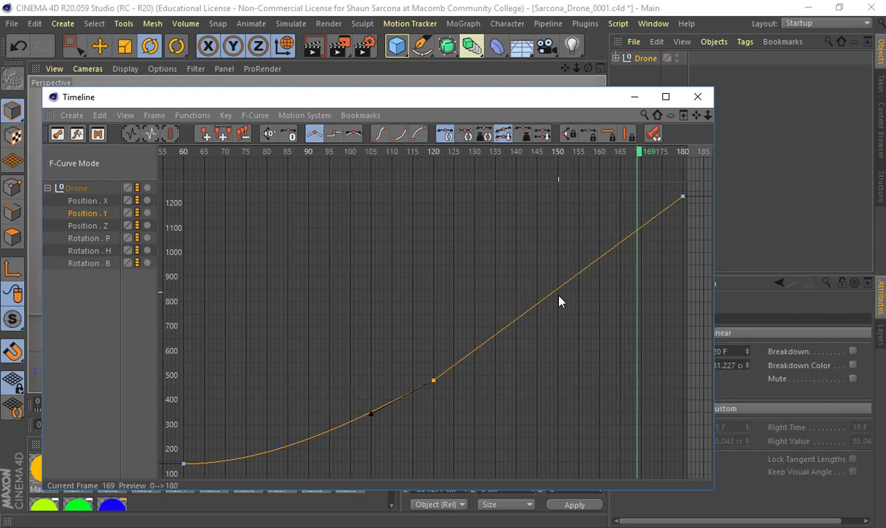
key("ctrl+z")
Steepen the frame 180 tangents of the Drone's Position Y and Position Z curves so the motion does not ease out at the end
left_click(681, 196)
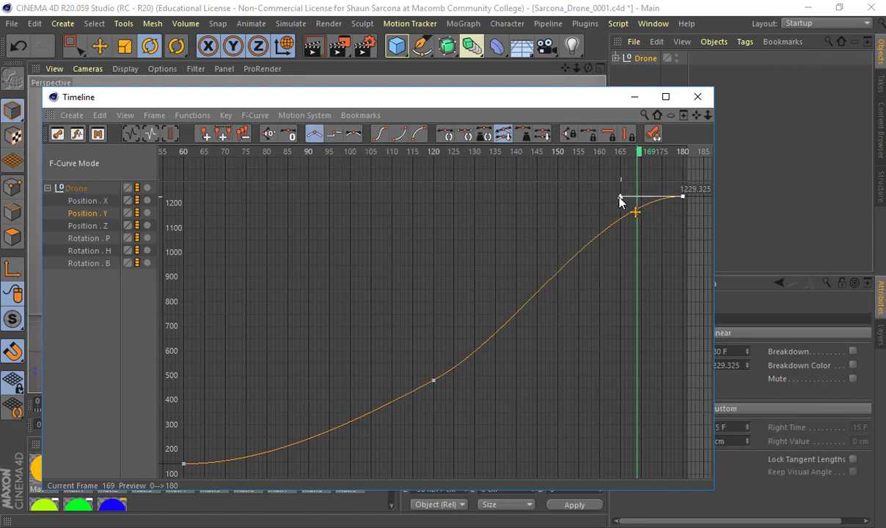
left_click_drag(620, 192, 626, 247)
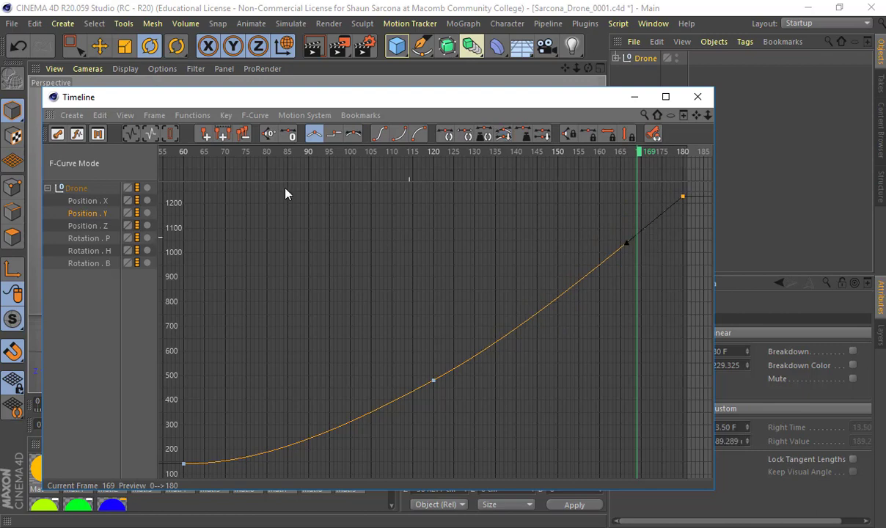
left_click(101, 226)
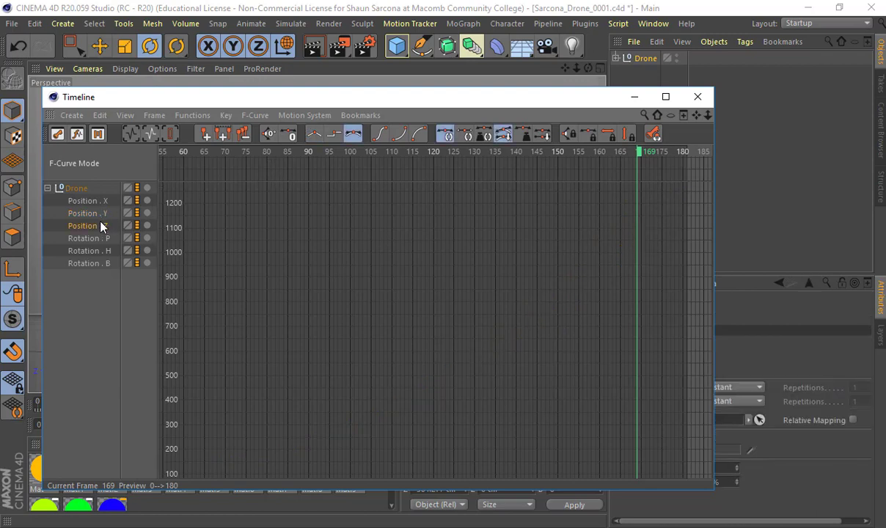
key("h")
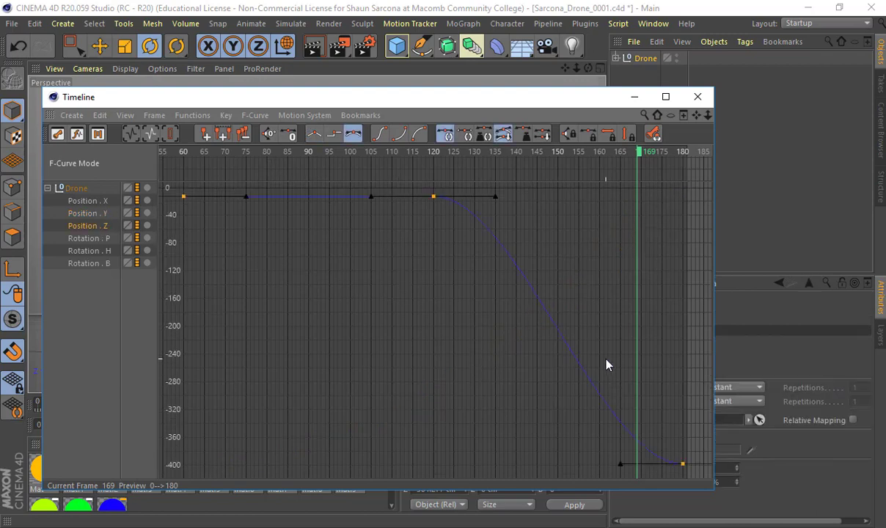
left_click_drag(706, 464, 663, 414)
left_click_drag(621, 465, 645, 400)
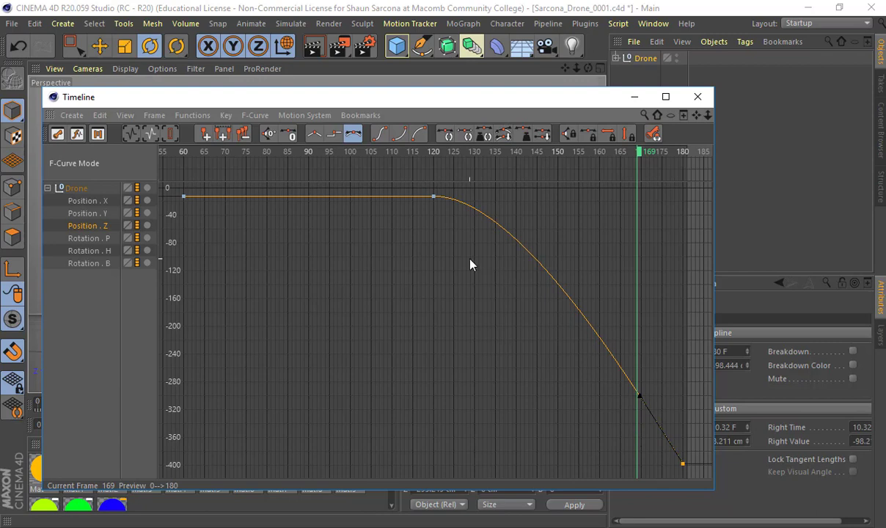
Check the Position X curve, play the animation from frame 0 to review the takeoff, and return to the first frame
left_click(87, 200)
key("h")
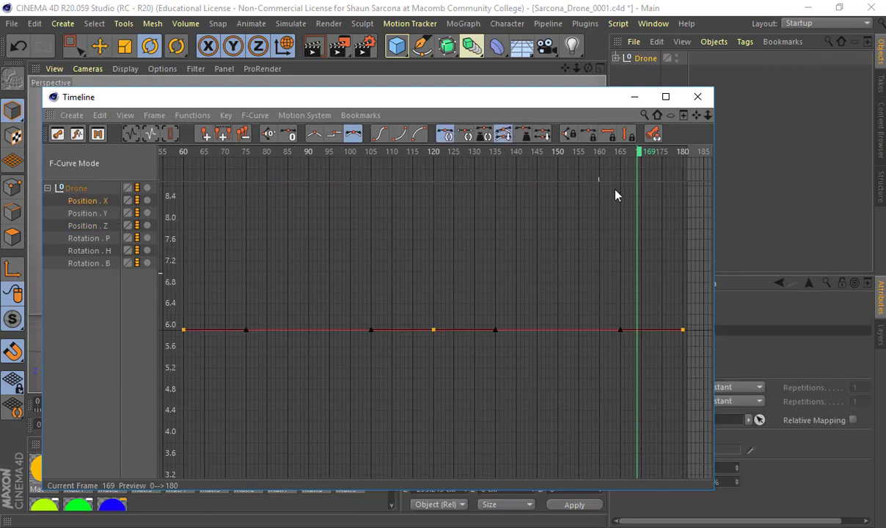
left_click_drag(544, 100, 885, 80)
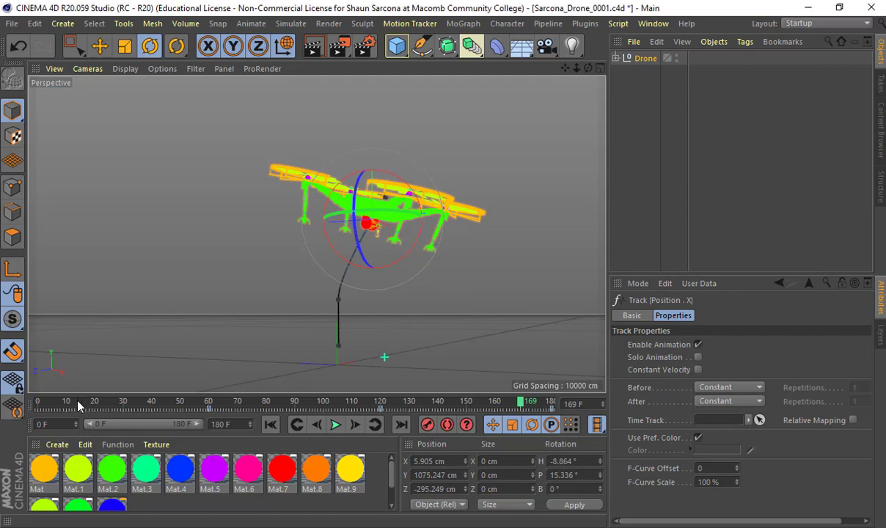
left_click_drag(77, 403, 37, 403)
left_click(335, 427)
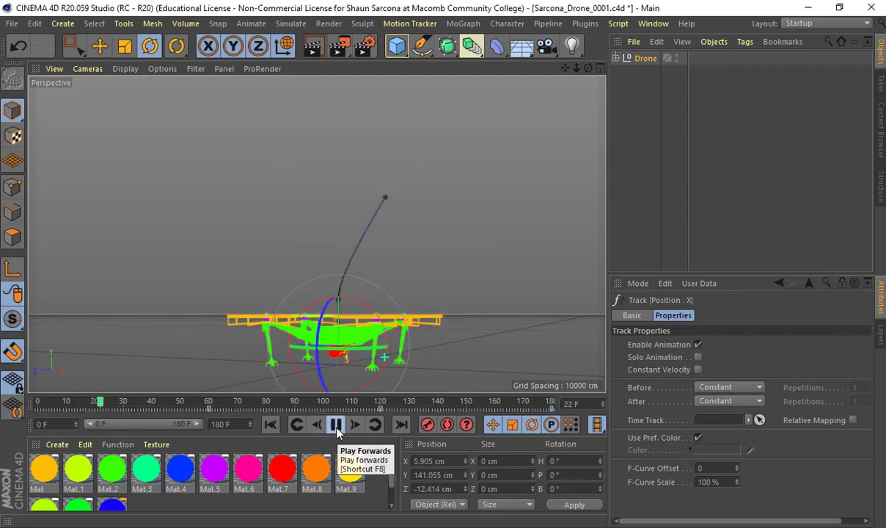
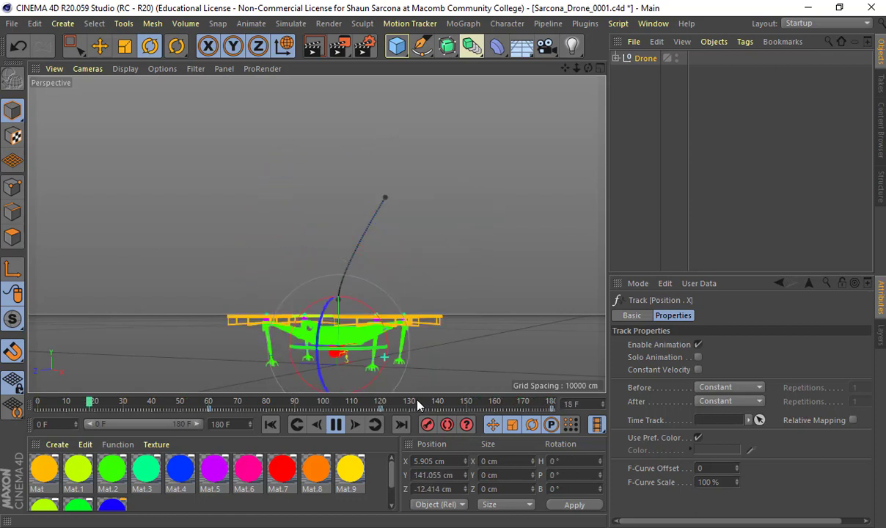
left_click(336, 425)
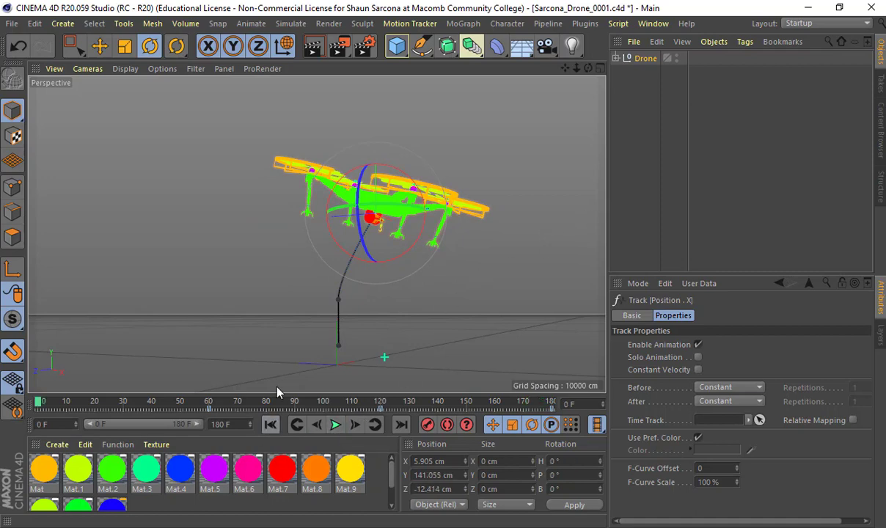
key("shift+f")
Save the scene under a new file name, replacing the 0001 suffix with ReadyForKeyshot
left_click(13, 24)
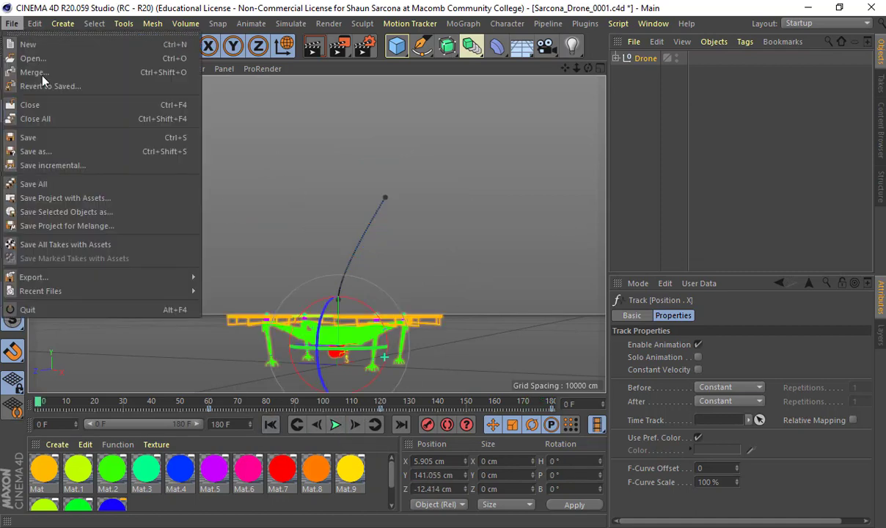
left_click(65, 142)
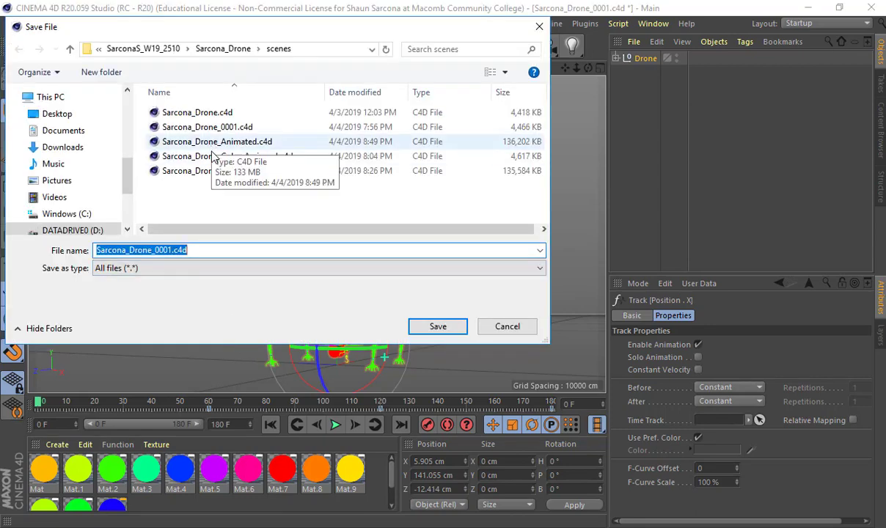
left_click(172, 251)
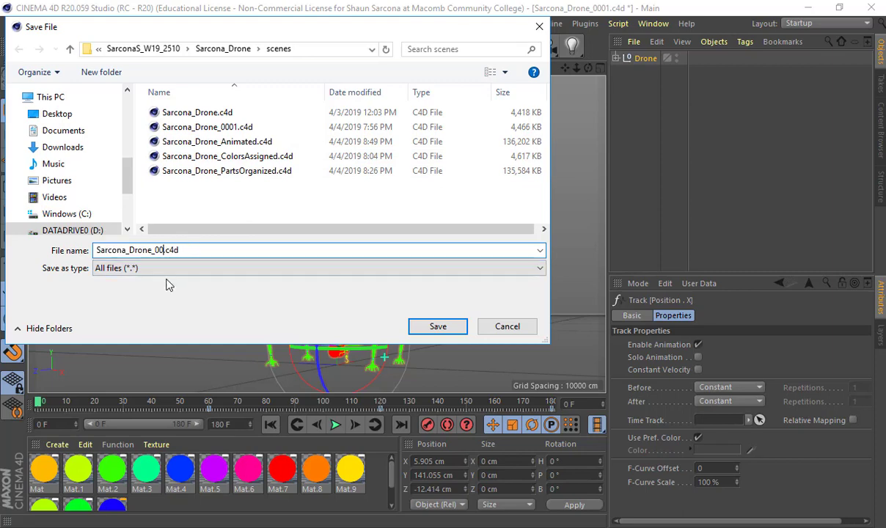
type("ReadyForKeyshot")
key("Return")
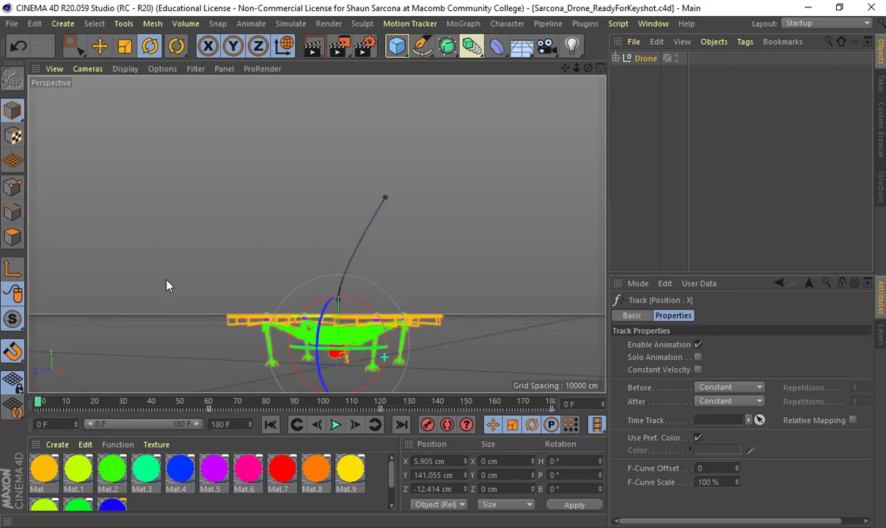
Switch to KeyShot, dismiss the welcome window, and choose the ReadyForKeyshot drone file for import
left_click(595, 527)
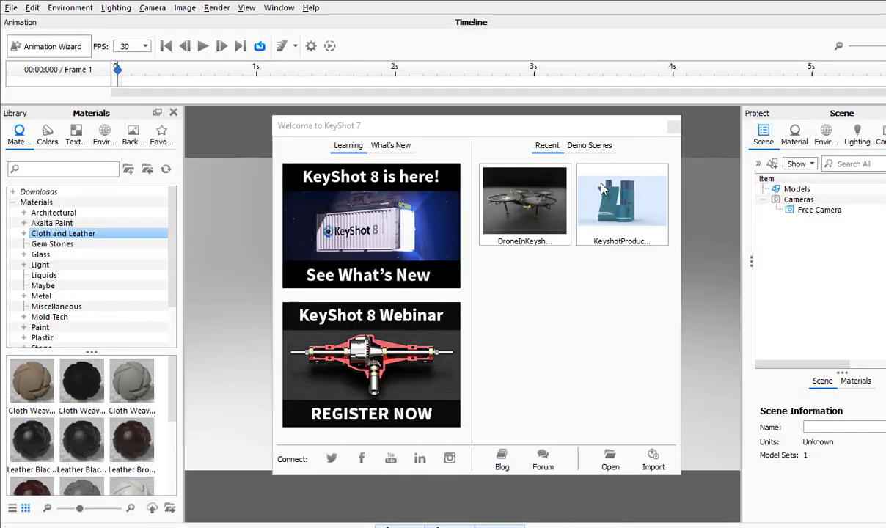
left_click(675, 128)
left_click(32, 7)
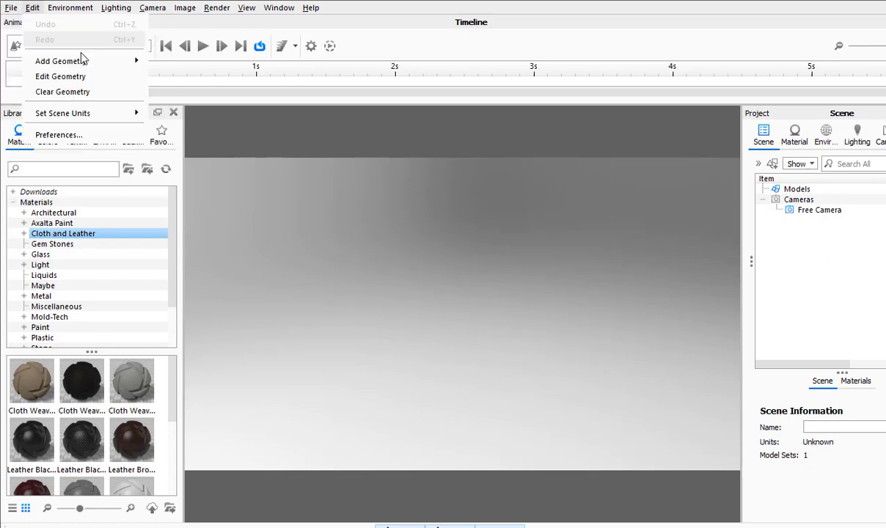
left_click(30, 41)
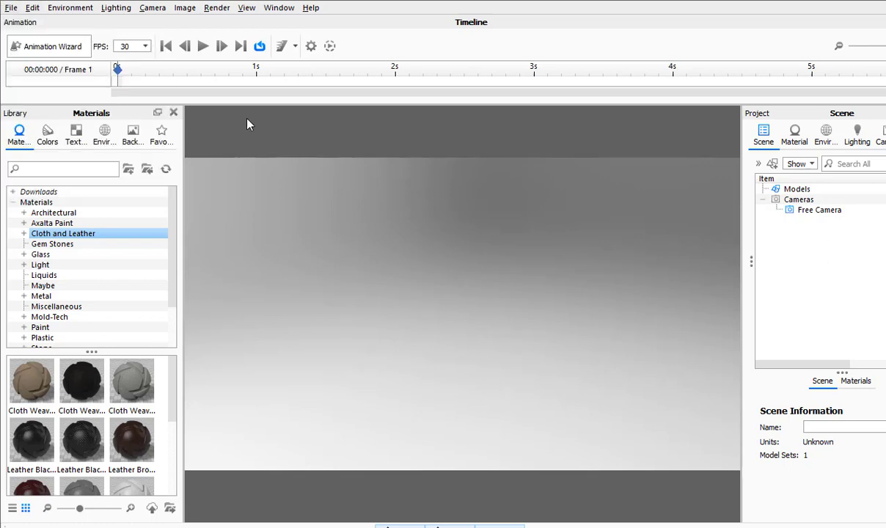
left_click(376, 171)
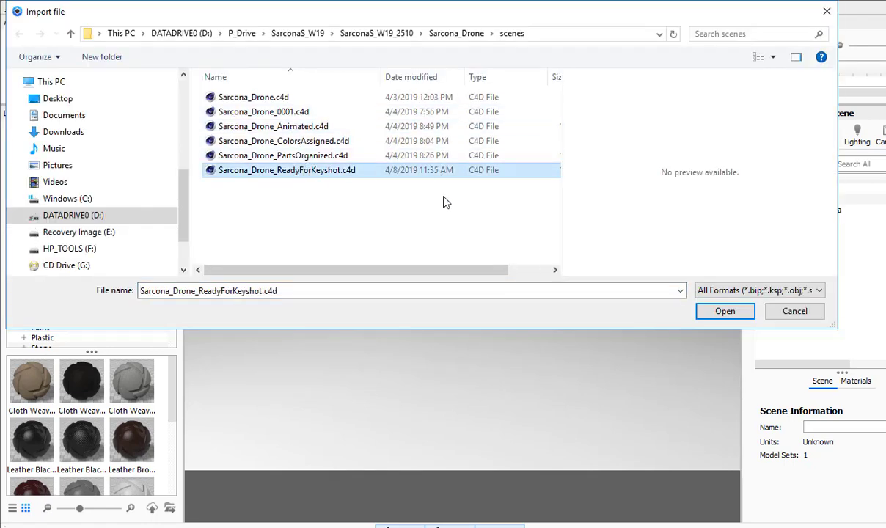
left_click(730, 313)
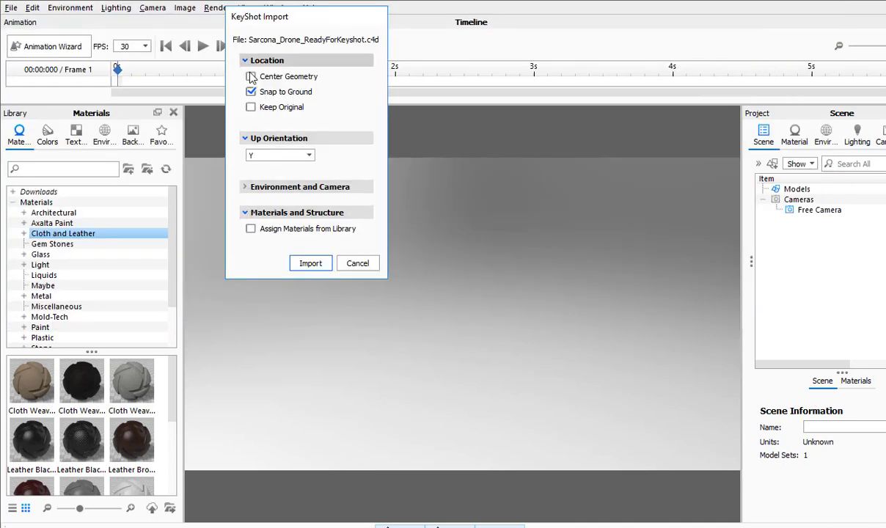
Review the Environment and Camera options and import the drone scene with Snap to Ground and Y as the up orientation
left_click(248, 187)
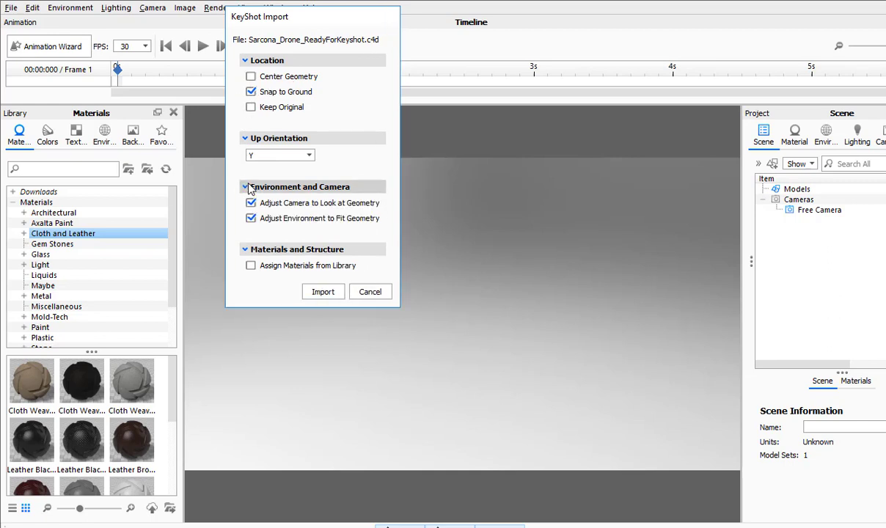
left_click(248, 187)
left_click(323, 293)
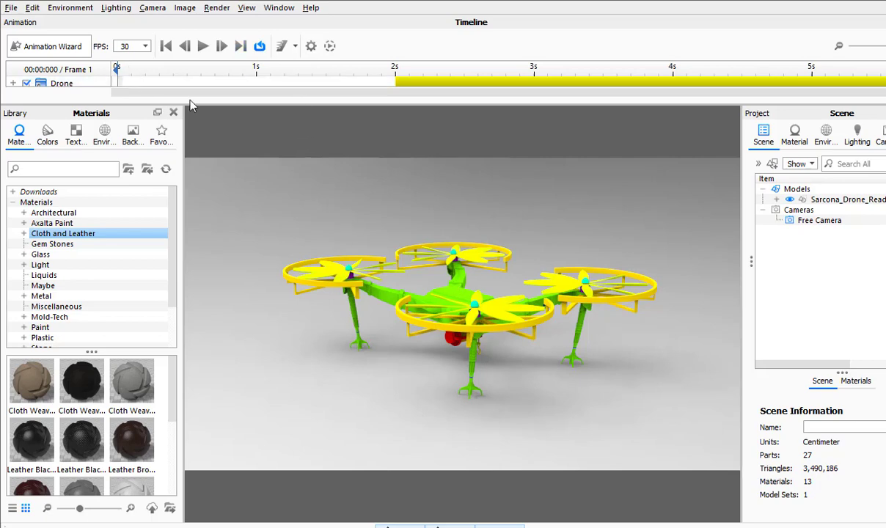
Undock and close the animation Timeline and Project panels, and close the Library panel to clear the viewport
left_click_drag(808, 23, 871, 176)
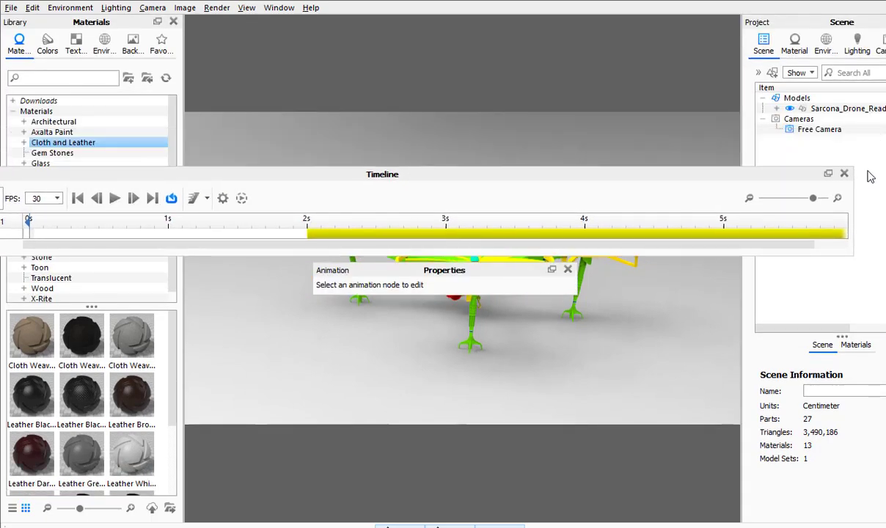
left_click(845, 174)
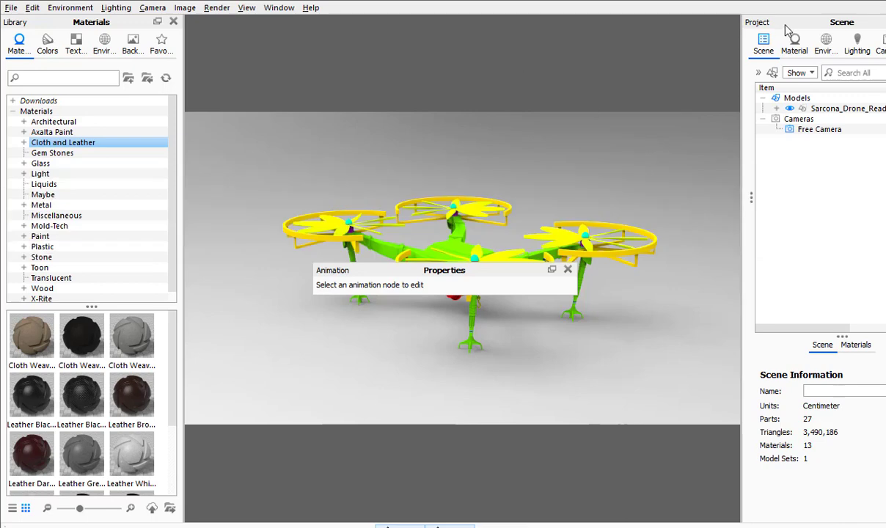
left_click_drag(843, 22, 652, 69)
left_click(708, 69)
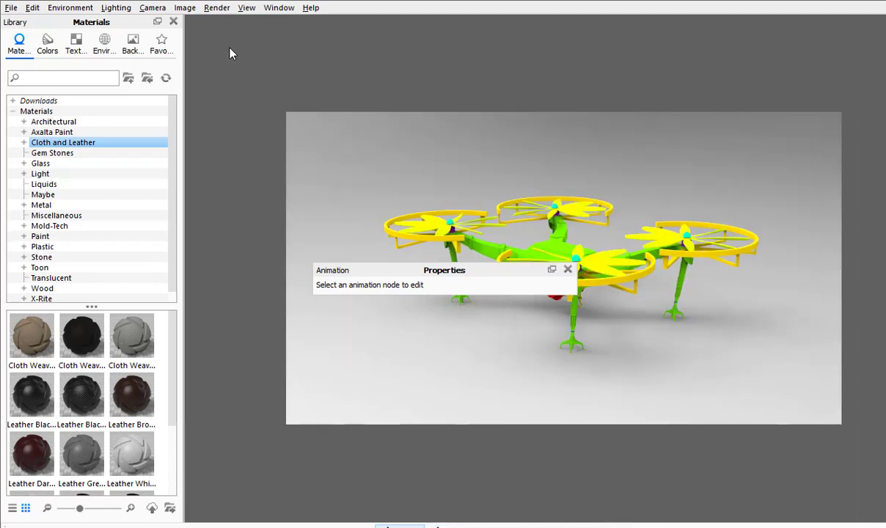
left_click(174, 22)
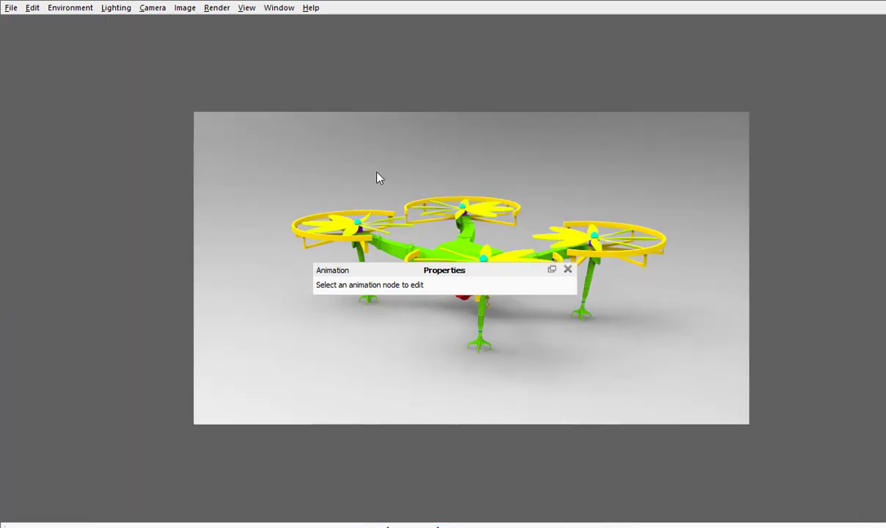
Close the floating animation Properties panel, and reopen the Library materials and the Project Scene panels
left_click(569, 271)
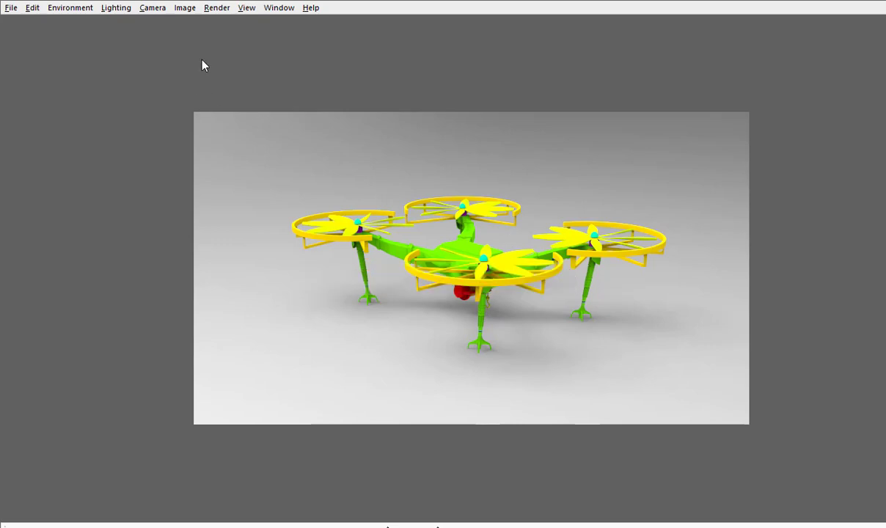
left_click(277, 9)
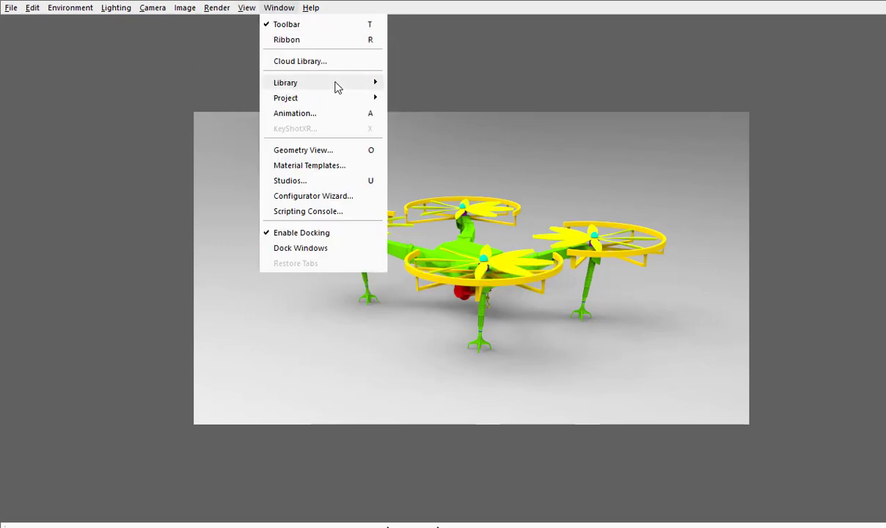
mouse_move(337, 88)
left_click(404, 86)
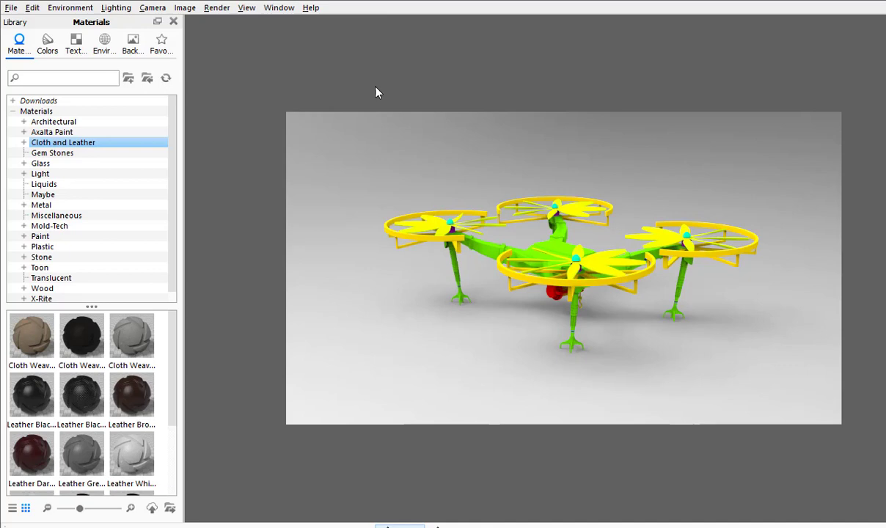
left_click(279, 8)
mouse_move(363, 98)
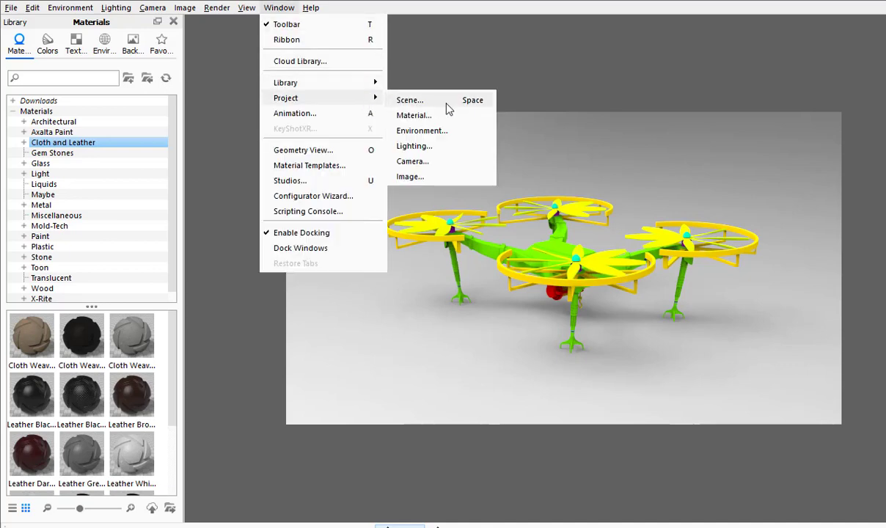
left_click(447, 102)
left_click_drag(593, 77, 802, 48)
left_click_drag(722, 37, 714, 34)
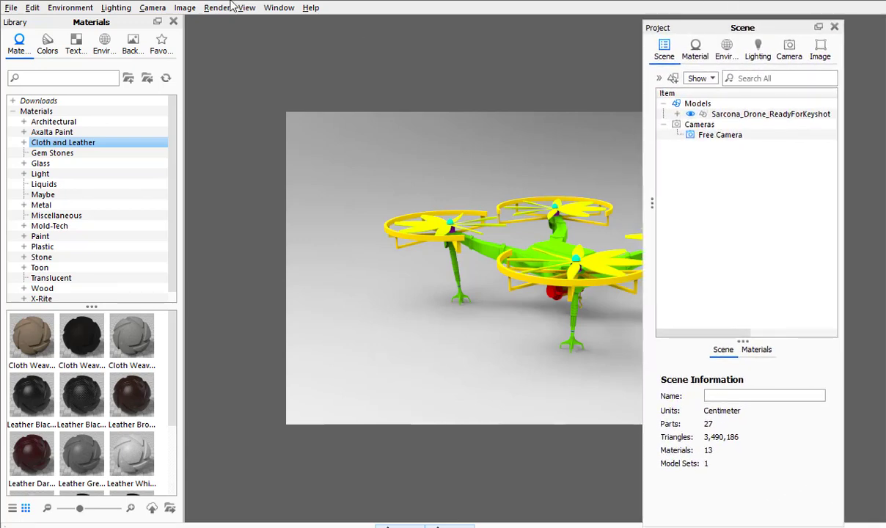
left_click(246, 8)
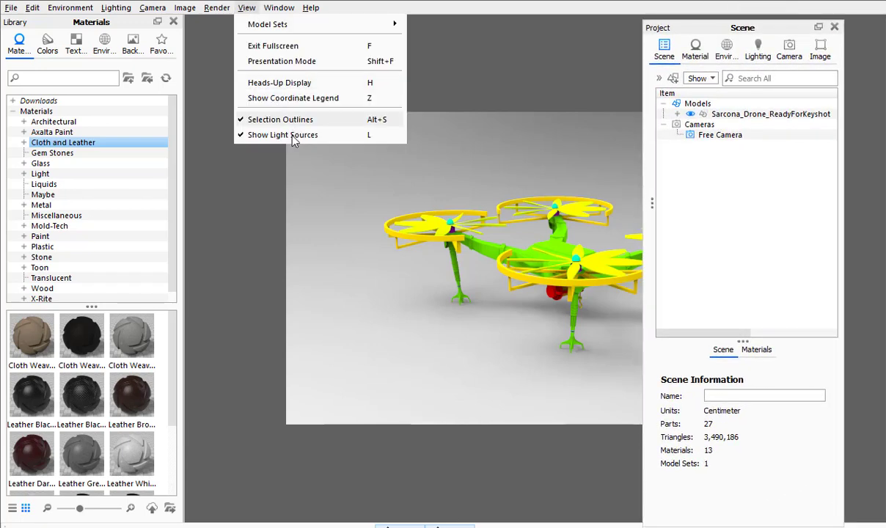
left_click(276, 8)
left_click(246, 8)
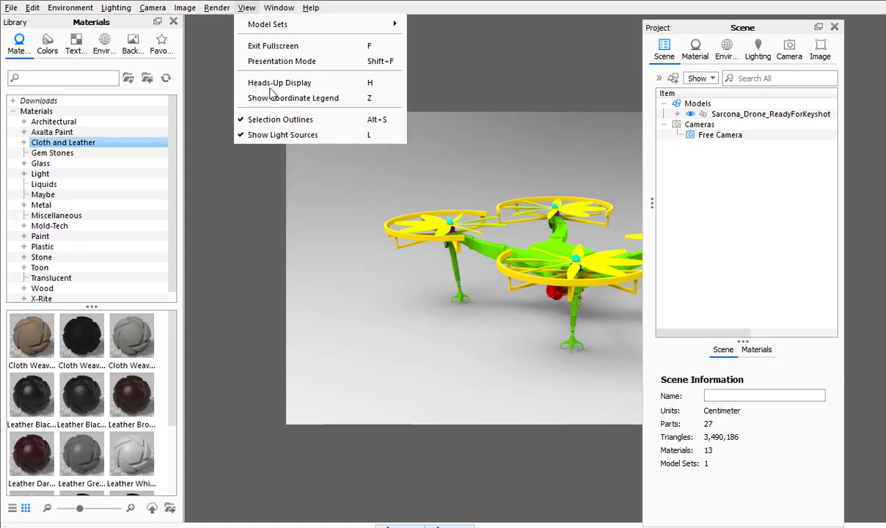
left_click(277, 8)
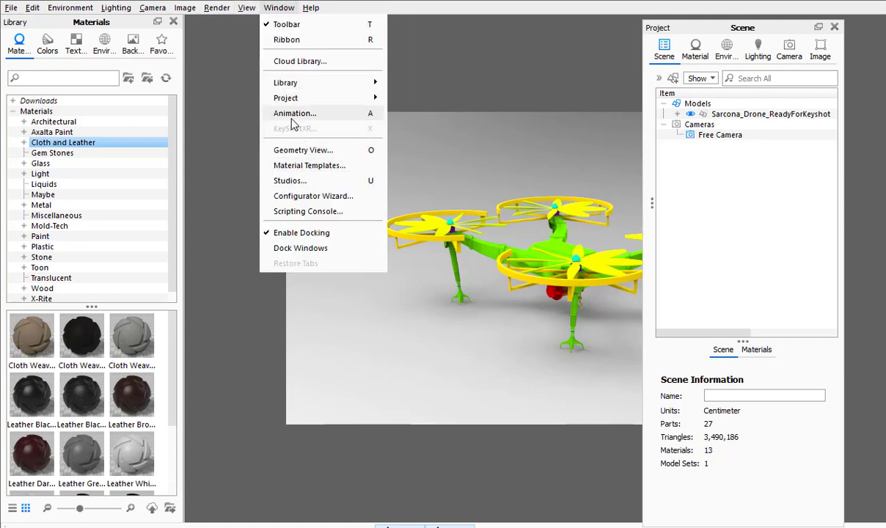
left_click(701, 18)
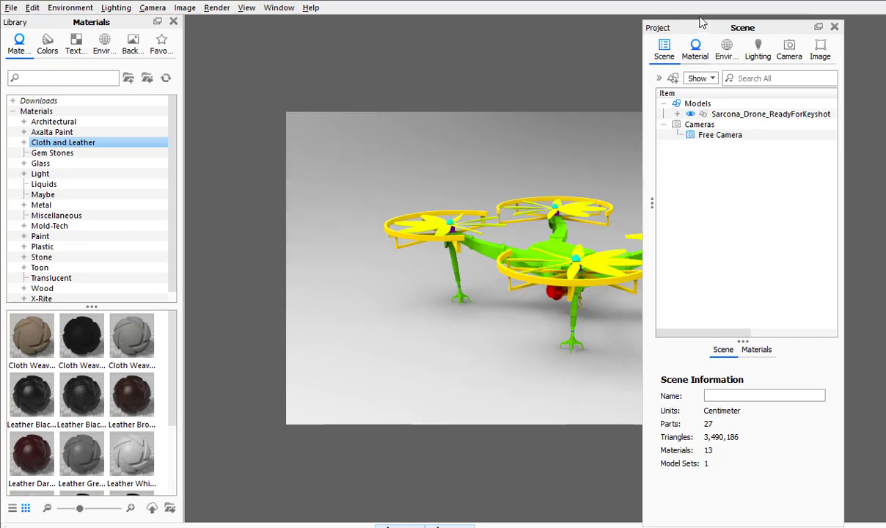
Try to dock the floating Project panel on the opposite side of the viewport from the Library
left_click_drag(772, 30, 880, 21)
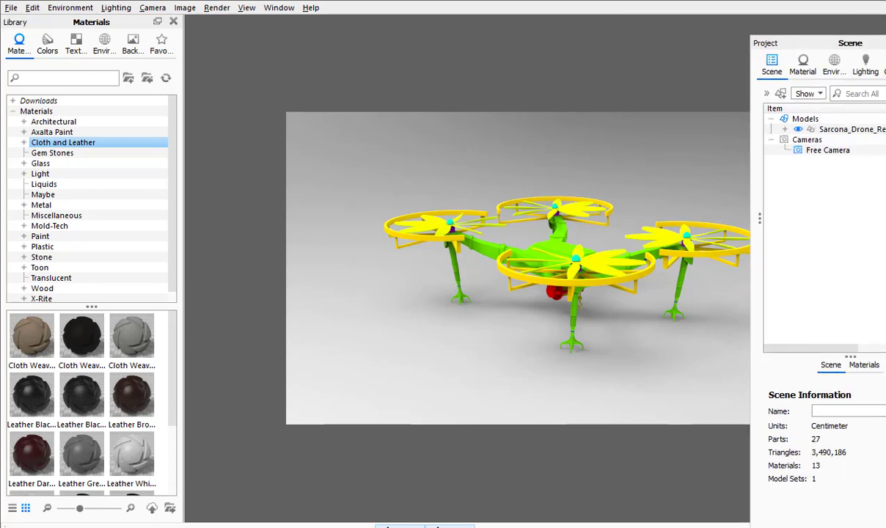
left_click_drag(864, 43, 885, 18)
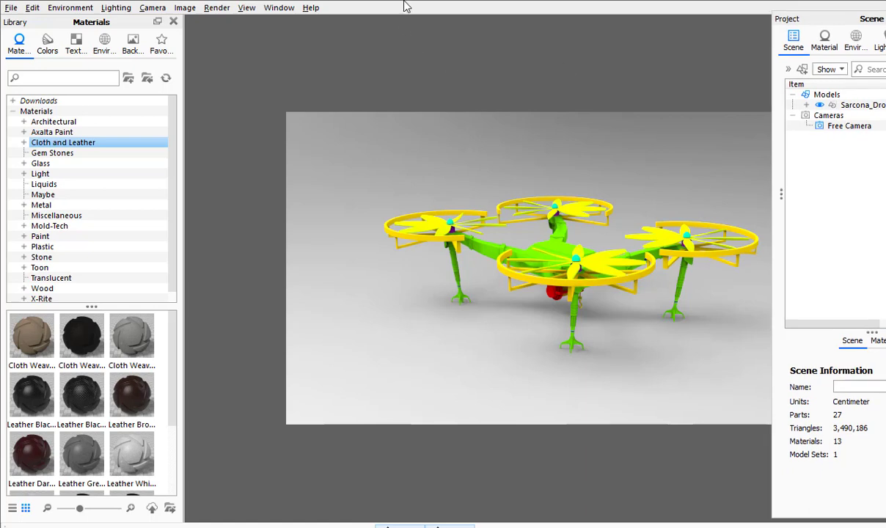
key("alt+Tab")
key("alt+Tab")
Dock the Project panel above the Library panel and open the animation Timeline
left_click_drag(827, 27, 167, 137)
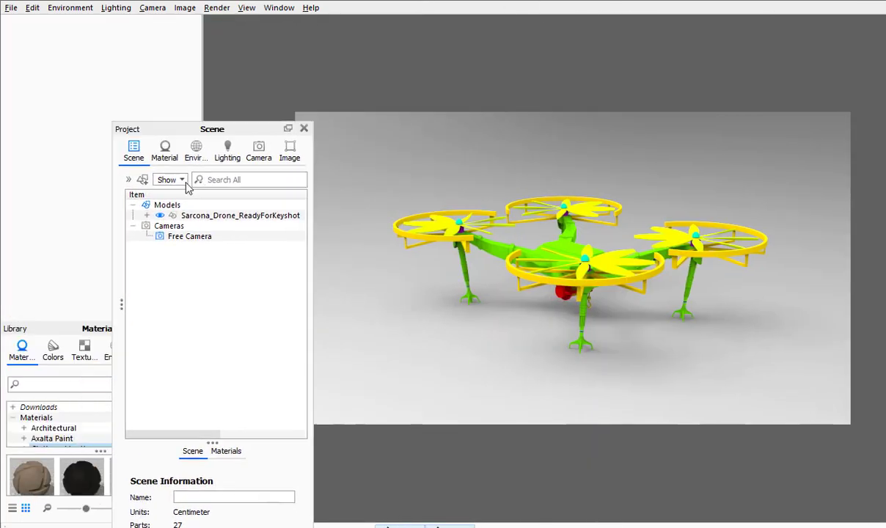
left_click_drag(187, 188, 74, 53)
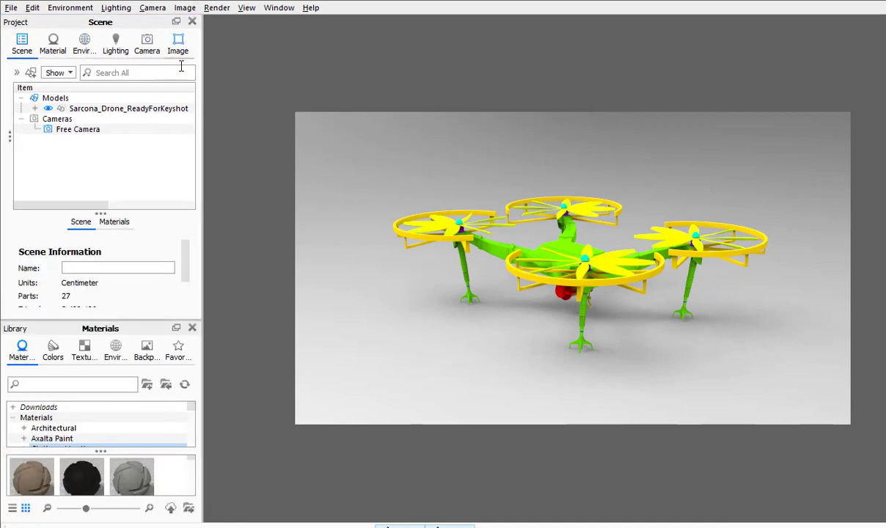
left_click(278, 7)
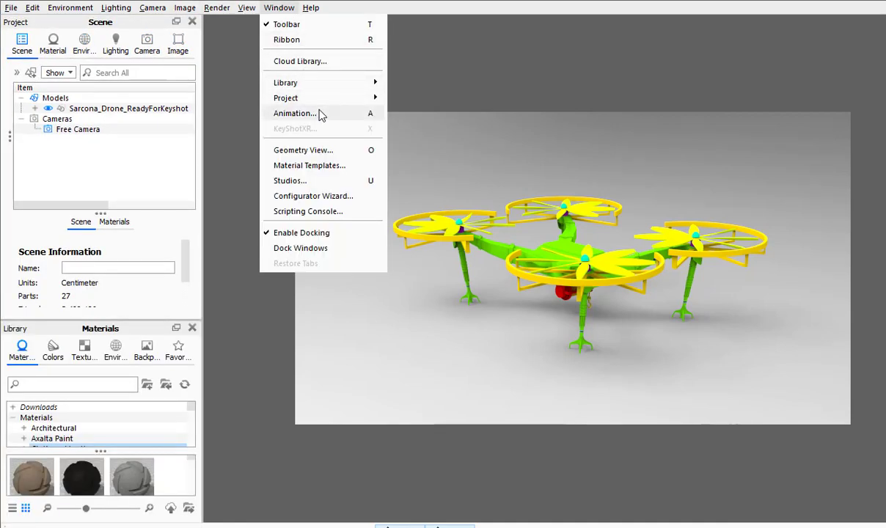
left_click(295, 113)
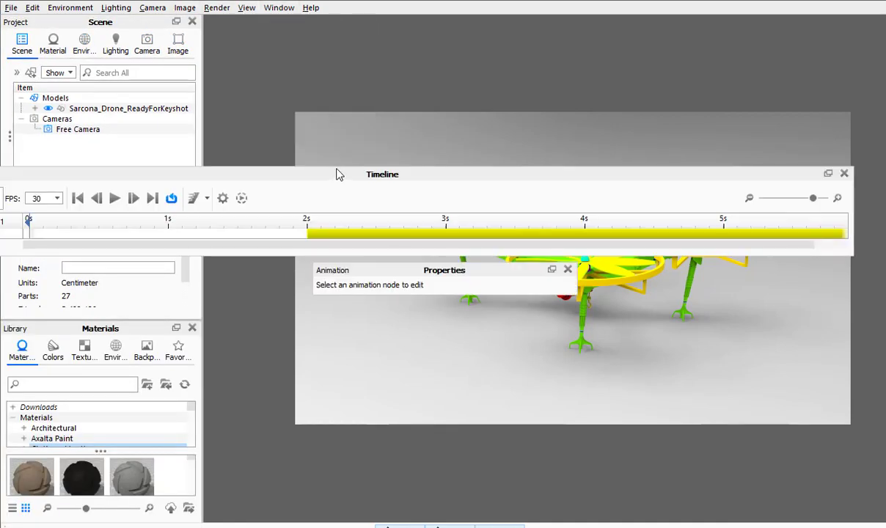
Resize and reposition the Timeline above the drone, and move the animation Properties panel clear of the model
left_click_drag(339, 173, 333, 79)
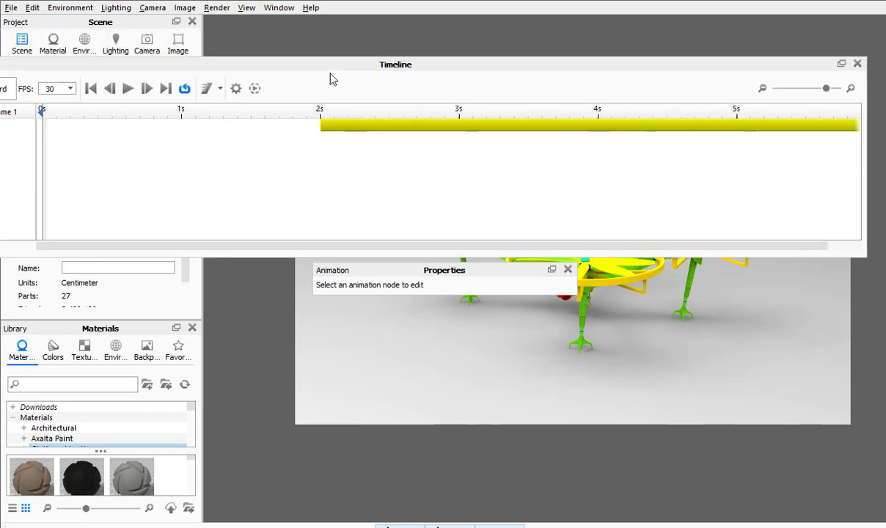
left_click_drag(851, 266, 485, 251)
left_click_drag(388, 66, 570, 49)
left_click(262, 109)
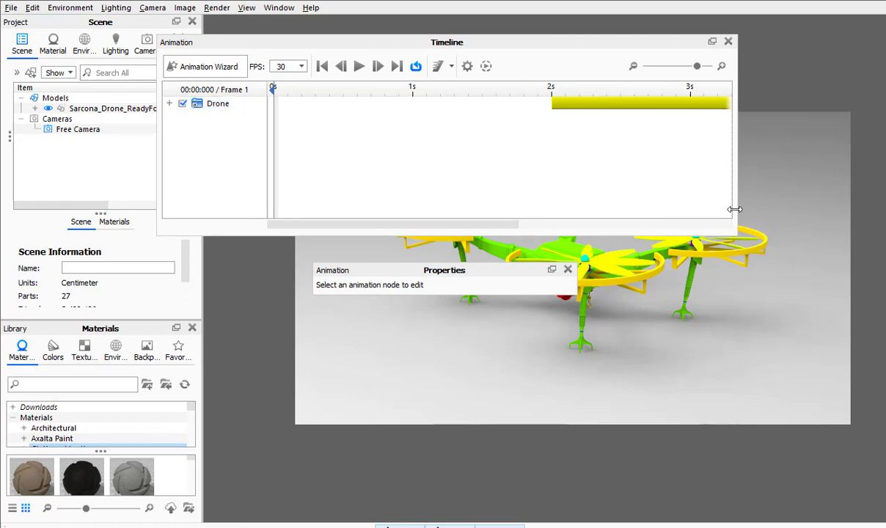
left_click_drag(737, 232, 875, 163)
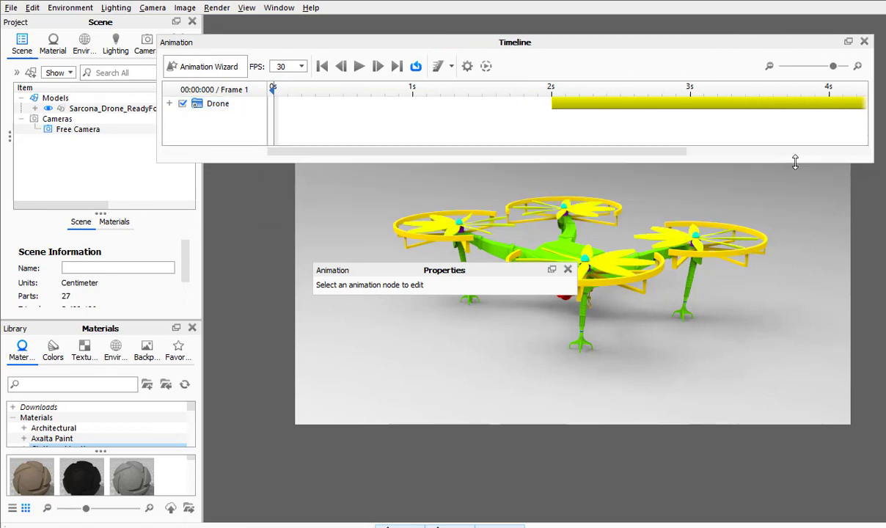
left_click_drag(485, 274, 769, 32)
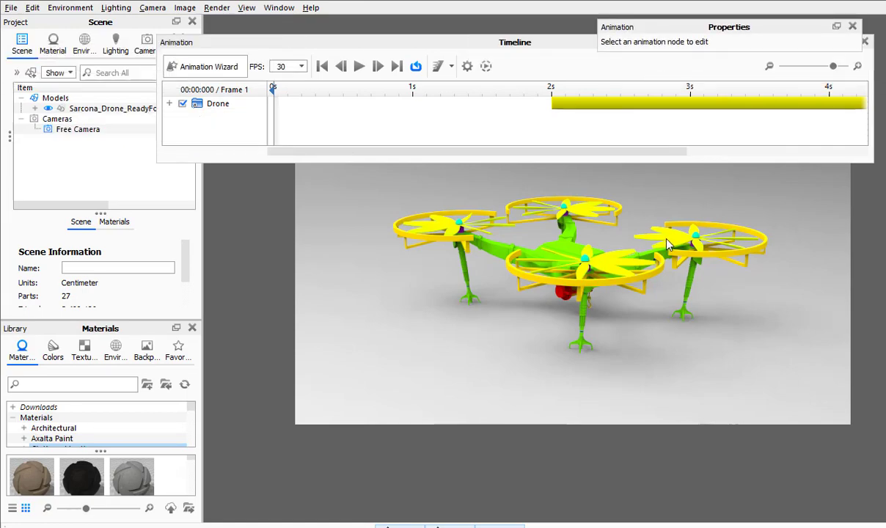
Orbit and zoom the camera around the drone to examine it from low and high angles
left_click_drag(668, 245, 636, 285)
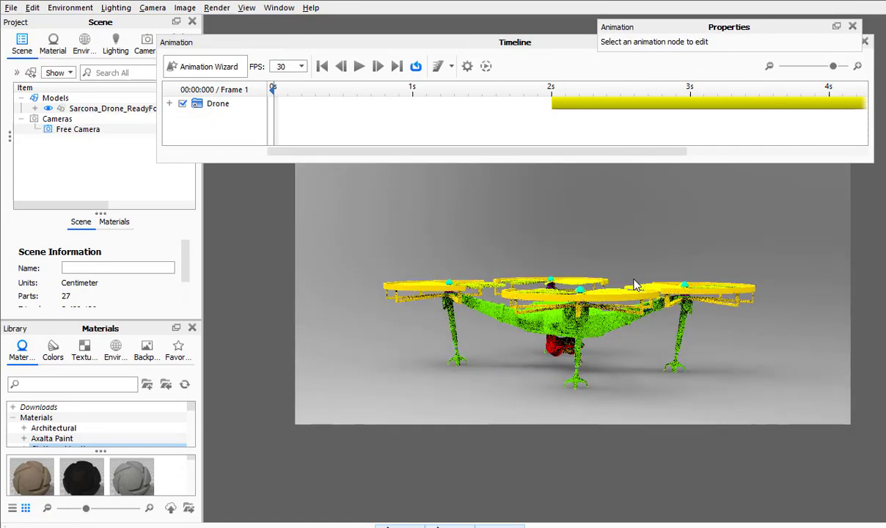
scroll(634, 279, "down", 5)
middle_click_drag(609, 284, 563, 329)
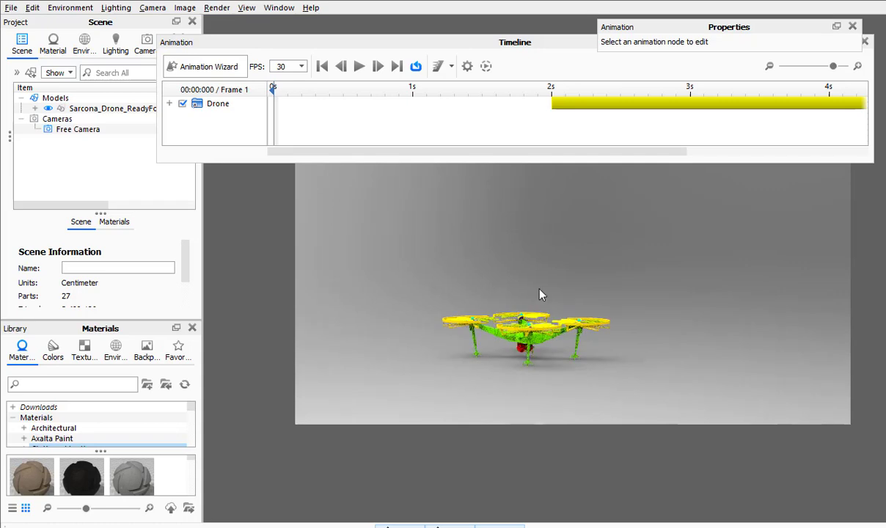
left_click_drag(540, 295, 572, 295)
scroll(607, 259, "up", 3)
scroll(607, 258, "down", 4)
scroll(608, 259, "up", 2)
scroll(608, 259, "down", 3)
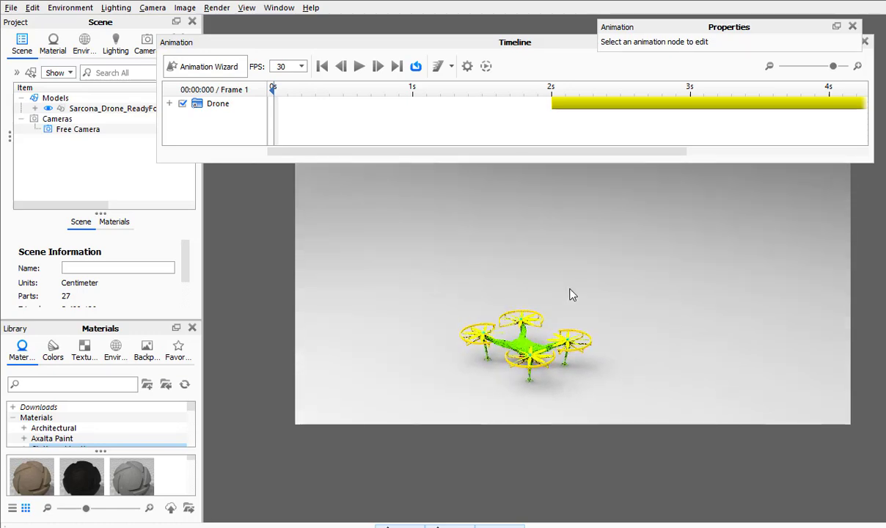
Zoom the Timeline out to show the full 6-second animation range, and reframe the drone closer in the viewport
left_click(828, 66)
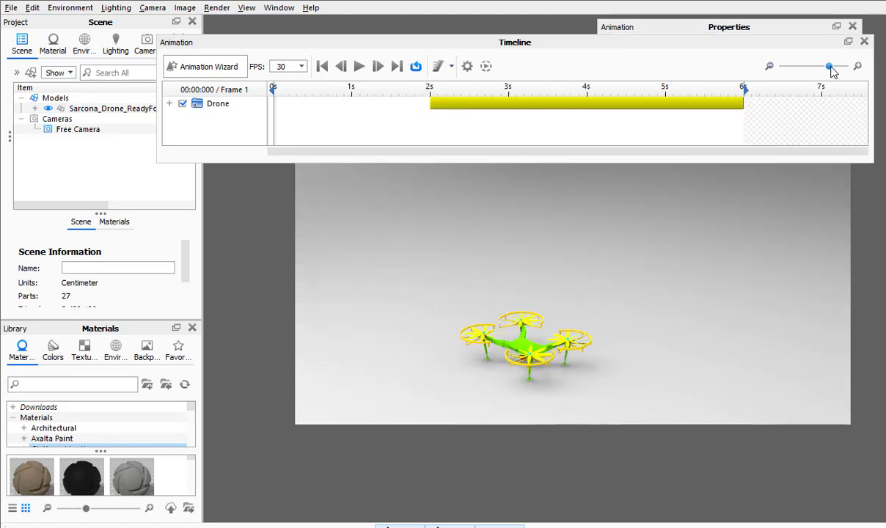
left_click_drag(274, 90, 231, 77)
scroll(545, 366, "down", 3)
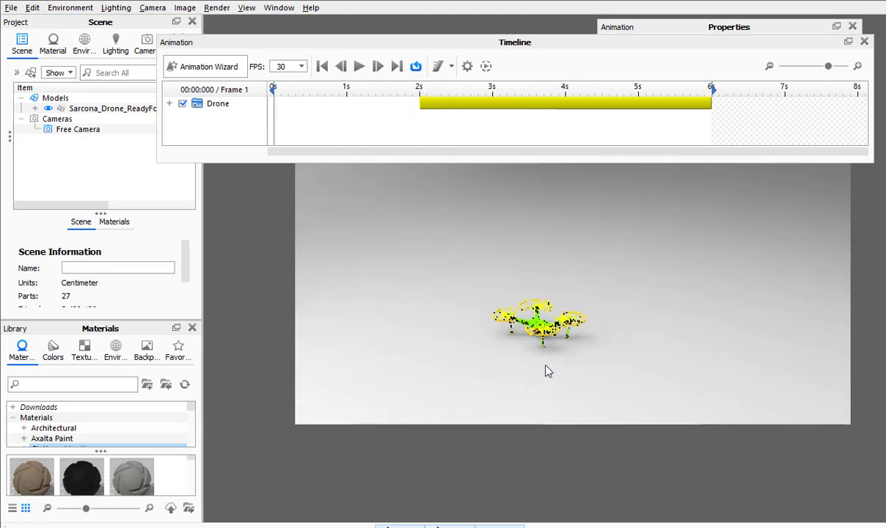
scroll(545, 366, "up", 6)
middle_click_drag(520, 366, 575, 257)
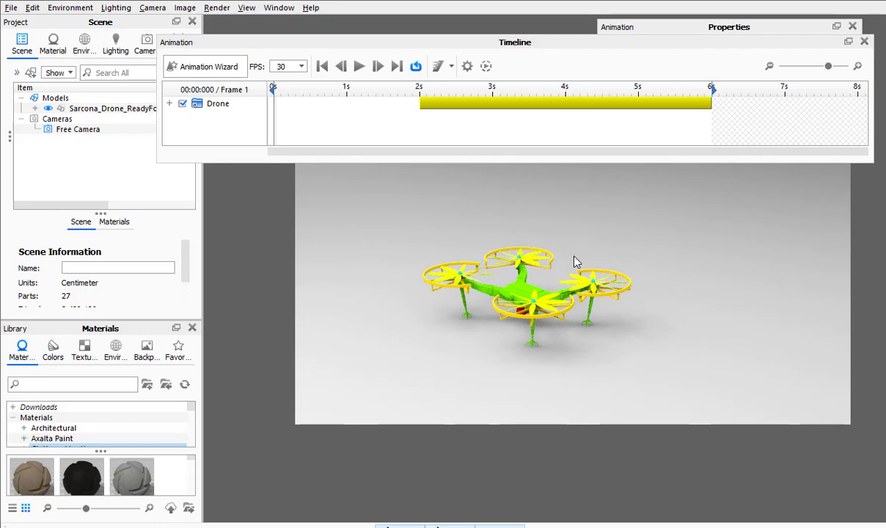
scroll(573, 264, "up", 5)
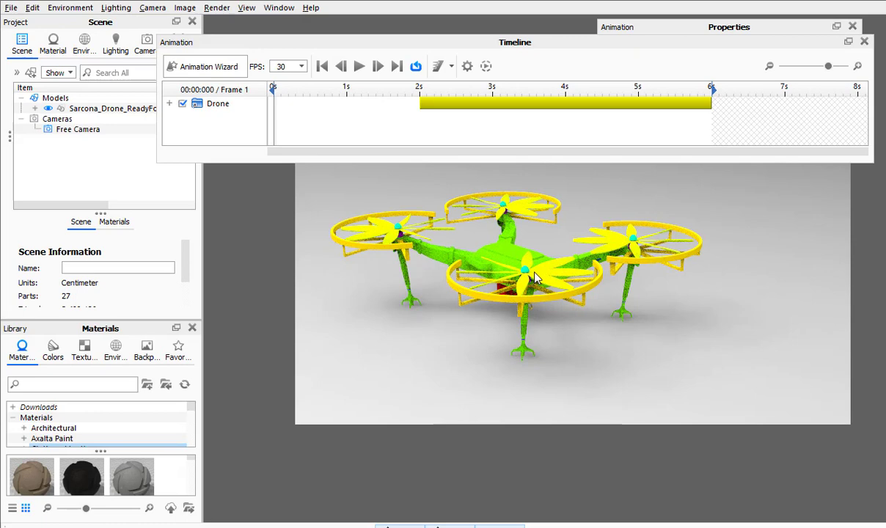
Expand the drone model in the scene tree down through the Subdivision Surface, Symmetry.1 and Symmetry groups
left_click(55, 97)
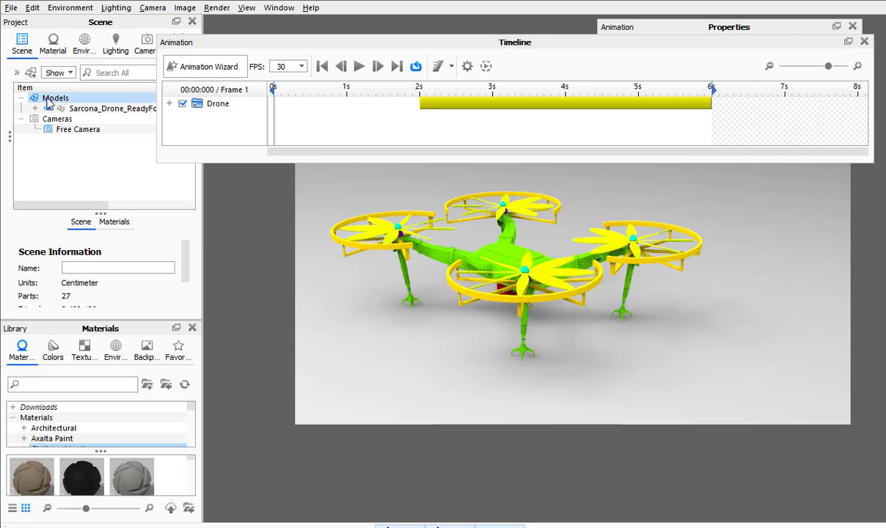
left_click(35, 109)
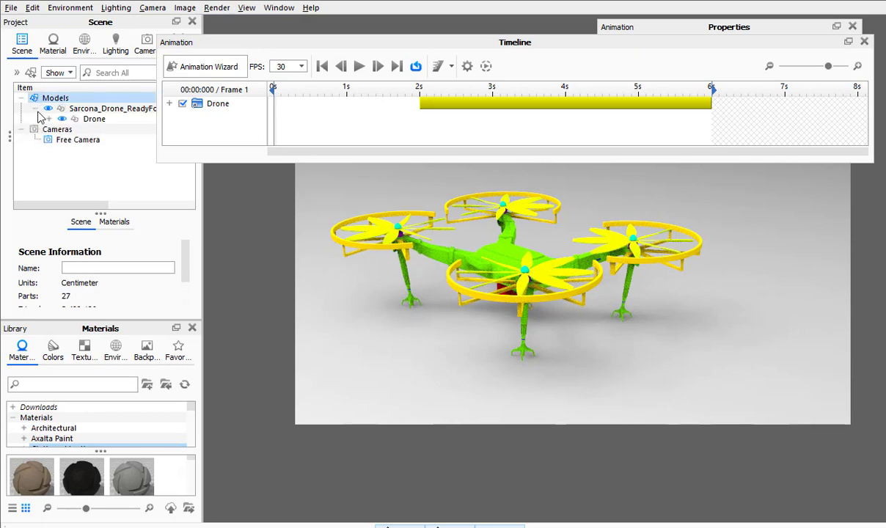
left_click(49, 119)
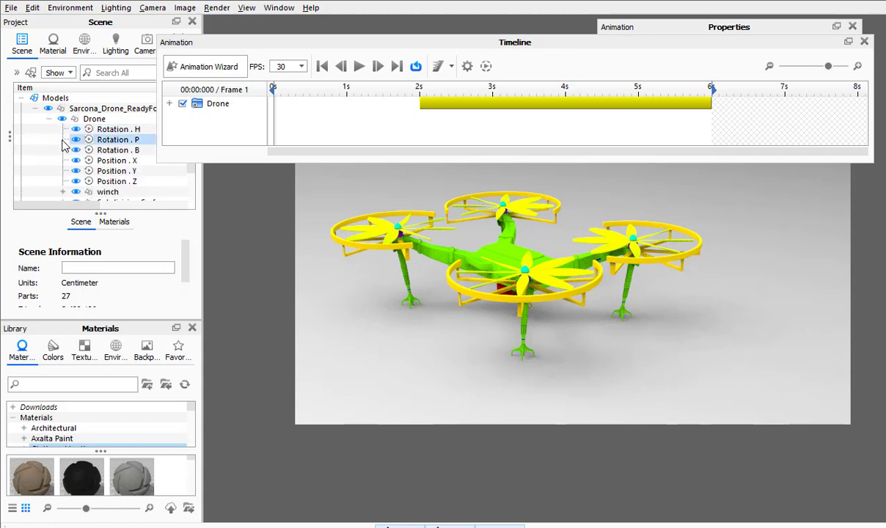
scroll(65, 147, "down", 1)
left_click(63, 171)
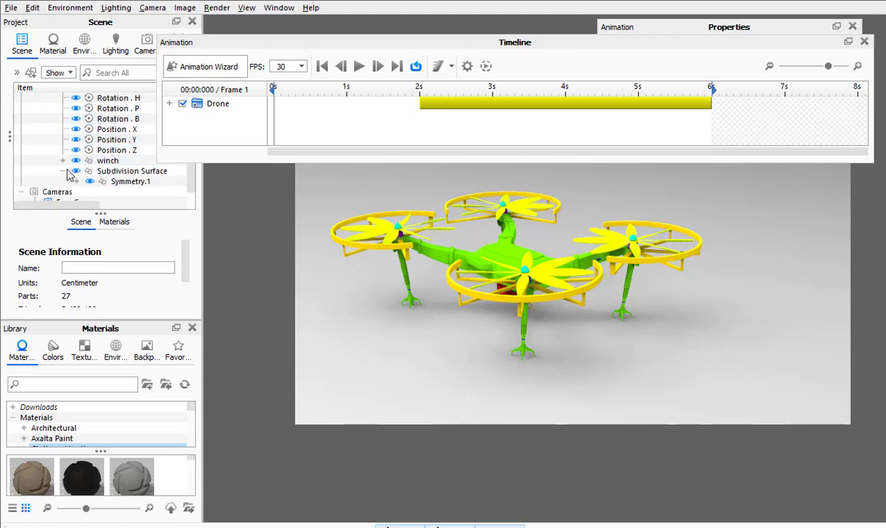
left_click(77, 181)
scroll(103, 178, "down", 1)
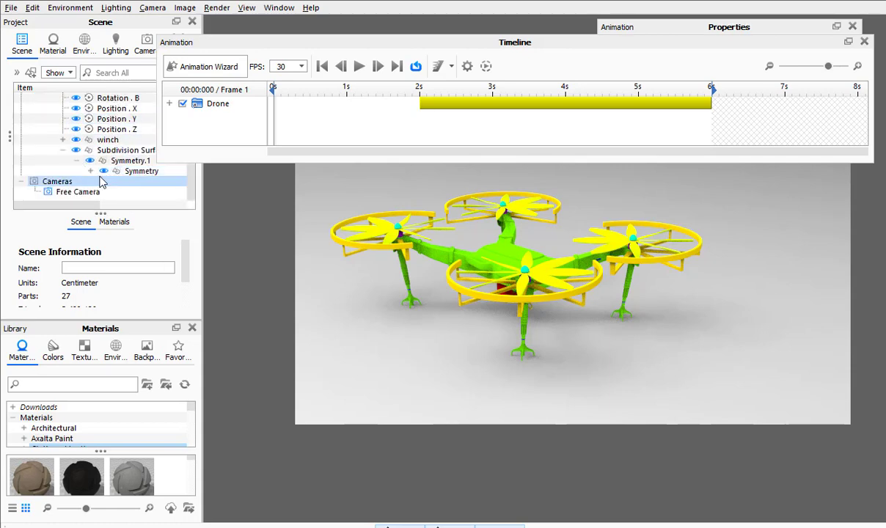
left_click(90, 171)
Expand the Blade group in the scene tree and select blade1_Anim, framing that propeller closely in the viewport
mouse_move(87, 205)
left_mouse_down()
mouse_move(146, 205)
mouse_move(87, 207)
left_mouse_up()
scroll(87, 163, "down", 1)
scroll(88, 167, "down", 1)
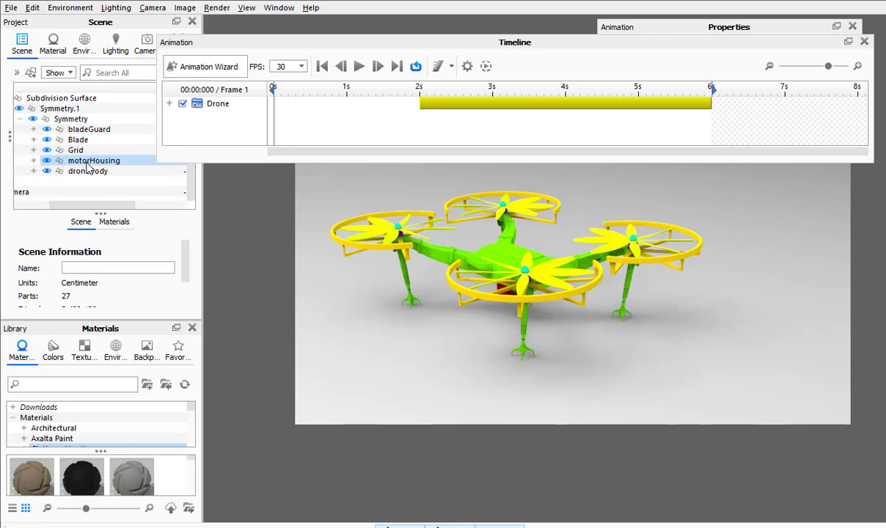
left_click(67, 140)
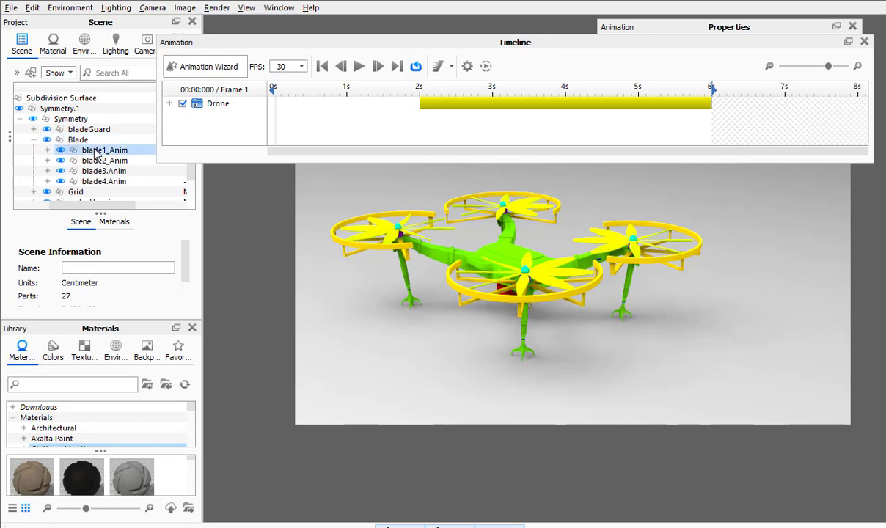
left_click(96, 151)
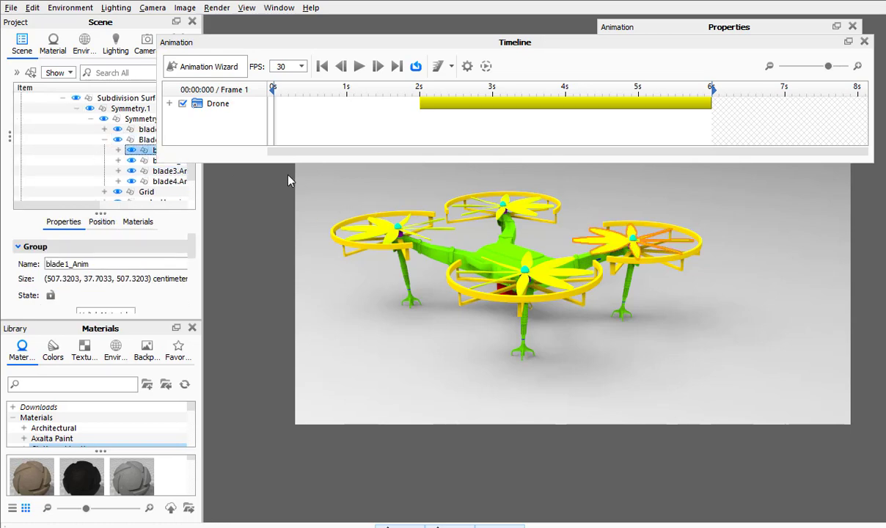
scroll(598, 271, "down", 1)
scroll(647, 260, "up", 3)
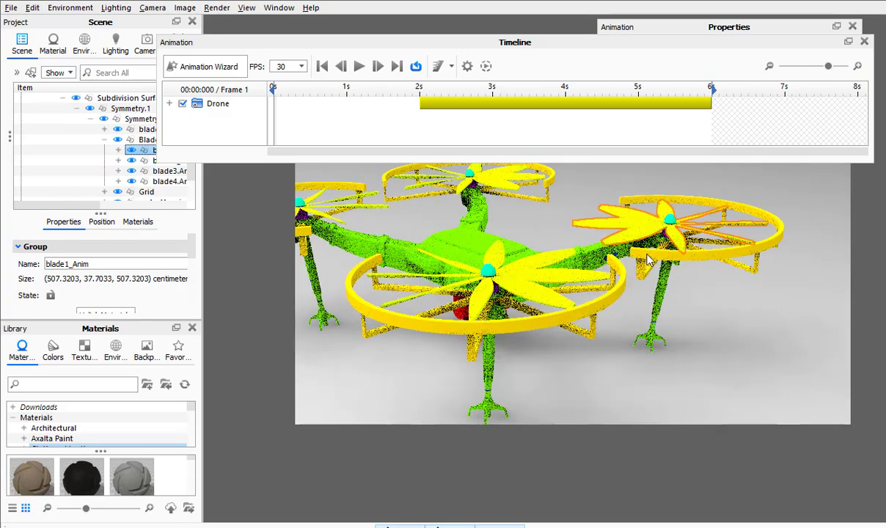
Frame the blade1_Anim propeller closely around its hub to examine the blades
scroll(647, 260, "up", 2)
middle_click_drag(647, 260, 590, 362)
scroll(668, 339, "up", 3)
middle_click_drag(668, 338, 590, 234)
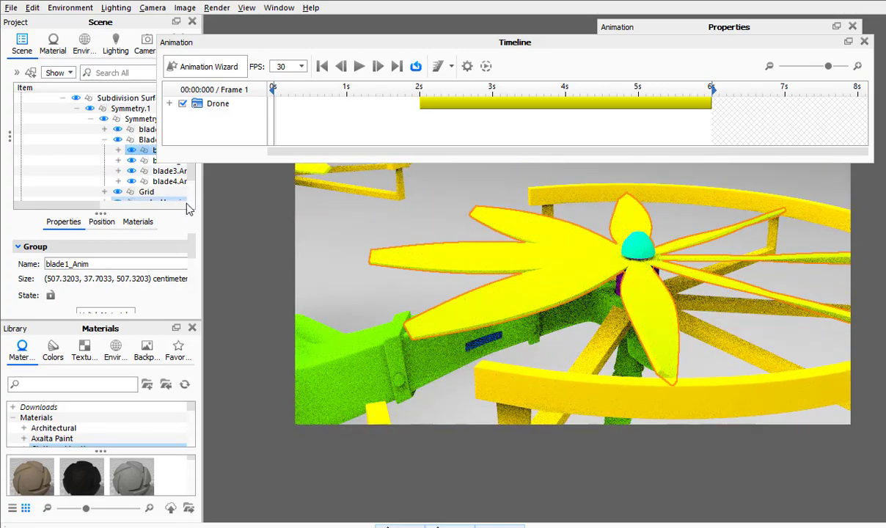
Switch to Cinema 4D, expand the Drone hierarchy through Subdivision Surface, Symmetry.1 and Symmetry, and select the Blade object
key("alt+Tab")
key("alt+Tab")
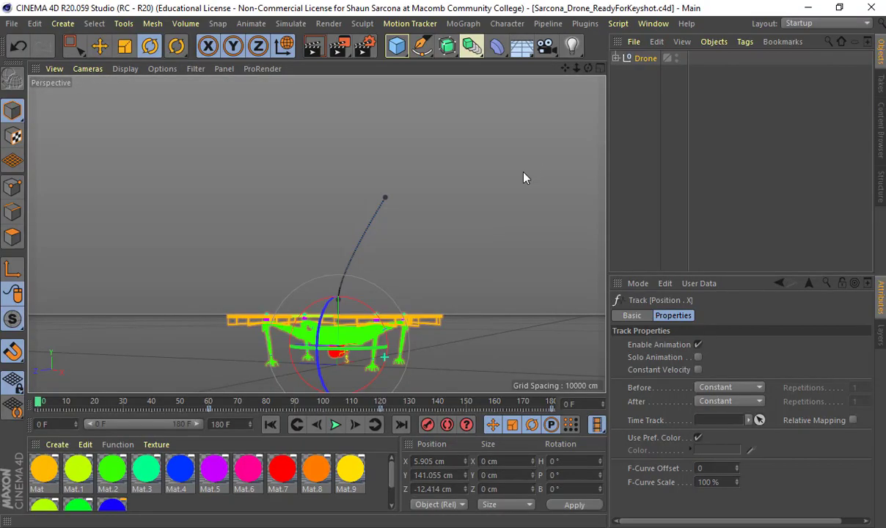
left_click(616, 58)
left_click(629, 87)
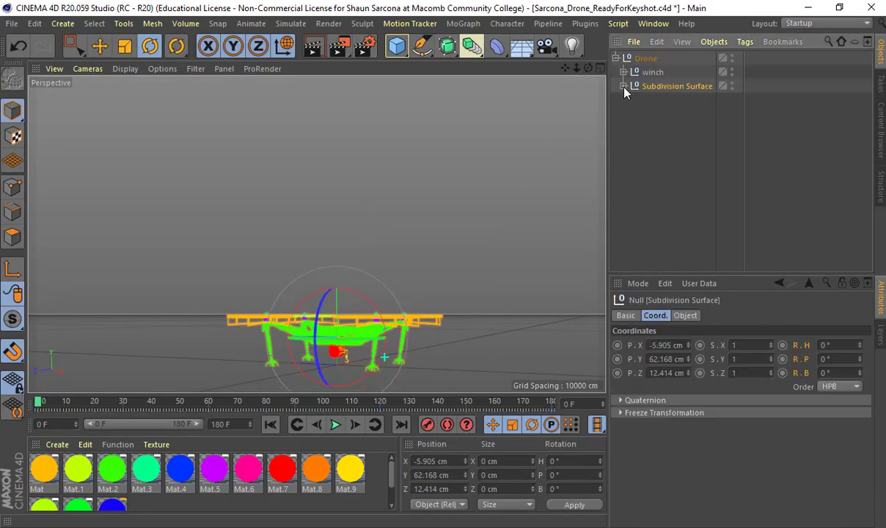
left_click(624, 86)
left_click(631, 100)
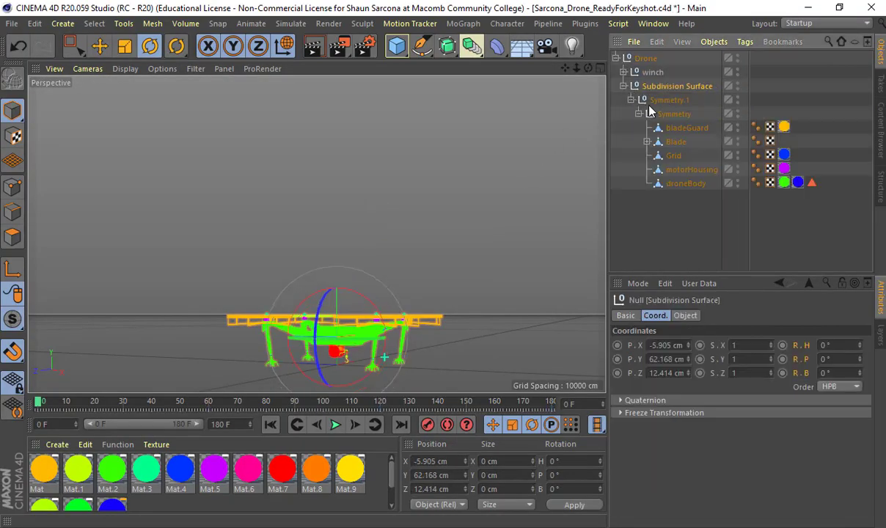
left_click(677, 142)
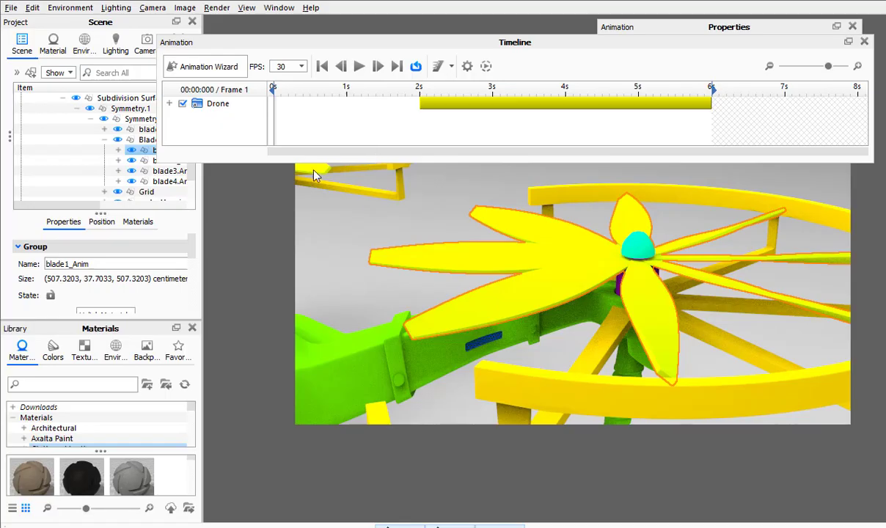
Switch back to KeyShot, uncover the scene tree, and add a Rotation animation to the blade1_Anim group
mouse_move(598, 265)
left_mouse_down()
mouse_move(647, 253)
mouse_move(629, 242)
mouse_move(588, 266)
left_mouse_up()
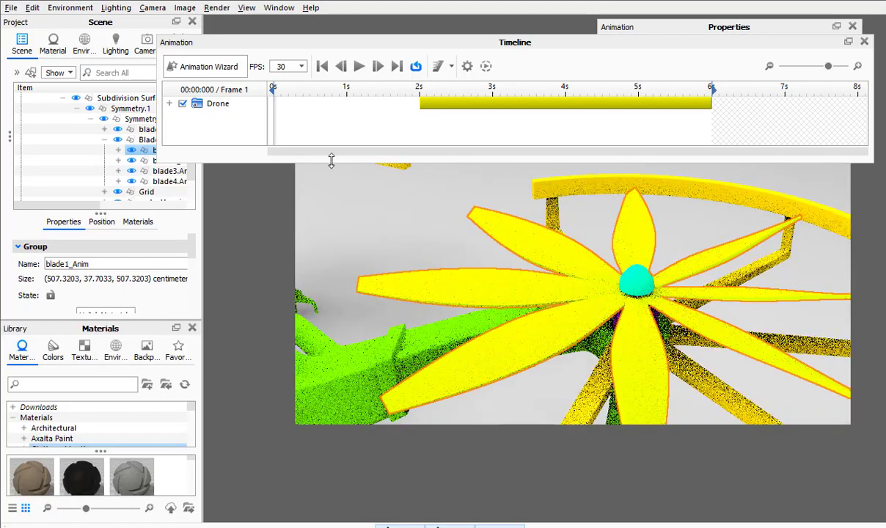
left_click_drag(230, 47, 272, 48)
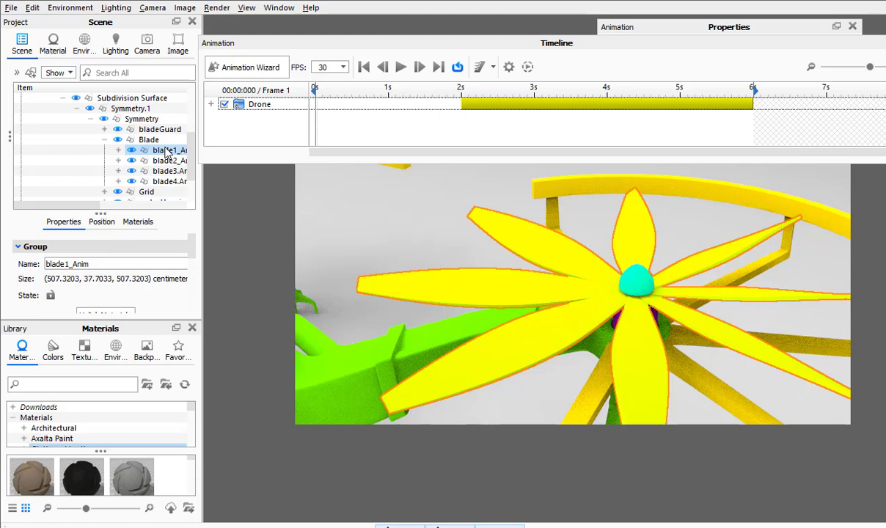
right_click(166, 151)
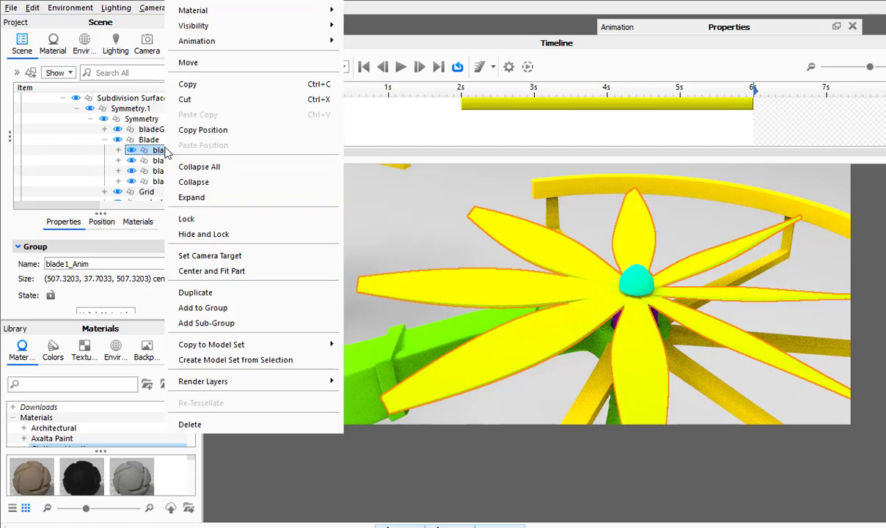
mouse_move(230, 45)
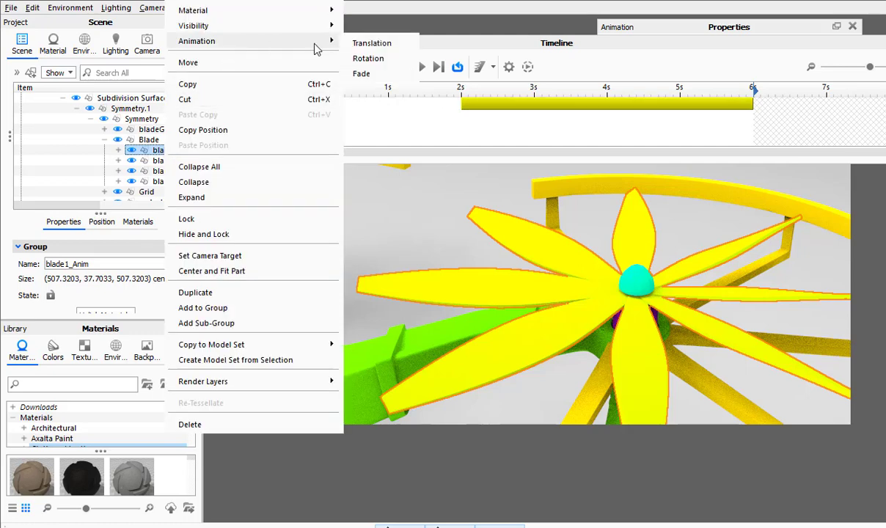
left_click(372, 59)
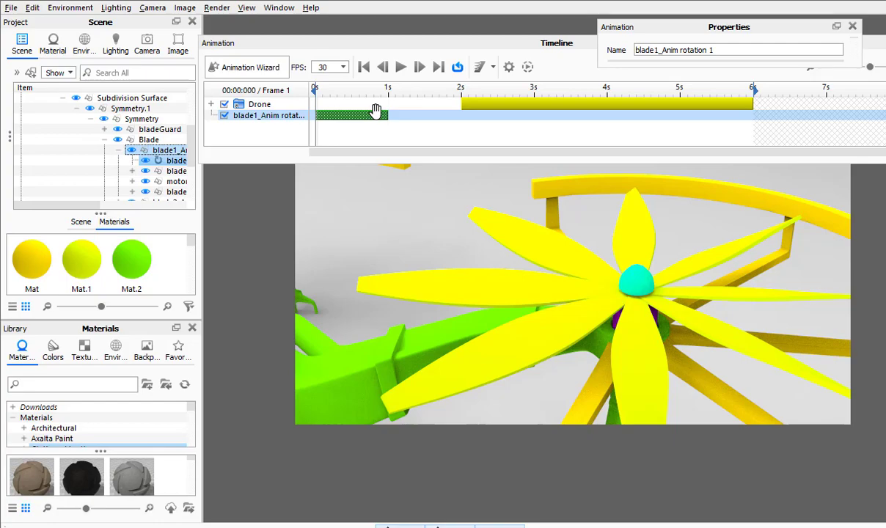
Extend the blade1_Anim rotation to the 6-second mark and scrub the opening frames to preview it
left_click_drag(386, 115, 761, 117)
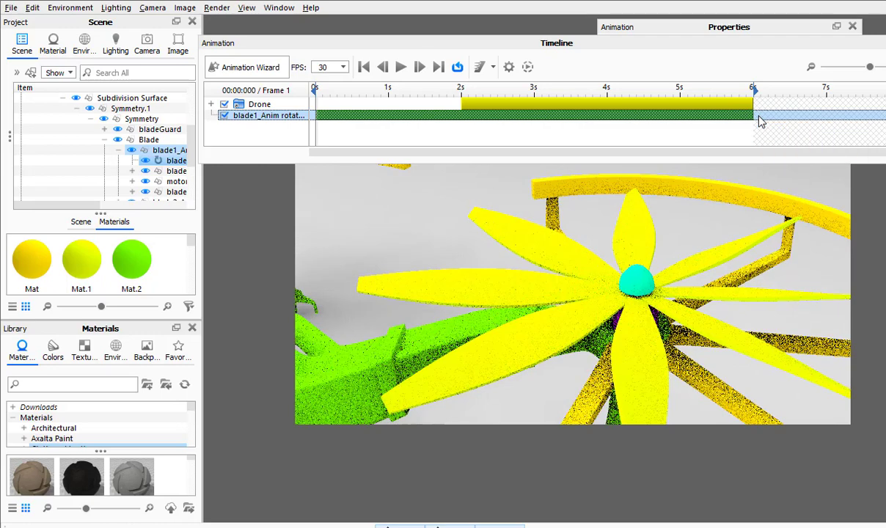
left_click(579, 131)
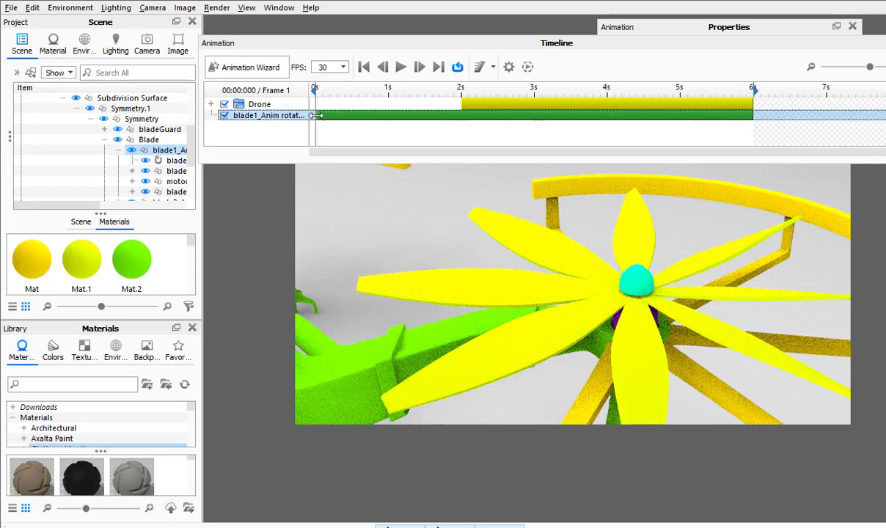
left_click_drag(328, 95, 315, 111)
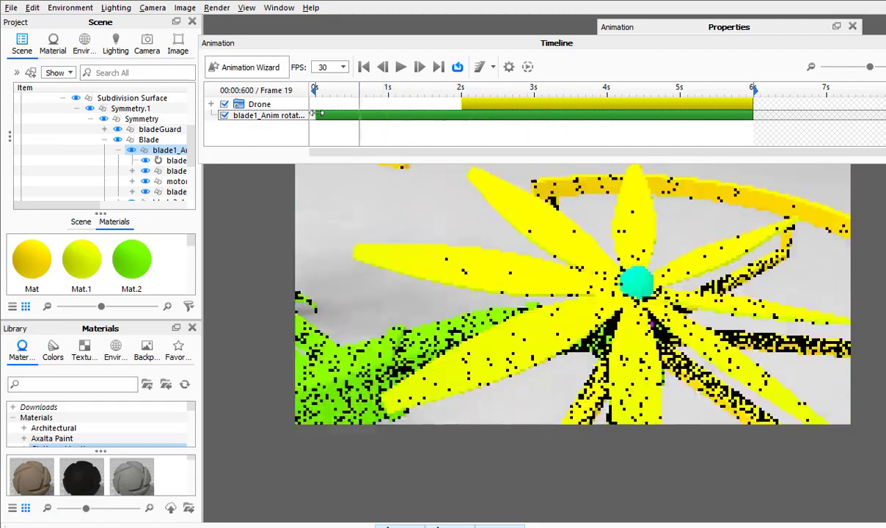
Show the complete properties of the blade1_Anim rotation by rearranging the Timeline and enlarging the animation Properties window
left_click_drag(592, 43, 381, 70)
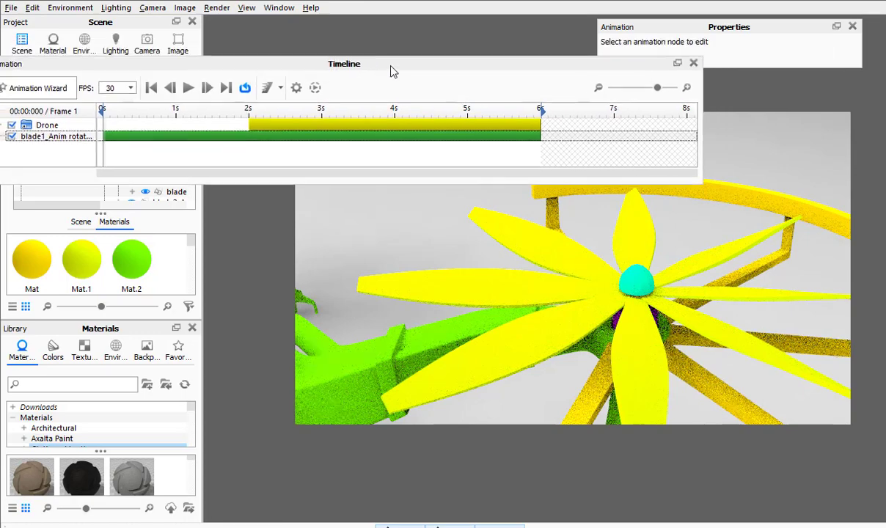
left_click(369, 135)
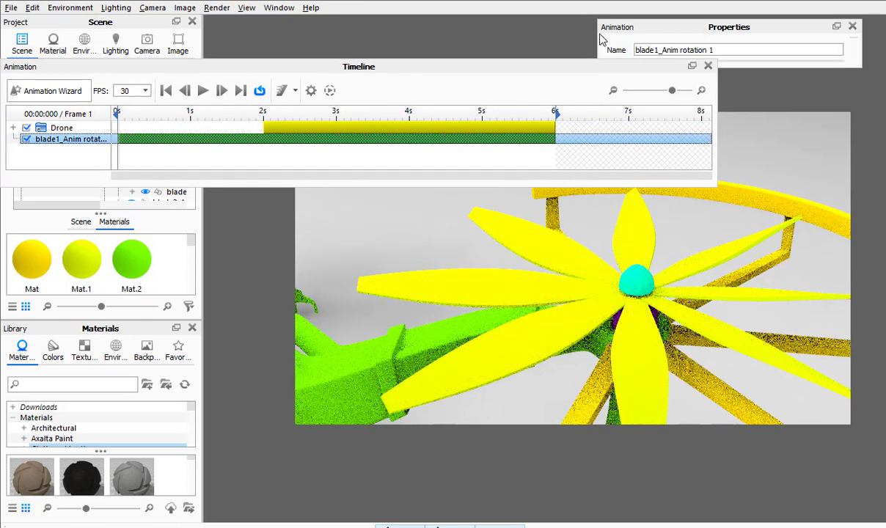
left_click_drag(693, 27, 386, 46)
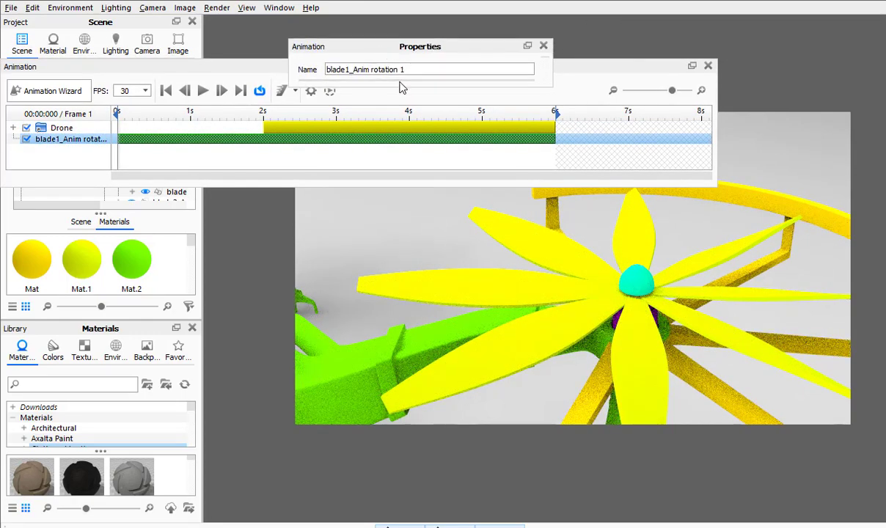
left_click_drag(399, 84, 440, 338)
left_click_drag(448, 50, 243, 81)
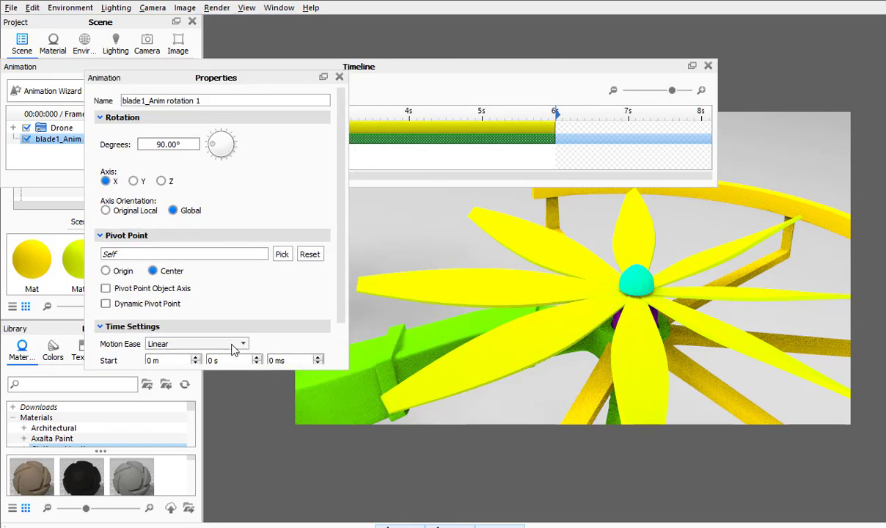
left_click_drag(231, 371, 231, 469)
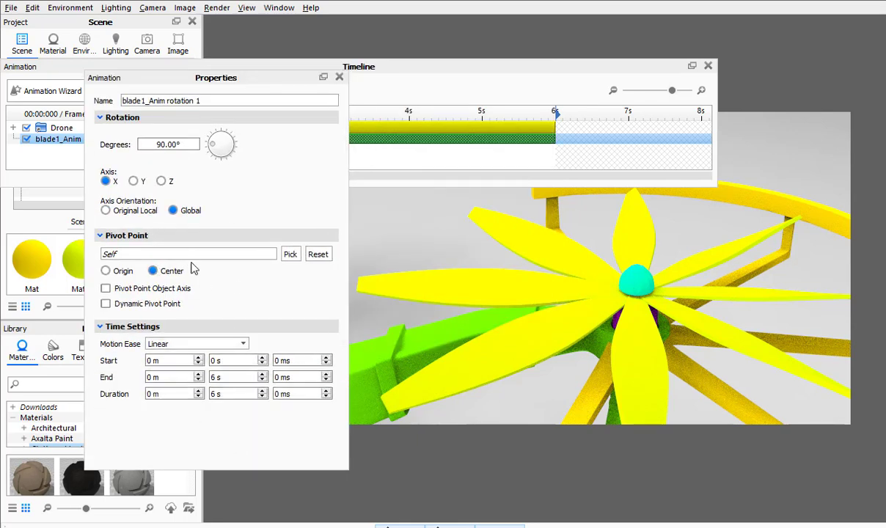
Set the blade1_Anim rotation's motion ease to Ease In and return the playhead to frame 1
left_click(207, 344)
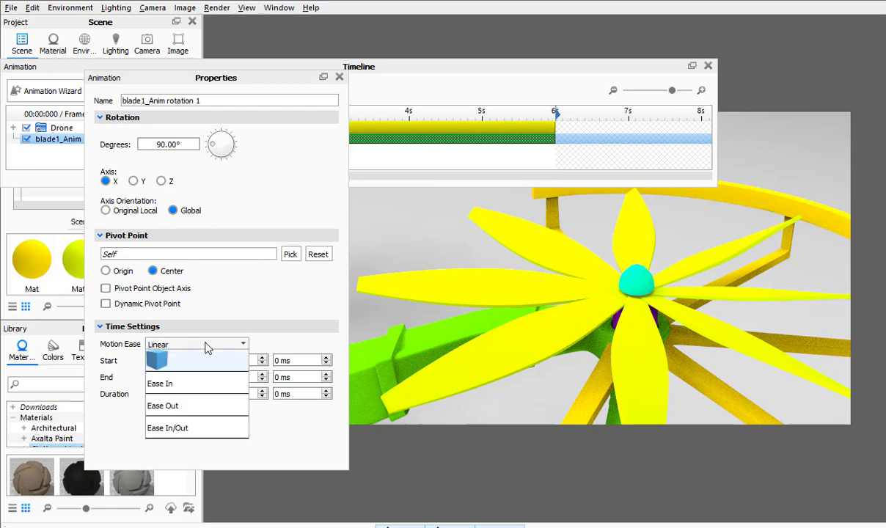
left_click(195, 391)
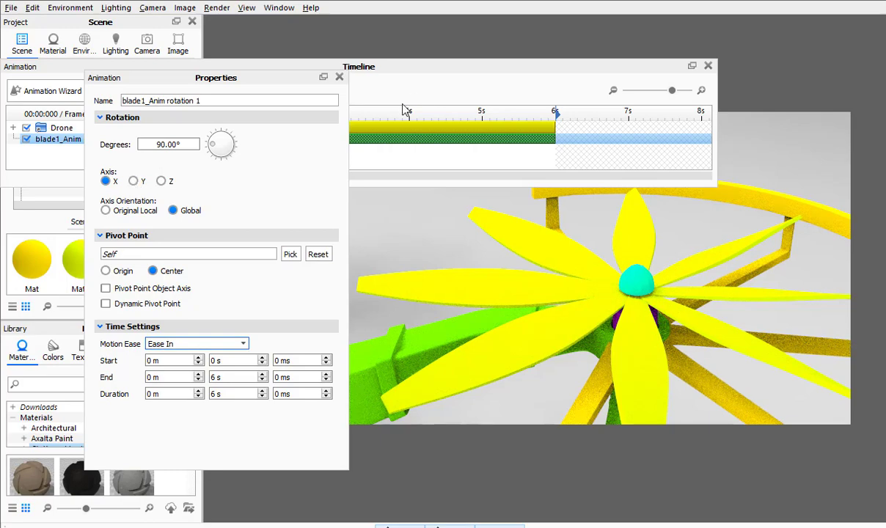
left_click_drag(404, 111, 116, 110)
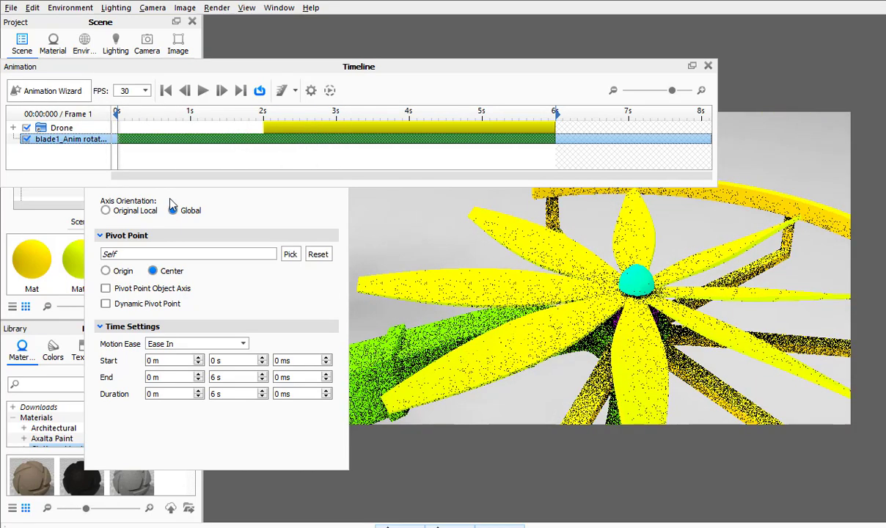
left_click(192, 206)
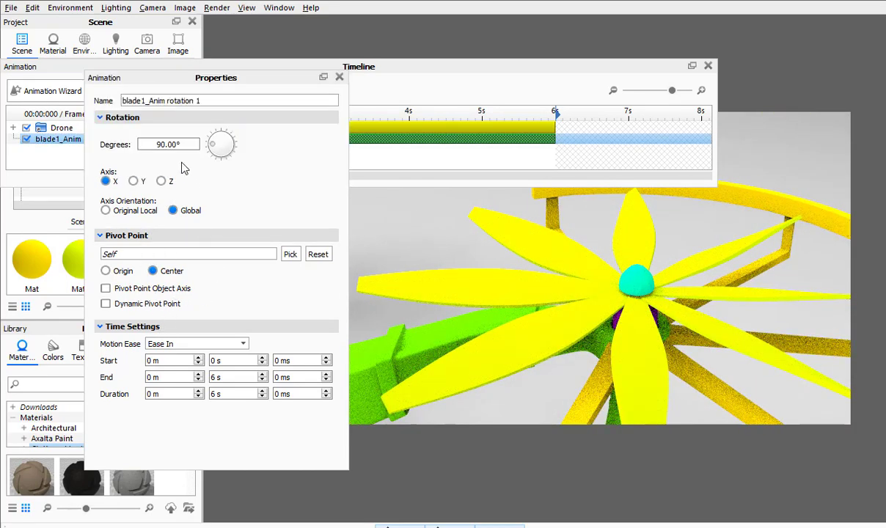
Set the blade1_Anim rotation axis to Y, keeping the playhead at the start and the whole drone in view
left_click_drag(155, 120, 132, 133)
scroll(618, 286, "up", 5)
scroll(618, 283, "down", 6)
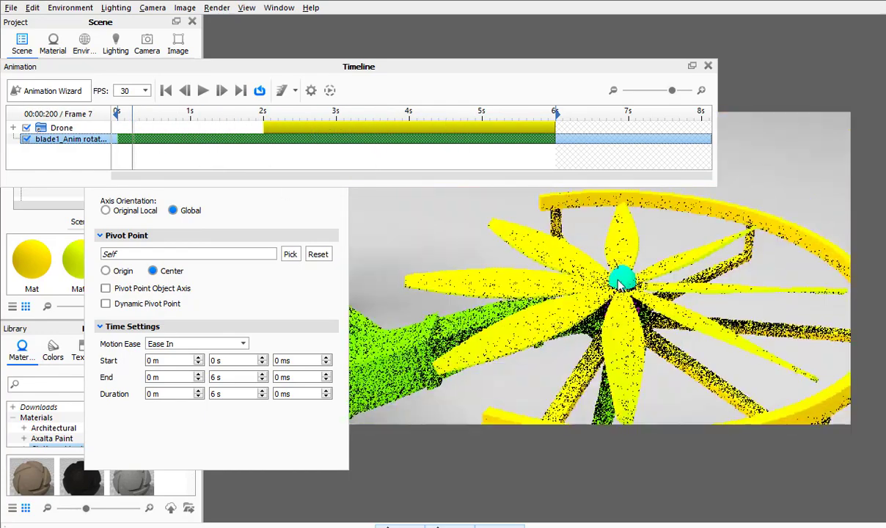
mouse_move(133, 119)
left_mouse_down()
mouse_move(352, 118)
mouse_move(116, 117)
left_mouse_up()
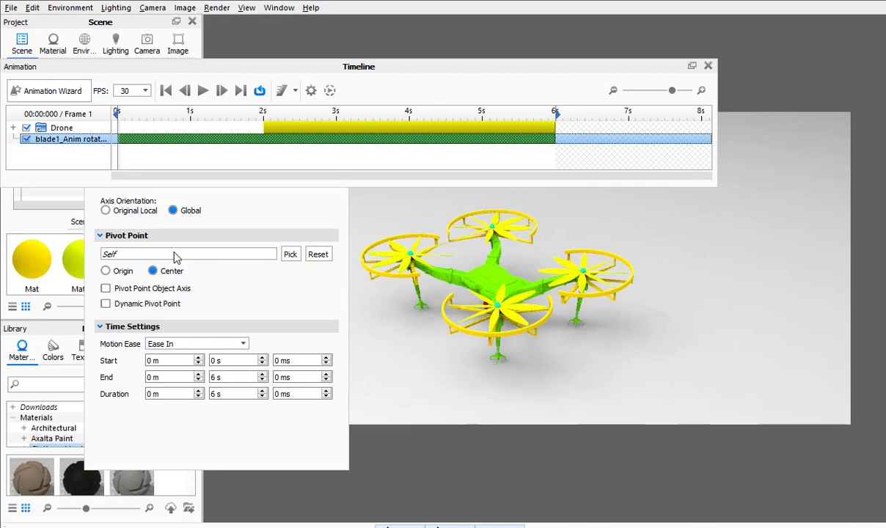
left_click(259, 210)
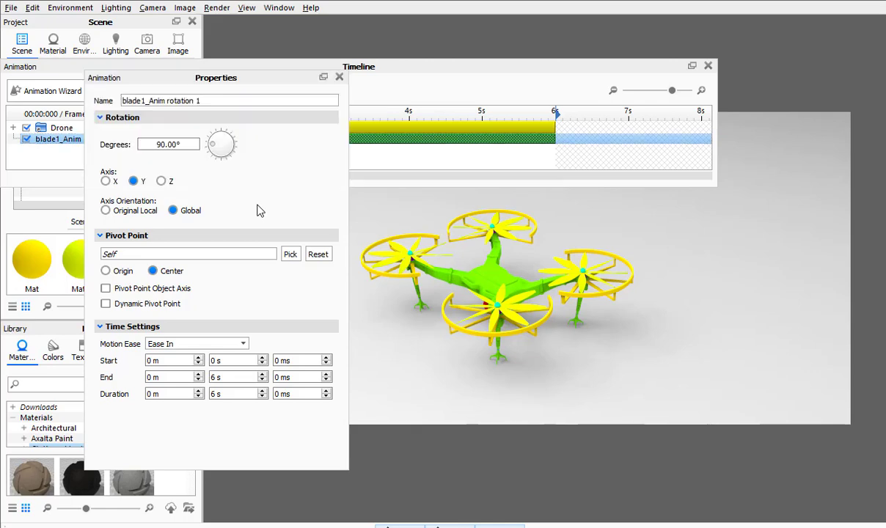
Replace the blade1_Anim rotation's 90° angle with a much larger number of degrees
double_click(187, 146)
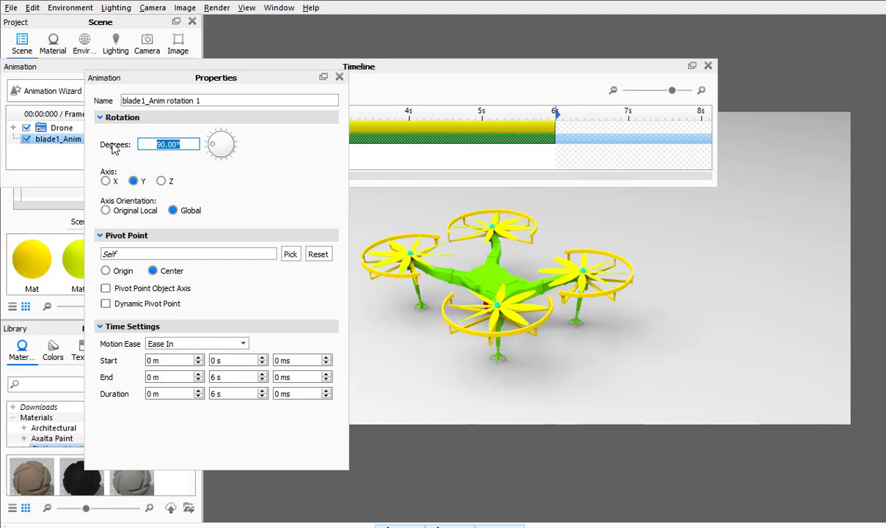
type("150200")
key("Return")
key("BackSpace")
key("Return")
Scrub the animation to about 3.5 s and back to the start to preview the spinning propeller during takeoff
left_click(409, 66)
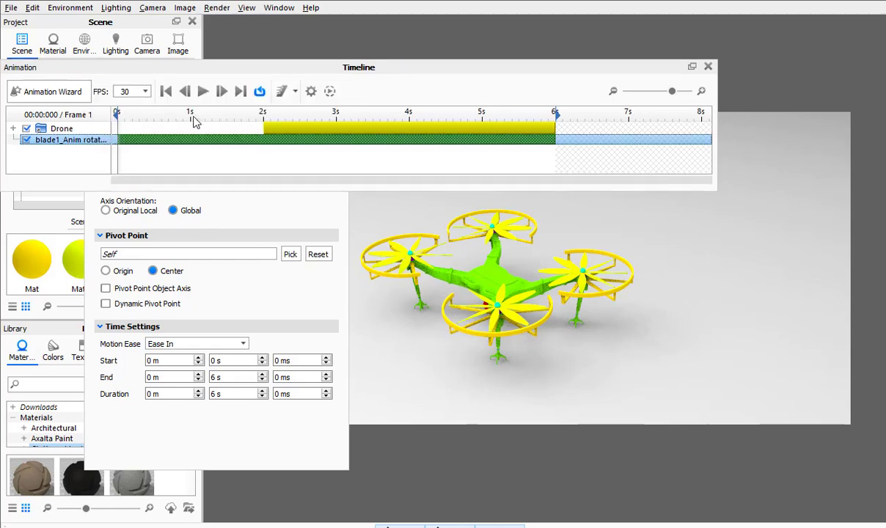
left_click_drag(143, 116, 376, 131)
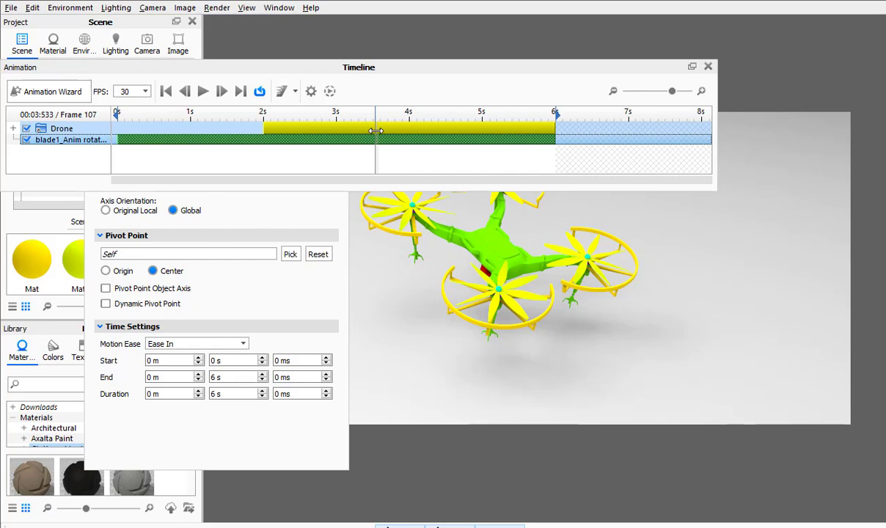
left_click_drag(369, 116, 119, 116)
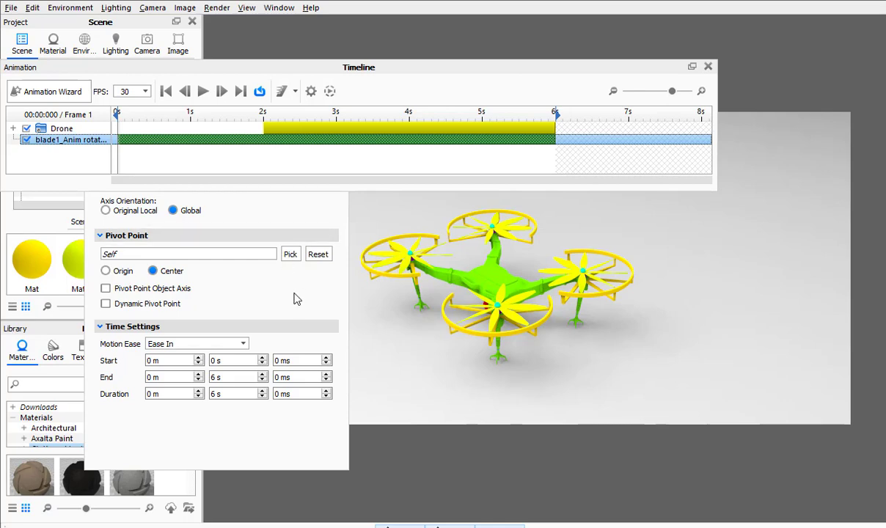
Close the rotation's properties, move the Timeline aside, and widen the Project panel to show the full scene item names
left_click(297, 299)
left_click(339, 77)
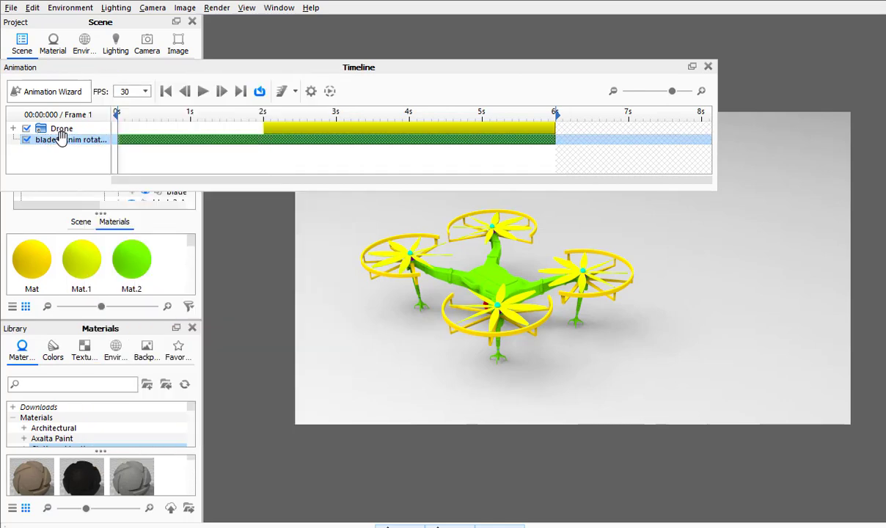
right_click(64, 140)
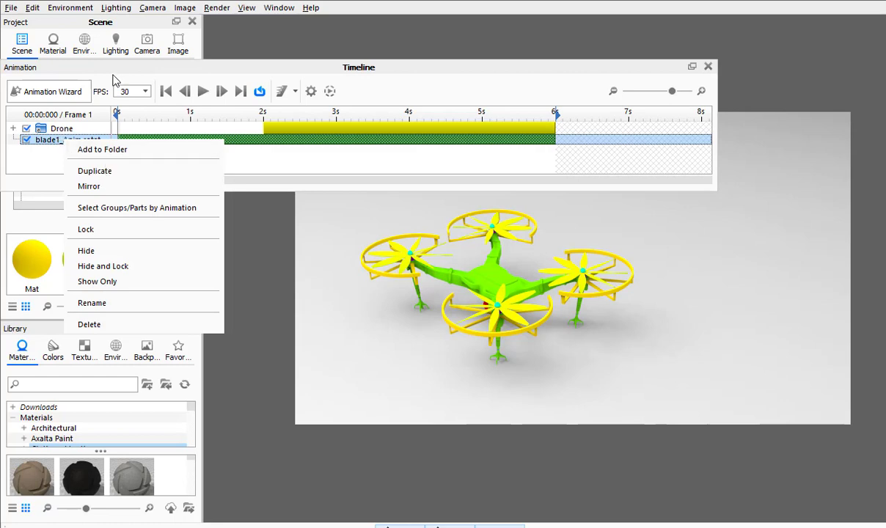
left_click_drag(106, 65, 349, 41)
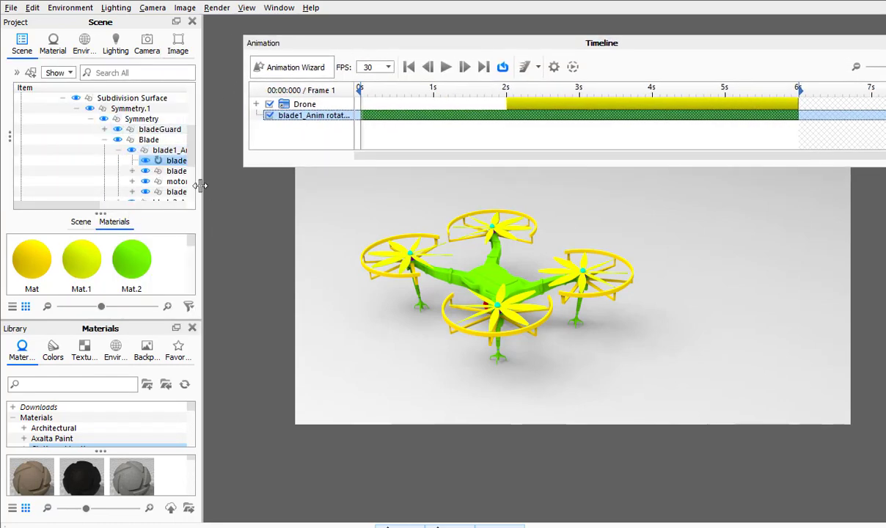
left_click_drag(201, 185, 271, 188)
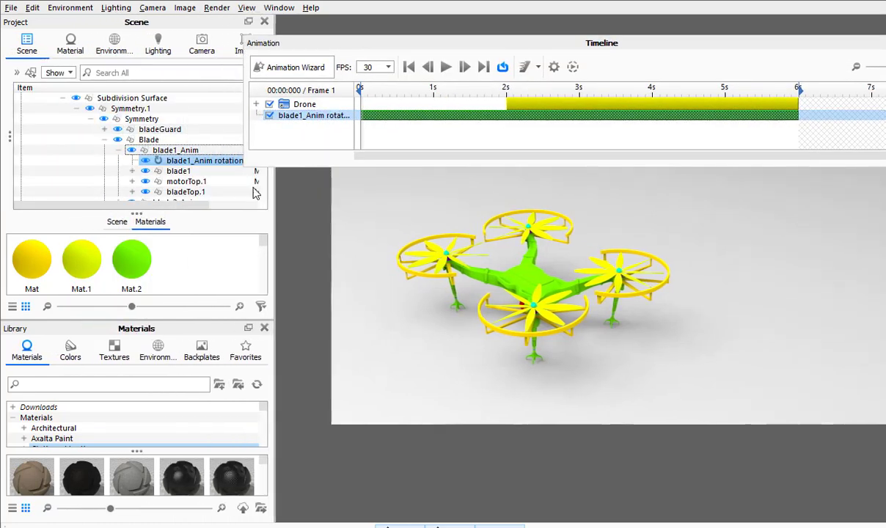
Copy the blade1_Anim rotation animation and paste it as an unlinked copy onto blade2_Anim
right_click(216, 169)
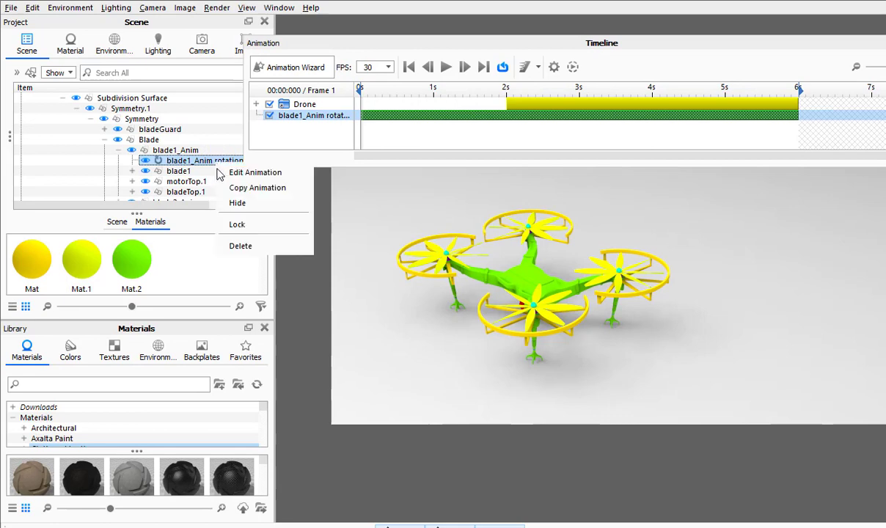
left_click(233, 189)
left_click(117, 150)
right_click(161, 160)
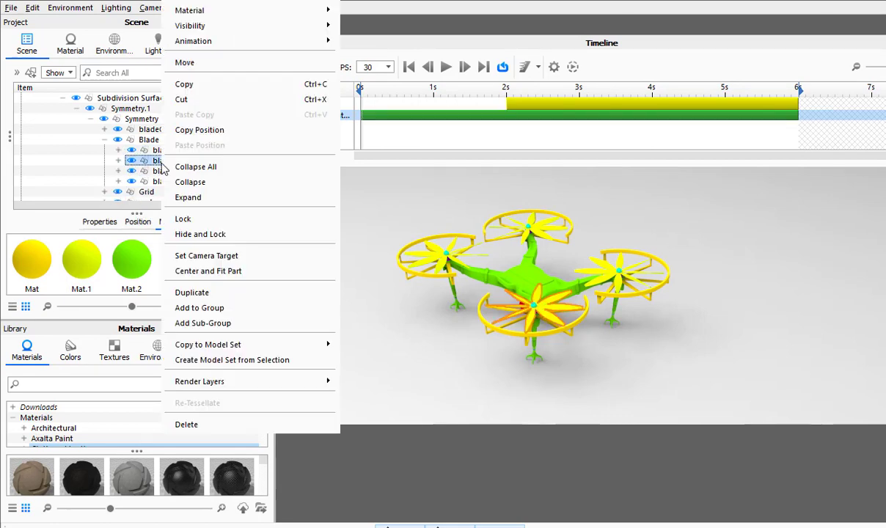
left_click(210, 50)
left_click(208, 43)
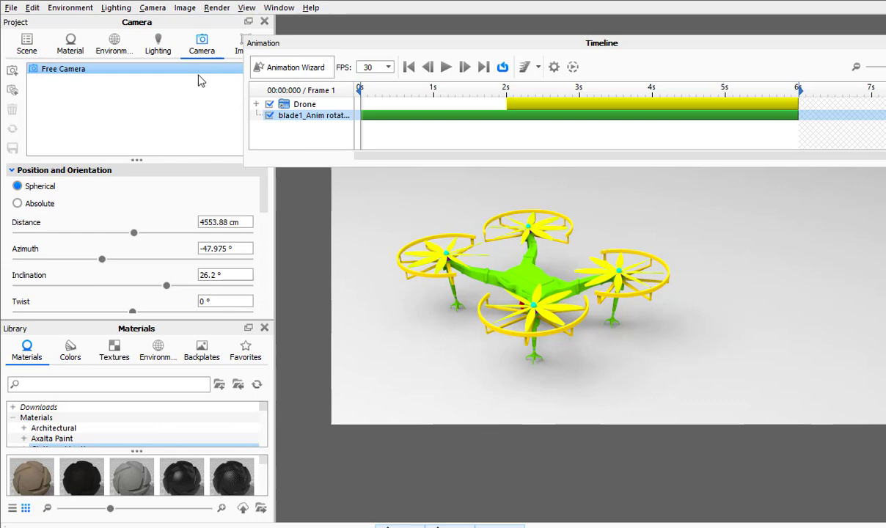
left_click(35, 50)
right_click(177, 160)
mouse_move(220, 41)
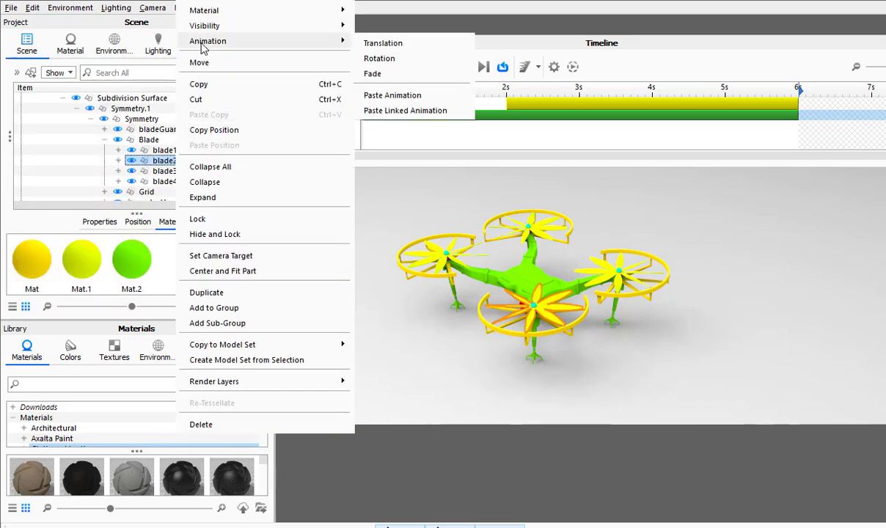
left_click(391, 94)
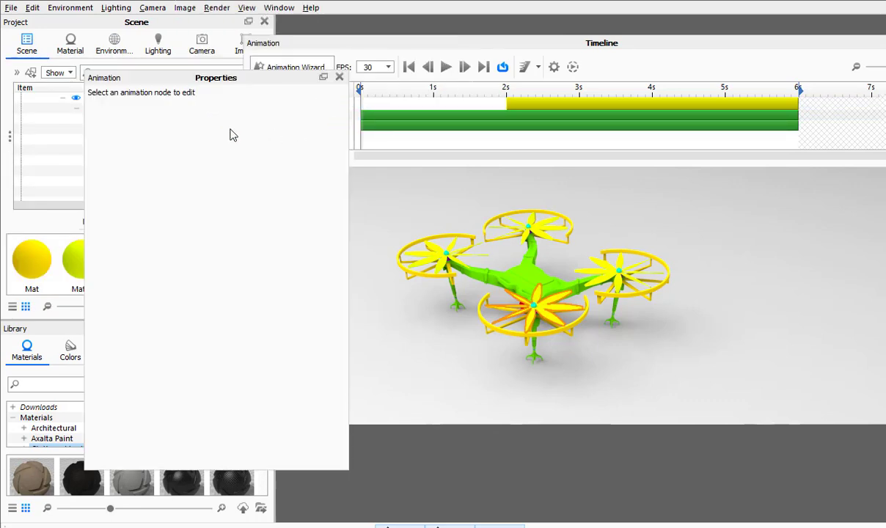
left_click_drag(224, 82, 547, 123)
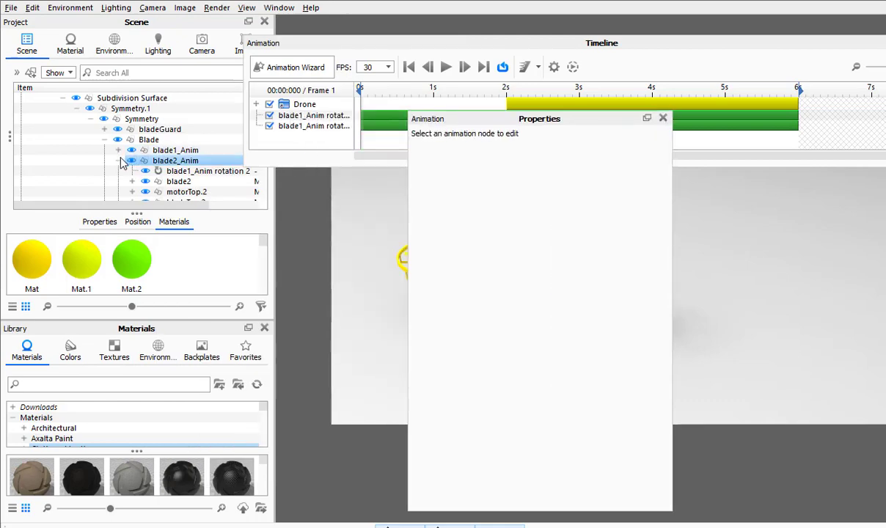
Paste the copied rotation animation onto blade3.Anim and blade4.Anim, and close the empty animation properties
right_click(162, 171)
mouse_move(292, 41)
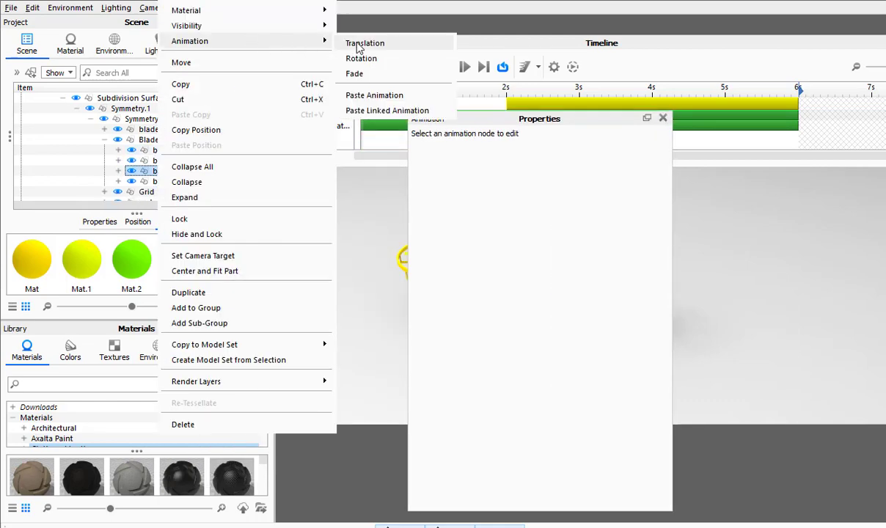
left_click(387, 96)
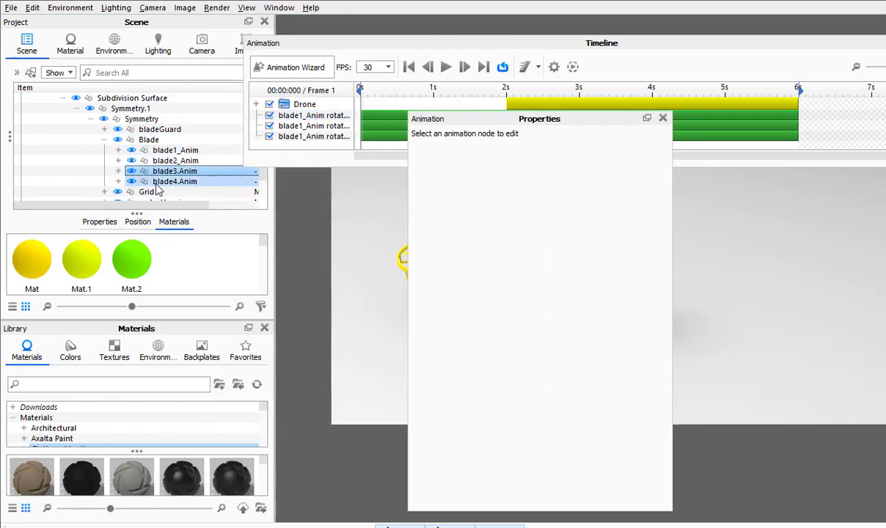
right_click(161, 181)
mouse_move(286, 41)
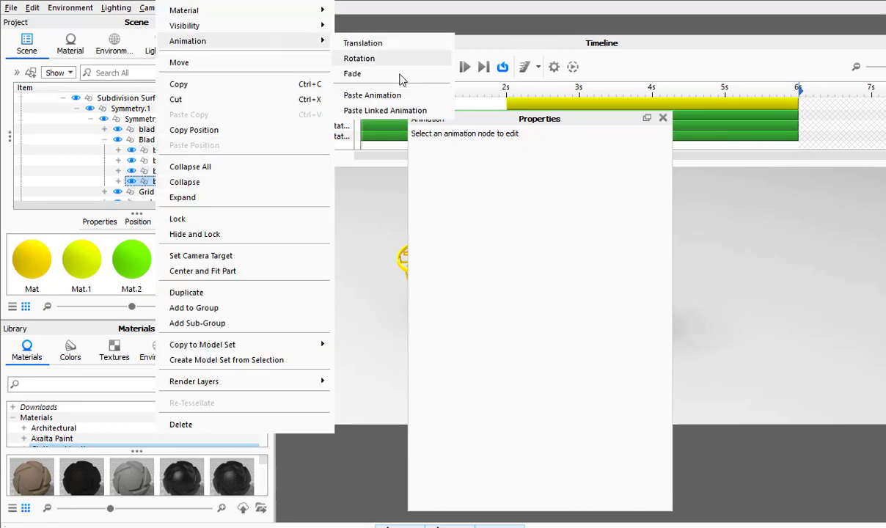
left_click(372, 95)
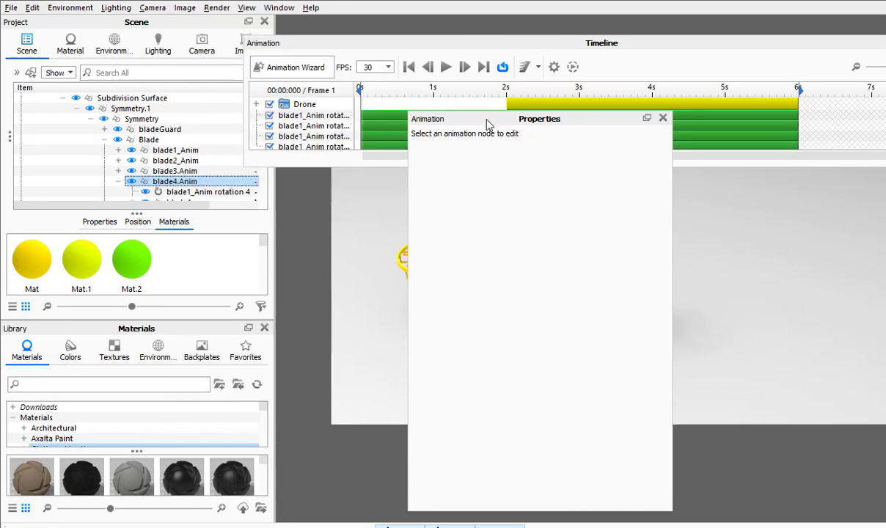
left_click(664, 118)
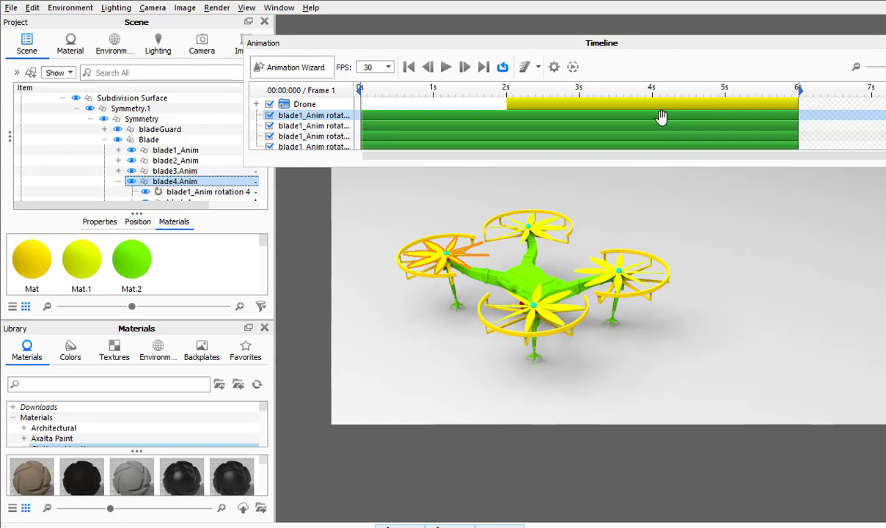
left_click(504, 126)
left_click(392, 104)
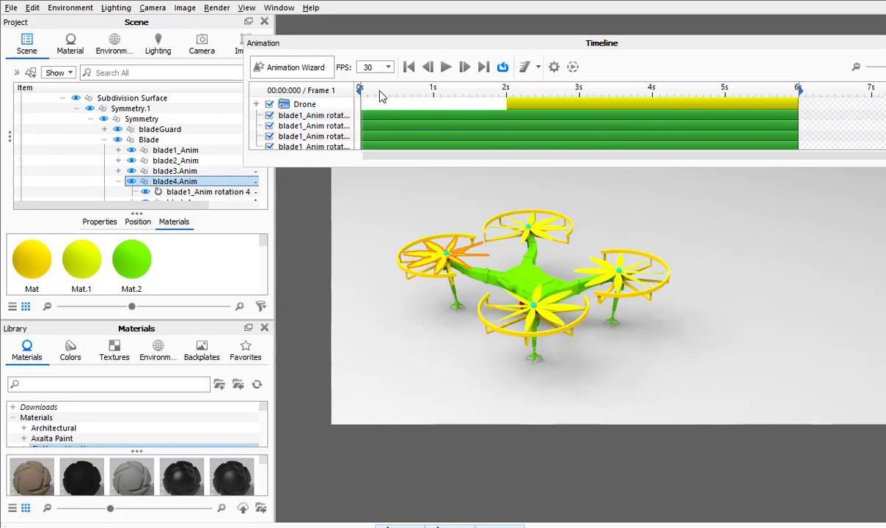
left_click_drag(381, 97, 358, 94)
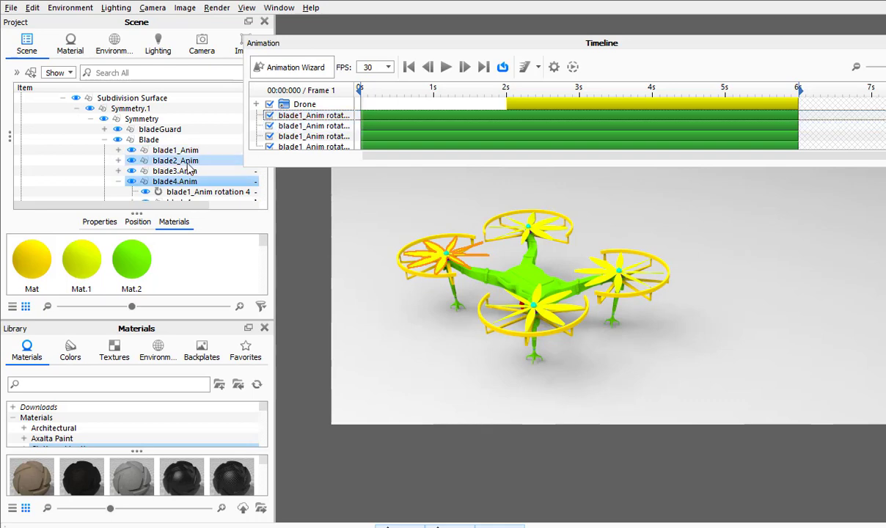
Reverse the spin of blade3.Anim by setting its rotation animation to -15020°
left_click(118, 181)
left_click(175, 162)
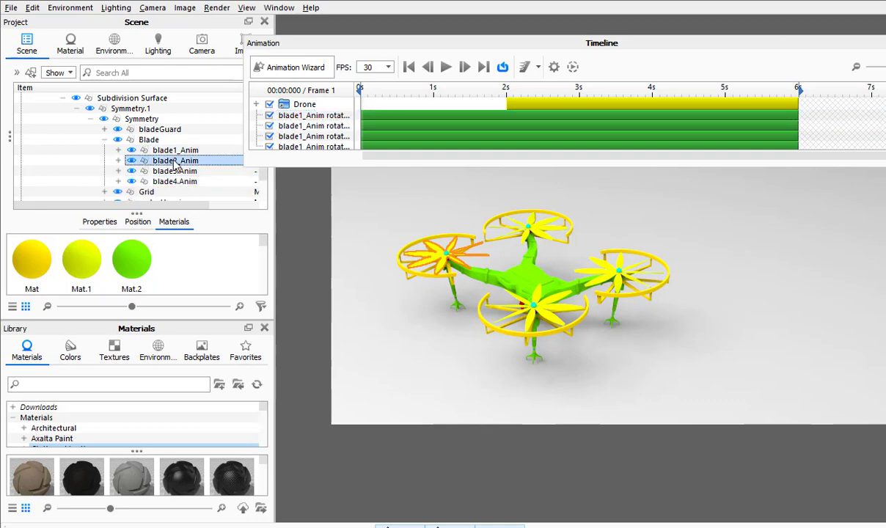
left_click(176, 171, "ctrl")
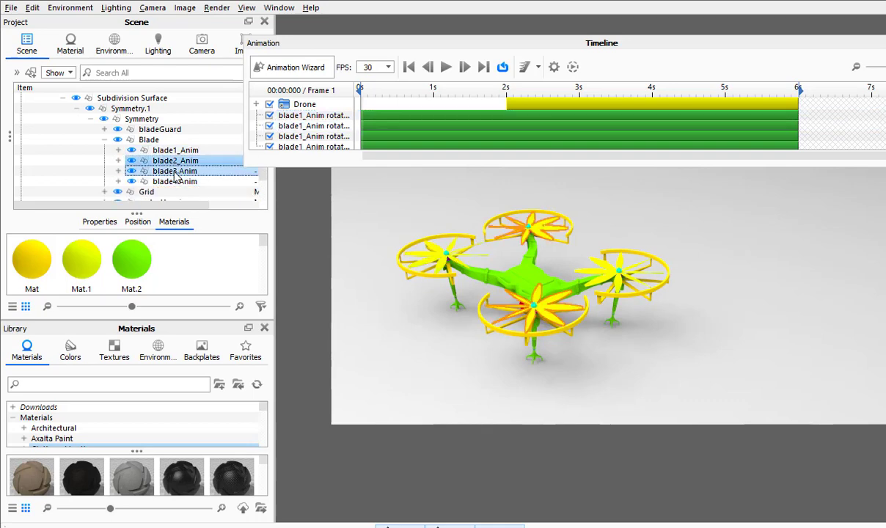
left_click(119, 171)
double_click(192, 181)
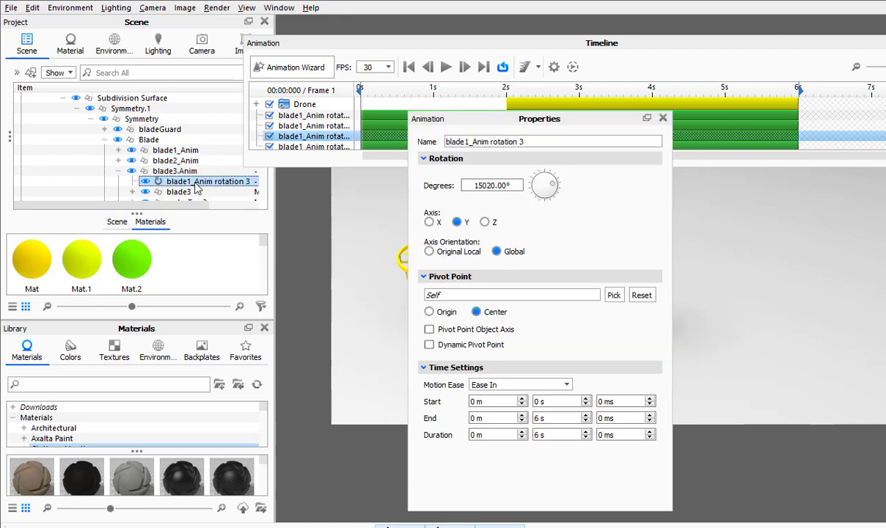
left_click(471, 185)
type("-")
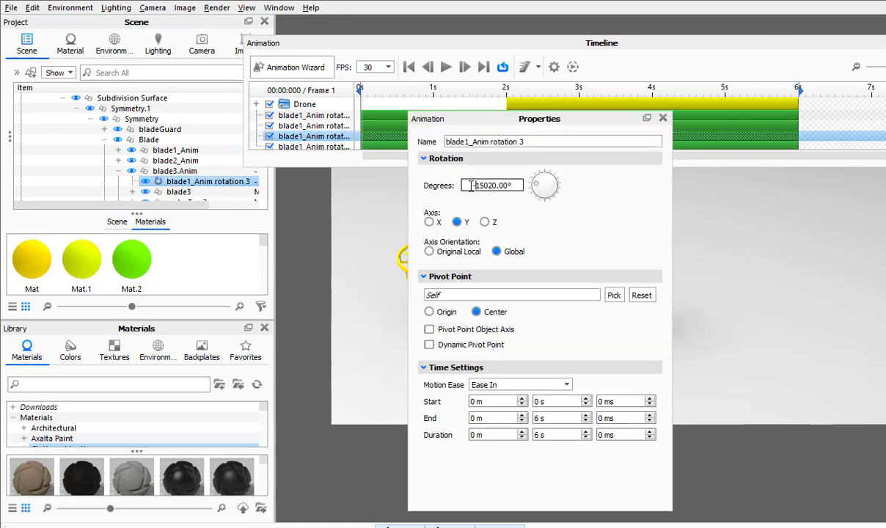
key("Return")
Set the rotation animation of blade2_Anim to -15020° and close its properties
left_click(118, 161)
left_click(207, 171)
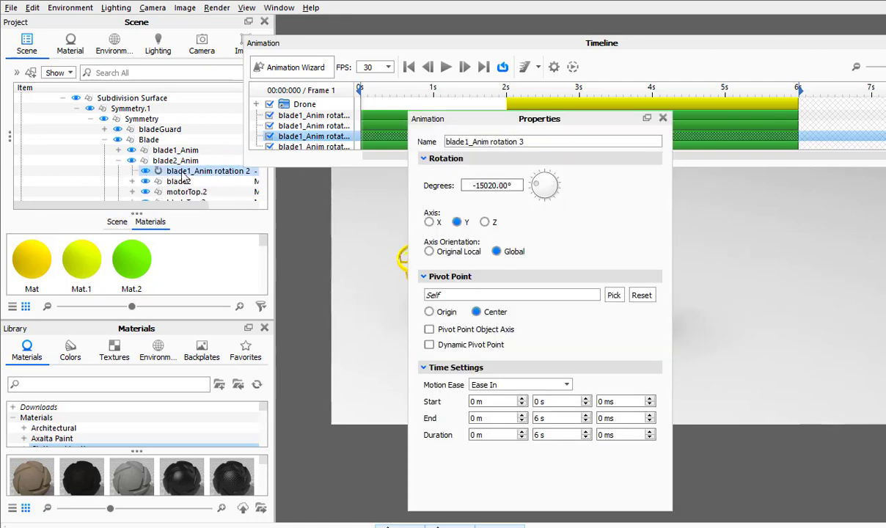
left_click(465, 185)
type("-")
key("Return")
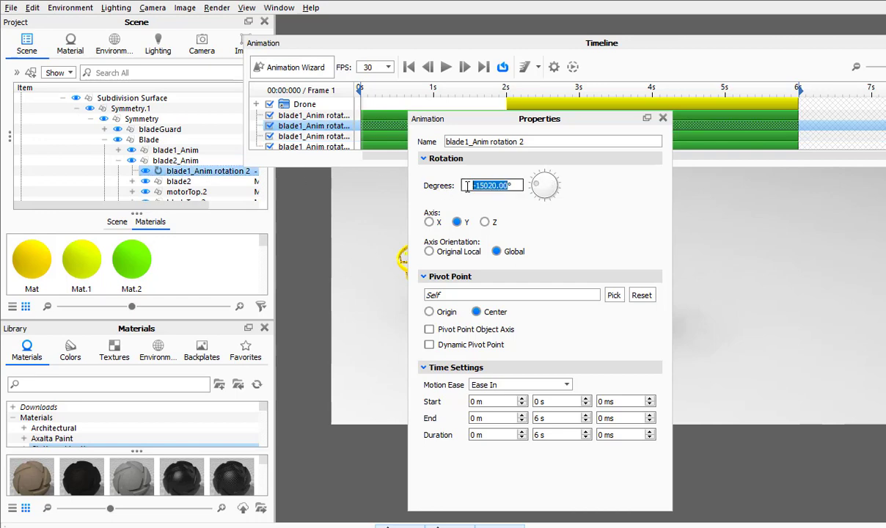
left_click(663, 118)
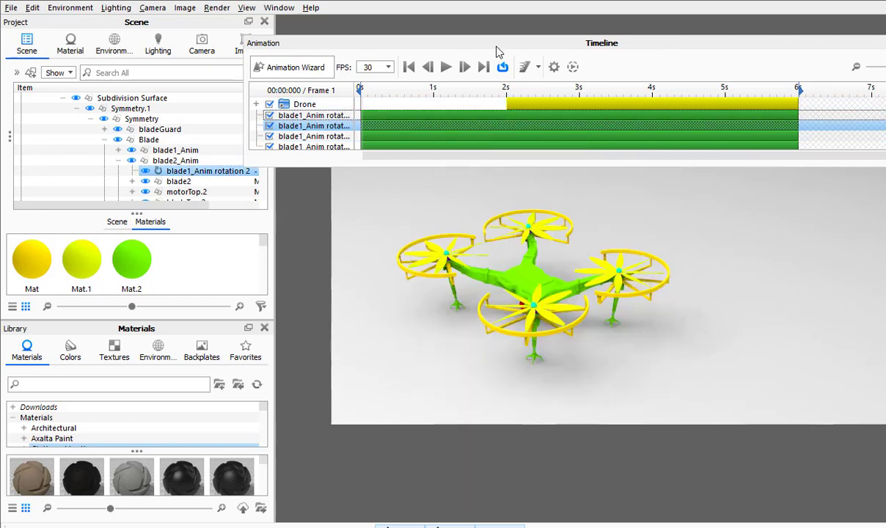
Move the Timeline aside and play the animation until just after liftoff to check the propellers' spin directions
left_click_drag(496, 42, 345, 39)
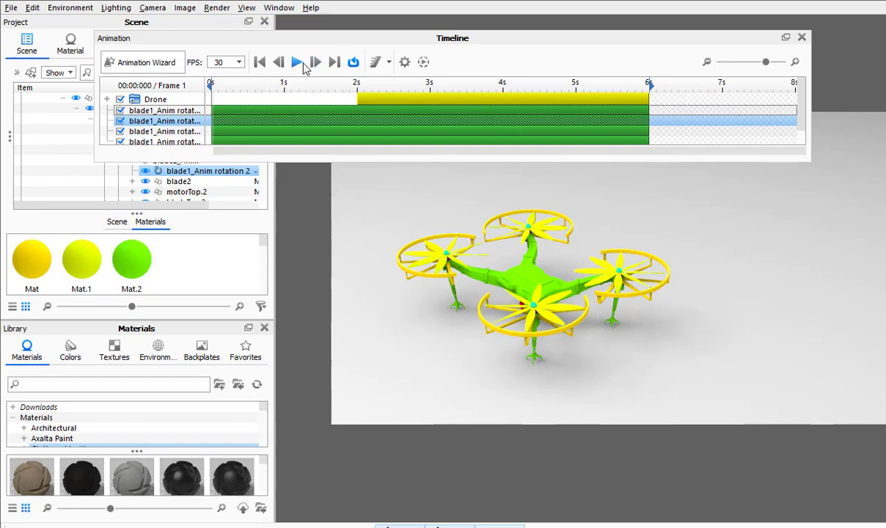
left_click(298, 63)
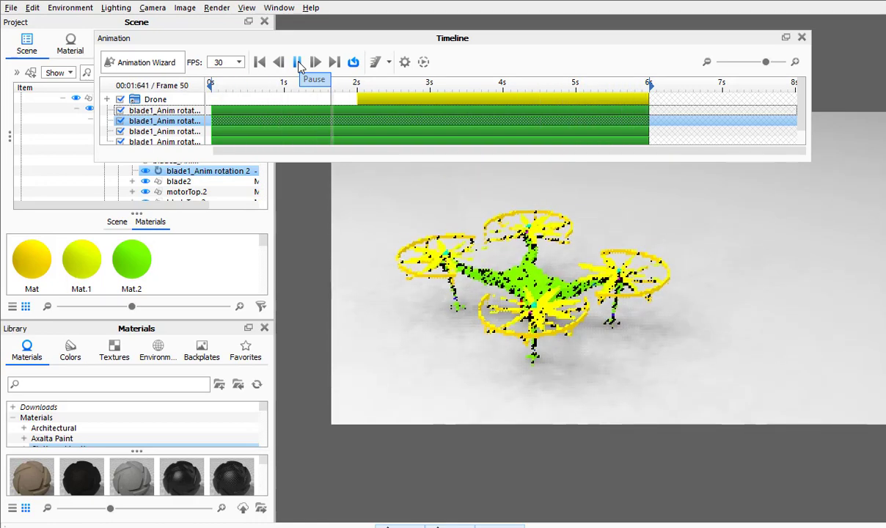
left_click(297, 63)
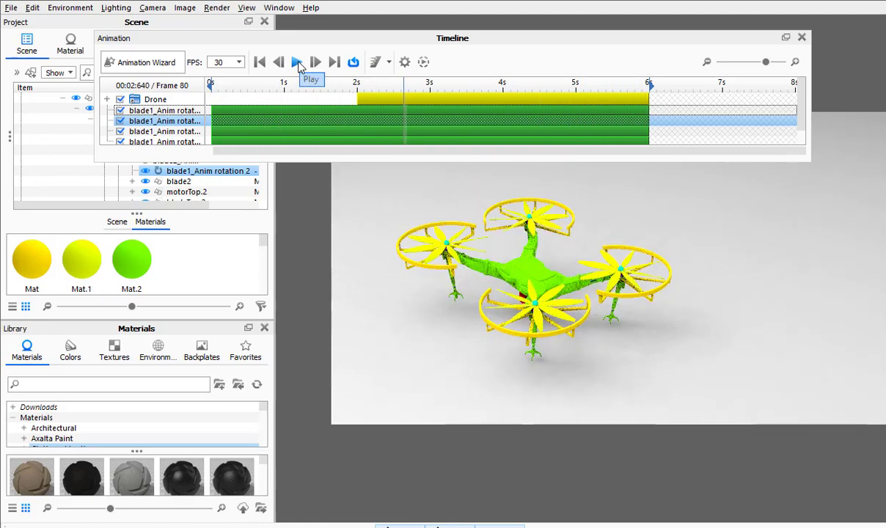
Close the Timeline and undock the Project panel over the viewport, giving the Materials library the full sidebar height
left_click(802, 38)
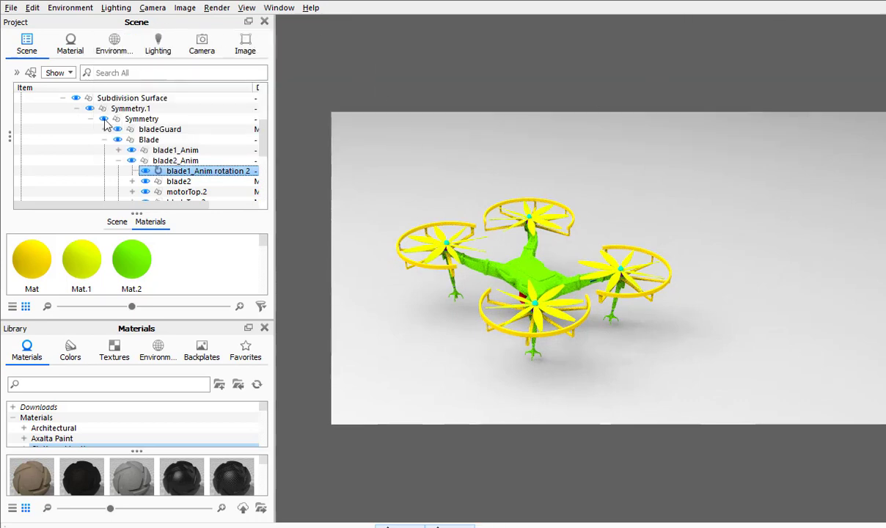
left_click_drag(141, 24, 770, 42)
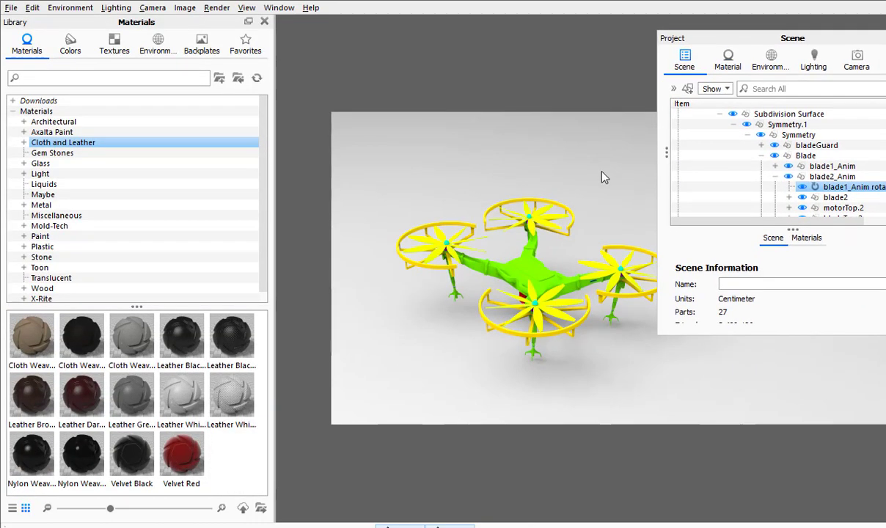
left_click_drag(618, 181, 576, 183)
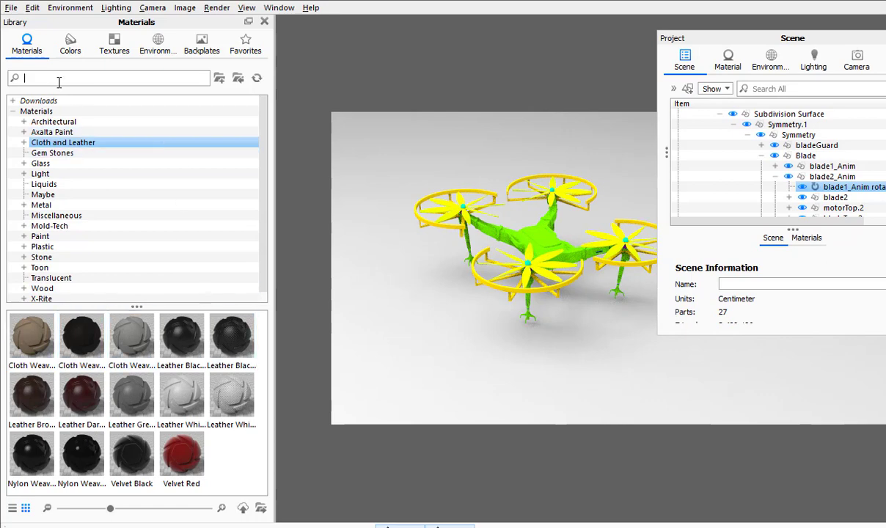
Find plastic materials in the library and apply red Hard Shiny plastic to the blade guards and white Hard Shiny plastic to the drone body
type("plastic")
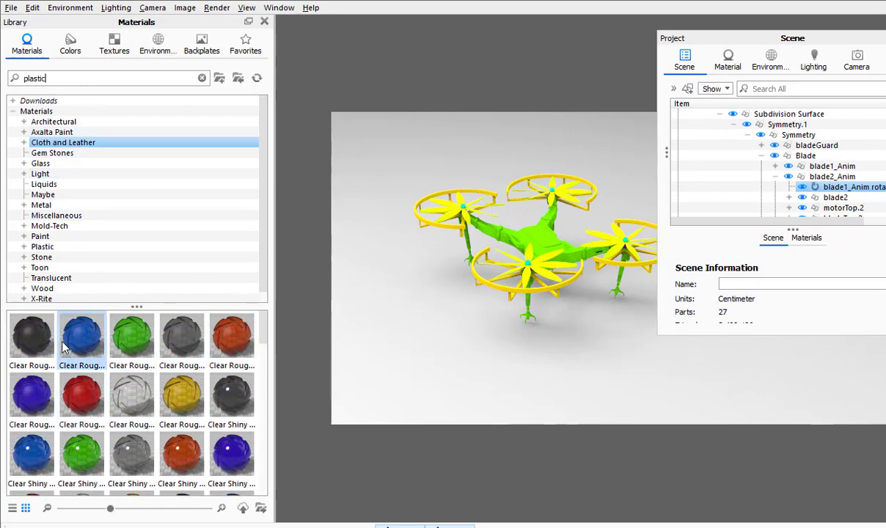
scroll(110, 378, "down", 5)
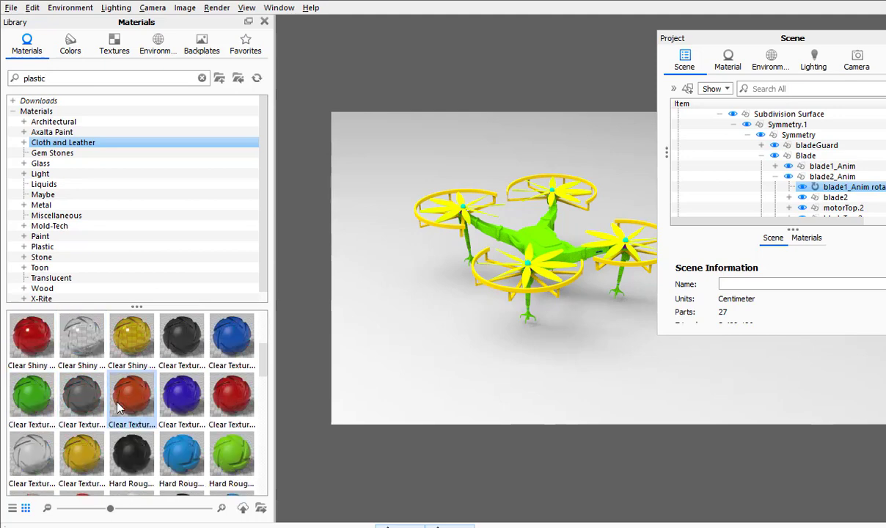
left_click_drag(130, 377, 449, 230)
left_click_drag(192, 393, 506, 239)
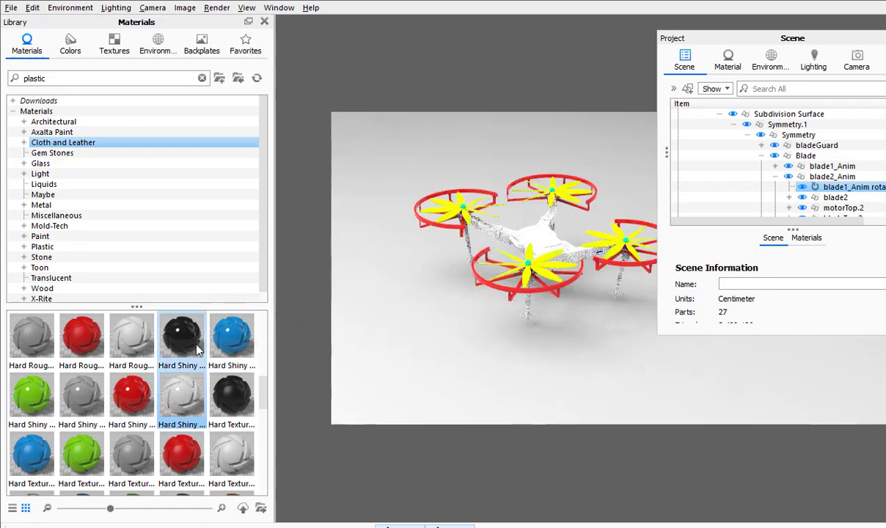
Find silver materials in the library and apply the polished silver to the propeller hub caps
scroll(507, 239, "down", 2)
scroll(514, 242, "up", 6)
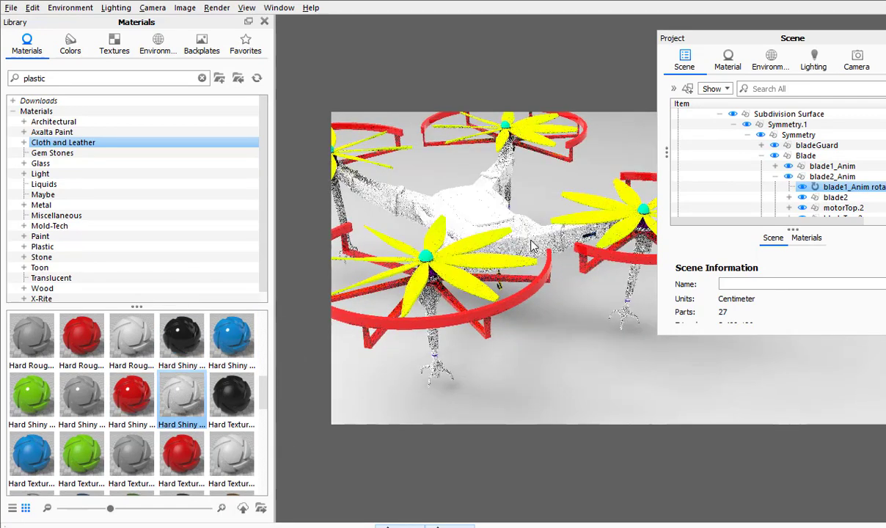
middle_click_drag(532, 240, 630, 251)
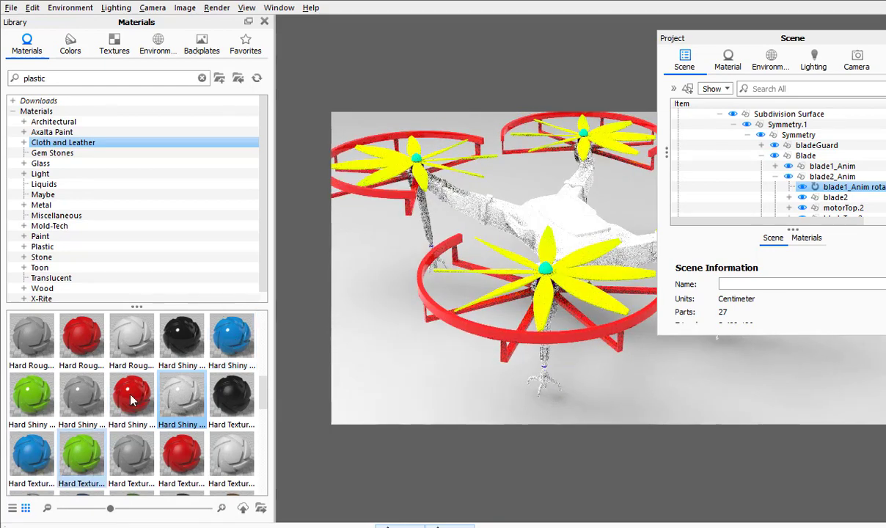
scroll(147, 401, "down", 3)
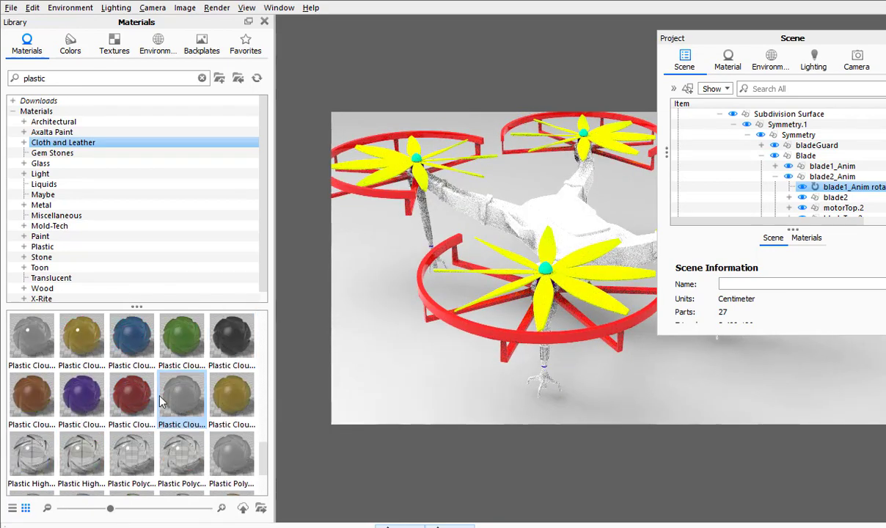
left_click(104, 77)
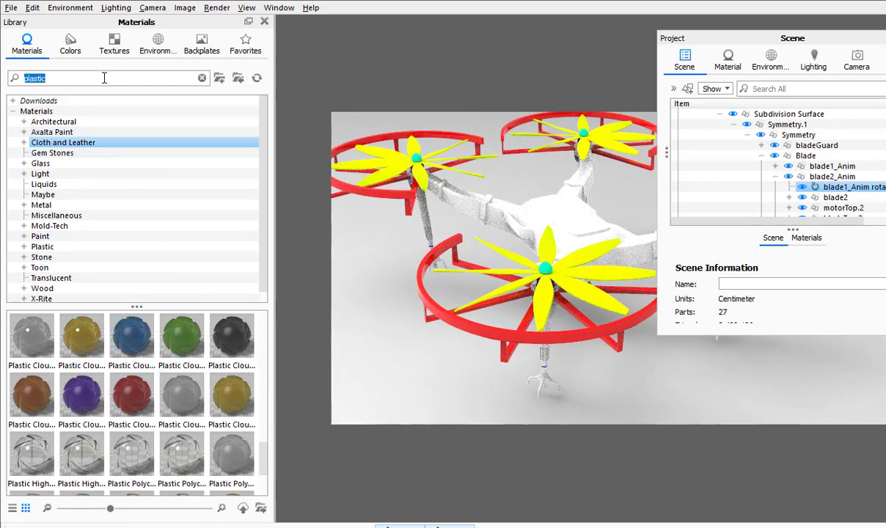
type("silver")
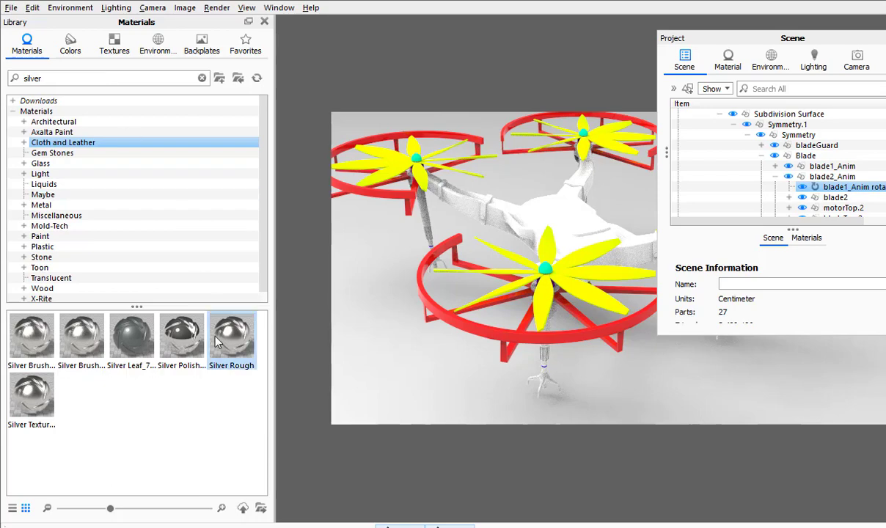
left_click_drag(183, 336, 548, 268)
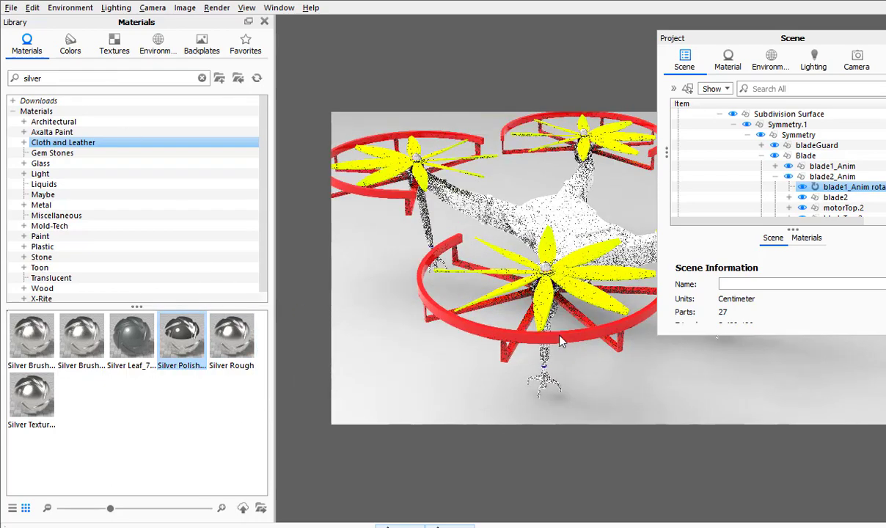
Find brushed materials in the library and apply Anodized Aluminum Brushed 90° Red to the narrow bands on the drone's legs
left_click_drag(517, 343, 485, 319)
scroll(485, 325, "down", 2)
scroll(487, 327, "up", 8)
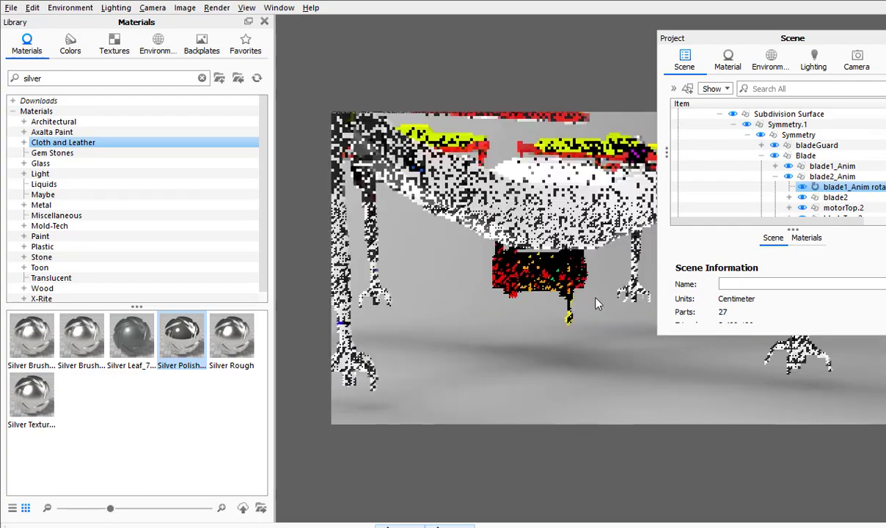
left_click_drag(597, 303, 574, 259)
double_click(107, 79)
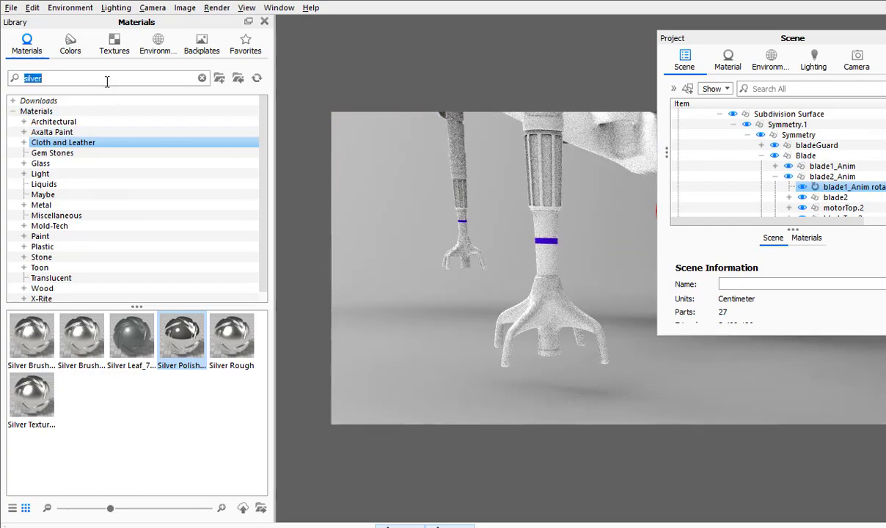
type("brushed")
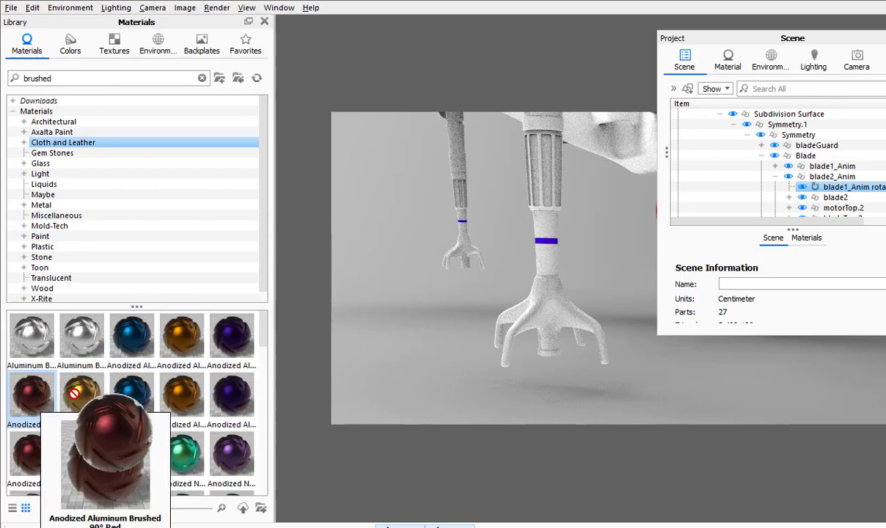
left_click_drag(42, 403, 557, 244)
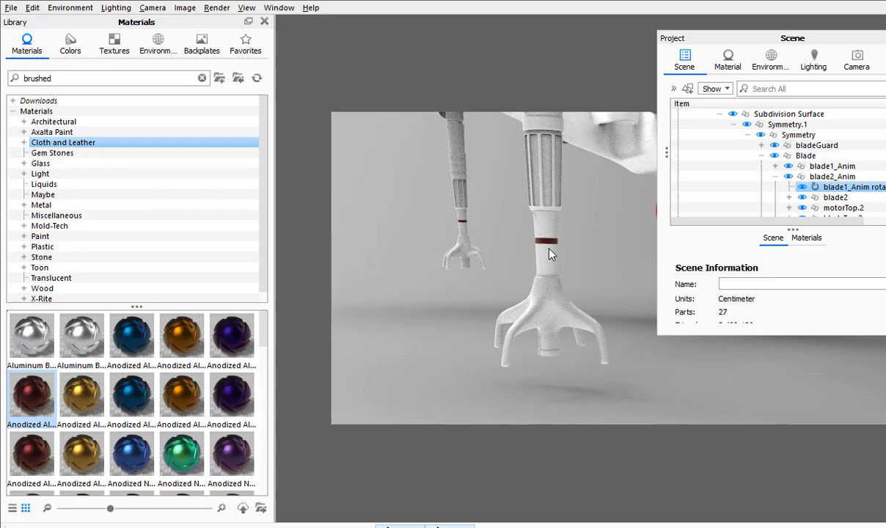
Clear the library search, show the Cloth materials and apply Cloth Weave White 1mm to the winch rope under the body
scroll(514, 184, "up", 5)
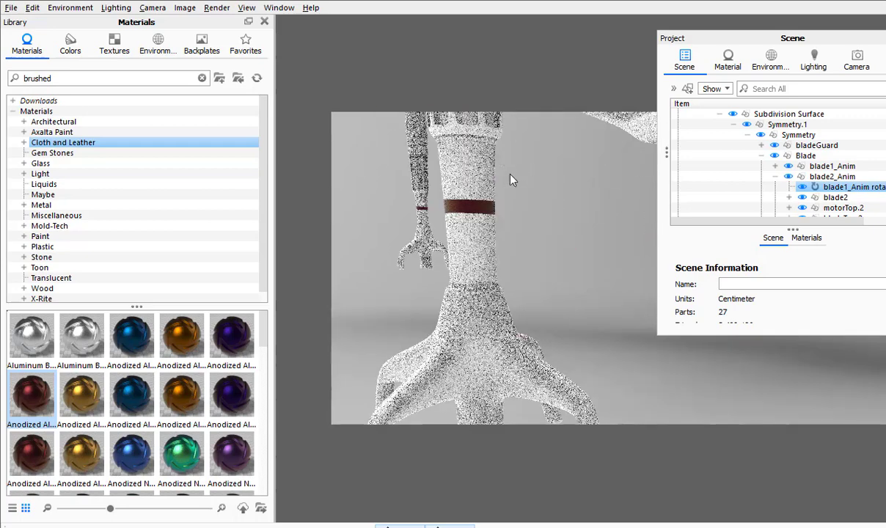
middle_click_drag(511, 174, 555, 272)
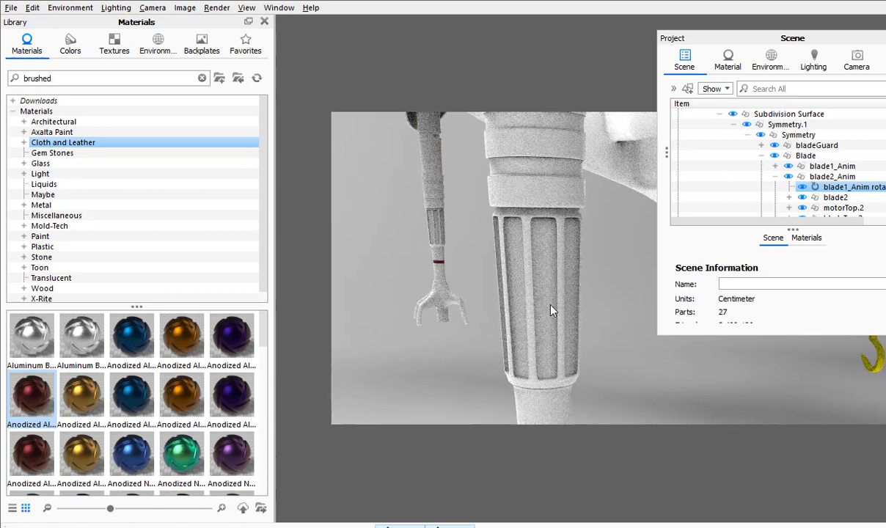
scroll(563, 291, "down", 5)
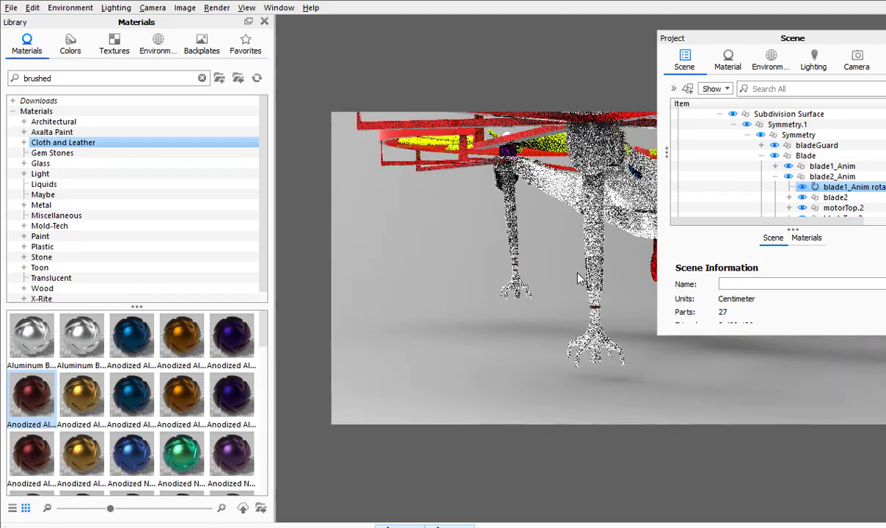
left_click_drag(577, 274, 458, 271)
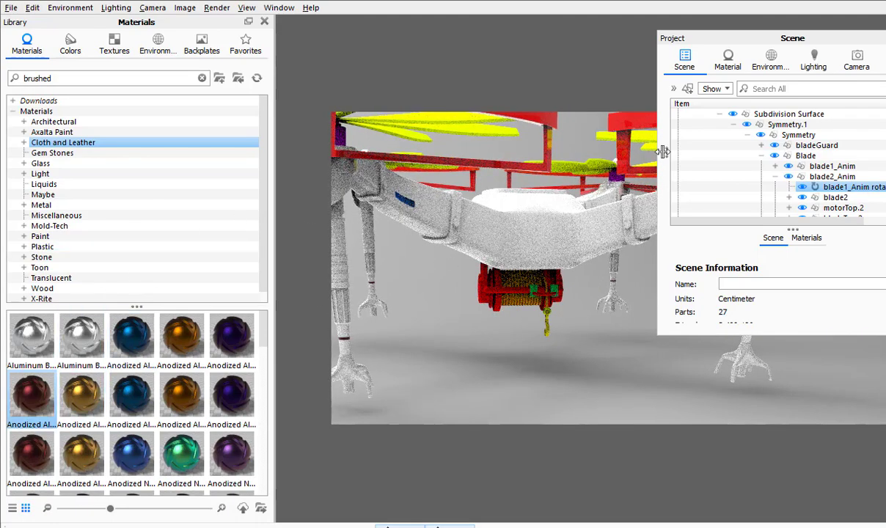
double_click(136, 79)
key("BackSpace")
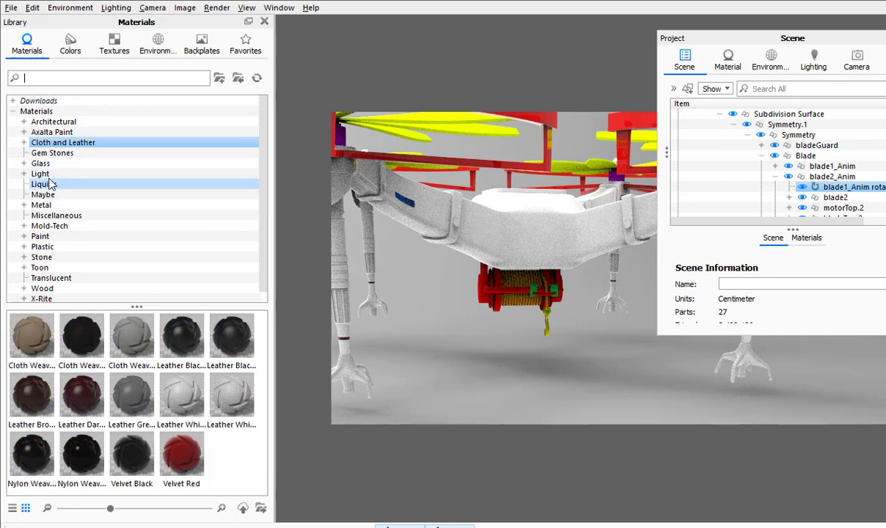
scroll(45, 205, "down", 1)
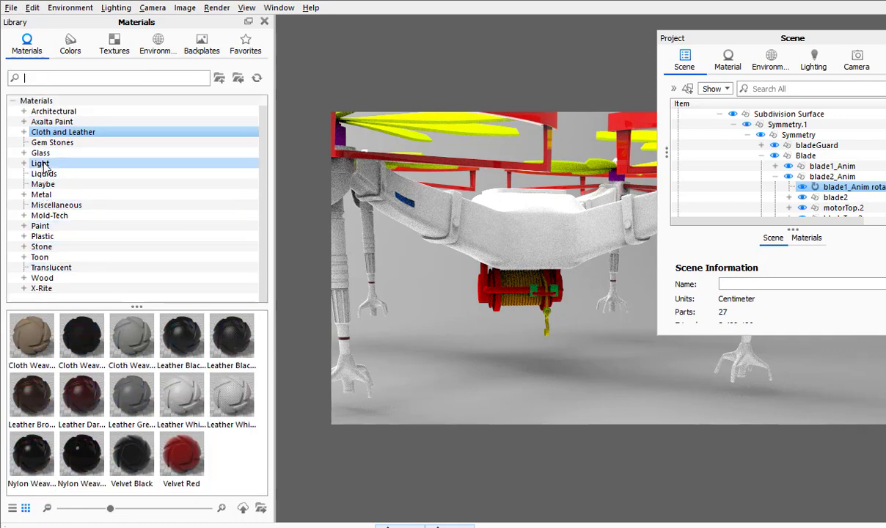
scroll(45, 156, "up", 1)
left_click(24, 142)
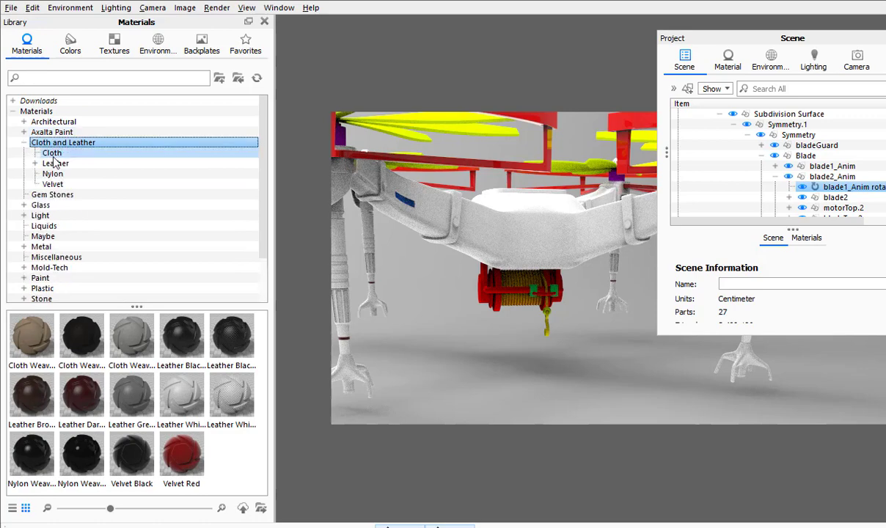
left_click(52, 153)
left_click_drag(132, 338, 519, 308)
Open the winch rope's material for editing and dock the Project panel above the Library
scroll(519, 302, "up", 8)
middle_click_drag(433, 323, 492, 283)
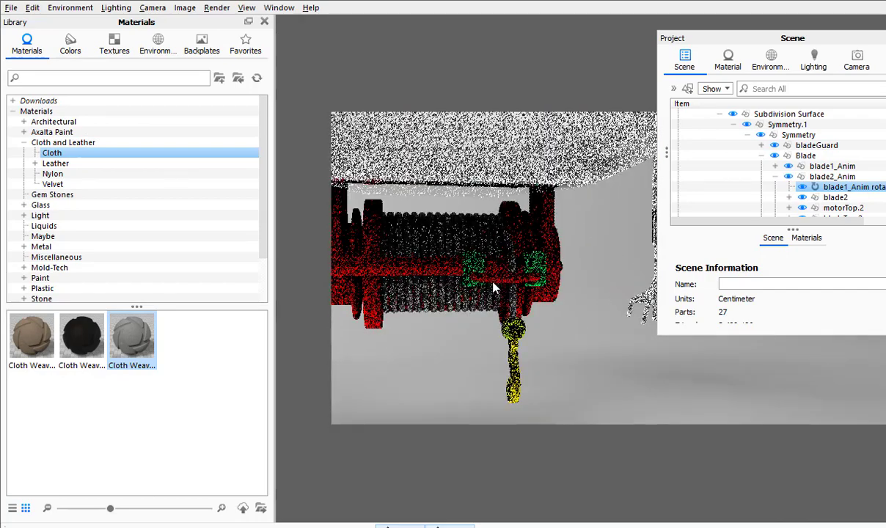
scroll(493, 283, "up", 4)
left_click_drag(637, 286, 497, 307)
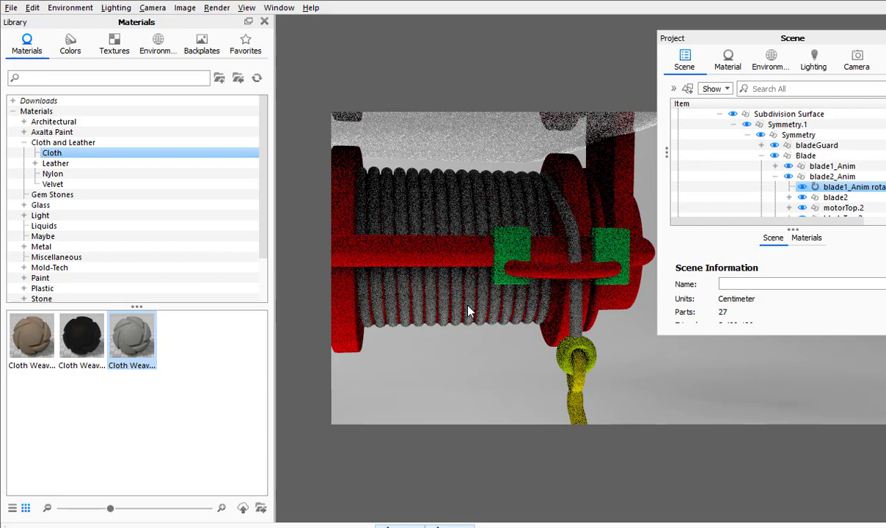
double_click(470, 312)
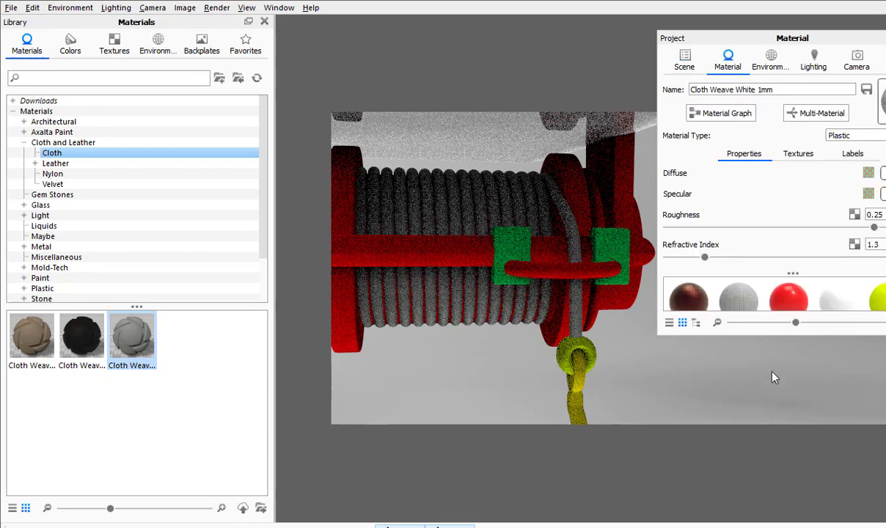
left_click_drag(791, 42, 172, 132)
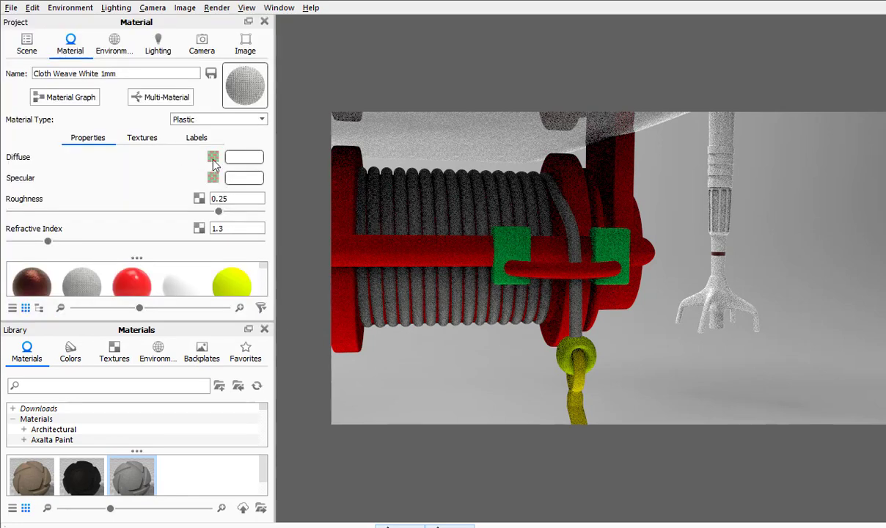
Set the background color of the rope material's diffuse weave texture to white
left_click(141, 137)
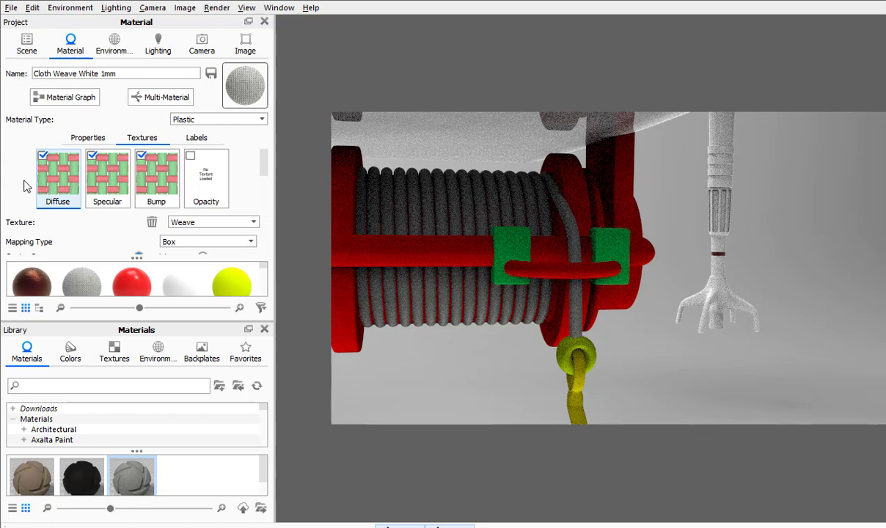
scroll(24, 184, "down", 5)
scroll(24, 185, "up", 5)
left_click(87, 139)
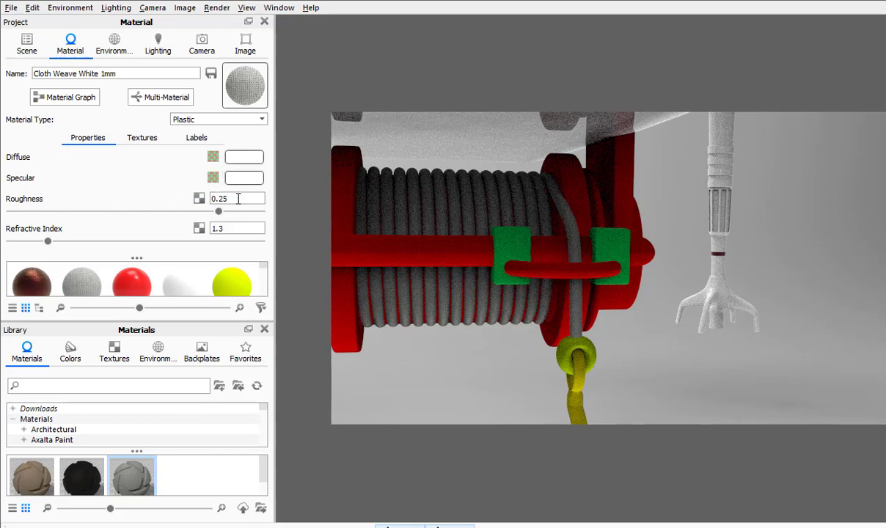
left_click(155, 139)
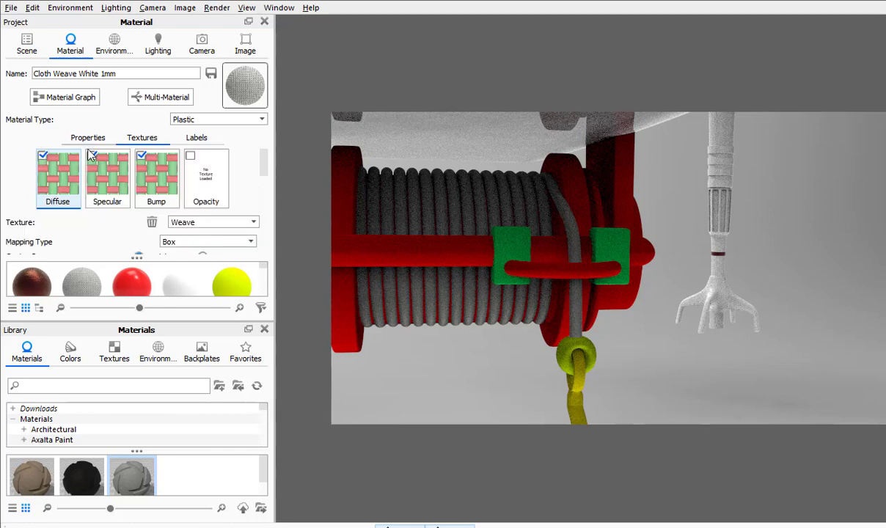
scroll(87, 202, "down", 2)
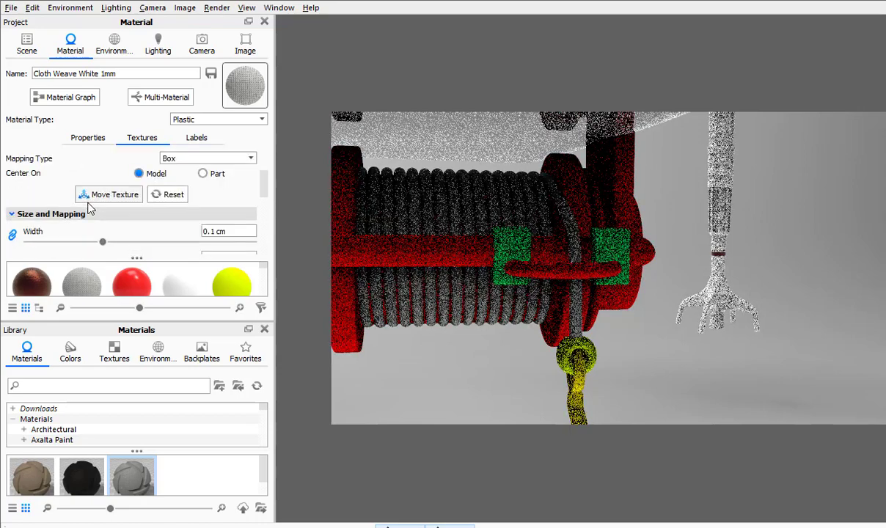
scroll(88, 210, "down", 6)
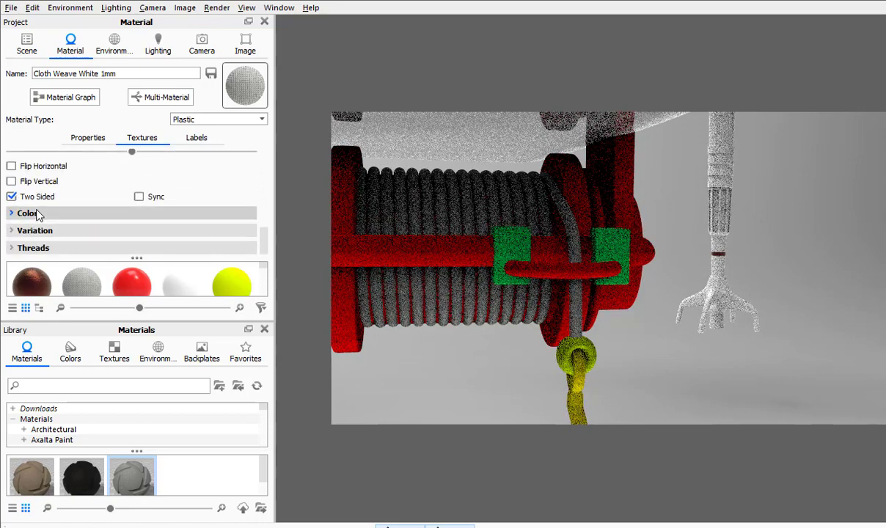
left_click(27, 214)
scroll(110, 198, "down", 2)
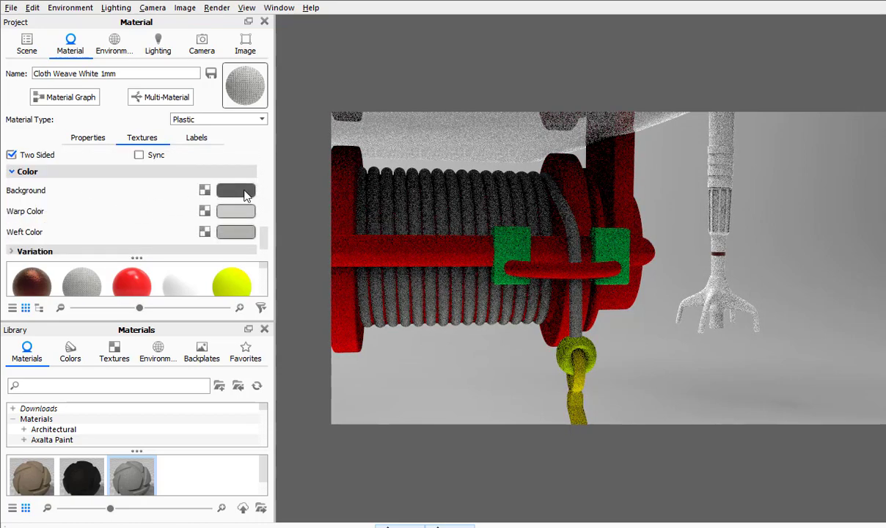
left_click(247, 193)
mouse_move(88, 128)
left_mouse_down()
mouse_move(34, 62)
mouse_move(36, 49)
left_mouse_up()
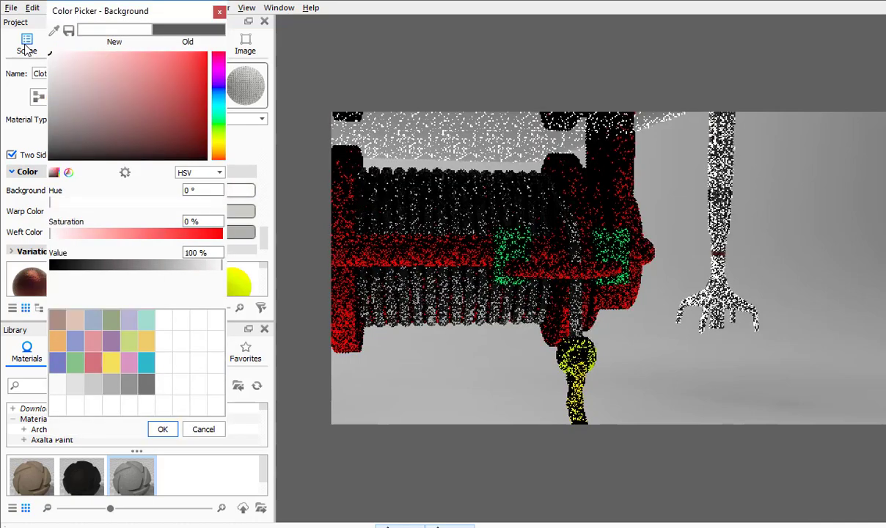
left_click(163, 429)
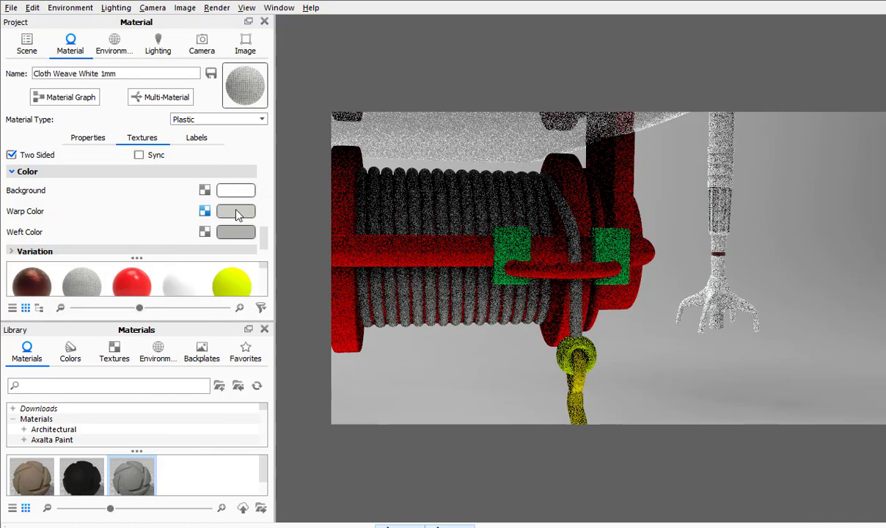
Set the warp and weft colors of the rope's diffuse weave texture to white
left_click(242, 235)
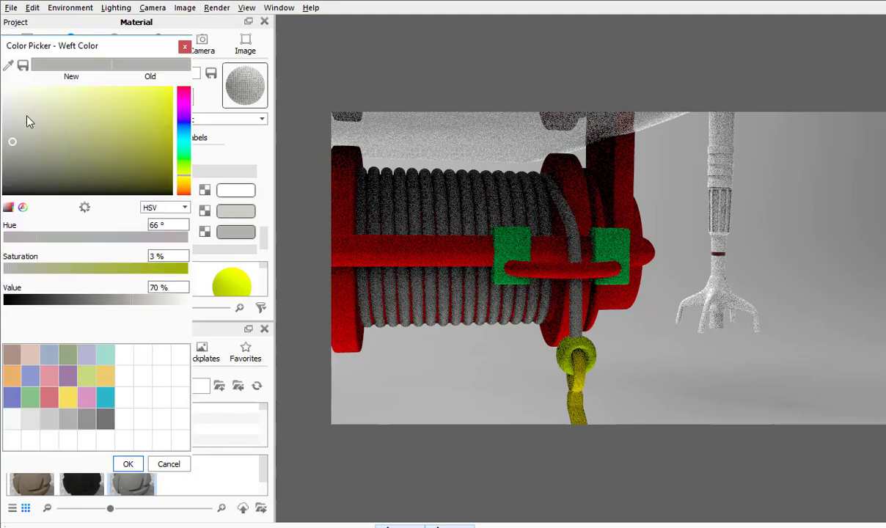
left_click(126, 464)
left_click(235, 211)
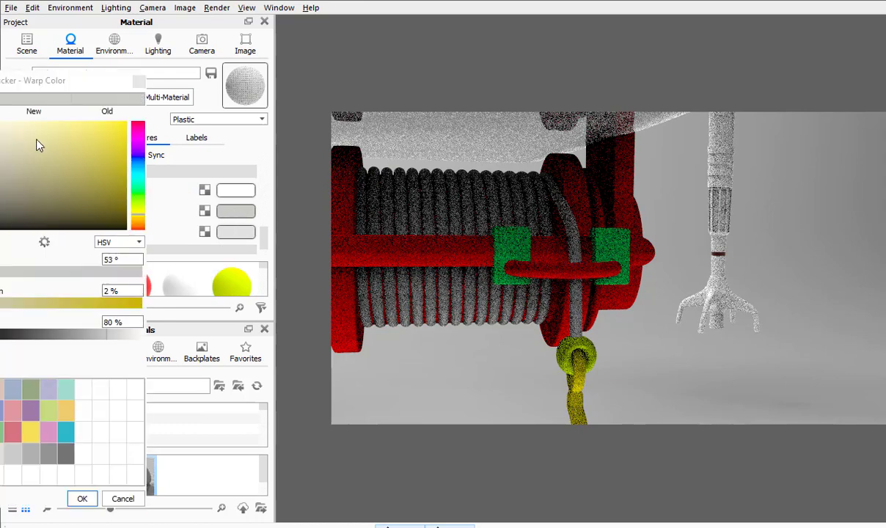
left_click(55, 122)
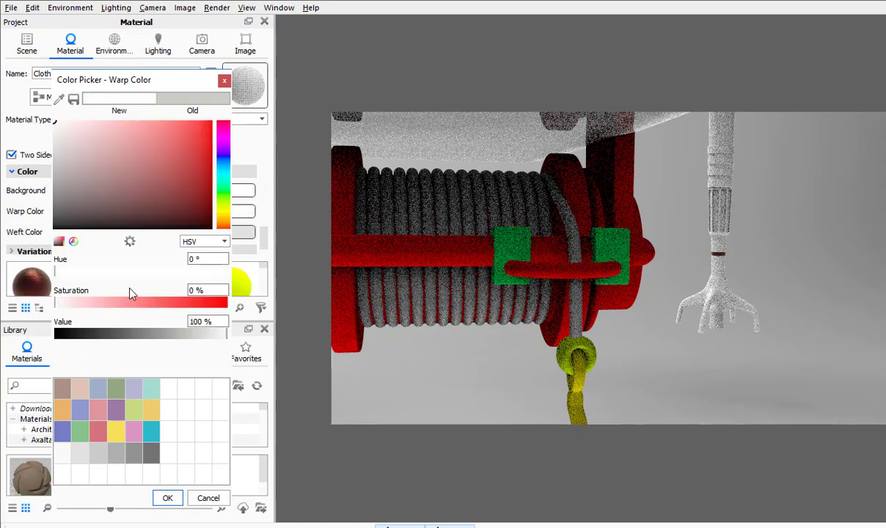
left_click(168, 498)
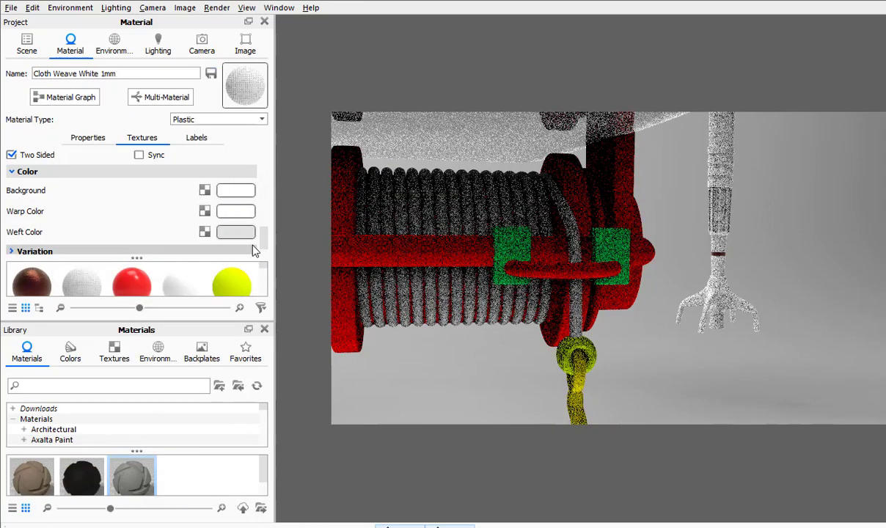
left_click(237, 231)
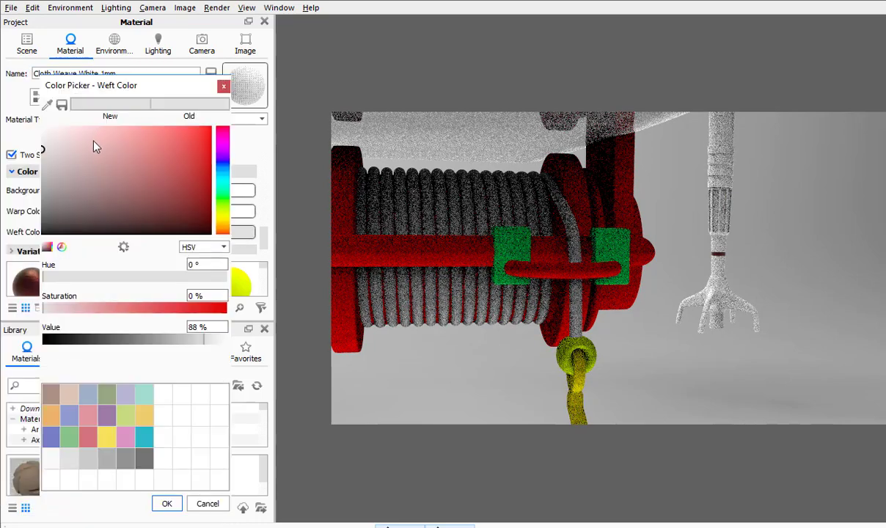
left_click(42, 127)
left_click(167, 505)
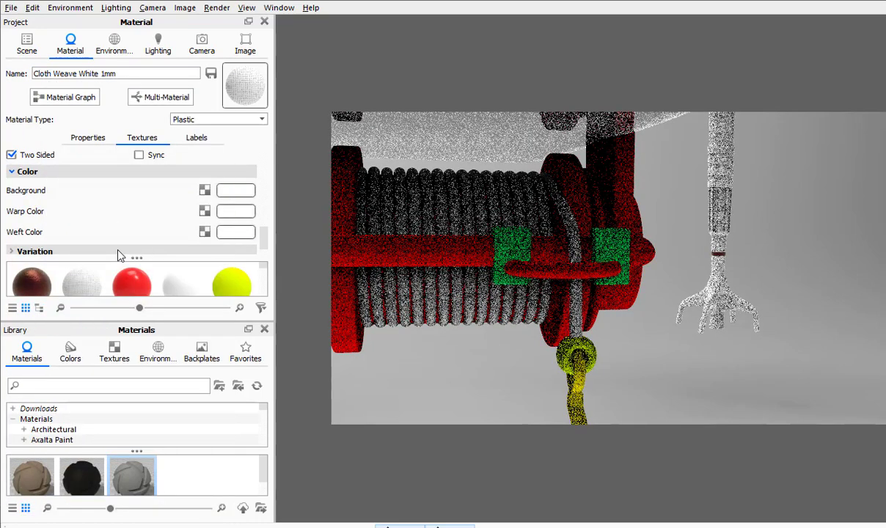
Set the background color of the rope material's specular weave texture to white
scroll(108, 176, "up", 10)
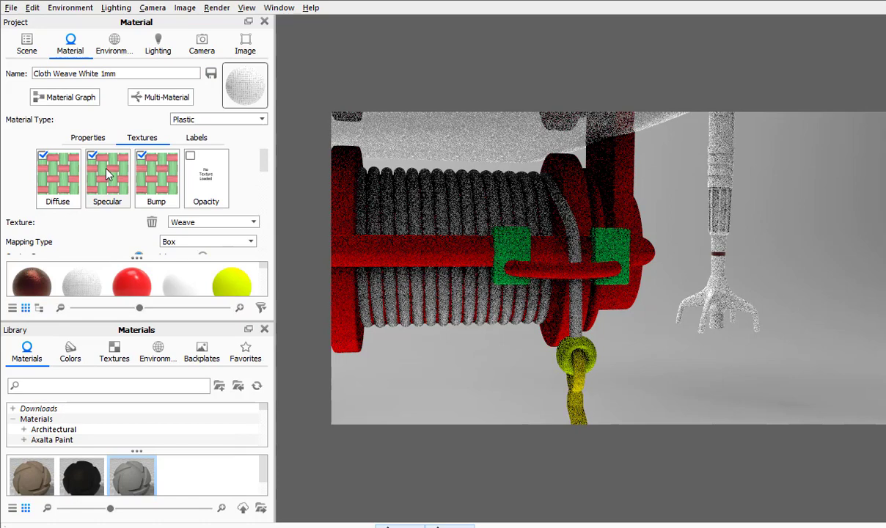
left_click(107, 174)
scroll(107, 196, "down", 6)
scroll(106, 200, "down", 3)
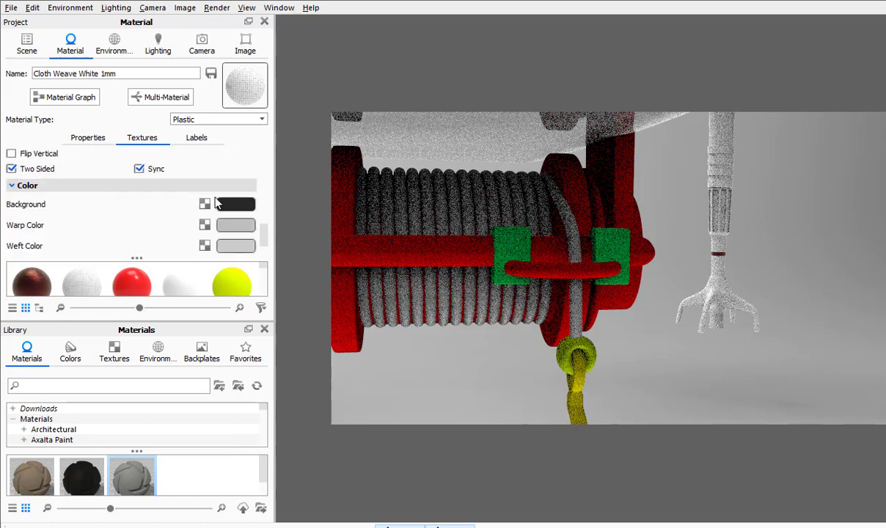
left_click(239, 202)
left_click(42, 127)
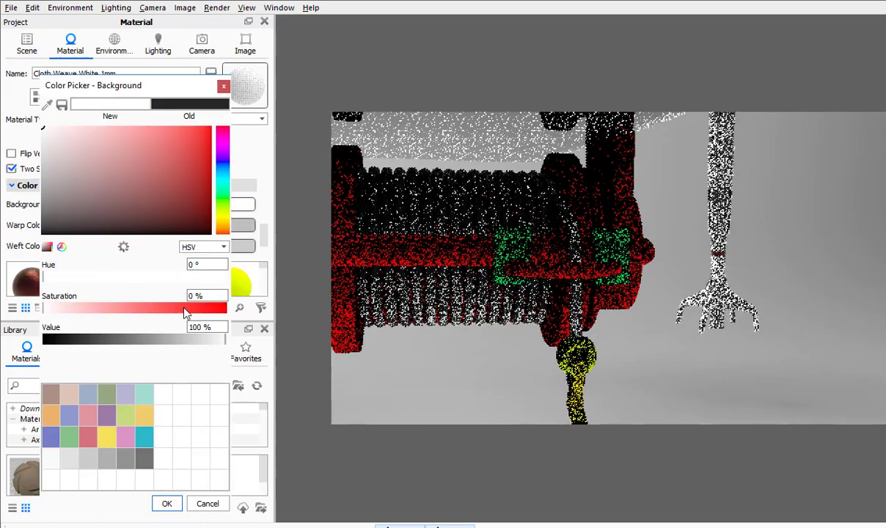
left_click(168, 505)
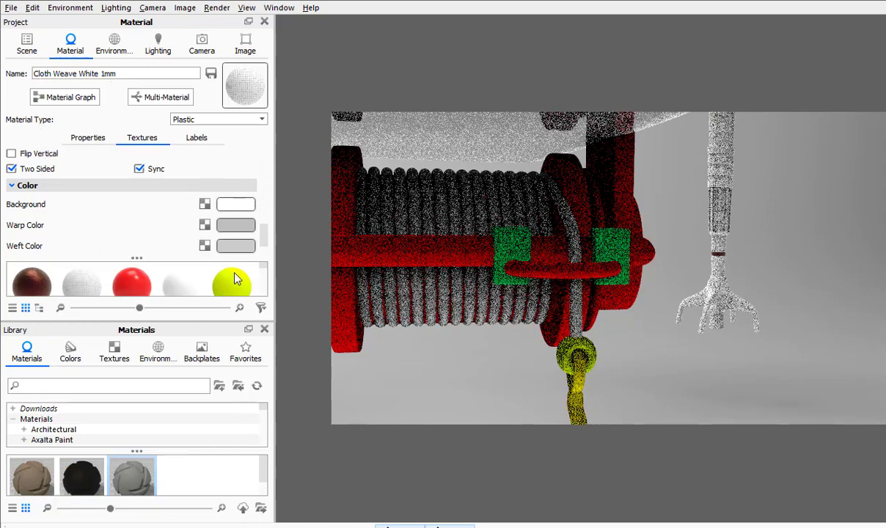
Set the warp and weft colors of the rope's specular weave texture to white
left_click(236, 225)
left_click_drag(93, 200, 9, 162)
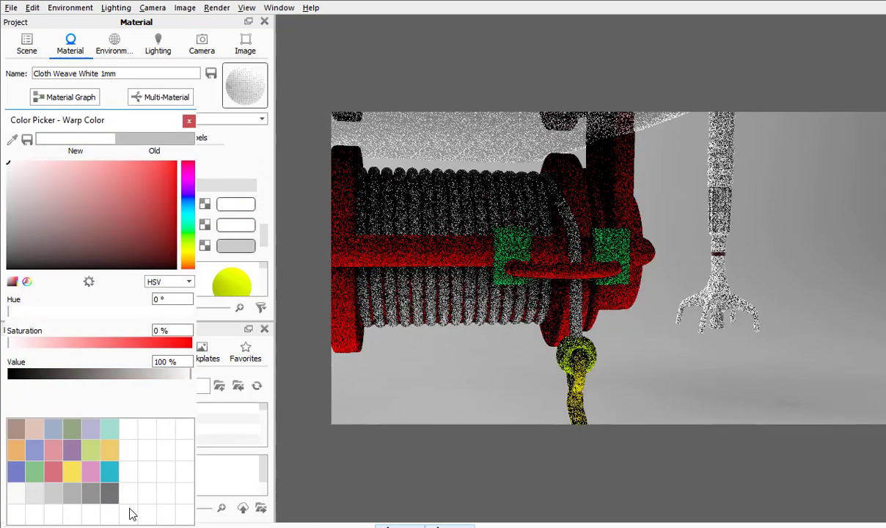
left_click(130, 526)
left_click(229, 254)
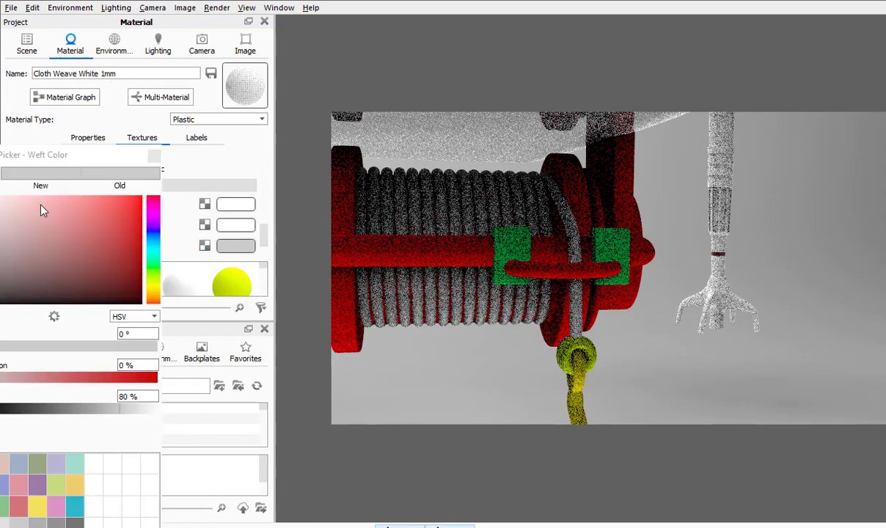
left_click_drag(72, 156, 126, 164)
left_click_drag(68, 205, 60, 197)
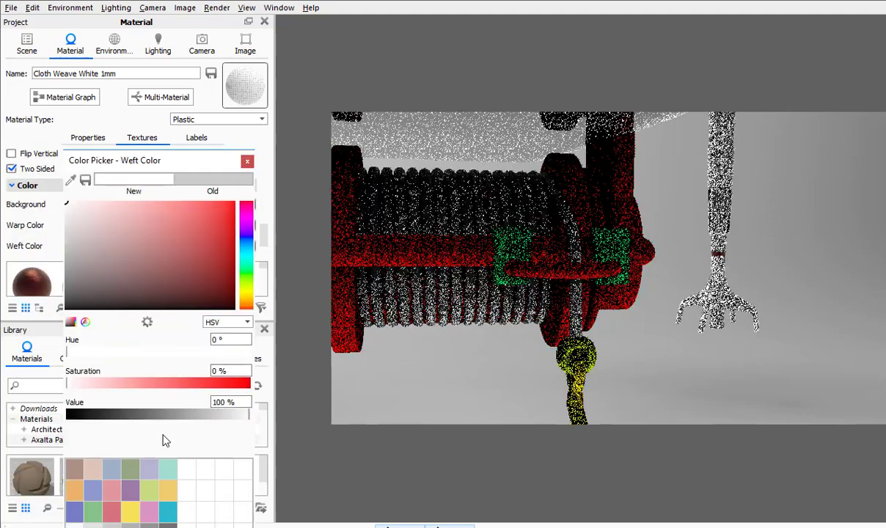
left_click_drag(169, 160, 151, 39)
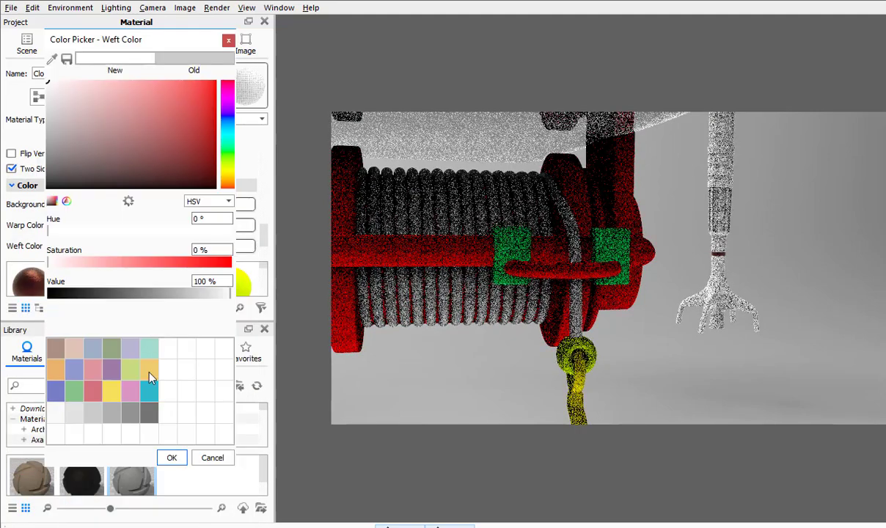
left_click(172, 458)
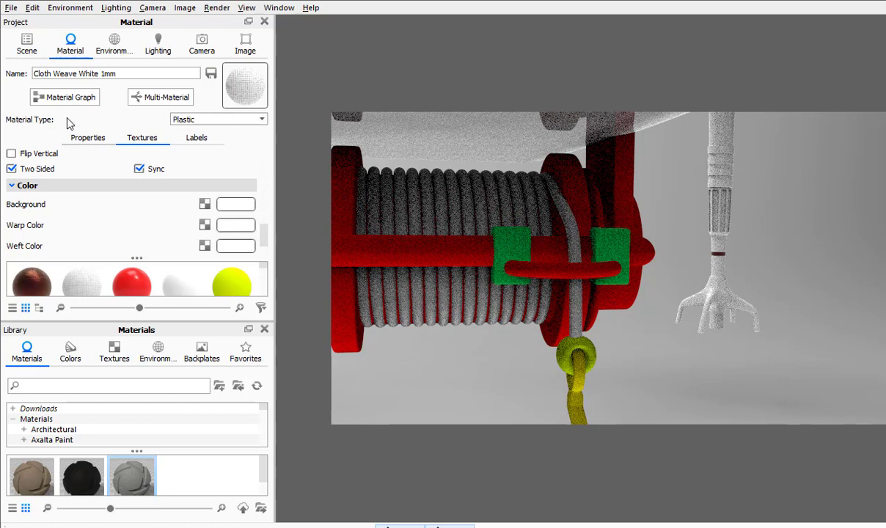
Disable the diffuse and specular weave textures of the rope material, keeping the Plastic material type
left_click(183, 119)
left_click(187, 198)
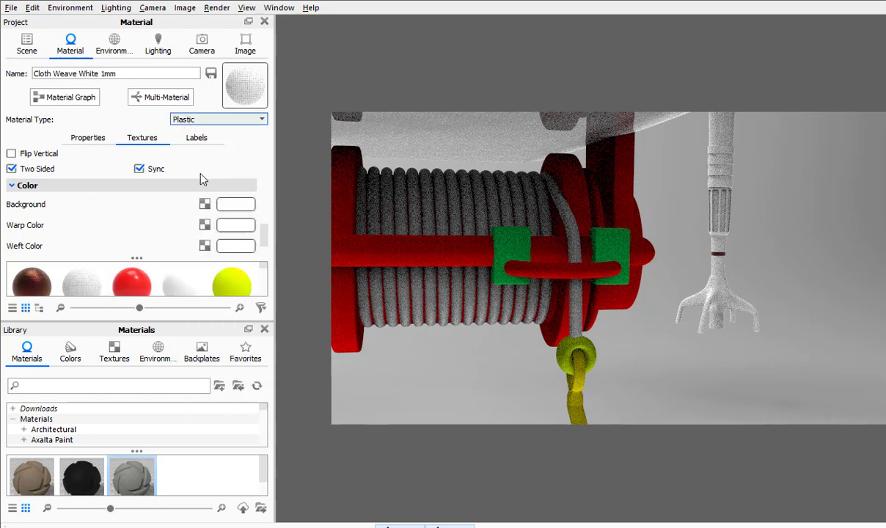
left_click(87, 140)
left_click(136, 139)
scroll(60, 158, "up", 6)
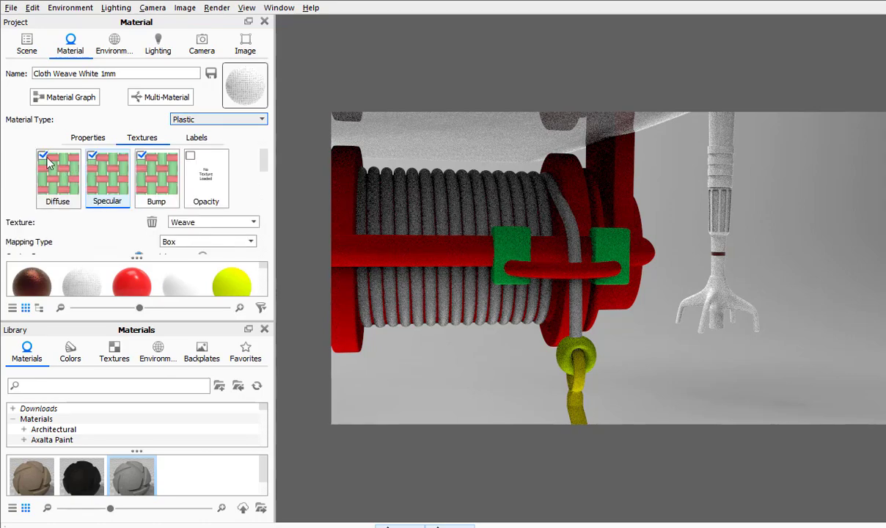
left_click(43, 156)
left_click(91, 155)
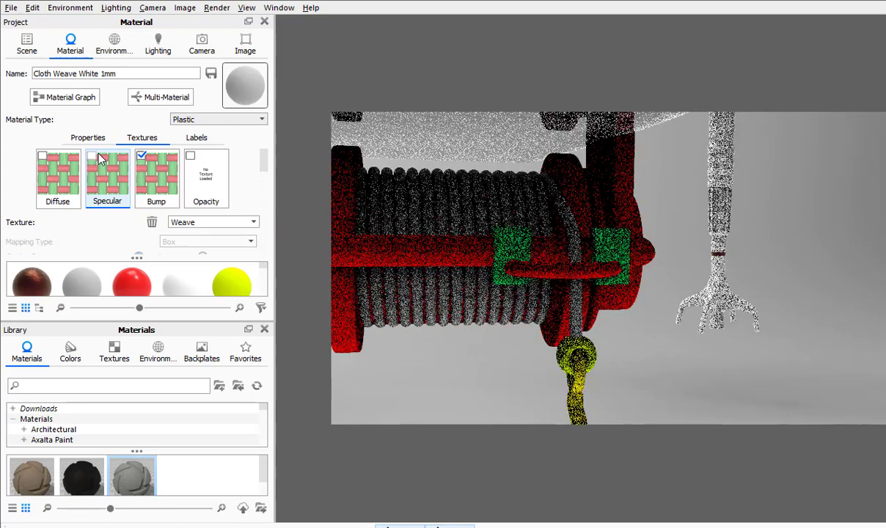
Set the rope material's own diffuse color to white
left_click(101, 140)
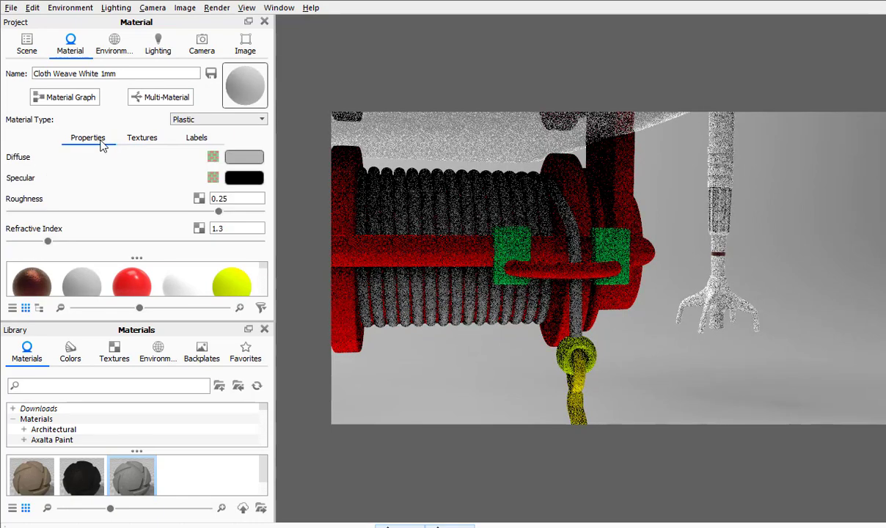
left_click(242, 160)
left_click_drag(94, 131, 47, 81)
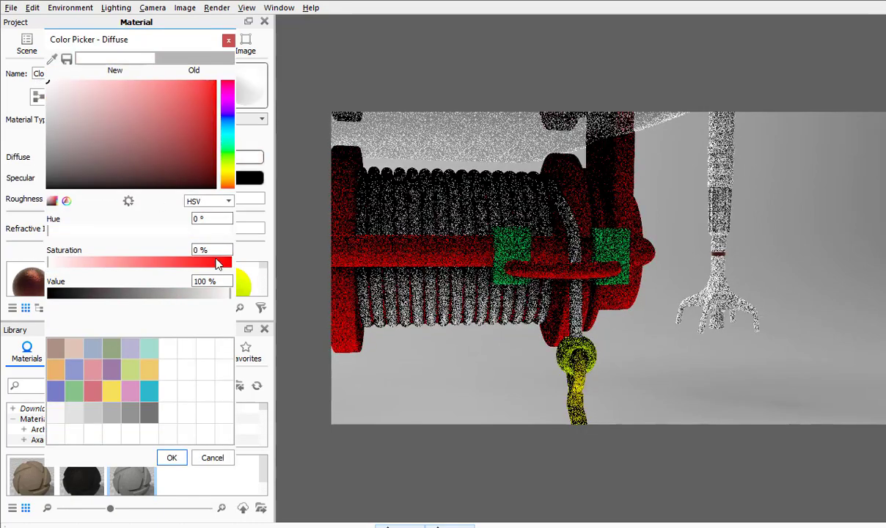
left_click(172, 457)
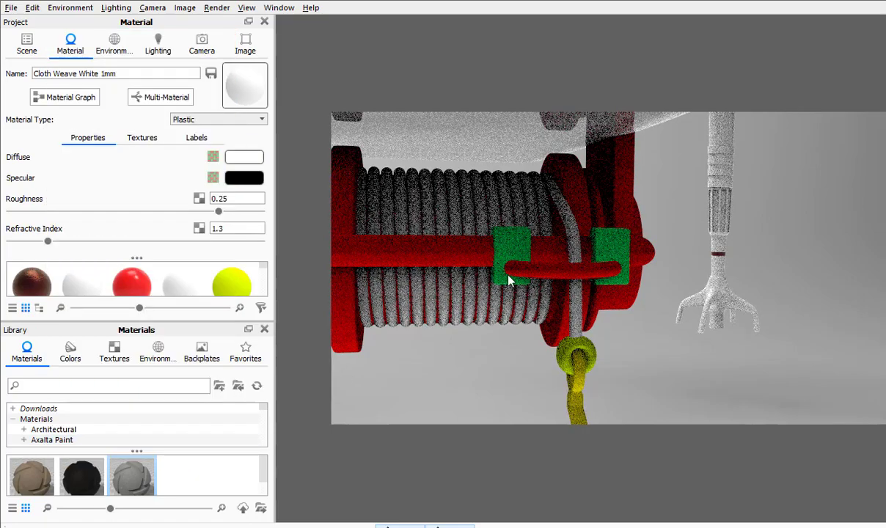
Darken the red propeller guards' diffuse color to a value of 53% and change their material type to Metallic Paint
left_click_drag(511, 281, 613, 316)
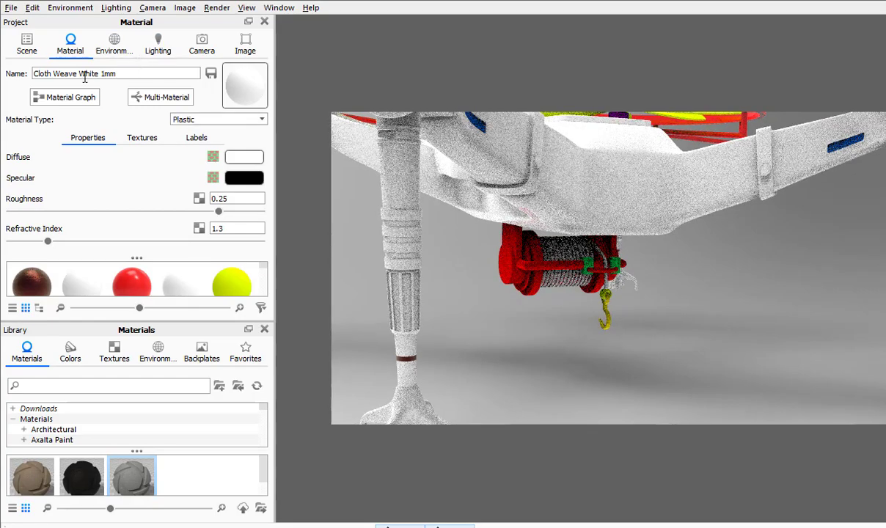
left_click_drag(614, 193, 859, 374)
double_click(859, 374)
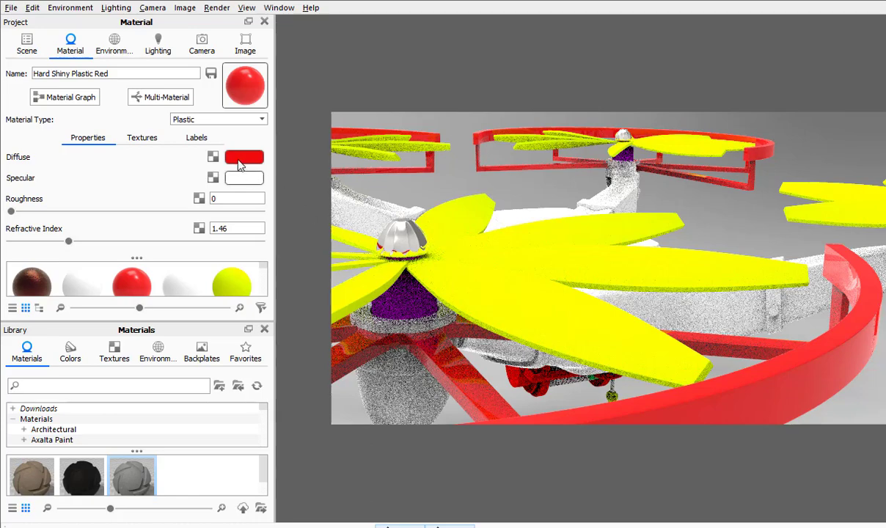
left_click(244, 157)
mouse_move(198, 104)
left_mouse_down()
mouse_move(217, 124)
mouse_move(219, 155)
left_mouse_up()
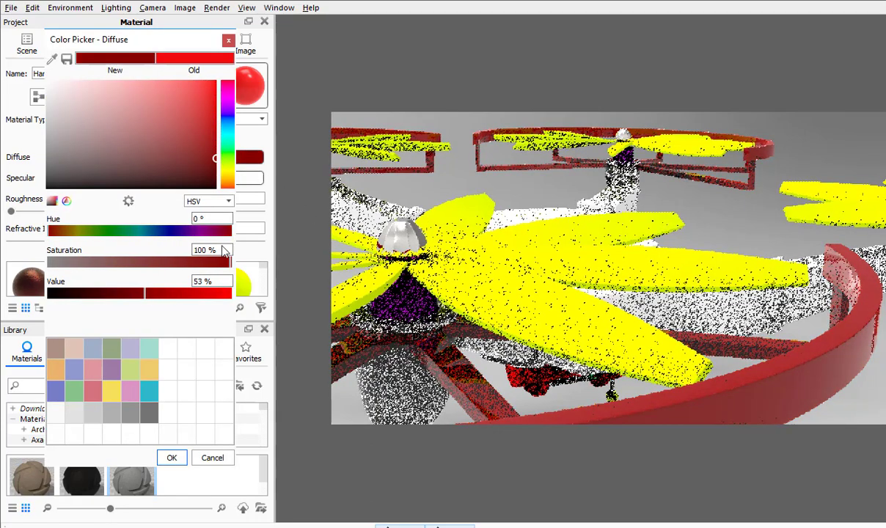
left_click(171, 458)
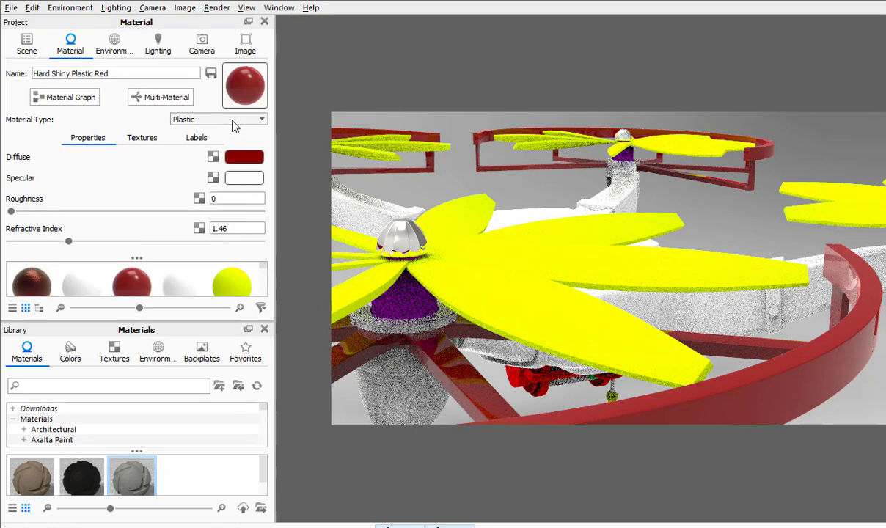
left_click(232, 121)
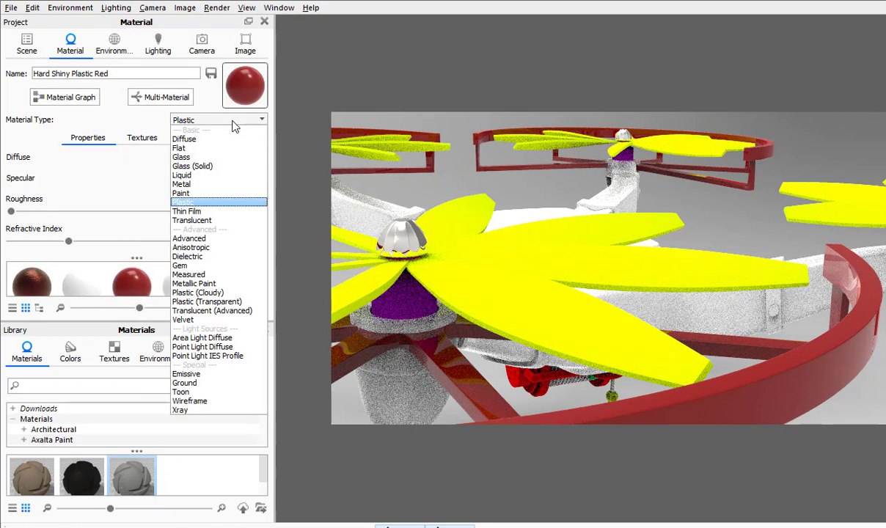
left_click(221, 284)
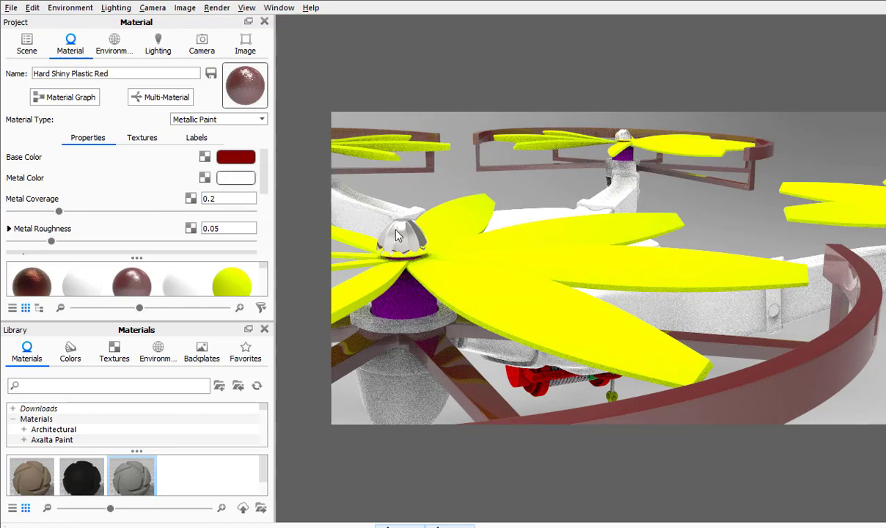
Set the roughness of the silver propeller hub material to 0.211
double_click(378, 224)
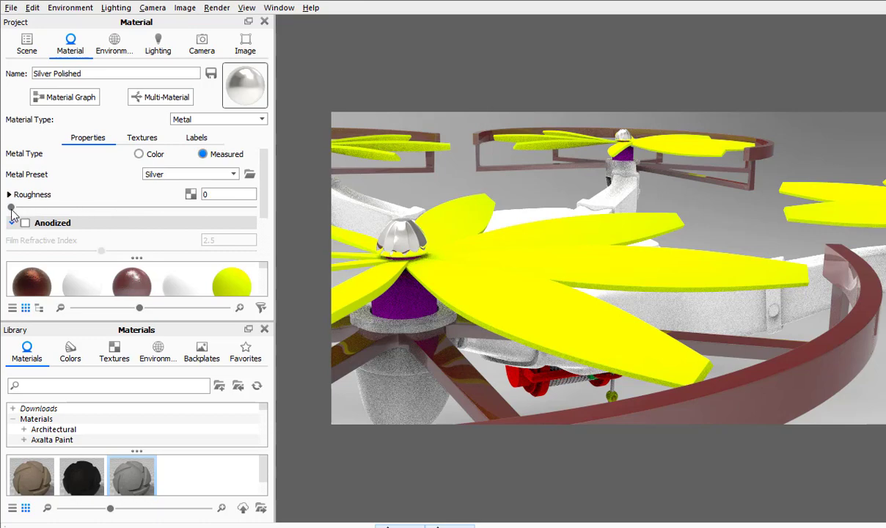
left_click_drag(11, 208, 180, 207)
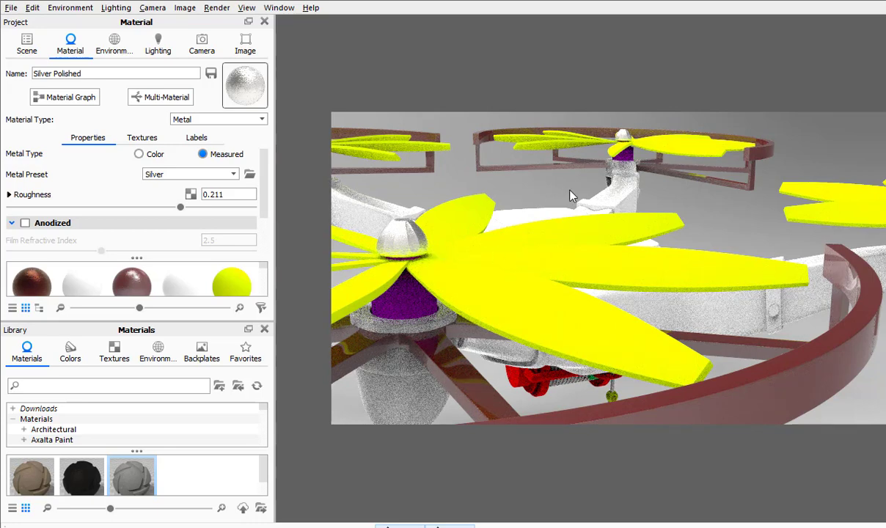
left_click_drag(534, 211, 506, 232)
Switch to Adobe Illustrator and open the recent file LabelSheet.ai
key("alt+Tab")
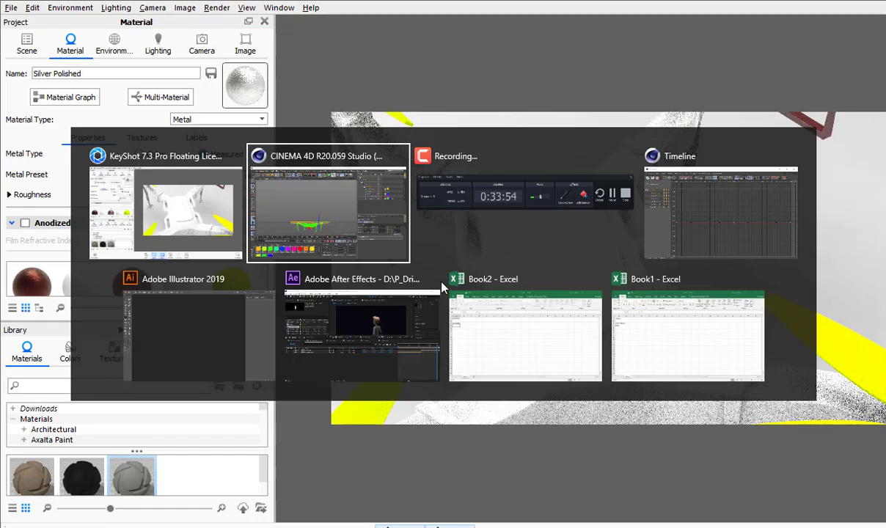
left_click(242, 319)
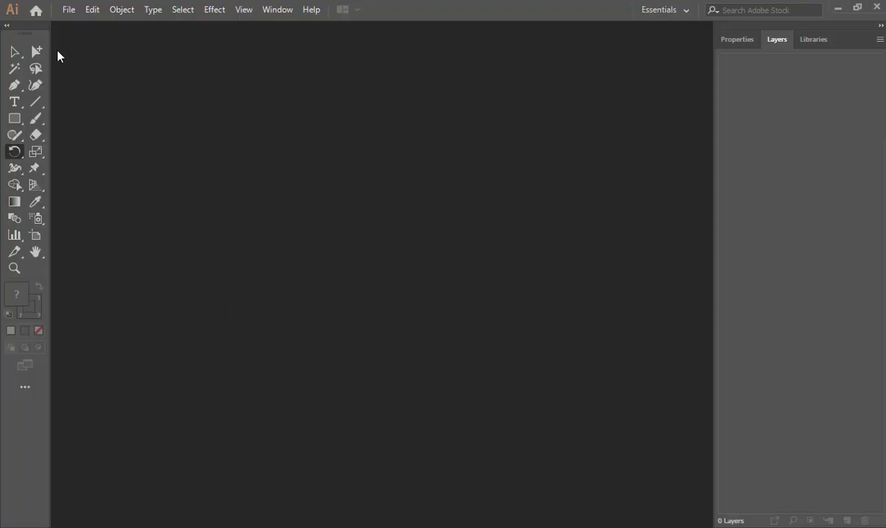
left_click(68, 10)
mouse_move(139, 71)
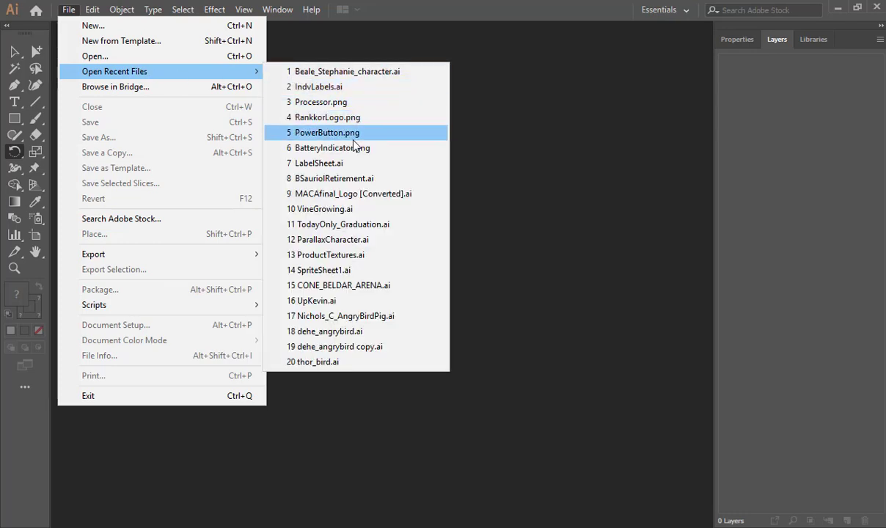
left_click(356, 162)
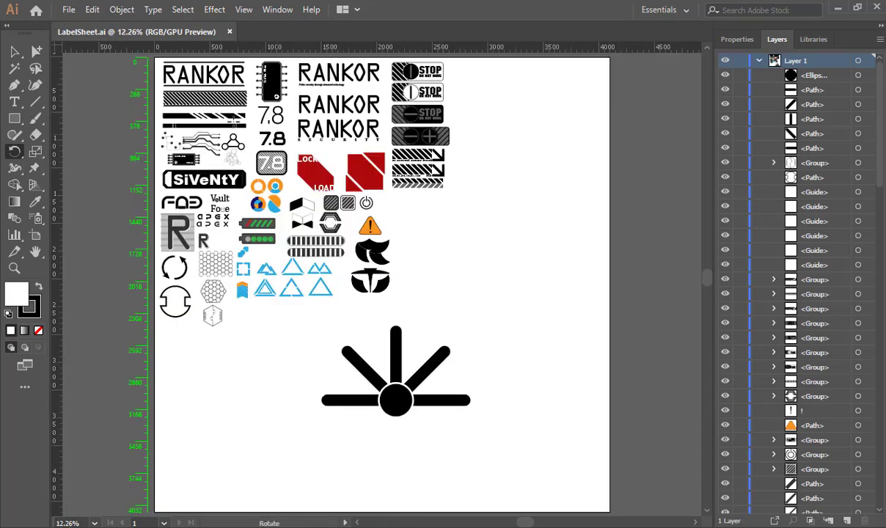
Create a new document 2048 px wide and 2048 px high with one artboard
left_click(69, 10)
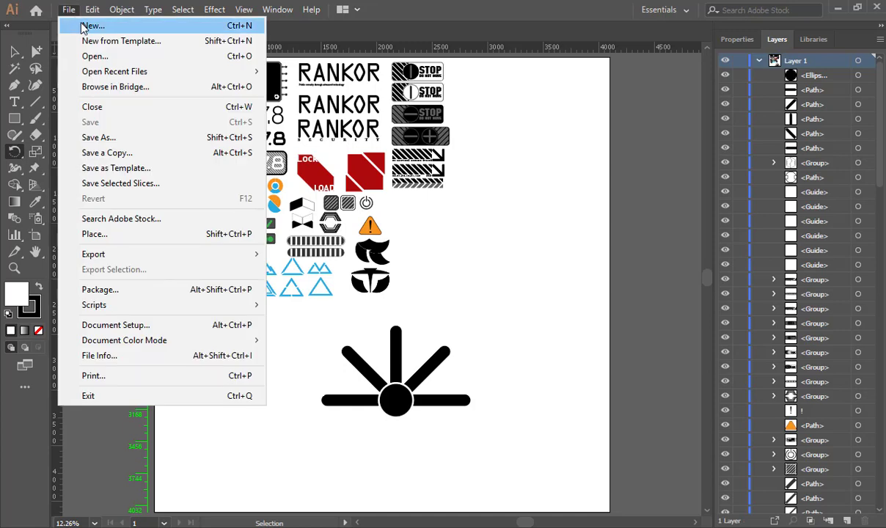
left_click(91, 26)
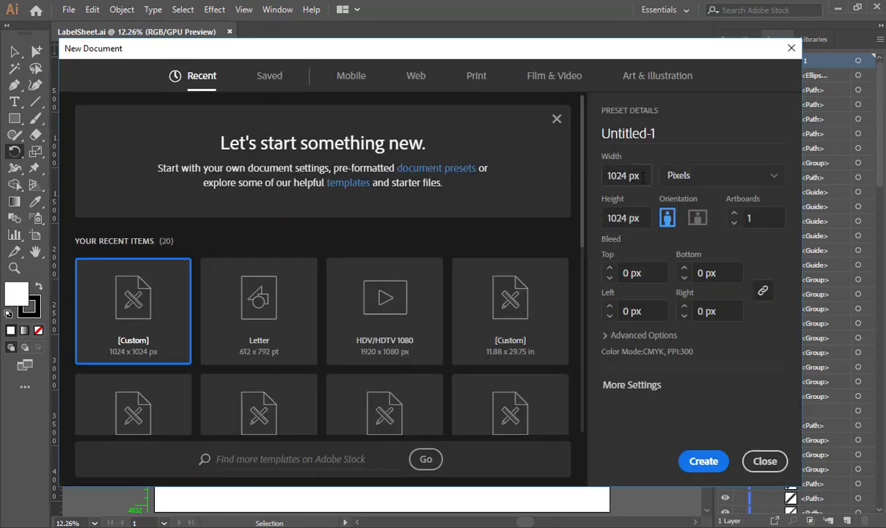
left_click(639, 176)
left_click(619, 213)
key("shift+Tab")
type("2048")
key("Tab")
type("2048")
key("Tab")
key("Tab")
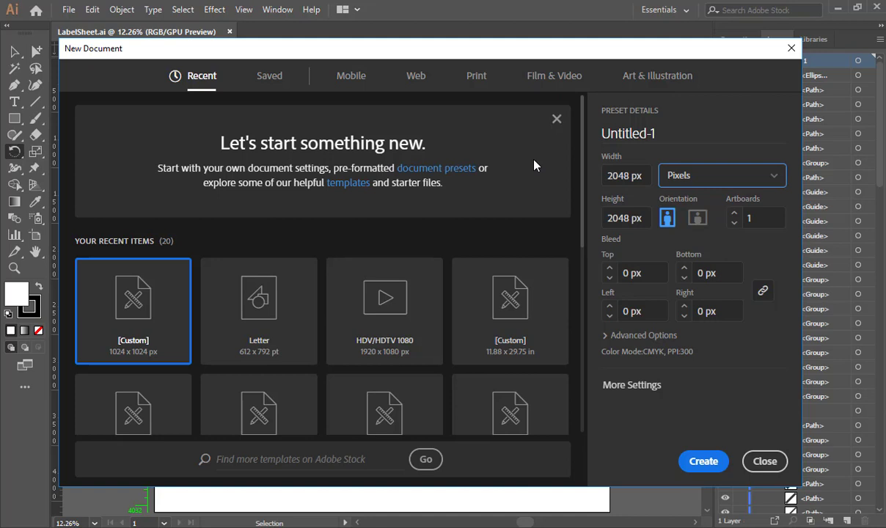
left_click(703, 463)
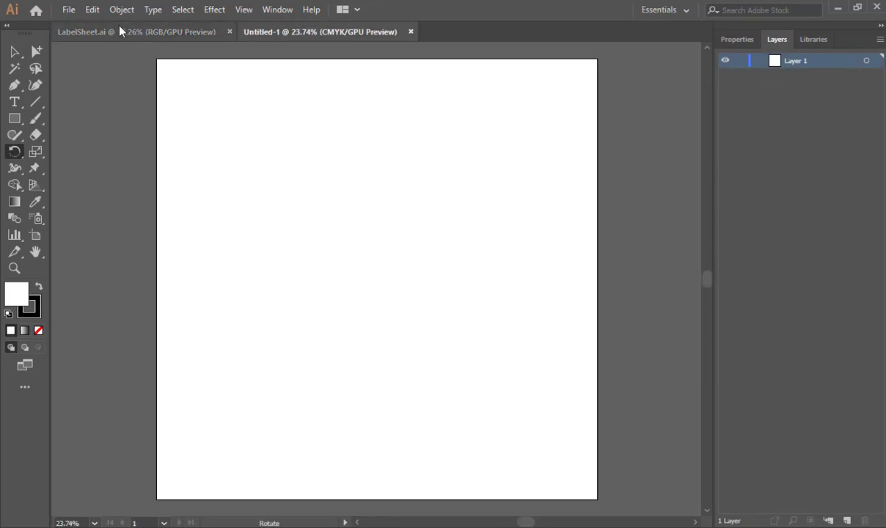
Change the new document's color mode to RGB Color
left_click(68, 9)
mouse_move(229, 341)
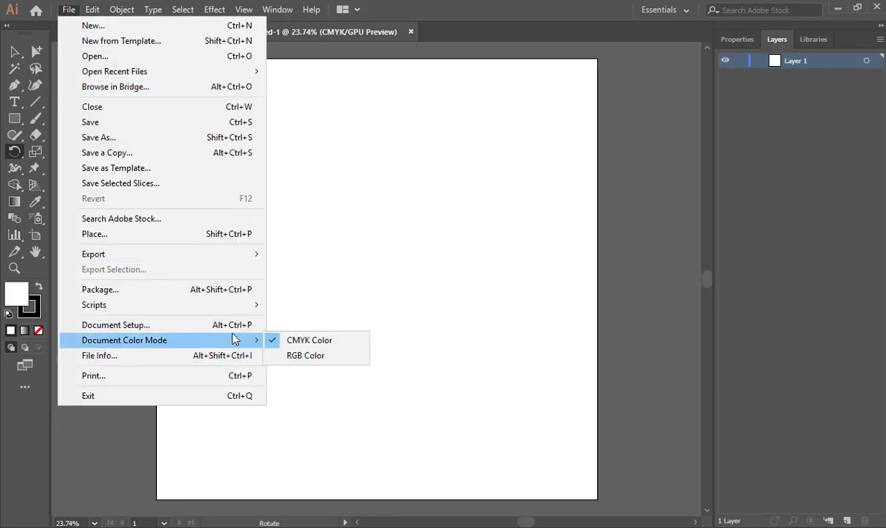
left_click(305, 355)
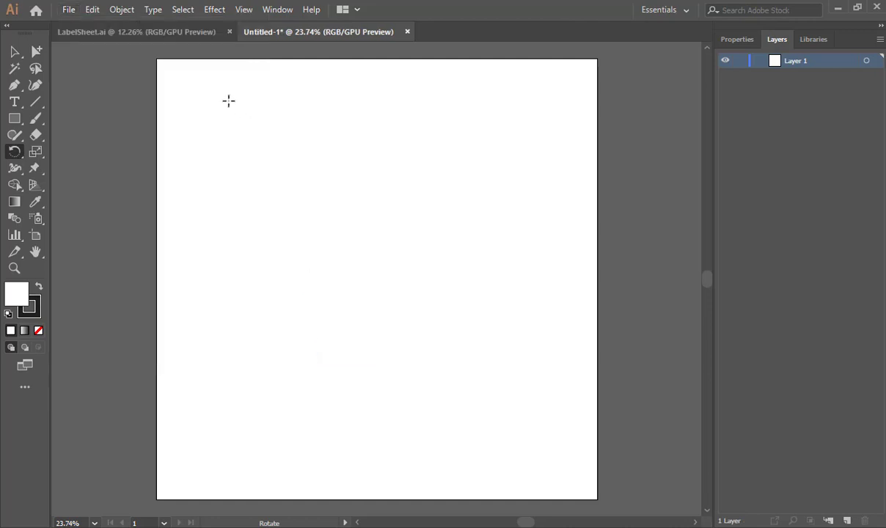
Copy the black SiVeNtY label from LabelSheet.ai and paste it into the new document, ready for Free Transform
left_click(142, 36)
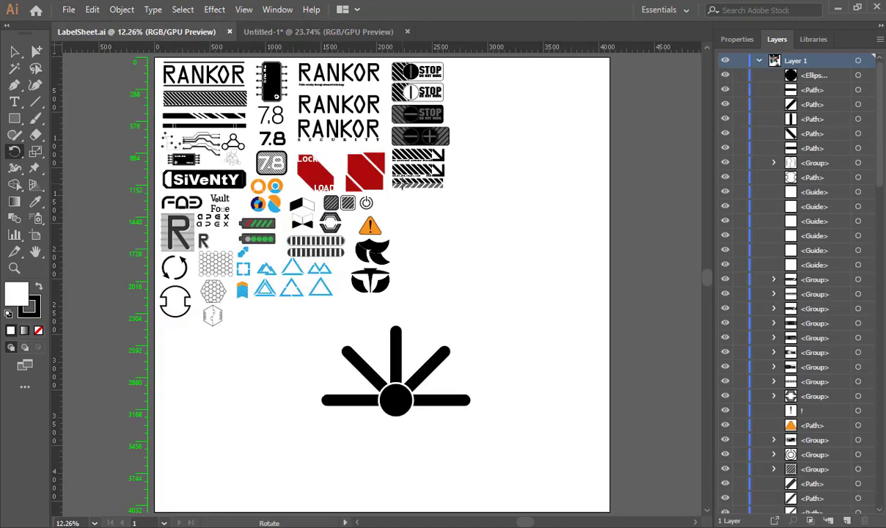
key("v")
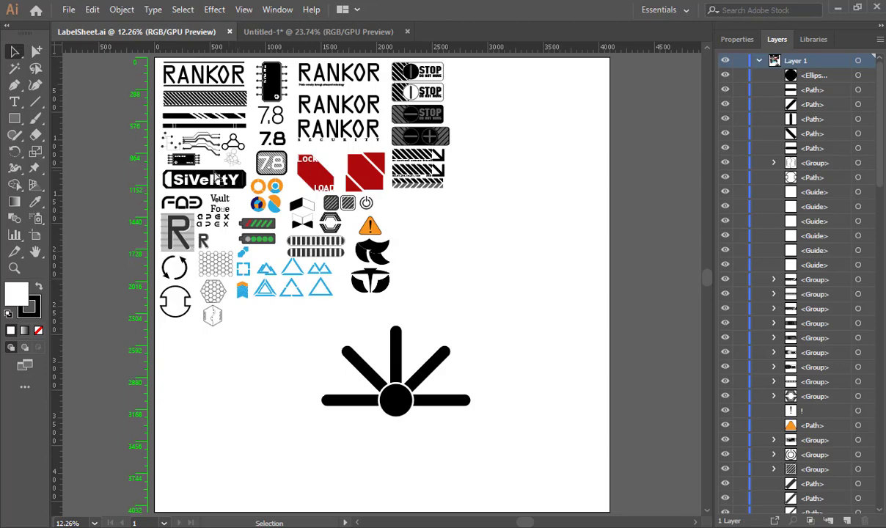
left_click_drag(195, 181, 323, 272, "ctrl")
left_click(325, 274)
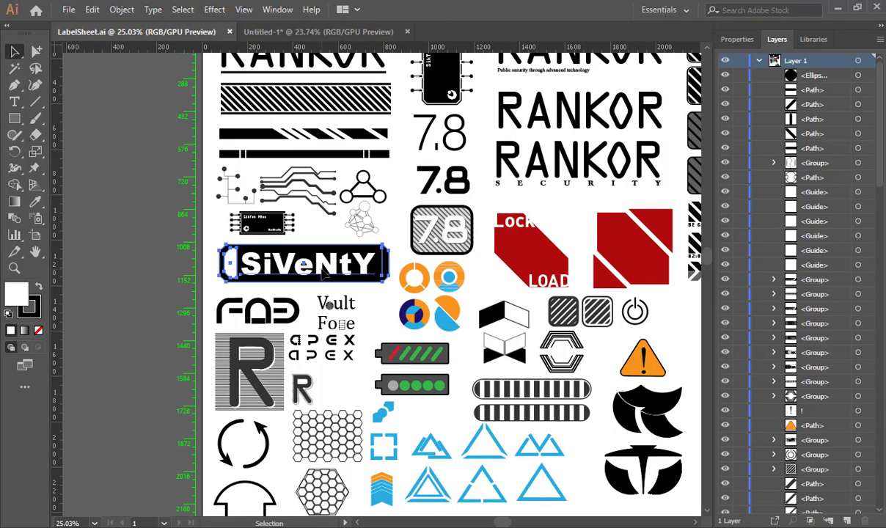
key("a")
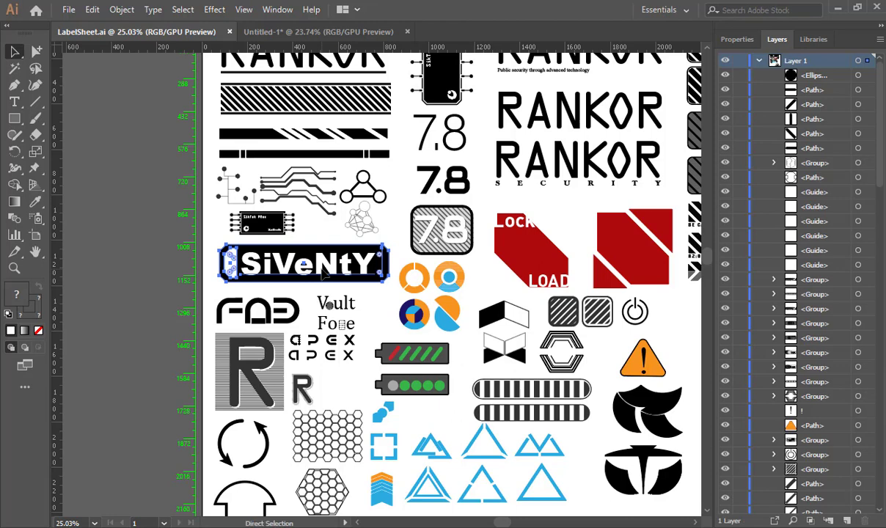
left_click(297, 32)
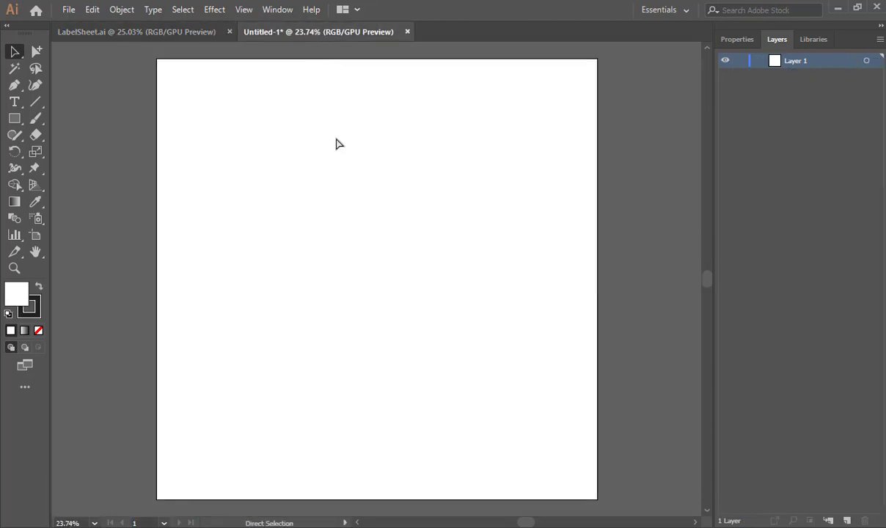
key("ctrl+v")
key("e")
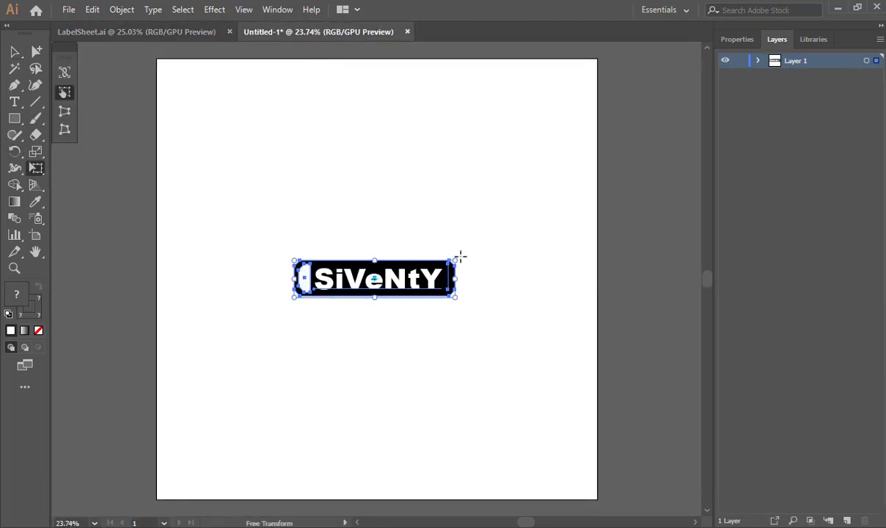
Scale the SiVeNtY label up proportionally from its center until it nearly spans the artboard width, and deselect it
left_click_drag(455, 257, 584, 229, "alt+shift")
key("v")
left_click(661, 261)
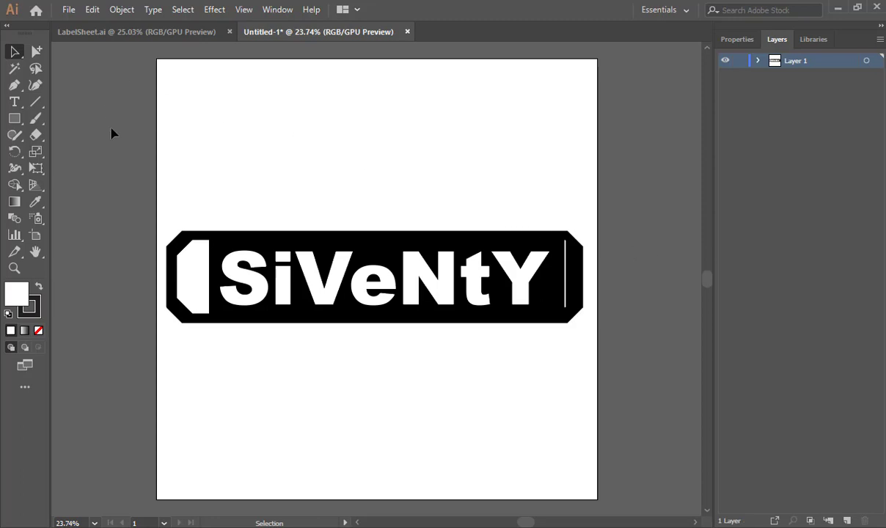
Add a new layer beneath the label's layer and draw a magenta rectangle on it that covers the whole artboard
left_click(847, 521)
left_click_drag(749, 61, 749, 82)
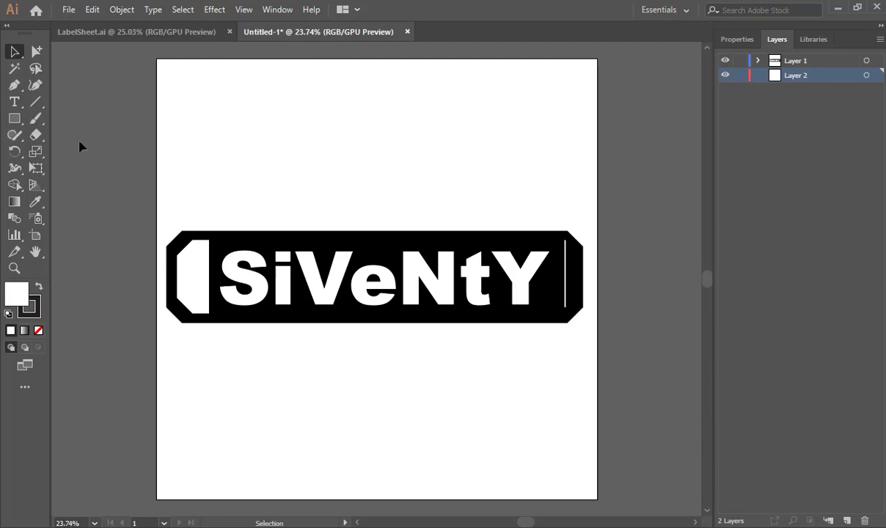
double_click(16, 292)
left_click_drag(168, 131, 616, 507)
left_click(342, 55)
key("m")
key("v")
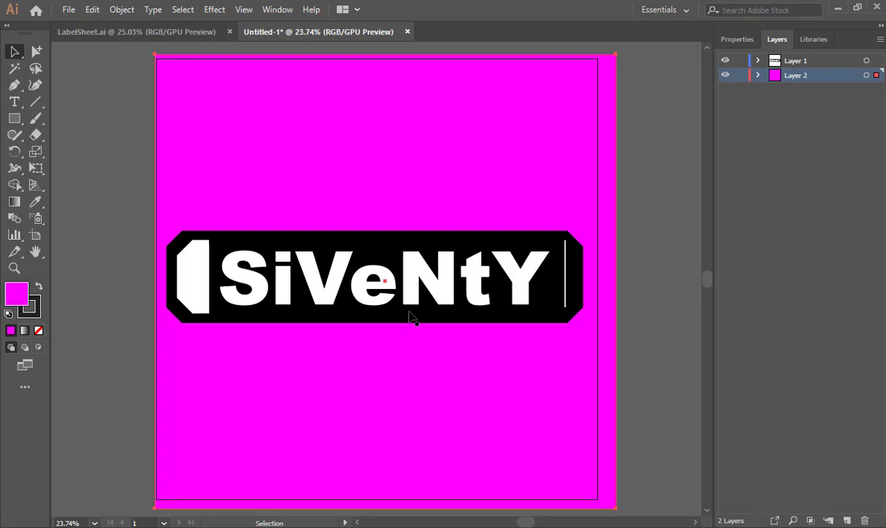
key("Delete")
key("ctrl+z")
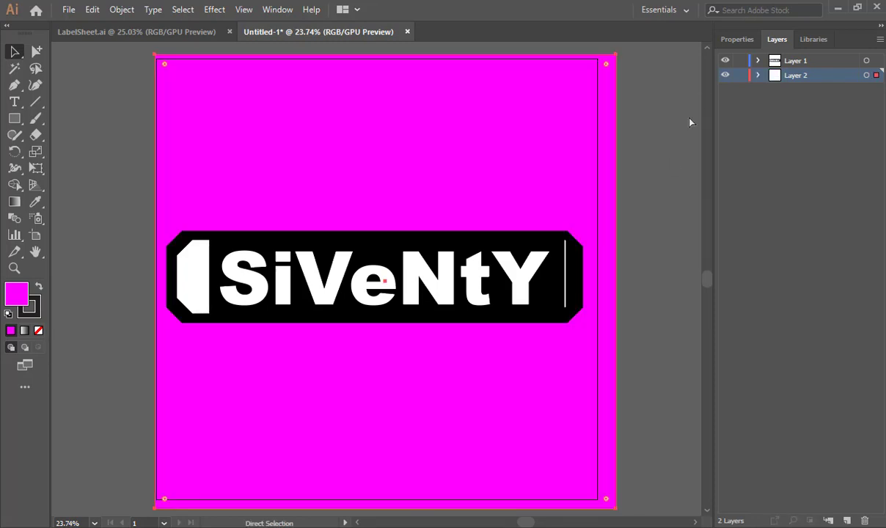
Hide the magenta background layer and convert the label's SiVeNtY text to outlines
left_click(725, 76)
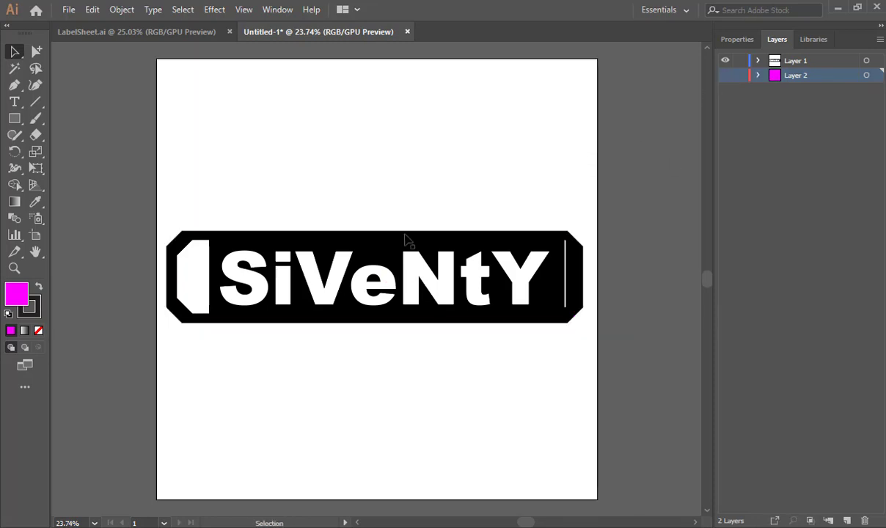
left_click_drag(169, 198, 660, 345)
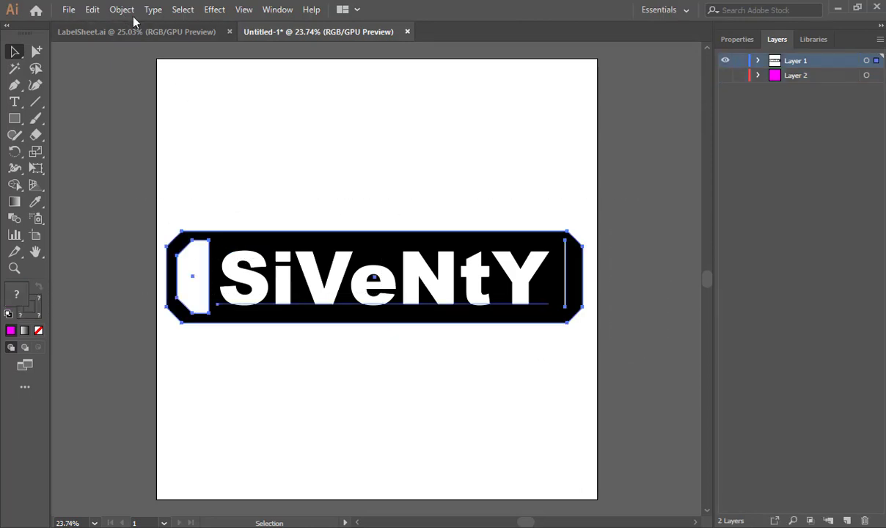
left_click(229, 145)
key("ctrl+a")
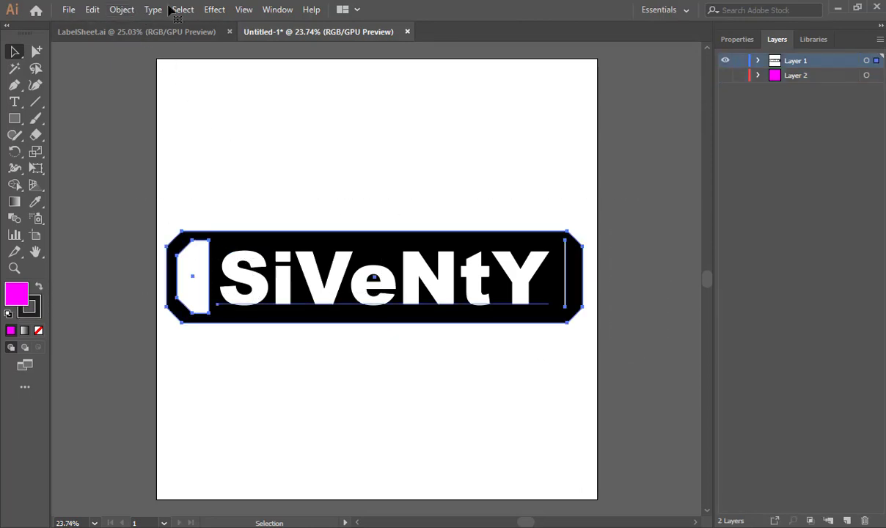
left_click(153, 10)
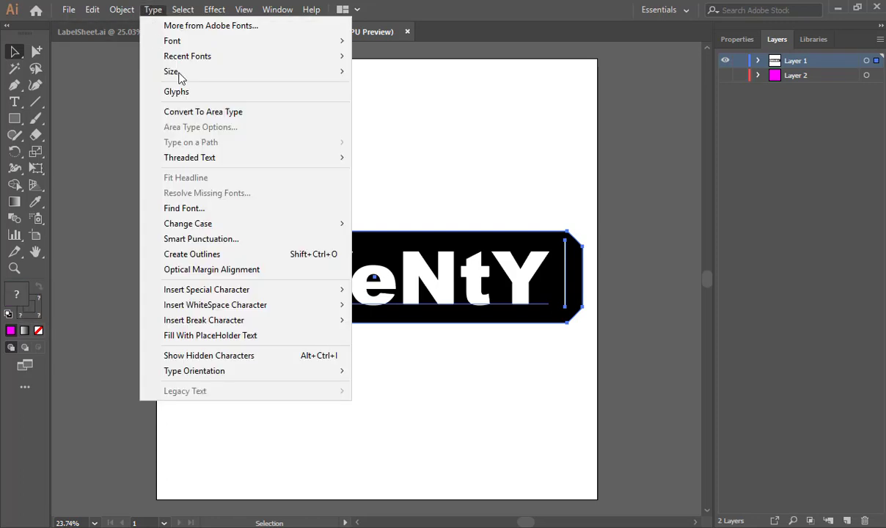
left_click(224, 254)
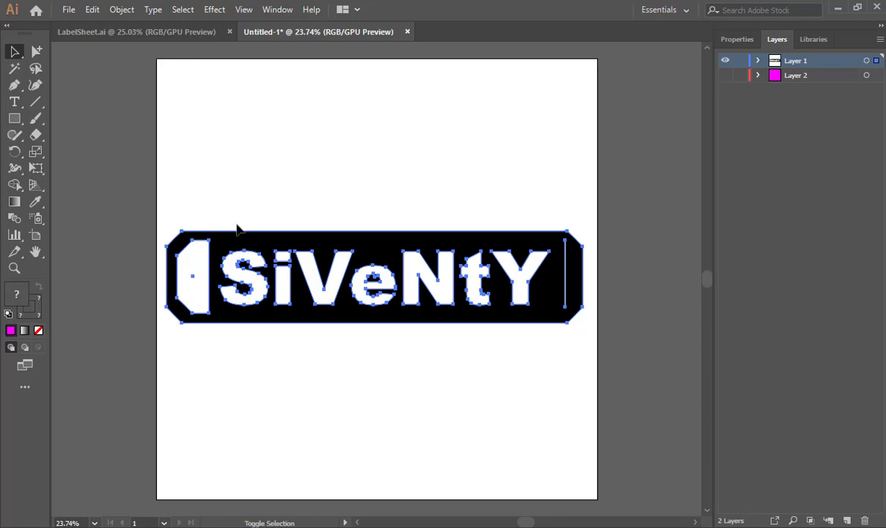
key("shift+m")
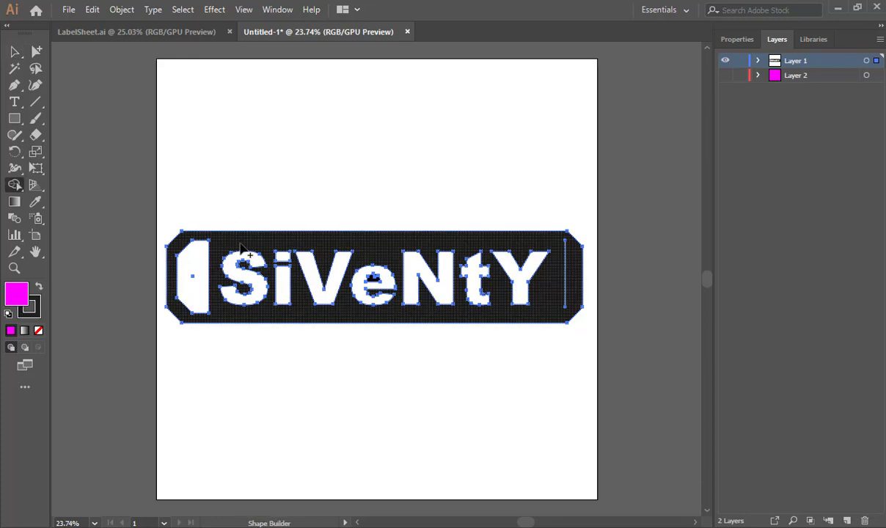
left_click(241, 245)
key("v")
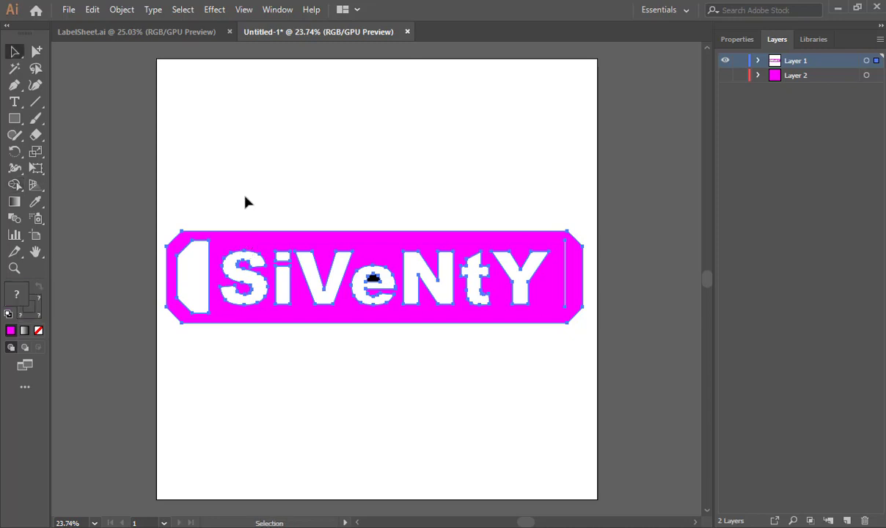
left_click(664, 117)
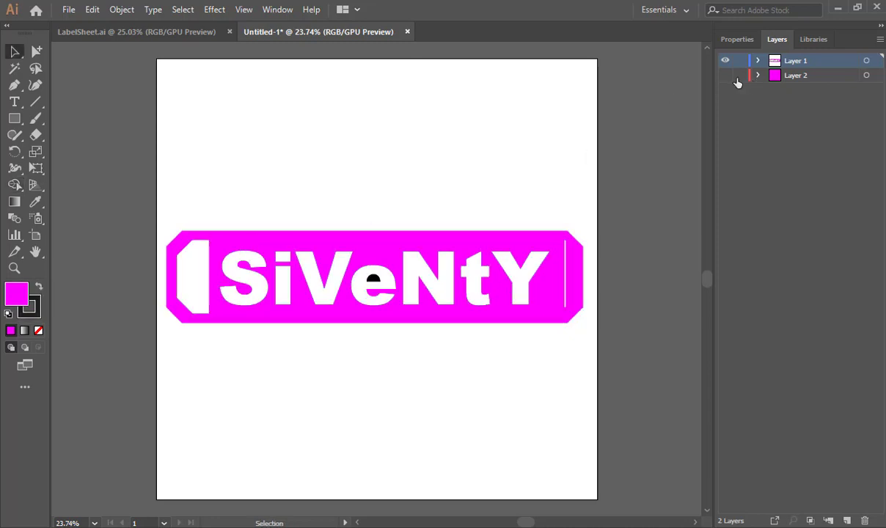
key("a")
left_click(389, 258)
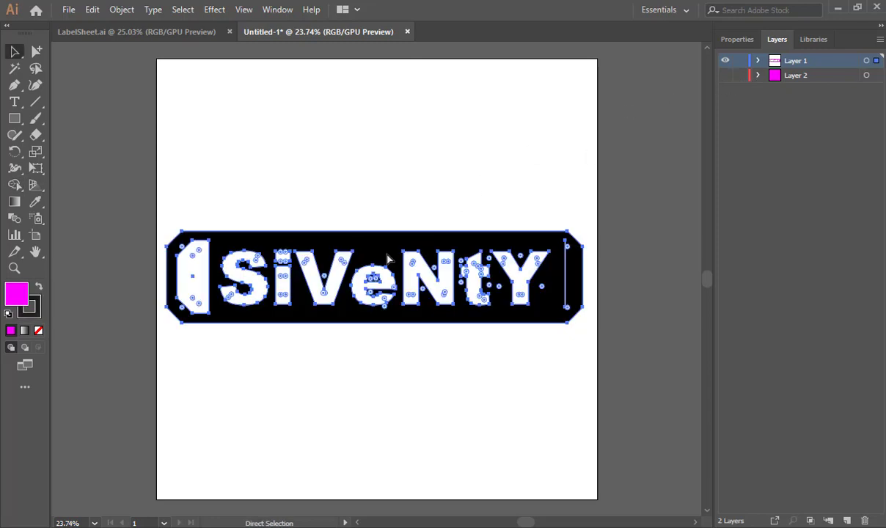
Use Shape Builder to turn the label's background and the enclosed counter of the letter e into separate magenta shapes
key("shift+m")
left_click_drag(355, 274, 440, 298, "ctrl")
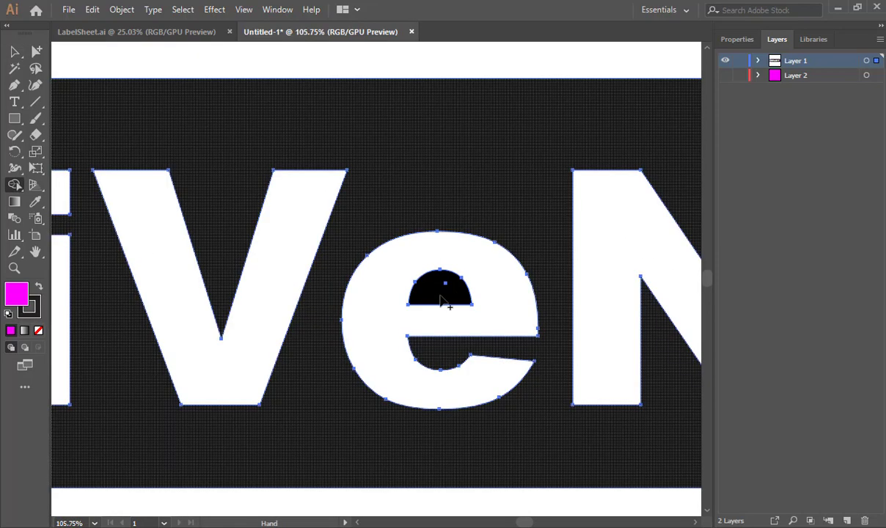
left_click(443, 292)
left_click(470, 200)
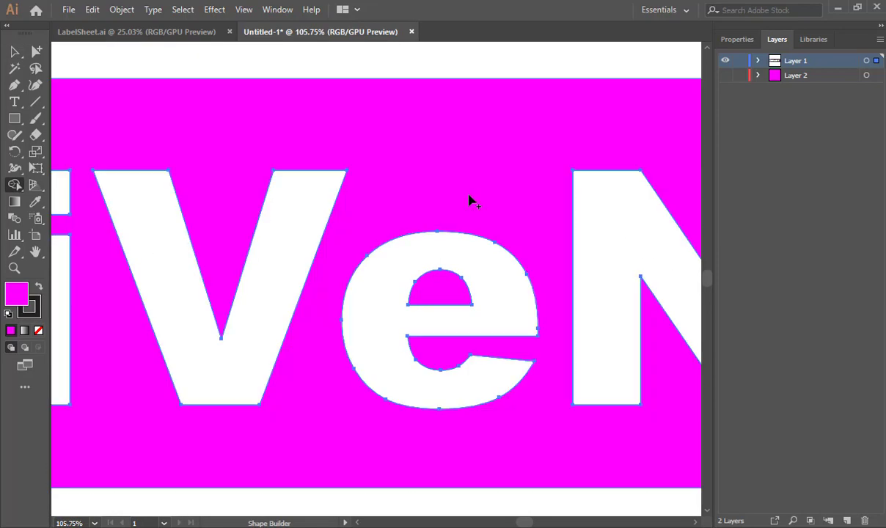
key("ctrl+0")
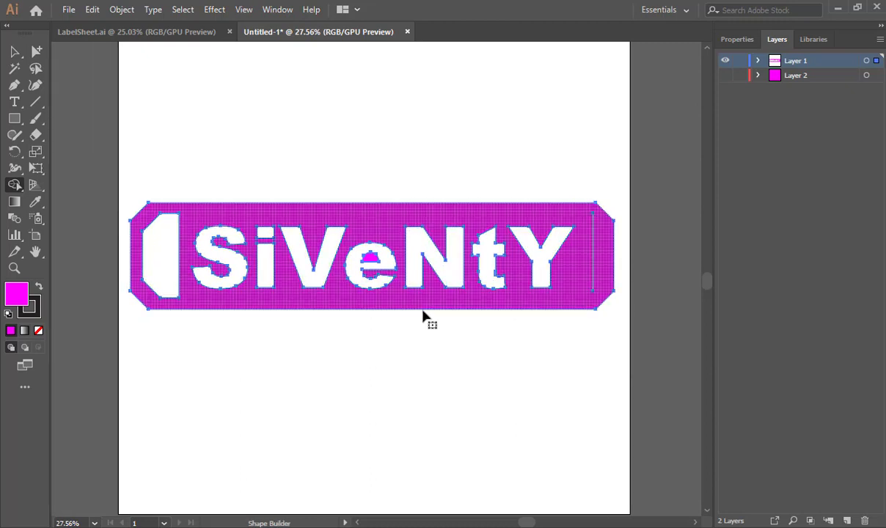
key("v")
left_click(133, 155)
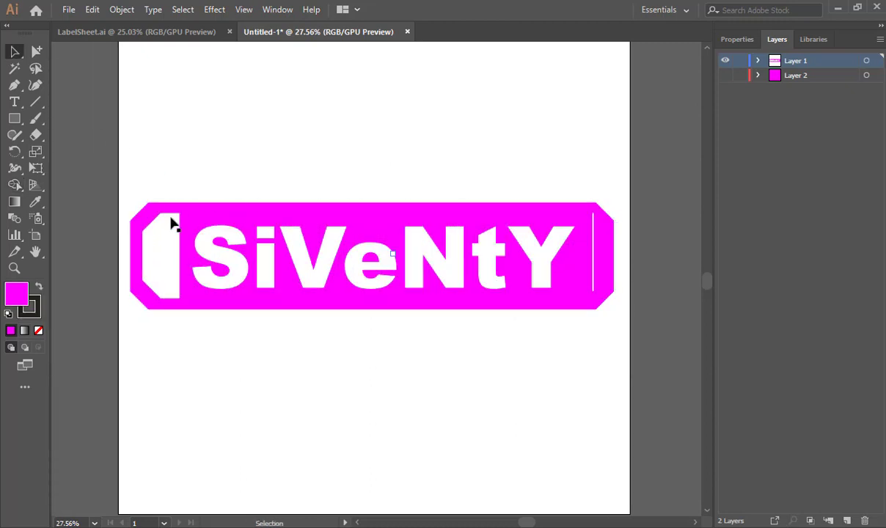
left_click(205, 224)
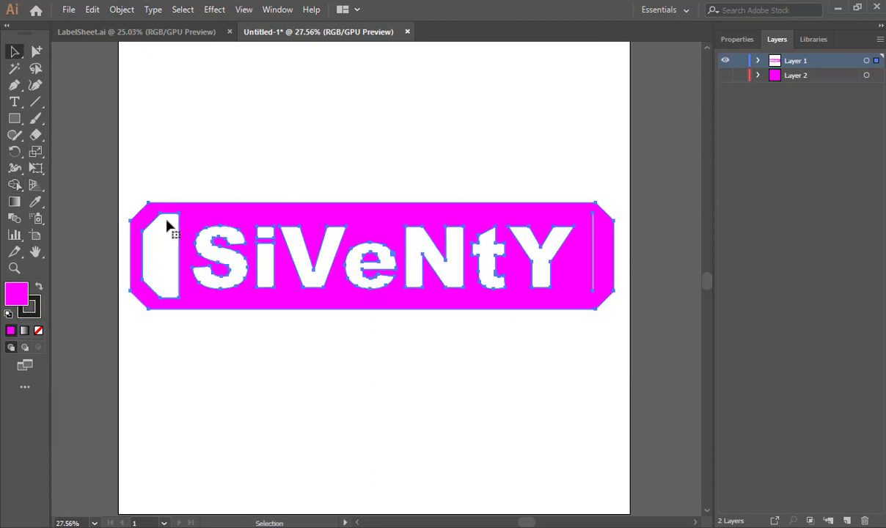
double_click(23, 293)
left_click_drag(213, 102, 214, 224)
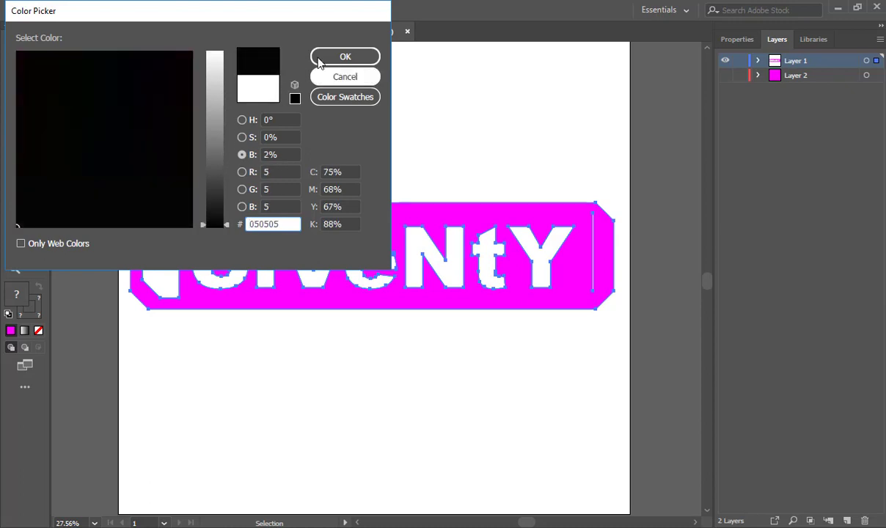
left_click(345, 56)
left_click(257, 199)
key("ctrl+z")
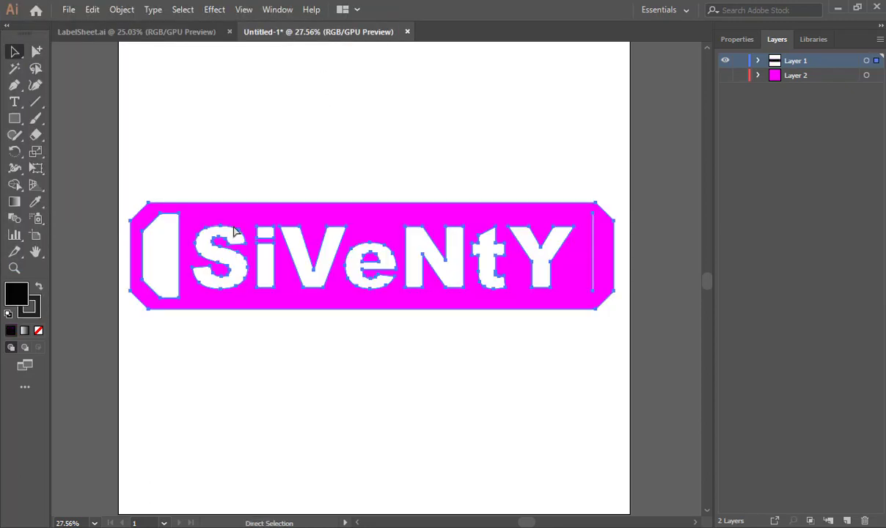
Delete the white angled end shape and the white letters S and i from the label
left_click(239, 178, "ctrl")
left_click(159, 282, "ctrl")
key("Delete")
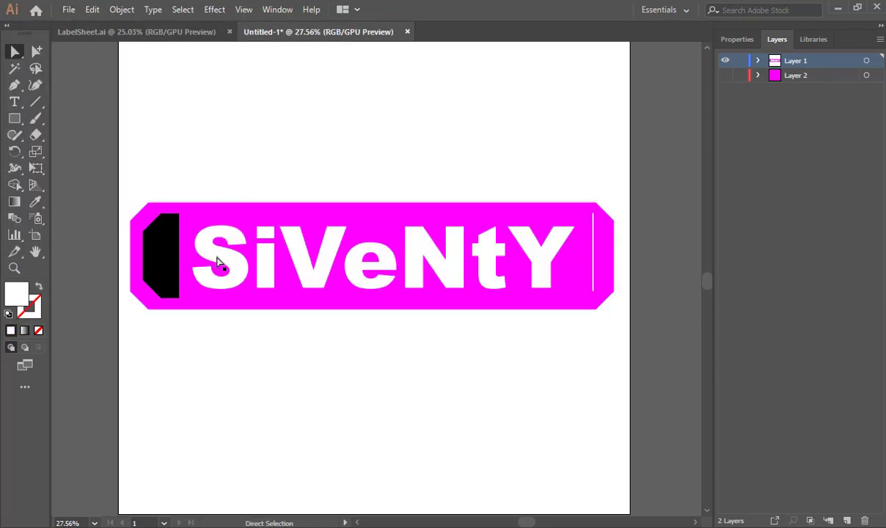
left_click(217, 256, "ctrl")
key("Delete")
left_click(263, 258, "ctrl")
key("Delete")
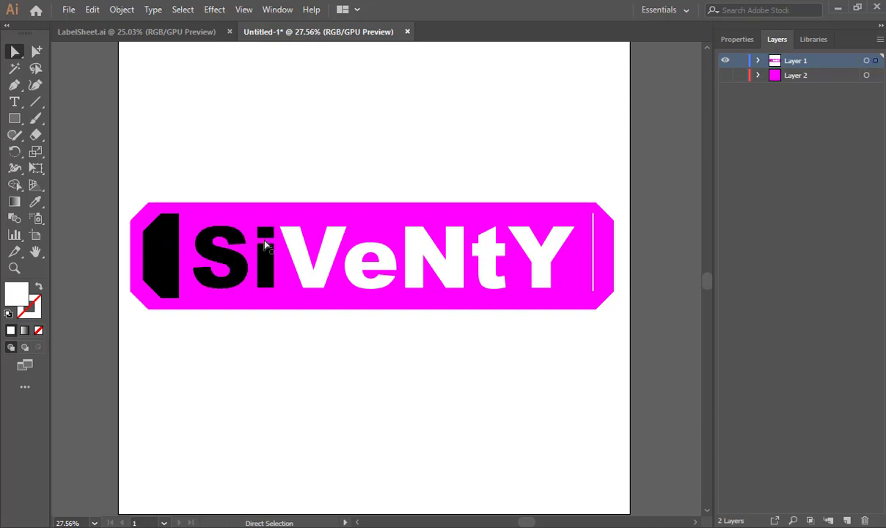
Delete the white letters V, e, N, t and Y from the label
left_click(301, 252)
left_click(353, 269)
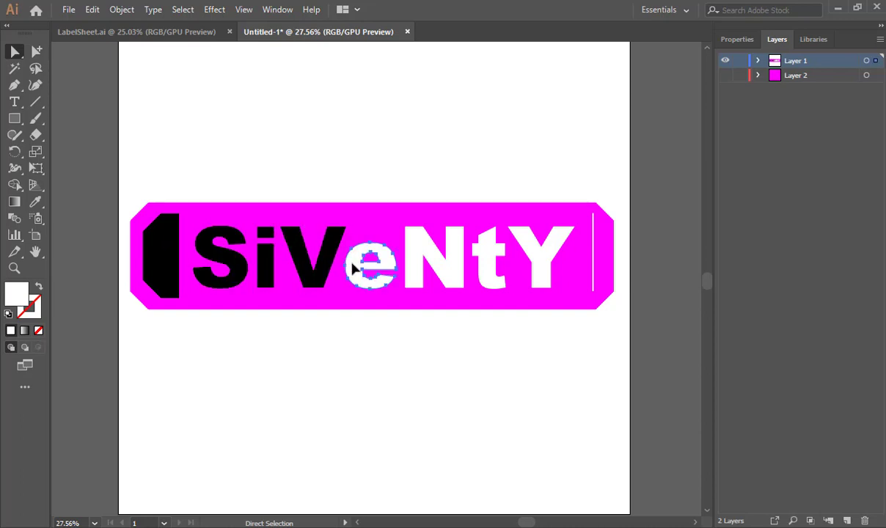
left_click(440, 257)
left_click(495, 264)
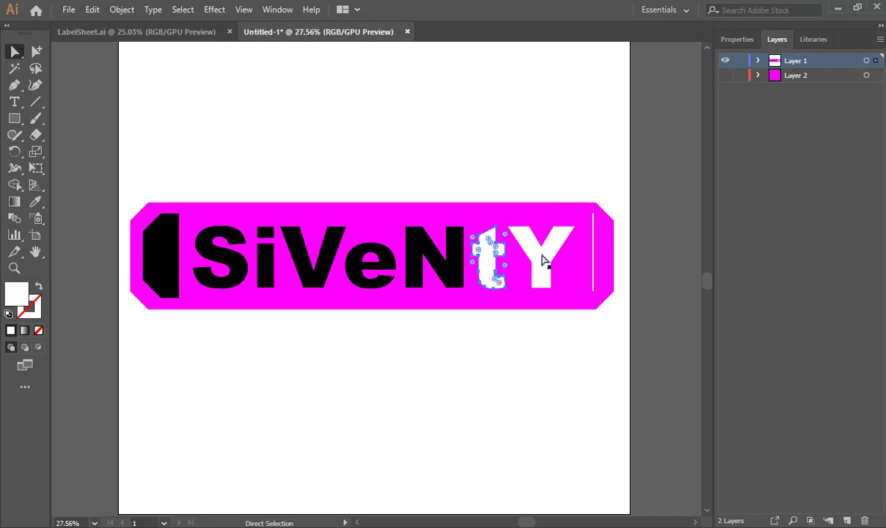
left_click(549, 258)
Delete the thin vertical white line at the right end of the label
left_click(595, 262)
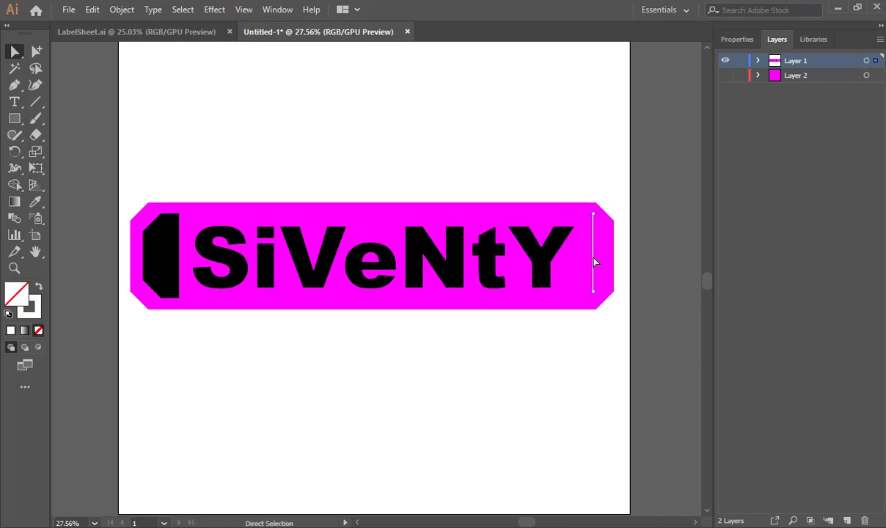
key("Delete")
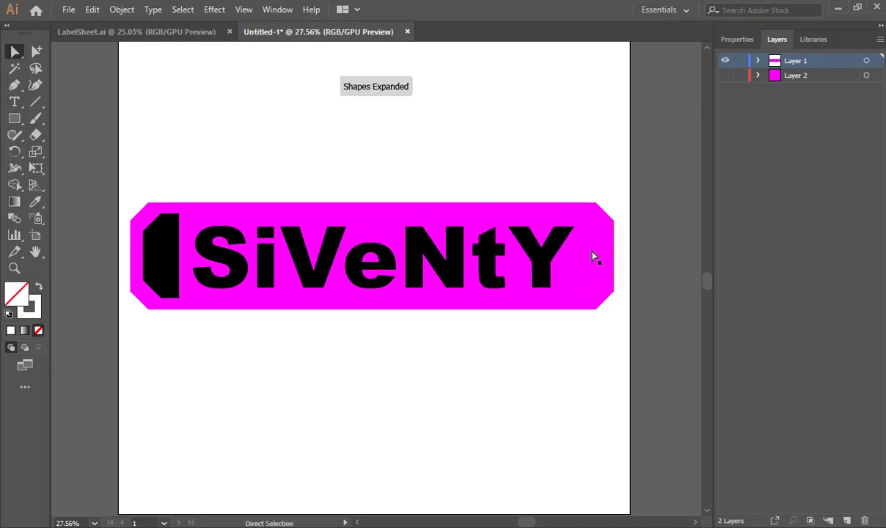
key("ctrl+z")
left_click_drag(591, 203, 527, 238, "ctrl")
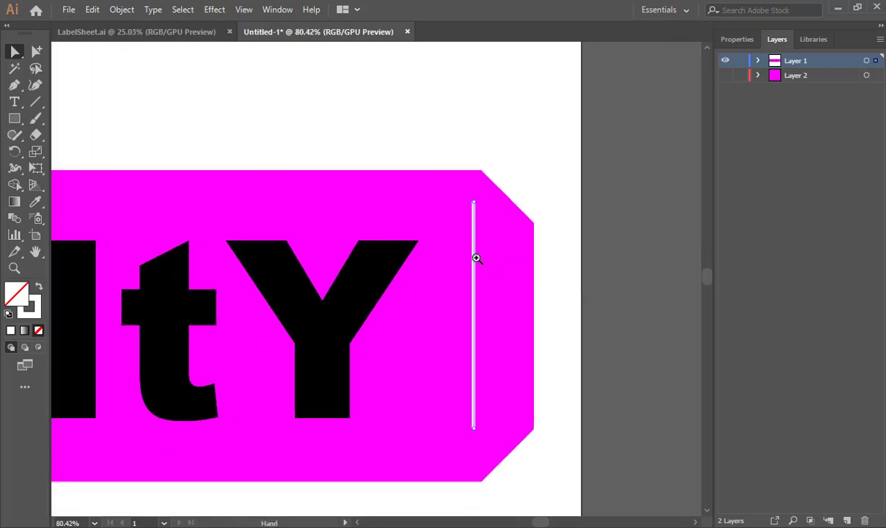
left_click_drag(476, 258, 605, 261, "ctrl")
left_click_drag(518, 247, 360, 262, "ctrl")
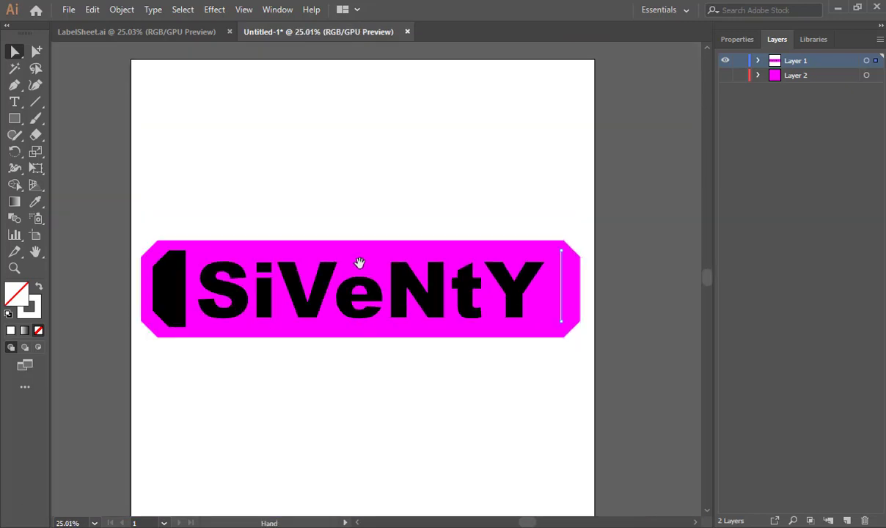
key("Delete")
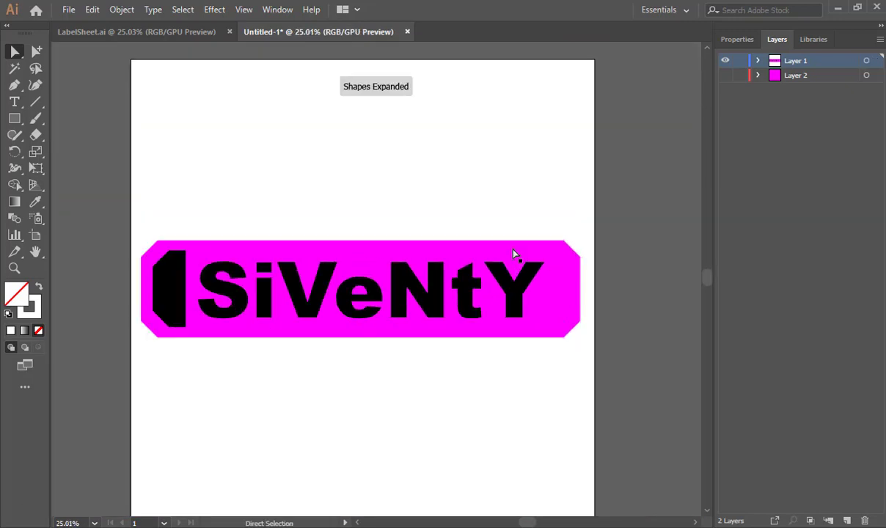
Delete the black shape behind the letters and end piece, leaving only the magenta label with its cutouts
key("ctrl+a")
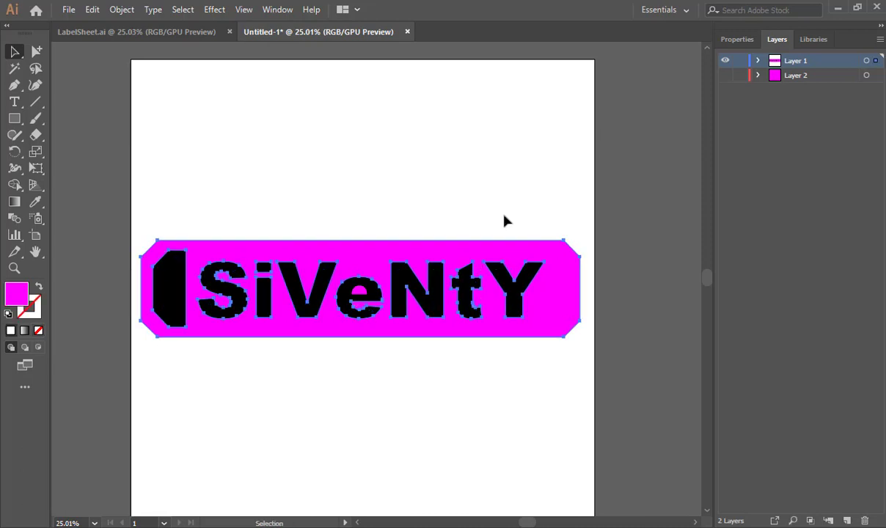
left_click(505, 217)
left_click(516, 297)
key("ctrl+a")
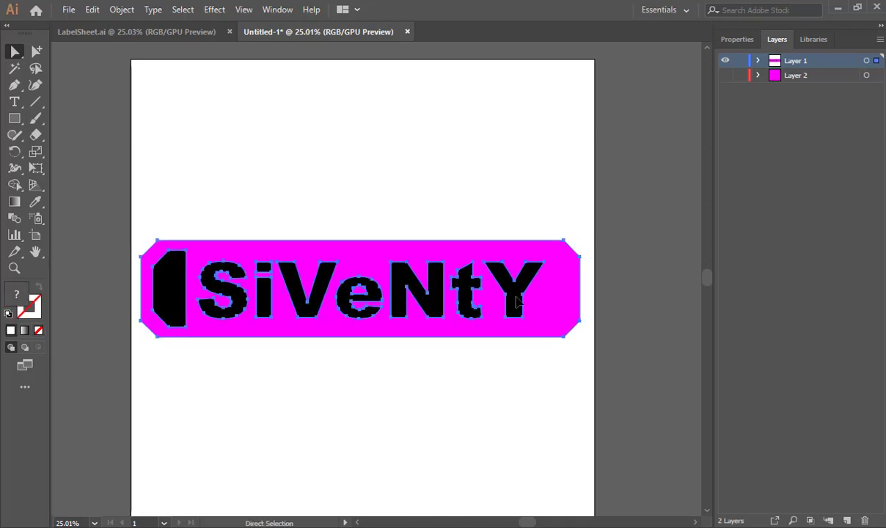
left_click(519, 351)
left_click(515, 298)
key("Delete")
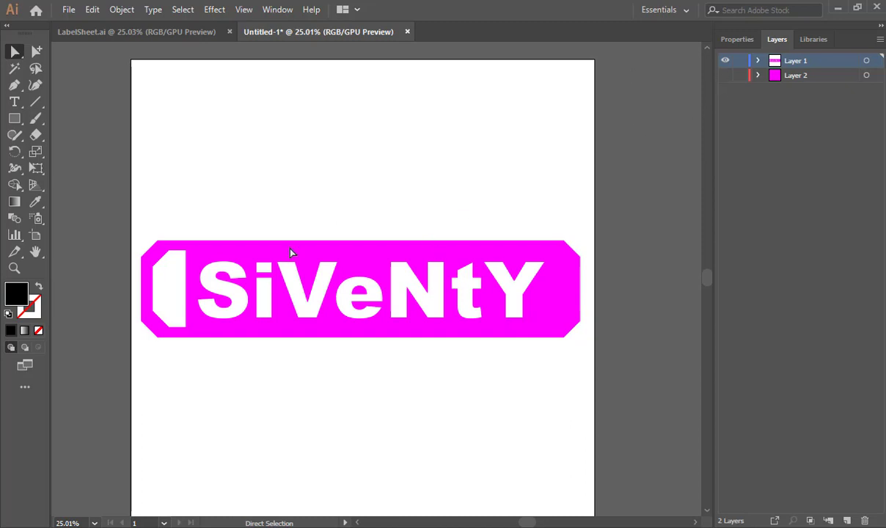
Change the cut-out label's fill to black and show the magenta background layer behind it
left_click(314, 260)
double_click(16, 292)
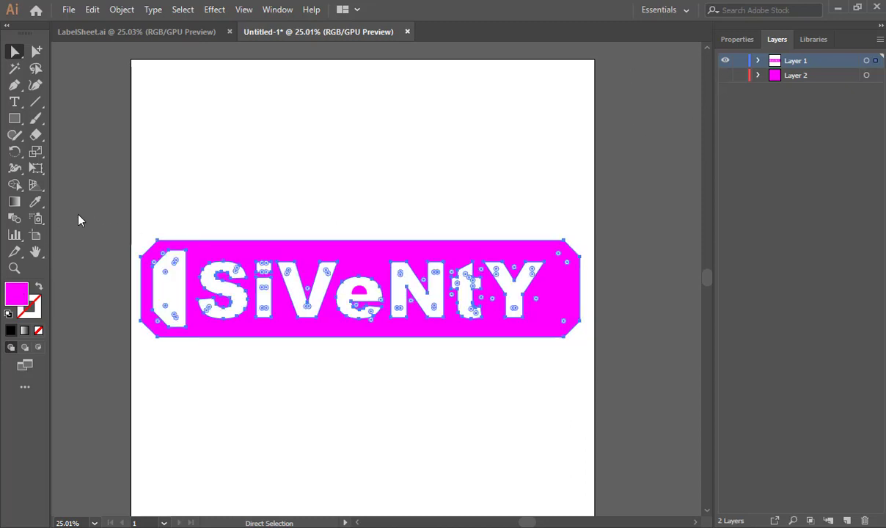
left_click(170, 127)
left_click(215, 225)
left_click(343, 56)
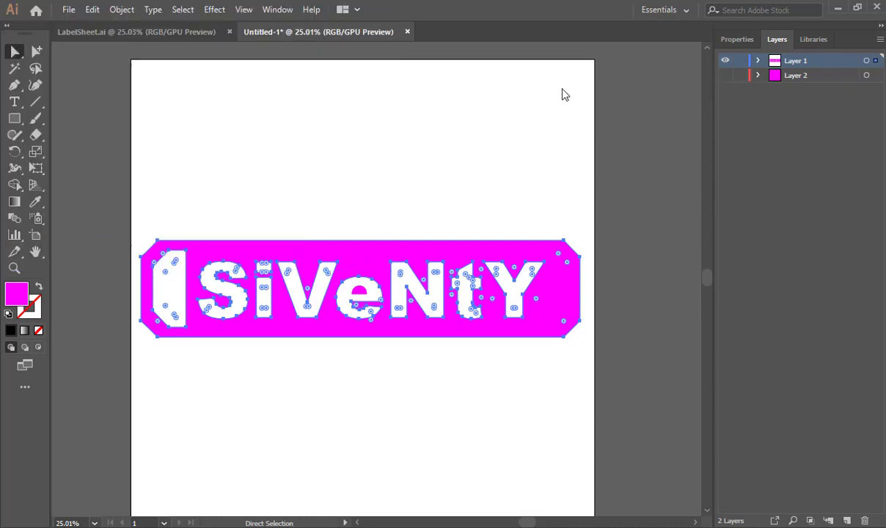
left_click(725, 74)
left_click(668, 137)
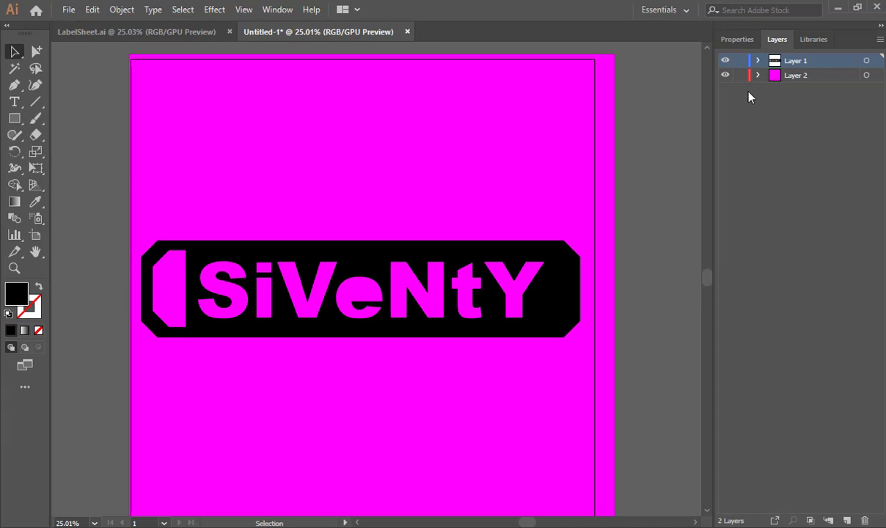
Hide the magenta background layer and make the leftover magenta centre of the letter e black
left_click(726, 76)
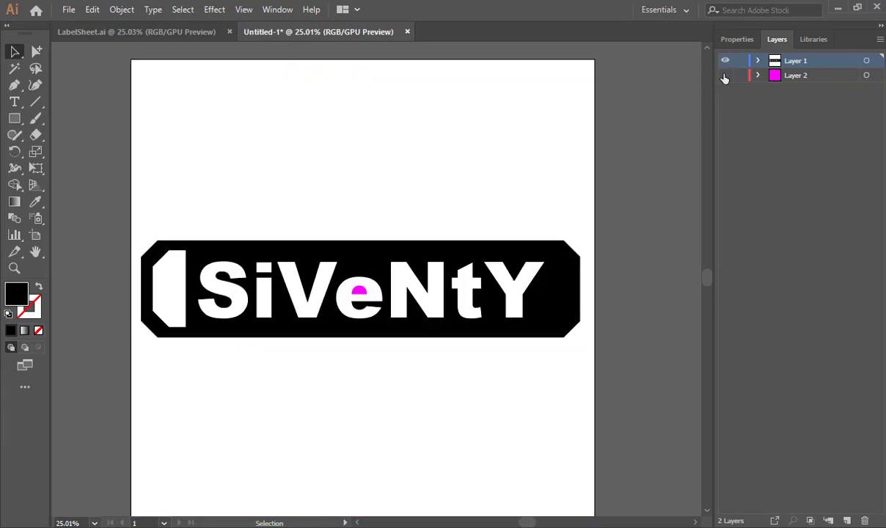
left_click(725, 75)
left_click(725, 76)
left_click(360, 292)
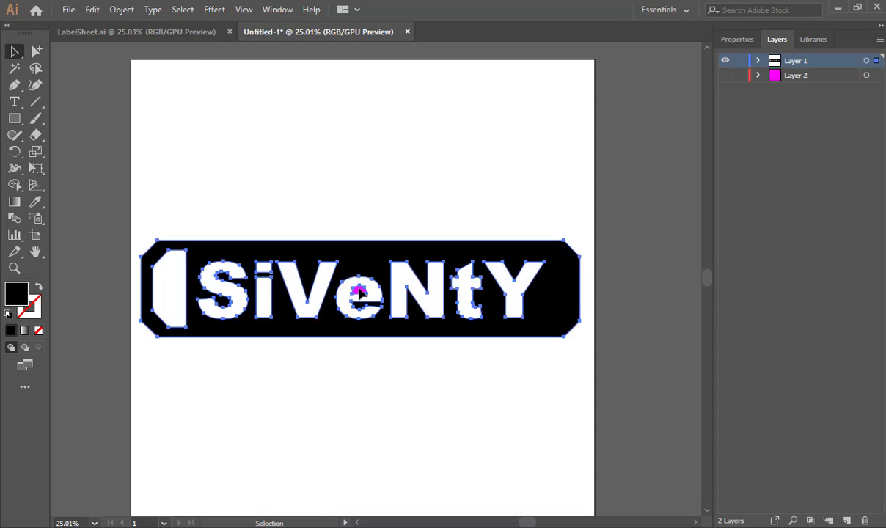
double_click(16, 295)
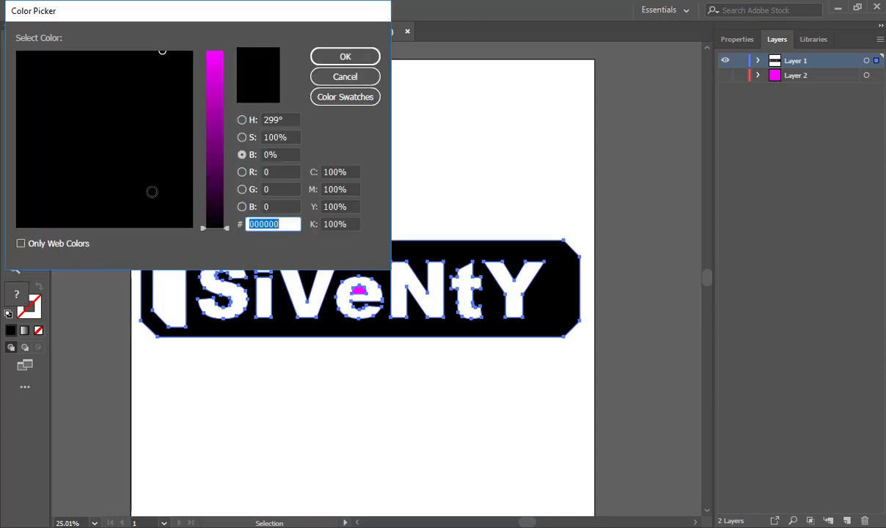
left_click(337, 79)
left_click(345, 85)
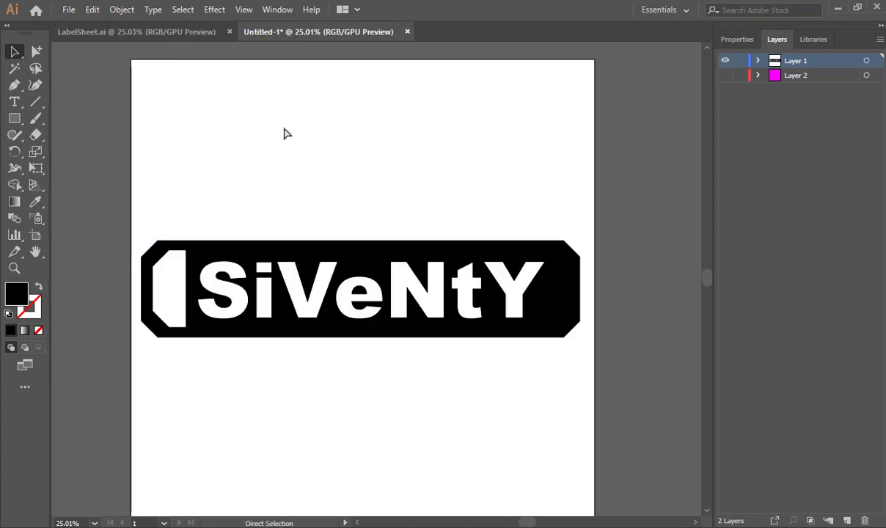
key("v")
key("a")
Export the artwork as a PNG named Siventy into the textures folder
left_click(69, 10)
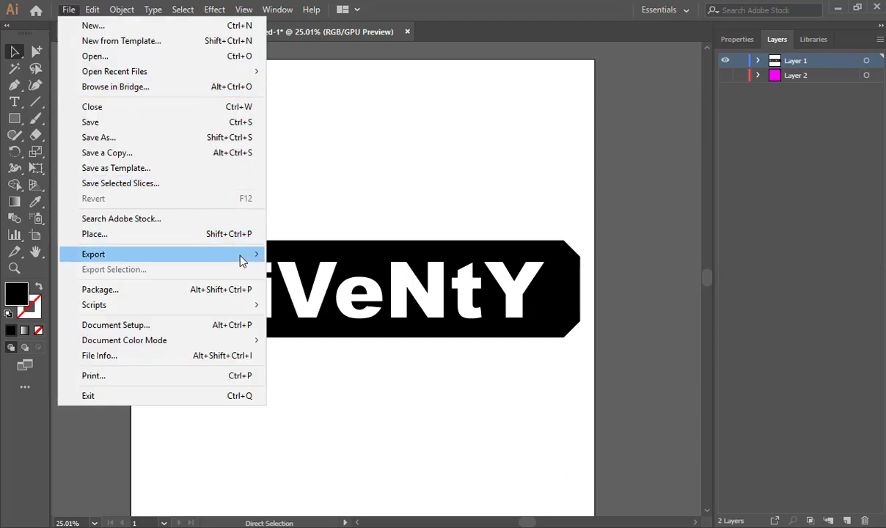
mouse_move(239, 256)
left_click(289, 271)
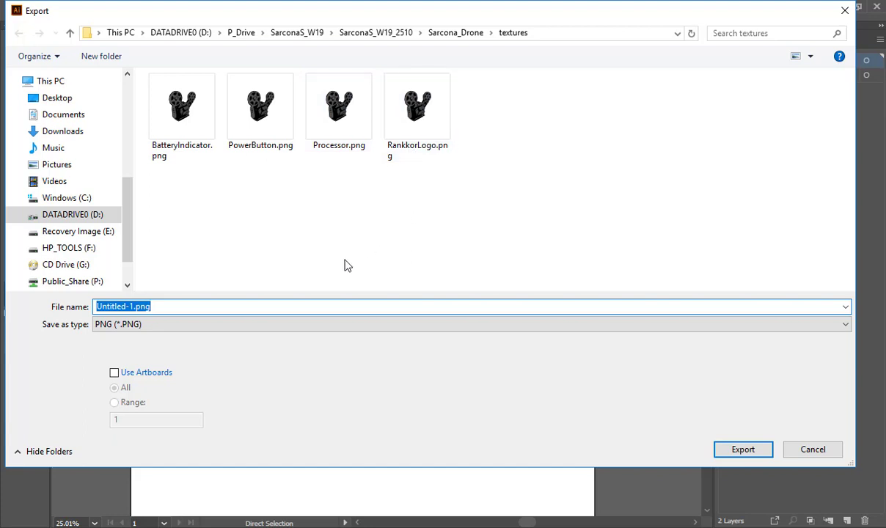
type("Siventy")
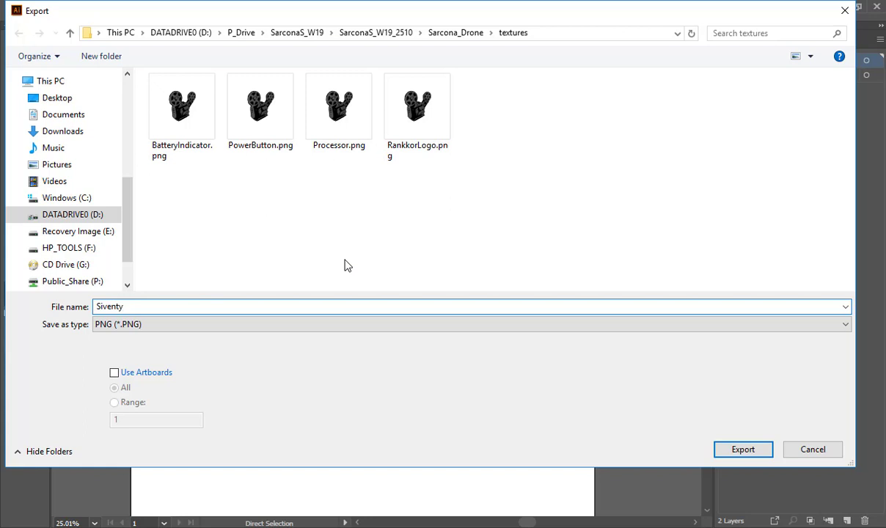
key("Return")
Complete the PNG export at High (300 ppi) with Type Optimized (Hinted) anti-aliasing and a transparent background
left_click(125, 67)
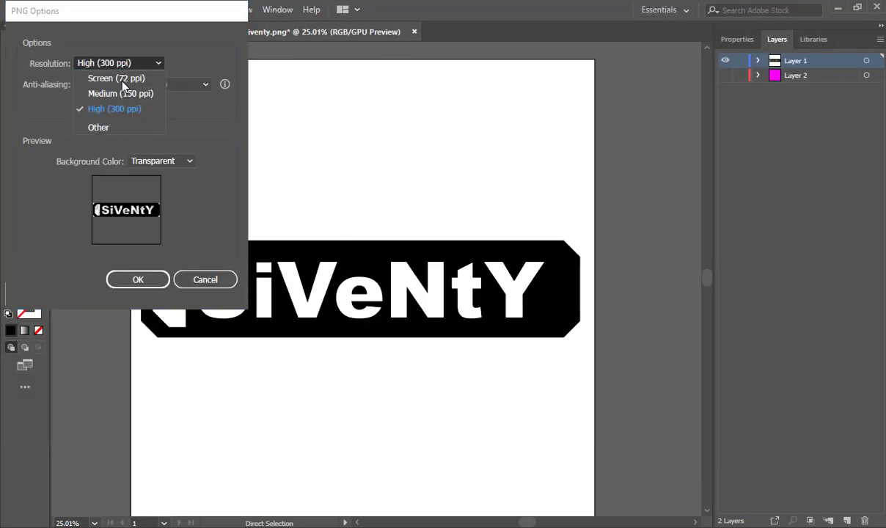
left_click(119, 109)
left_click(135, 85)
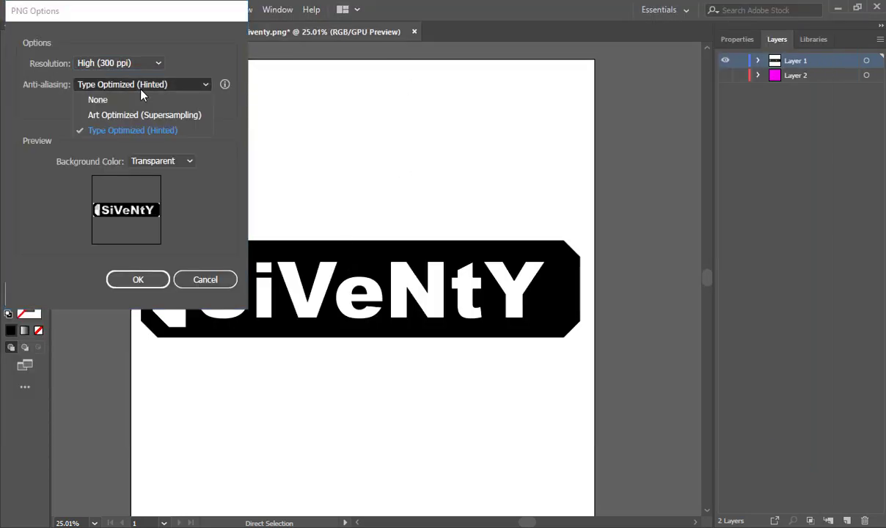
left_click(143, 132)
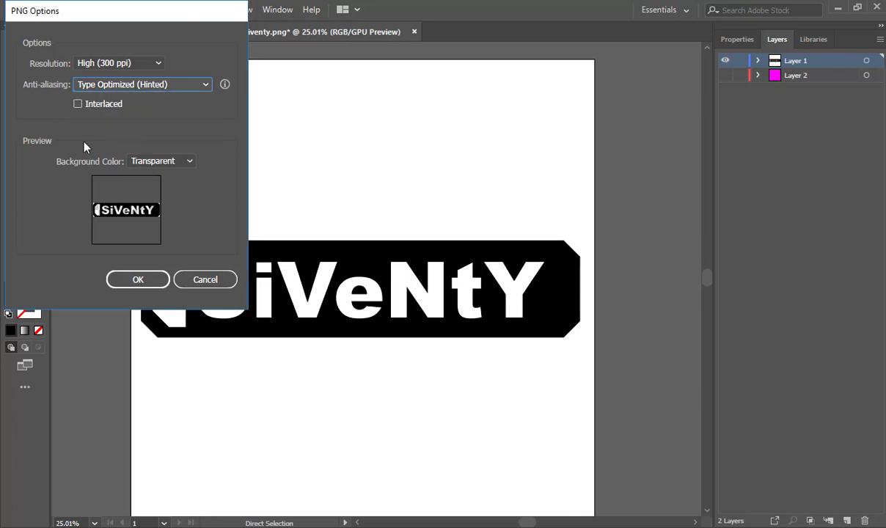
left_click(164, 163)
left_click(167, 193)
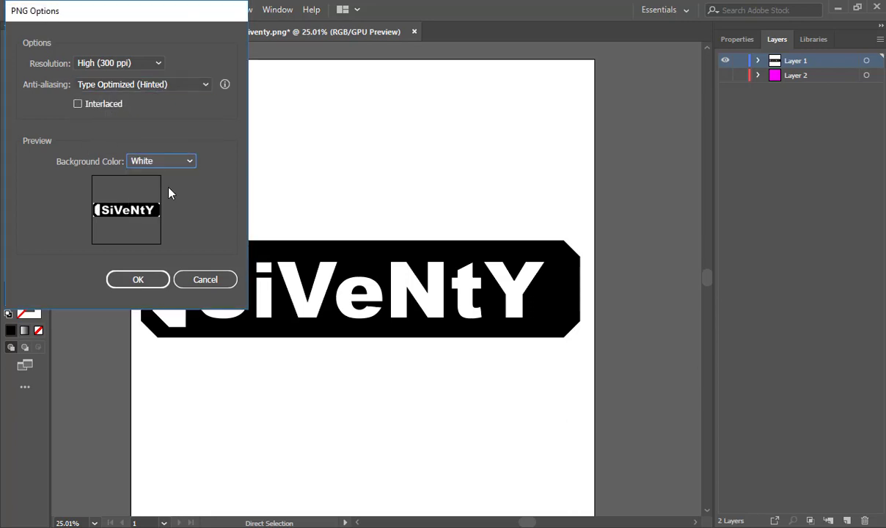
left_click(168, 163)
left_click(166, 176)
left_click(152, 280)
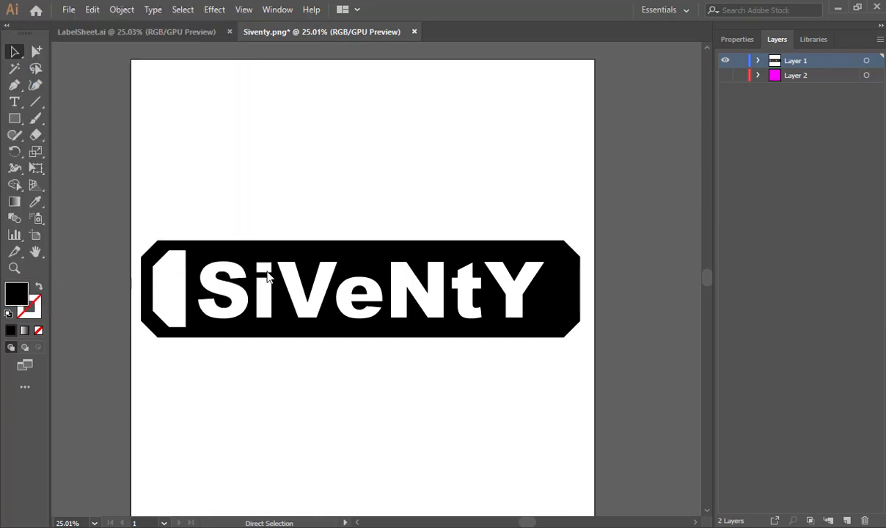
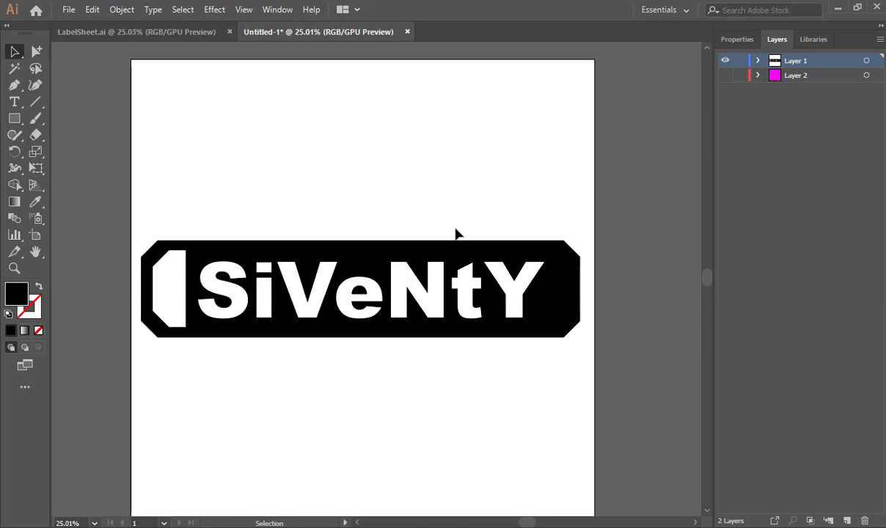
Switch to KeyShot and open the label settings of the drone body's Hard Shiny Plastic White material
key("alt+Tab")
key("alt+Tab")
key("alt+shift+Tab")
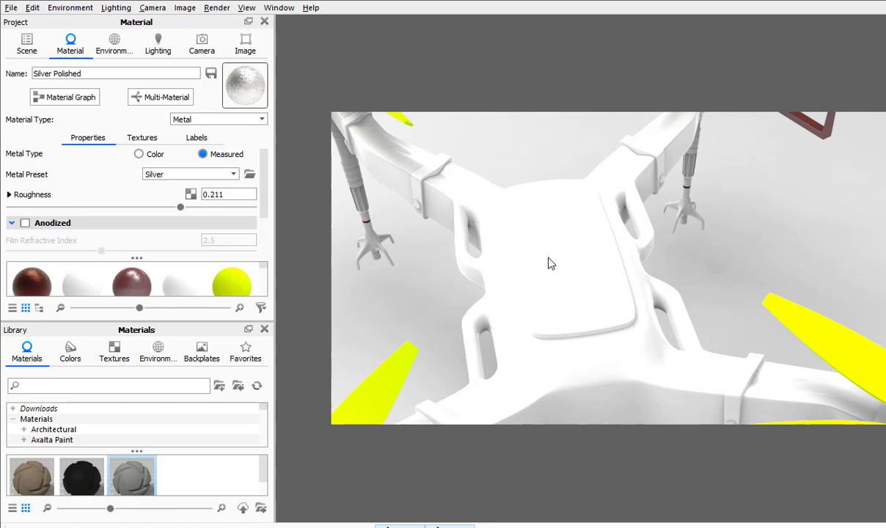
double_click(551, 264)
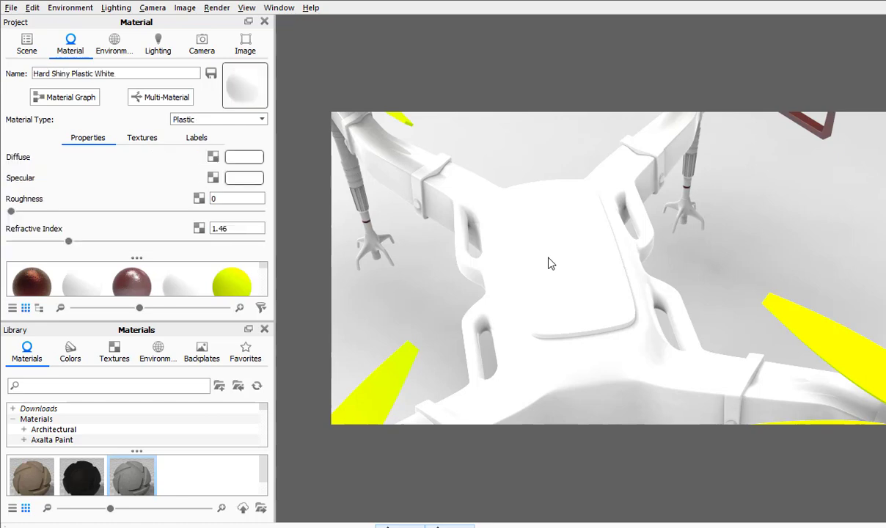
left_click(141, 140)
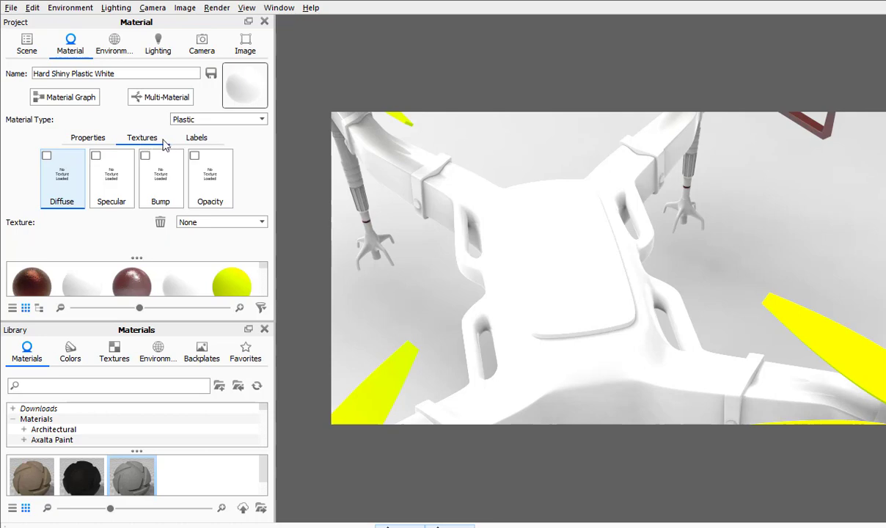
left_click(192, 139)
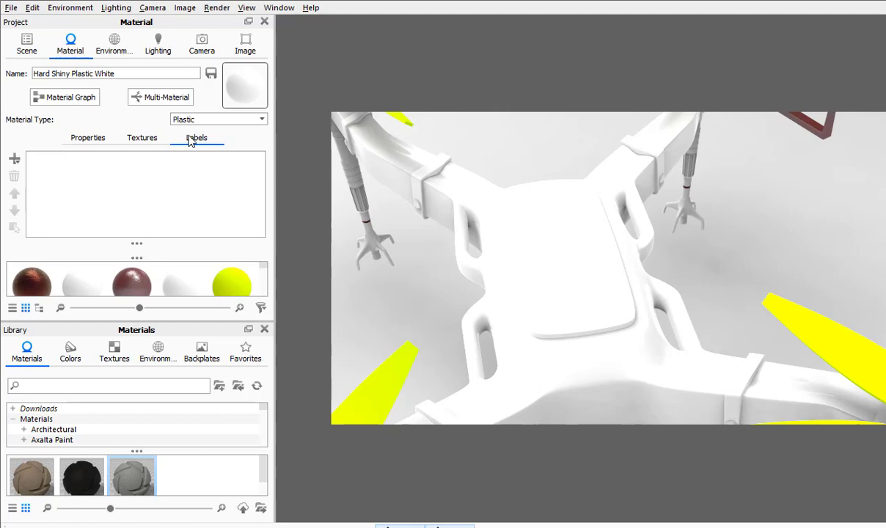
Add the Siventy image as a texture label on the drone body's white plastic
left_click(14, 160)
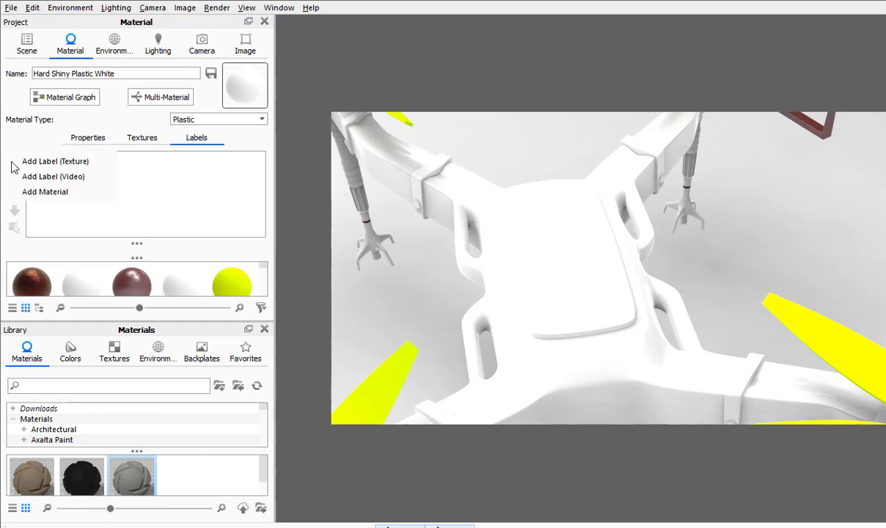
left_click(53, 162)
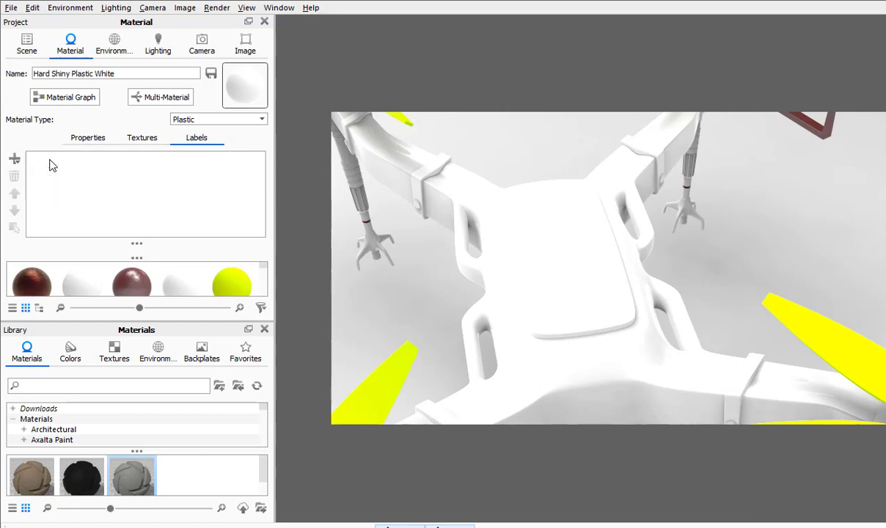
left_click(233, 192)
double_click(225, 180)
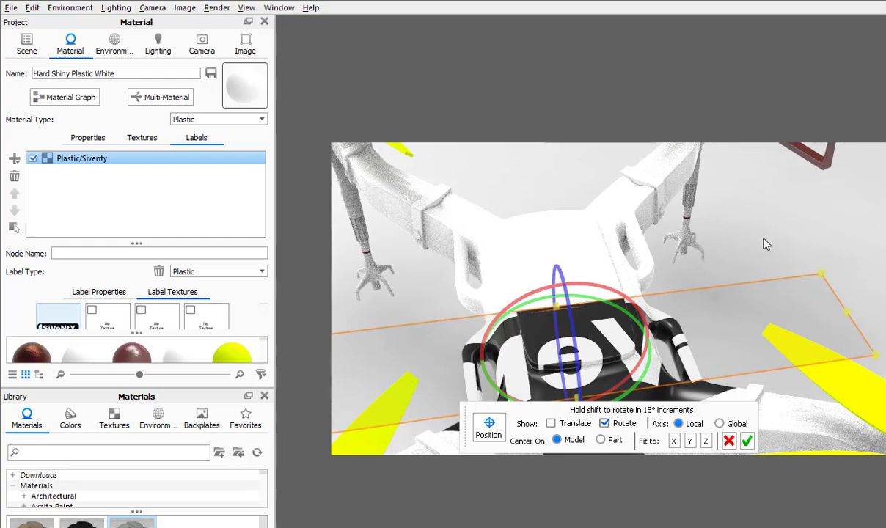
Examine the Siventy label from beneath the drone and look through its label properties and textures
left_click_drag(765, 244, 656, 103)
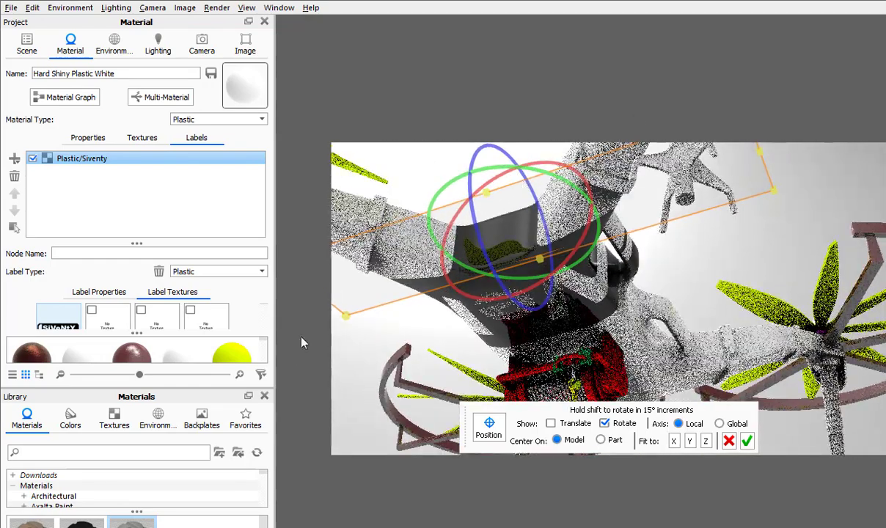
left_click(258, 157)
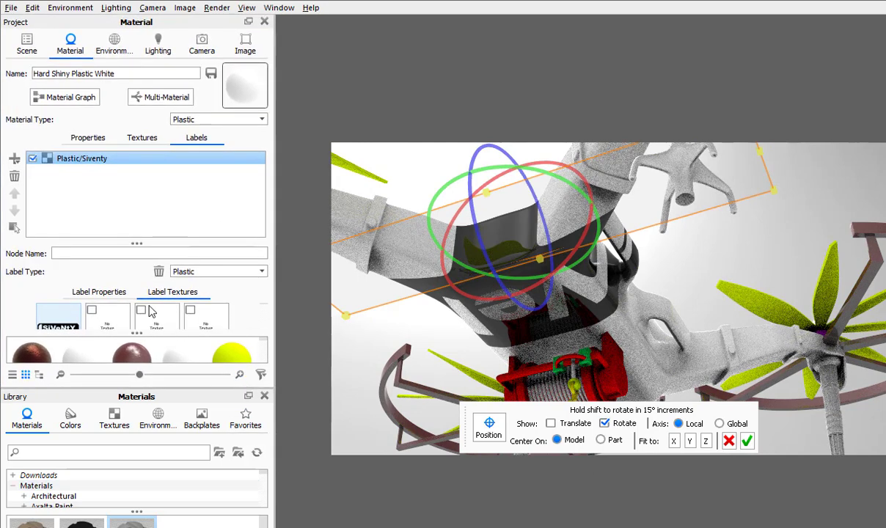
left_click(123, 292)
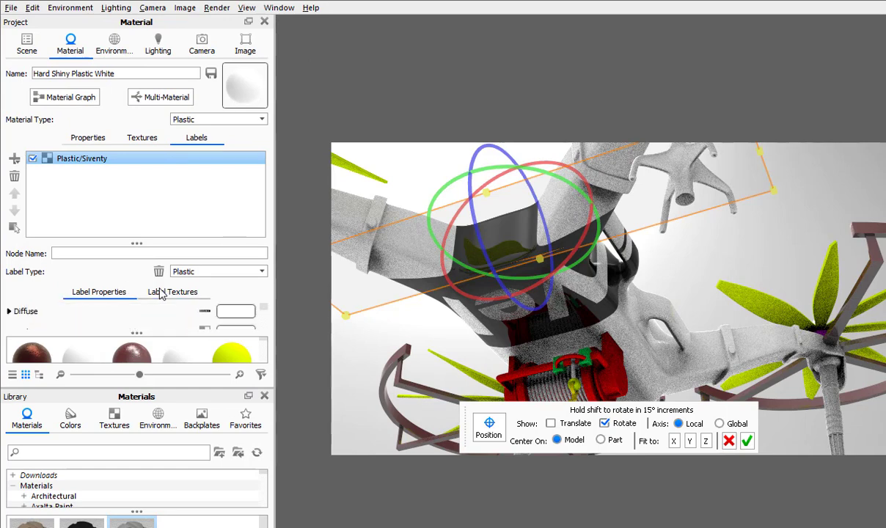
left_click(156, 292)
left_click(117, 292)
scroll(67, 317, "down", 2)
scroll(64, 318, "up", 2)
Turn off Two Sided for the Siventy label in its texture settings
left_click_drag(181, 25, 371, 42)
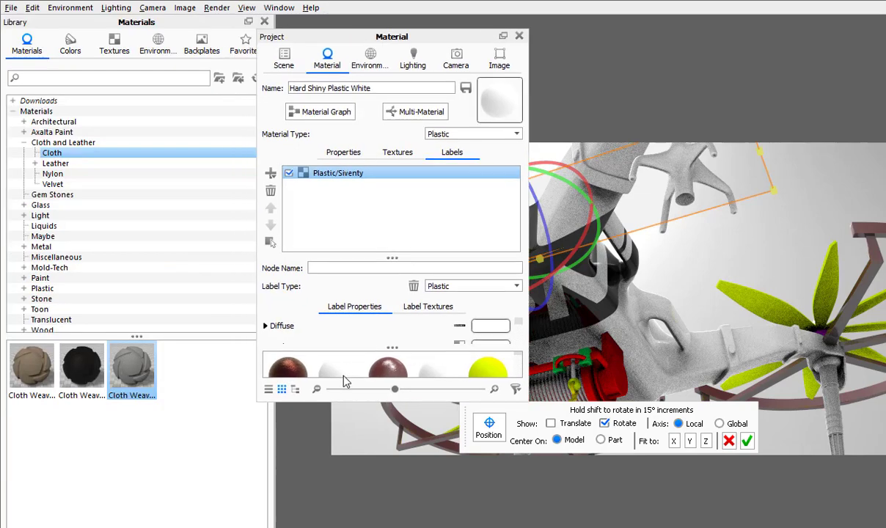
left_click_drag(356, 496, 357, 525)
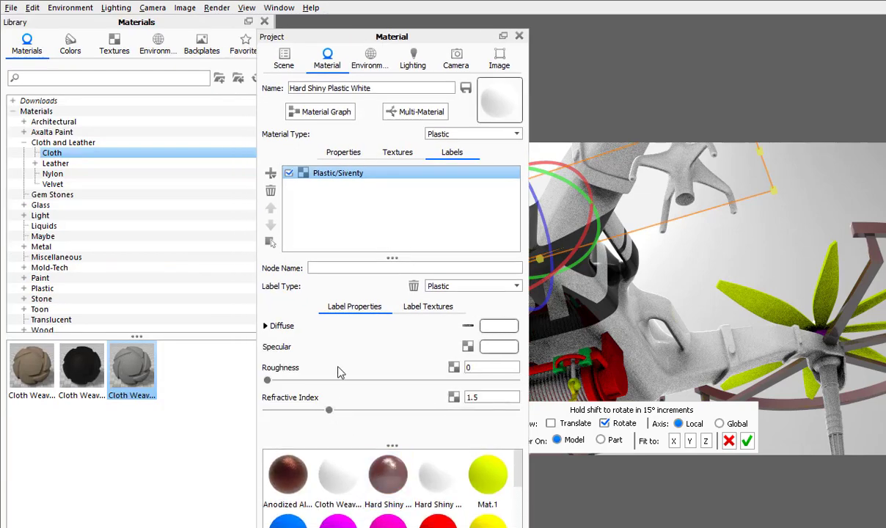
left_click(428, 307)
scroll(337, 363, "down", 4)
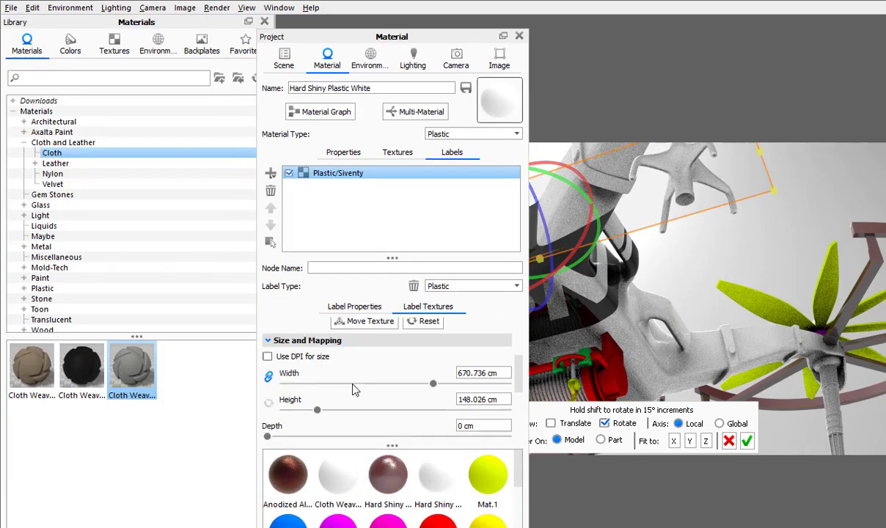
scroll(330, 389, "down", 1)
scroll(329, 392, "down", 2)
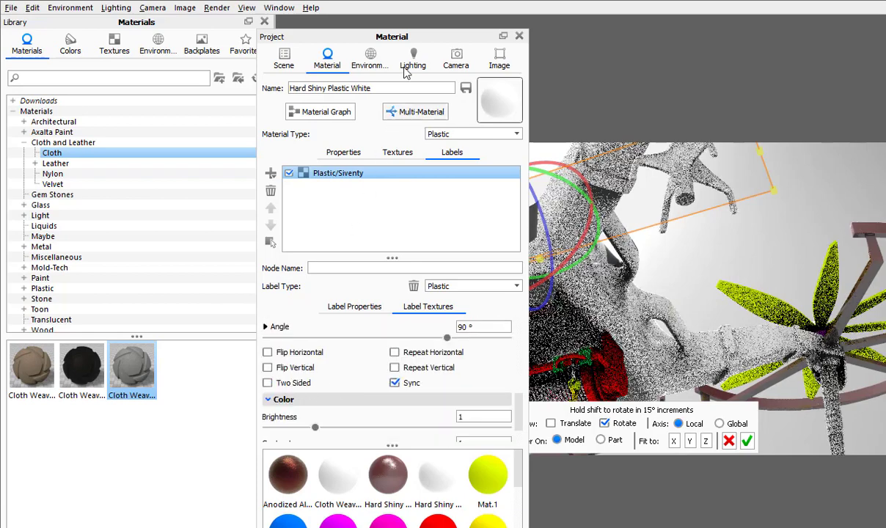
Disable window docking and place the Project window floating over the material library, clear of the drone
left_click_drag(403, 31, 100, 19)
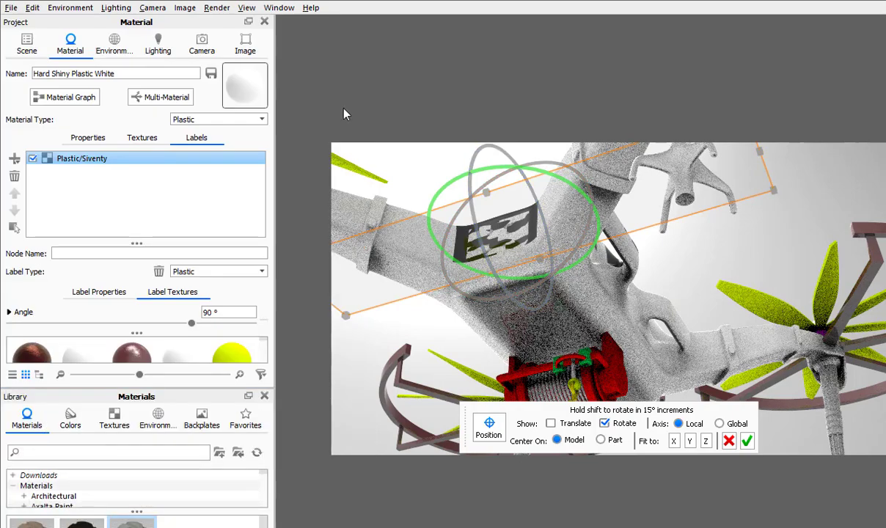
left_click_drag(181, 25, 214, 99)
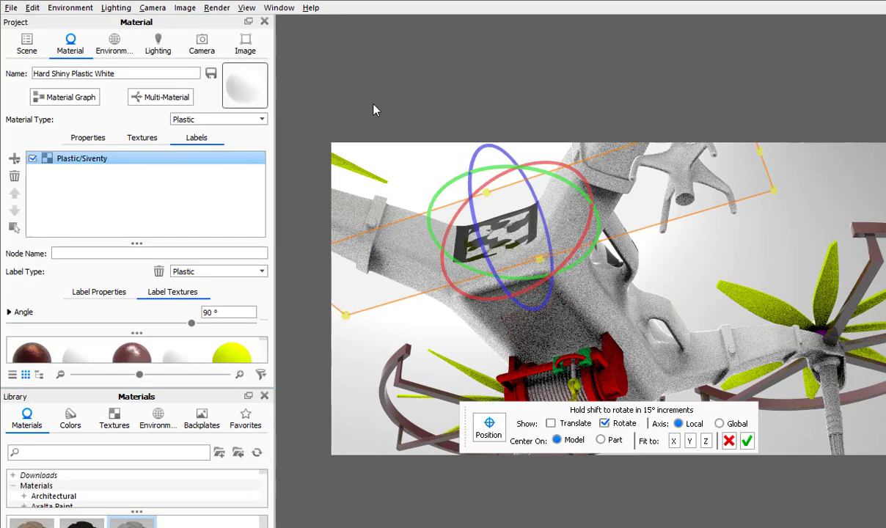
left_click_drag(211, 21, 344, 117)
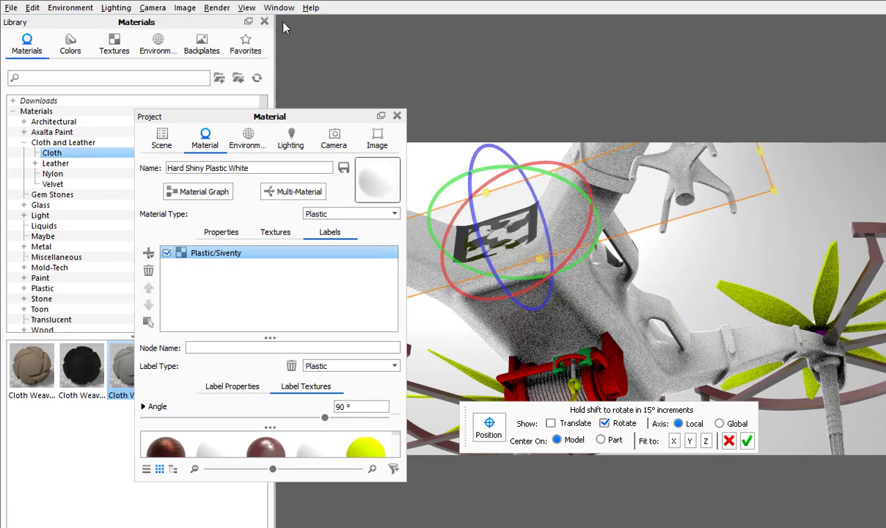
left_click(248, 8)
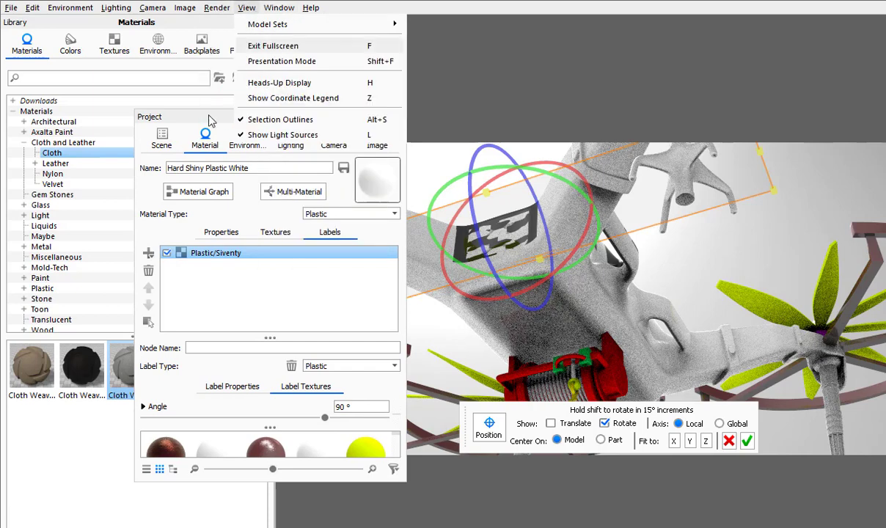
left_click_drag(208, 115, 519, 140)
left_click(281, 9)
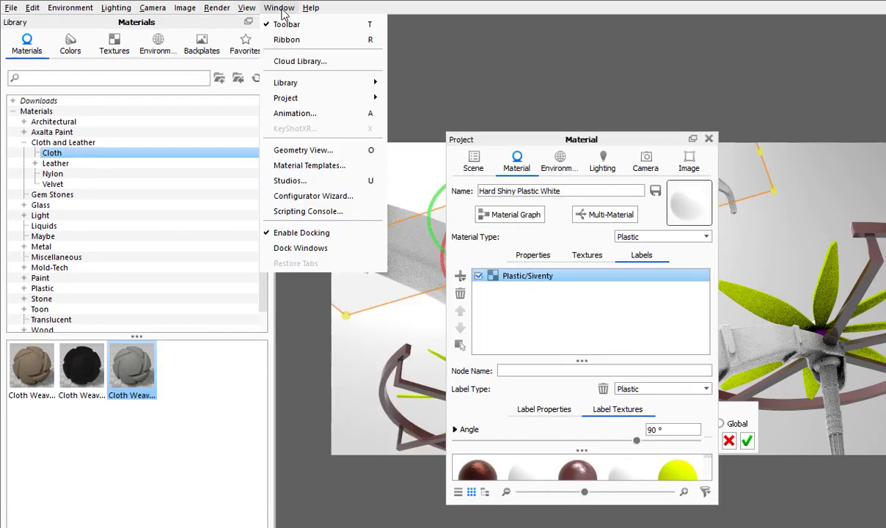
left_click(330, 233)
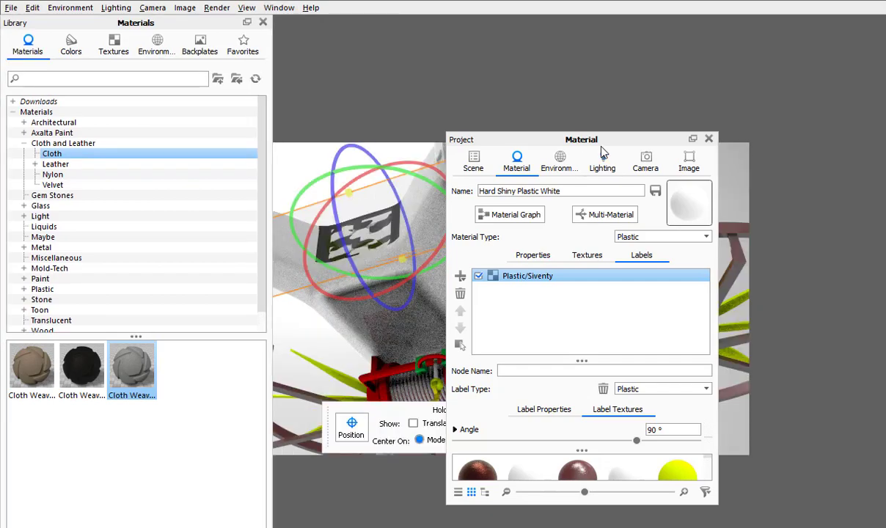
left_click_drag(593, 141, 128, 67)
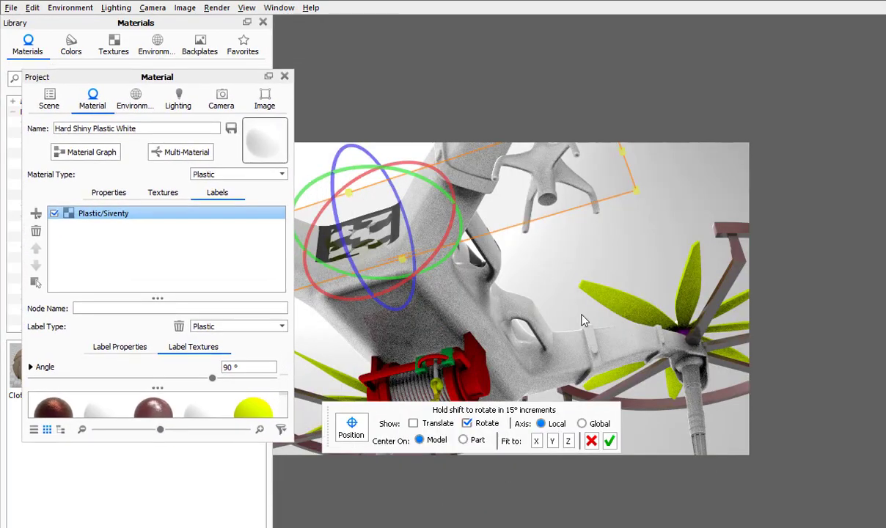
left_click_drag(582, 321, 603, 348)
middle_click_drag(603, 349, 632, 292)
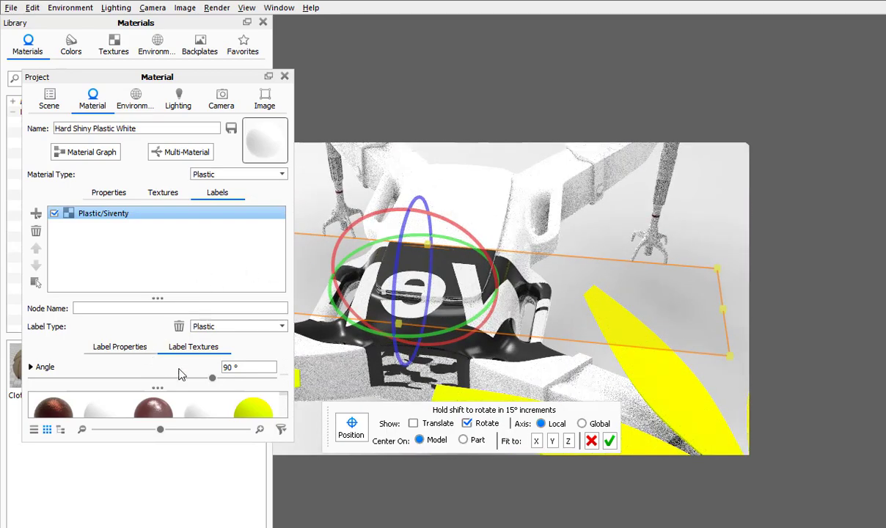
Extend the Project window's height and flip the Siventy label horizontally
left_click(206, 451)
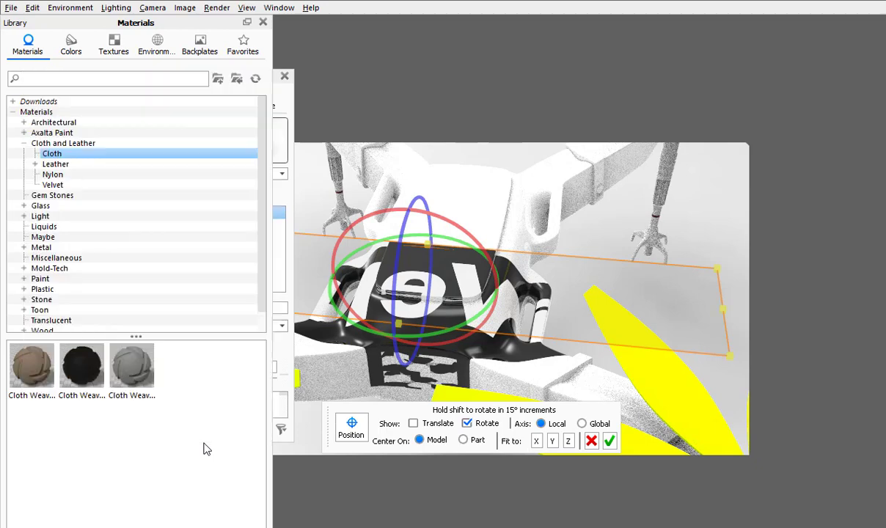
left_click(268, 352)
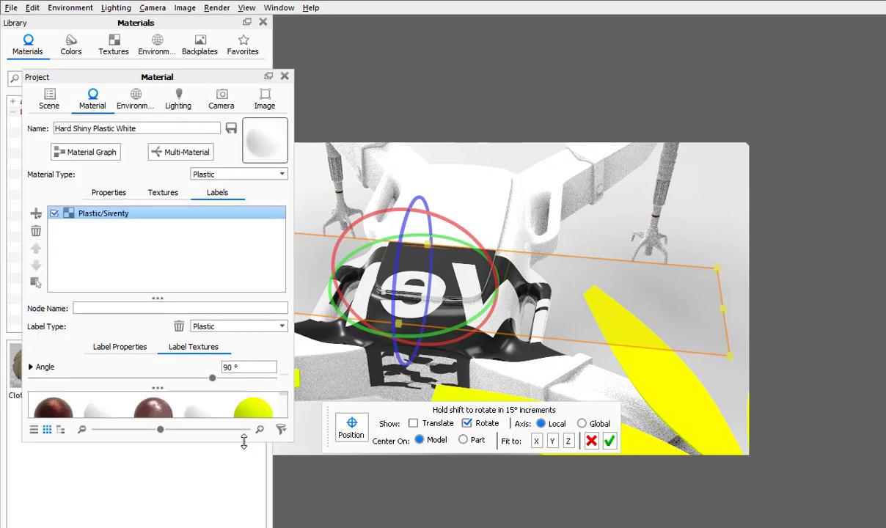
left_click_drag(244, 441, 244, 527)
left_click(81, 394)
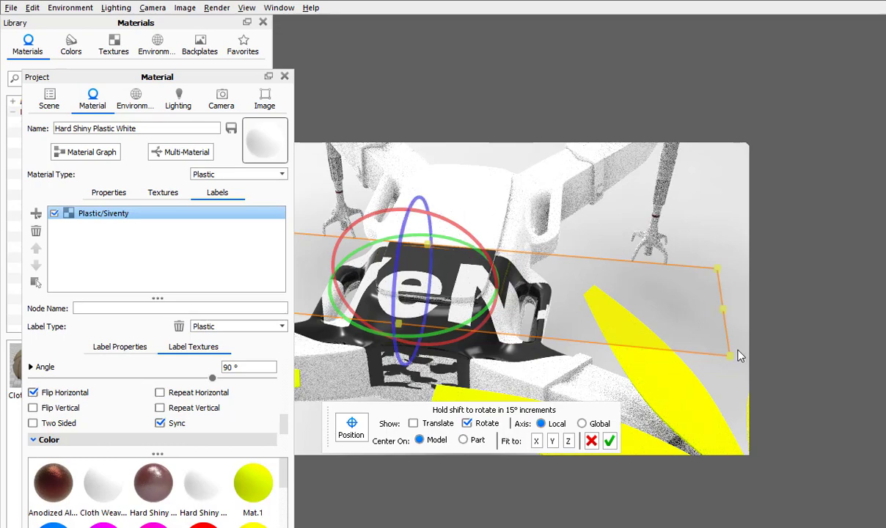
Scale the Siventy label down so it fits within the width of the drone body's flat top panel
left_click_drag(740, 356, 450, 276)
scroll(565, 262, "down", 1)
scroll(566, 262, "up", 4)
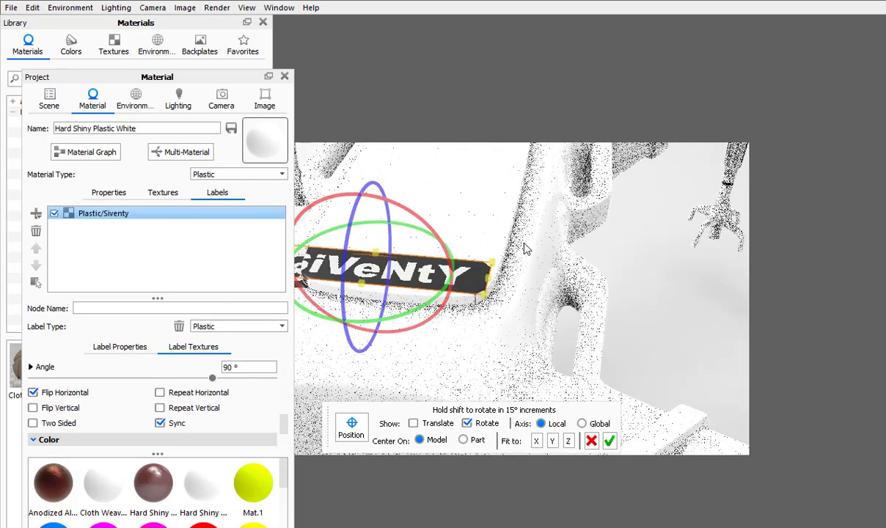
scroll(651, 289, "up", 4)
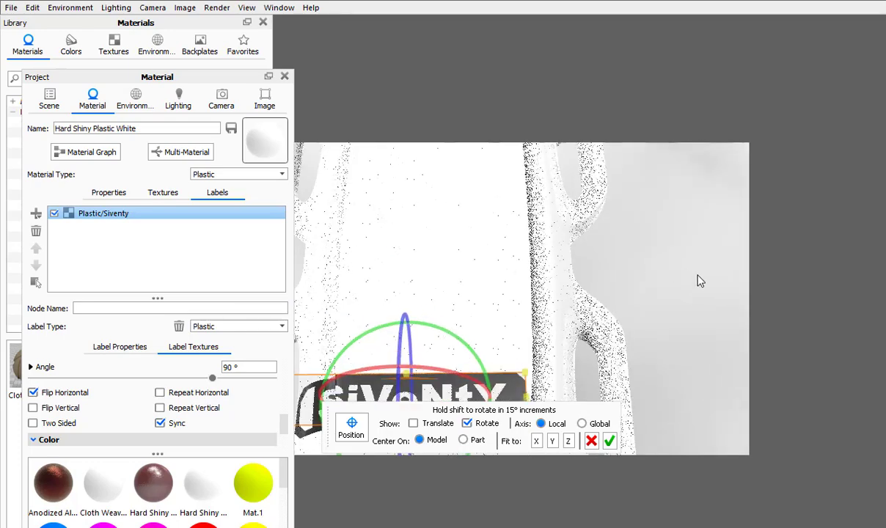
middle_click_drag(698, 276, 725, 292)
mouse_move(458, 230)
left_mouse_down()
mouse_move(449, 184)
mouse_move(451, 308)
mouse_move(380, 273)
mouse_move(452, 213)
mouse_move(449, 197)
mouse_move(455, 251)
mouse_move(468, 238)
left_mouse_up()
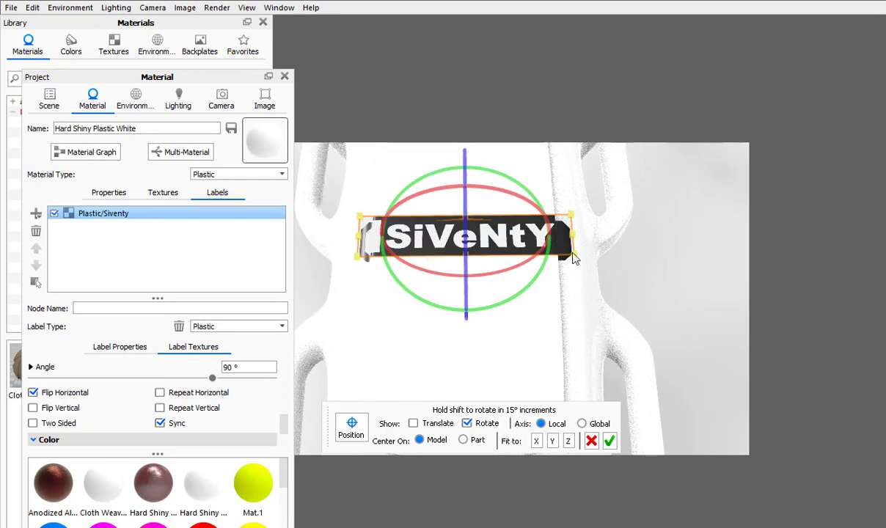
left_click_drag(575, 258, 547, 249)
Reposition the Siventy label on the drone's top panel, centred between the side handles
left_click_drag(659, 272, 722, 152)
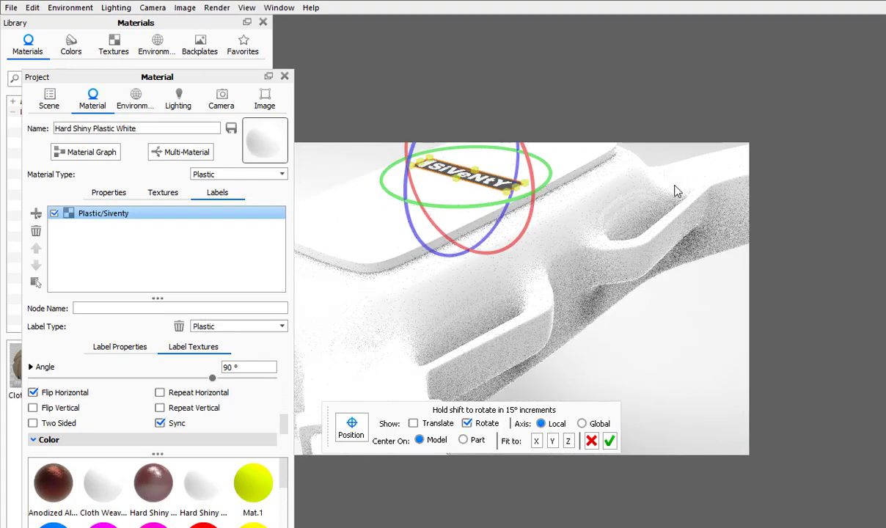
middle_click_drag(676, 191, 668, 285)
left_click(664, 286)
left_click(543, 234)
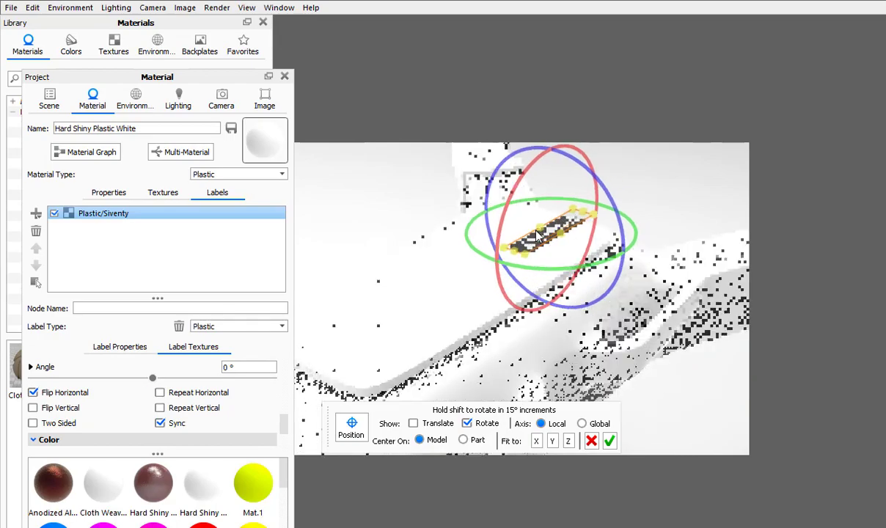
left_click_drag(538, 235, 503, 243)
left_click_drag(664, 231, 737, 254)
left_click_drag(458, 342, 461, 273)
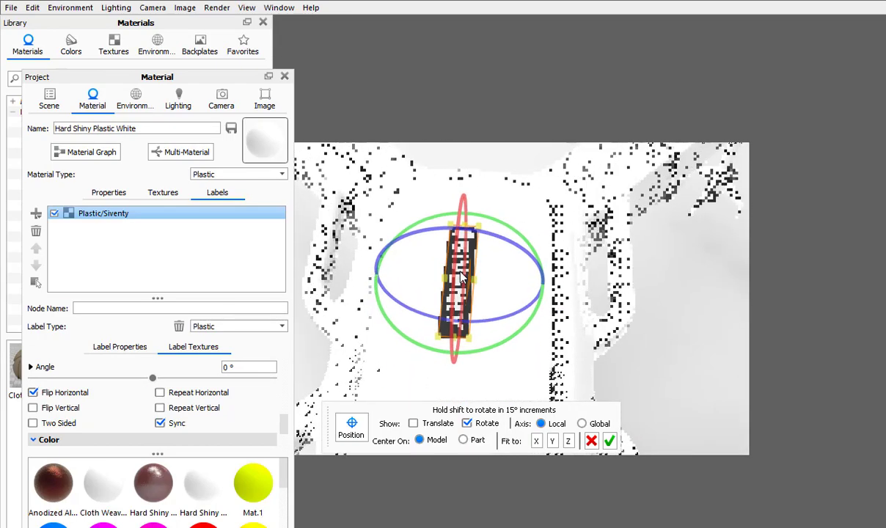
Set the Siventy label's texture angle to 90° and show the Translate handles alongside Rotate
left_click(228, 367)
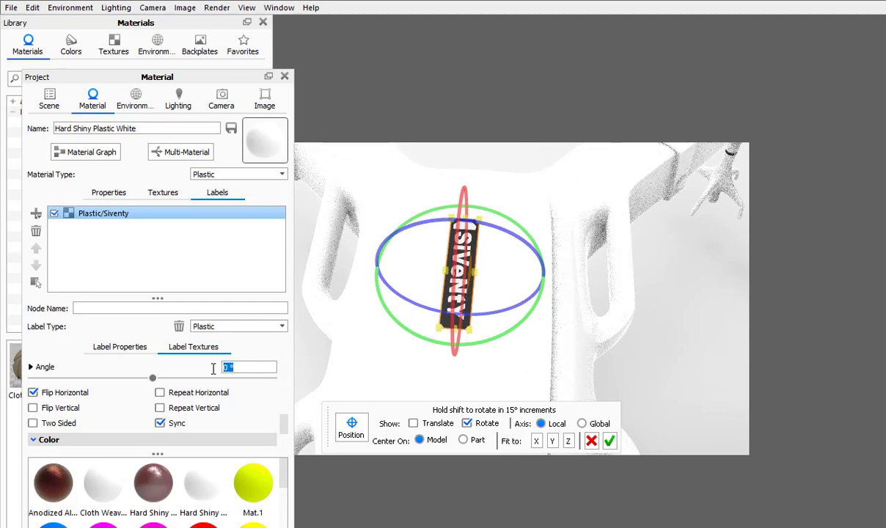
type("90")
key("Return")
left_click_drag(490, 158, 493, 227)
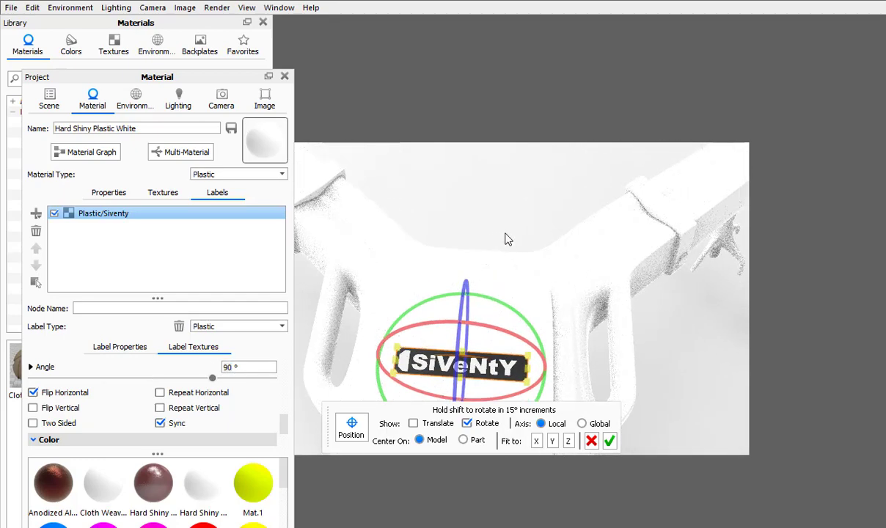
middle_click_drag(505, 234, 504, 206)
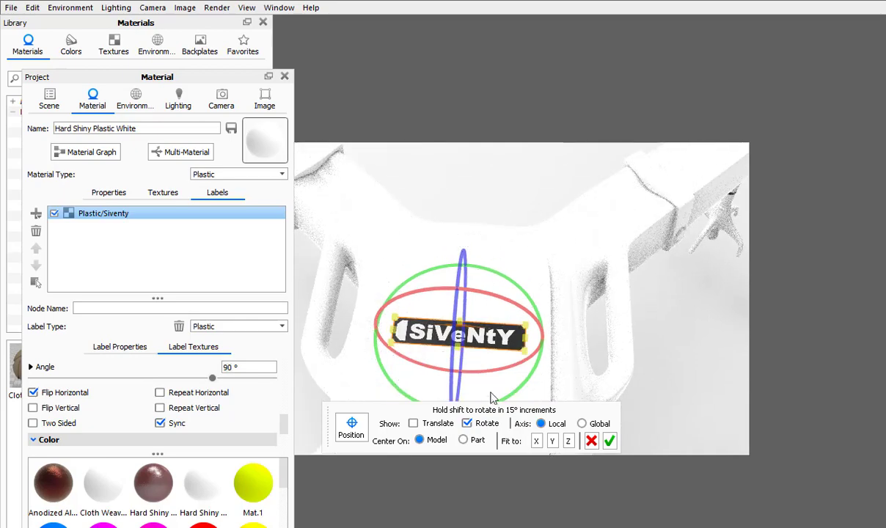
left_click(414, 423)
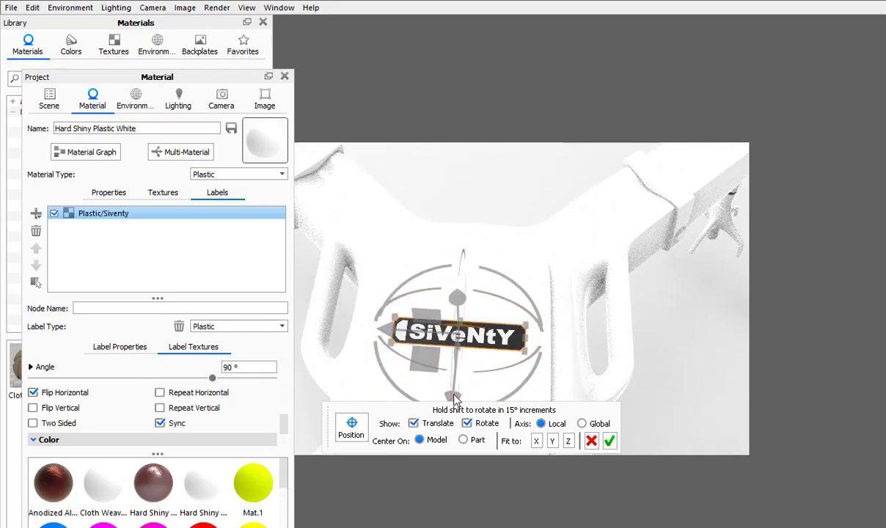
Undo the last changes to the Siventy label and reapply its 90° angle
key("ctrl+z")
key("ctrl+z")
key("ctrl+z")
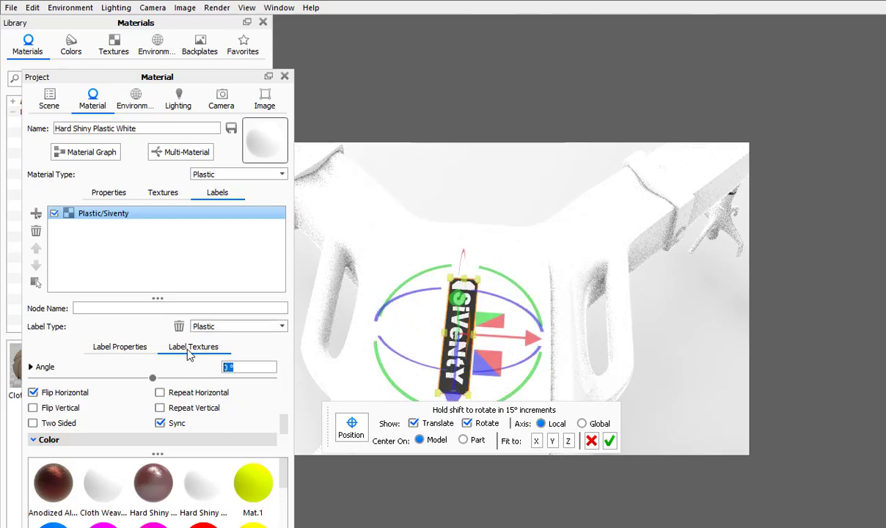
key("Return")
Shift the Siventy label to the end of the top panel near the upright part, centre it across the width and accept the placement
left_click_drag(677, 351, 532, 205)
scroll(513, 205, "down", 2)
scroll(498, 204, "up", 5)
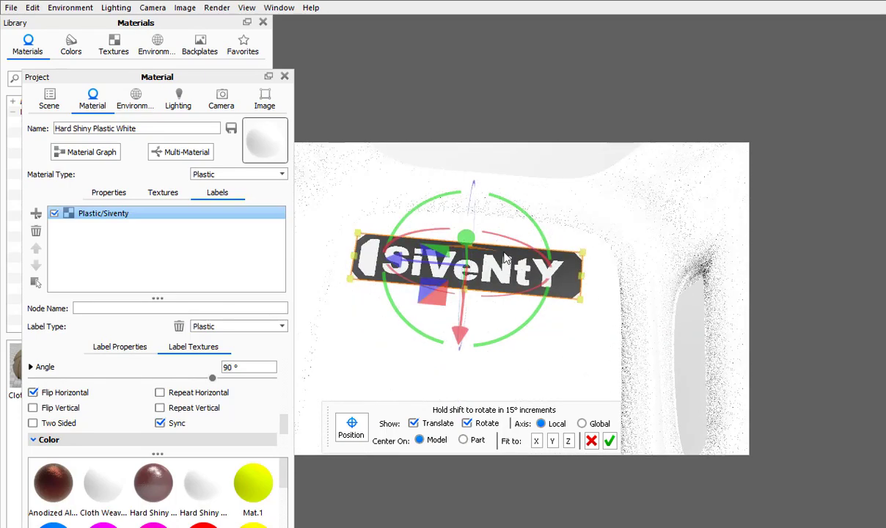
left_click_drag(400, 265, 413, 265)
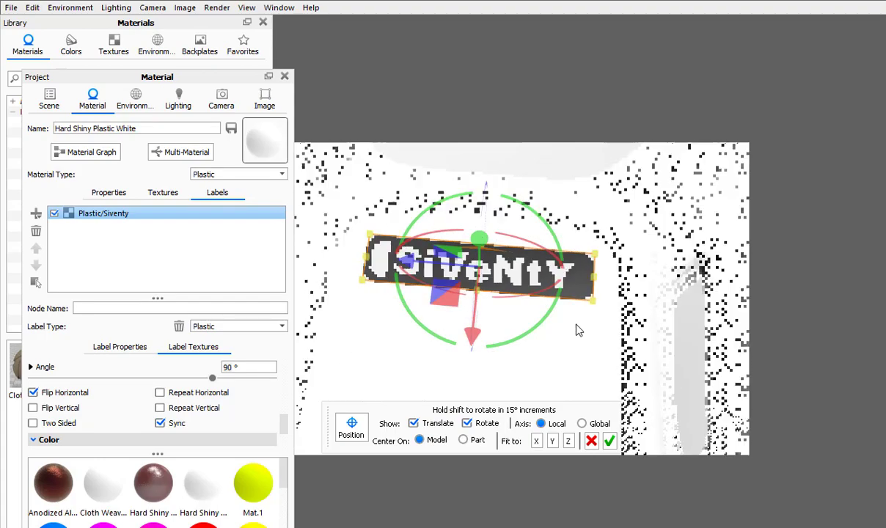
scroll(628, 340, "up", 3)
scroll(629, 340, "down", 5)
scroll(628, 340, "down", 2)
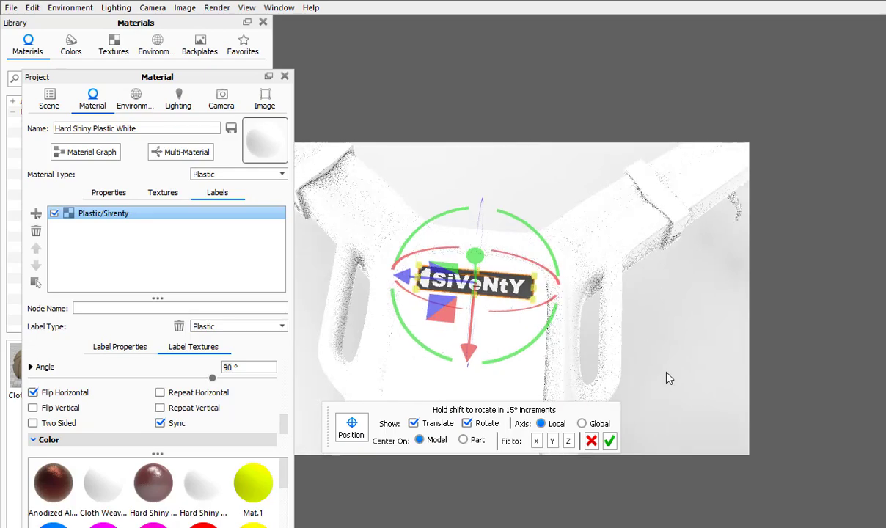
left_click_drag(637, 363, 633, 404)
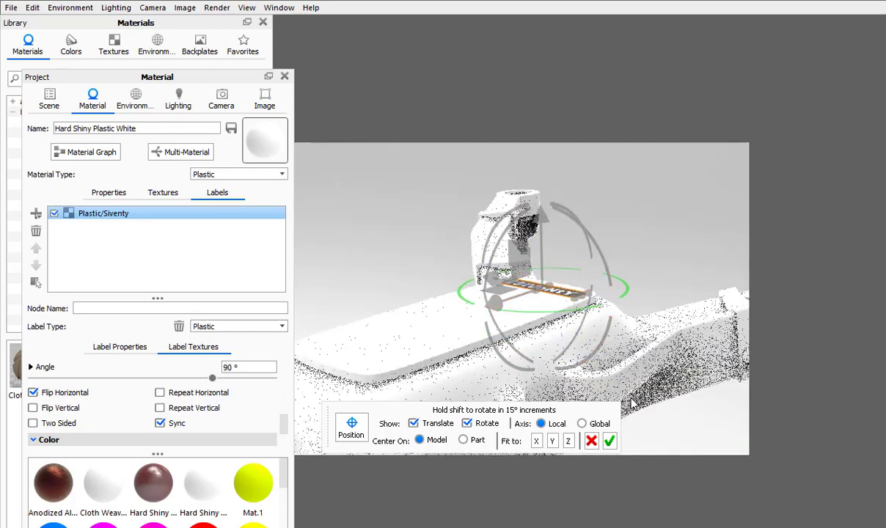
left_click(609, 440)
mouse_move(659, 276)
left_mouse_down()
mouse_move(650, 360)
mouse_move(650, 254)
mouse_move(650, 262)
left_mouse_up()
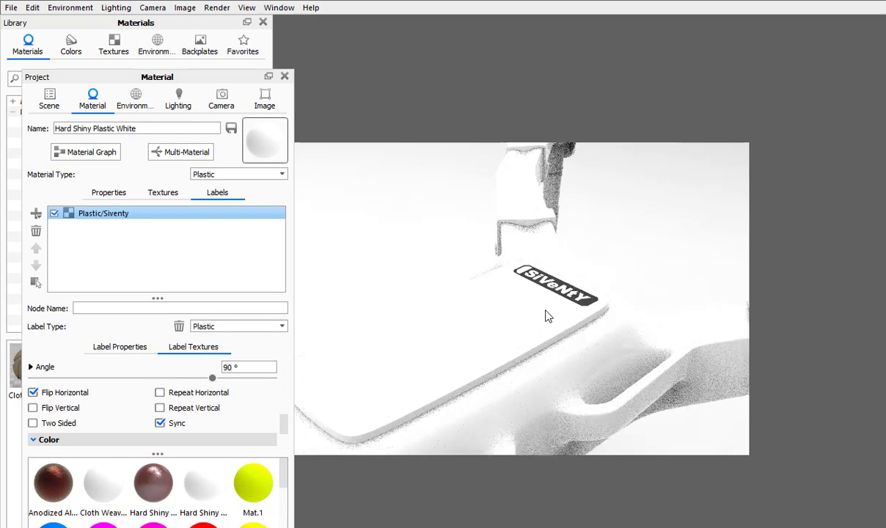
left_click_drag(433, 273, 461, 229)
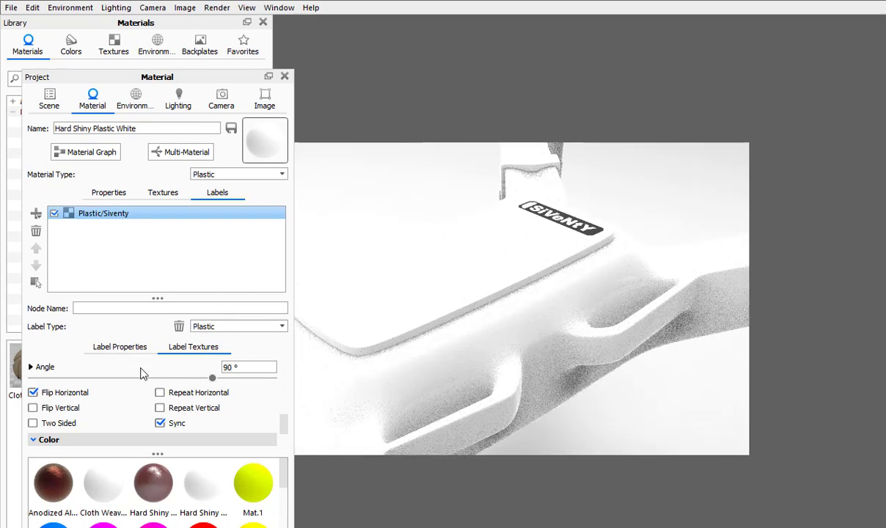
left_click(205, 66)
left_click(218, 79)
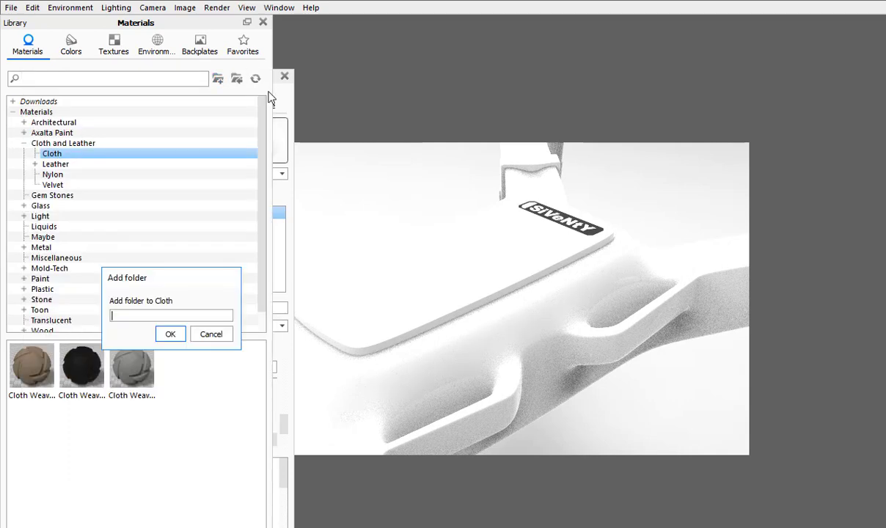
left_click(205, 332)
left_click(283, 102)
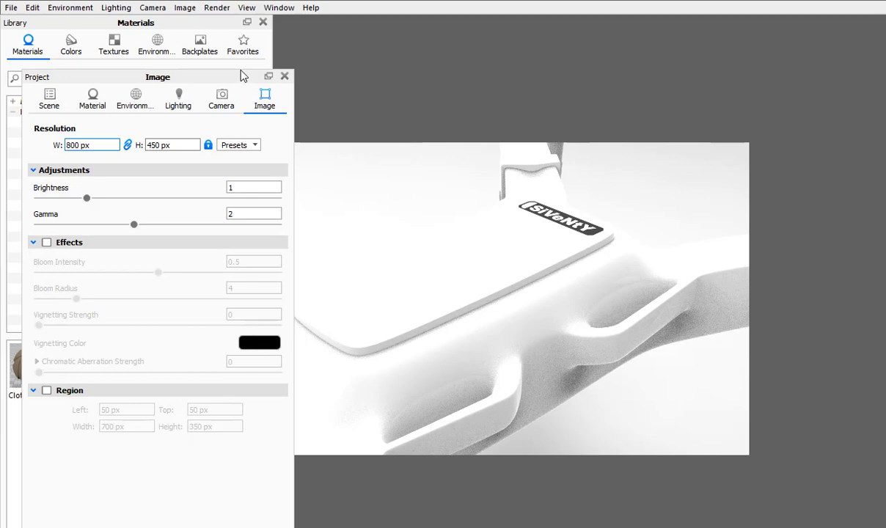
Raise the Project window, return to the scene tree and show all hidden parts of the drone
left_click_drag(243, 76, 233, 5)
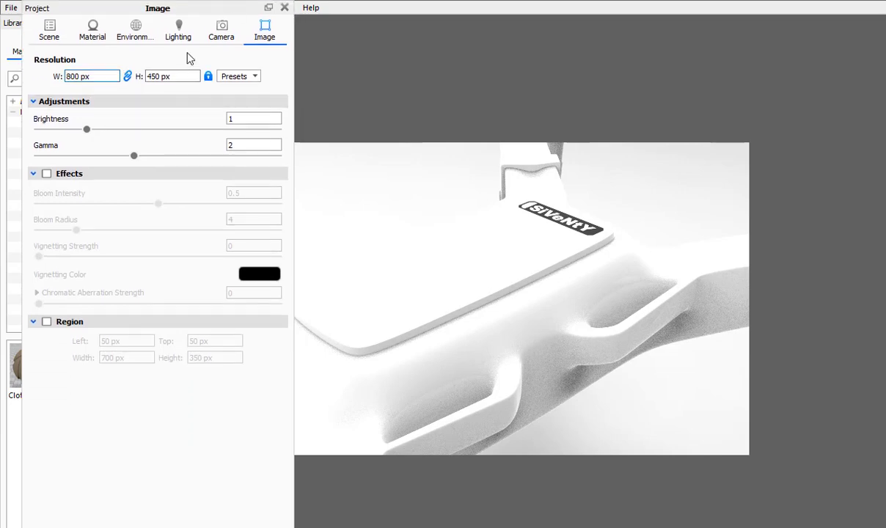
left_click(132, 31)
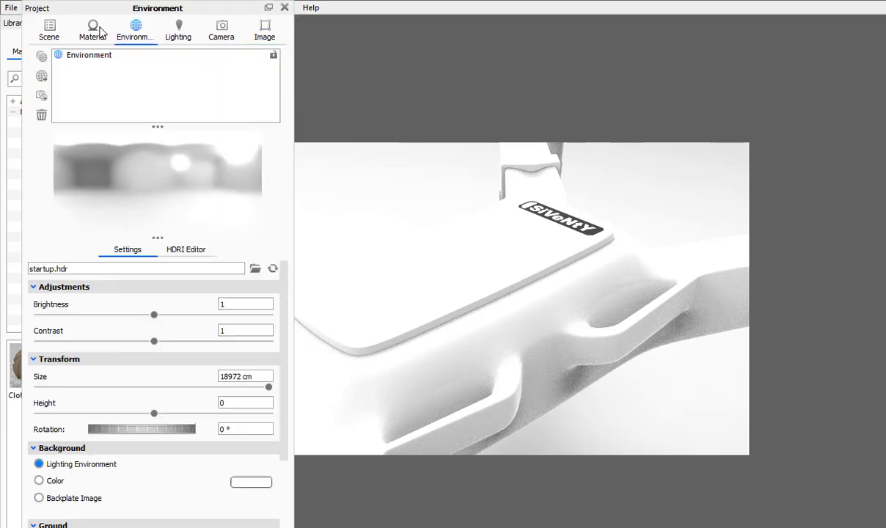
left_click(50, 31)
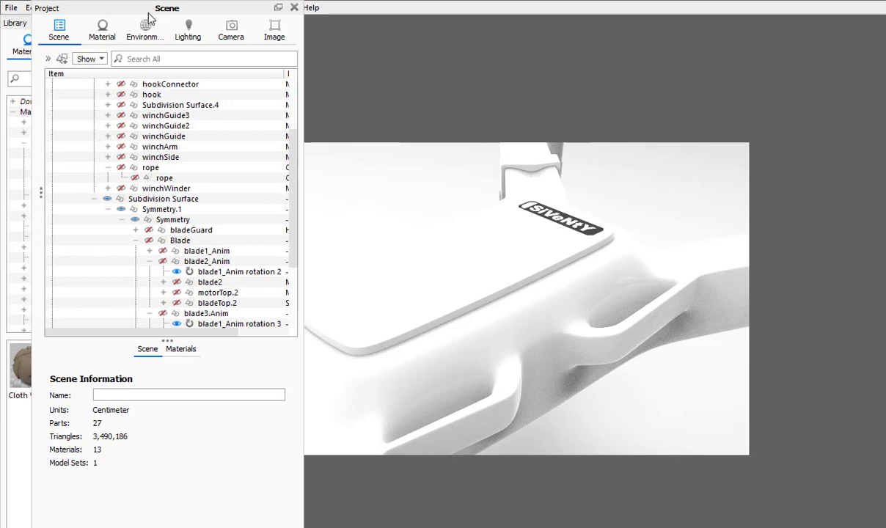
left_click_drag(139, 14, 152, 25)
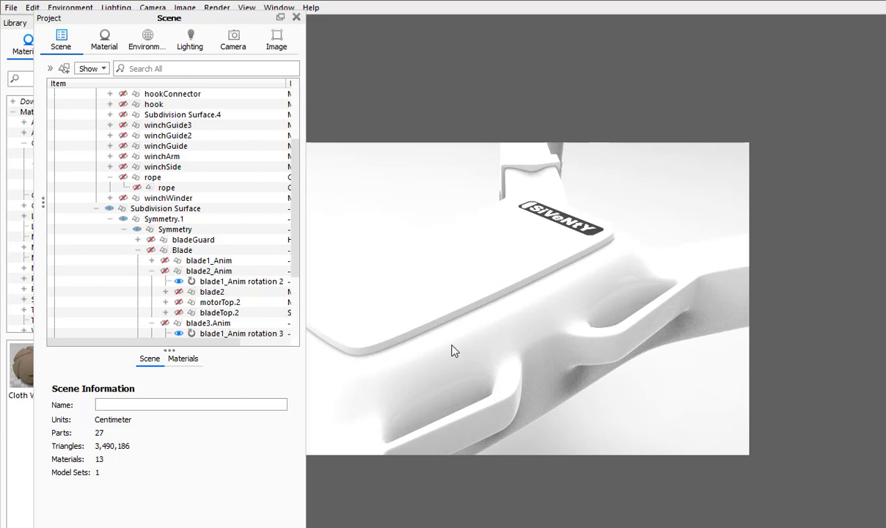
right_click(350, 192)
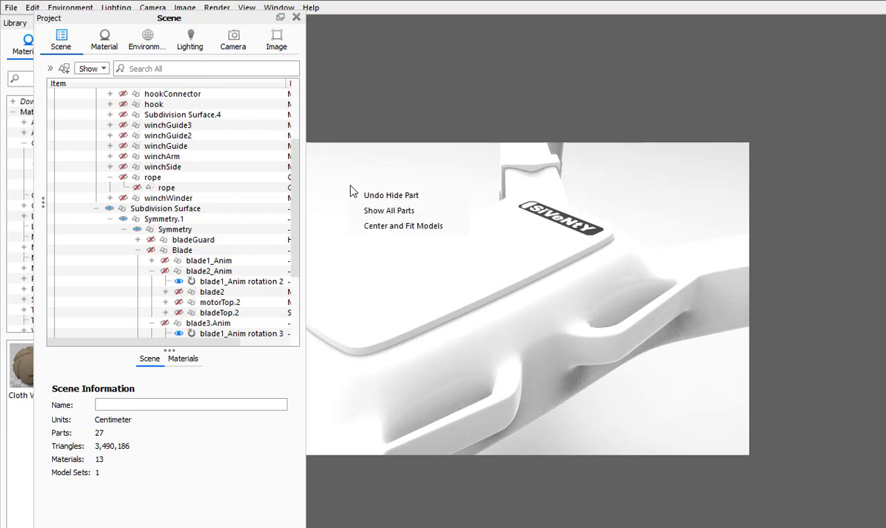
left_click(352, 210)
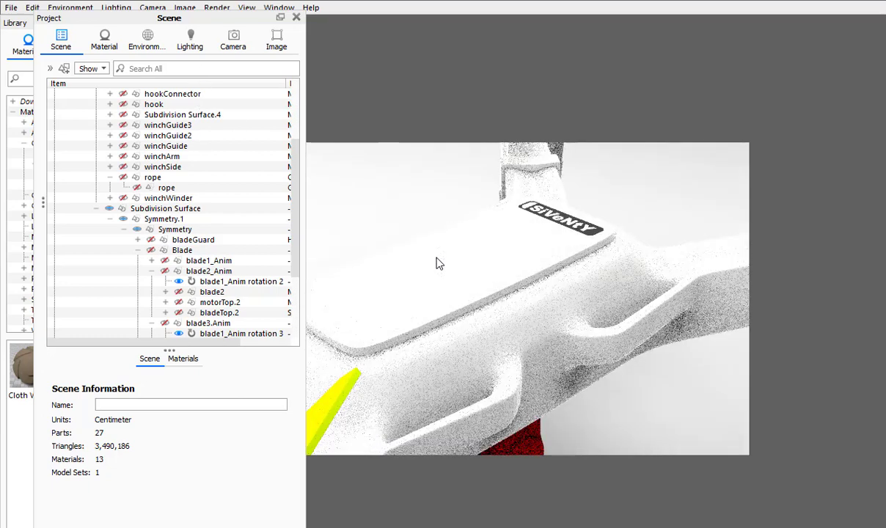
Close the material Library window and the Project window to clear the view of the drone
left_click_drag(77, 18, 477, 91)
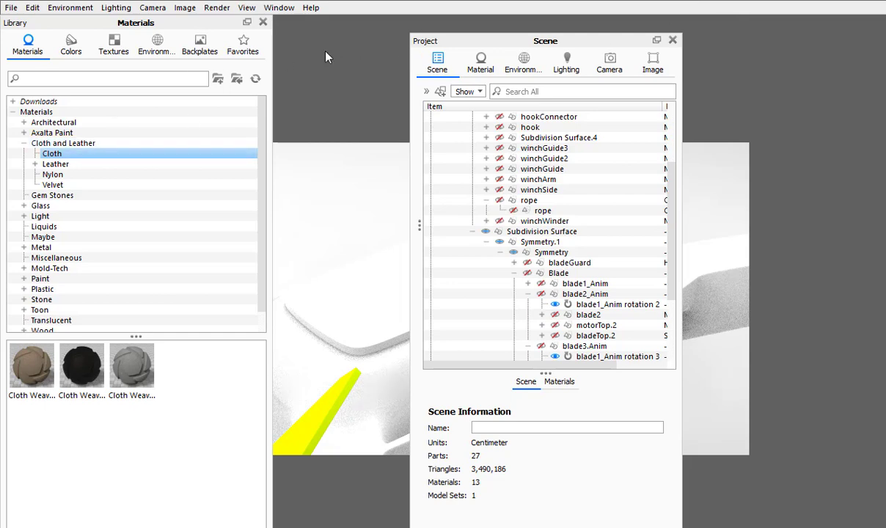
left_click(264, 23)
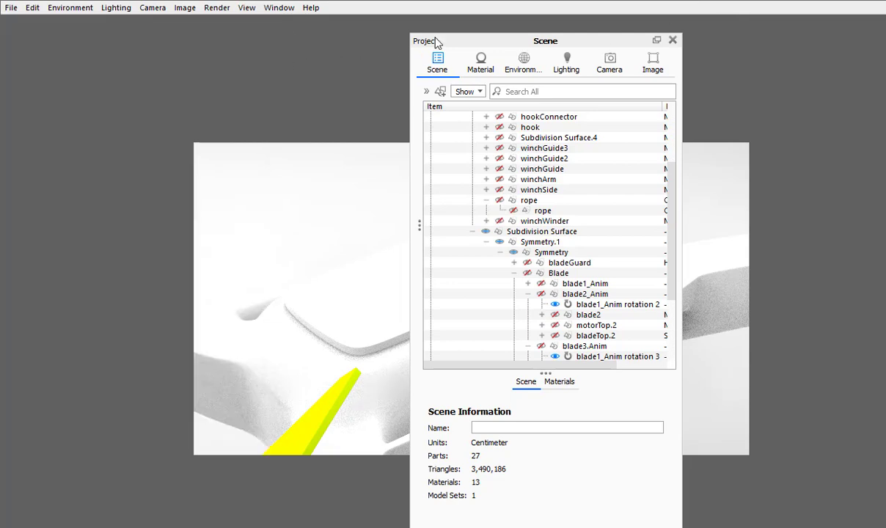
left_click(525, 65)
left_click(490, 67)
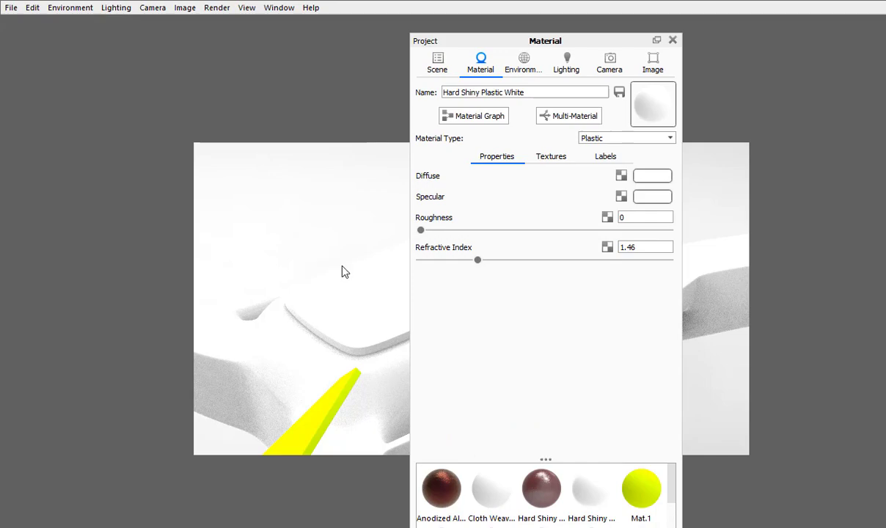
left_click_drag(342, 277, 346, 321)
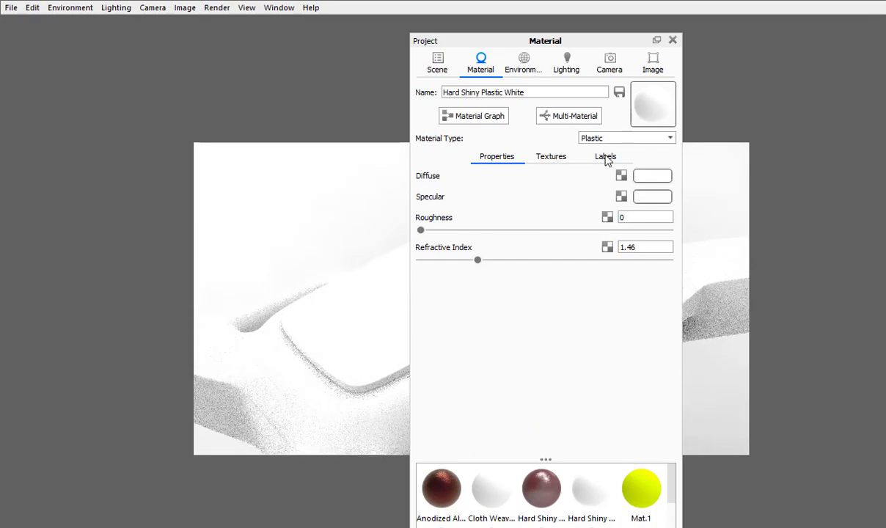
left_click(672, 41)
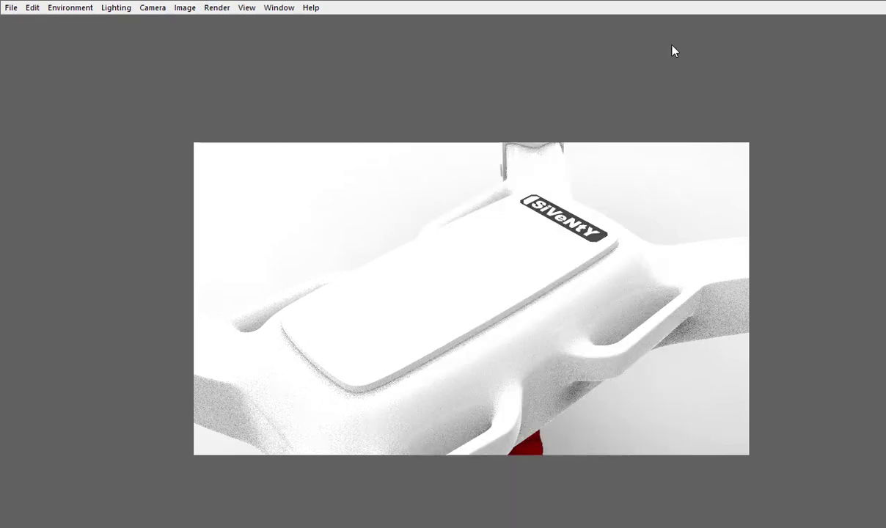
Reopen the Project window on its Material settings and move it clear of the SiVeNtY label
key("p")
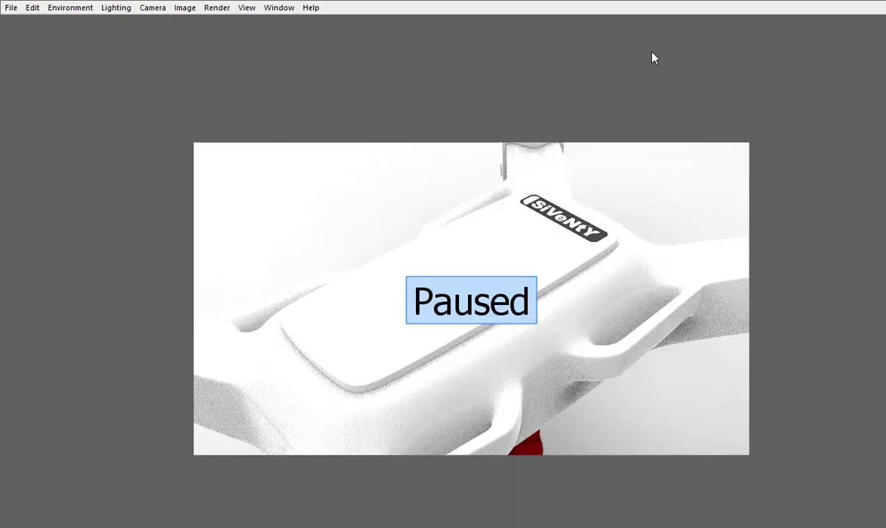
left_click(279, 7)
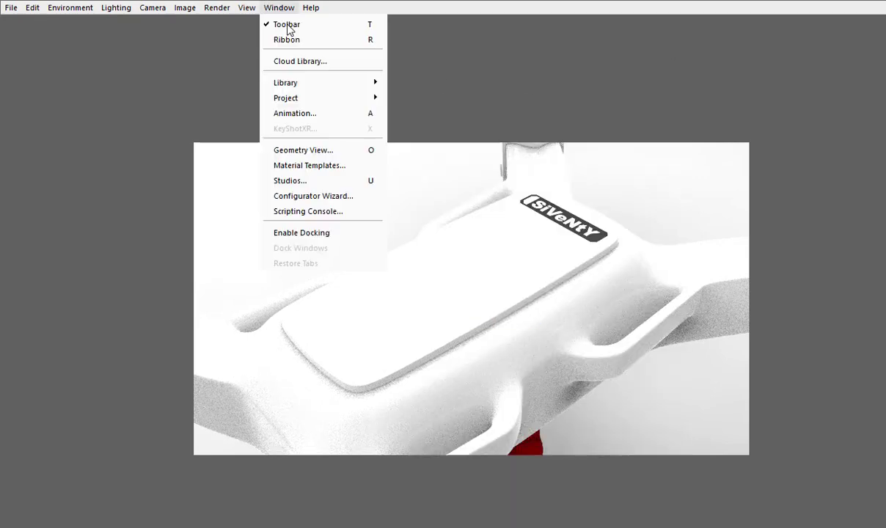
mouse_move(358, 98)
left_click(413, 116)
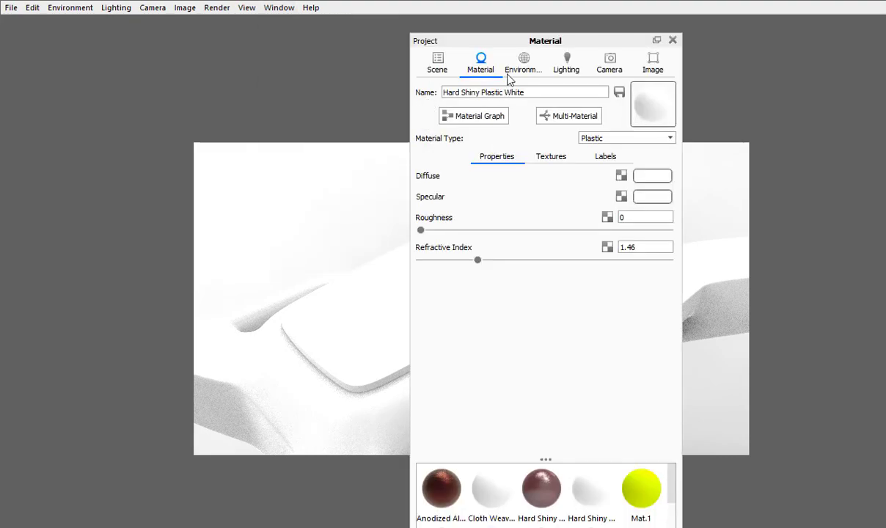
left_click_drag(498, 50, 116, 50)
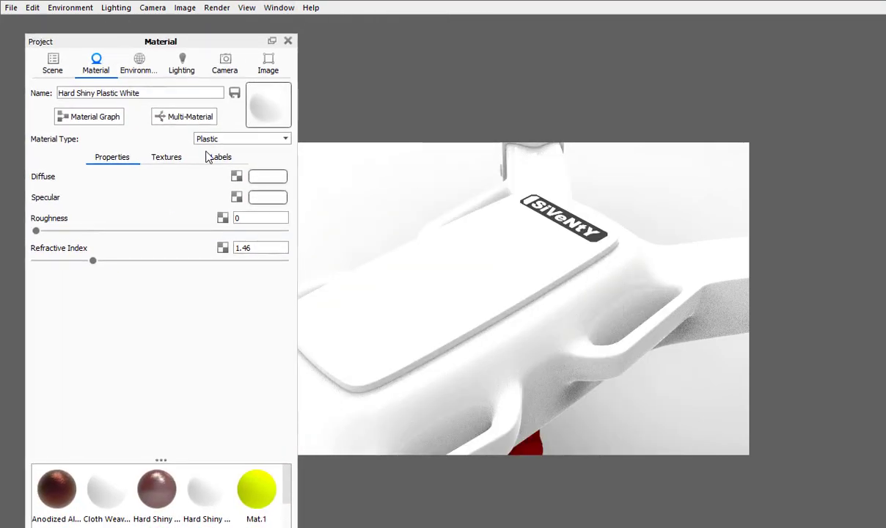
key("space")
key("space")
Switch to Cinema 4D, quit it while saving the changes to the drone project, and return to KeyShot
key("alt+Tab")
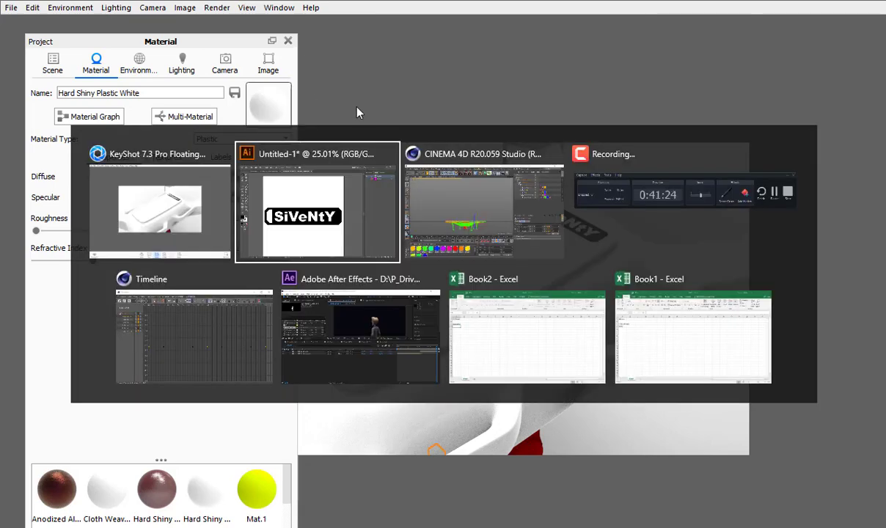
key("alt+Tab")
key("alt+F4")
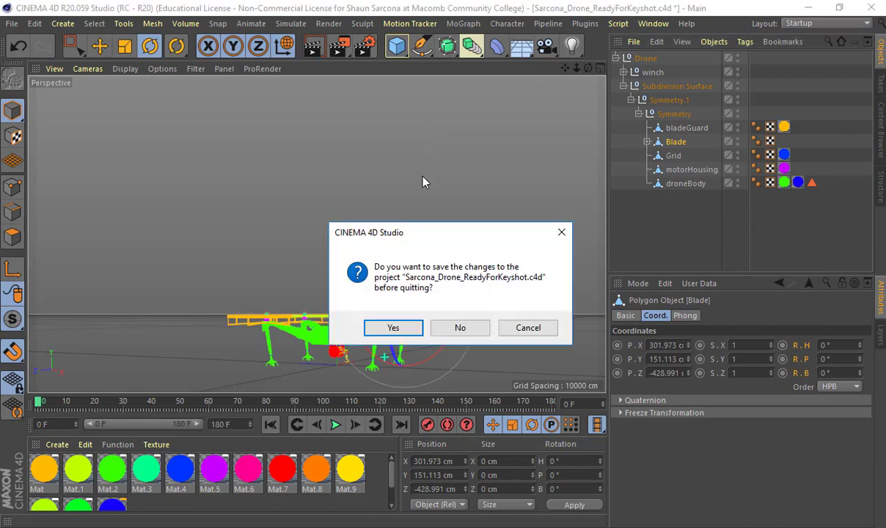
left_click(394, 328)
key("alt+Tab")
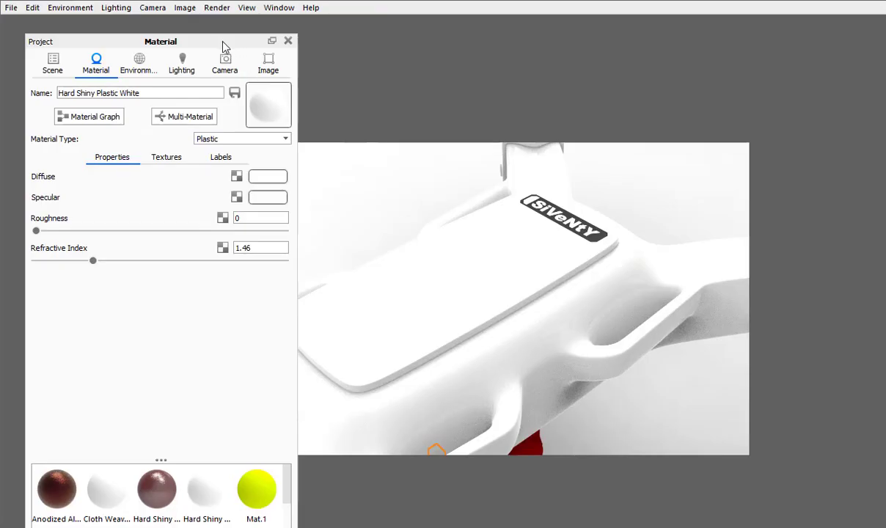
left_click(288, 40)
left_click(270, 10)
left_click(272, 11)
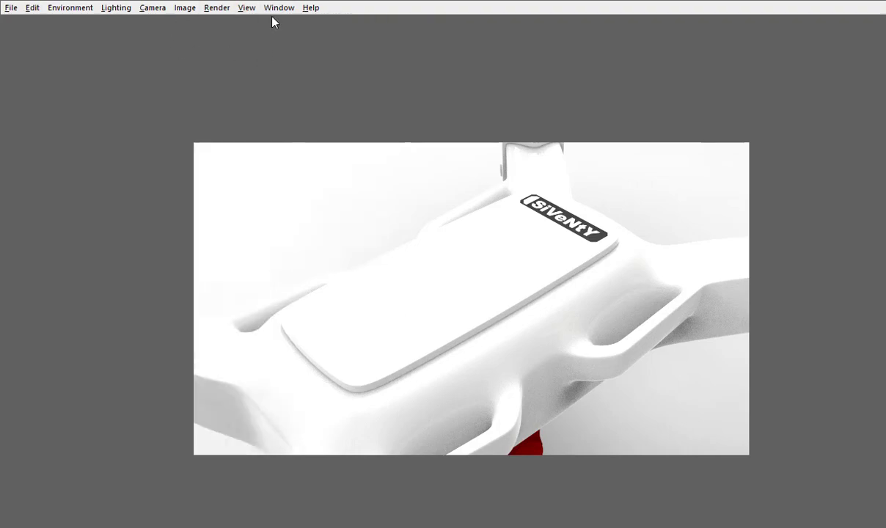
key("space")
Centre and fit the whole drone model in the view and shift the Project window slightly
left_click_drag(429, 167, 440, 126)
scroll(524, 299, "up", 3)
scroll(528, 345, "down", 5)
scroll(529, 345, "down", 2)
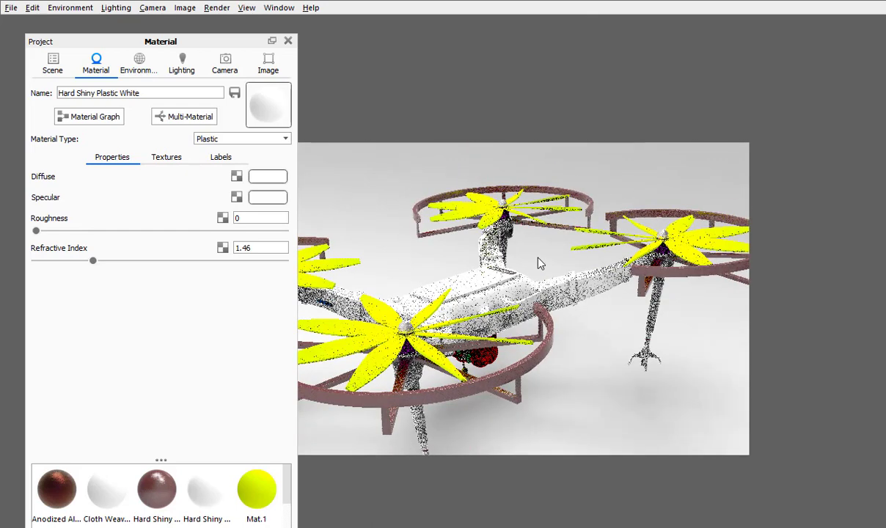
right_click(538, 260)
left_click(576, 287)
right_click(555, 250)
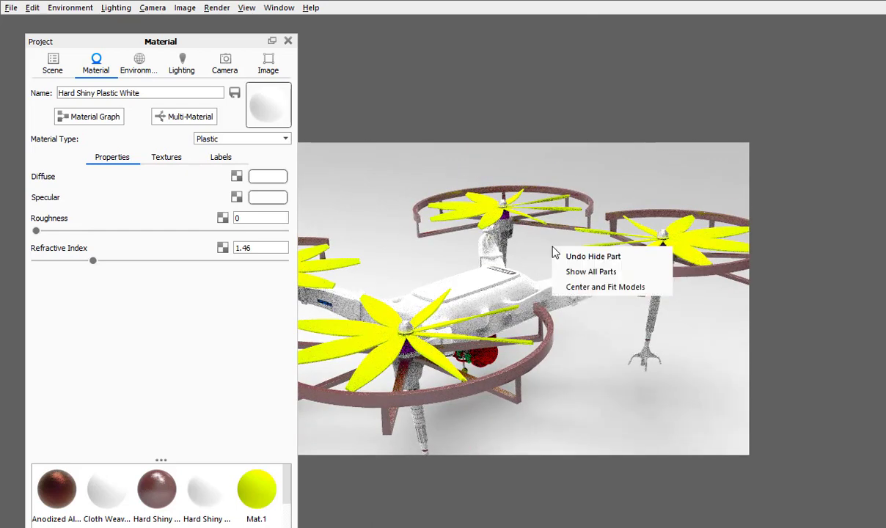
left_click(595, 288)
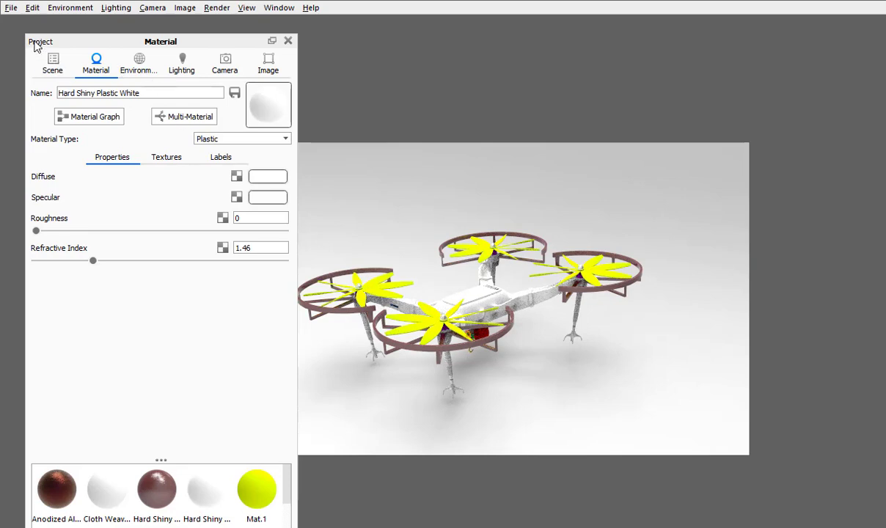
left_click_drag(35, 44, 55, 38)
right_click(408, 167)
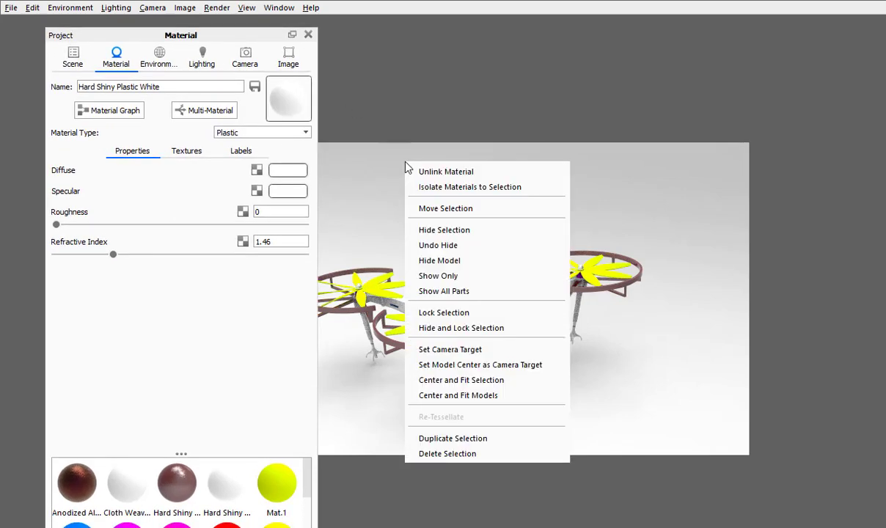
left_click(388, 153)
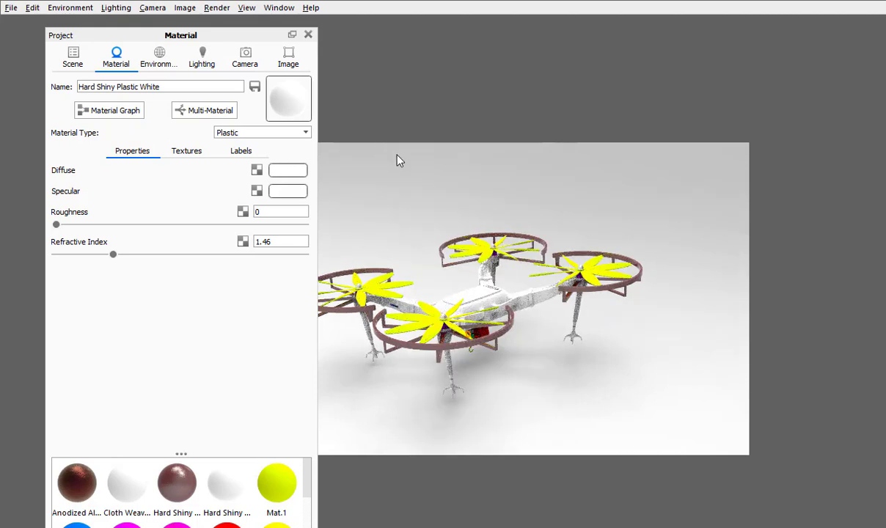
right_click(397, 155)
left_click(377, 152)
right_click(377, 152)
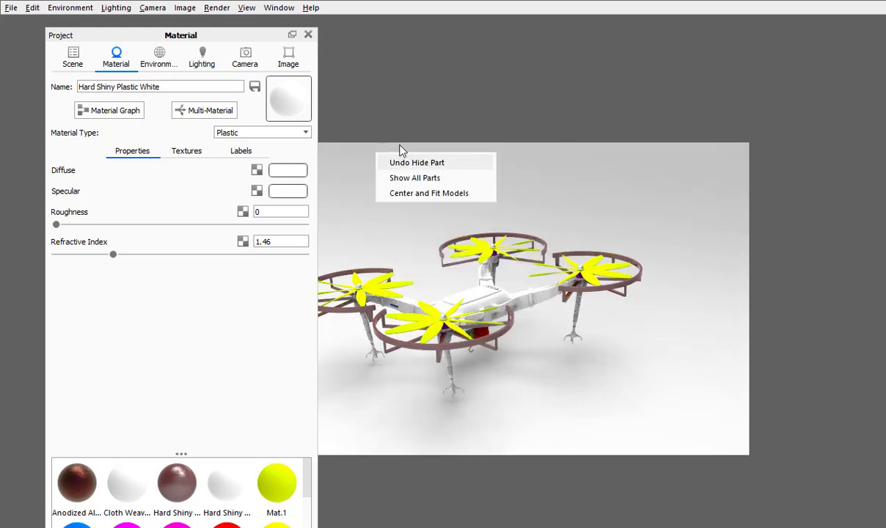
right_click(396, 126)
left_click(406, 149)
right_click(457, 219)
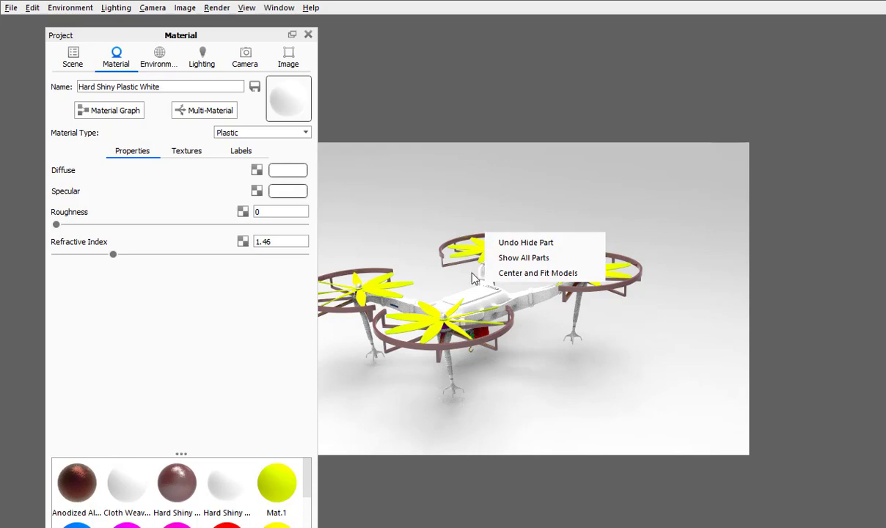
right_click(440, 278)
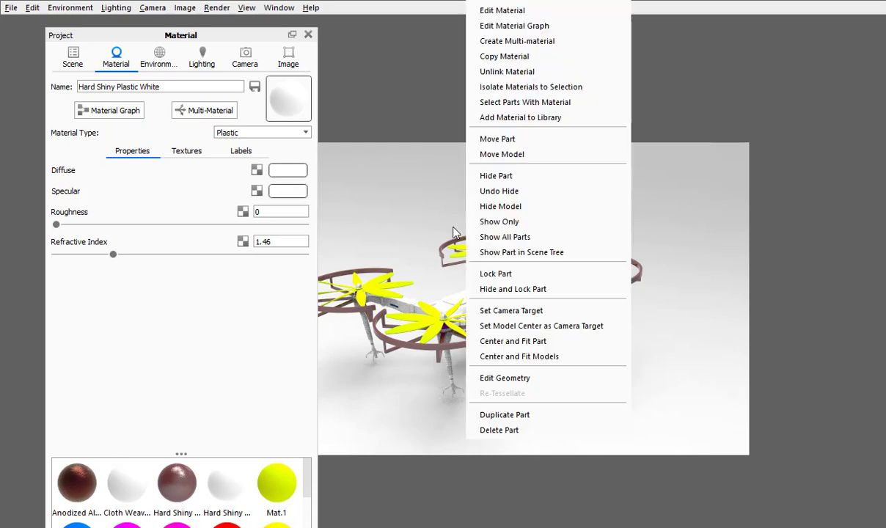
Try to open the drone's Hard Shiny Plastic White material for editing from the model
left_click(504, 11)
right_click(532, 305)
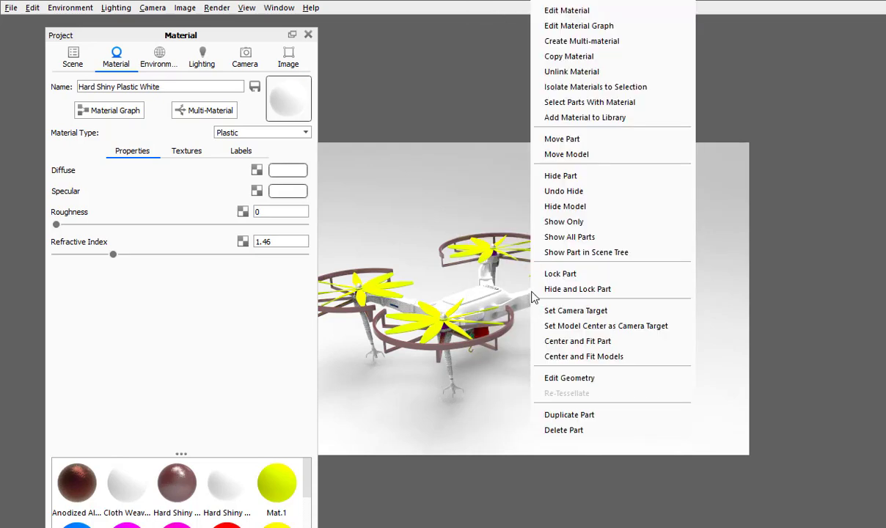
left_click(559, 10)
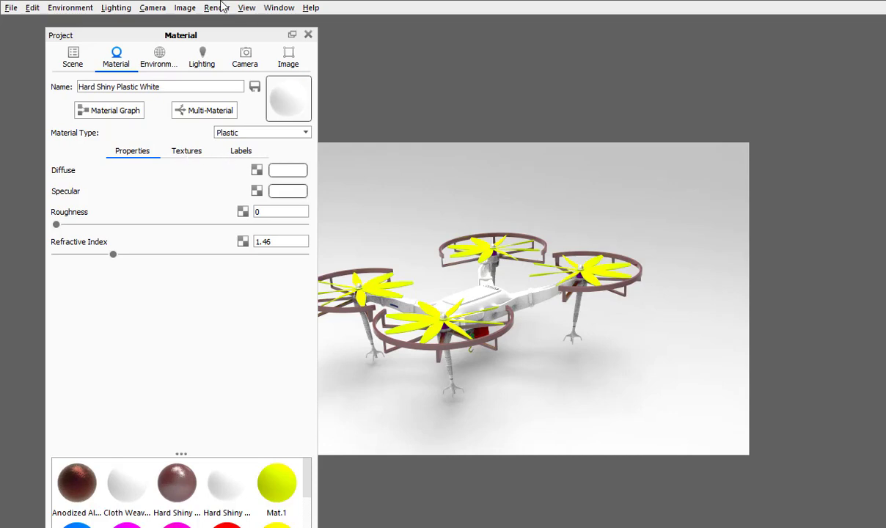
Save the scene under the new file name DroneKeyShot in the Sarcona_Drone folder
left_click(11, 7)
left_click(83, 153)
type("Dr")
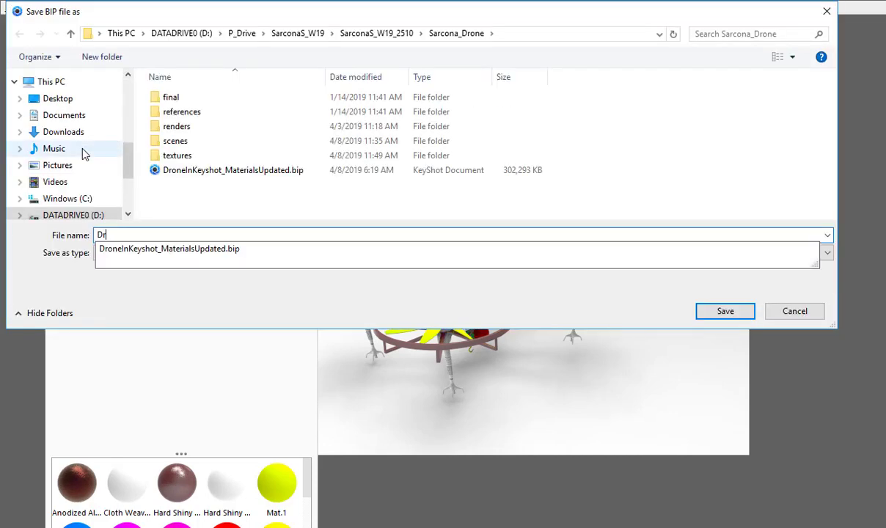
type("oneKeyShot")
key("Return")
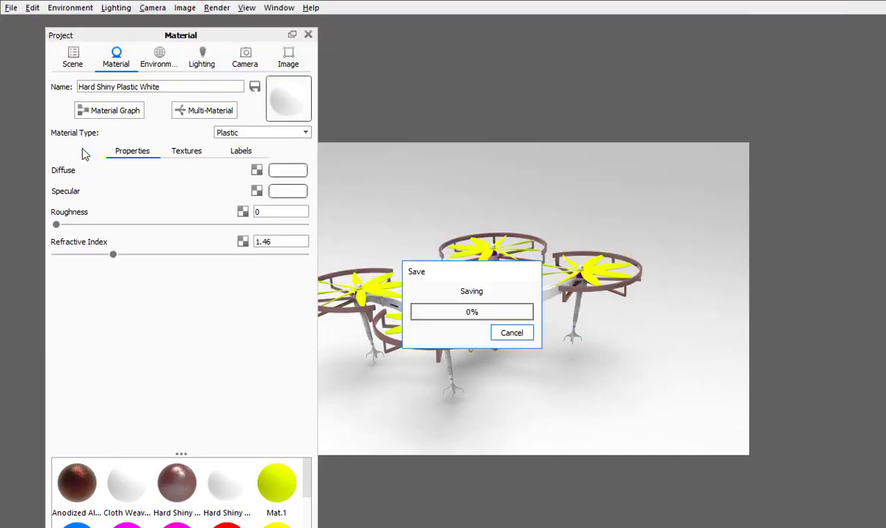
Quit and restart KeyShot 7, and try to load the recent DroneKeyShot scene
key("ctrl+q")
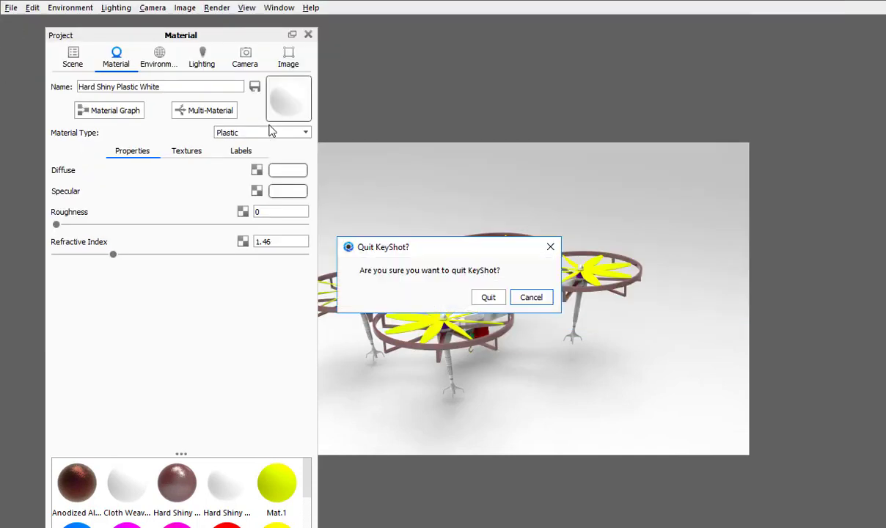
left_click(488, 298)
key("super")
type("keyshot")
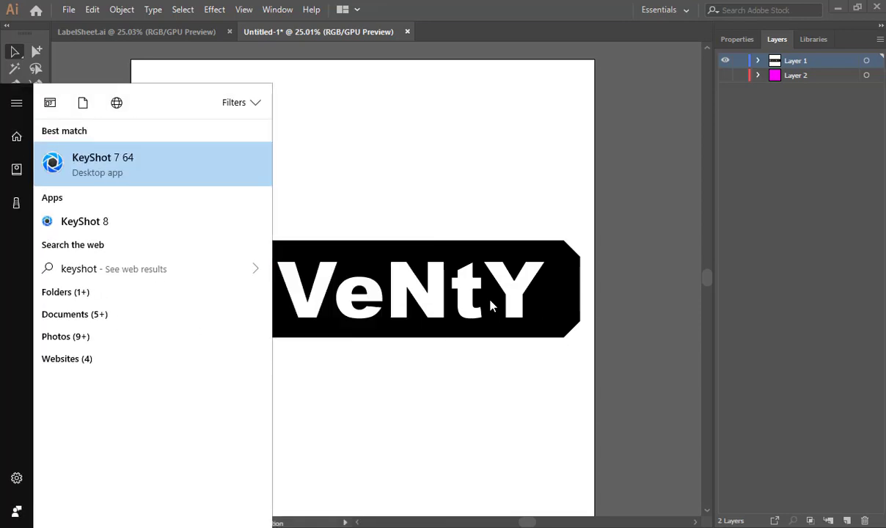
key("Return")
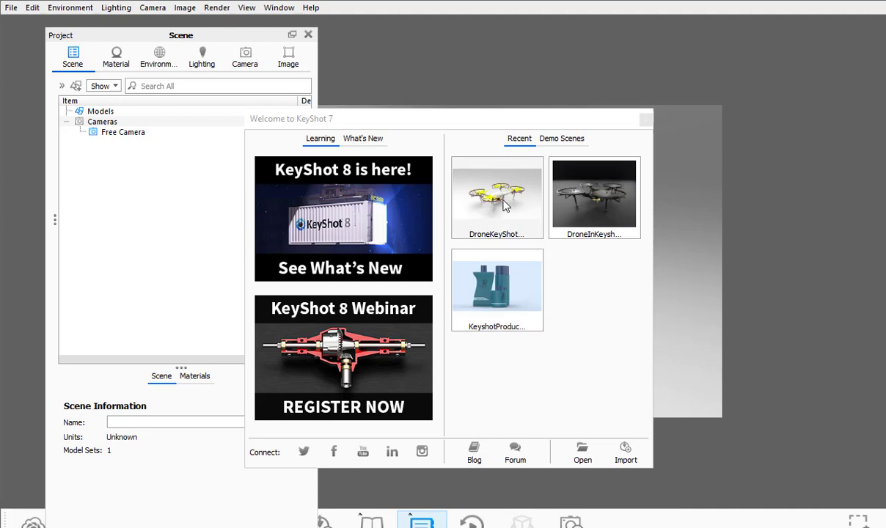
left_click(497, 198)
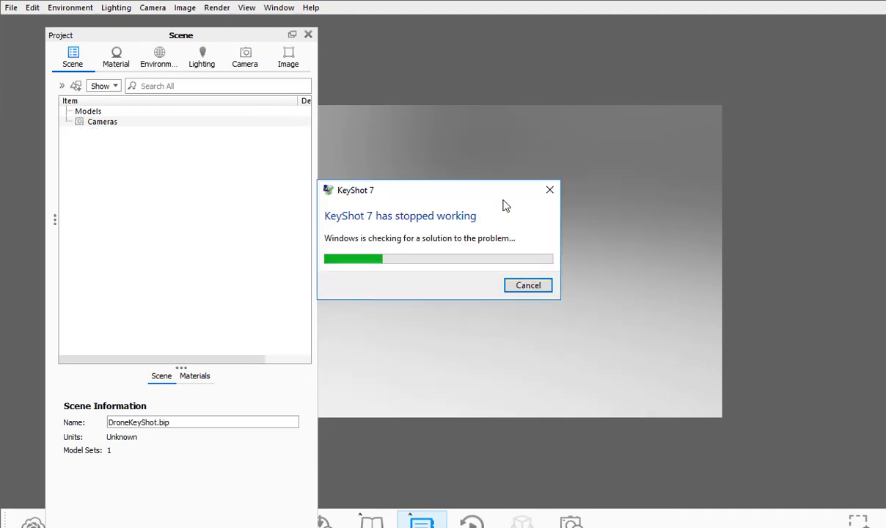
left_click(520, 284)
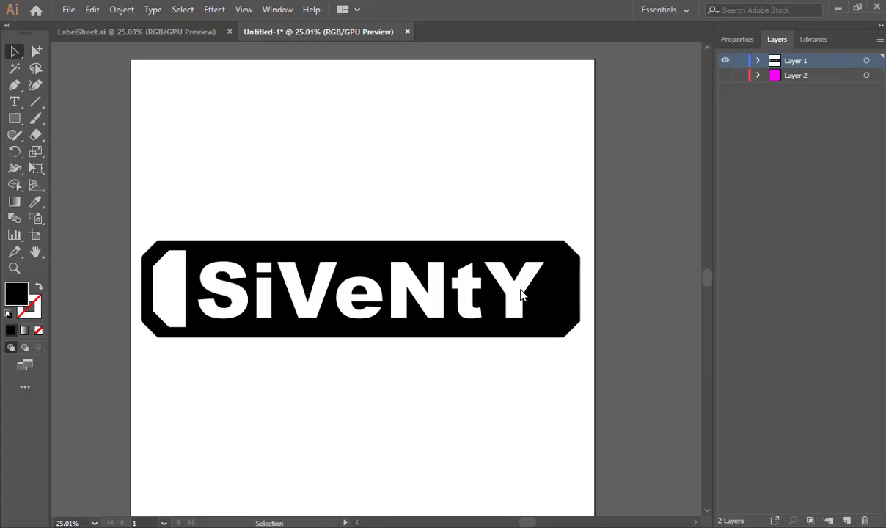
Launch KeyShot 7 once more and try again to load the recent DroneKeyShot scene
key("super")
type("keyshot")
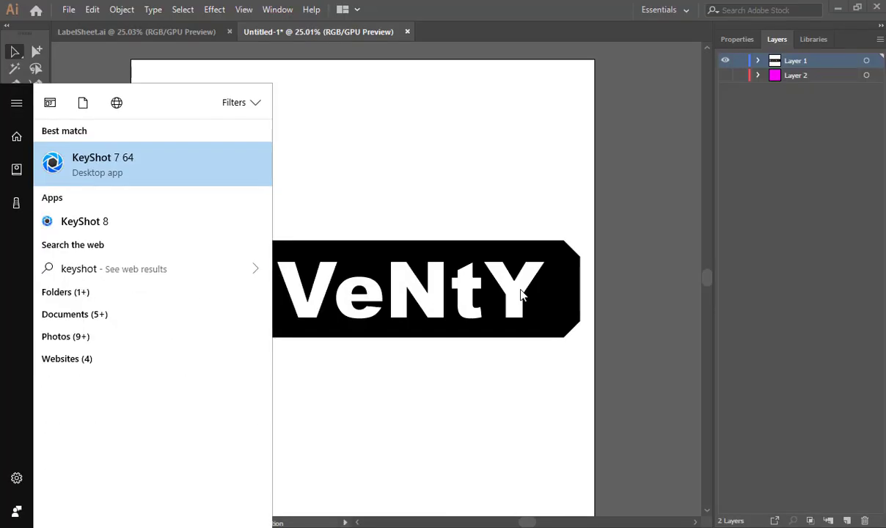
key("Return")
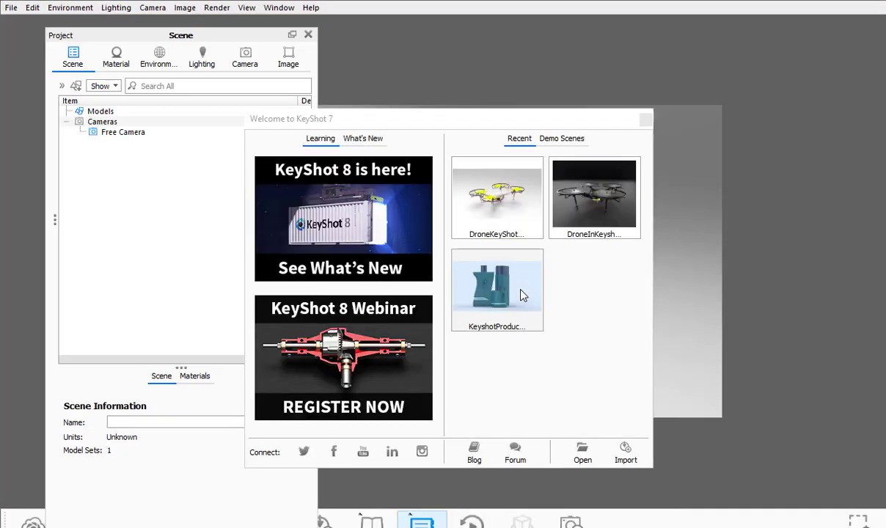
left_click(494, 216)
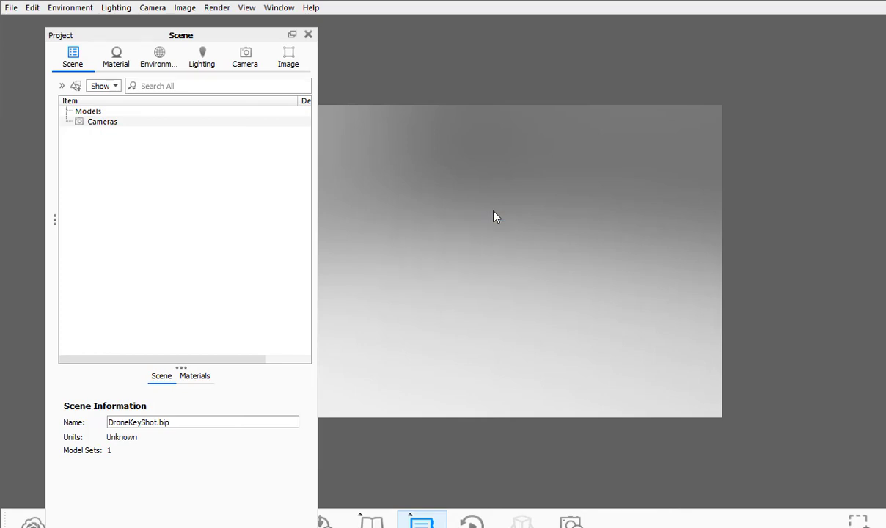
left_click(522, 286)
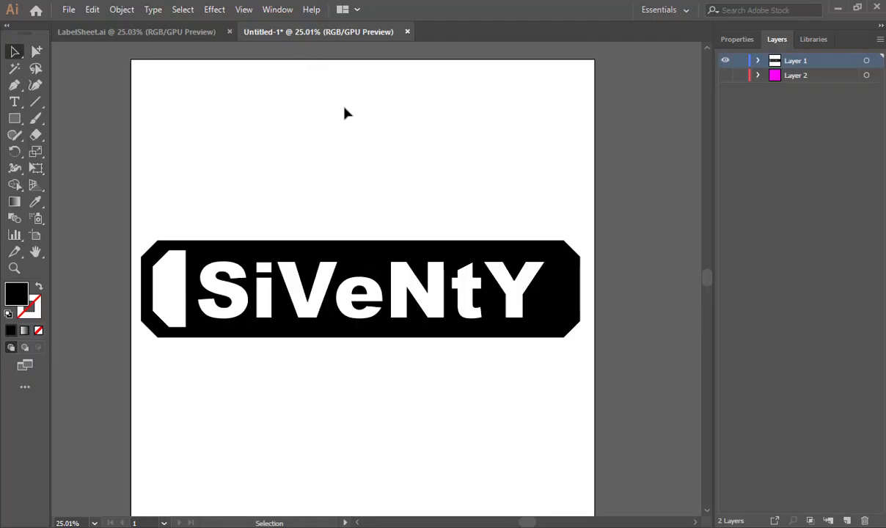
Launch KeyShot 8, load DroneKeyShot.bip from the Sarcona_Drone folder and close the animation timeline
key("super")
type("keyshot")
key("Down")
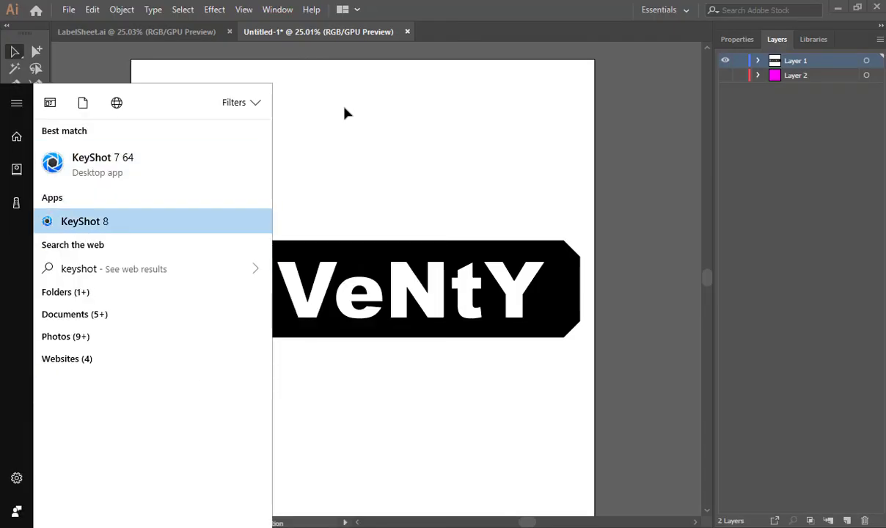
key("Return")
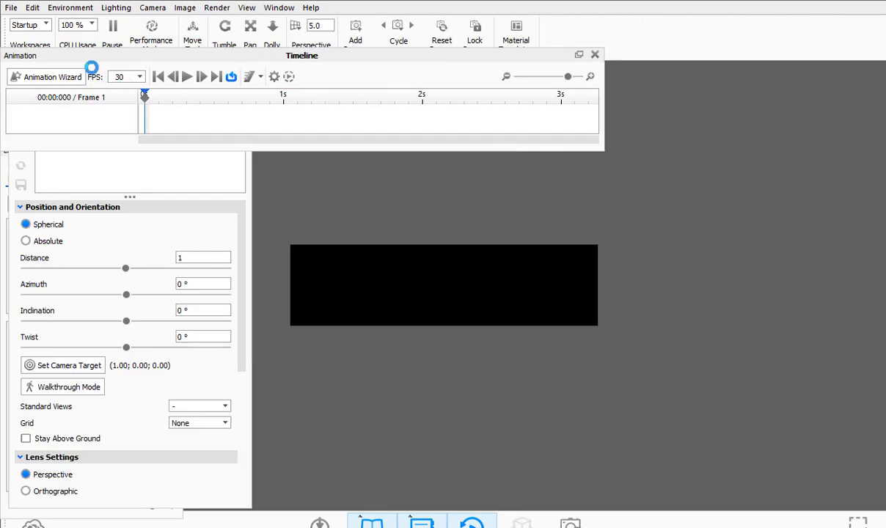
left_click(12, 8)
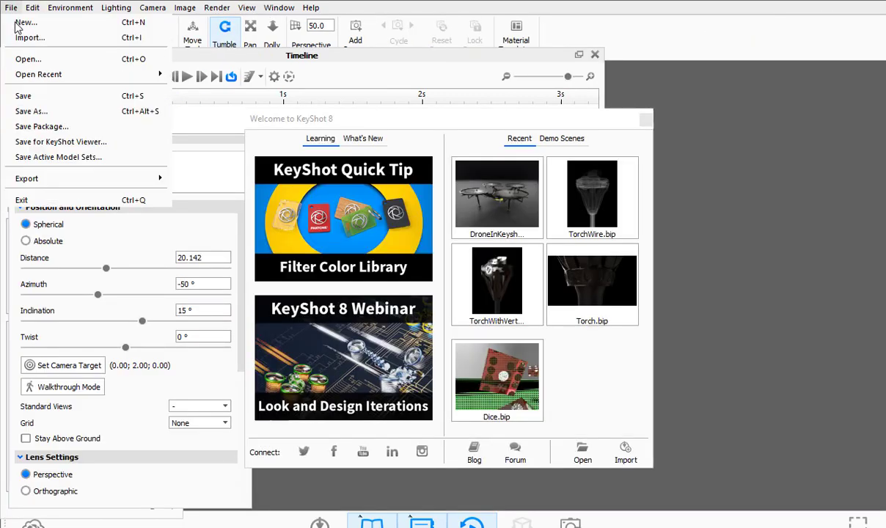
left_click(44, 60)
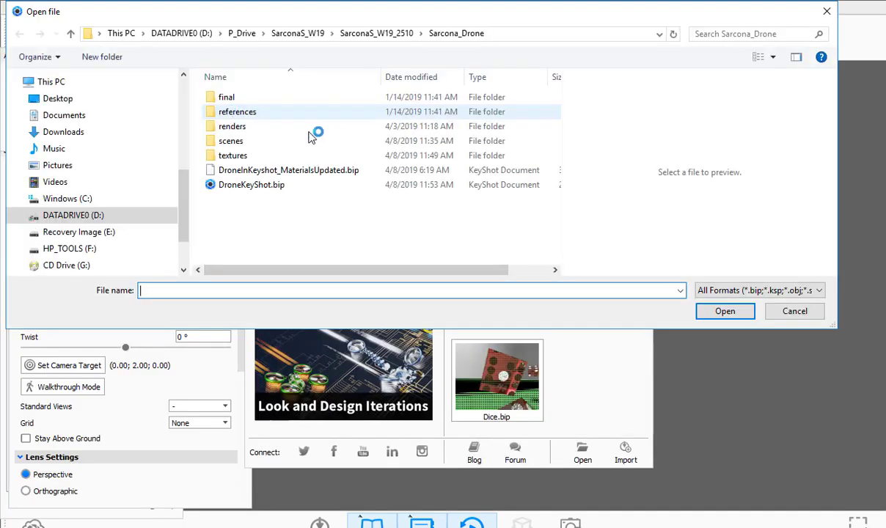
double_click(279, 193)
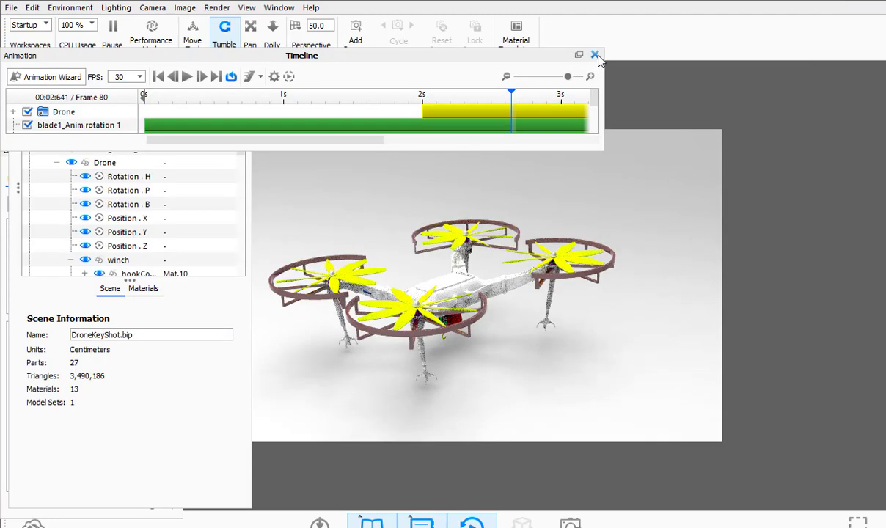
left_click(596, 56)
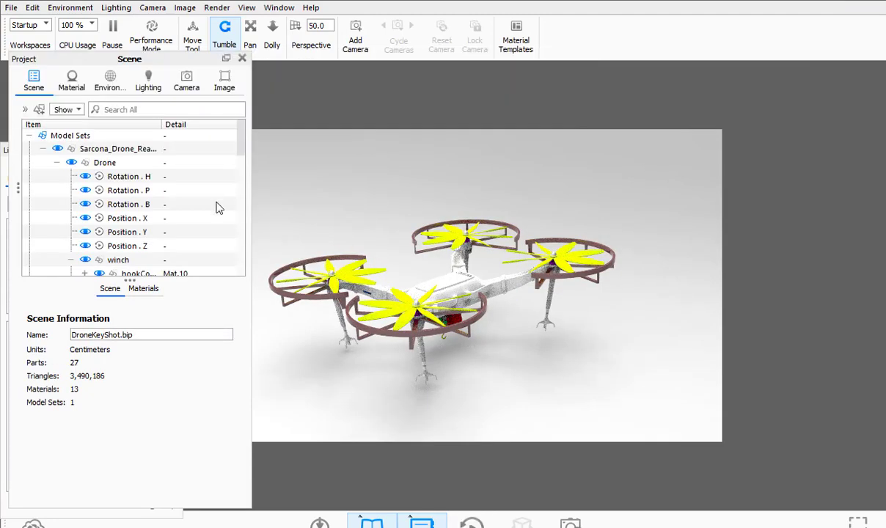
Open the drone body's Hard Shiny Plastic White material and show the settings of its Siventy label
double_click(511, 290)
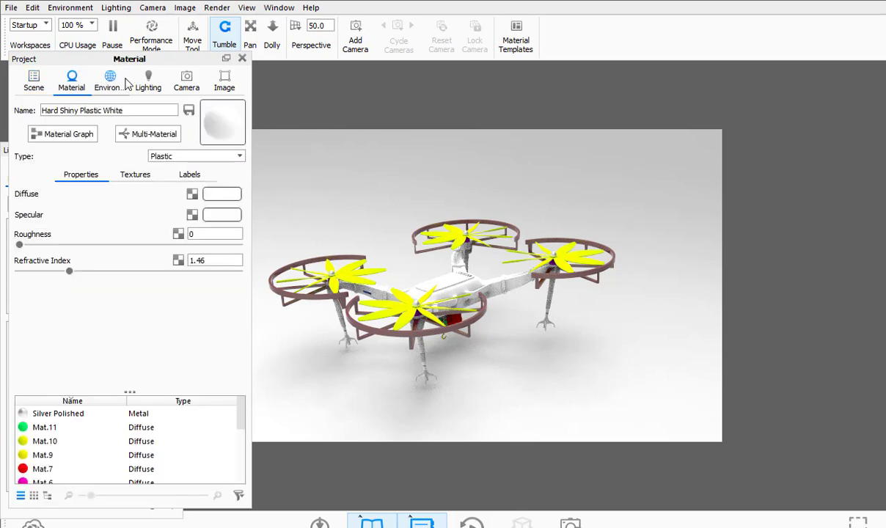
left_click(189, 176)
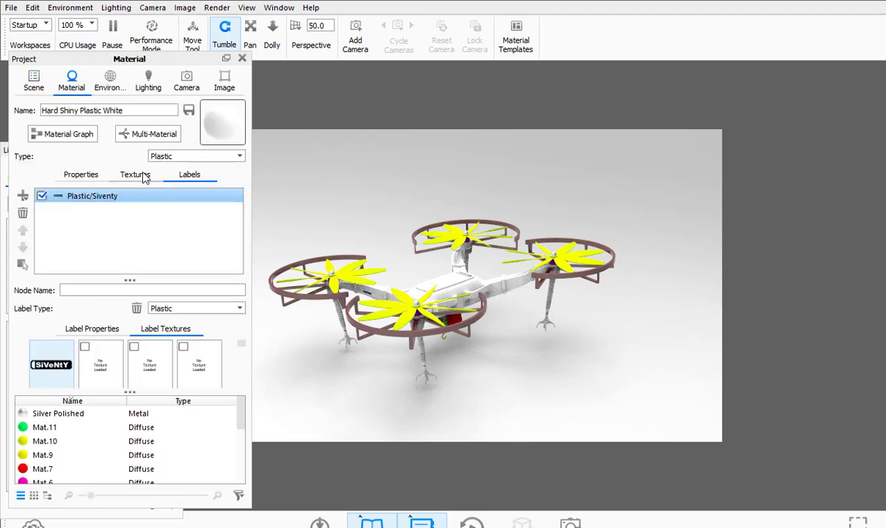
left_click(110, 199)
double_click(110, 201)
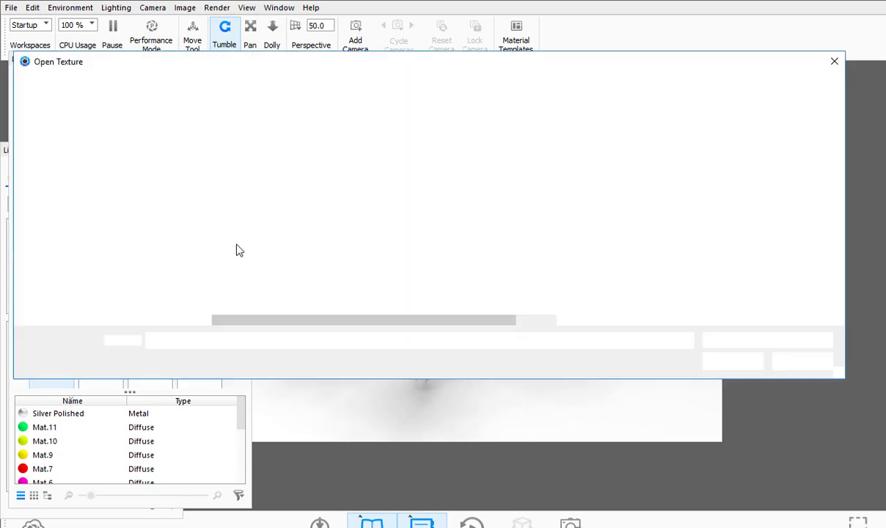
key("Escape")
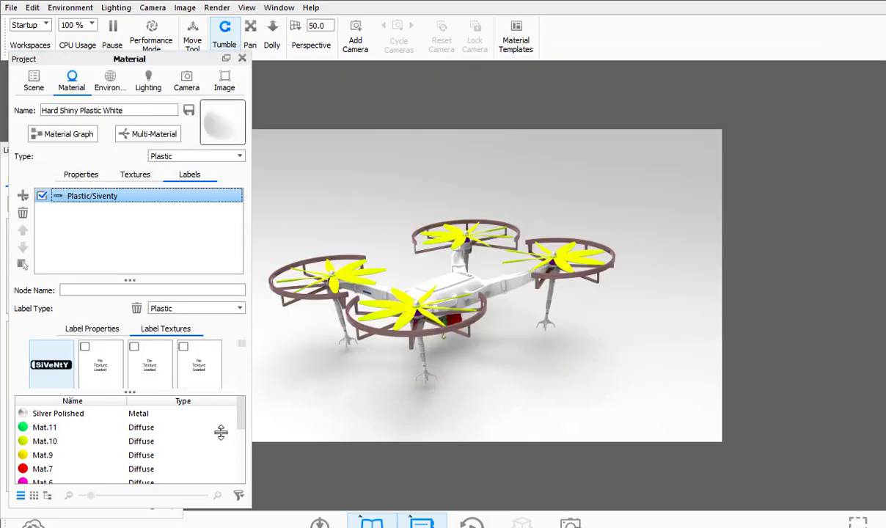
Examine the Siventy label's texture size, mapping and color settings and how the label sits on the drone body
left_click_drag(221, 433, 208, 464)
scroll(232, 373, "down", 6)
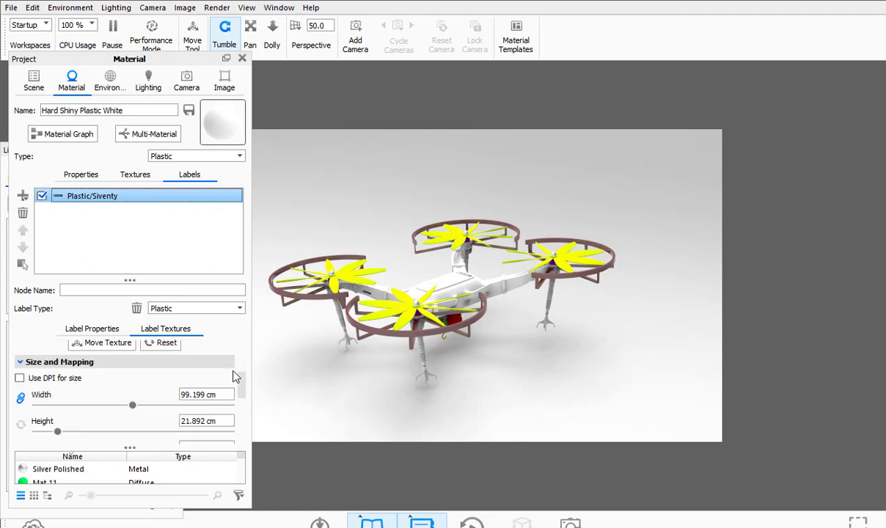
scroll(233, 373, "down", 3)
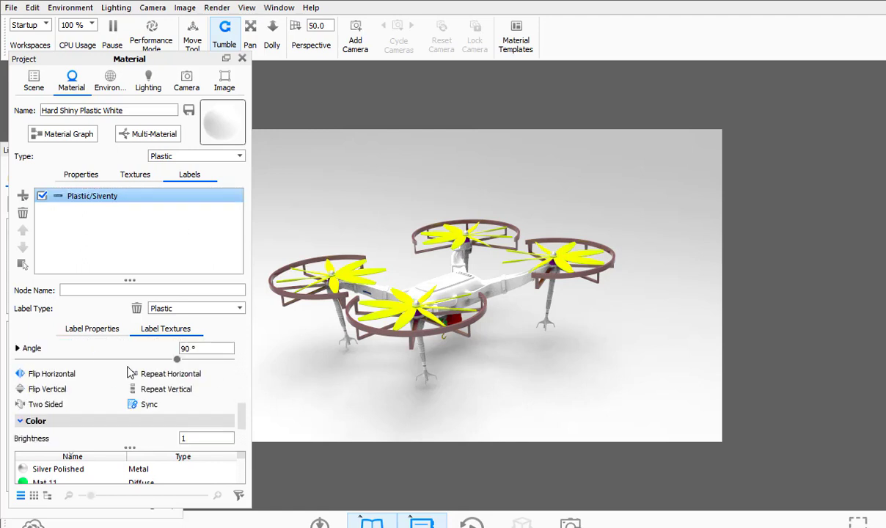
scroll(129, 373, "down", 2)
scroll(162, 387, "down", 1)
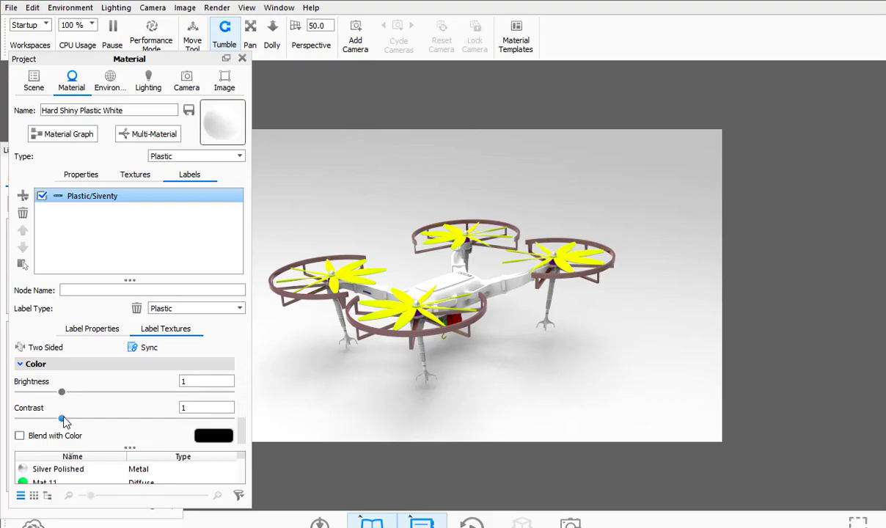
left_click_drag(530, 329, 497, 315)
scroll(498, 310, "down", 3)
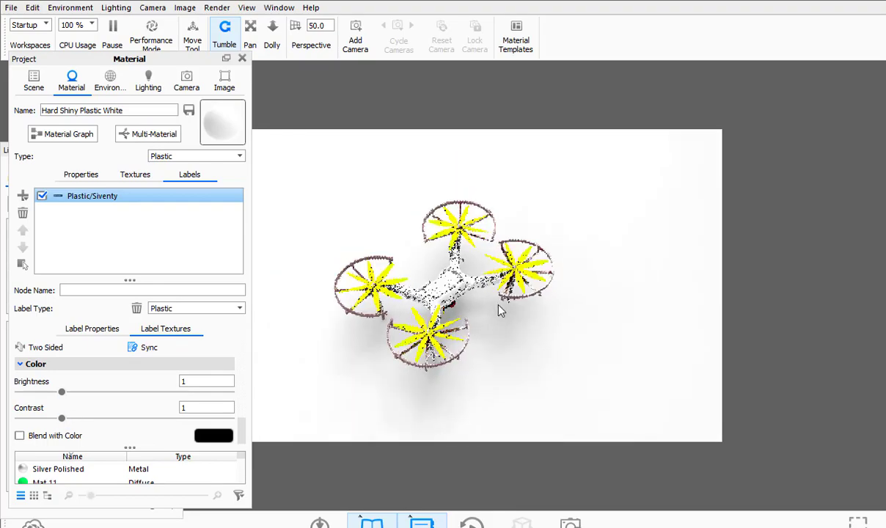
scroll(521, 344, "up", 10)
left_click_drag(541, 345, 514, 283)
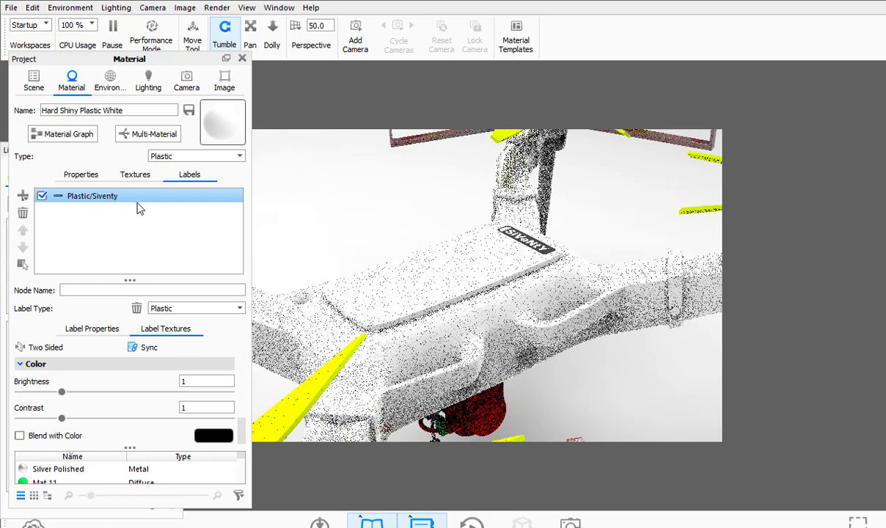
Set the Siventy label's specular color to black, with a Value of 0 %
left_click(105, 331)
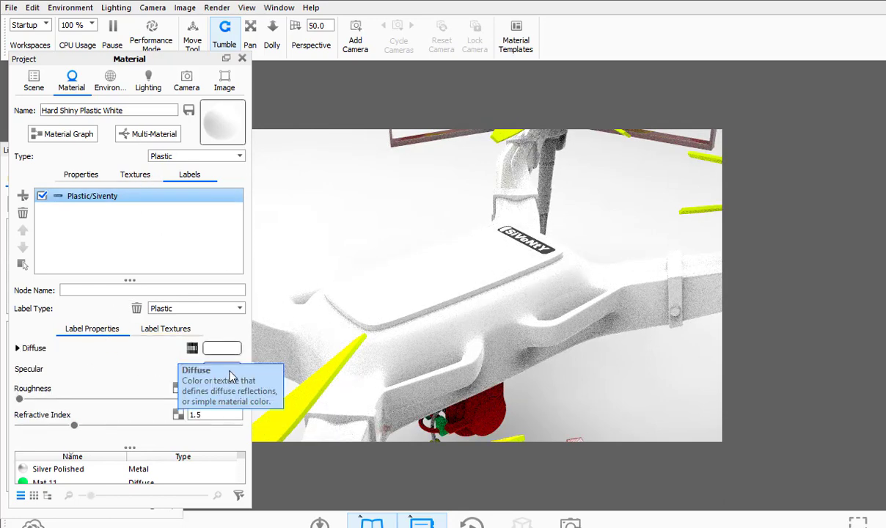
scroll(657, 236, "down", 3)
scroll(657, 235, "up", 5)
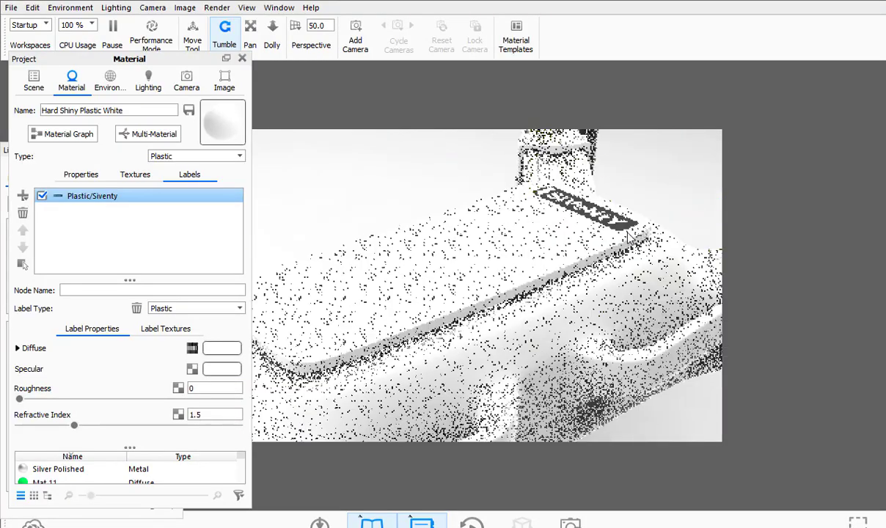
middle_click_drag(659, 201, 622, 247)
scroll(620, 244, "down", 3)
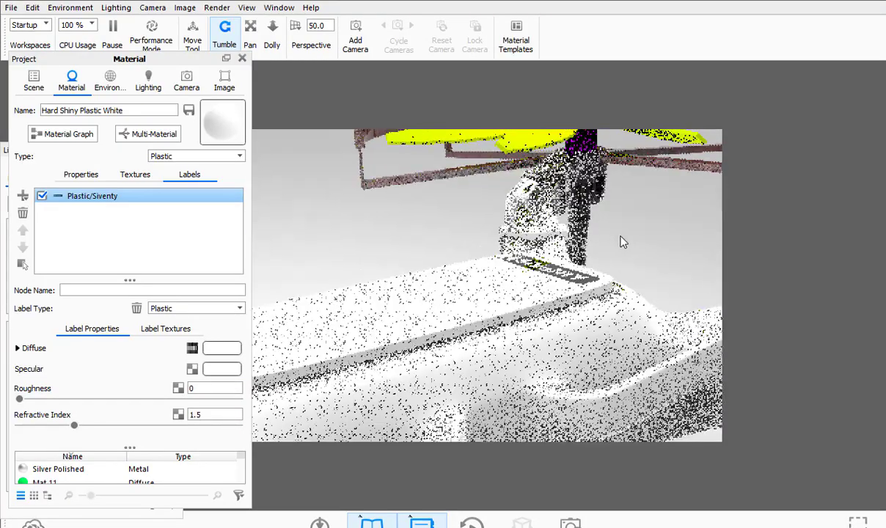
scroll(586, 269, "down", 3)
scroll(585, 270, "up", 6)
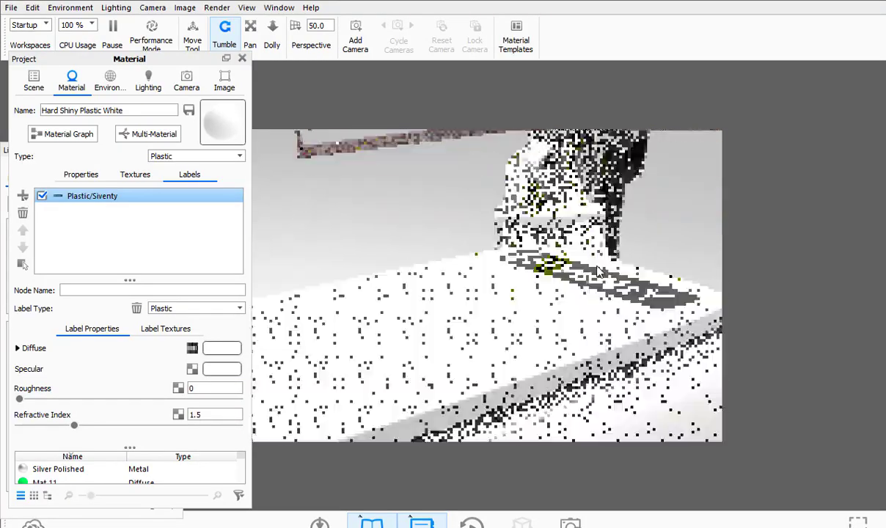
middle_click_drag(492, 256, 424, 273)
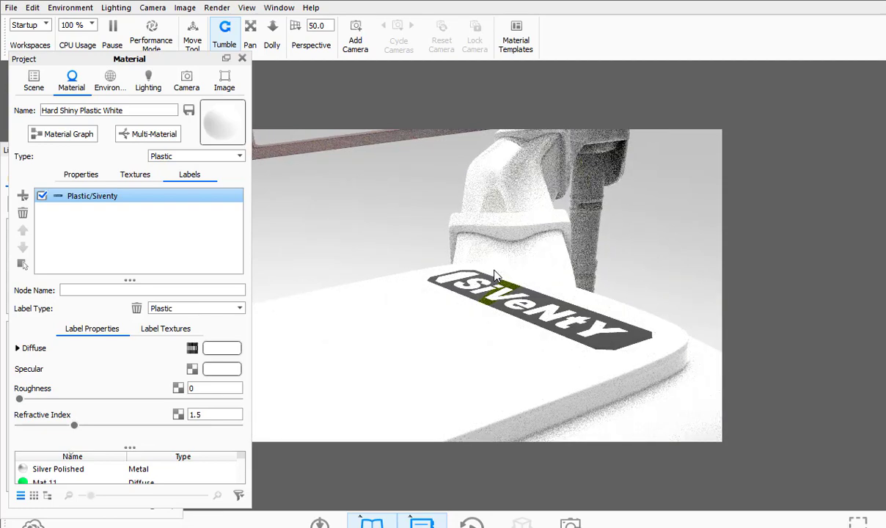
scroll(499, 302, "up", 5)
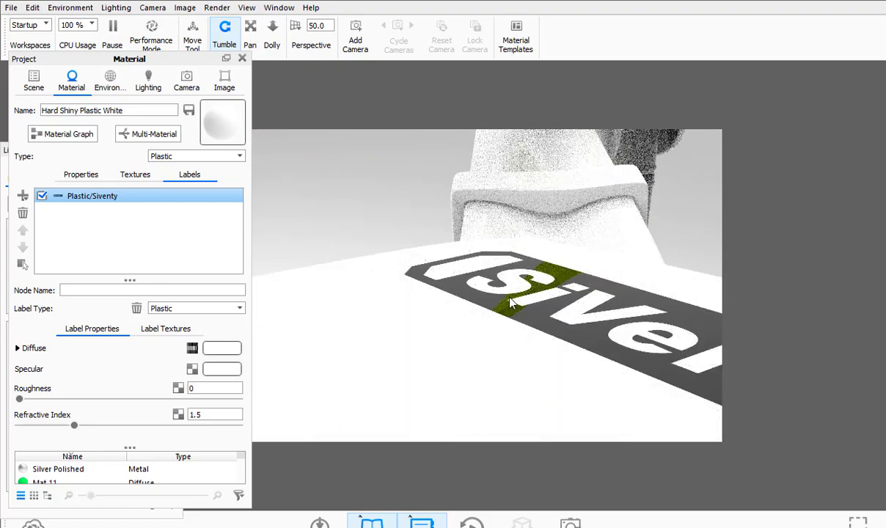
left_click(223, 370)
left_click_drag(86, 423, 48, 424)
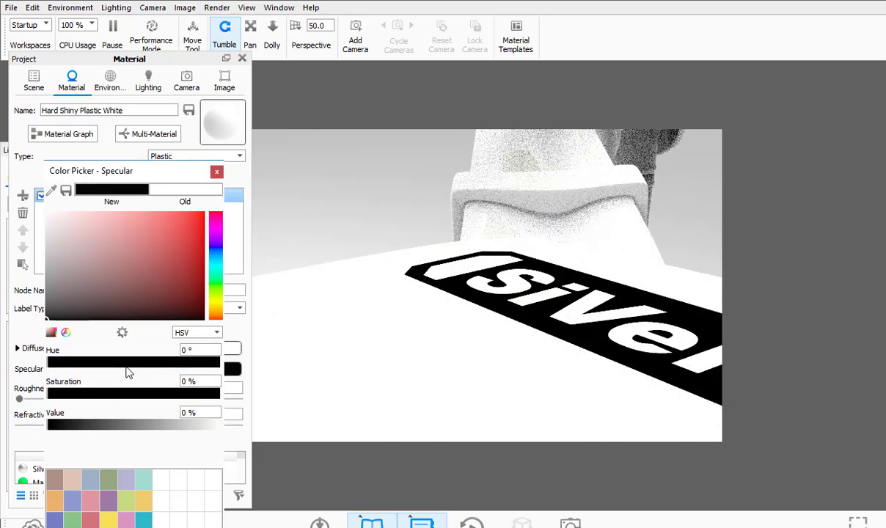
Set the Siventy label's specular color to white, with a Value of 100 %, and its roughness to 0.272
left_click_drag(125, 424, 243, 395)
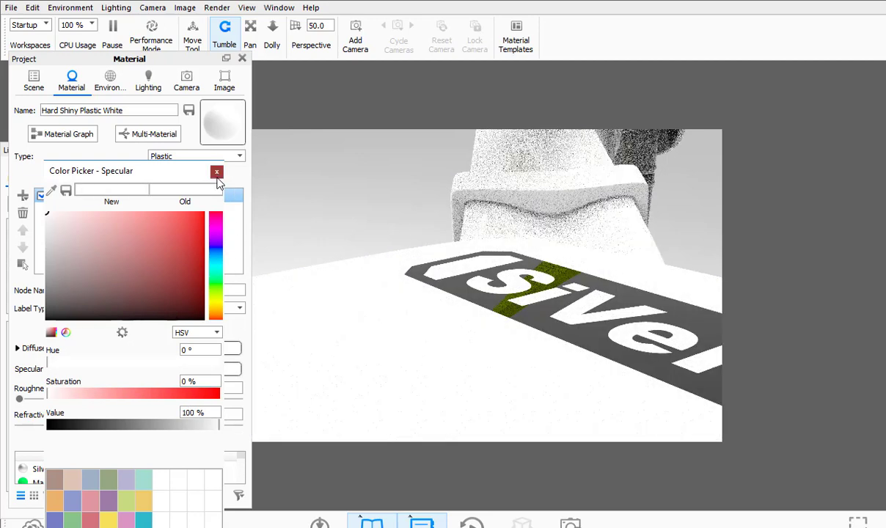
left_click(217, 172)
left_click_drag(18, 400, 216, 416)
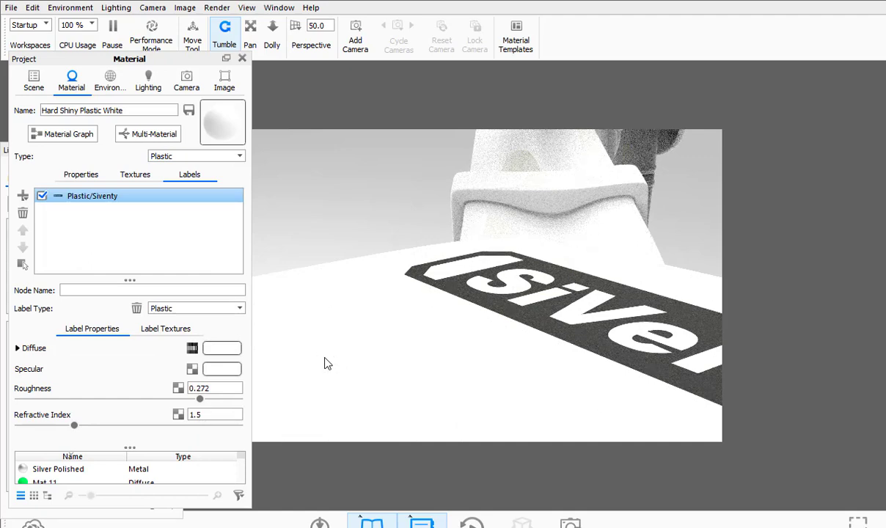
left_click_drag(361, 206, 437, 222)
scroll(437, 222, "down", 3)
scroll(438, 225, "down", 3)
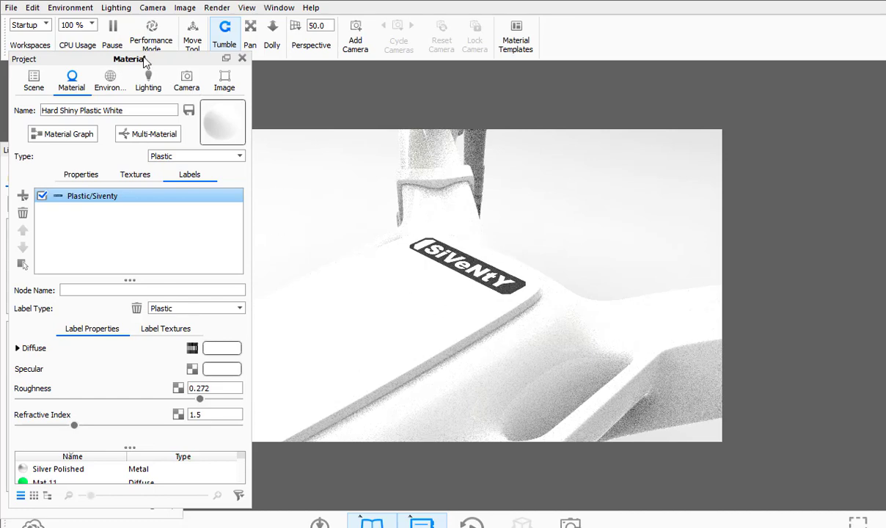
Try the Metal type on the drone body's material and examine how the Siventy label looks on it
left_click_drag(145, 63, 691, 56)
scroll(55, 268, "up", 5)
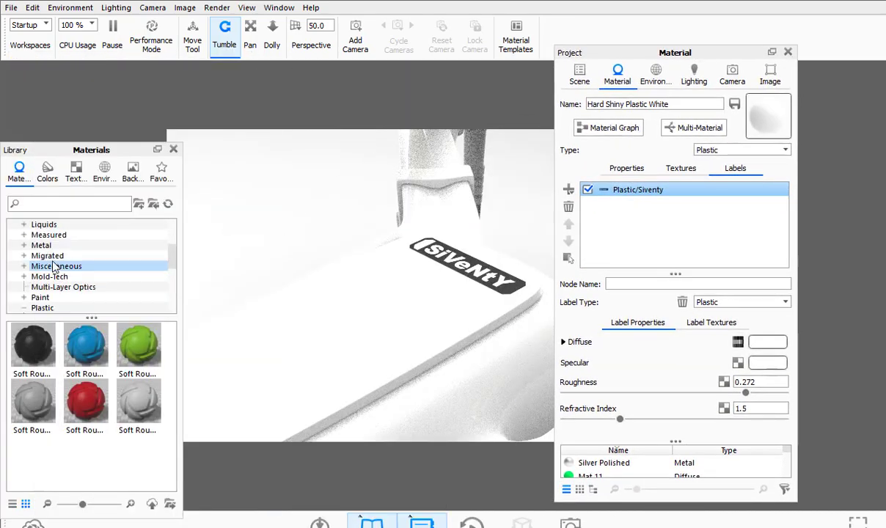
scroll(55, 268, "up", 5)
left_click(626, 168)
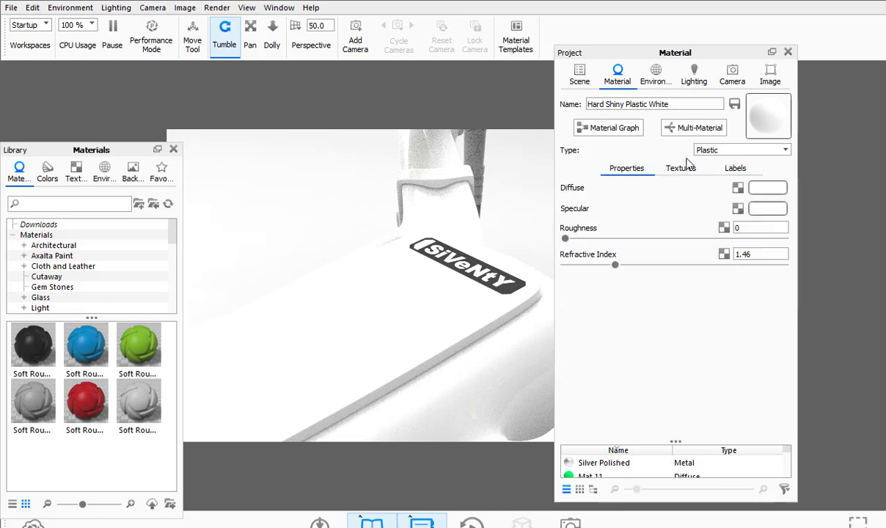
left_click(741, 149)
left_click(701, 205)
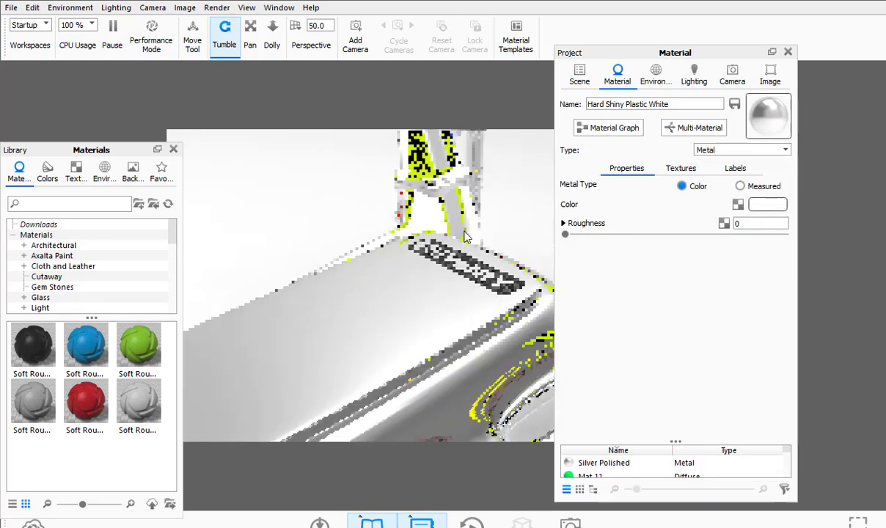
scroll(464, 237, "down", 2)
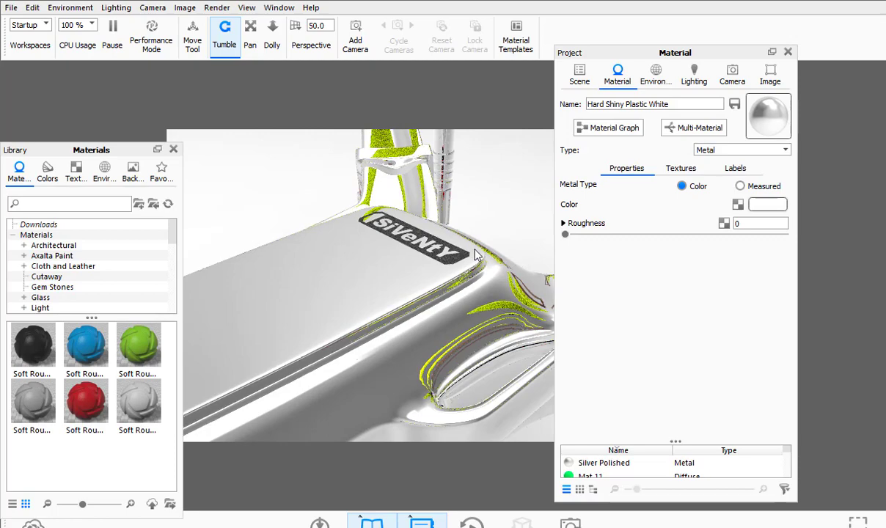
scroll(475, 254, "up", 3)
left_click_drag(469, 206, 463, 178)
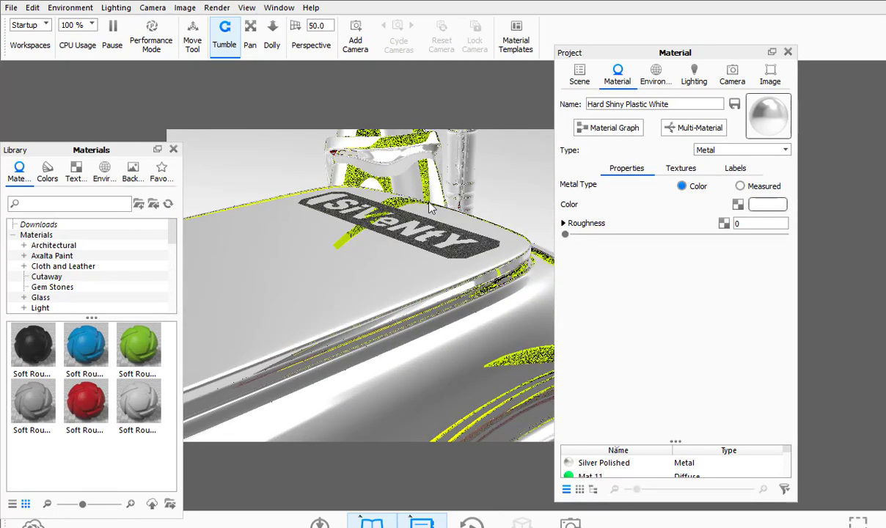
scroll(463, 196, "down", 1)
scroll(438, 323, "up", 3)
left_click_drag(438, 322, 440, 344)
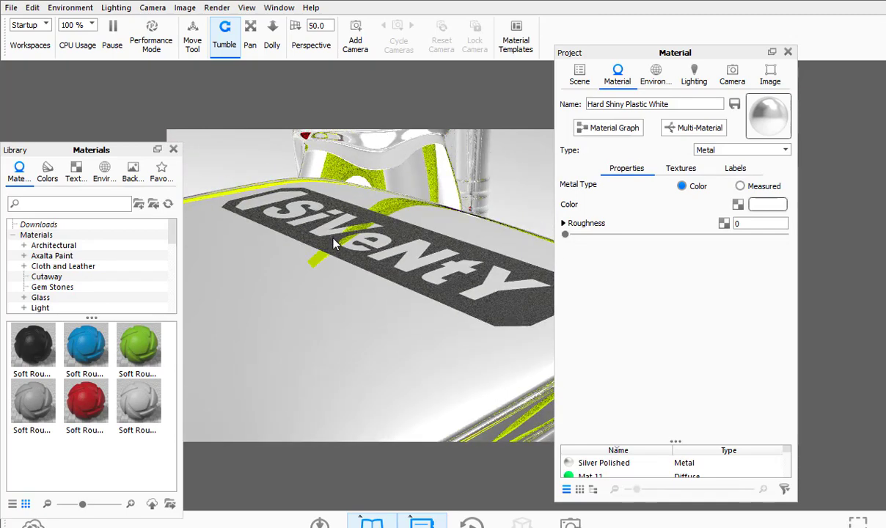
Switch the drone body's material back to the Plastic type and try a darker diffuse color
left_click(707, 150)
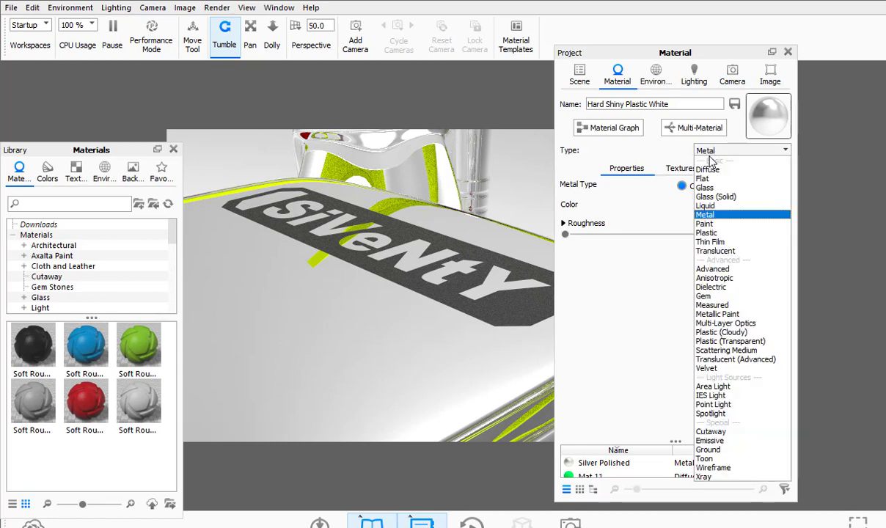
left_click(691, 232)
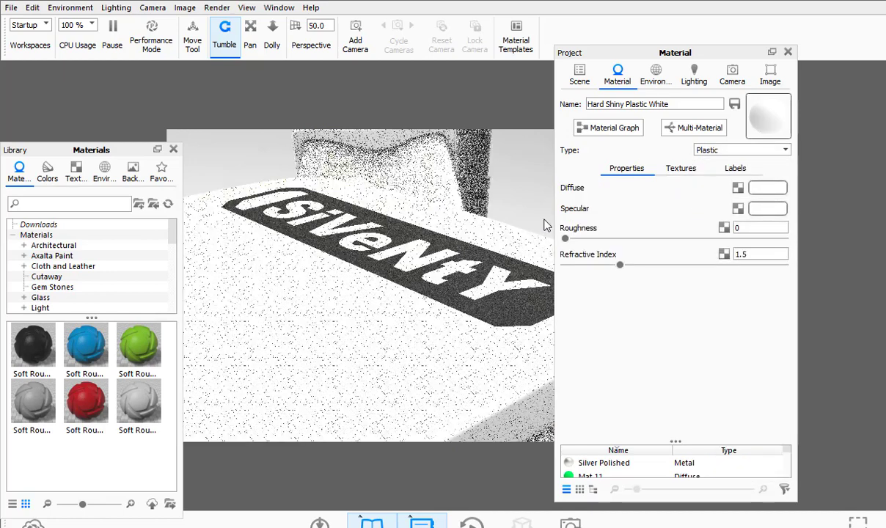
left_click(768, 188)
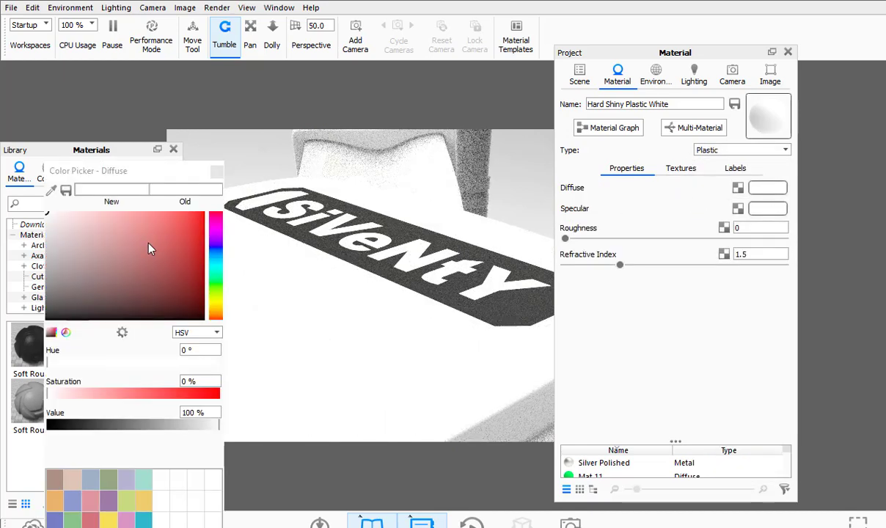
mouse_move(117, 288)
left_mouse_down()
mouse_move(105, 301)
mouse_move(70, 280)
mouse_move(66, 289)
left_mouse_up()
left_click(216, 173)
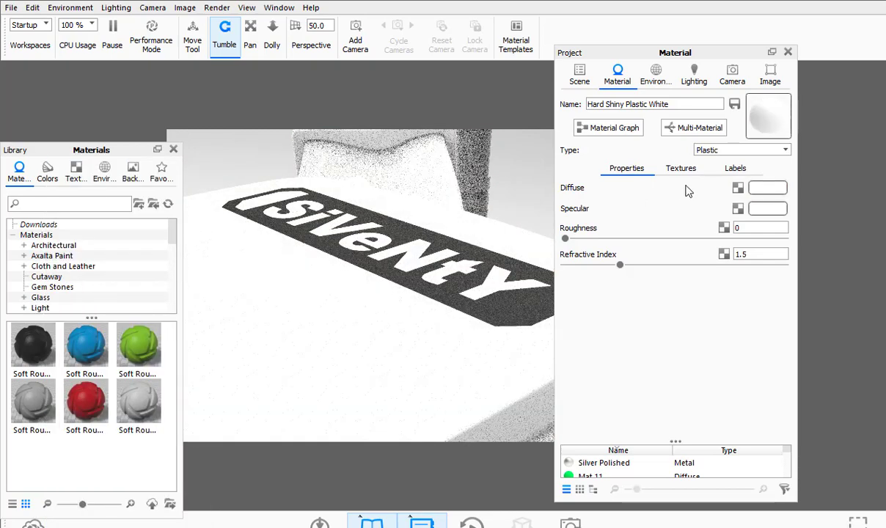
Set the body plastic's diffuse color to a greyish pink, Saturation 14 % and Value 63 %, and its roughness to 0.256
left_click(768, 188)
left_click(86, 279)
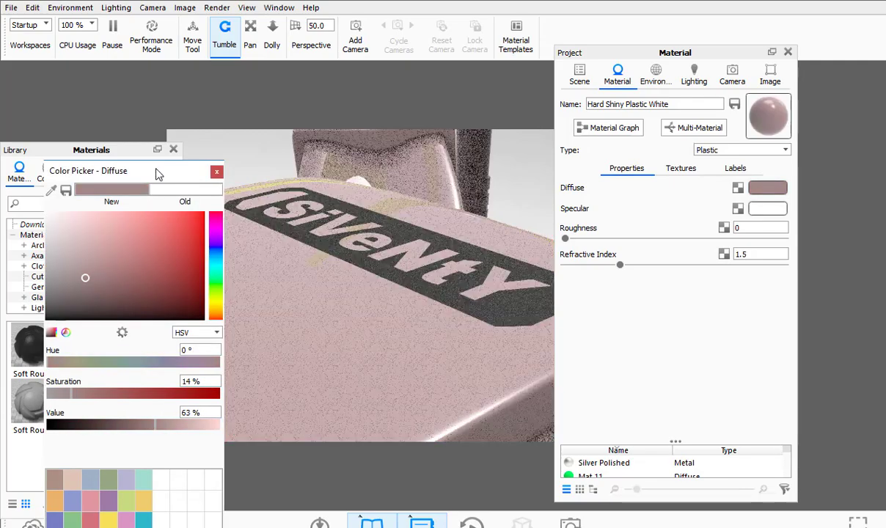
left_click(159, 481)
left_click_drag(401, 278, 392, 312)
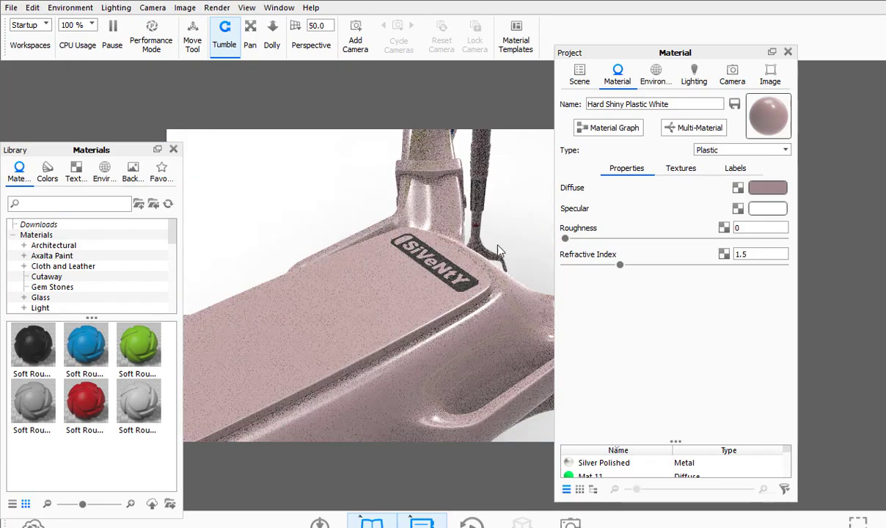
left_click_drag(565, 238, 755, 242)
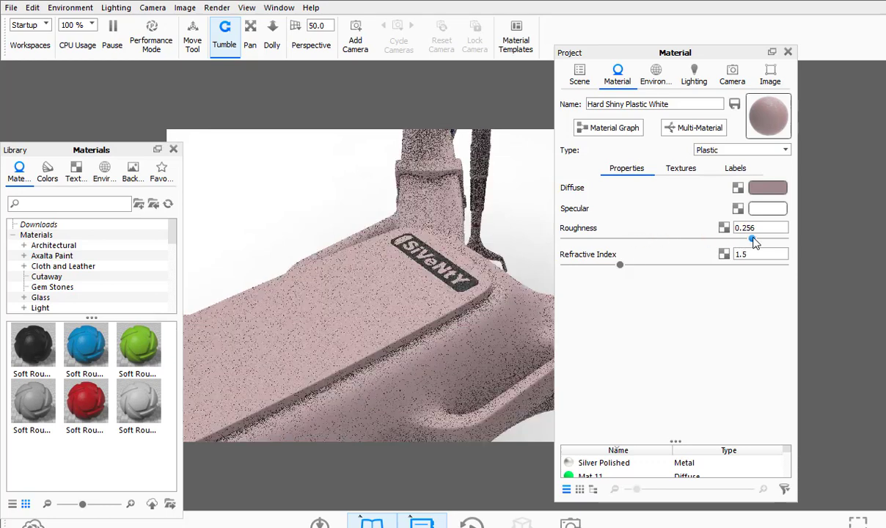
Set the Siventy label's roughness to 0 in its label properties
left_click(681, 168)
left_click(736, 168)
left_click(633, 190)
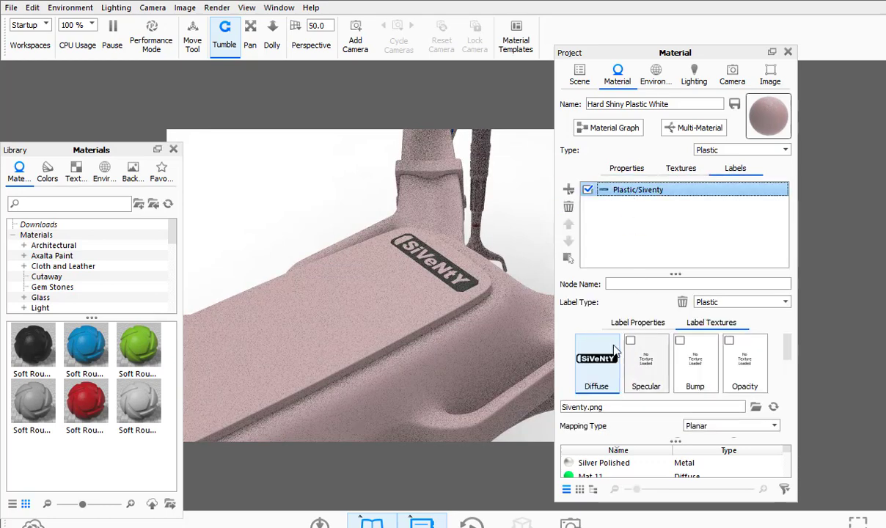
scroll(603, 364, "down", 4)
scroll(603, 363, "up", 1)
left_click(650, 327)
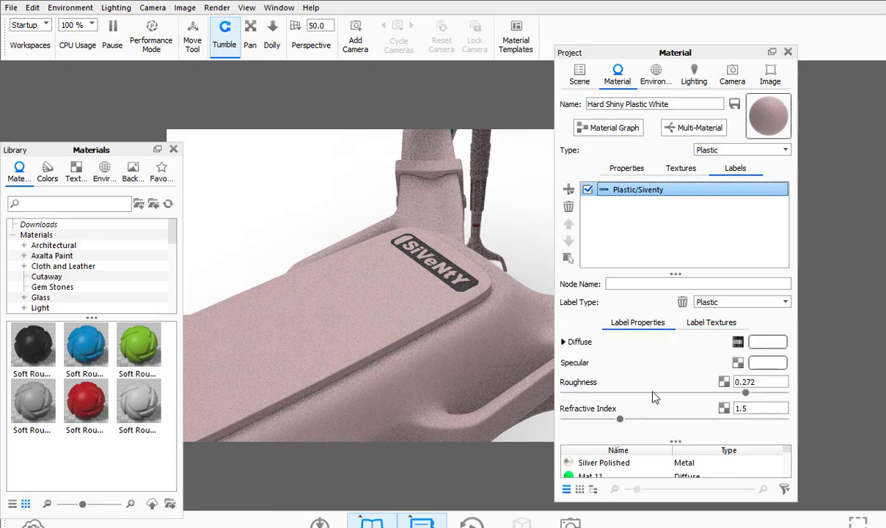
left_click_drag(699, 392, 538, 392)
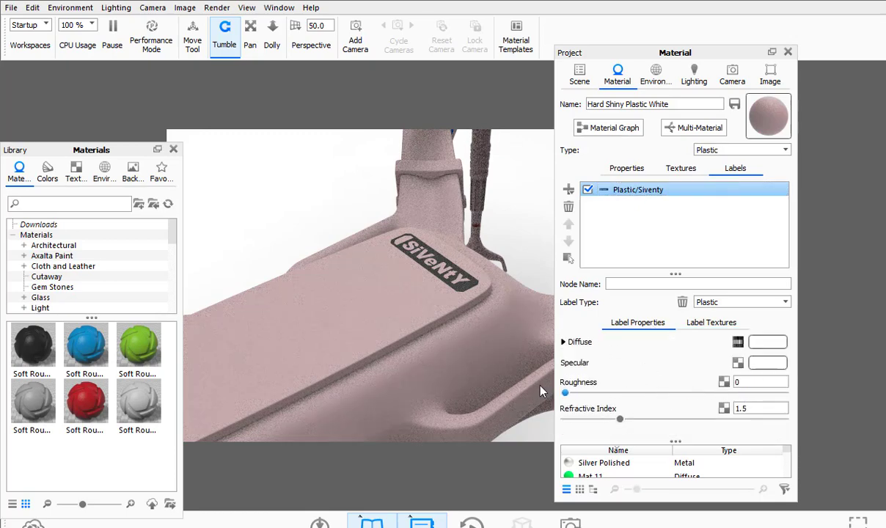
Set the Siventy label's refractive index to 2.004 and check its look on the drone body
scroll(468, 287, "down", 2)
scroll(467, 287, "up", 6)
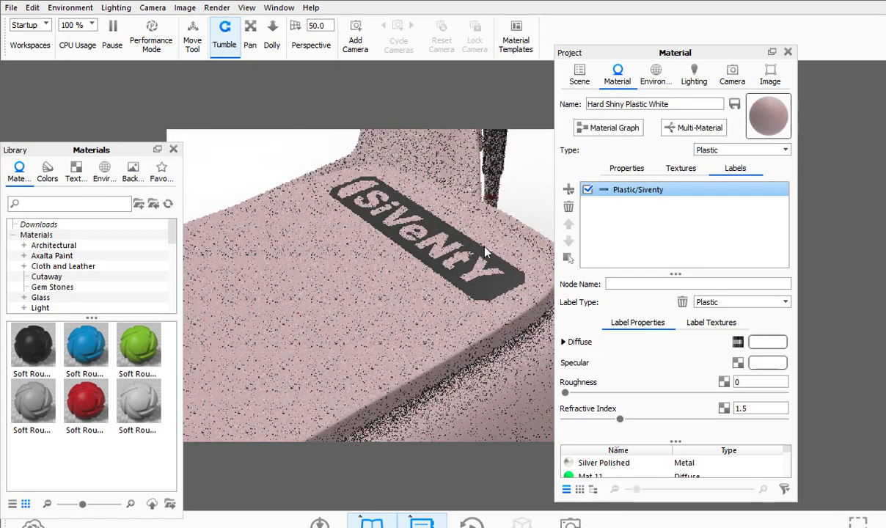
left_click_drag(484, 259, 487, 225)
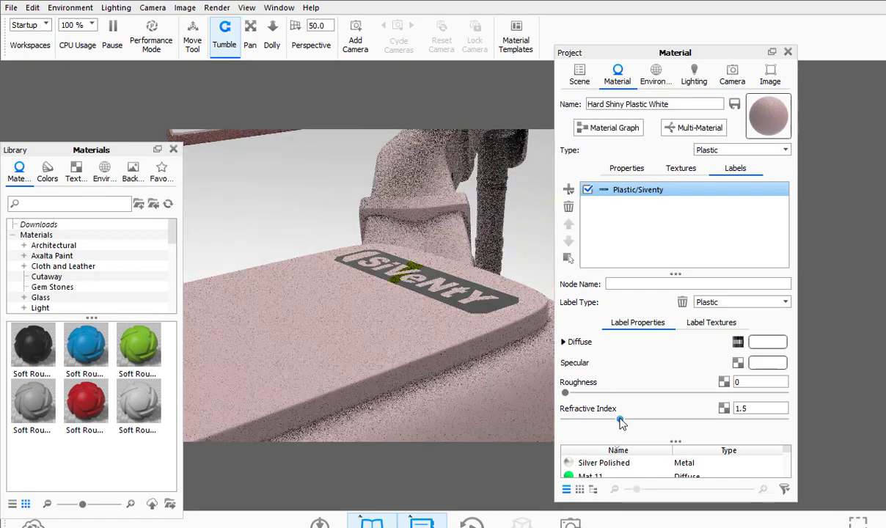
left_click_drag(620, 419, 686, 423)
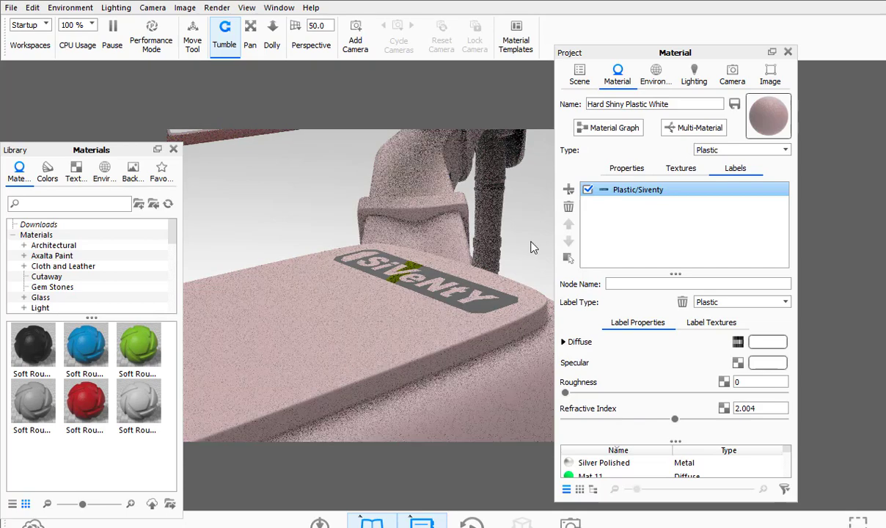
left_click_drag(529, 253, 524, 257)
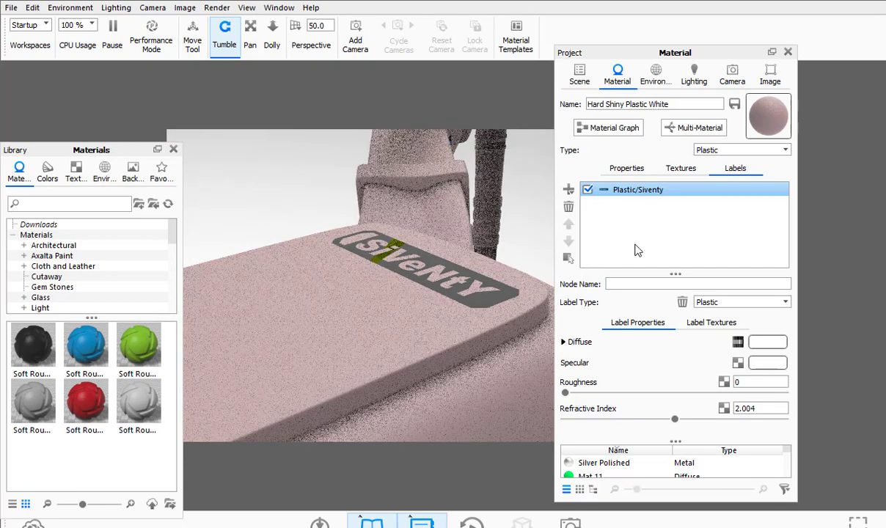
Add PowerButton.png from the textures folder as a label on the drone body and turn off its Two Sided option
left_click(570, 191)
left_click(590, 190)
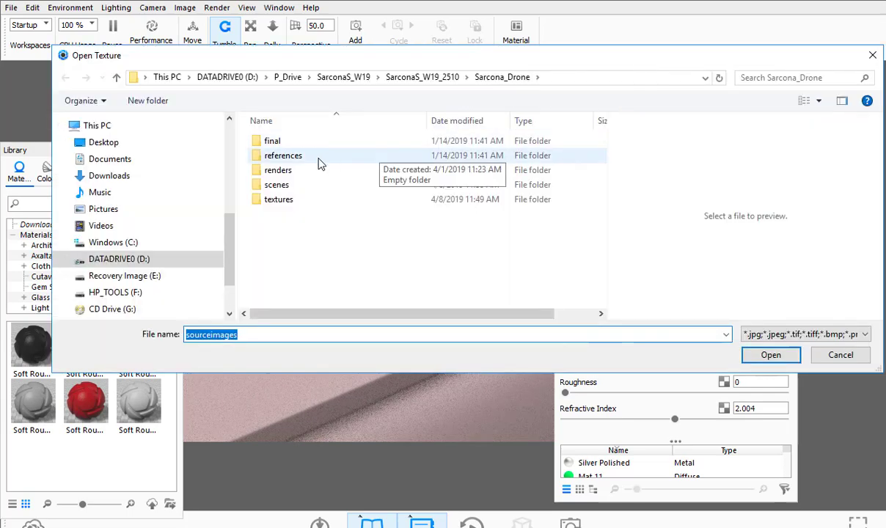
double_click(295, 199)
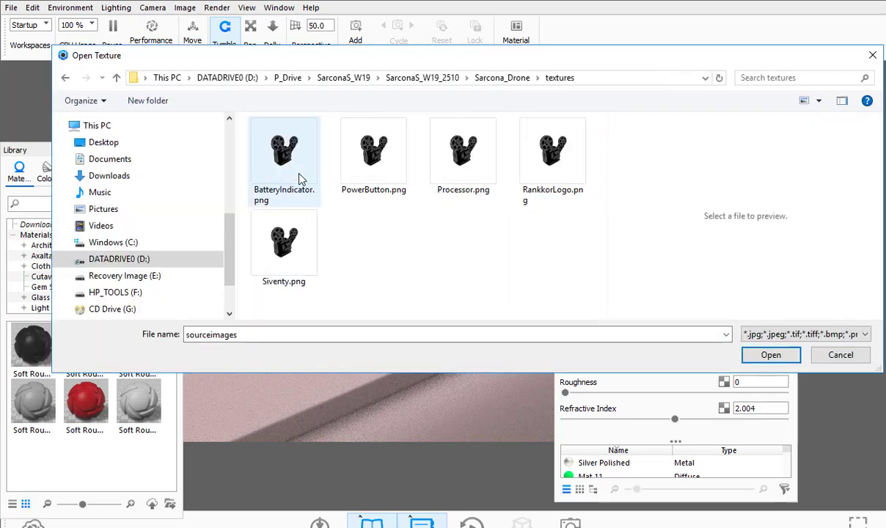
double_click(374, 162)
middle_click_drag(284, 340, 427, 300)
scroll(619, 346, "down", 5)
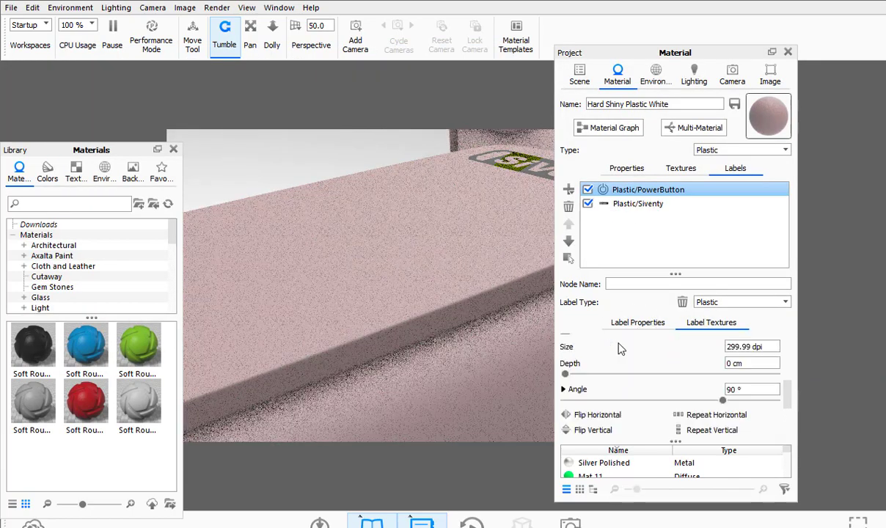
scroll(623, 378, "down", 3)
left_click(596, 346)
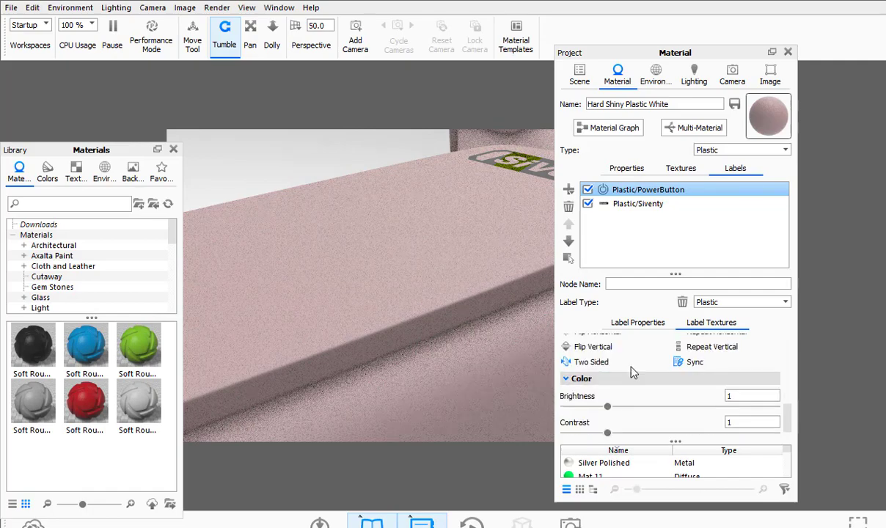
Place the PowerButton label upright in the middle of the drone body's end face, above the red winch
middle_click_drag(410, 339, 472, 329)
scroll(404, 333, "up", 3)
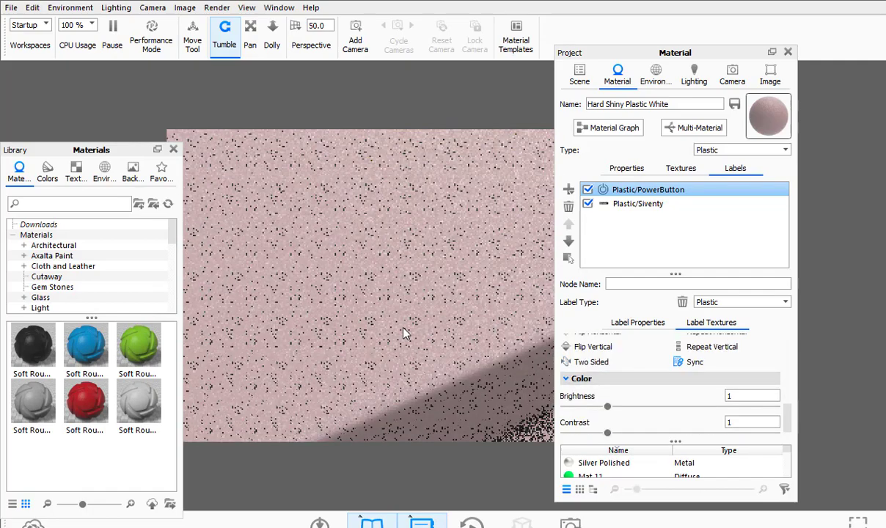
scroll(404, 333, "down", 6)
left_click_drag(353, 341, 462, 287)
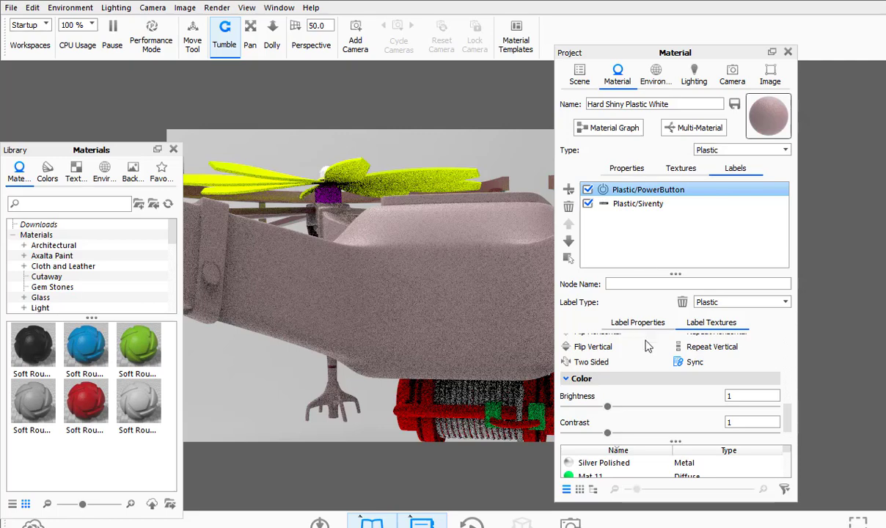
scroll(649, 352, "up", 4)
left_click(652, 419)
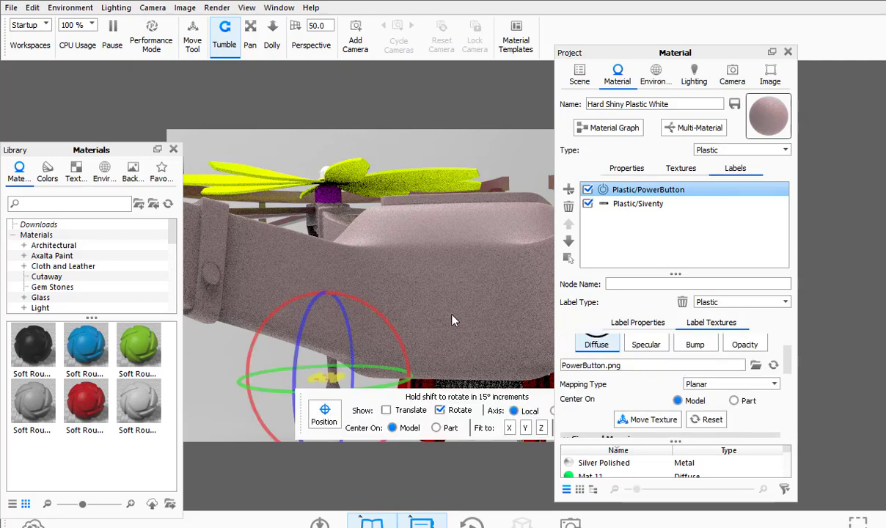
left_click(449, 293)
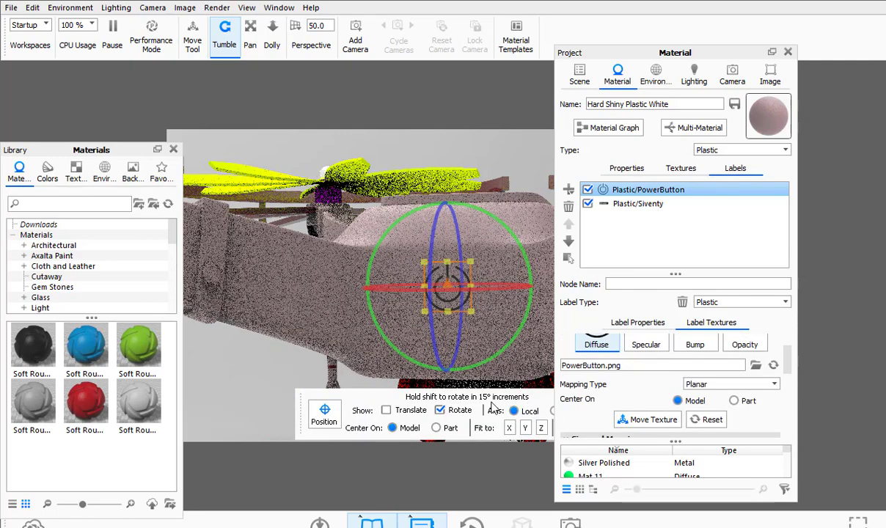
left_click_drag(212, 348, 139, 344)
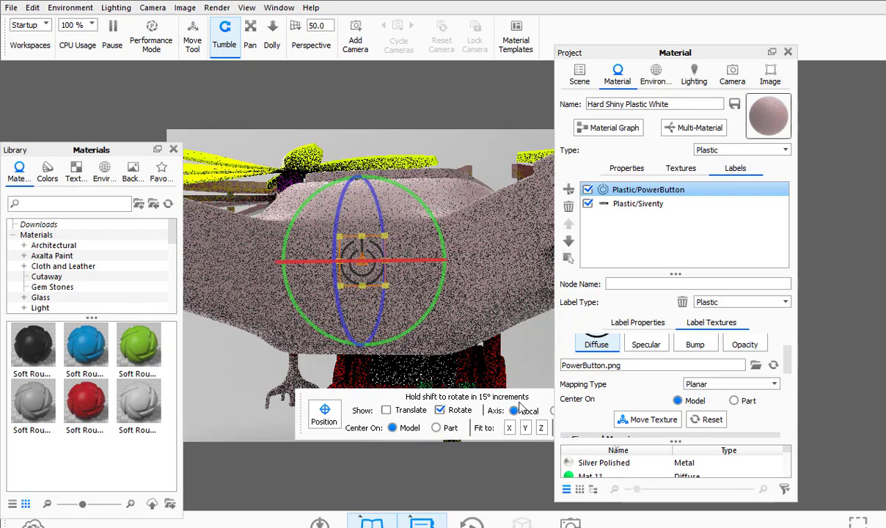
left_click_drag(520, 404, 423, 391)
left_click(487, 415)
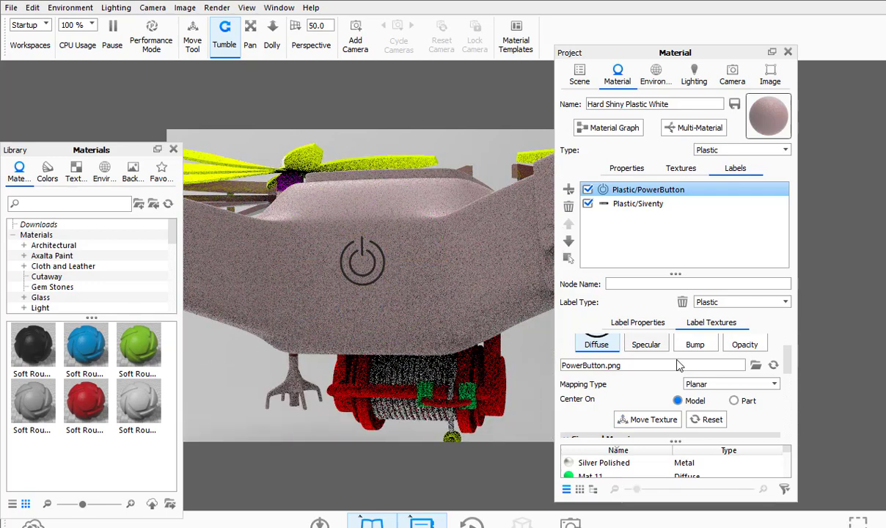
Try blending the PowerButton label texture with a light purple colour (hue 274°, saturation 18%, value 100%)
scroll(664, 396, "down", 10)
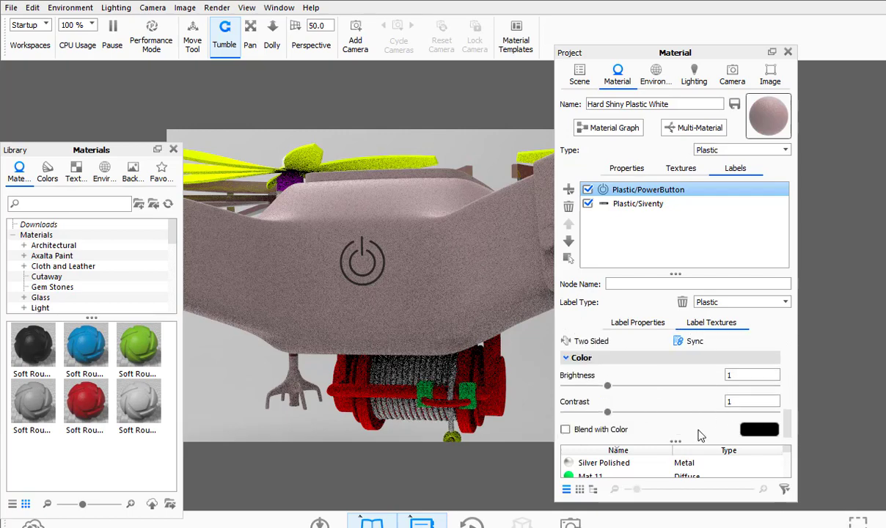
left_click(743, 431)
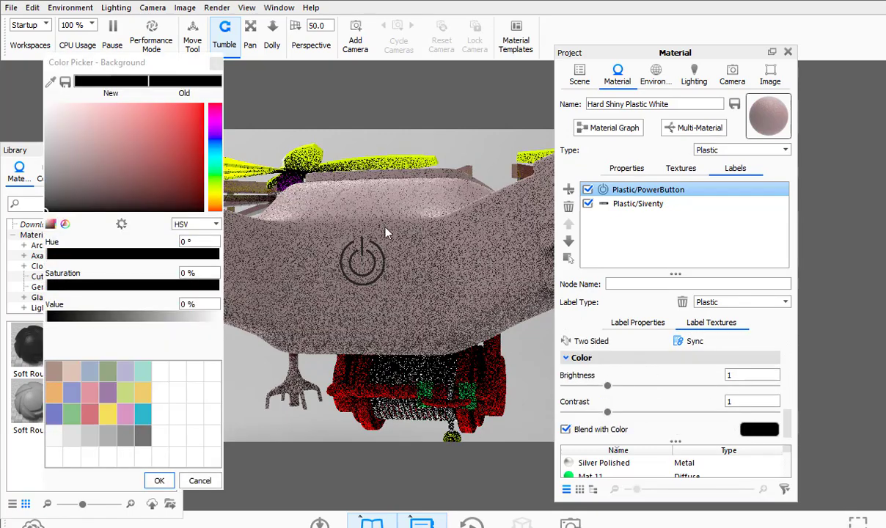
left_click(164, 114)
left_click_drag(173, 119, 189, 142)
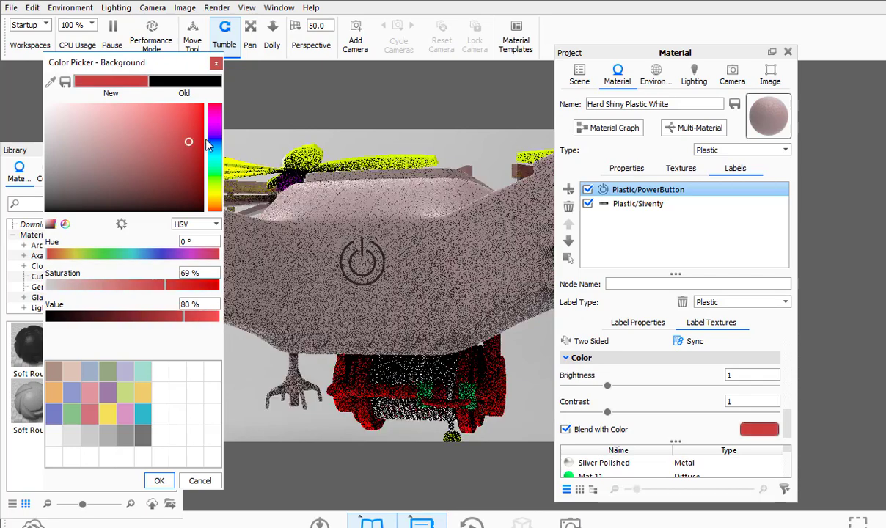
left_click(214, 129)
left_click(163, 143)
left_click(96, 104)
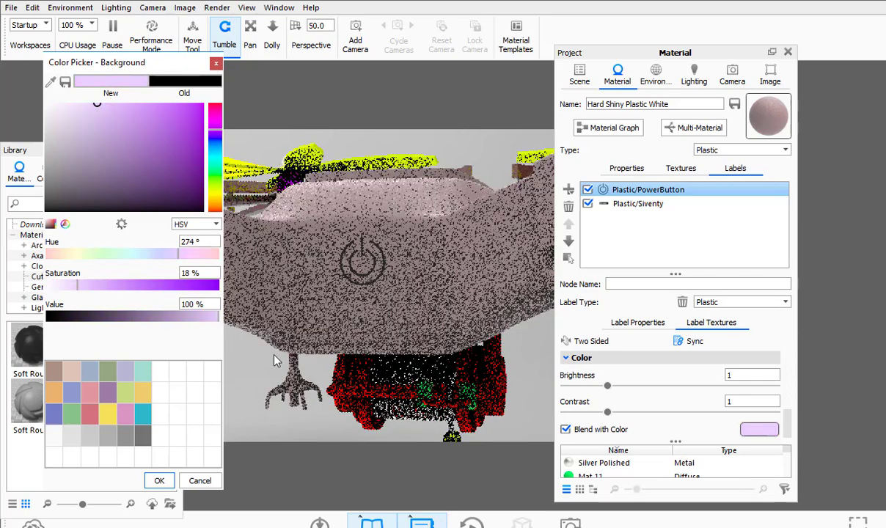
Set the PowerButton label texture's brightness to 2.805 and its contrast to 0.085
left_click_drag(609, 386, 683, 386)
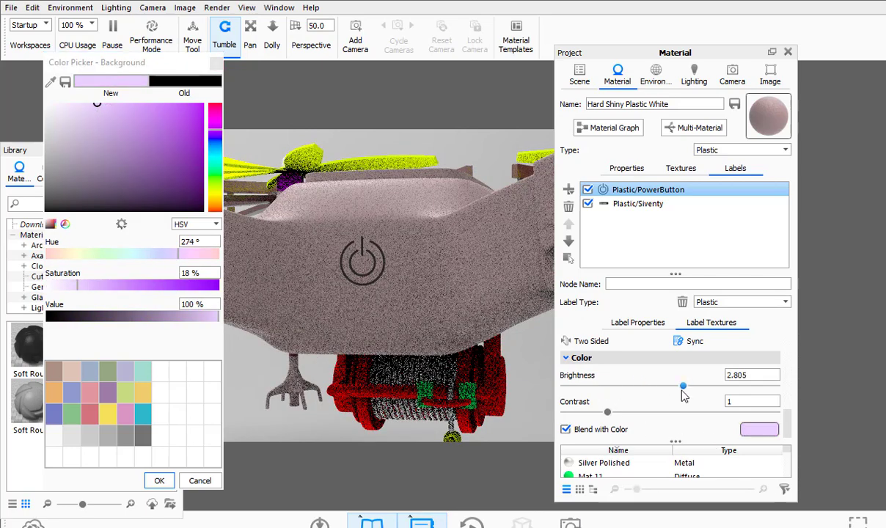
left_click_drag(608, 412, 571, 414)
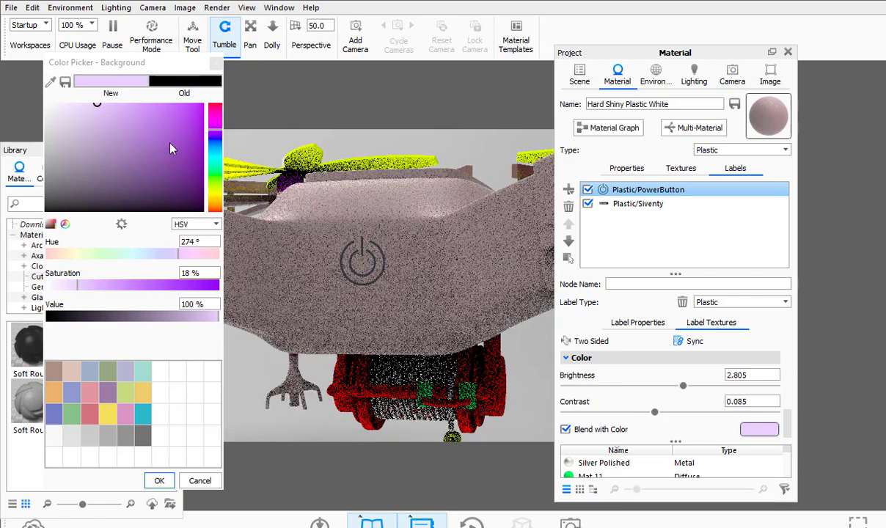
Try a dark blue blend colour on the PowerButton label and turn its Blend with Color option off again
left_click(199, 207)
left_click_drag(213, 174, 213, 137)
left_click_drag(187, 161, 204, 177)
left_click(159, 481)
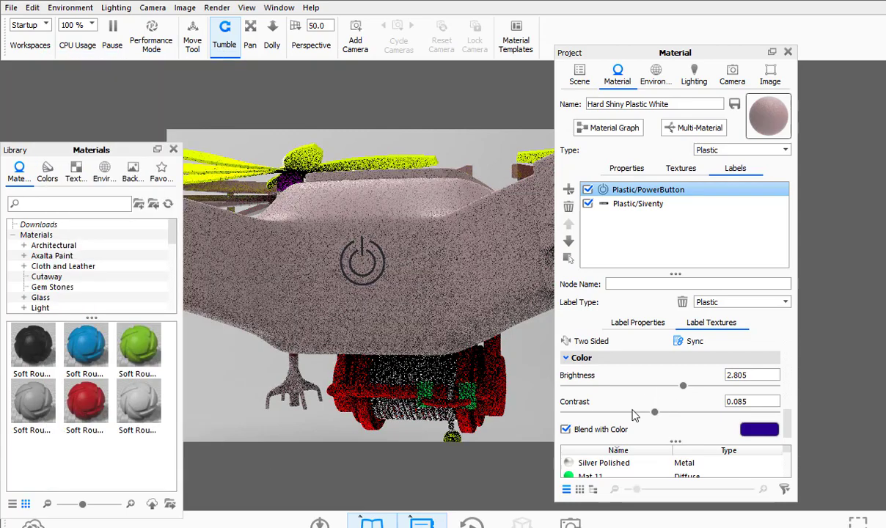
left_click(619, 430)
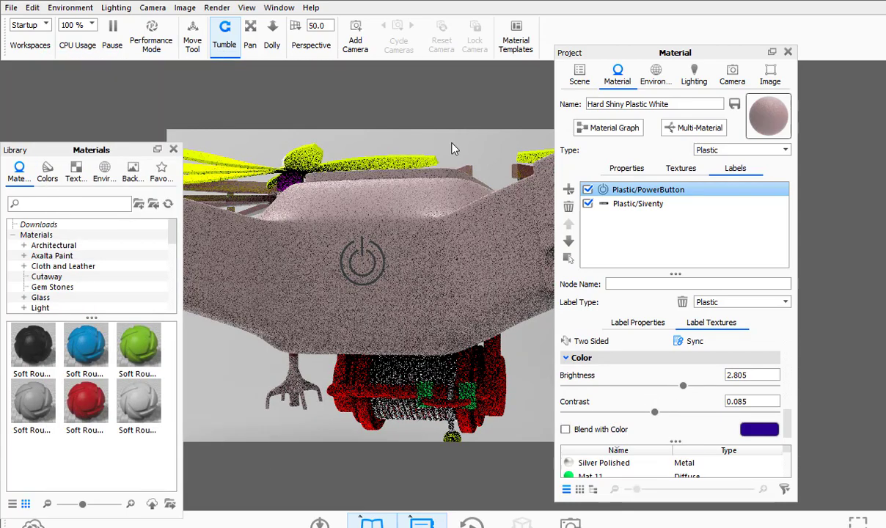
Add BatteryIndicator.png from the textures folder as a new label on the drone body's material
left_click_drag(453, 146, 387, 221)
scroll(391, 226, "up", 3)
scroll(392, 232, "down", 5)
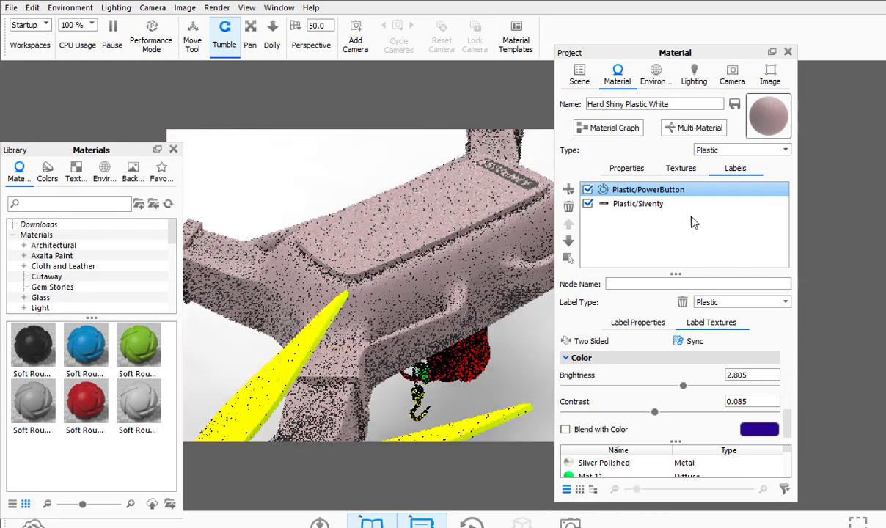
left_click(569, 189)
left_click(602, 190)
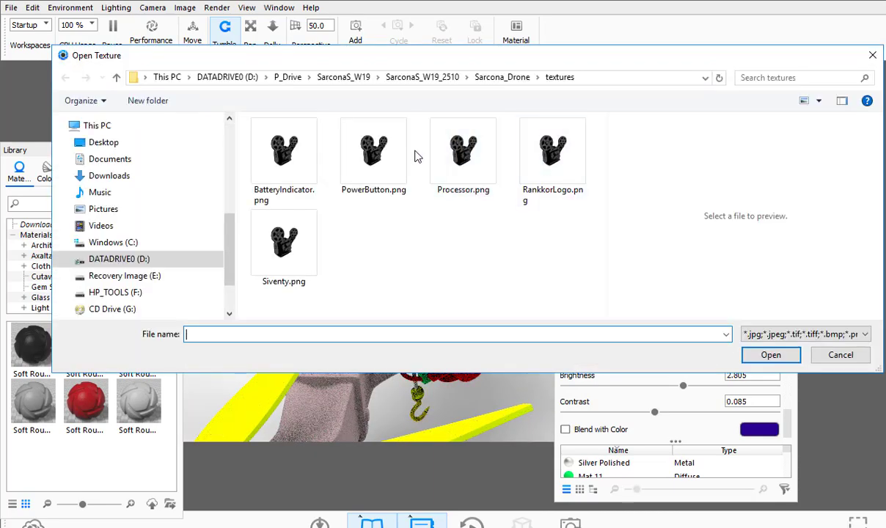
double_click(284, 154)
Place the BatteryIndicator label on the drone body's side wall, just below the raised top panel
scroll(611, 376, "down", 2)
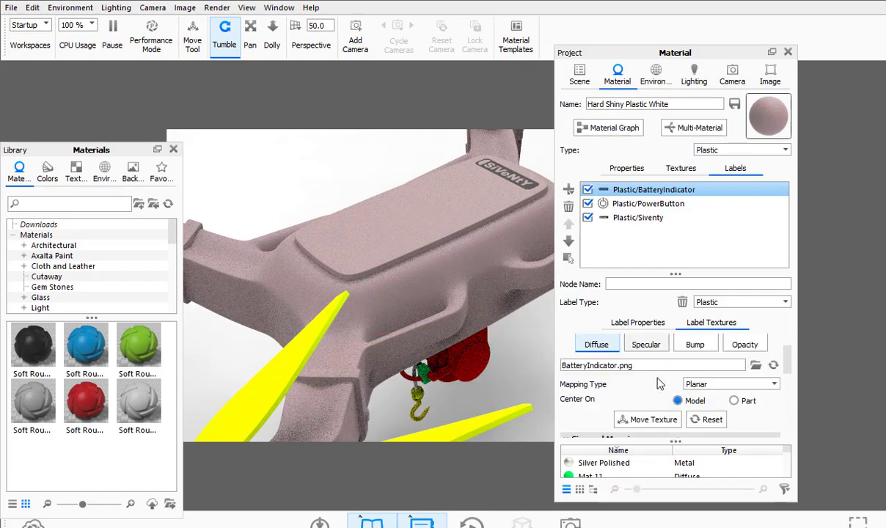
left_click(647, 378)
left_click(341, 232)
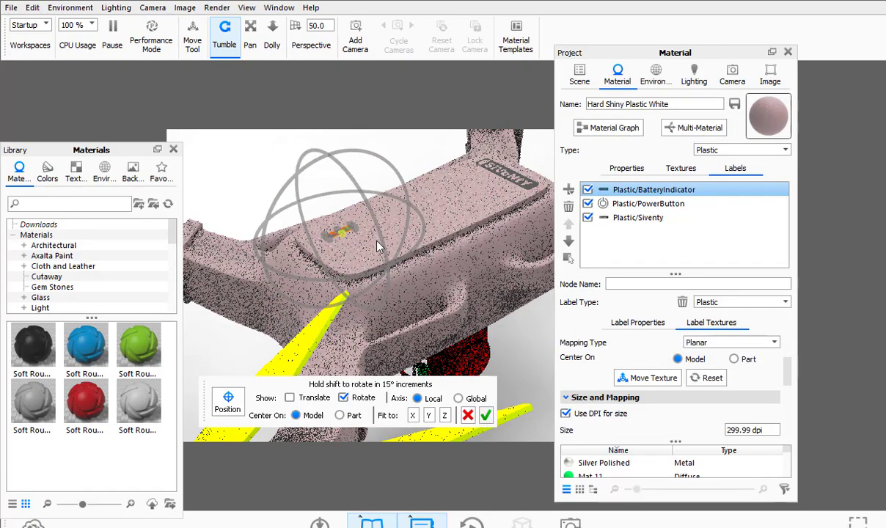
scroll(361, 250, "up", 5)
left_click_drag(333, 234, 477, 299)
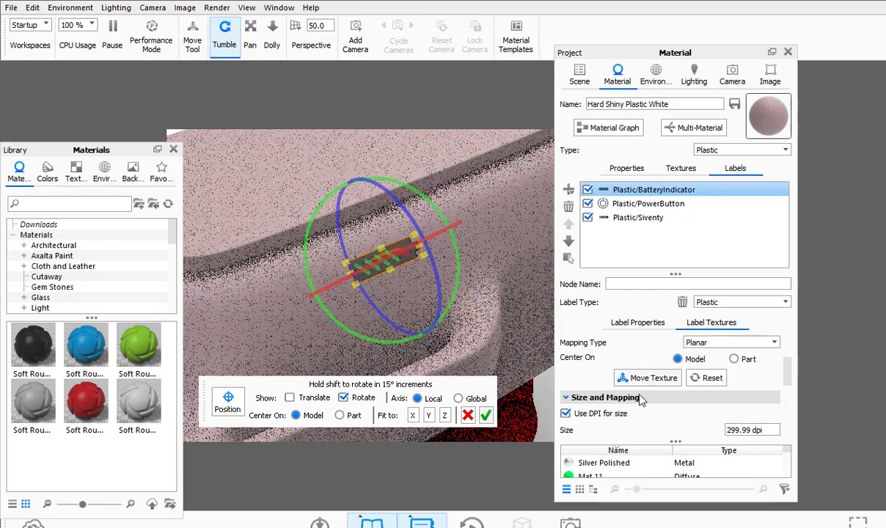
scroll(594, 366, "down", 3)
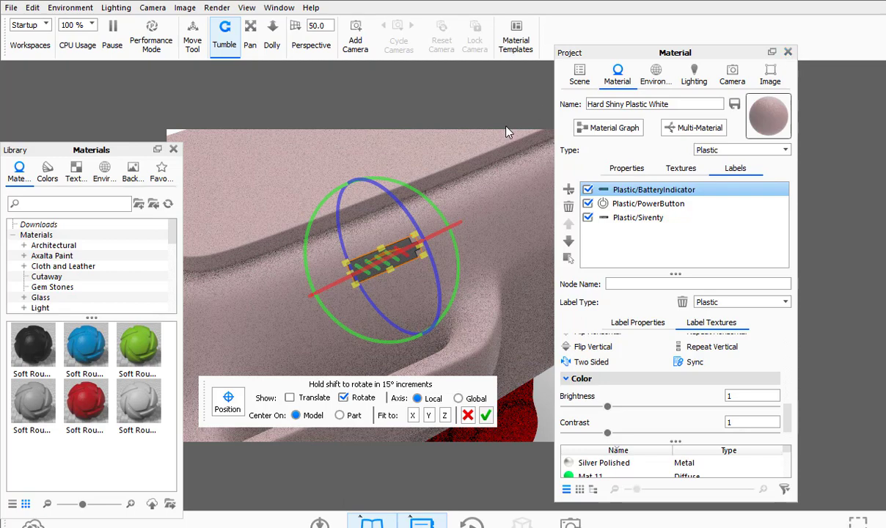
scroll(514, 215, "down", 8)
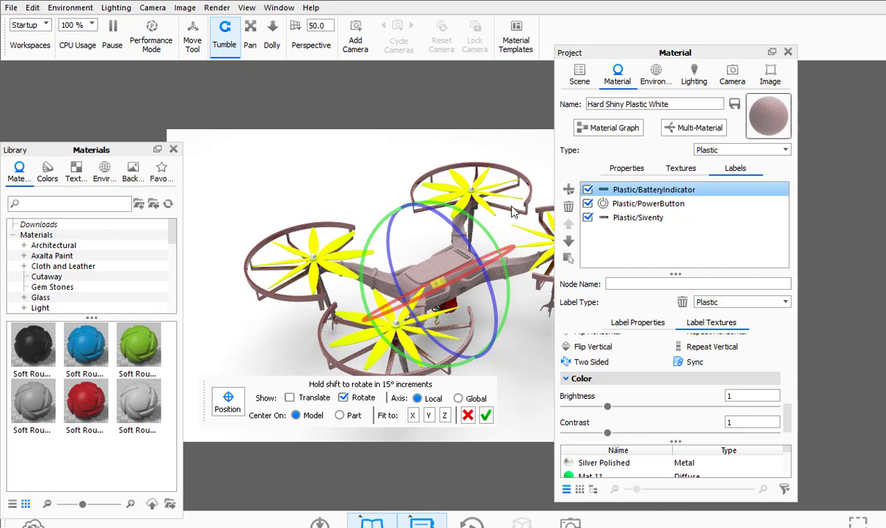
Apply the 2 Panels Straight 4K environment to the scene and replace it with 2 Panels Tilted 4K
left_click(770, 73)
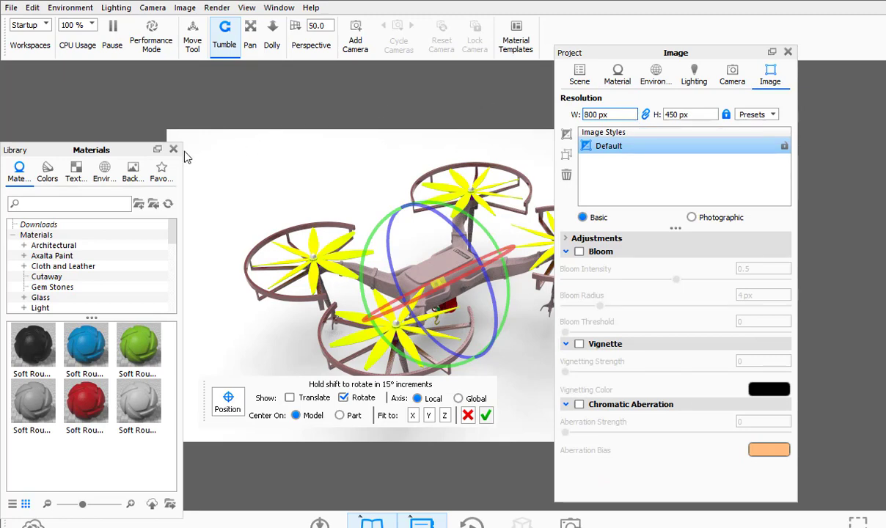
left_click_drag(106, 156, 100, 98)
left_click(98, 114)
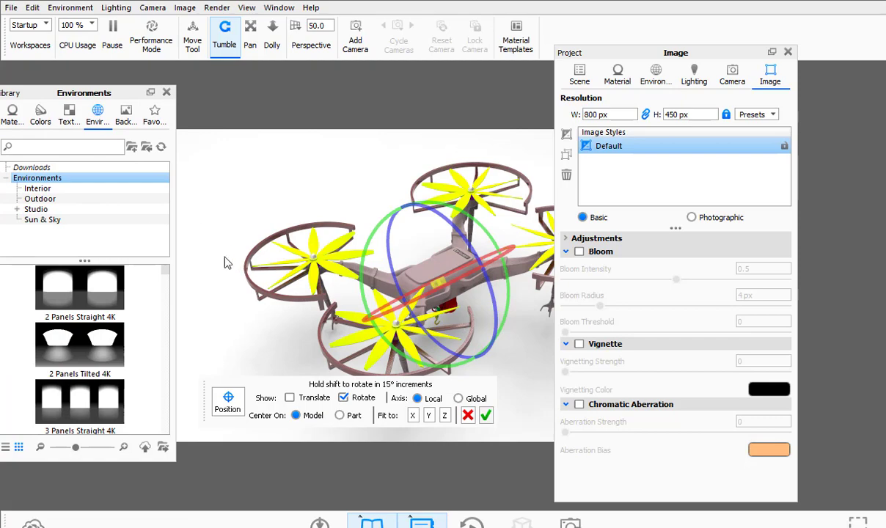
left_click_drag(226, 263, 212, 238)
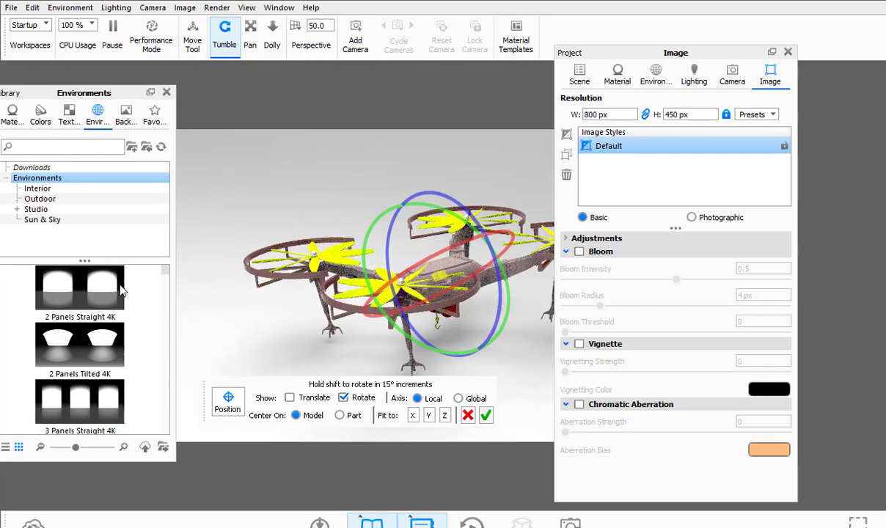
left_click_drag(122, 291, 220, 245)
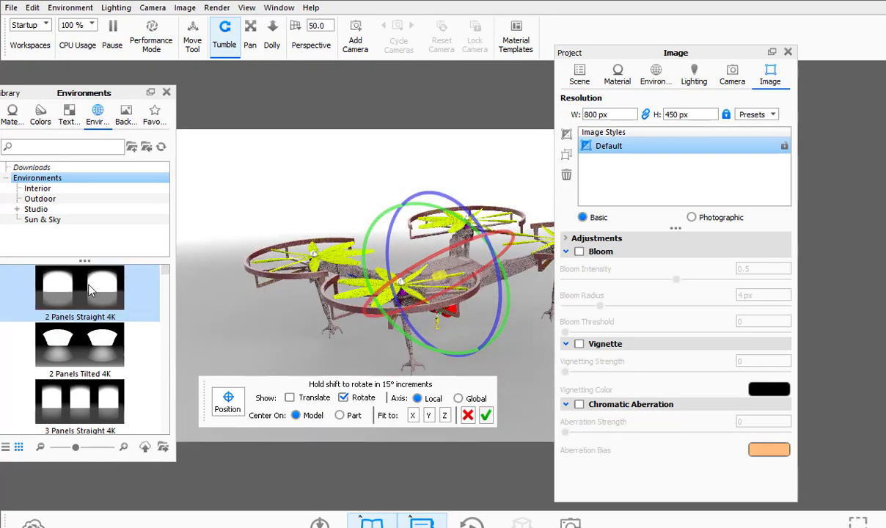
left_click_drag(84, 345, 179, 259)
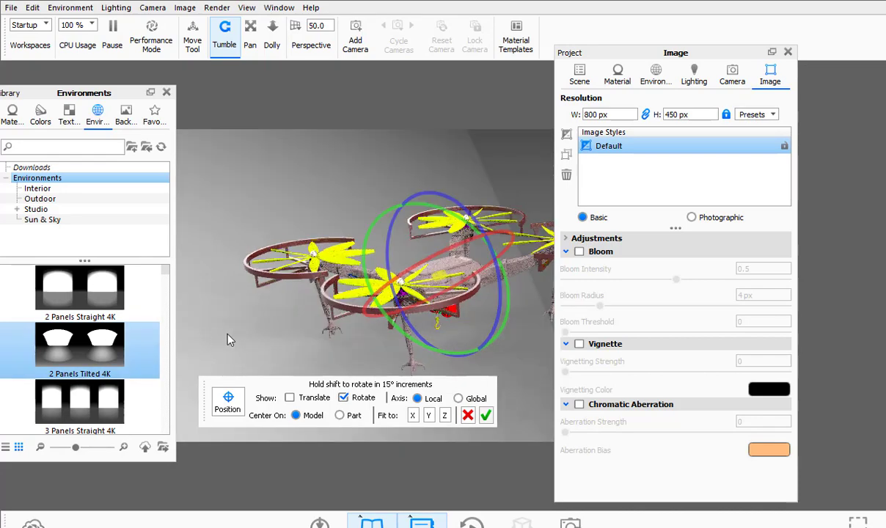
left_click_drag(252, 315, 236, 336)
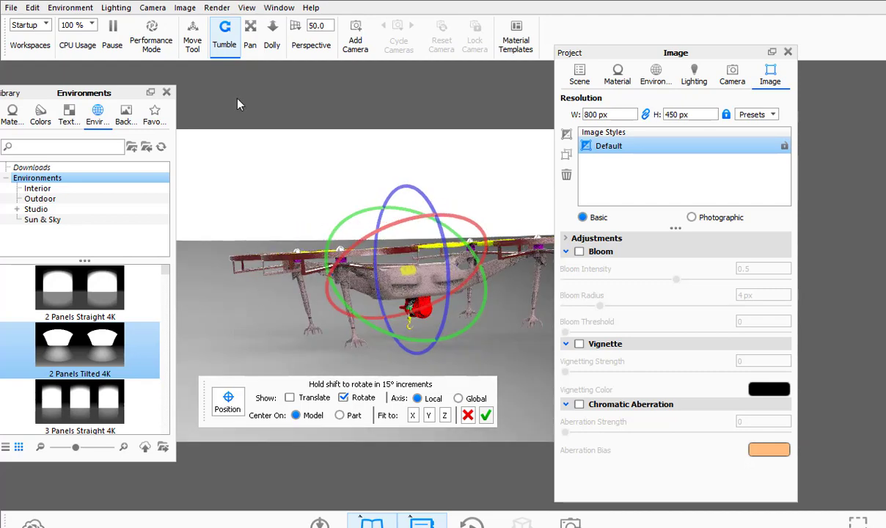
Move the animation timeline to frame 10, close the animation windows and accept the BatteryIndicator label's placement
key("n")
left_click(185, 95)
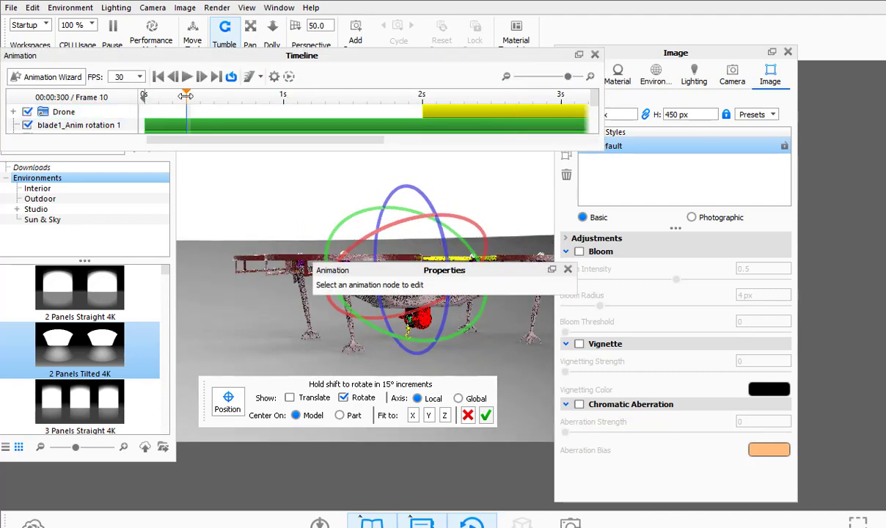
left_click(595, 54)
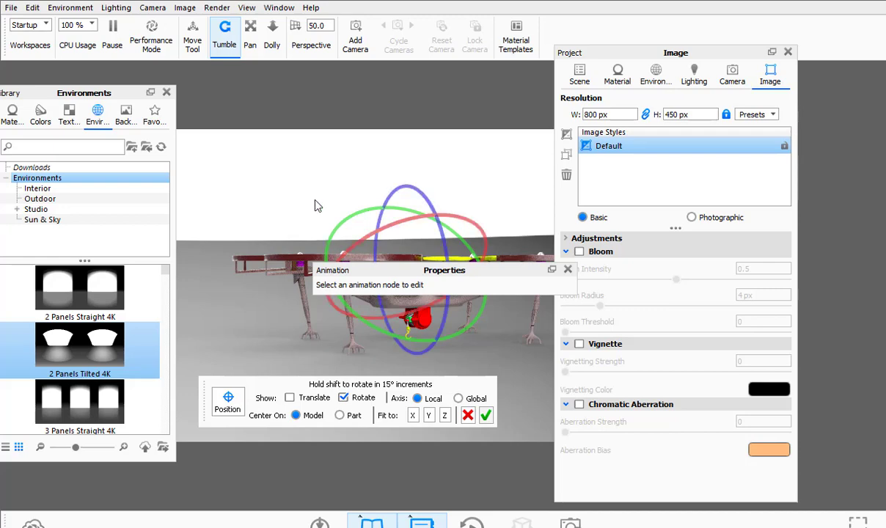
left_click(568, 269)
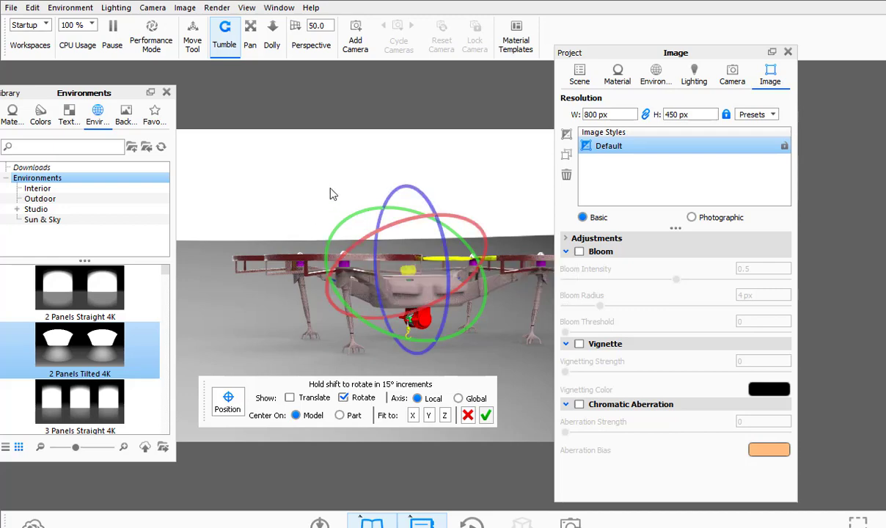
left_click(484, 415)
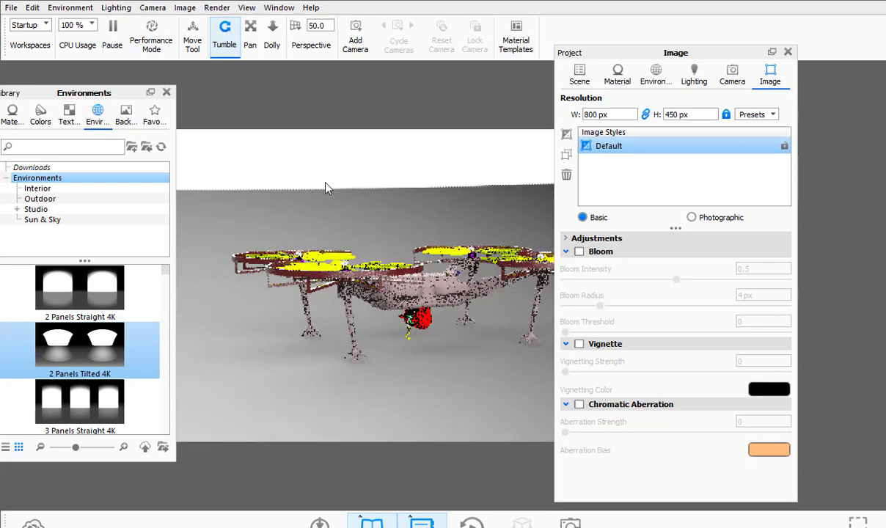
Try the 3 Panels Straight 4K environment on the scene and put 2 Panels Tilted 4K back
left_click_drag(80, 402, 237, 358)
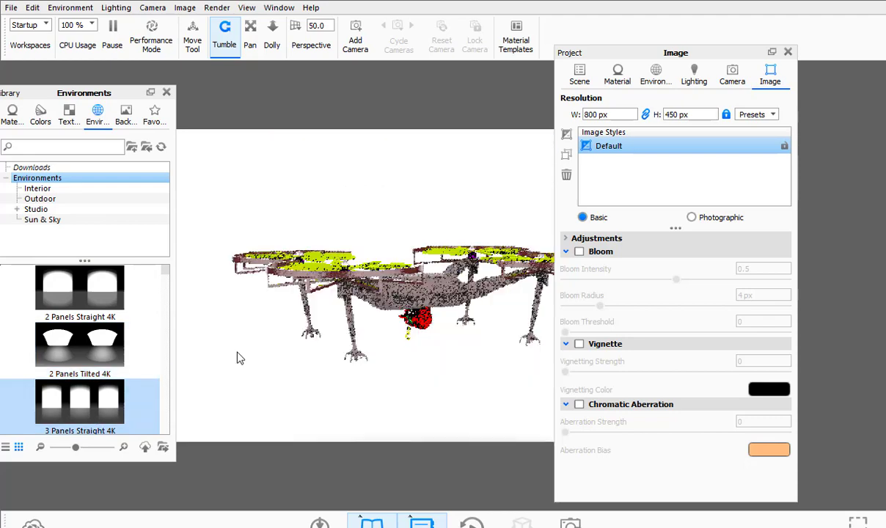
left_click_drag(80, 345, 194, 360)
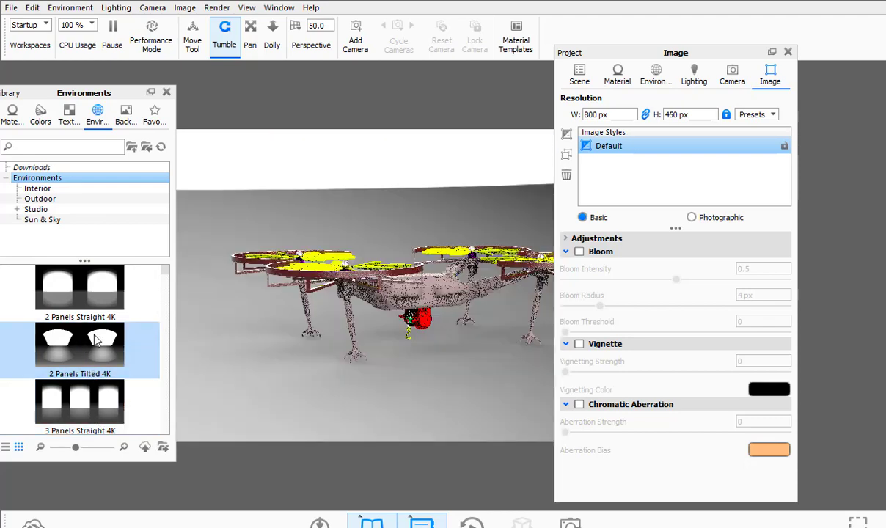
left_click_drag(271, 363, 301, 358)
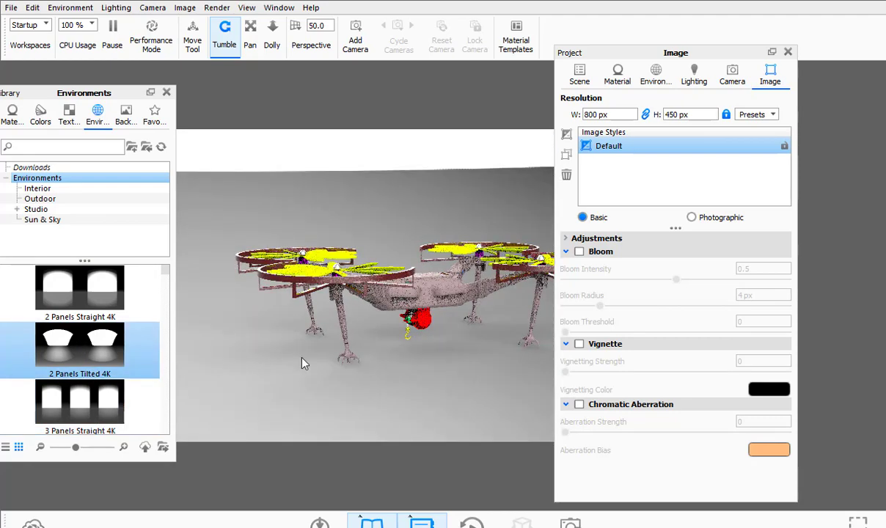
Switch the environment background to a solid colour and try a dark grey with 0% saturation and 21% value
left_click(733, 74)
scroll(622, 317, "down", 6)
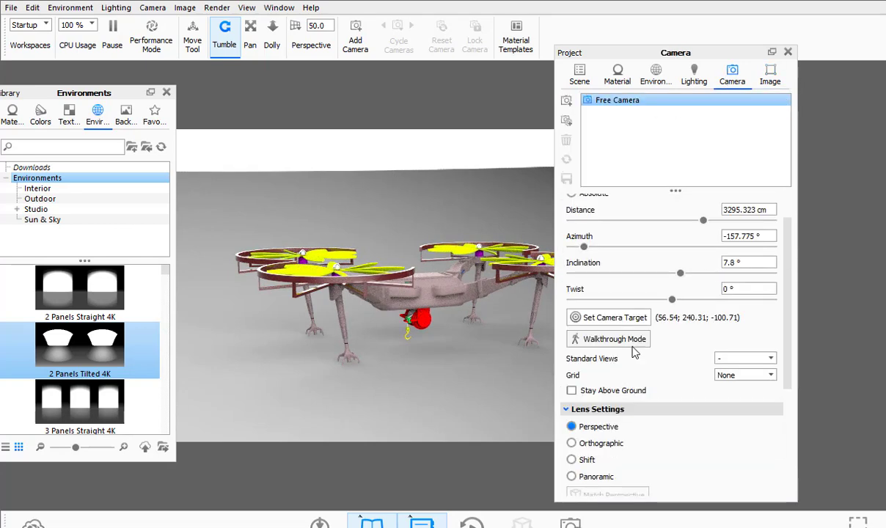
left_click(653, 73)
scroll(612, 318, "down", 3)
scroll(611, 345, "down", 2)
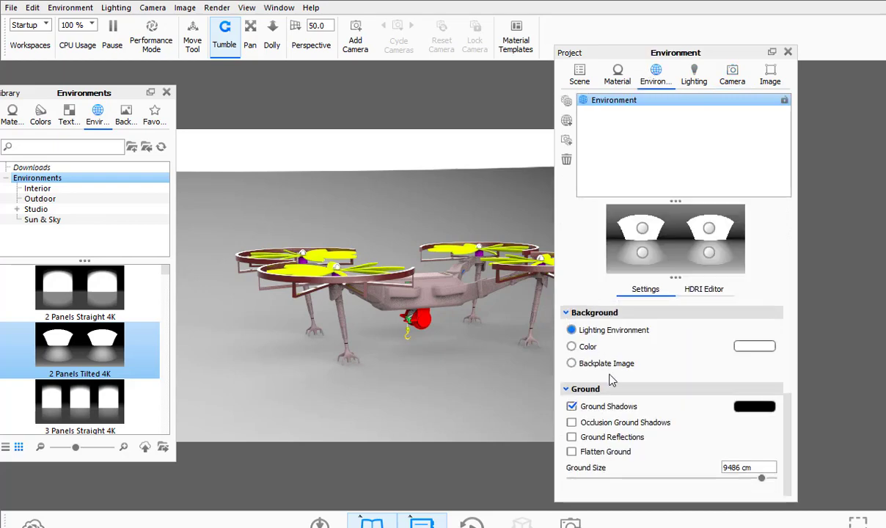
left_click(584, 350)
left_click(762, 347)
left_click_drag(73, 156, 56, 210)
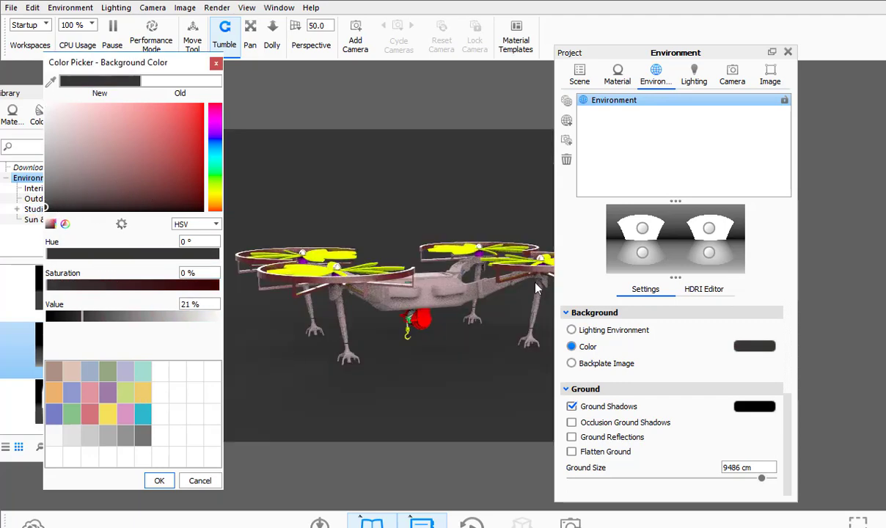
Set the background colour to grey-blue (hue 237°, saturation 12%, value 49%) and turn off Ground Shadows
left_click(56, 416)
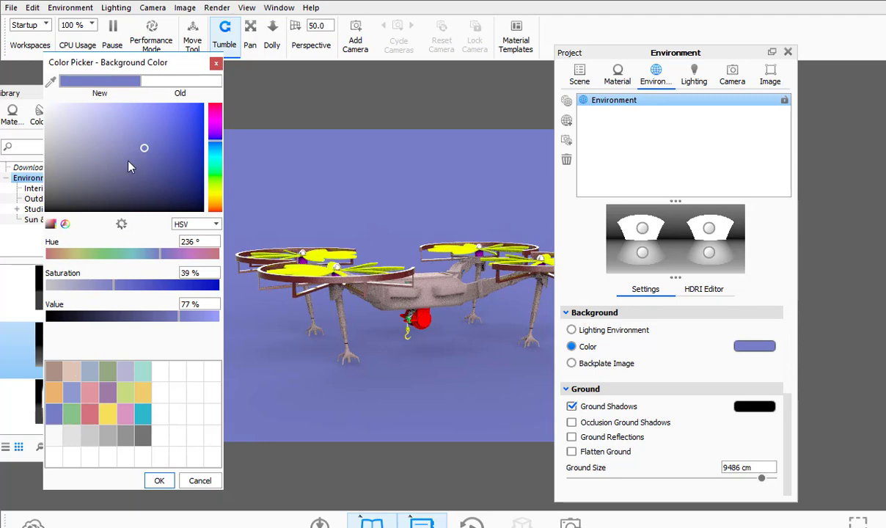
mouse_move(129, 167)
left_mouse_down()
mouse_move(96, 171)
mouse_move(81, 191)
left_mouse_up()
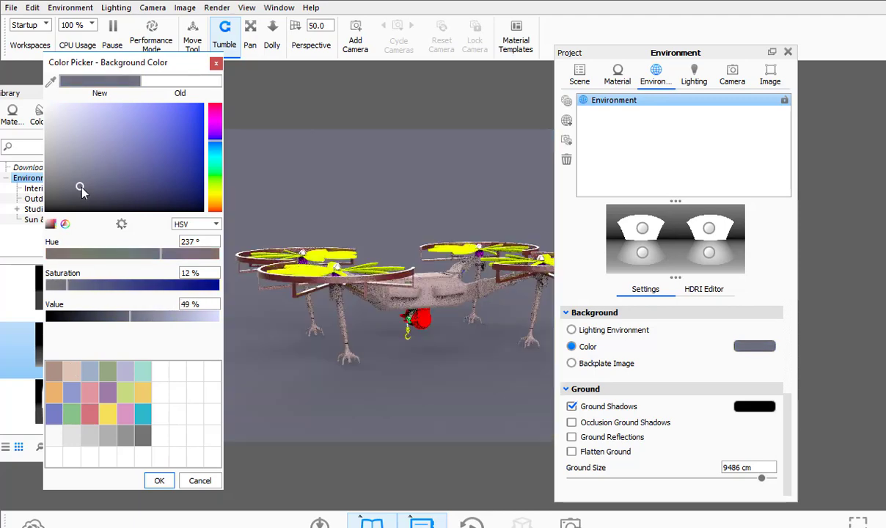
left_click(159, 480)
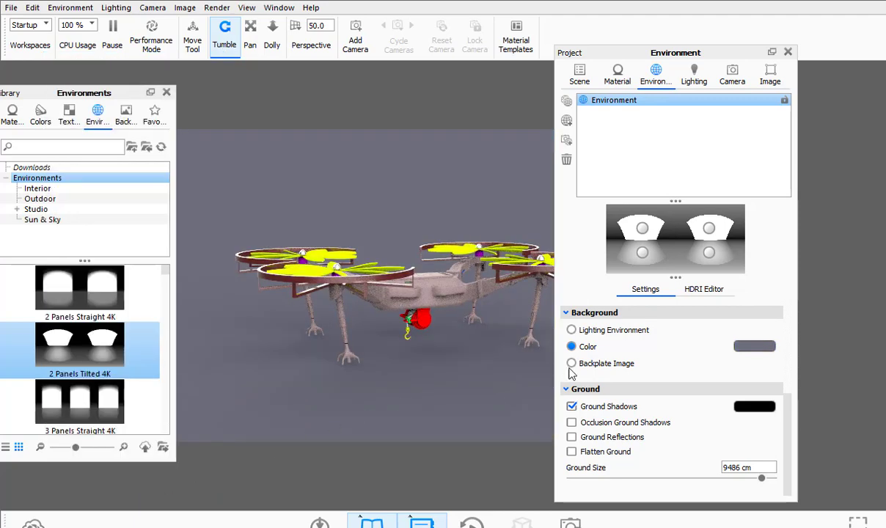
left_click(592, 411)
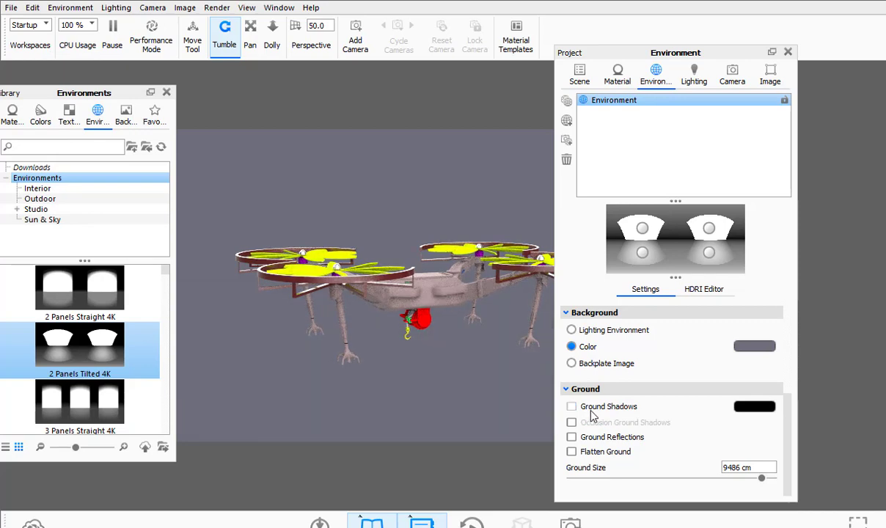
Turn Ground Shadows back on, try Occlusion Ground Shadows and Ground Reflections, and leave those two off
left_click(594, 416)
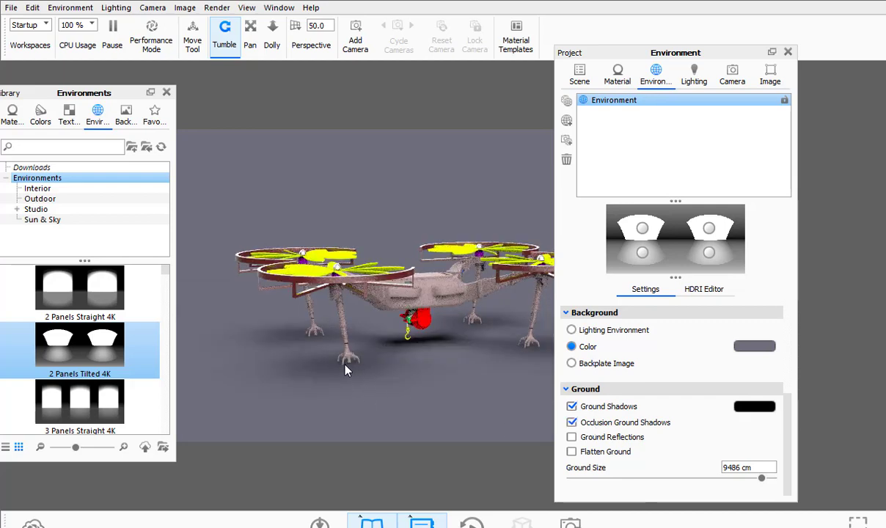
left_click(636, 427)
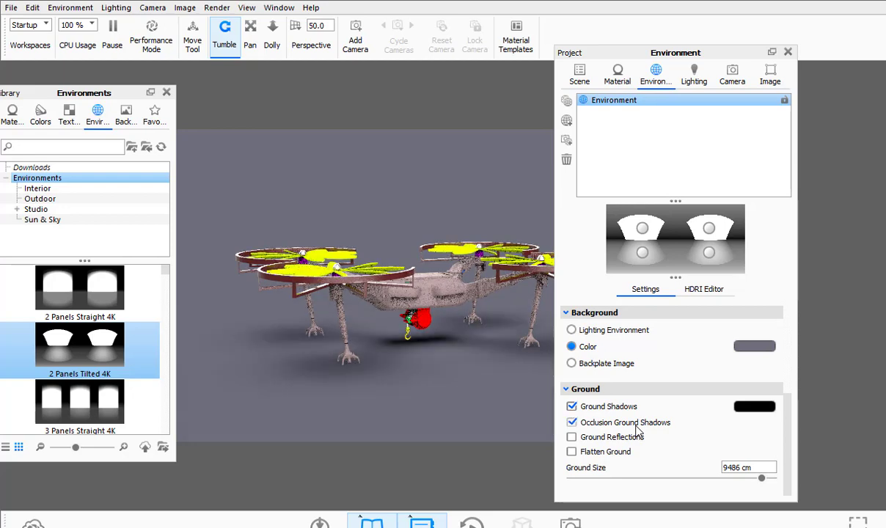
left_click(636, 427)
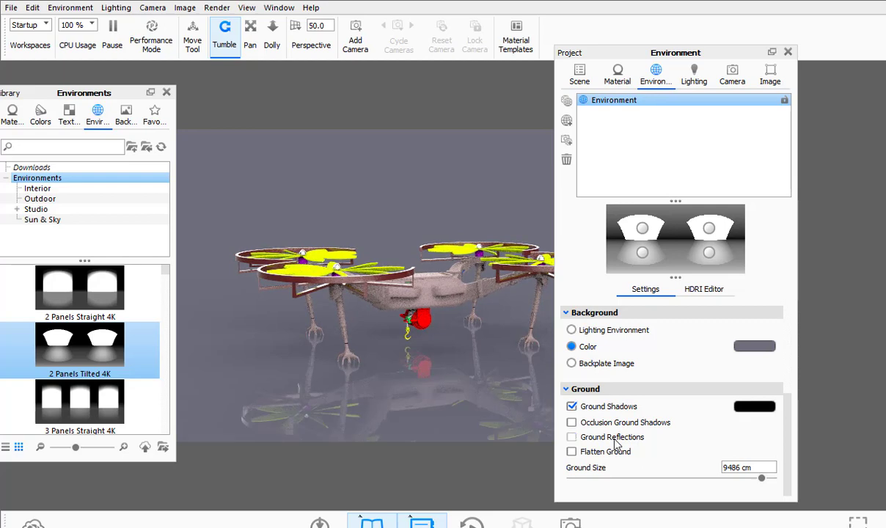
left_click(615, 441)
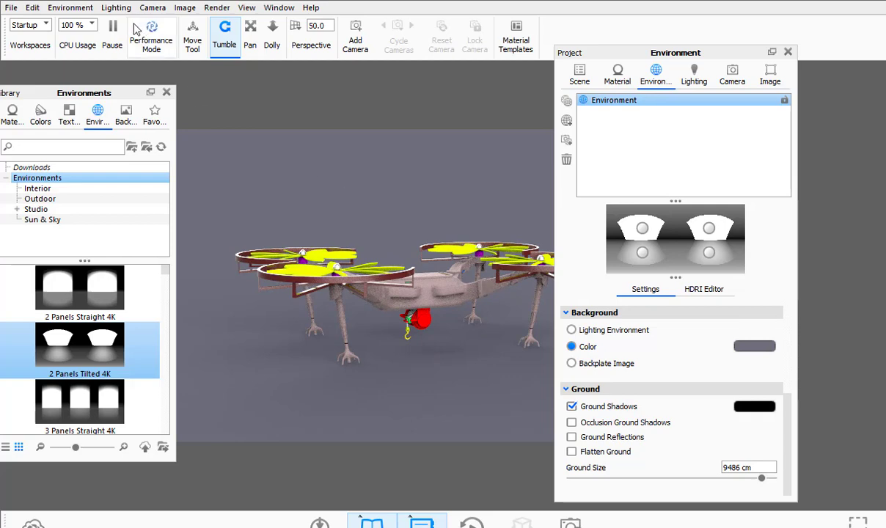
Add a ground plane to the scene and show the project's scene item list
left_click(36, 8)
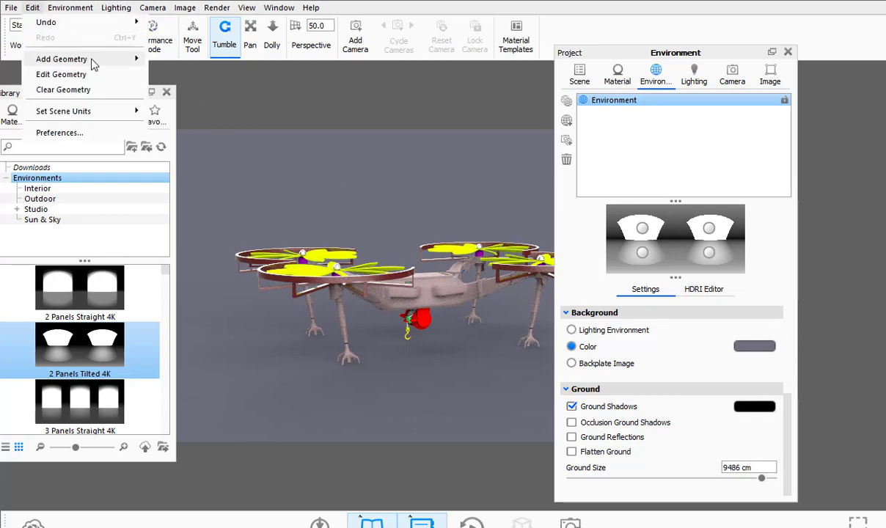
mouse_move(91, 59)
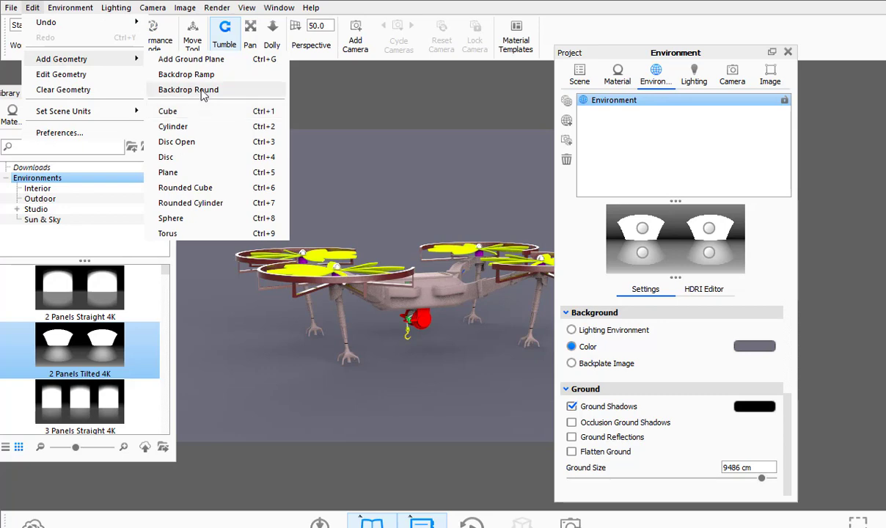
left_click(197, 59)
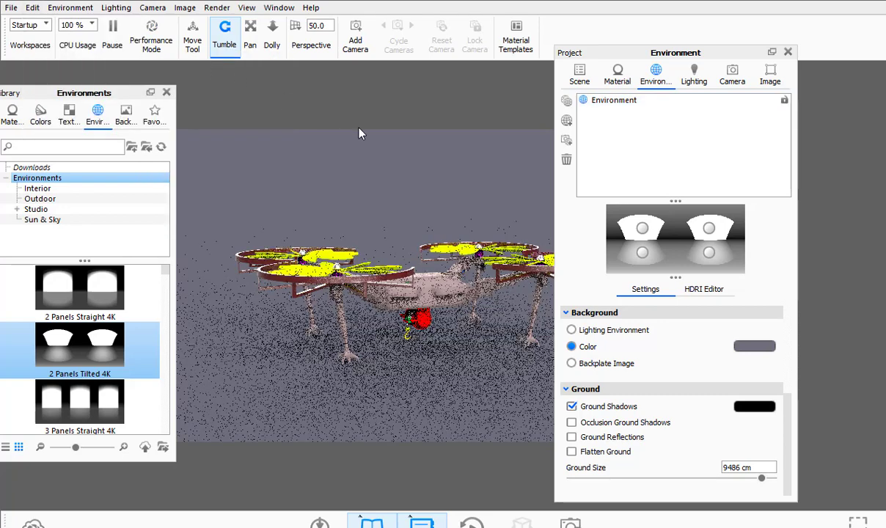
left_click(579, 71)
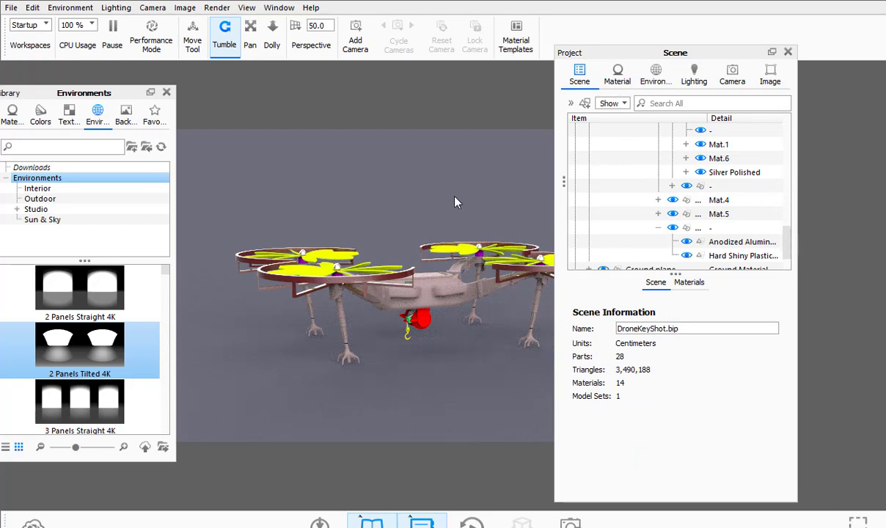
left_click_drag(67, 91, 101, 89)
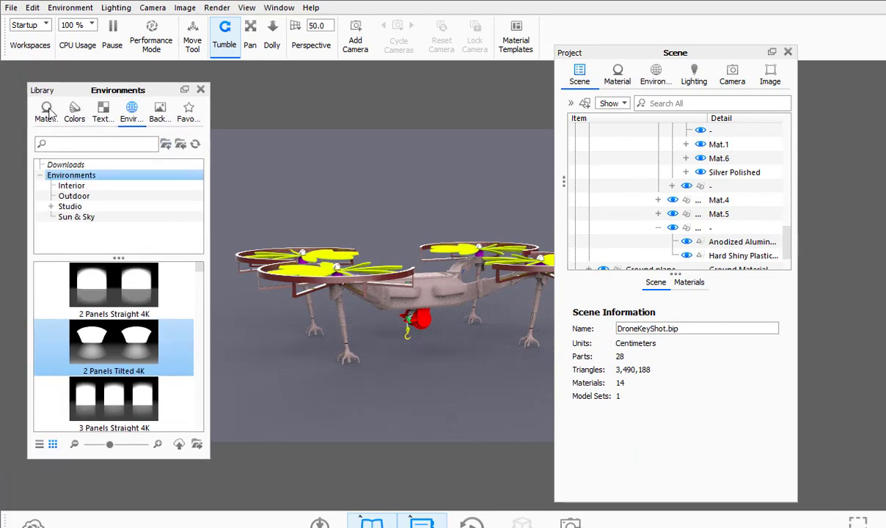
left_click(46, 110)
left_click(102, 110)
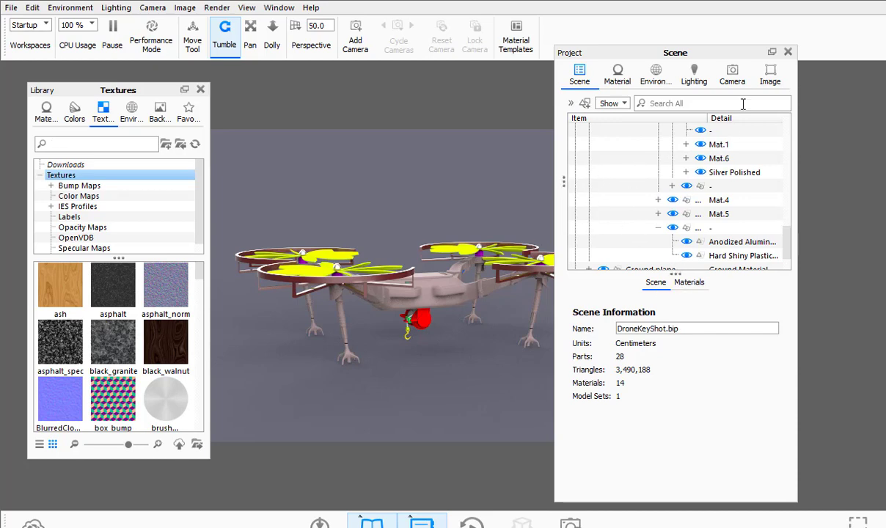
left_click(788, 52)
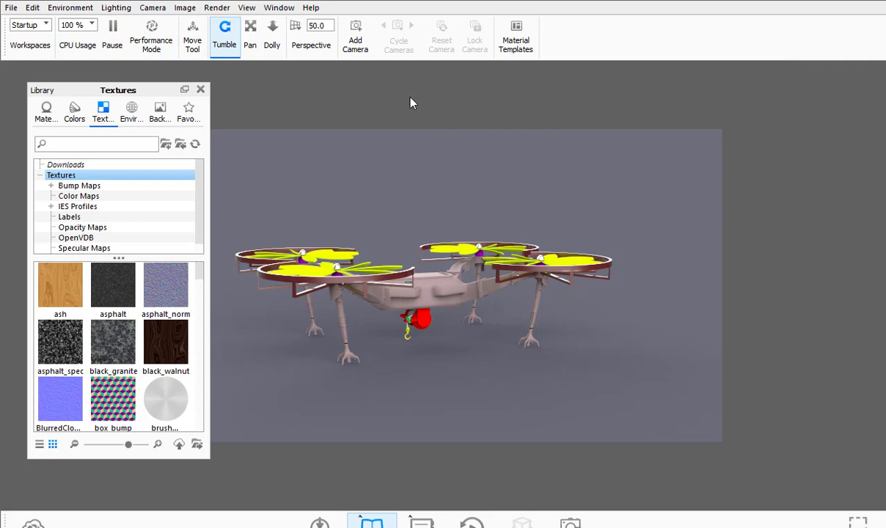
key("space")
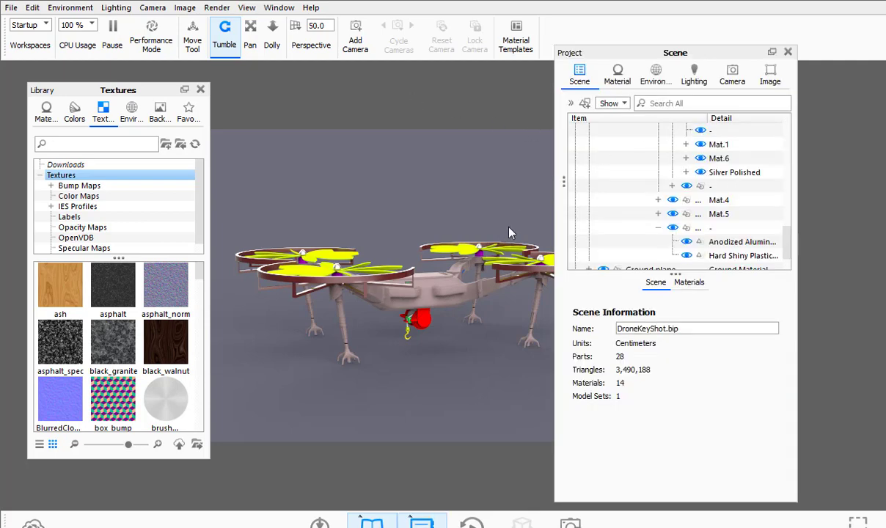
left_click(788, 52)
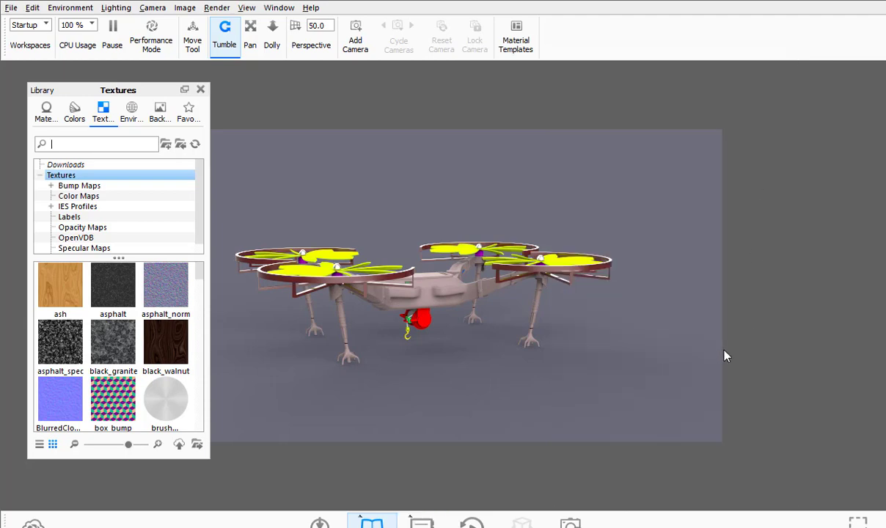
key("alt+Tab")
left_click(232, 309)
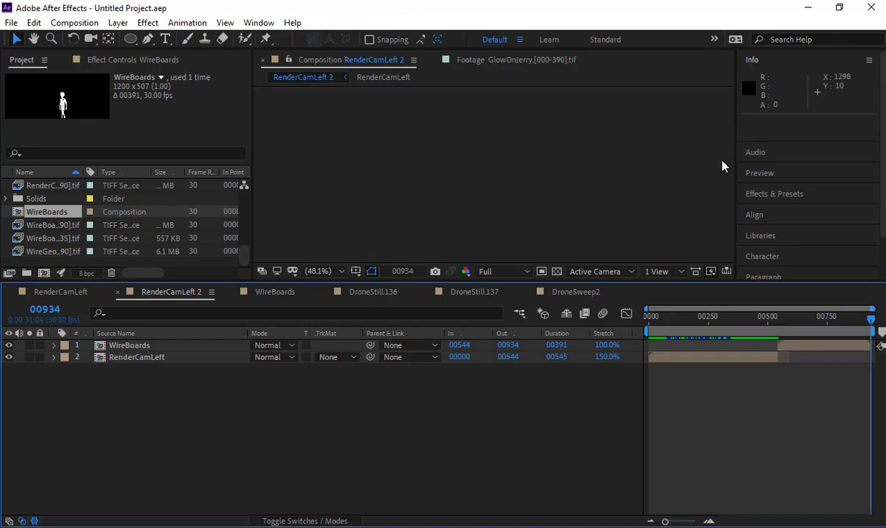
key("alt+Tab")
key("space")
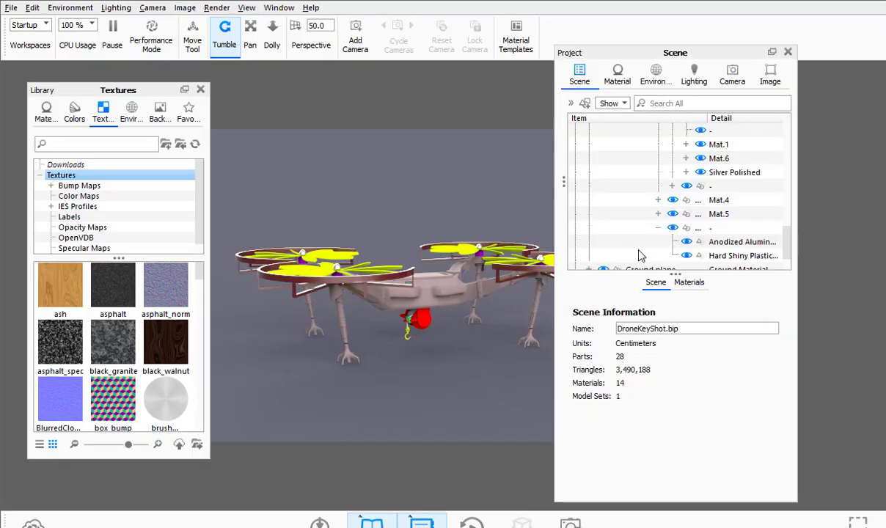
Bring up the project's lighting settings and turn on Performance Mode for the real-time view
left_click(653, 73)
left_click(694, 73)
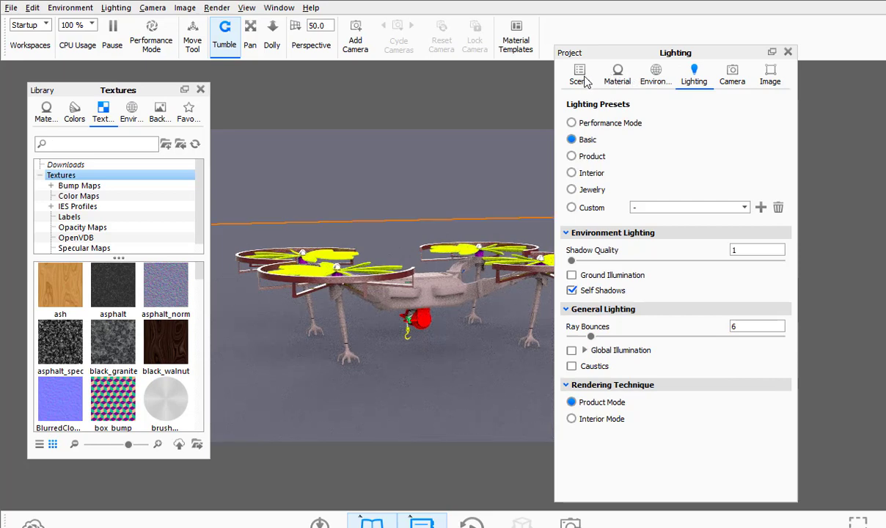
left_click(152, 7)
mouse_move(121, 9)
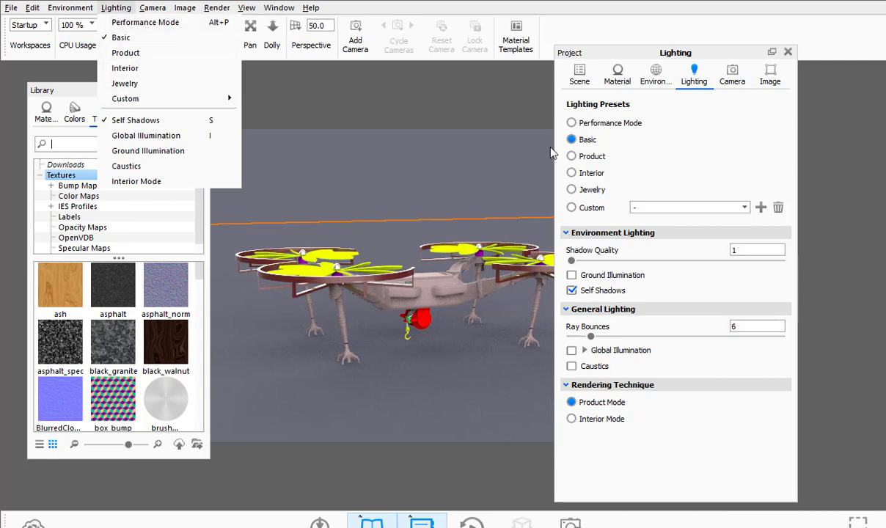
left_click(206, 22)
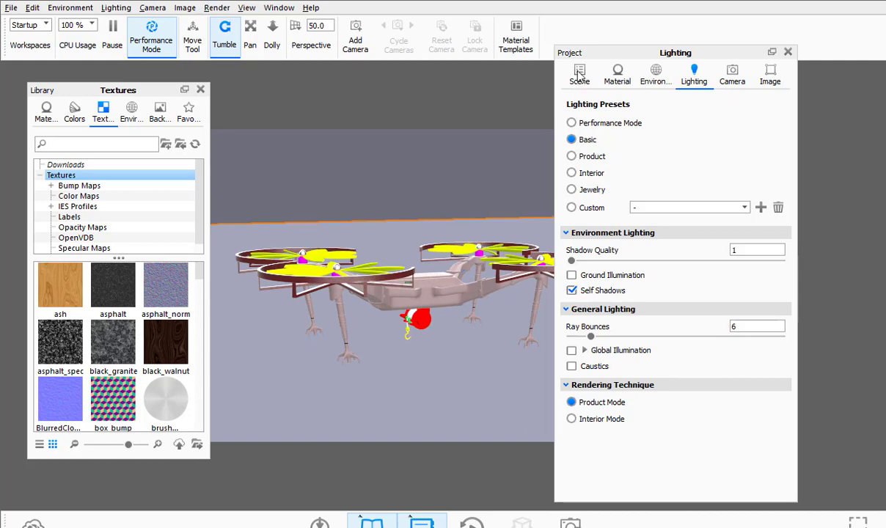
Close the library window and save the drone scene
left_click(200, 89)
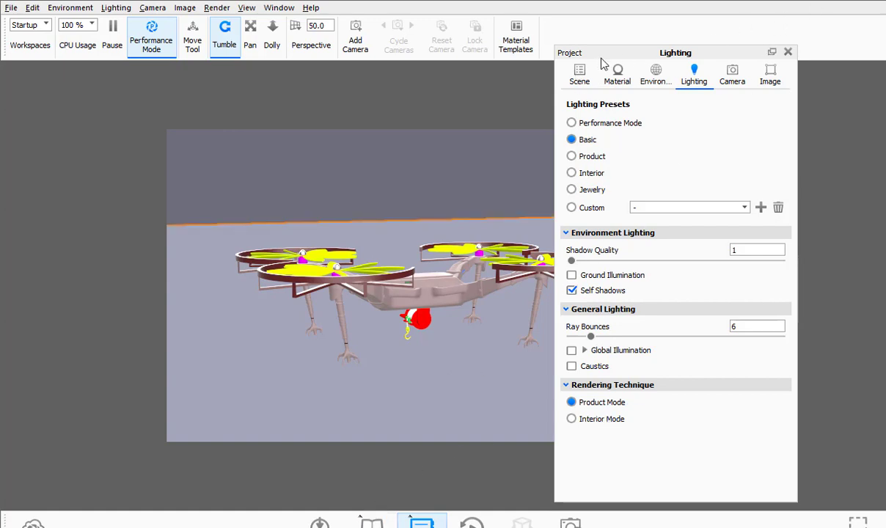
key("ctrl+s")
left_click(552, 298)
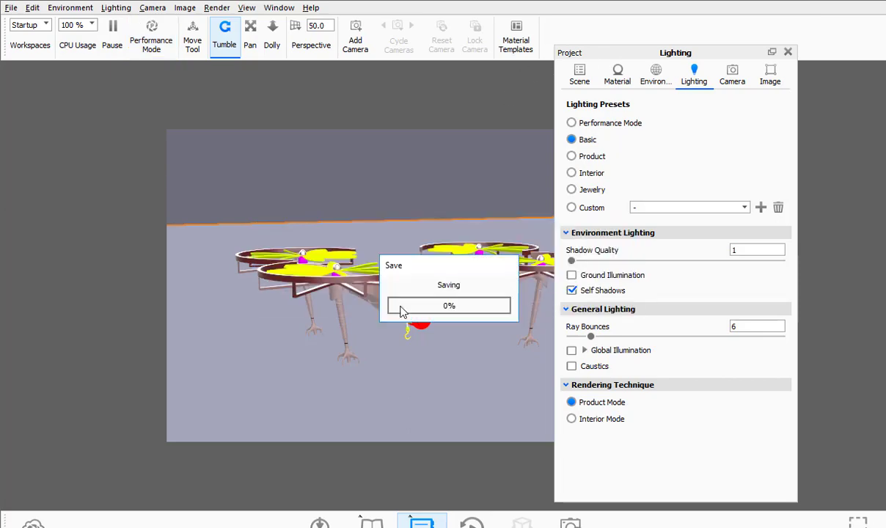
Launch KeyShot 8 again and dismiss its crash report without sending it
left_click(433, 291)
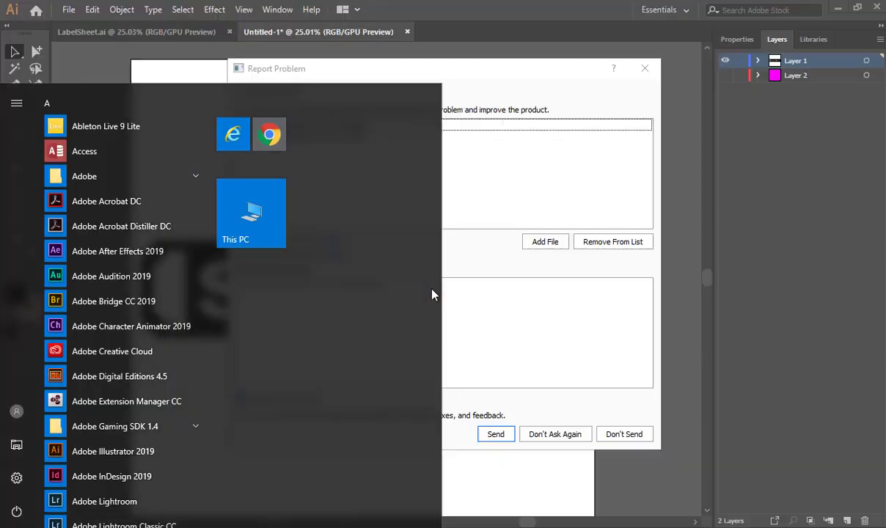
type("keyshot")
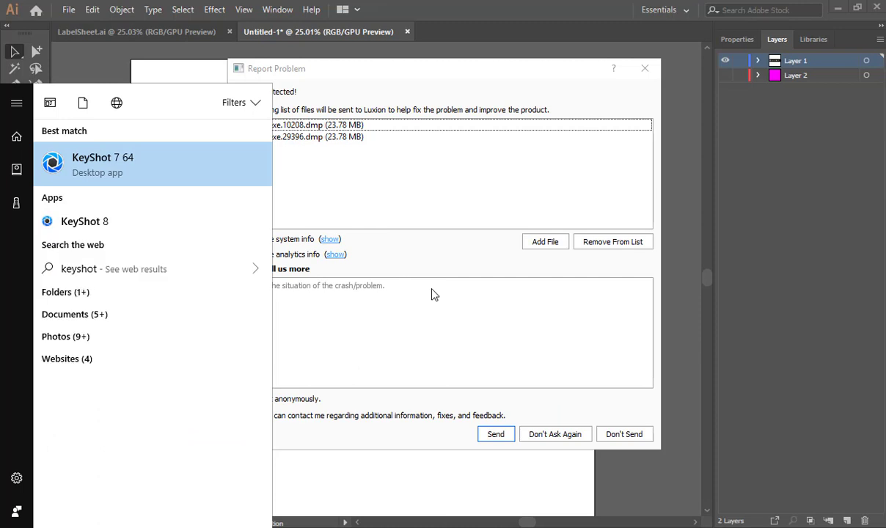
key("Down")
key("Return")
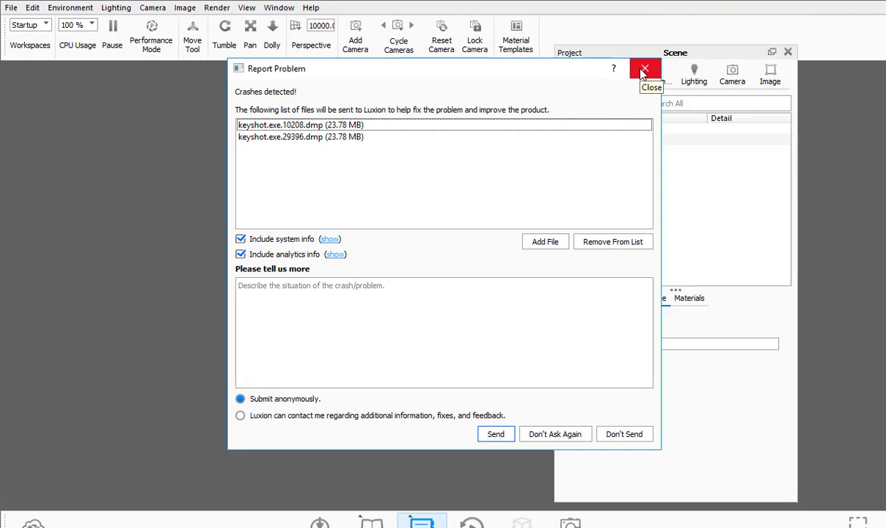
left_click(644, 70)
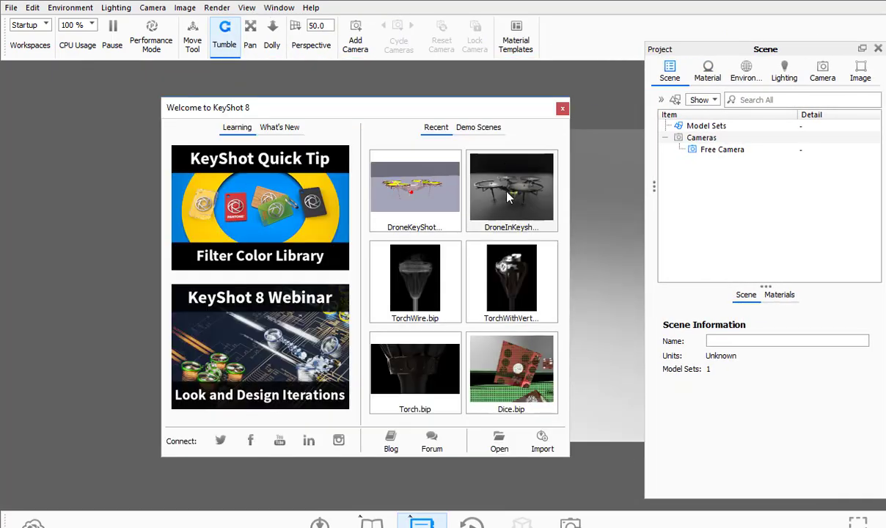
Open the recent scene DroneInKeyshot_MaterialsUpdated.bip and bring up the ground plane's Soft Rough Black material for editing
left_click(503, 195)
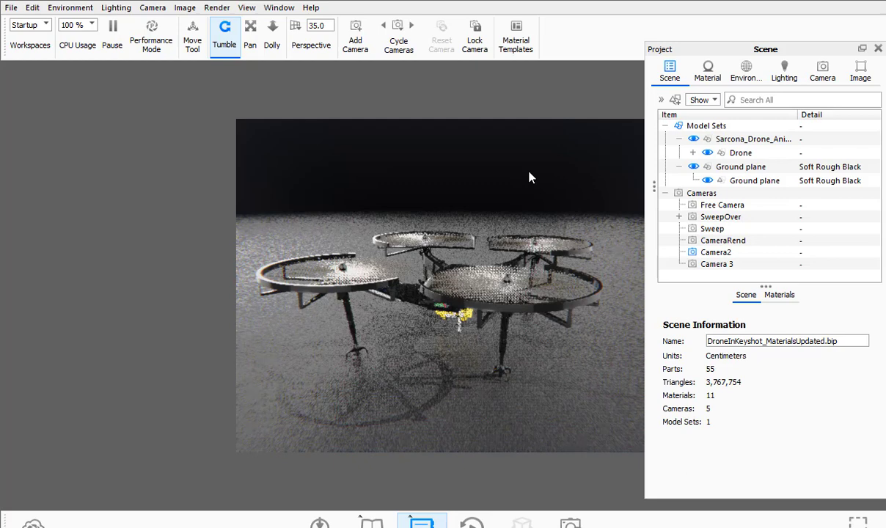
double_click(431, 394)
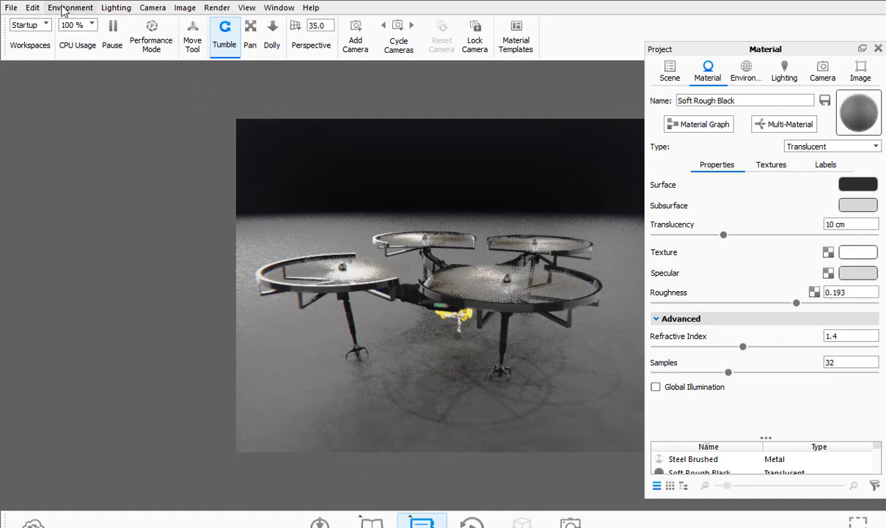
left_click(33, 8)
mouse_move(112, 59)
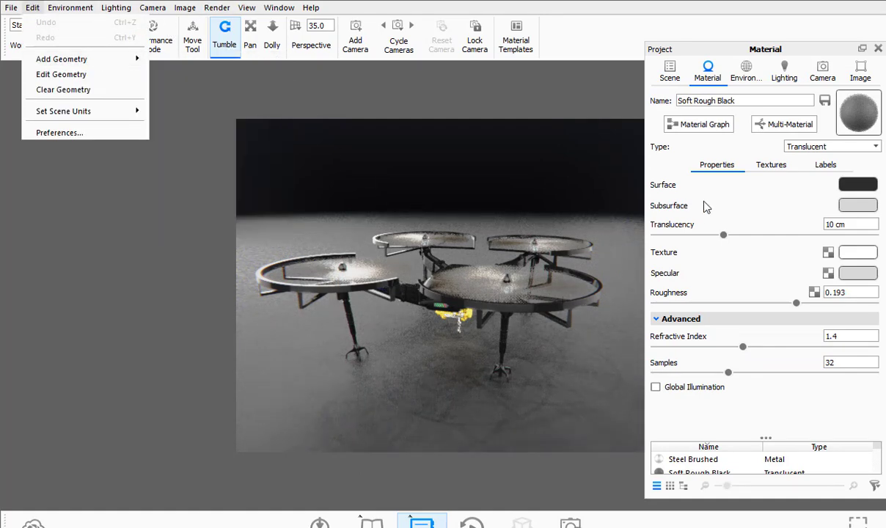
left_click(606, 339)
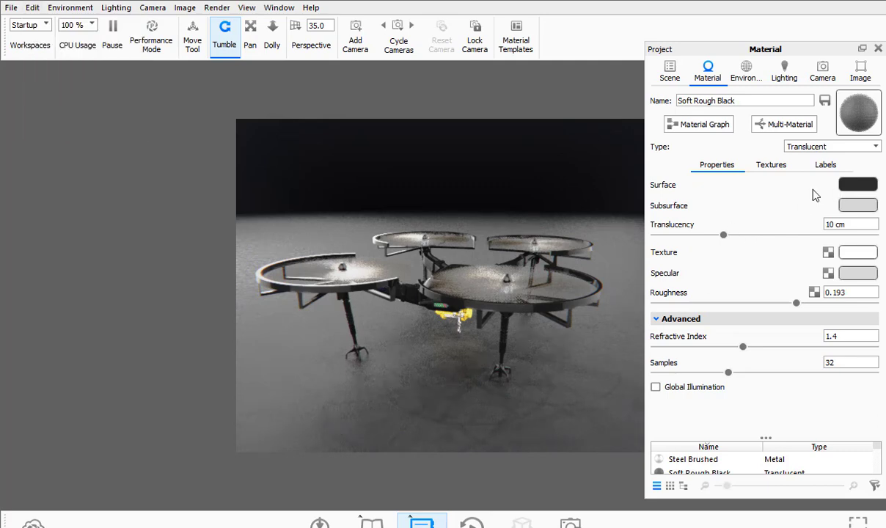
Try the Diffuse type on the ground plane's material, and set its type to Metal instead
left_click(828, 149)
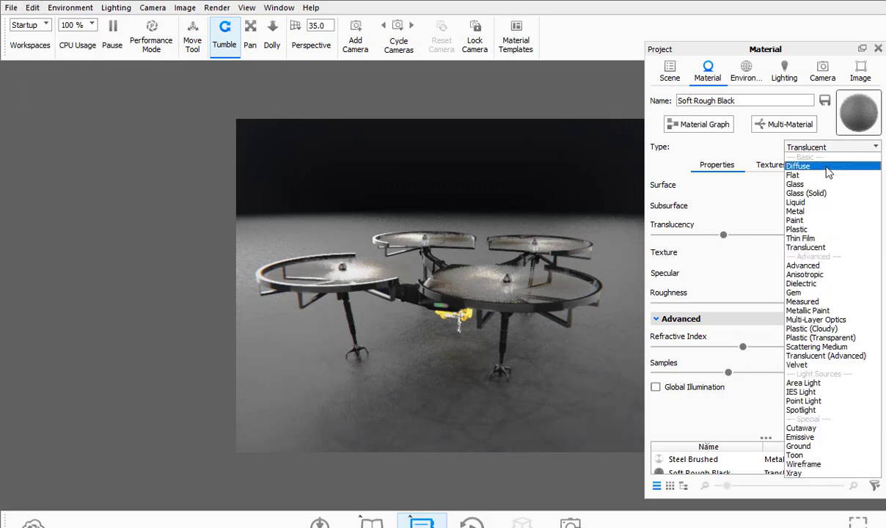
left_click(826, 168)
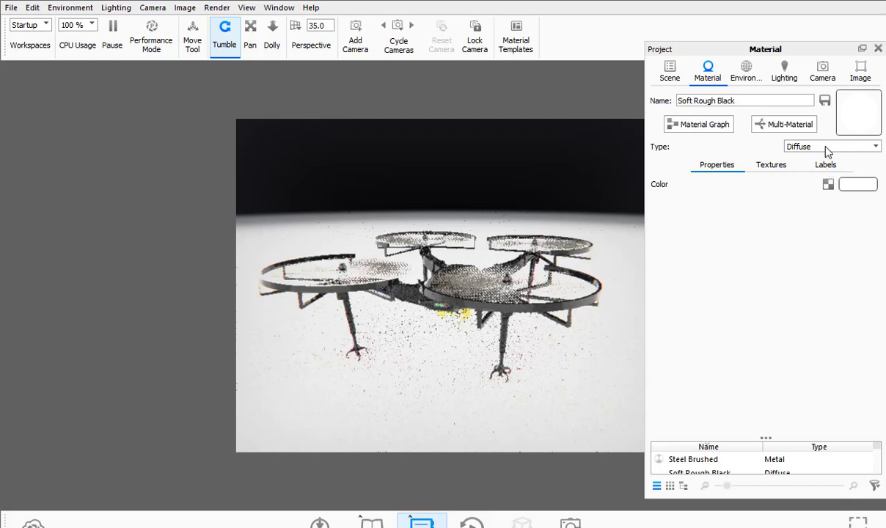
left_click(828, 147)
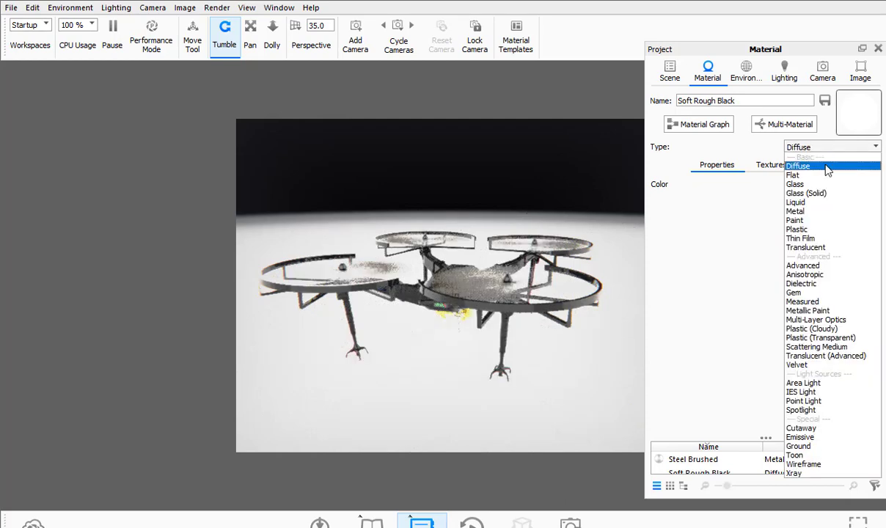
left_click(822, 211)
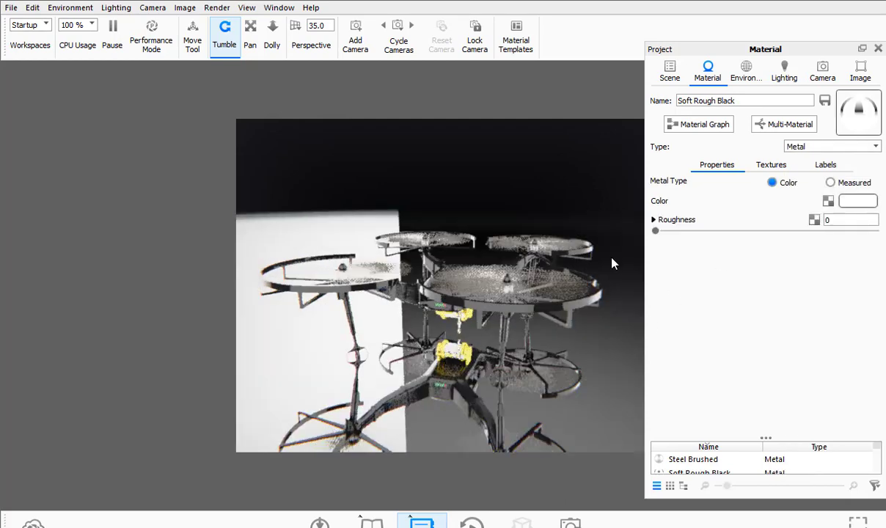
Set the ground plane metal's roughness to 0.209 and its colour to near-black (hue 0°, saturation 0%, value 8%)
left_click_drag(656, 232, 807, 232)
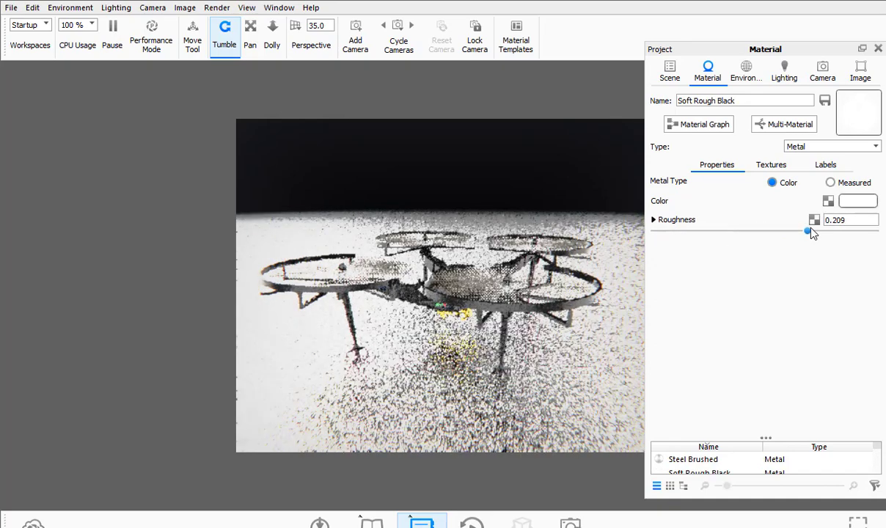
left_click(859, 201)
left_click_drag(716, 147, 683, 152)
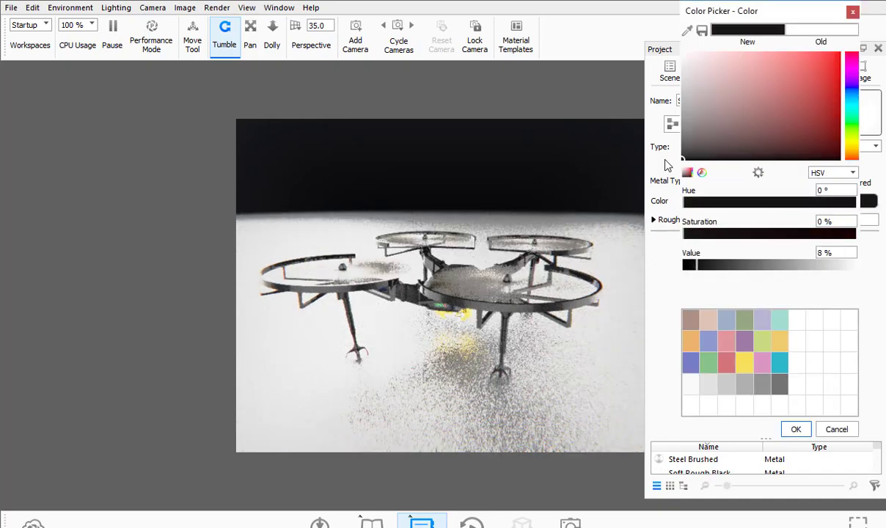
left_click(795, 430)
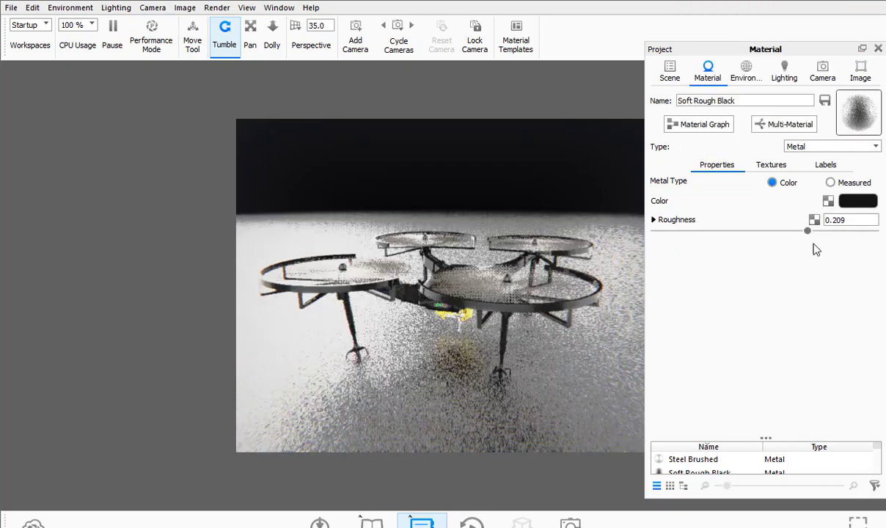
Raise the ground material's roughness to 0.3 and change its type from Metal to Plastic
left_click_drag(810, 232, 854, 232)
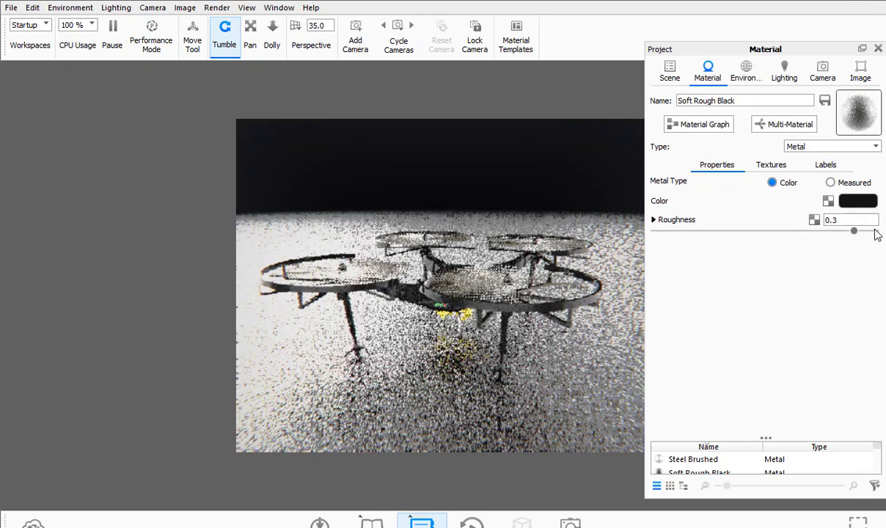
left_click(851, 147)
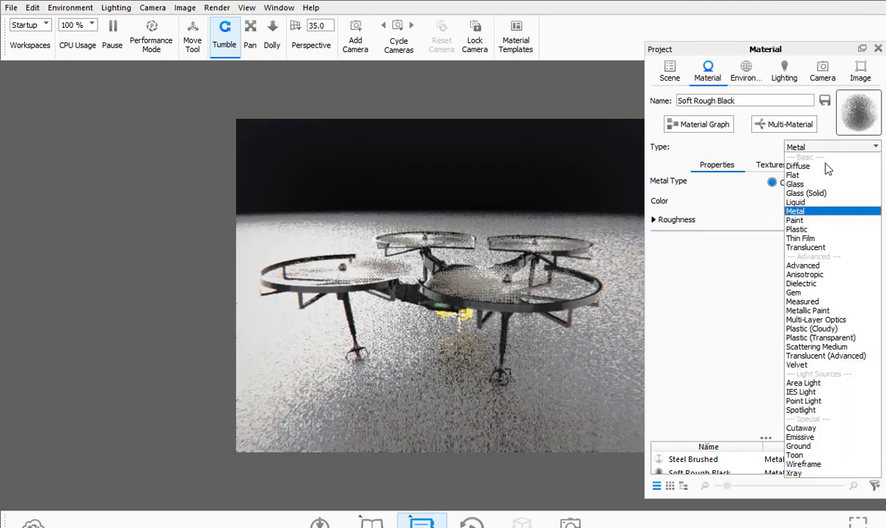
left_click(819, 230)
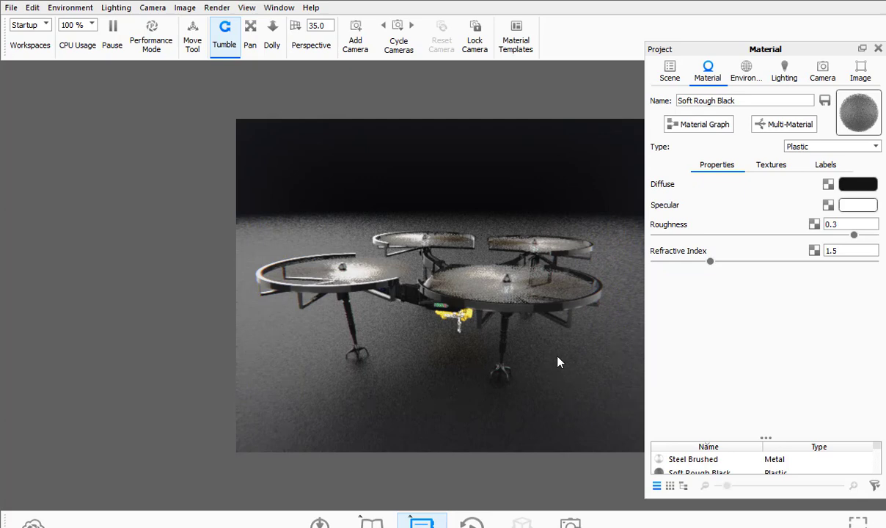
Switch the ground material's opacity texture off and back on to compare its effect on the ground's far edge
left_click(773, 165)
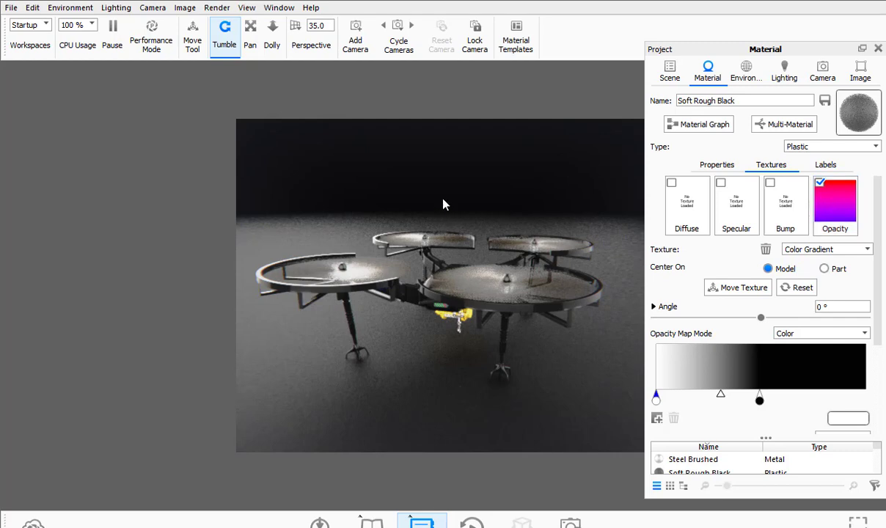
left_click(820, 183)
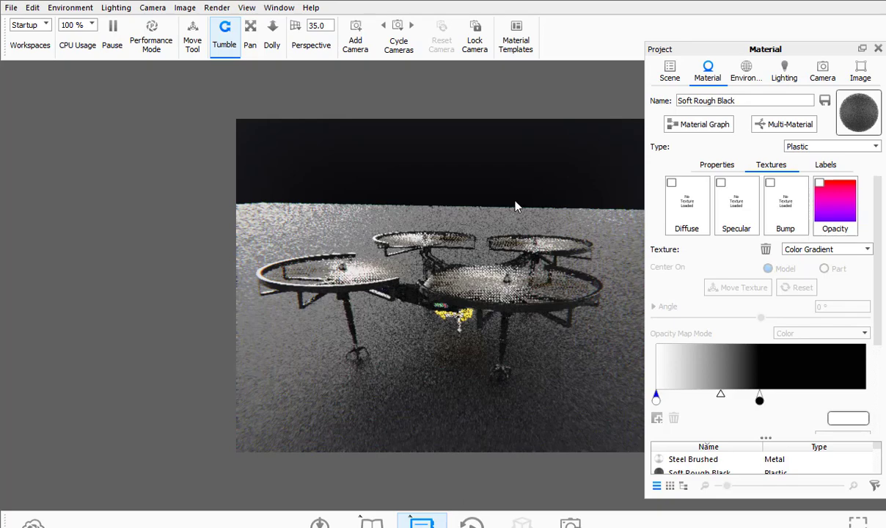
left_click(820, 183)
right_click(836, 209)
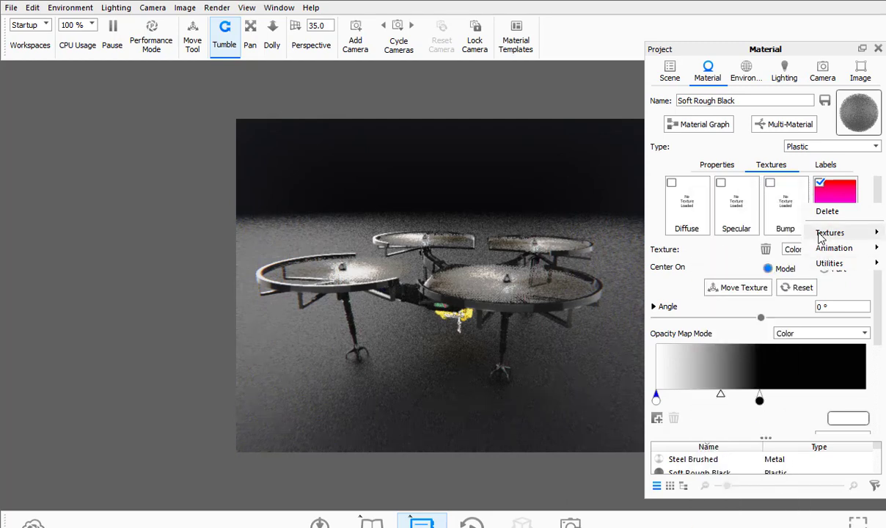
left_click(727, 349)
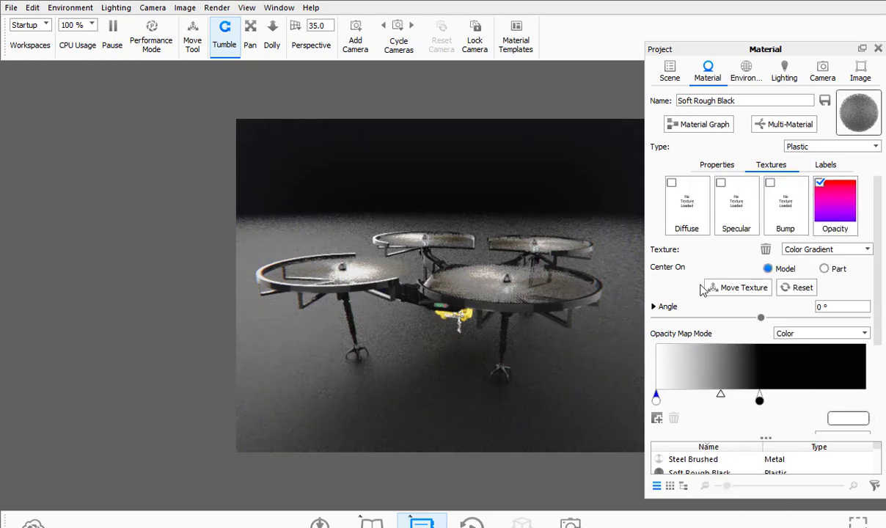
Examine the opacity gradient's colour stops, gradient type, scale and shift on the ground material
scroll(678, 292, "down", 1)
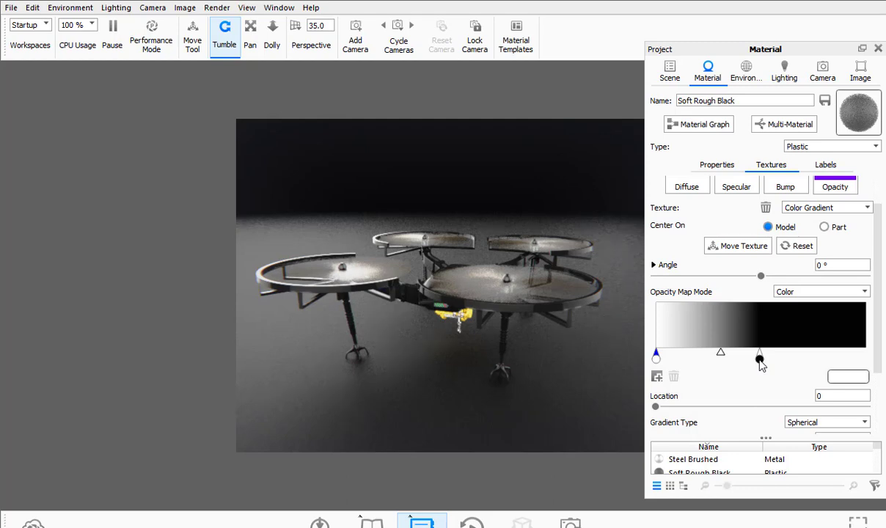
left_click(827, 423)
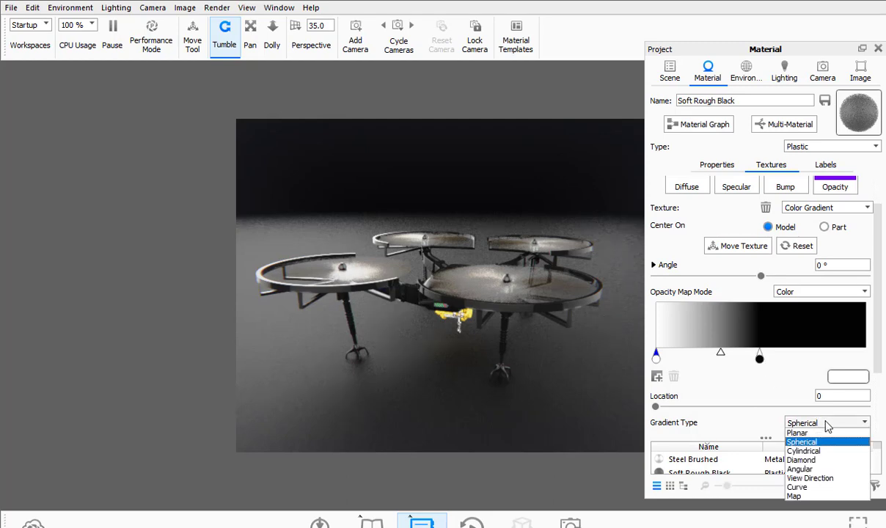
left_click(828, 426)
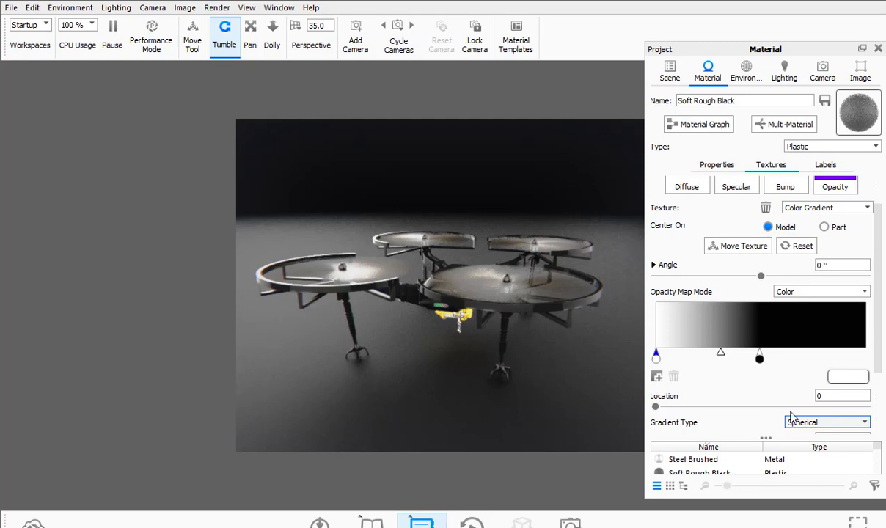
scroll(736, 396, "down", 1)
scroll(739, 396, "down", 1)
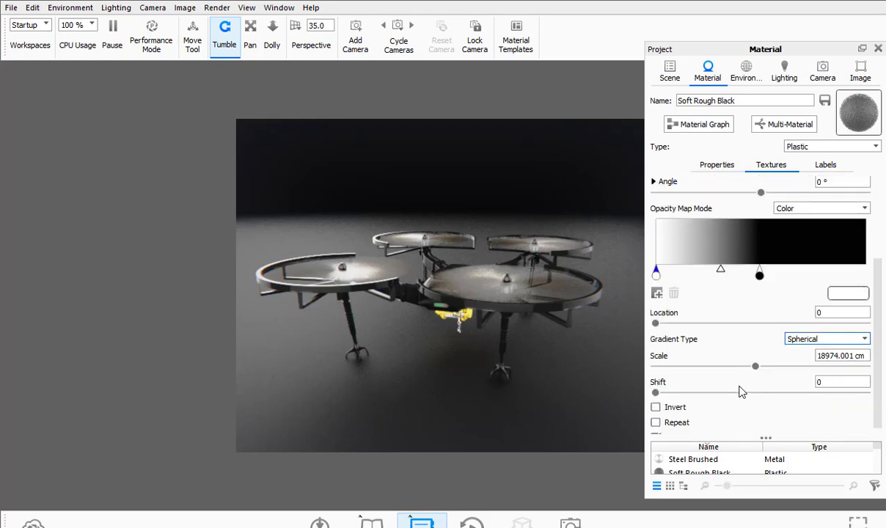
scroll(741, 402, "up", 3)
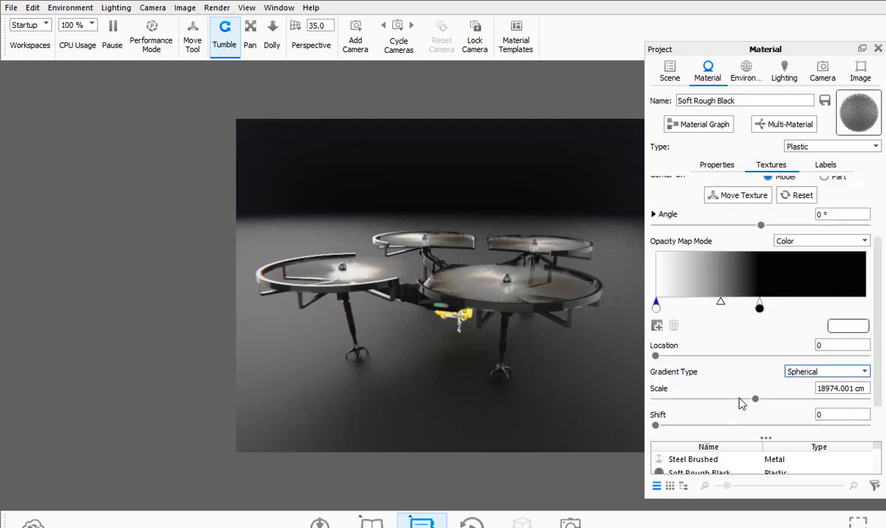
Lower the ground plastic's roughness to 0.0983 and darken its specular colour to a mid grey
left_click(719, 166)
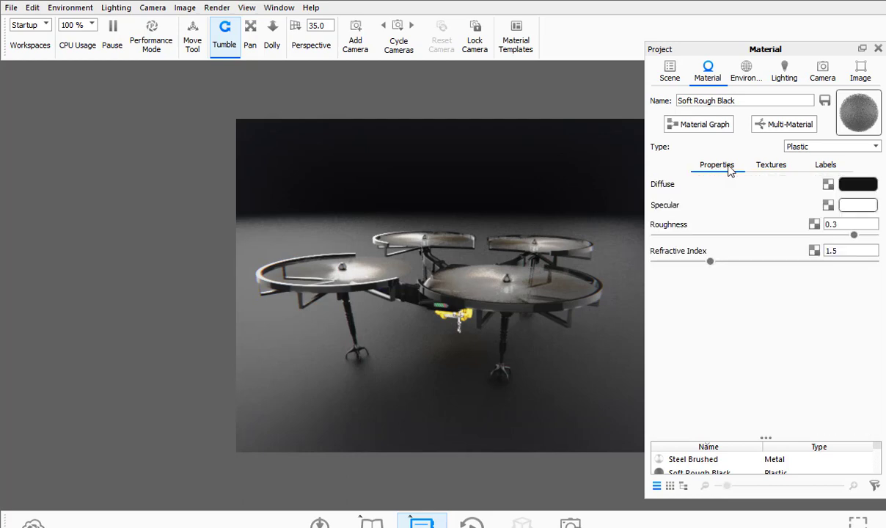
left_click_drag(854, 235, 720, 235)
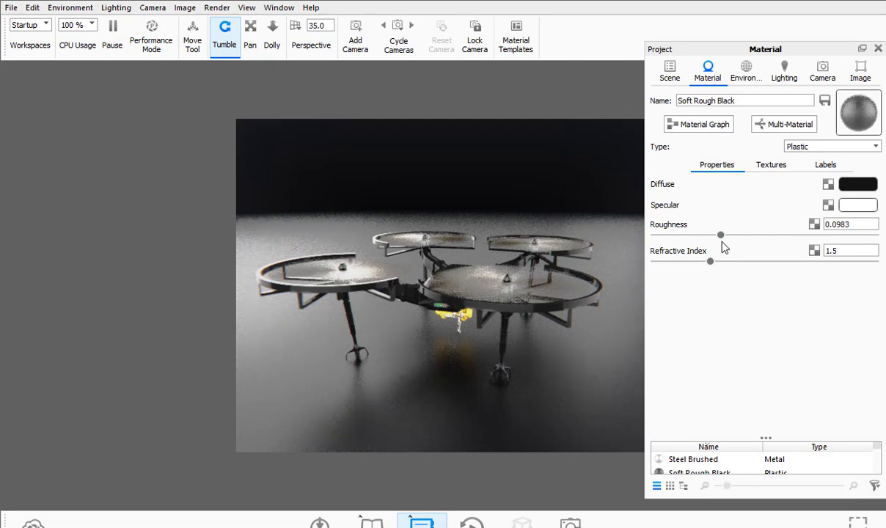
left_click(855, 205)
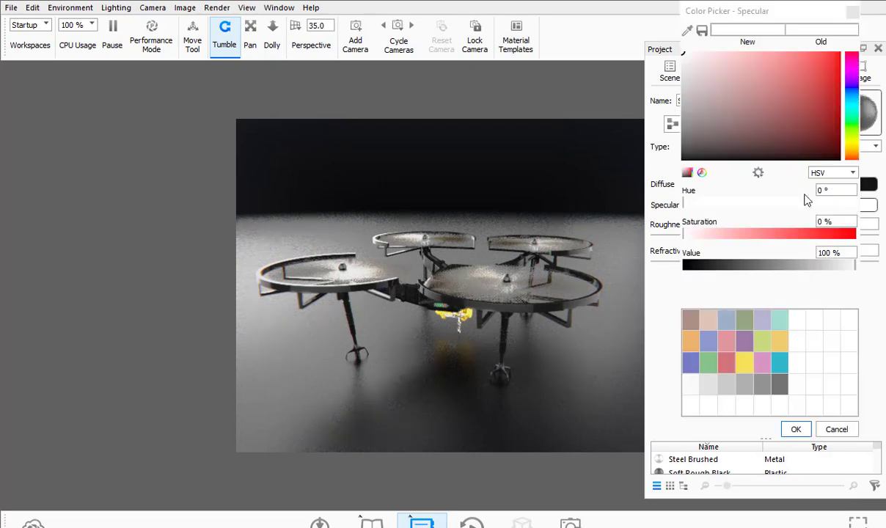
left_click(764, 267)
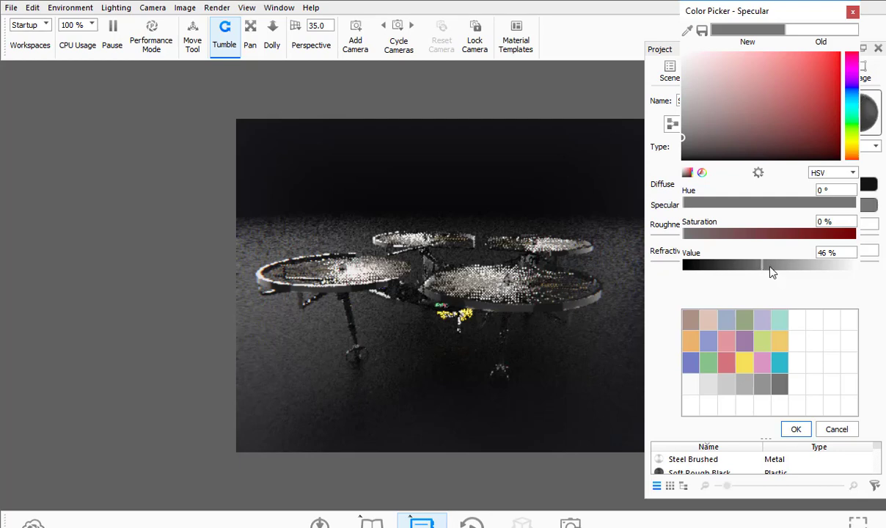
left_click(774, 267)
left_click(797, 430)
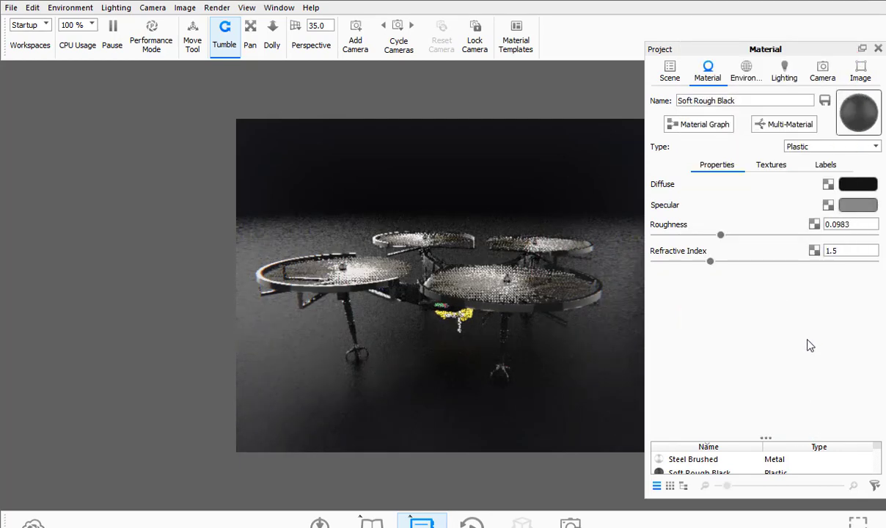
Try zero roughness and a white specular colour on the ground plastic, and settle on 50% specular value and 0.161 roughness
left_click_drag(721, 236, 636, 241)
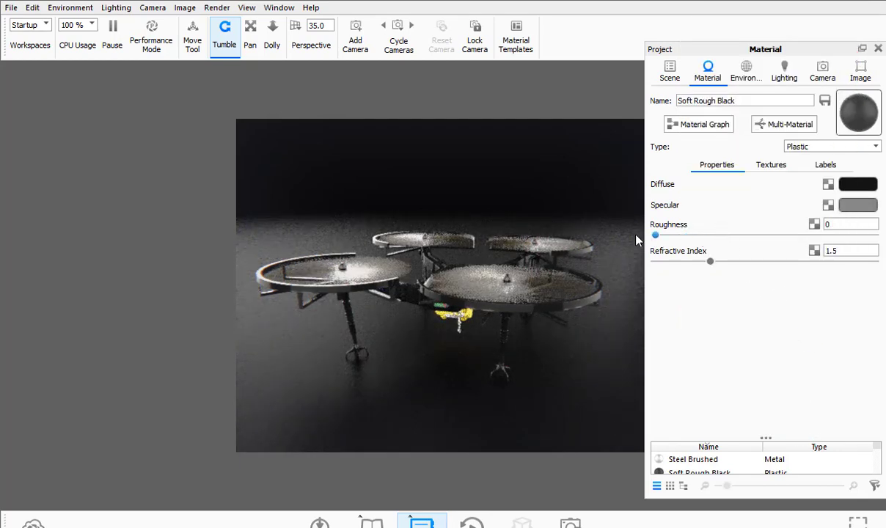
left_click(859, 204)
left_click_drag(825, 271, 855, 268)
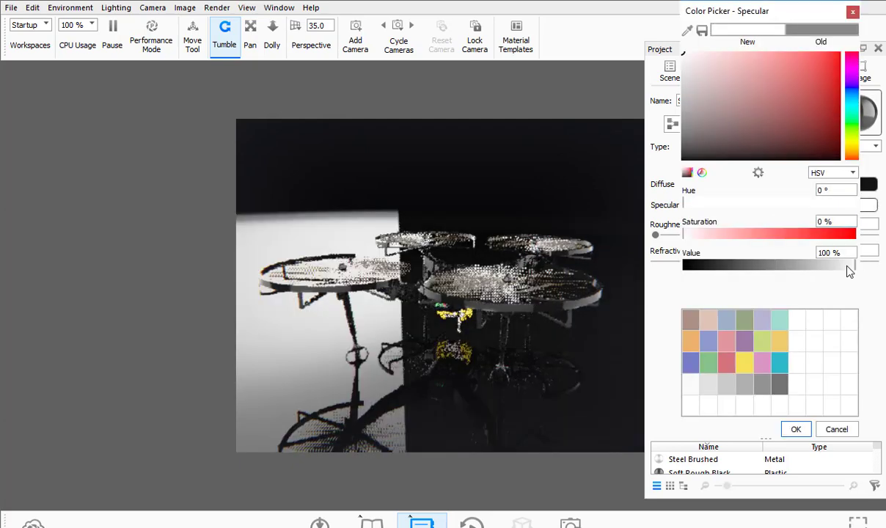
left_click_drag(799, 272, 770, 270)
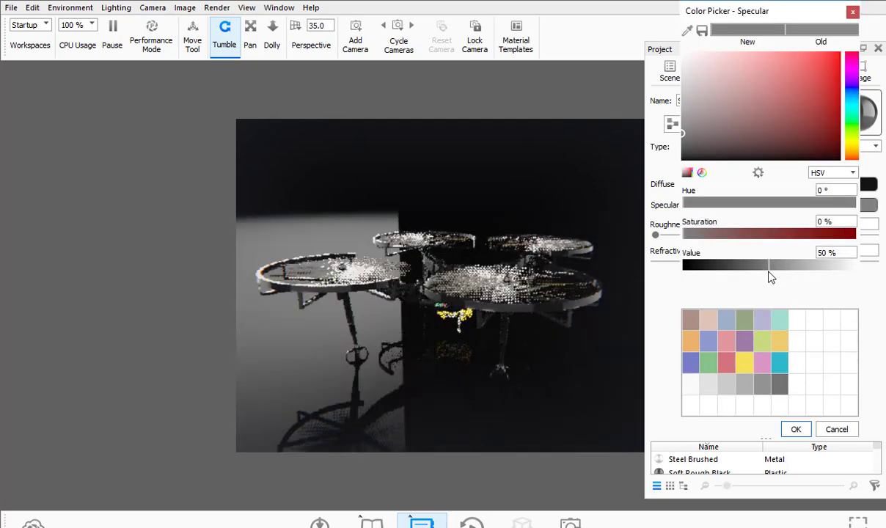
left_click(804, 430)
left_click_drag(655, 236, 763, 235)
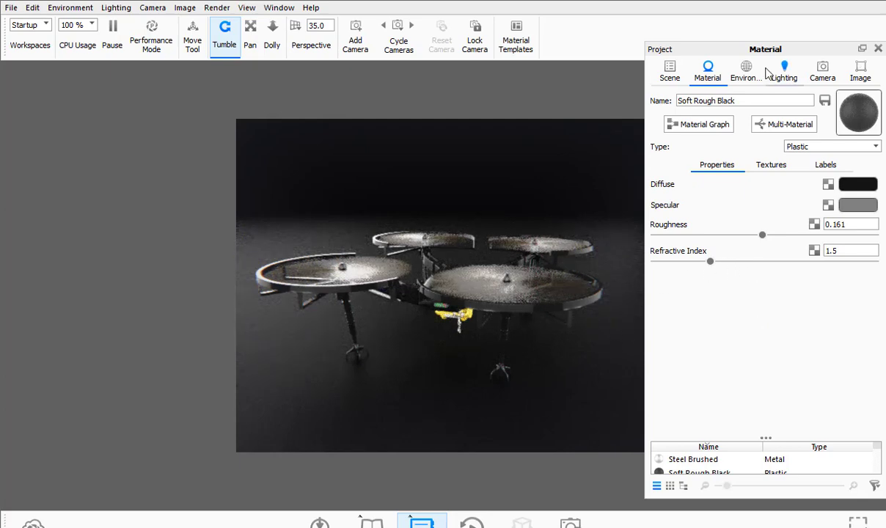
Raise the environment brightness to 1.384 and check the background and ground settings
left_click(743, 71)
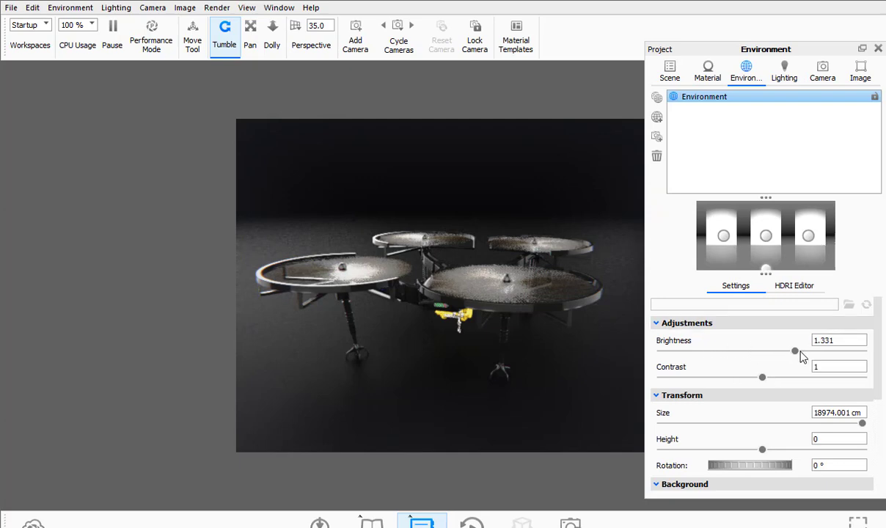
mouse_move(799, 357)
left_mouse_down()
mouse_move(831, 354)
mouse_move(717, 355)
mouse_move(802, 353)
left_mouse_up()
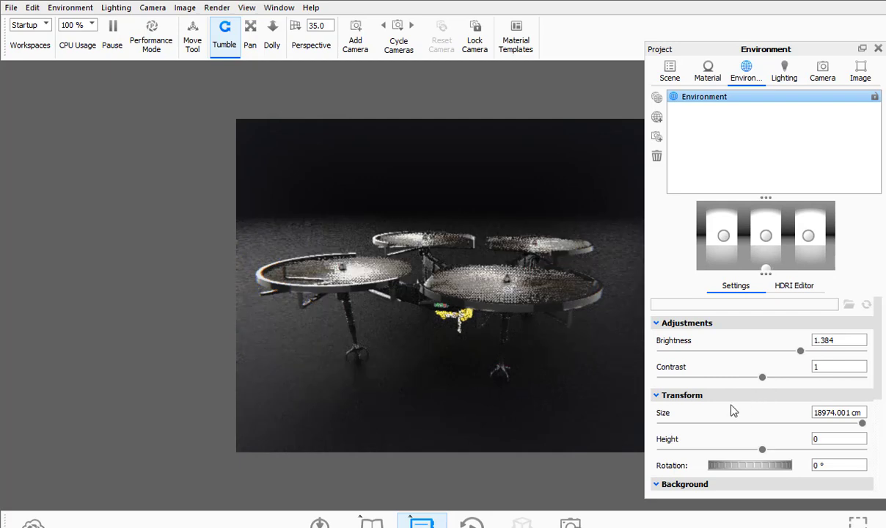
scroll(764, 403, "down", 6)
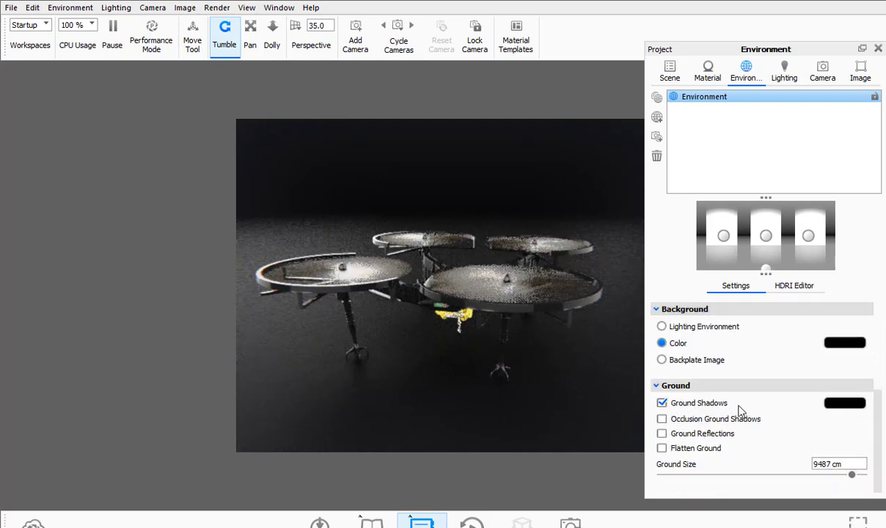
scroll(749, 407, "up", 5)
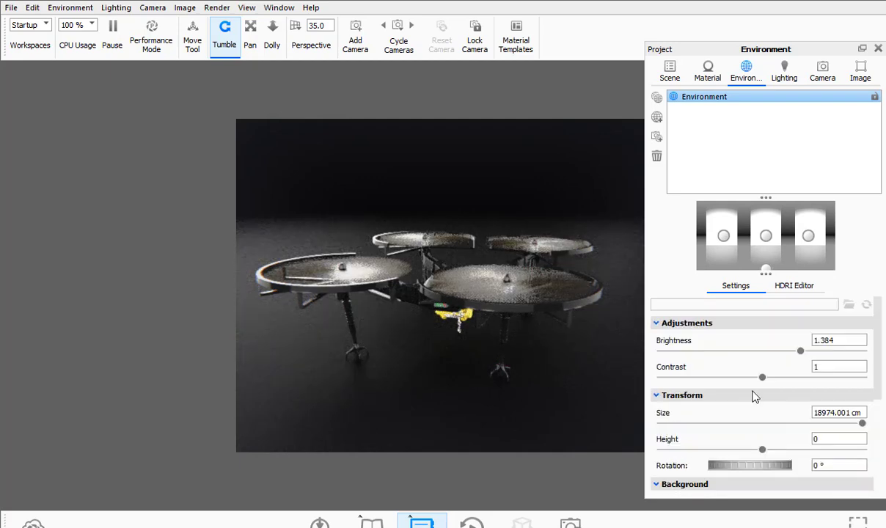
Turn off motion blur and enable Performance Mode for the real-time view
left_click(787, 73)
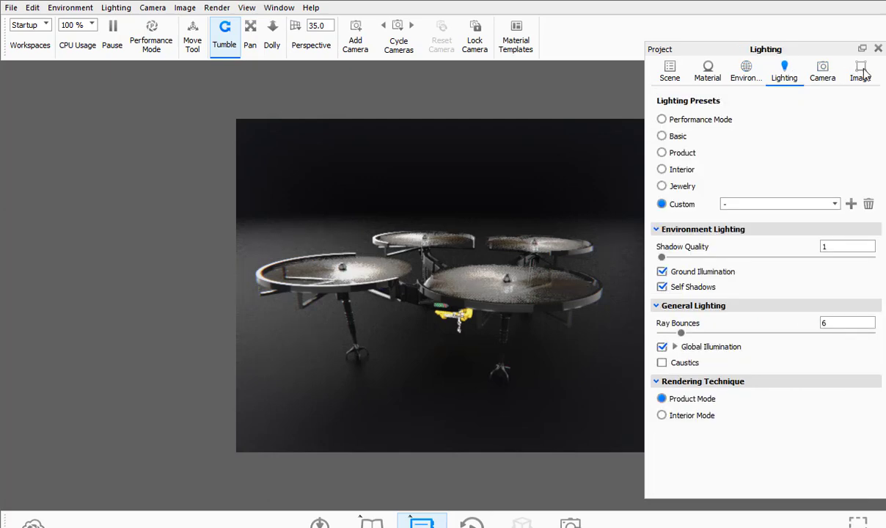
left_click_drag(792, 50, 730, 52)
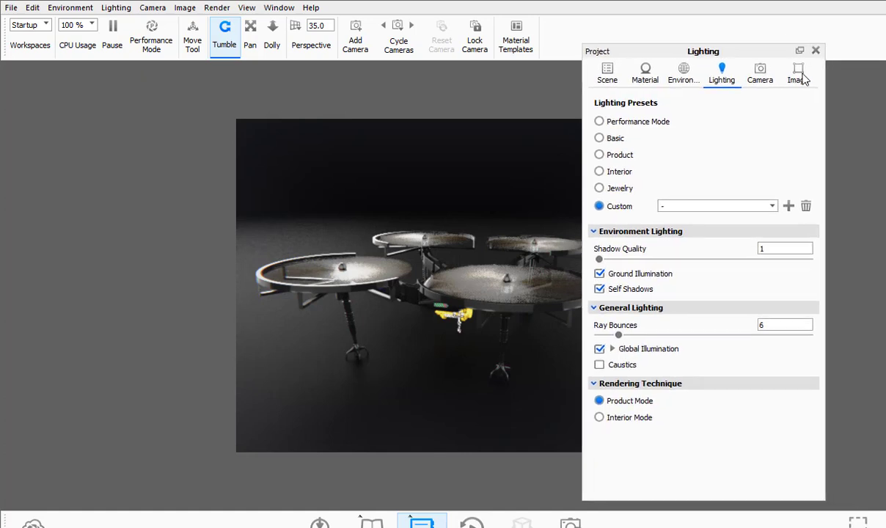
left_click(247, 7)
mouse_move(220, 8)
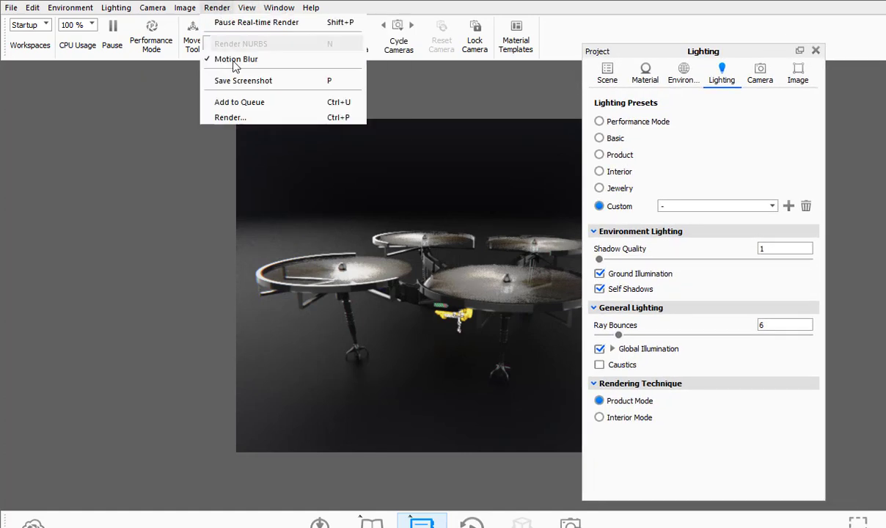
left_click(233, 61)
left_click(188, 8)
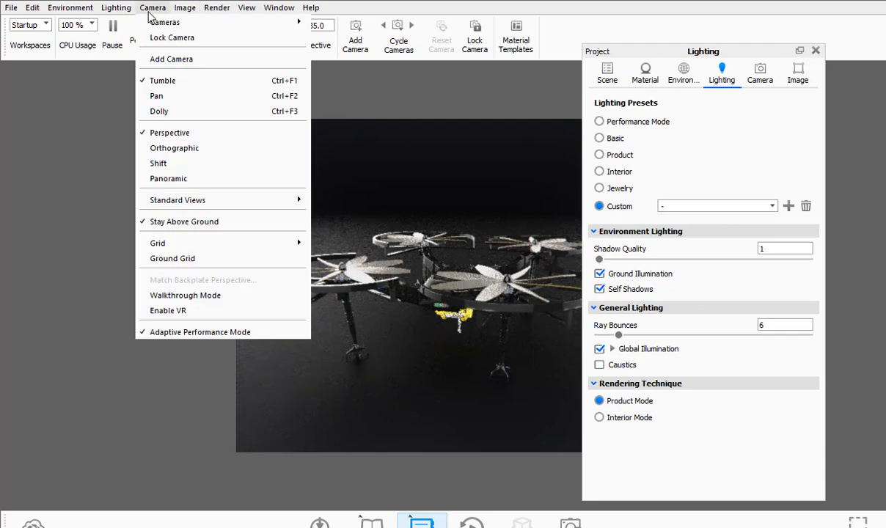
left_click(132, 23)
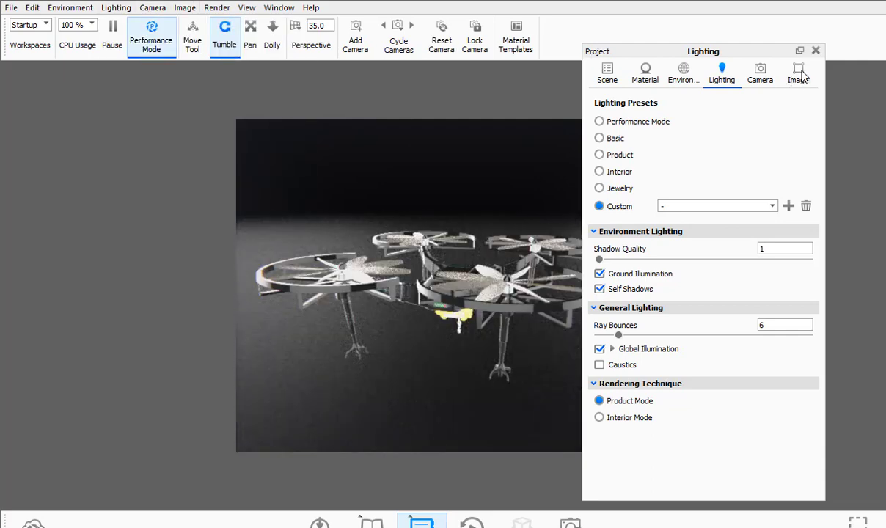
key("alt+Tab")
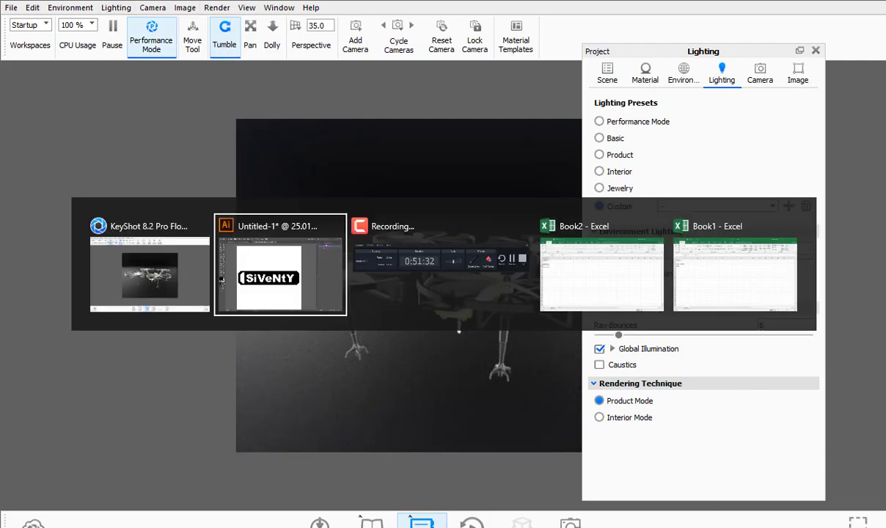
key("alt+shift+Tab")
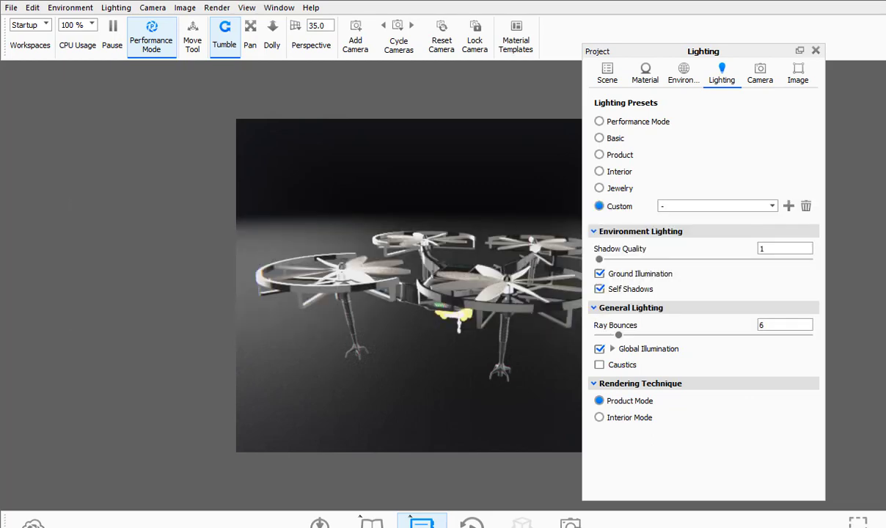
Close the project settings window and add the Region command to the main toolbar
left_click(816, 51)
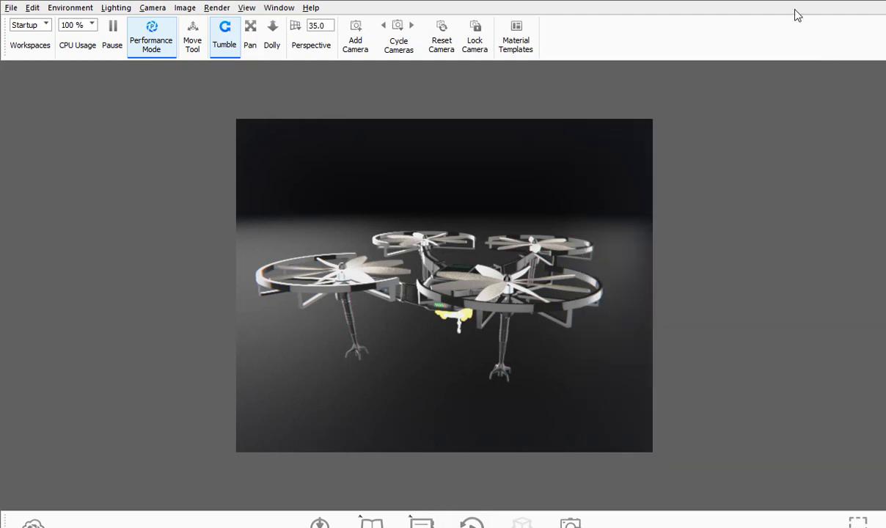
right_click(766, 36)
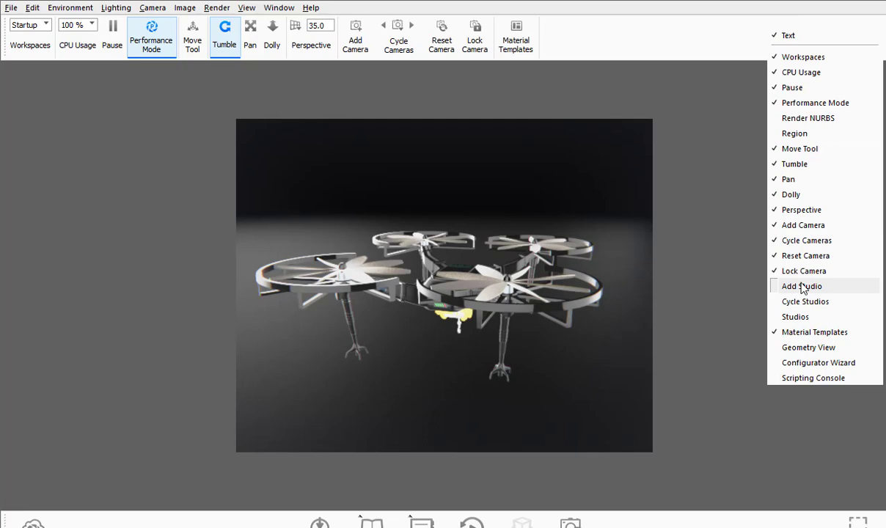
left_click(792, 134)
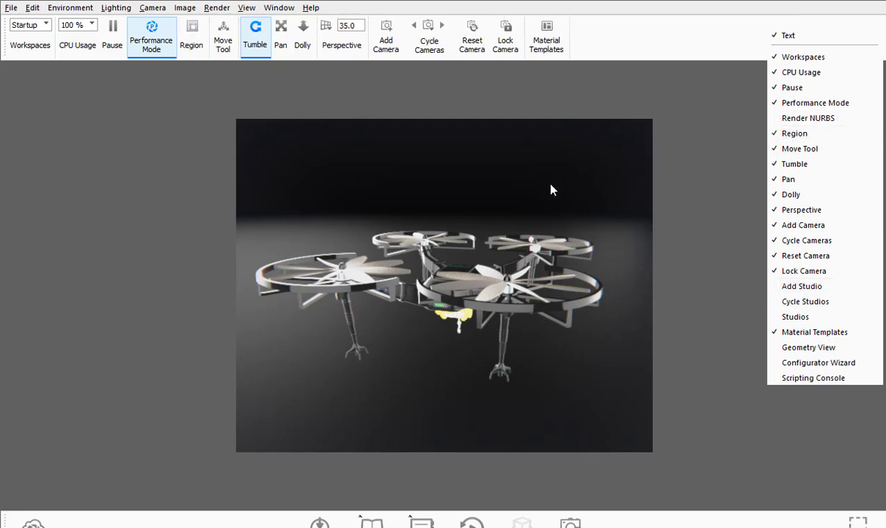
left_click(444, 276)
left_click_drag(455, 332, 368, 170)
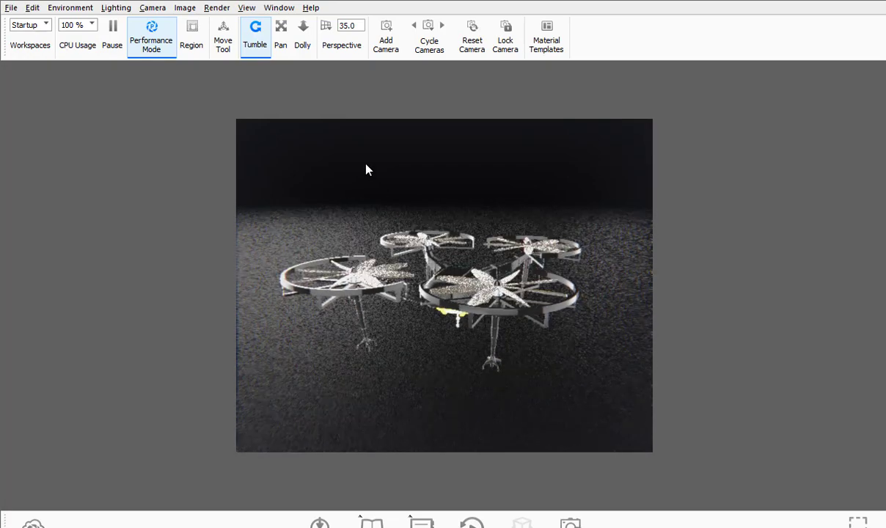
left_click(281, 7)
mouse_move(309, 96)
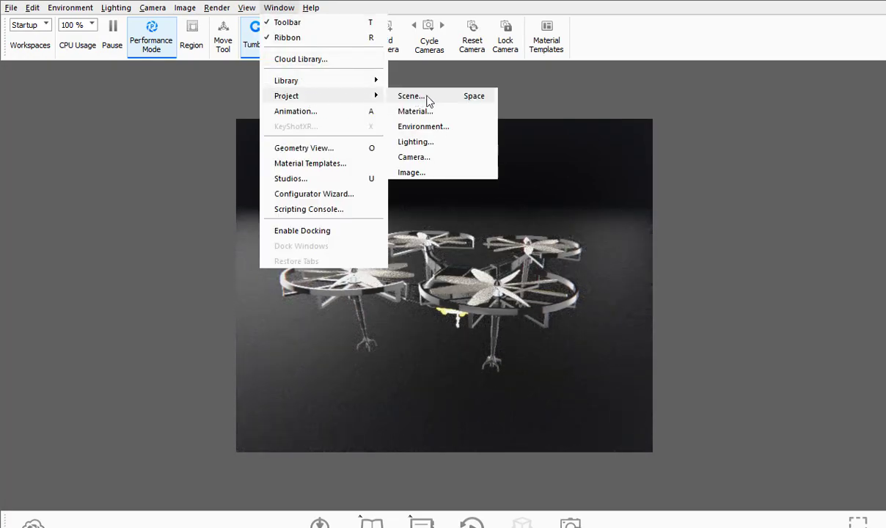
left_click(424, 97)
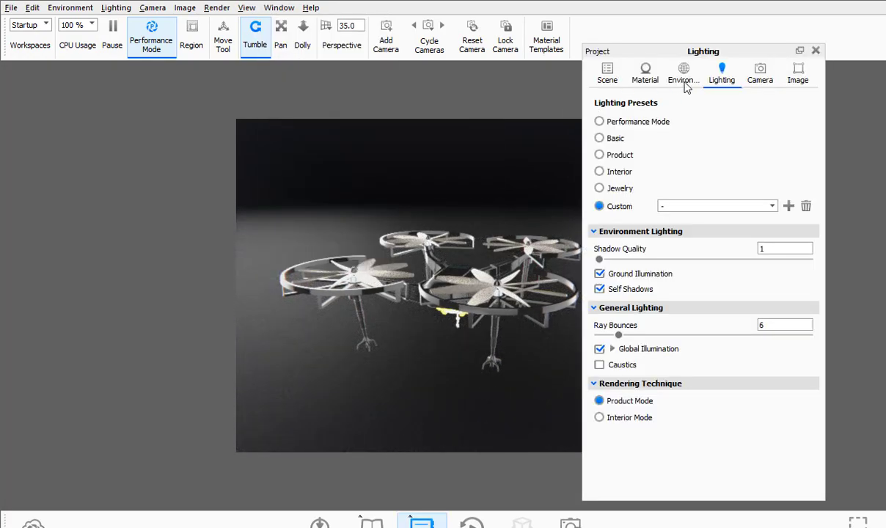
left_click(816, 51)
Quit KeyShot discarding the changes, and restart KeyShot 8 with the saved drone scene DroneInKeyshot_MaterialsUpdated.bip
key("alt+F4")
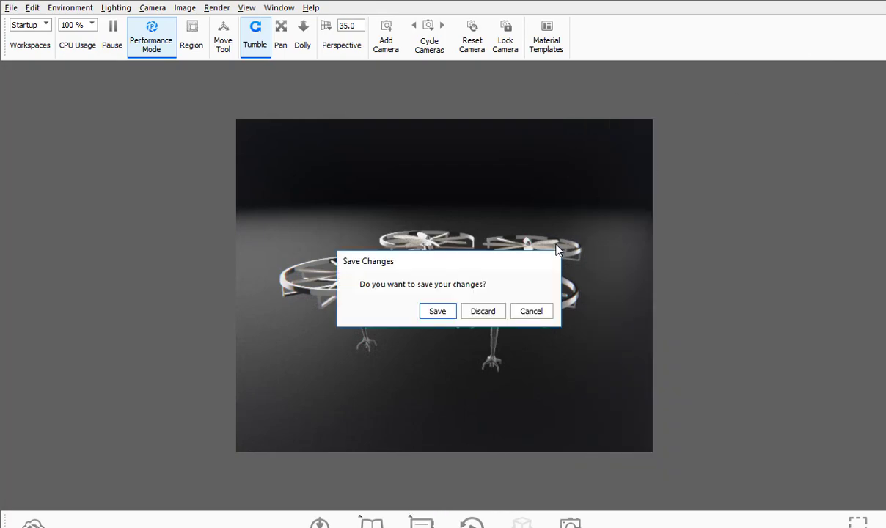
left_click(483, 310)
key("super")
type("keysh")
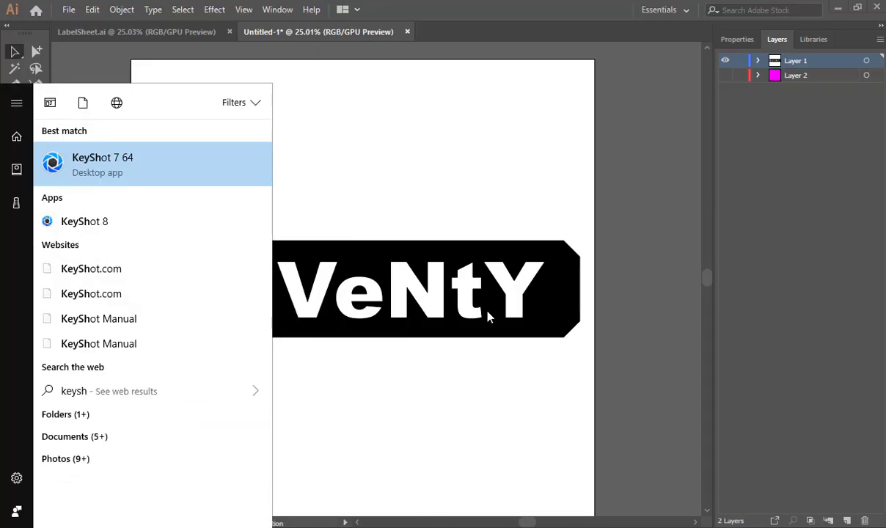
key("Down")
key("Return")
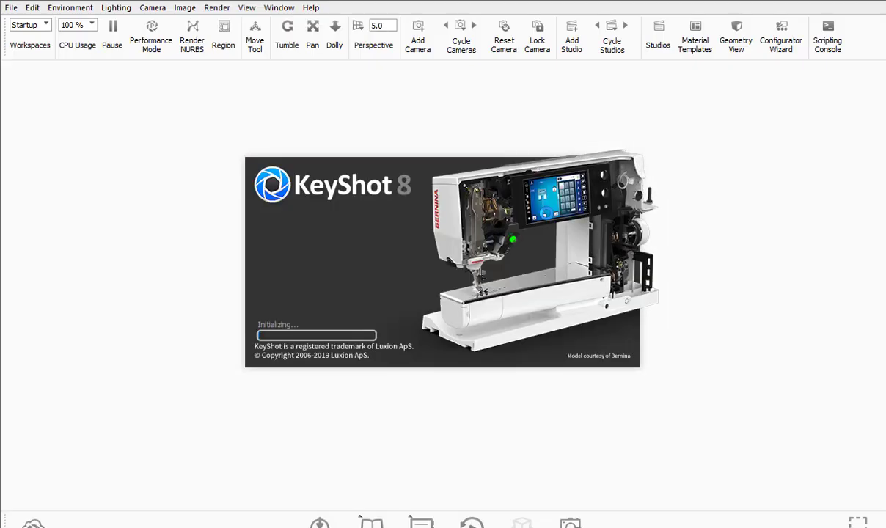
left_click(501, 205)
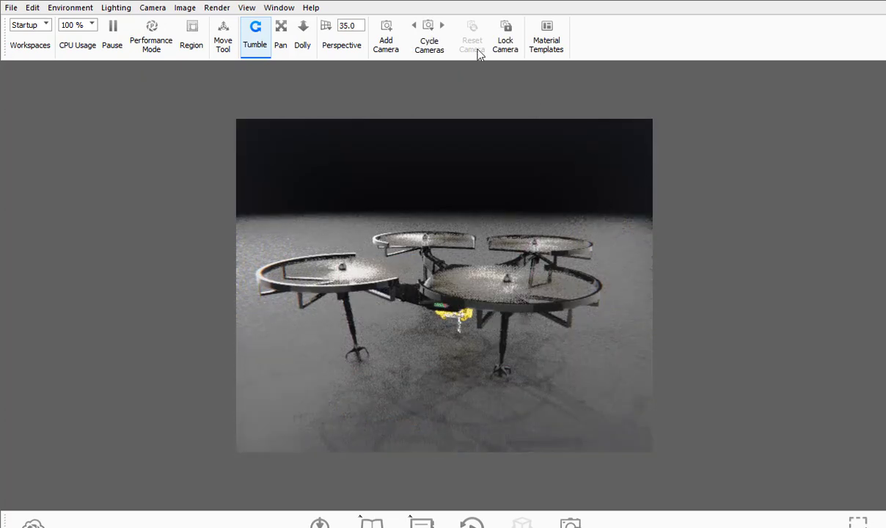
Unlock the real-time view's aspect ratio and set its resolution to 480 px wide by 270 px high
key("space")
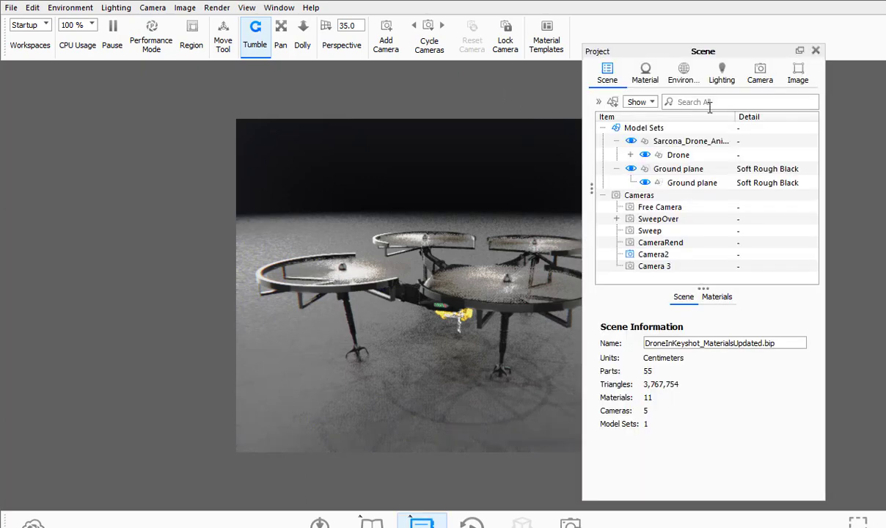
left_click(797, 77)
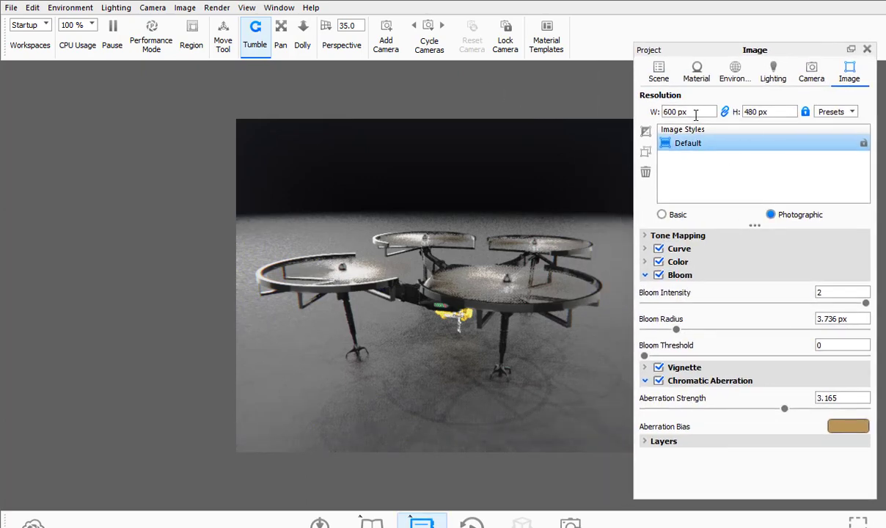
left_click(697, 111)
key("Tab")
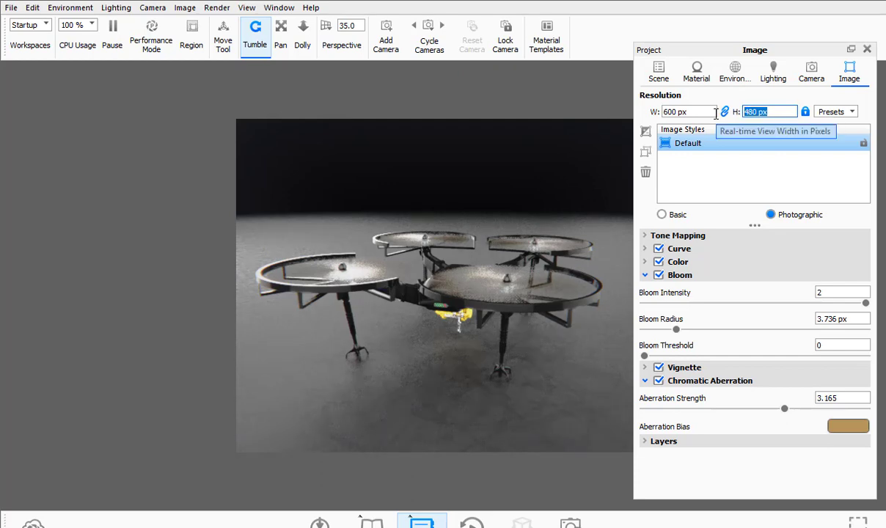
left_click(708, 113)
left_click(780, 111)
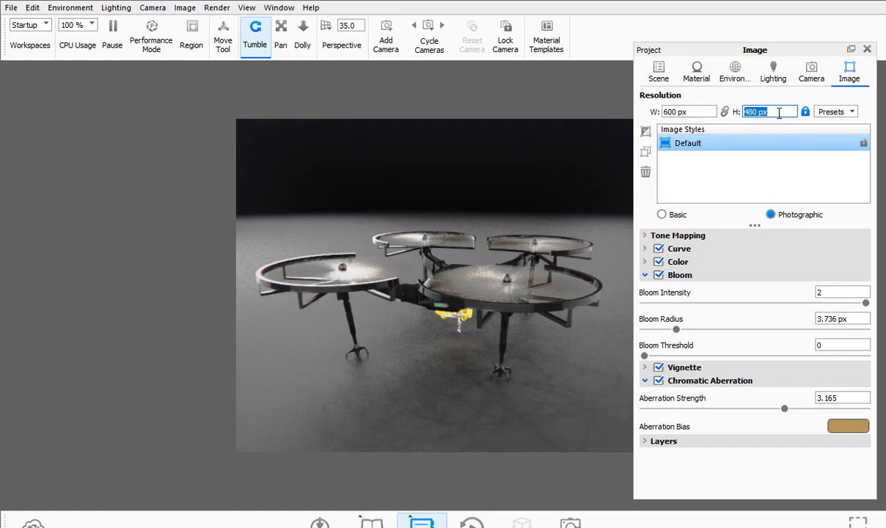
left_click(710, 111)
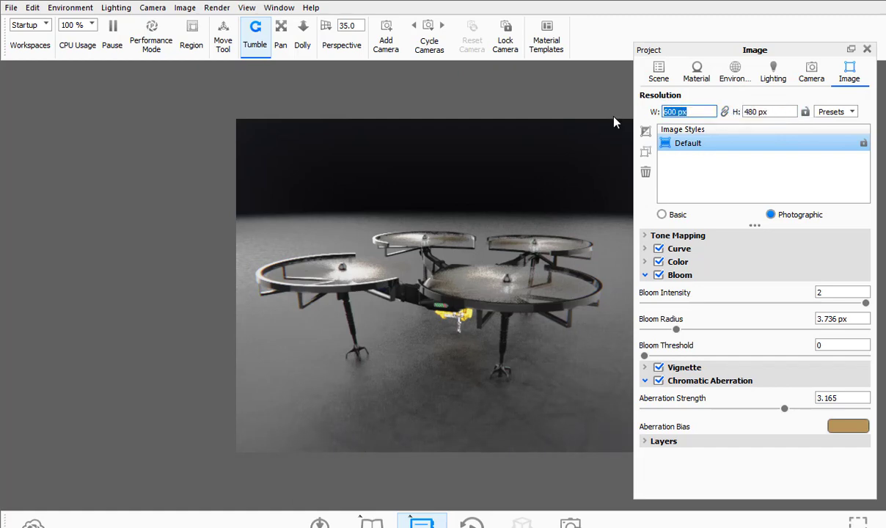
type("480")
key("Return")
key("Tab")
type("2")
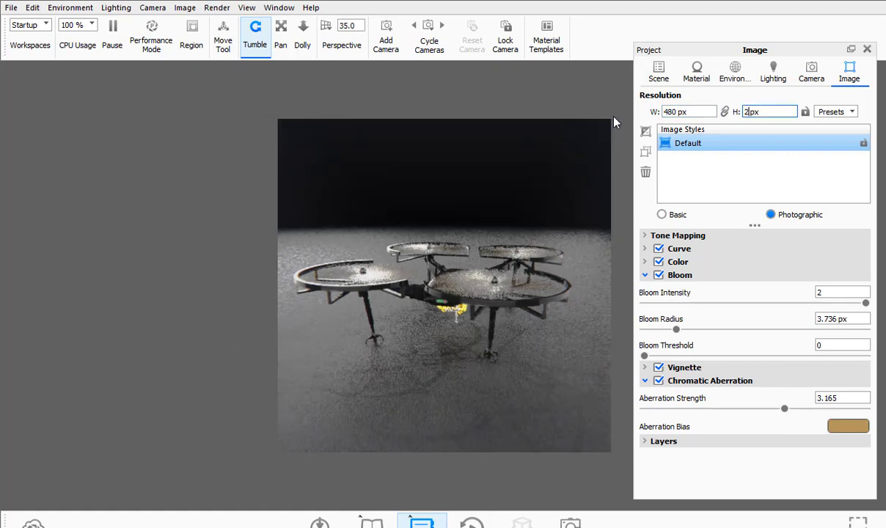
type("70")
key("Return")
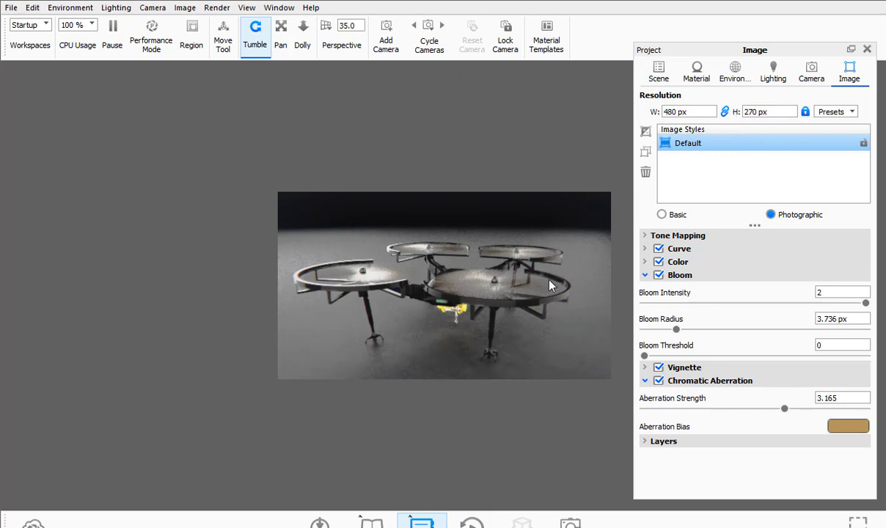
Pull the camera back from the drone, and display the animation timeline with all tracks over their full duration
scroll(532, 301, "down", 5)
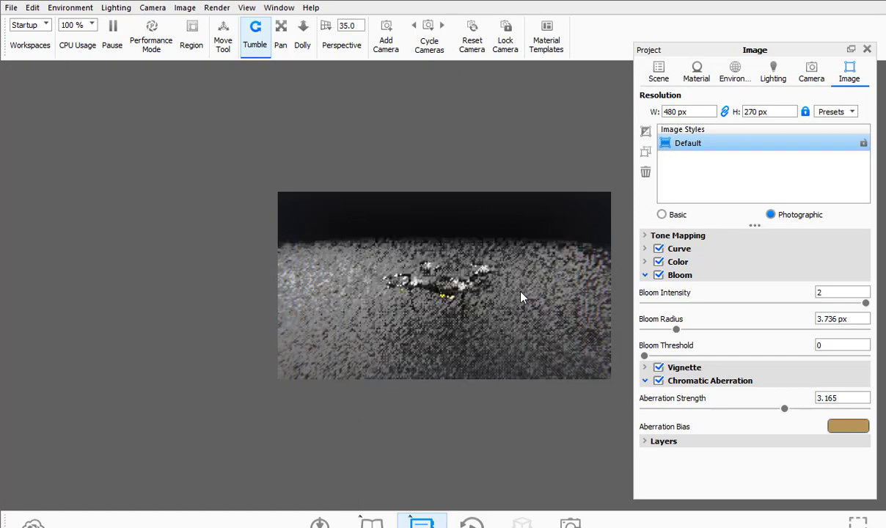
mouse_move(478, 312)
left_mouse_down()
mouse_move(479, 300)
mouse_move(460, 317)
mouse_move(475, 311)
left_mouse_up()
key("a")
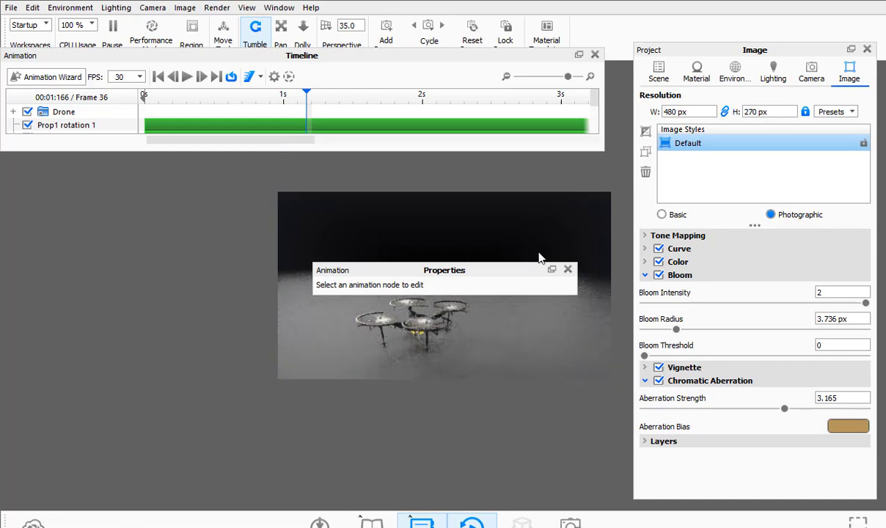
left_click(568, 270)
left_click_drag(282, 150, 283, 200)
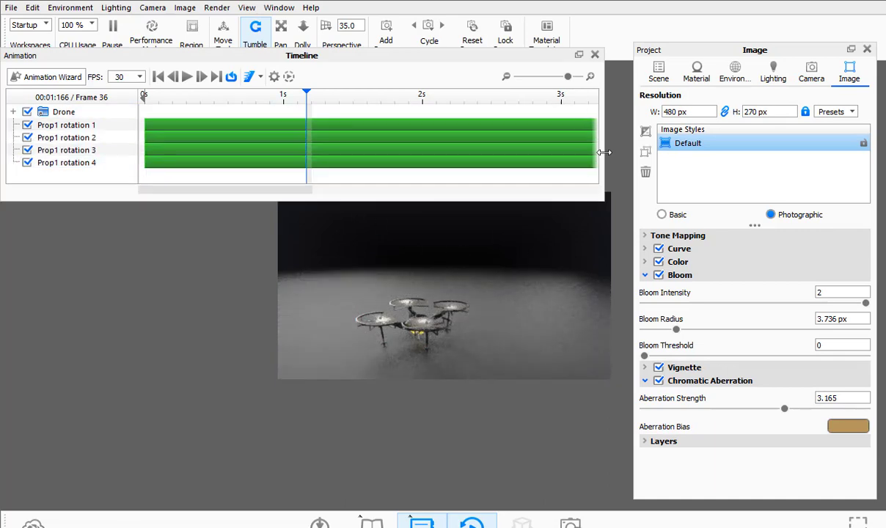
left_click_drag(566, 78, 557, 78)
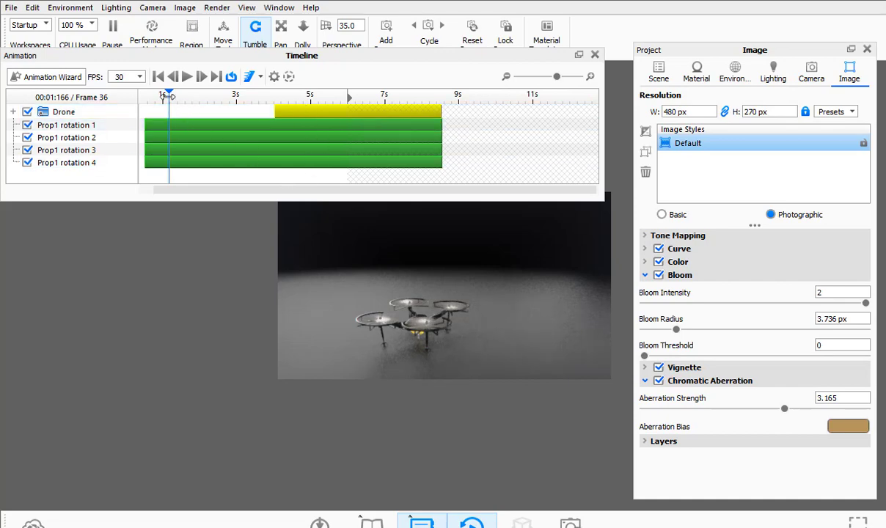
Scrub the animation to about 5.8 s and tilt the camera to look down on the drone from a higher angle
left_click_drag(168, 94, 336, 94)
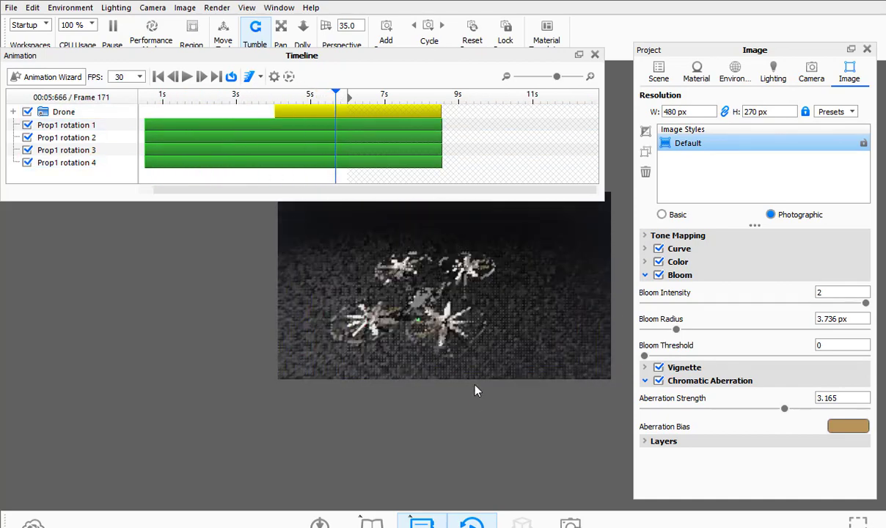
left_click(382, 149)
left_click_drag(344, 95, 259, 94)
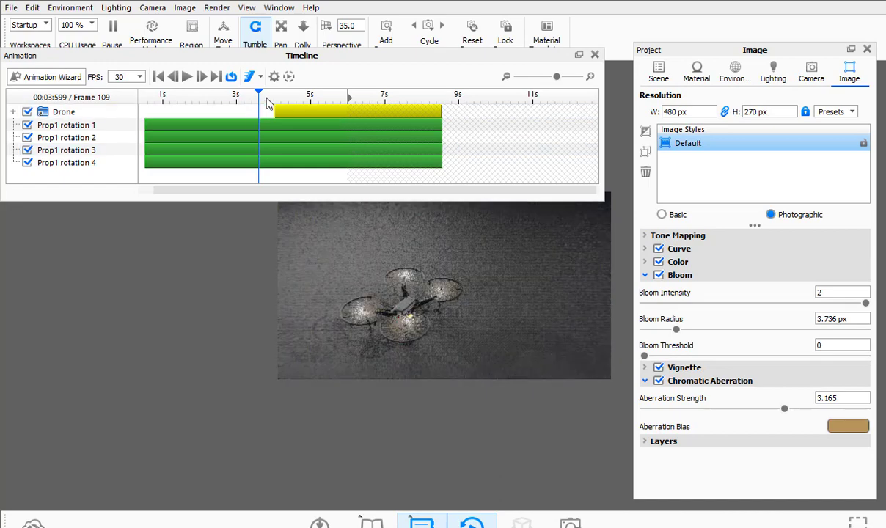
left_click_drag(258, 94, 341, 100)
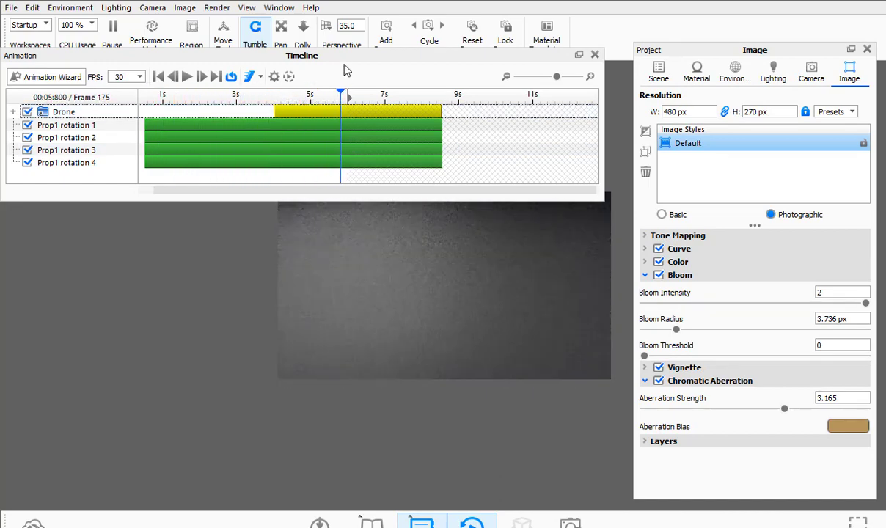
Move the timeline clear of the render view and reframe the camera so the drone stays in view at 6 s
left_click_drag(325, 55, 352, 368)
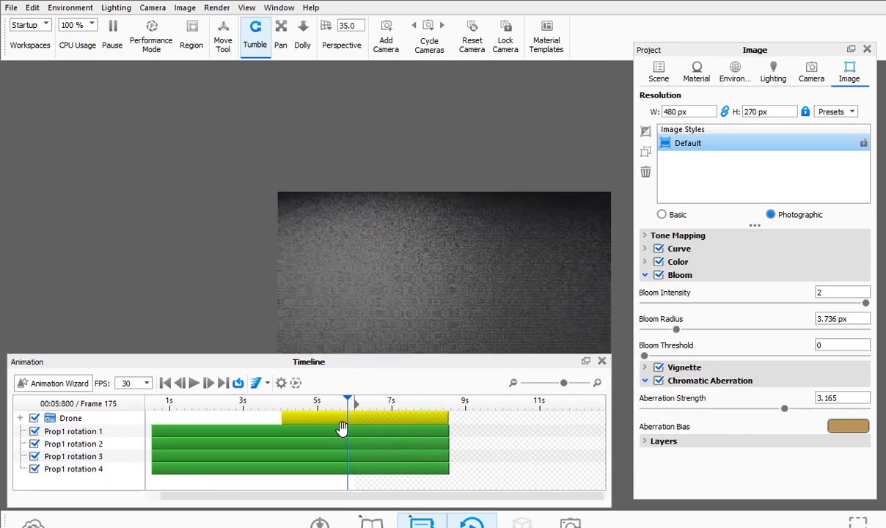
left_click_drag(348, 402, 317, 402)
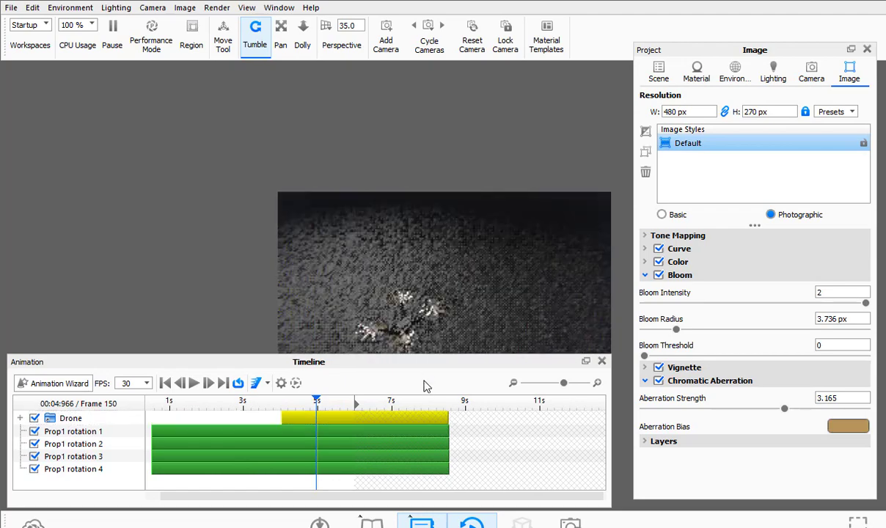
left_click_drag(417, 366, 440, 416)
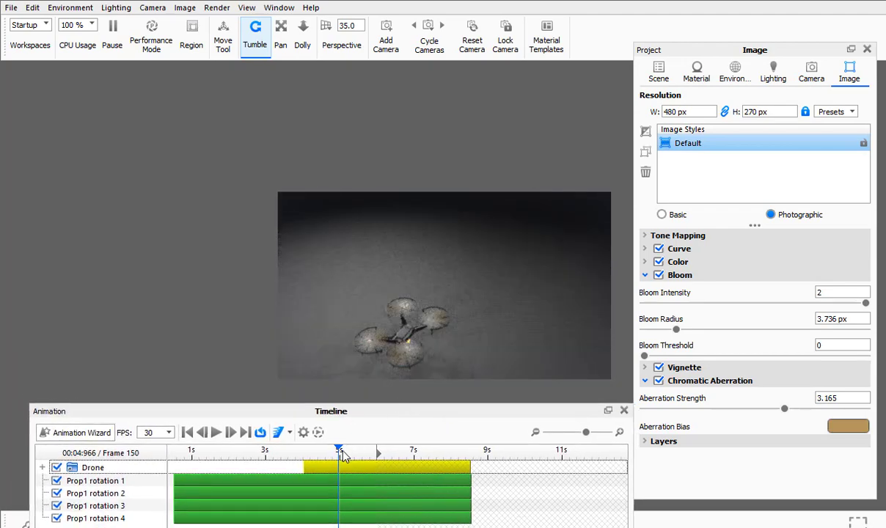
mouse_move(343, 457)
left_mouse_down()
mouse_move(372, 450)
mouse_move(340, 451)
mouse_move(351, 450)
left_mouse_up()
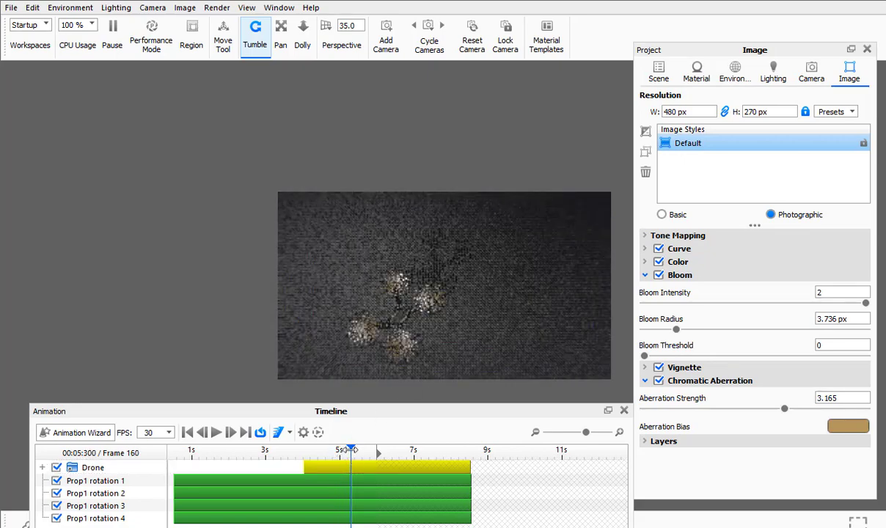
scroll(382, 334, "down", 3)
left_click_drag(351, 451, 377, 450)
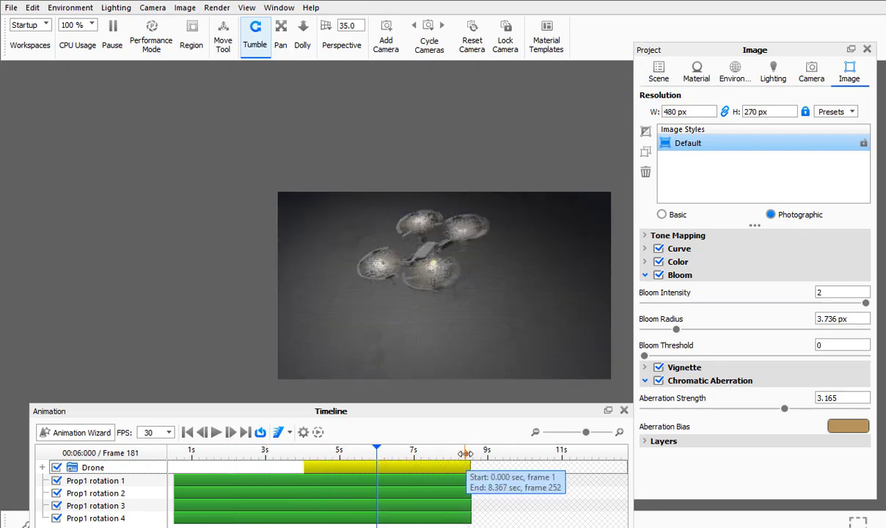
Extend the end of the animation work area to the end of the drone tracks and return the playhead to frame 13
left_click_drag(388, 452, 188, 452)
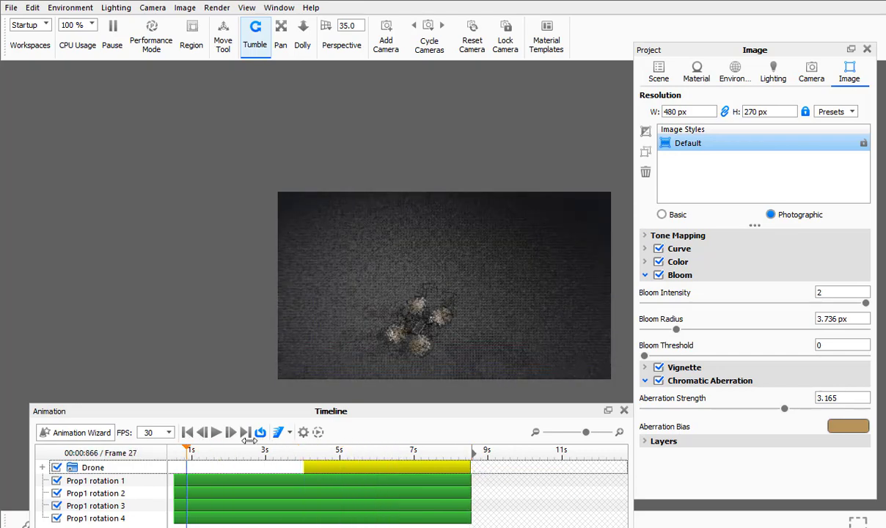
left_click_drag(249, 440, 171, 455)
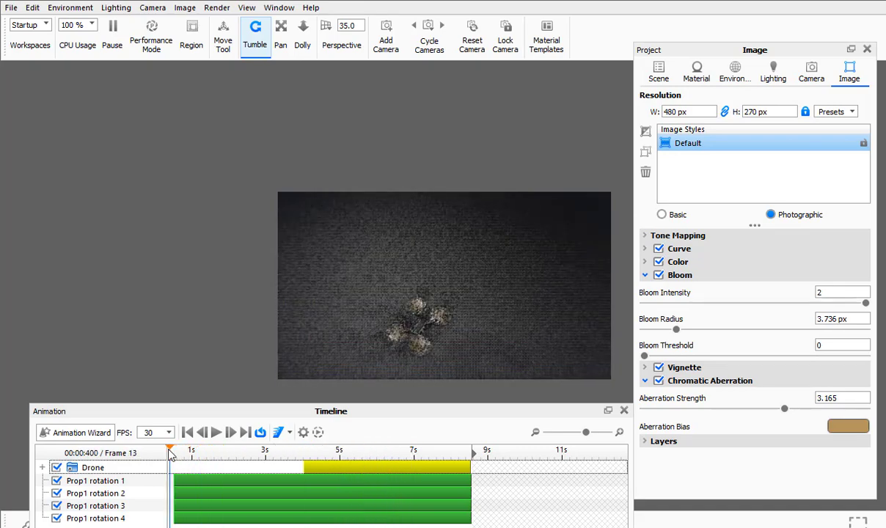
left_click_drag(565, 408, 566, 90)
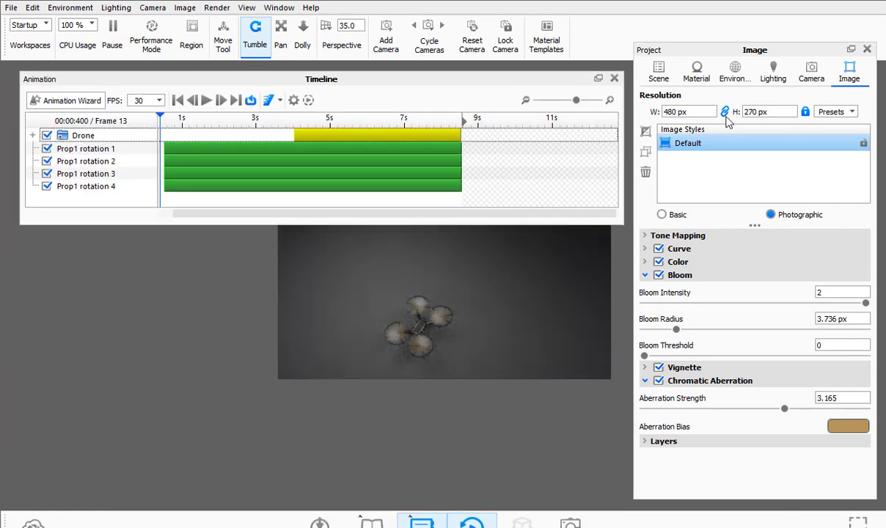
Turn off the Curve, Color, Bloom, Vignette and Chromatic Aberration effects of the Default image style
left_click(659, 249)
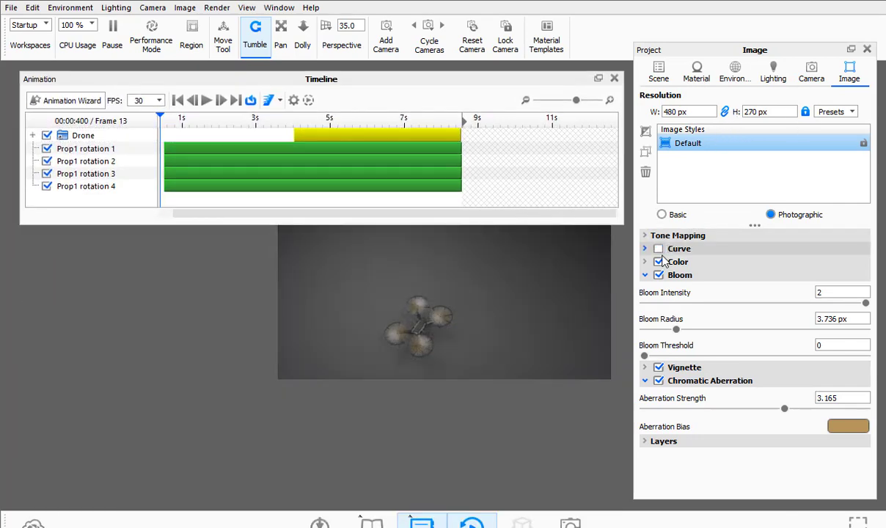
left_click(659, 262)
left_click(659, 276)
left_click(659, 367)
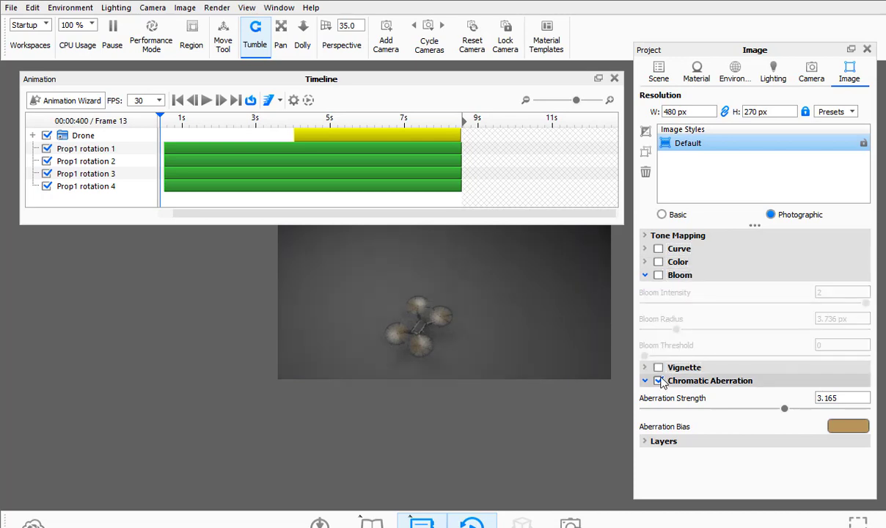
left_click(659, 381)
left_click_drag(510, 84, 500, 72)
left_click(417, 122)
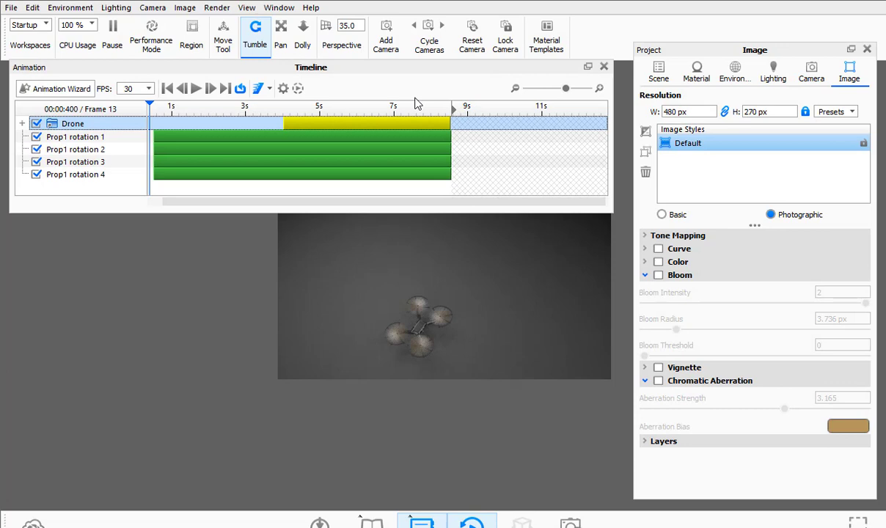
Open the animation render output settings and set the render resolution to 960 x 540 px
left_click(218, 9)
left_click(238, 117)
left_click(463, 103)
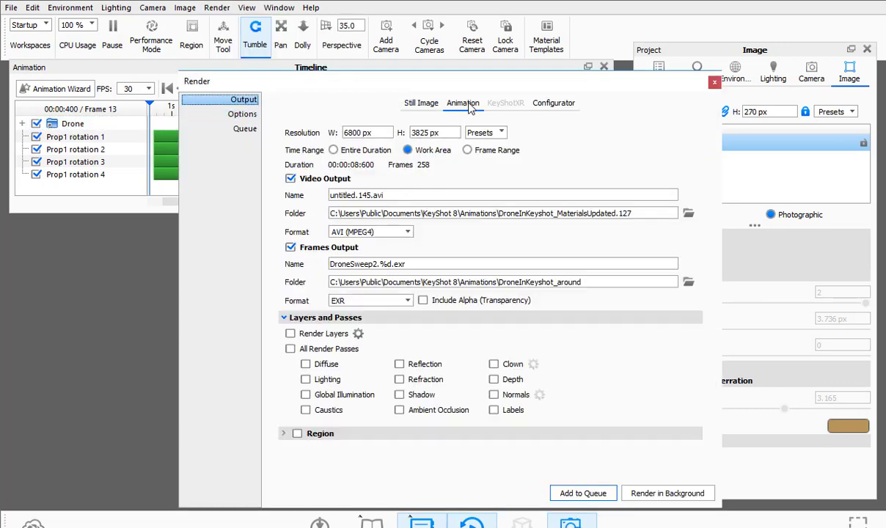
left_click_drag(388, 135, 275, 128)
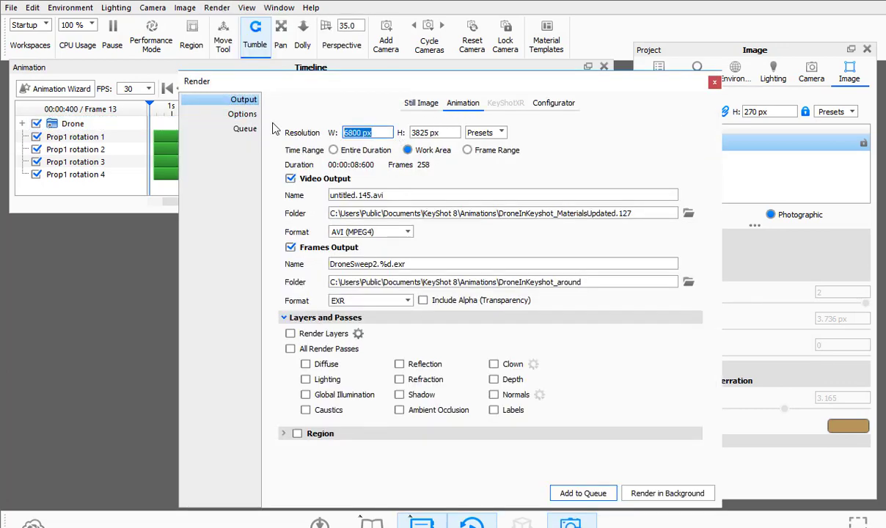
type("960")
key("Tab")
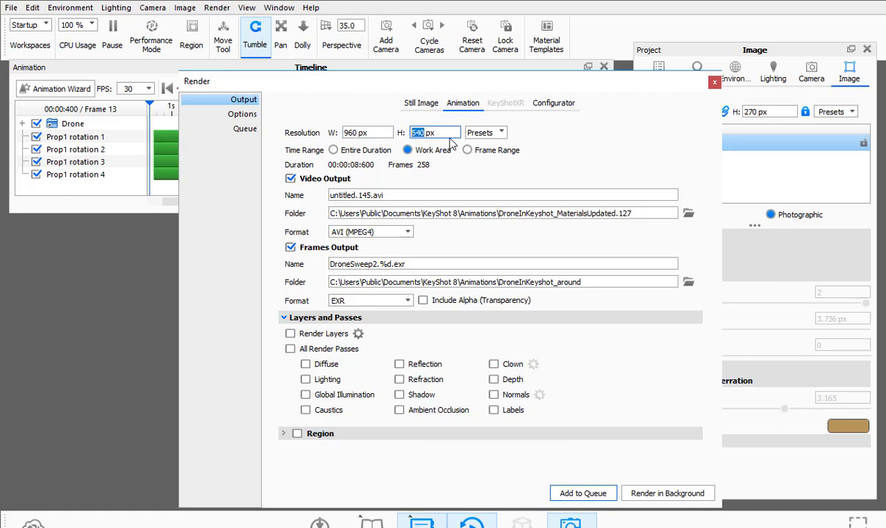
Set the animation output to the entire duration, disable the video output and save the frames in TIFF format
left_click(366, 151)
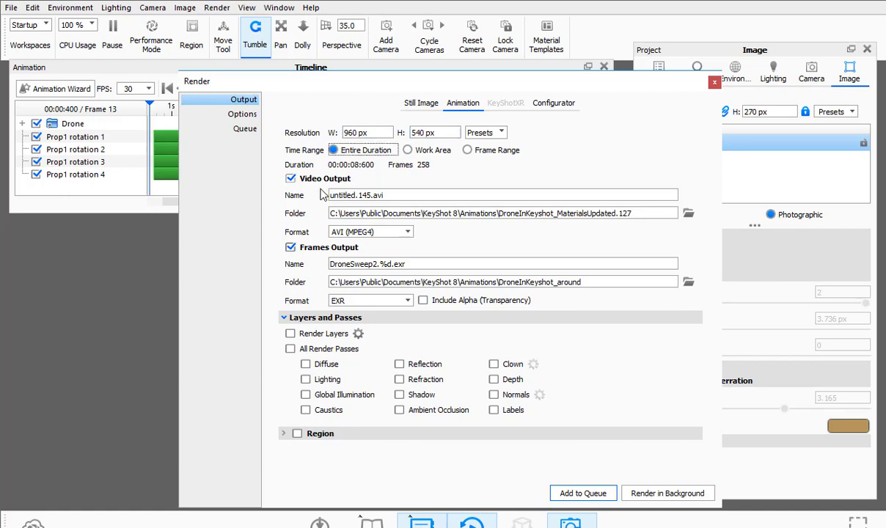
left_click(291, 178)
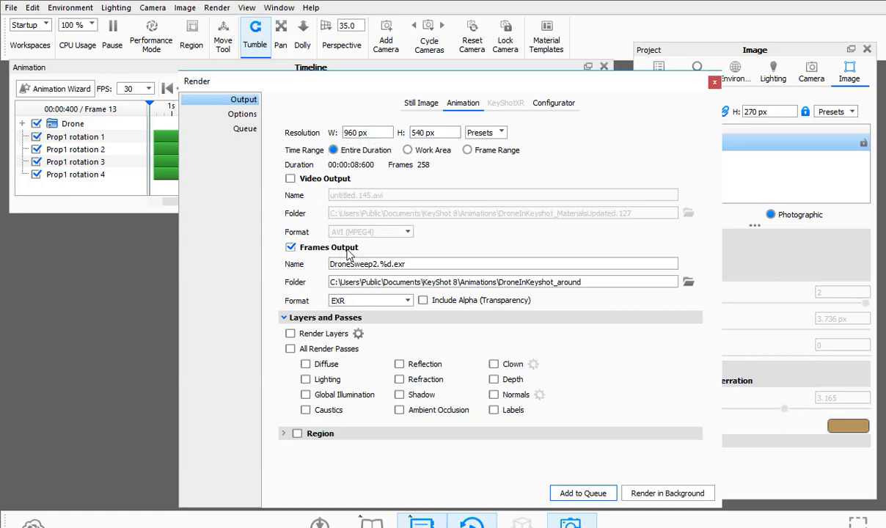
left_click_drag(582, 281, 224, 264)
left_click(345, 301)
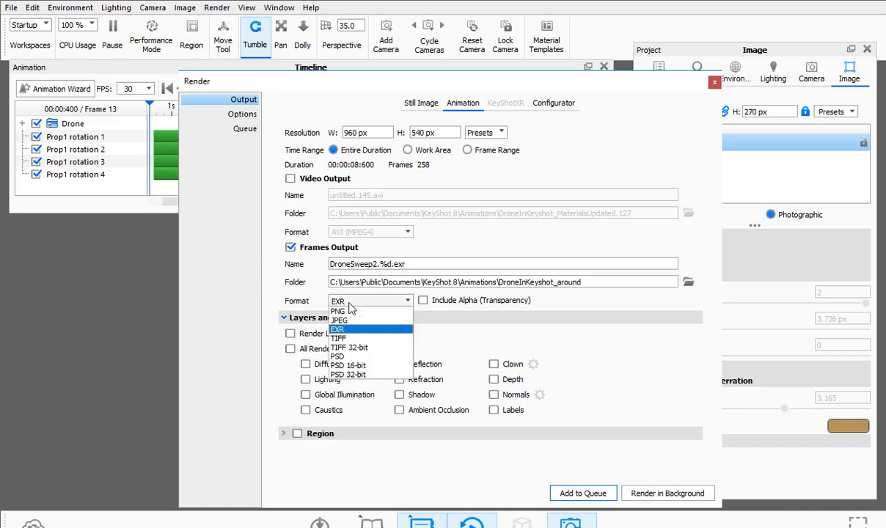
left_click(354, 340)
Try a maximum of 111 samples in the render options, return it to 80 and close the render settings
left_click(229, 113)
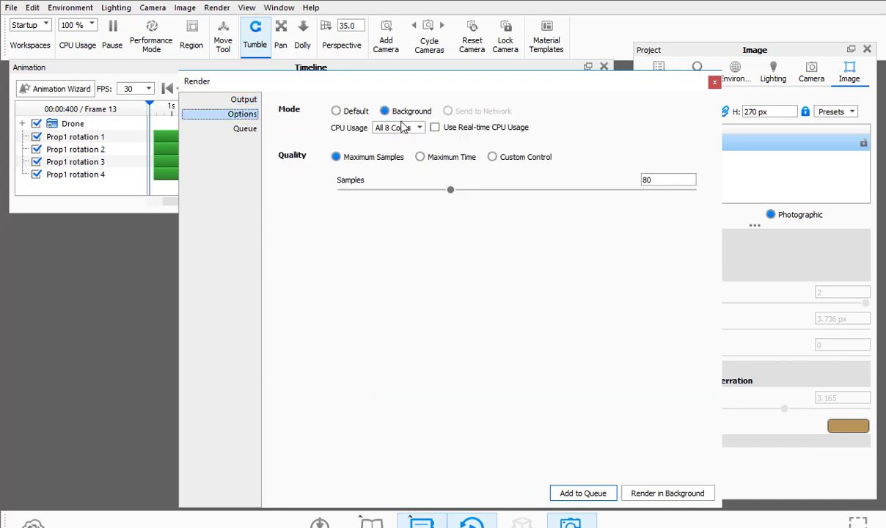
left_click_drag(434, 190, 480, 202)
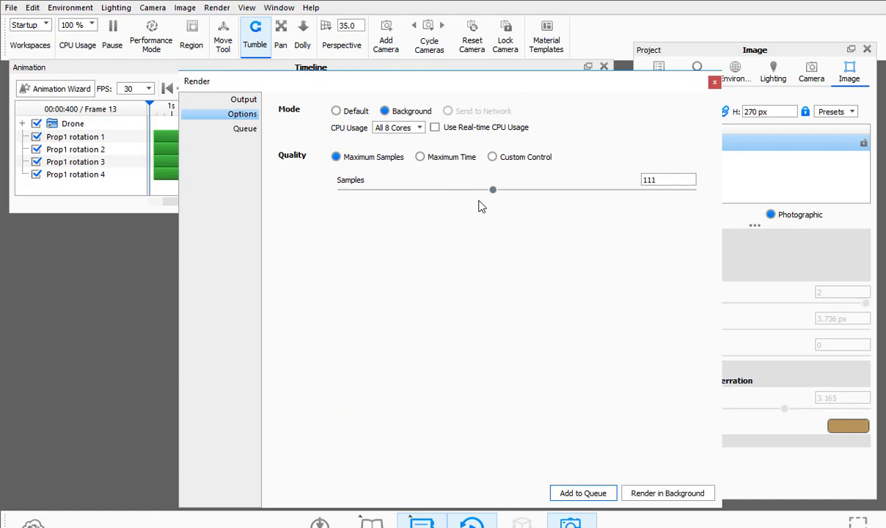
left_click_drag(494, 199, 452, 197)
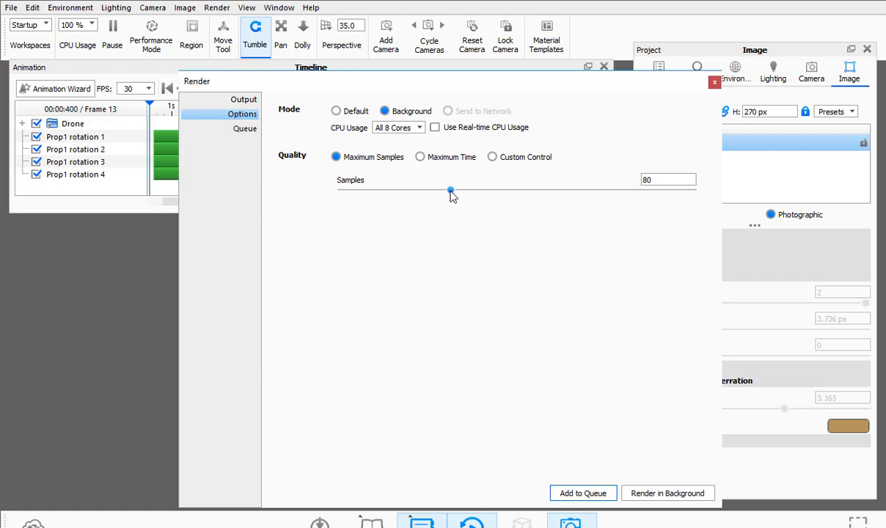
left_click(714, 84)
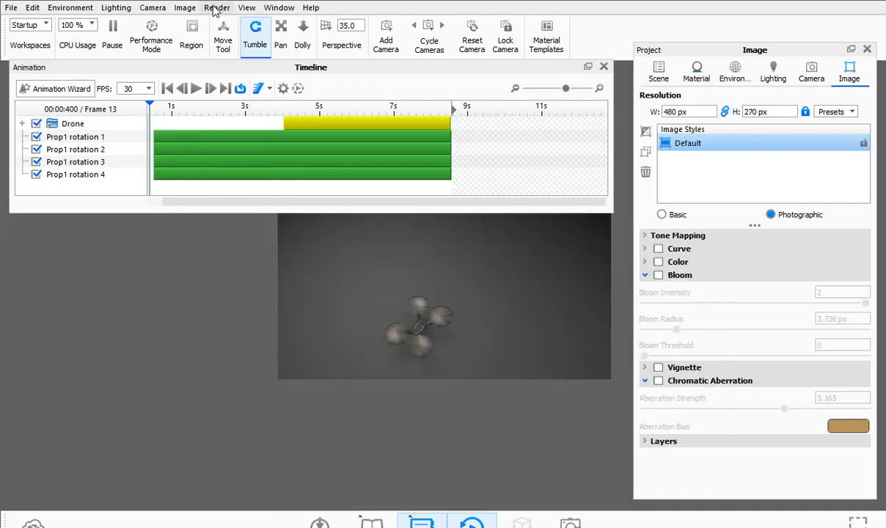
Apply the Product lighting preset and check the samples per frame in the render options
left_click(120, 9)
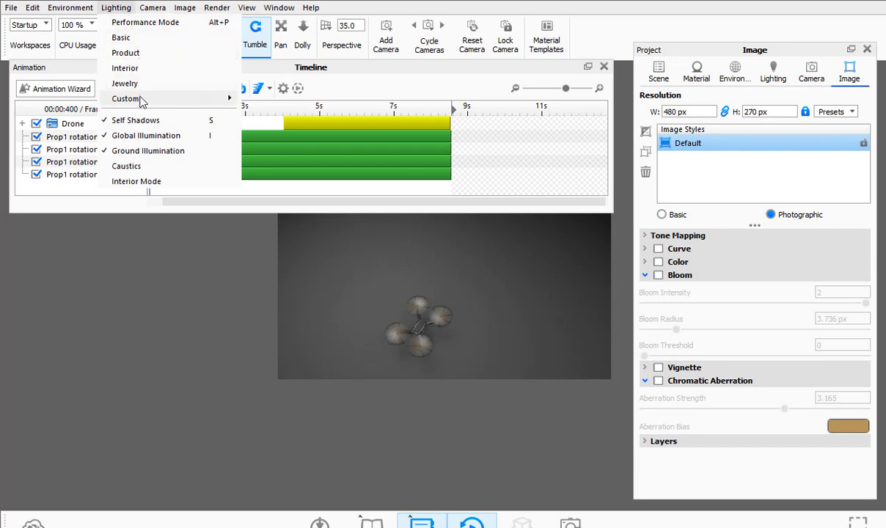
left_click(132, 53)
left_click(121, 12)
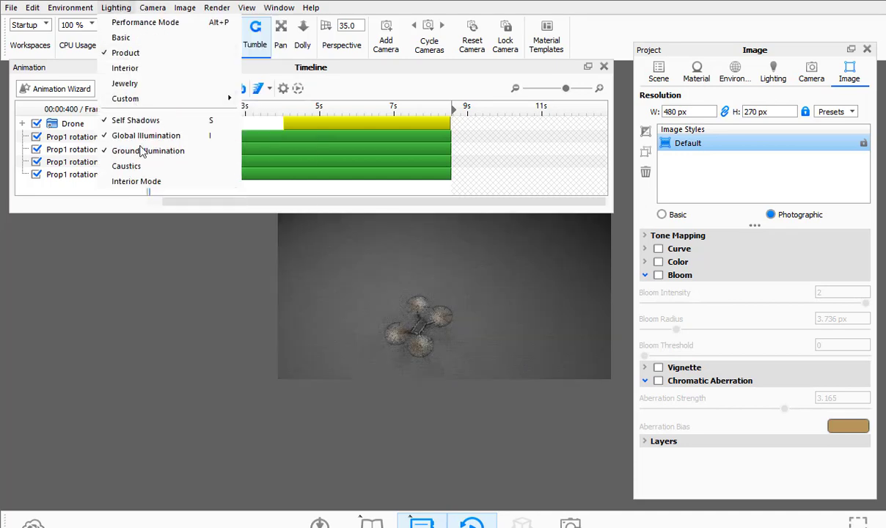
mouse_move(217, 15)
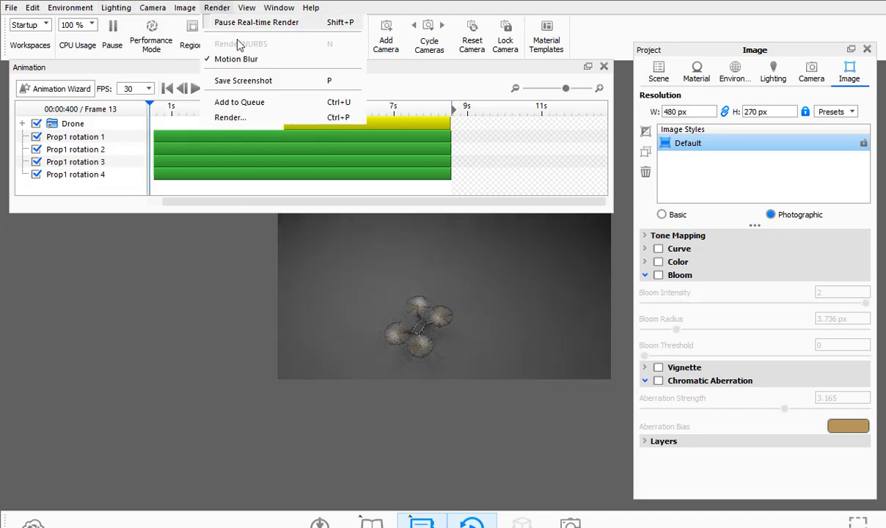
left_click(236, 118)
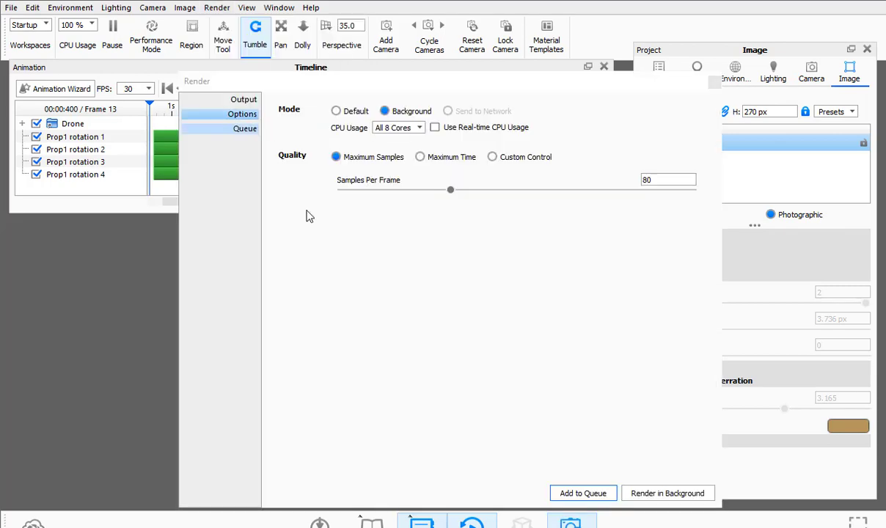
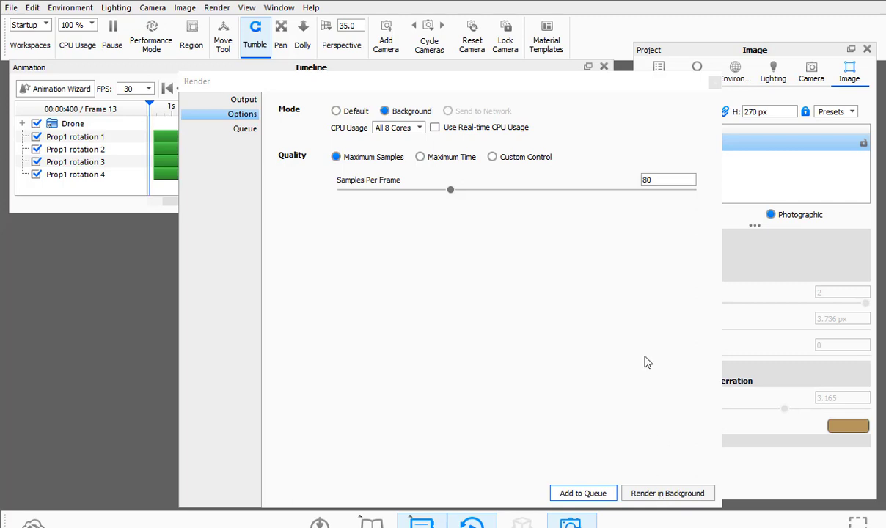
left_click(715, 83)
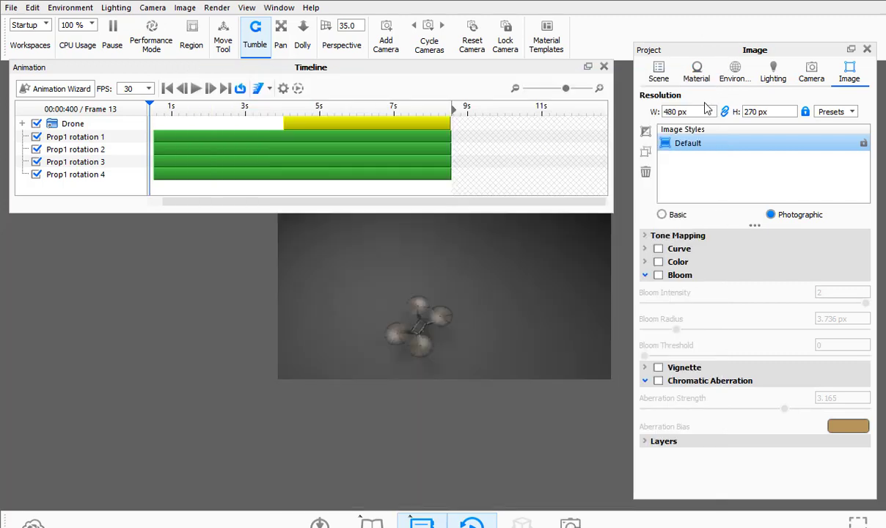
Set the scene's image resolution to 300 x 240 px with the aspect ratio unlocked
left_click(707, 111)
type("300")
key("Return")
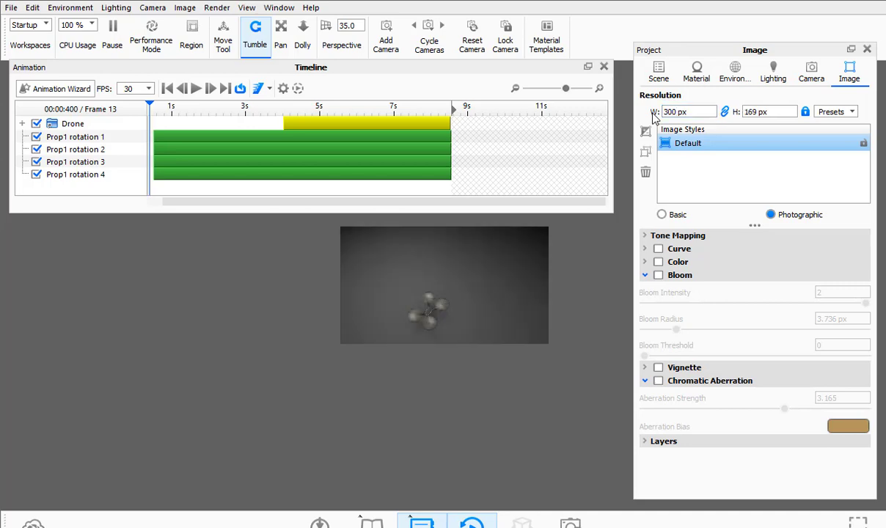
key("Tab")
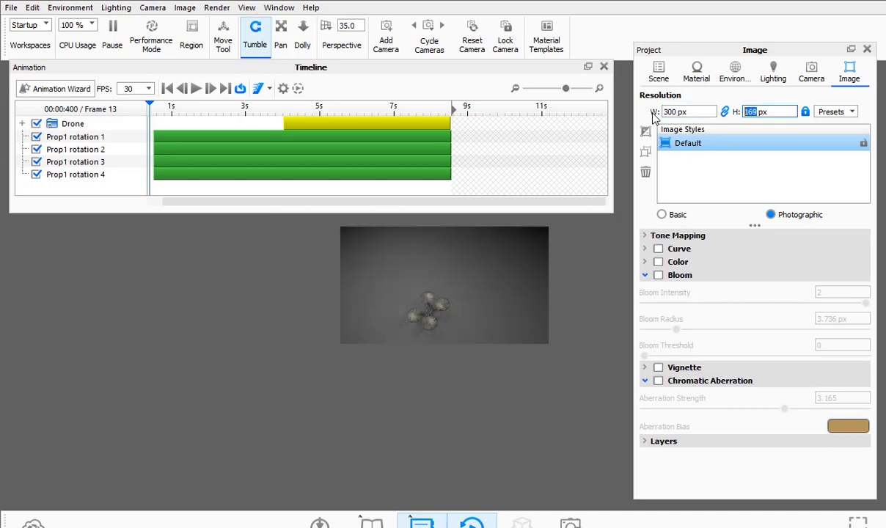
left_click(725, 112)
key("Return")
type("240")
key("Return")
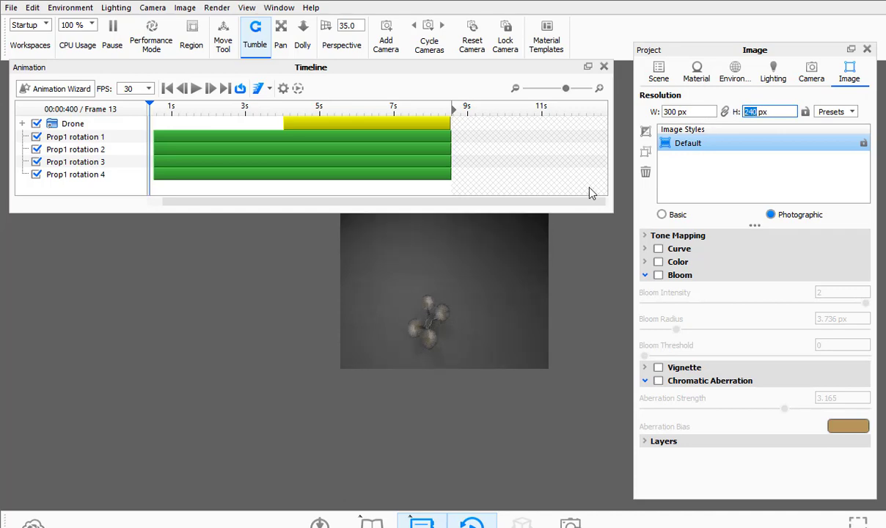
Reframe the camera as a close view of the drone with the timeline's playhead at frame 152
left_click(604, 67)
mouse_move(461, 288)
left_mouse_down()
mouse_move(483, 277)
mouse_move(455, 309)
mouse_move(501, 222)
mouse_move(483, 271)
mouse_move(458, 264)
mouse_move(463, 283)
left_mouse_up()
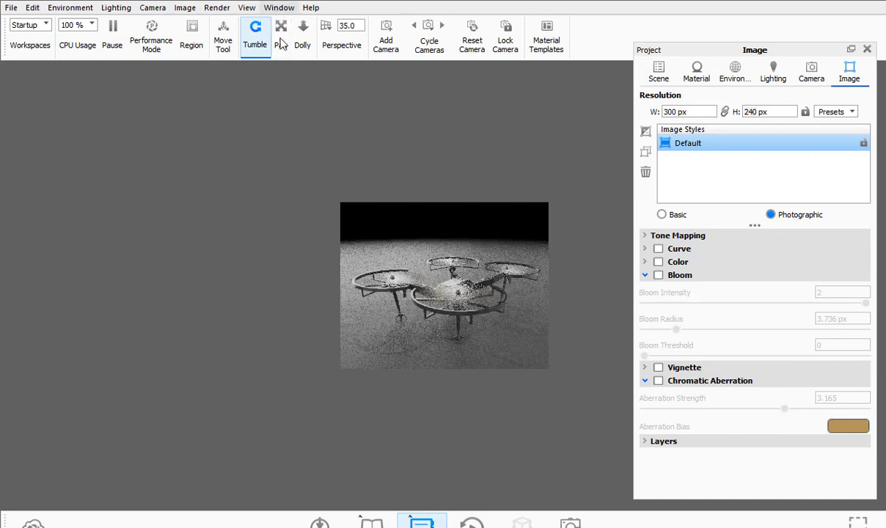
key("a")
left_click_drag(175, 109, 320, 116)
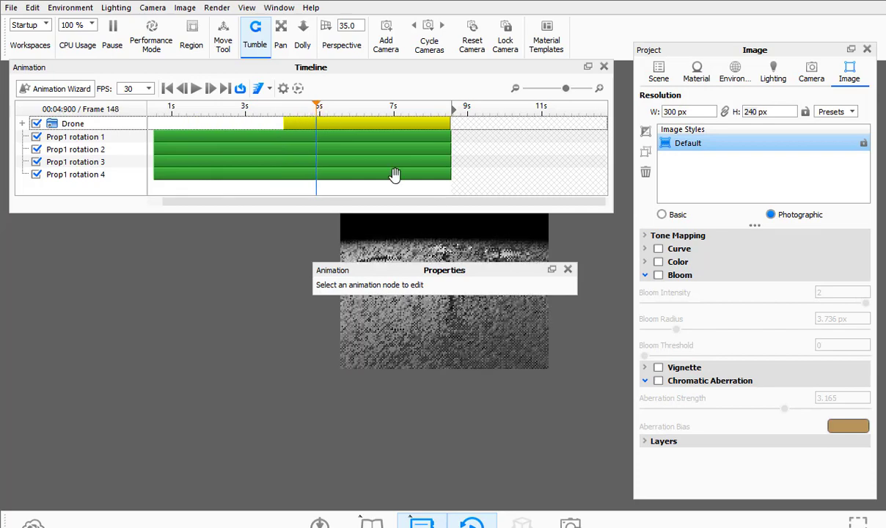
left_click_drag(352, 270, 111, 252)
mouse_move(475, 323)
left_mouse_down()
mouse_move(479, 299)
mouse_move(499, 318)
mouse_move(476, 320)
mouse_move(510, 304)
mouse_move(481, 304)
mouse_move(473, 314)
left_mouse_up()
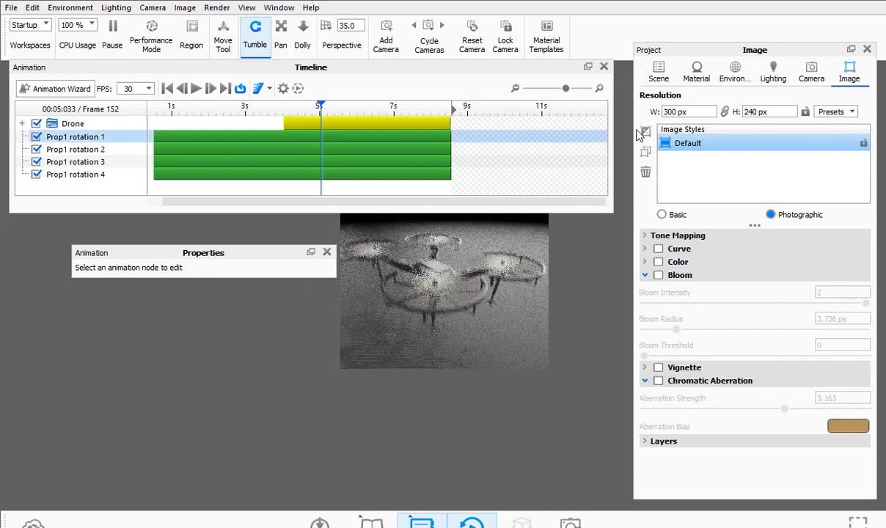
Set Camera2's focal length to 29.375 mm, adjust its framing of the drone and save the camera
left_click(812, 77)
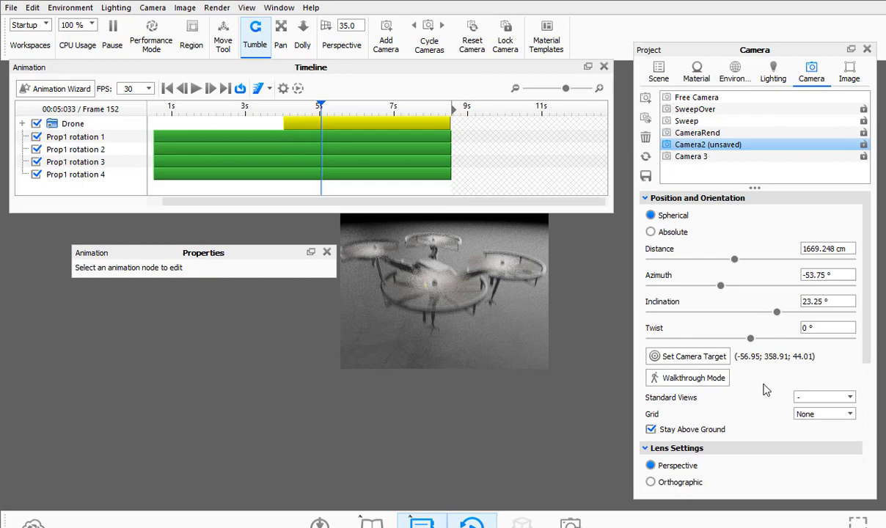
scroll(707, 389, "down", 4)
mouse_move(682, 398)
left_mouse_down()
mouse_move(763, 400)
mouse_move(680, 397)
left_mouse_up()
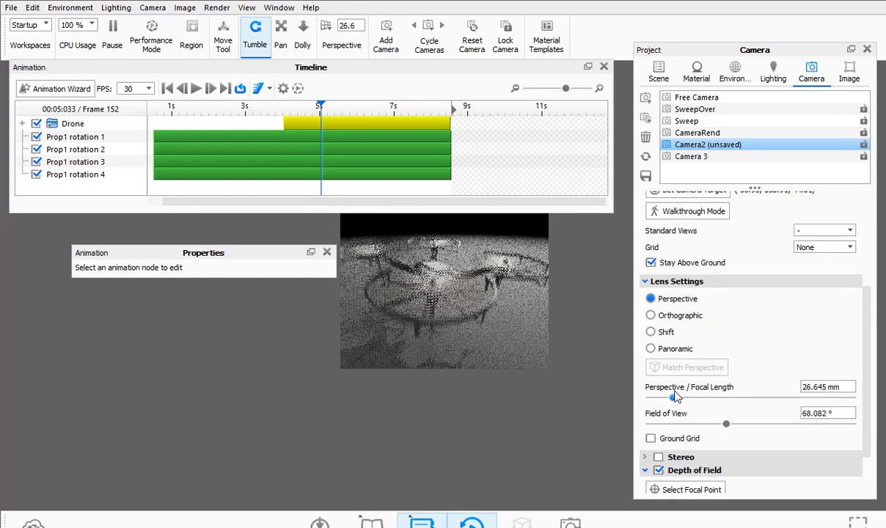
middle_click_drag(516, 300, 515, 297)
scroll(516, 298, "down", 2)
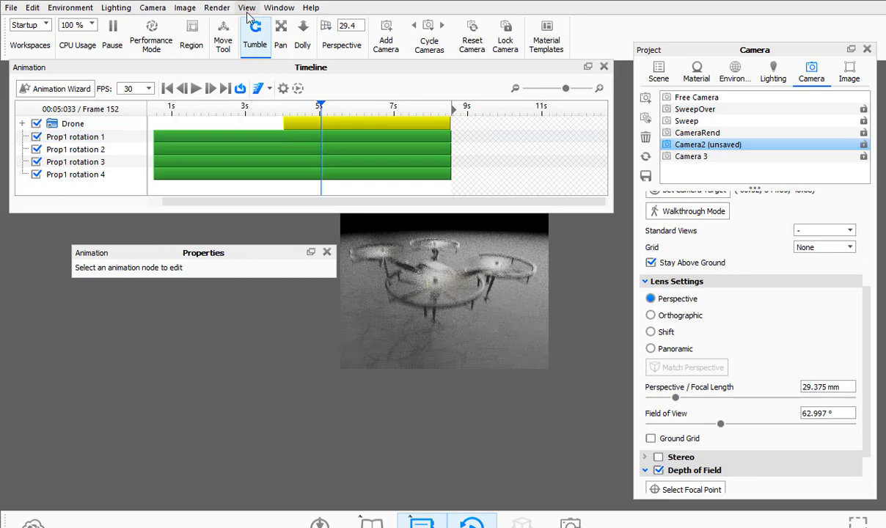
left_click(646, 177)
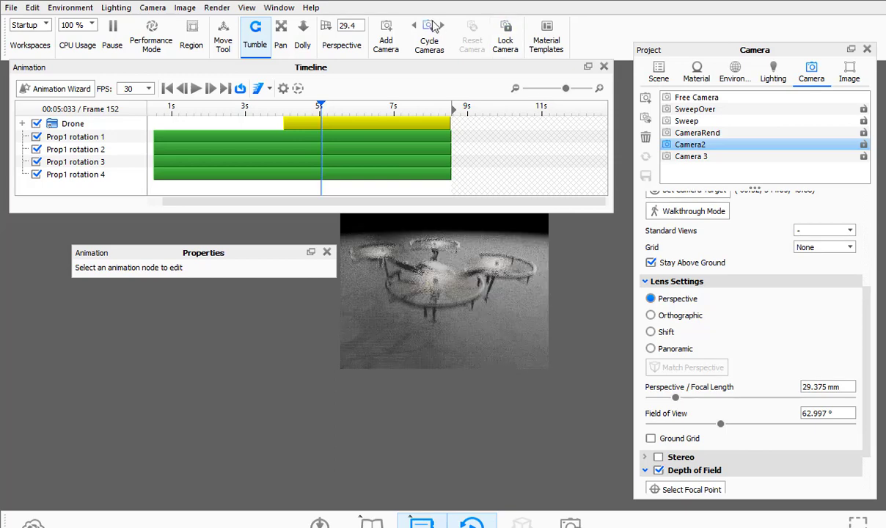
Open the render output settings and set the animation resolution to 3000 x 2400 px
left_click(217, 8)
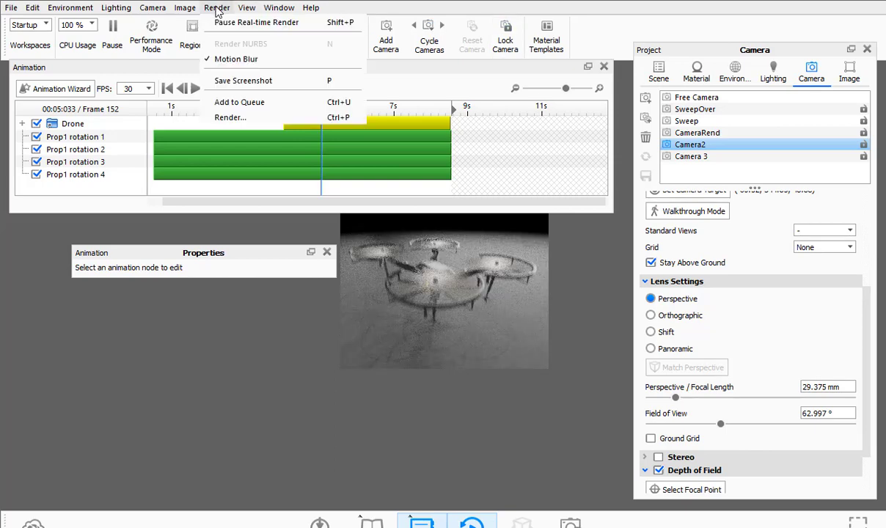
left_click(230, 117)
left_click(243, 100)
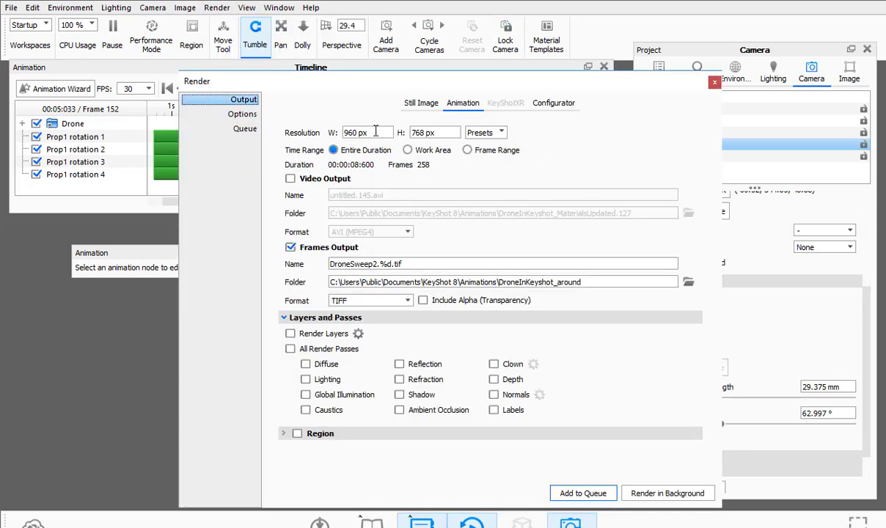
double_click(355, 133)
type("3000")
key("Tab")
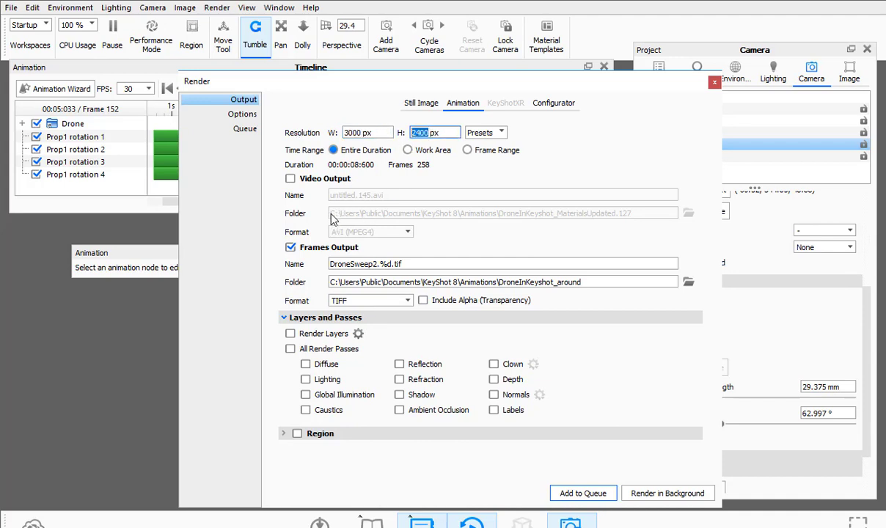
Switch the render output to a still image and set its resolution to 3000 x 2400 px
left_click(424, 103)
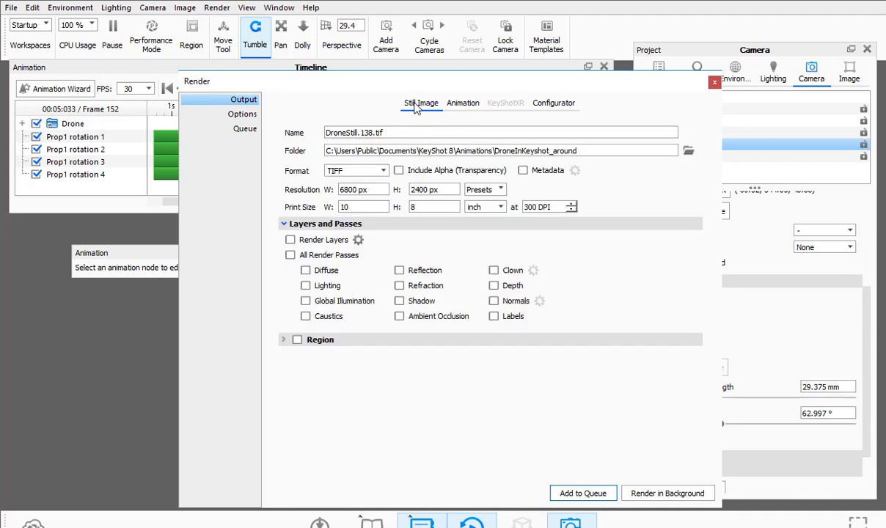
double_click(353, 189)
type("3000")
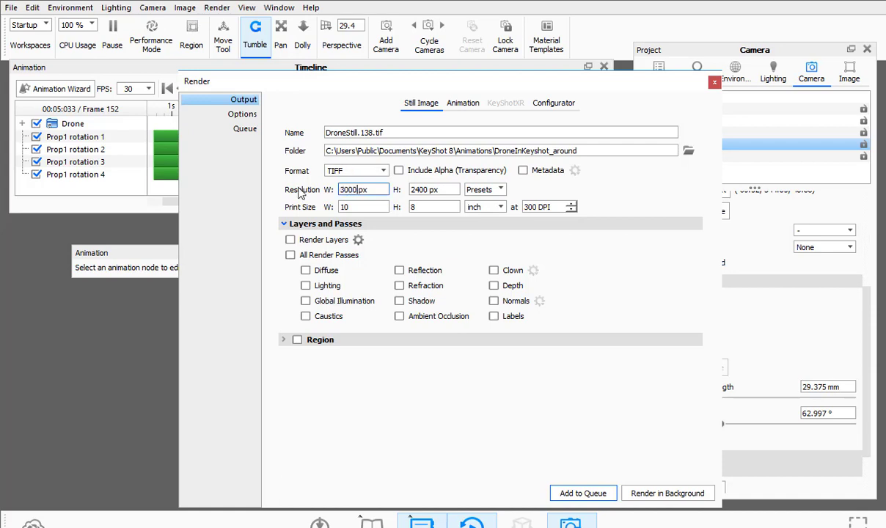
key("Tab")
left_click(356, 207)
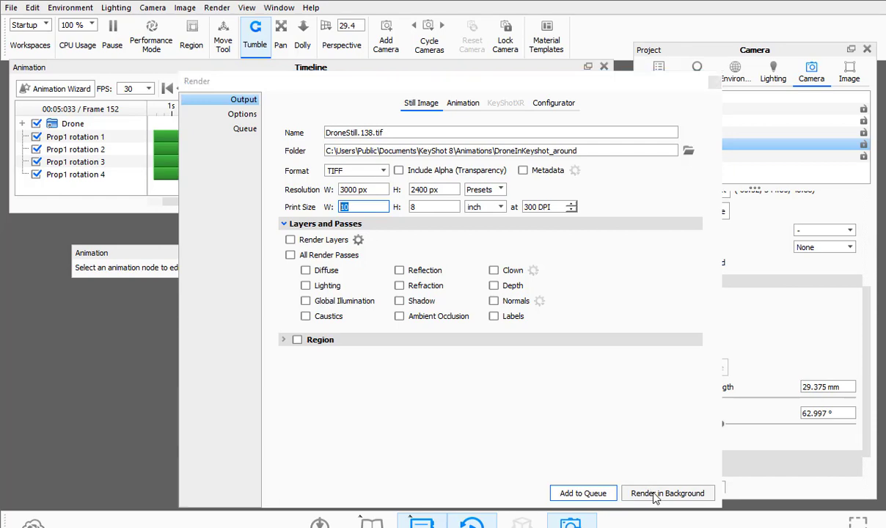
Launch Adobe After Effects and review the still image's width and height in the render settings
key("super")
type("after")
key("Return")
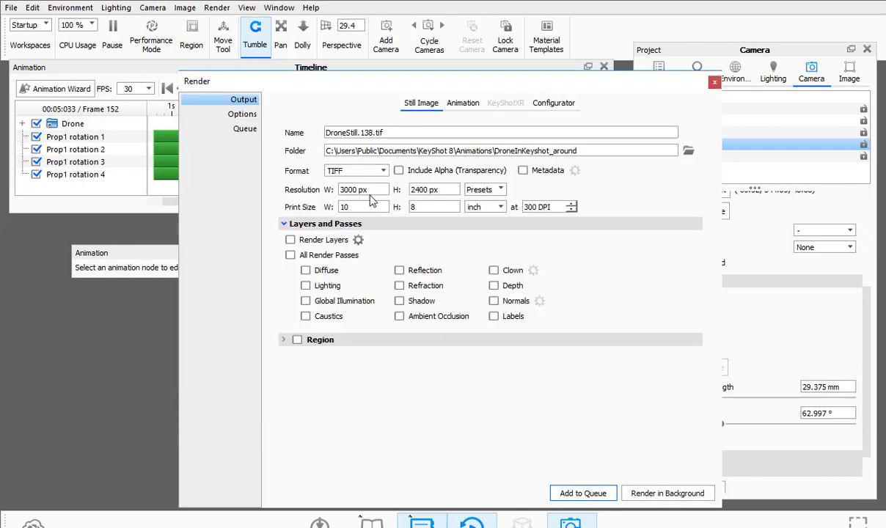
left_click_drag(372, 190, 331, 183)
left_click_drag(449, 189, 360, 180)
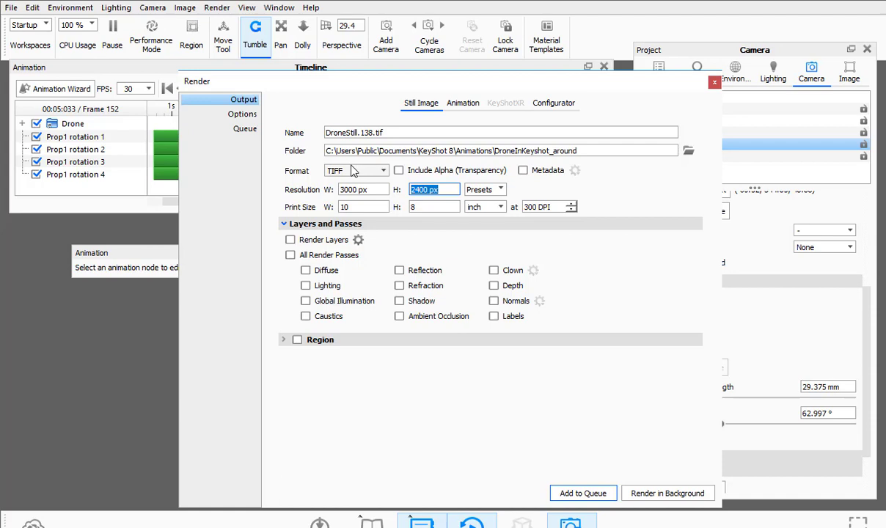
Pause the real-time render and switch to Adobe After Effects
key("alt+Tab")
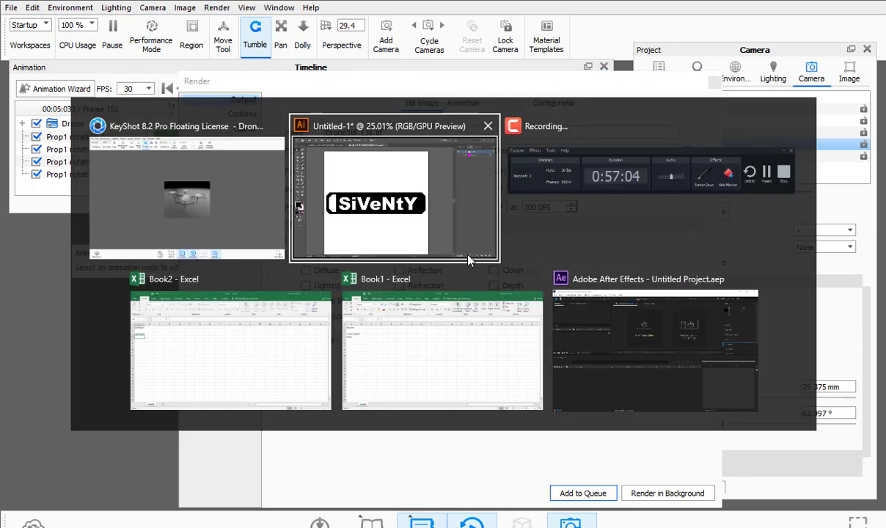
key("Escape")
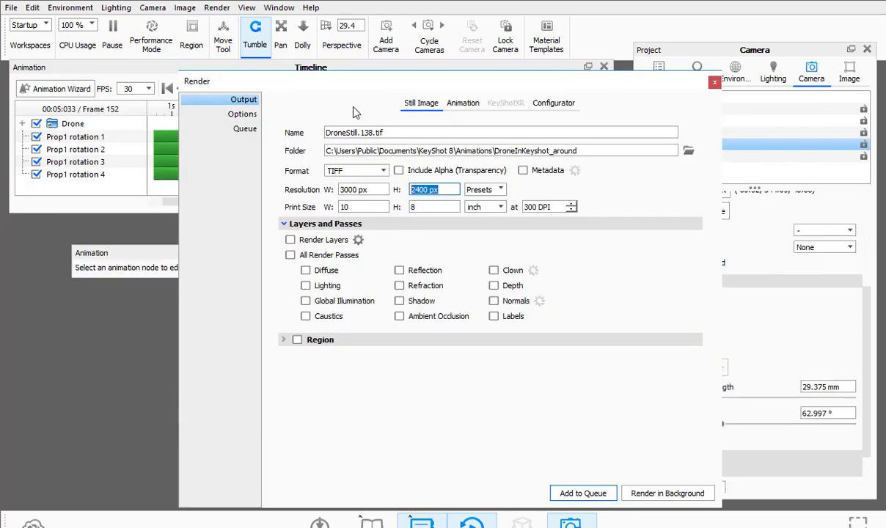
left_click(113, 33)
key("alt+Tab")
key("Down")
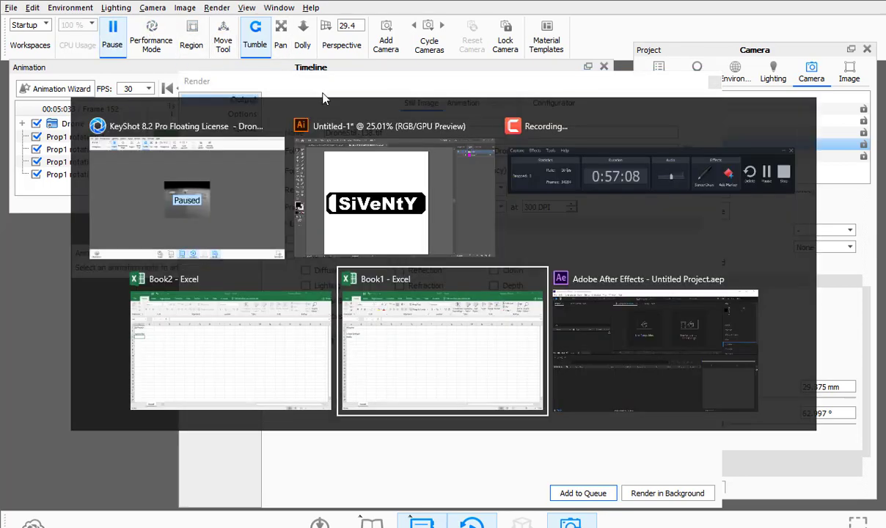
key("Right")
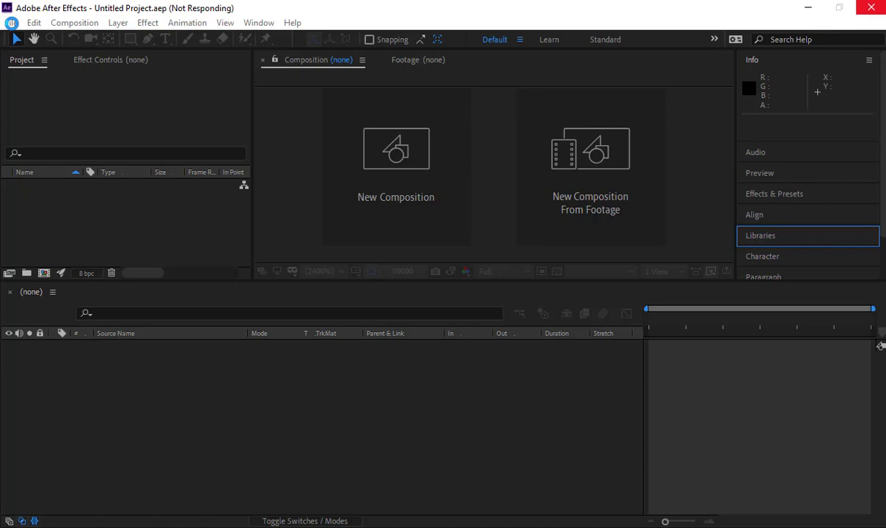
Switch to KeyShot to close the render settings, and return to After Effects
mouse_move(630, 527)
key("alt+Tab")
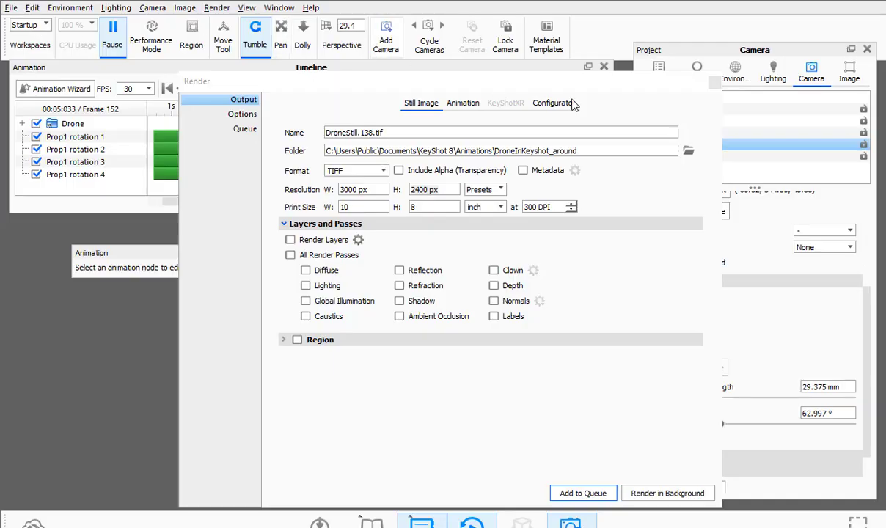
left_click(715, 81)
key("alt+Tab")
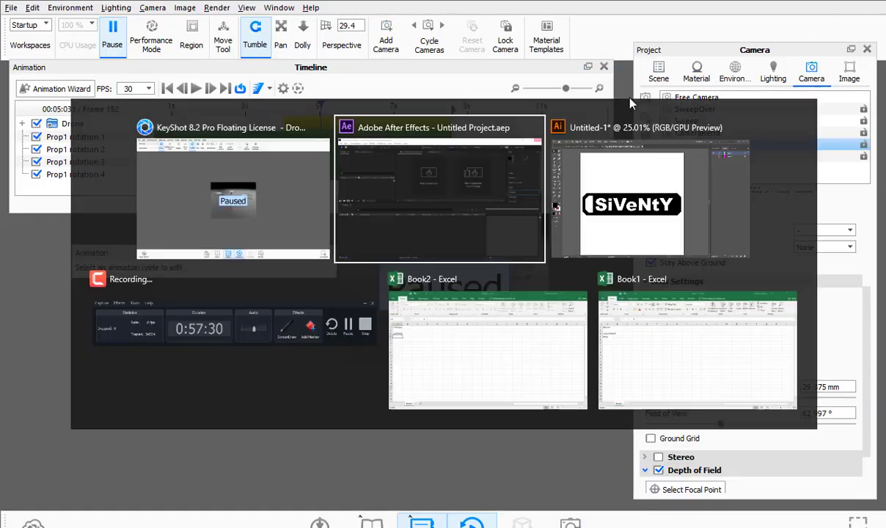
key("alt+Tab")
key("alt+Tab")
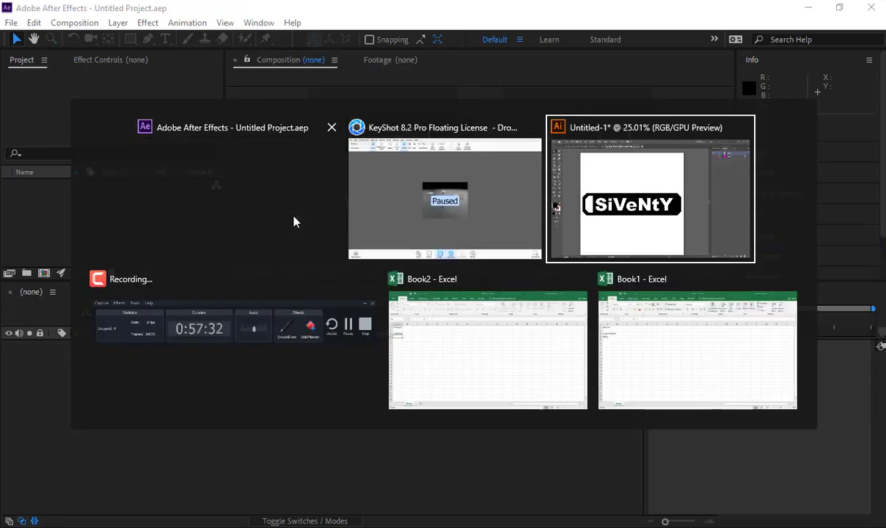
key("alt+shift+Tab")
key("alt+shift+Tab")
Open the recent project 3DIntegration.aep
left_click(11, 23)
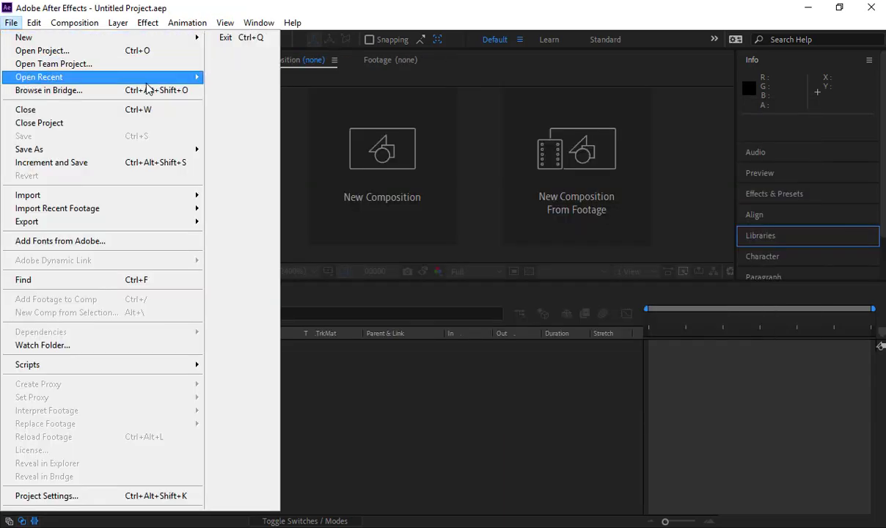
mouse_move(147, 77)
left_click(296, 78)
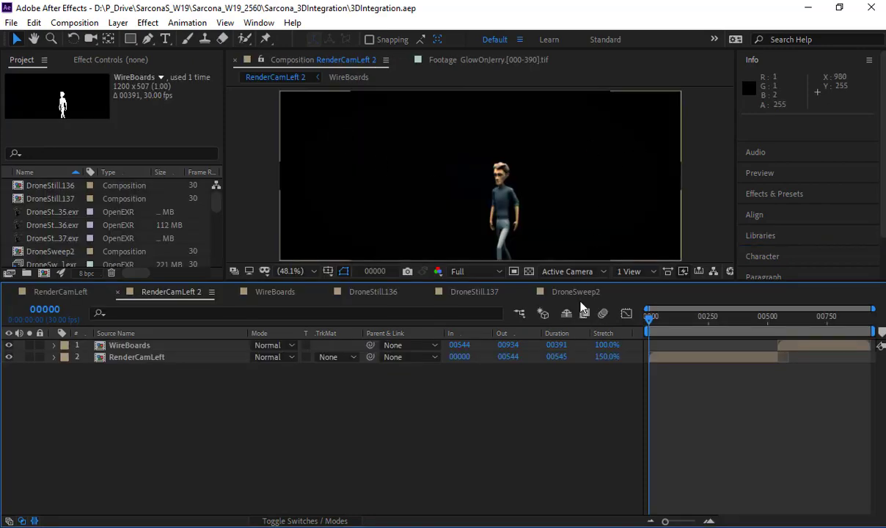
Show the DroneSweep2 composition at frame 0 and enlarge the composition viewer's height
left_click(575, 292)
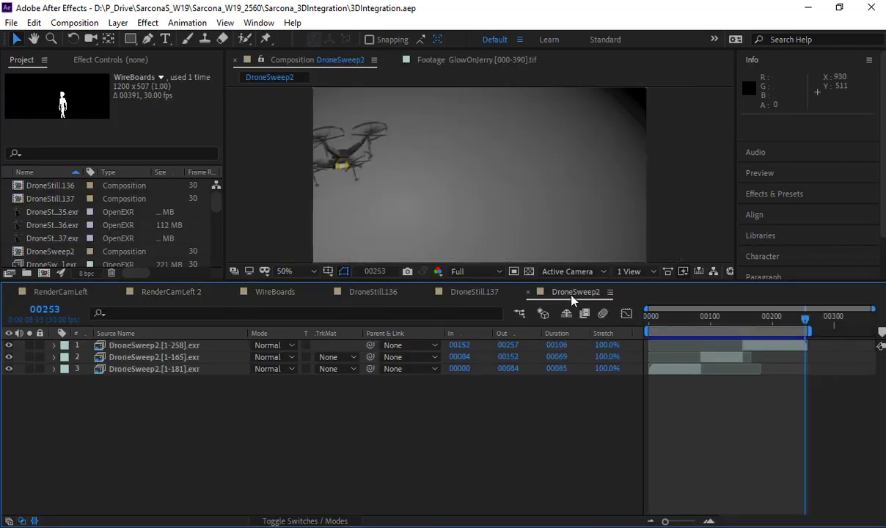
left_click(652, 316)
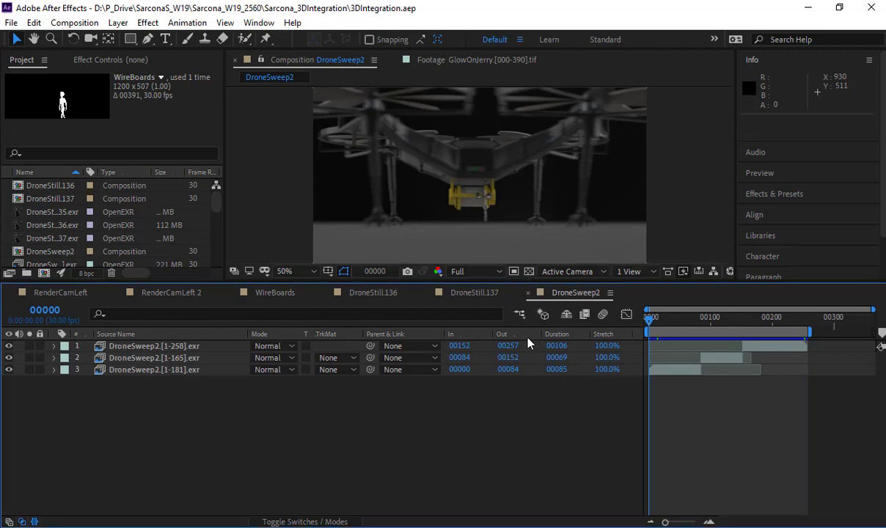
left_click_drag(528, 283, 525, 388)
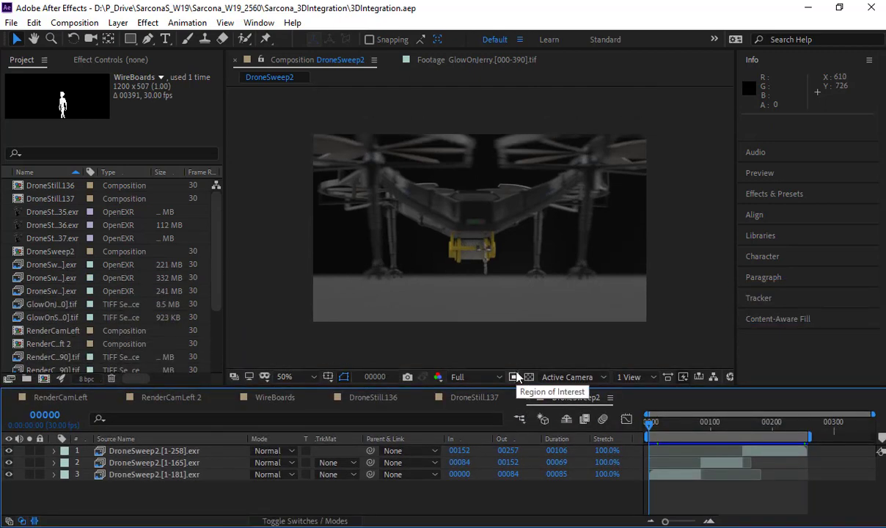
Add an adjustment layer above DroneSweep2.[1-258].exr and apply the Exposure effect to it
left_click(208, 452)
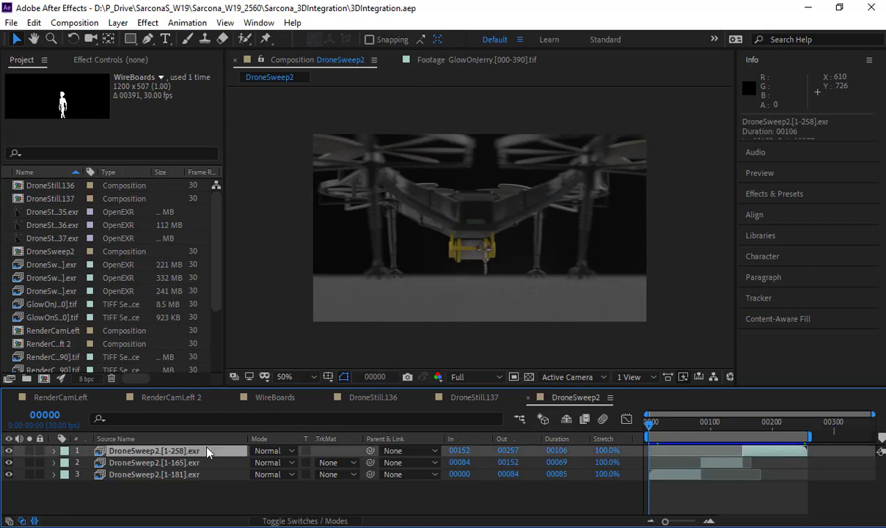
left_click(117, 23)
mouse_move(206, 39)
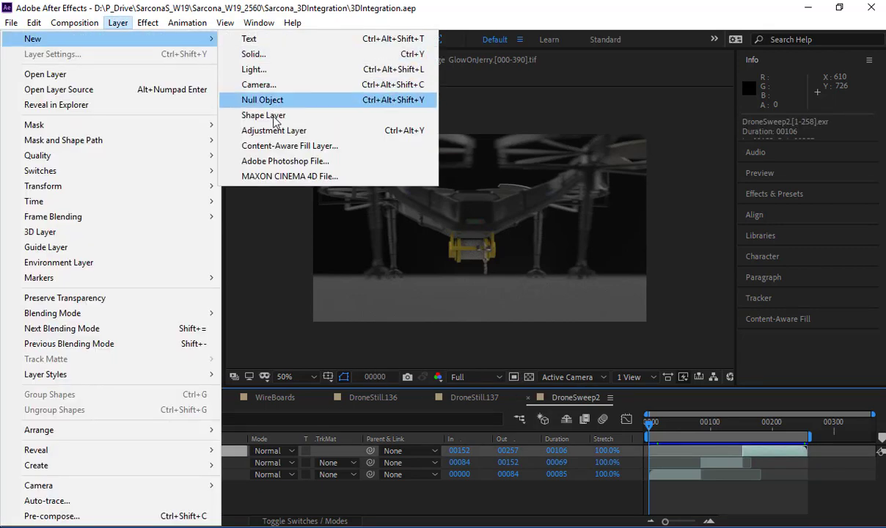
left_click(274, 130)
left_click(149, 24)
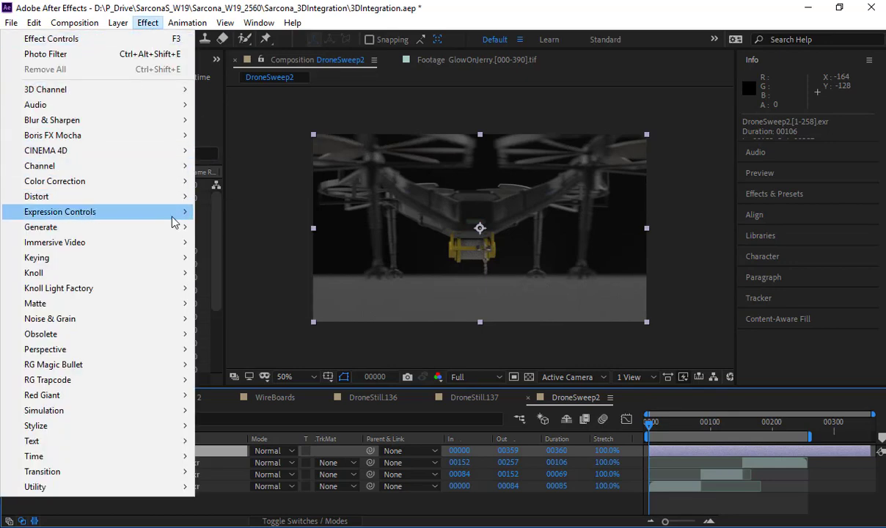
mouse_move(174, 181)
left_click(276, 300)
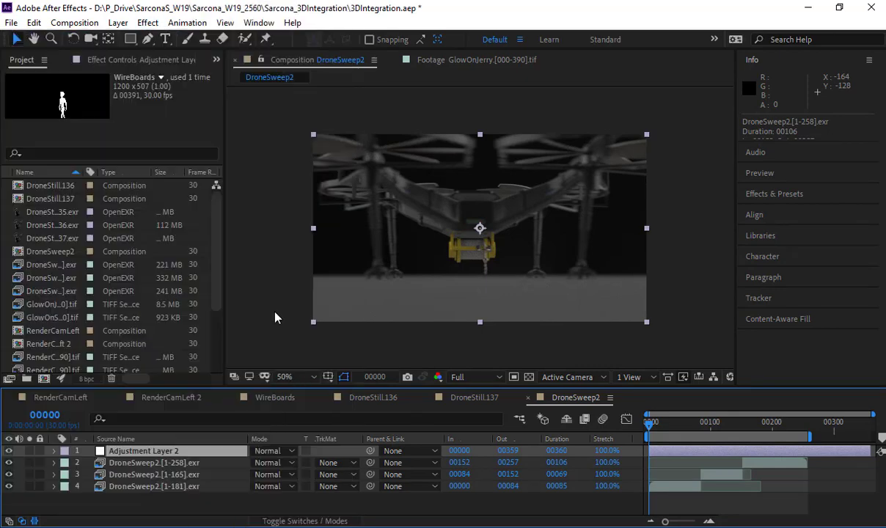
Try master exposure values of 1, 5 and 2 on the adjustment layer
left_click(130, 124)
type("1")
key("Tab")
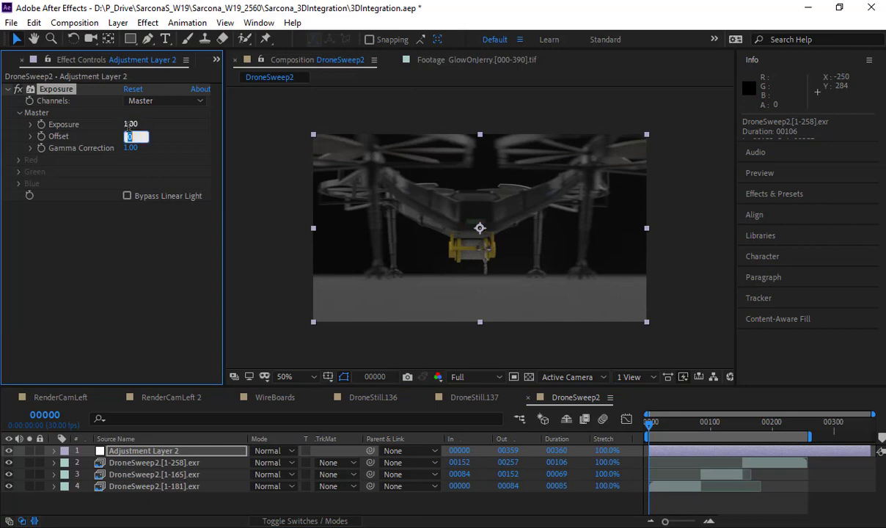
left_click(130, 124)
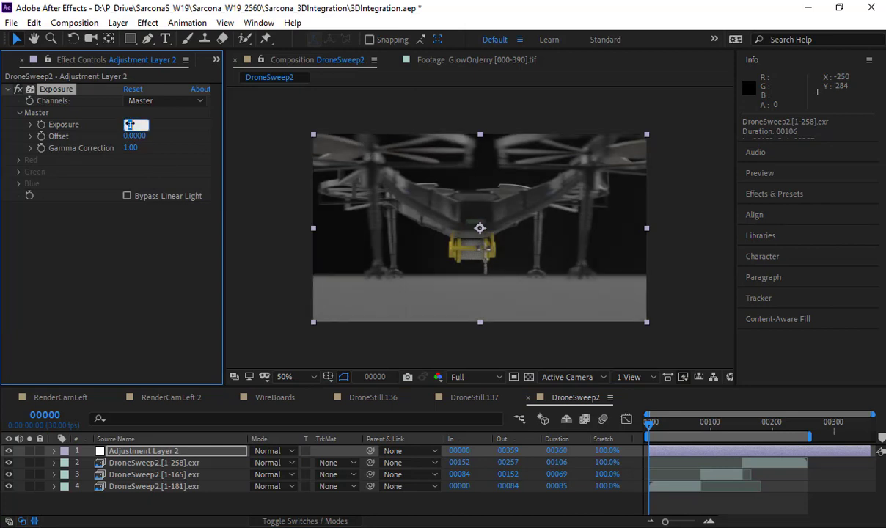
type("5")
key("Tab")
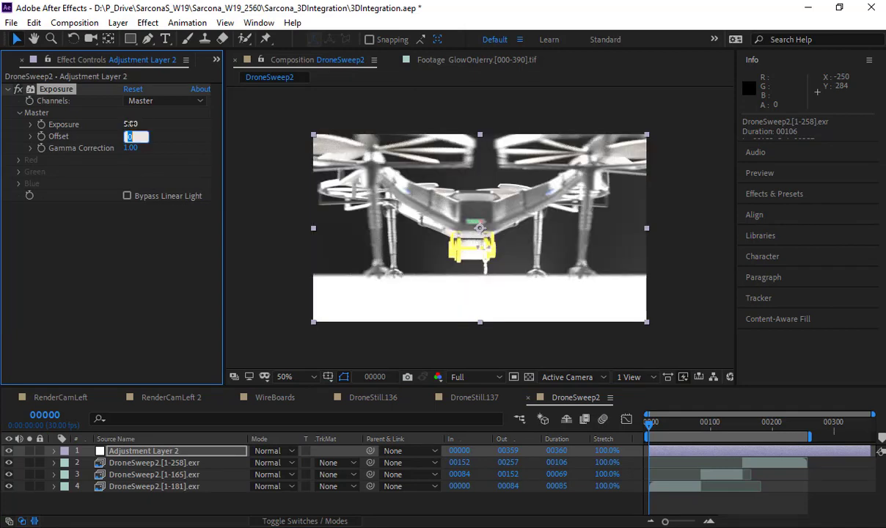
left_click(129, 124)
type("2")
key("Return")
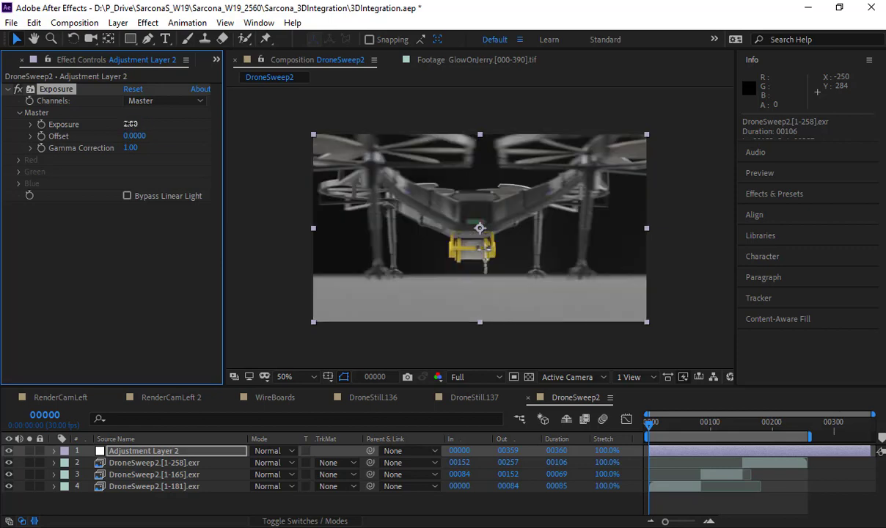
Set the adjustment layer's master exposure to 3
left_click(129, 124)
type("3")
key("Return")
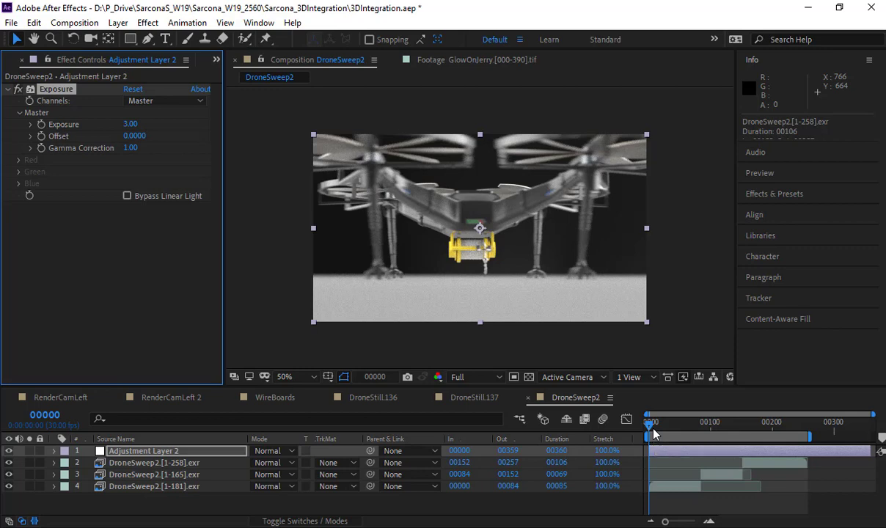
Preview the DroneSweep2 animation, scrub back to frame 8 and examine the drone's body and yellow winch up close
key("space")
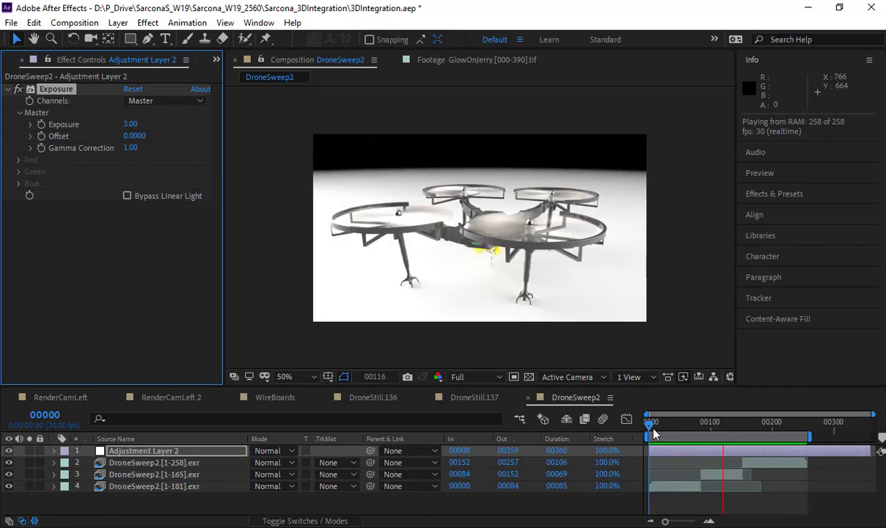
mouse_move(755, 434)
left_mouse_down()
mouse_move(744, 433)
mouse_move(797, 433)
mouse_move(731, 433)
mouse_move(744, 426)
left_mouse_up()
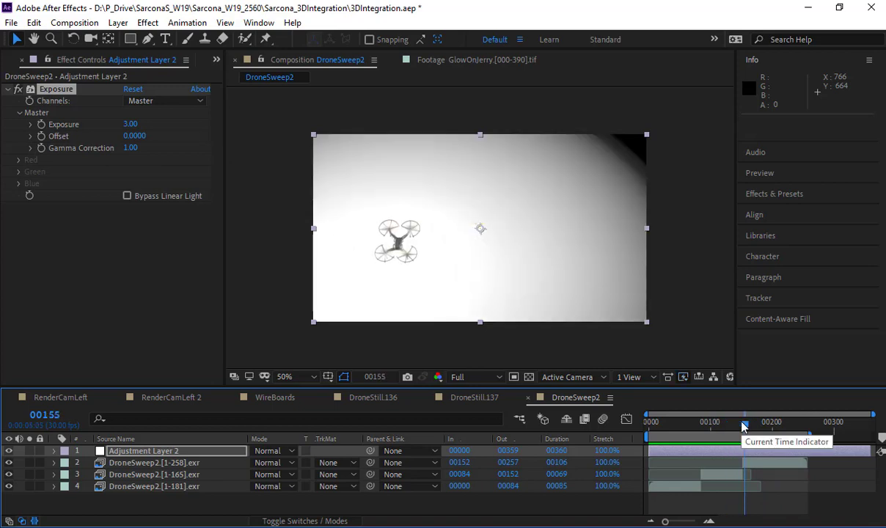
left_click_drag(744, 427, 654, 422)
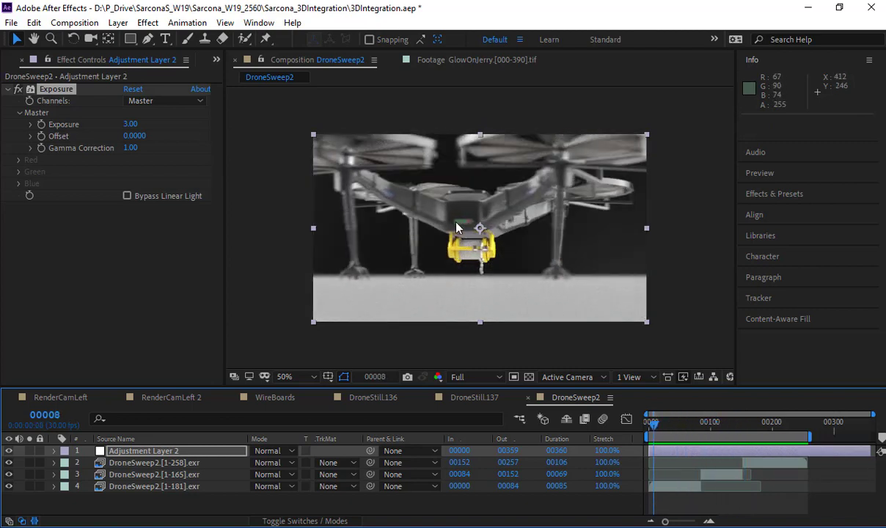
scroll(478, 228, "up", 4)
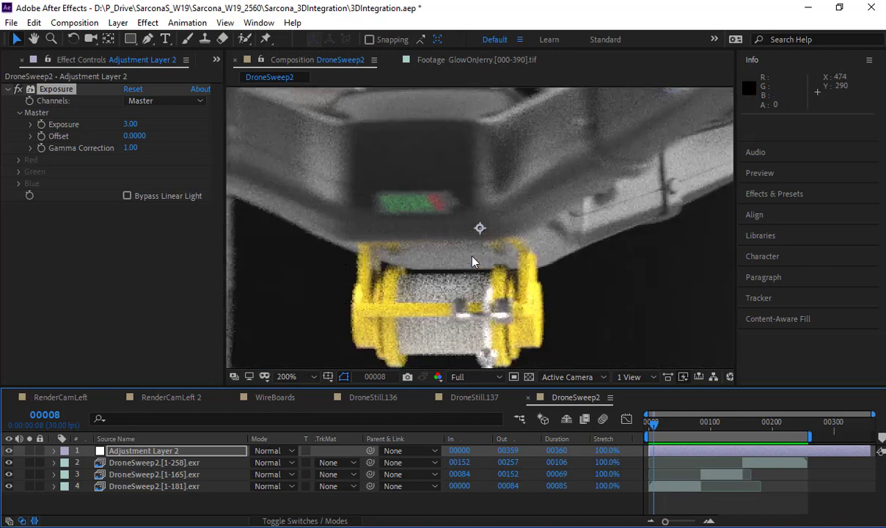
scroll(478, 227, "down", 4)
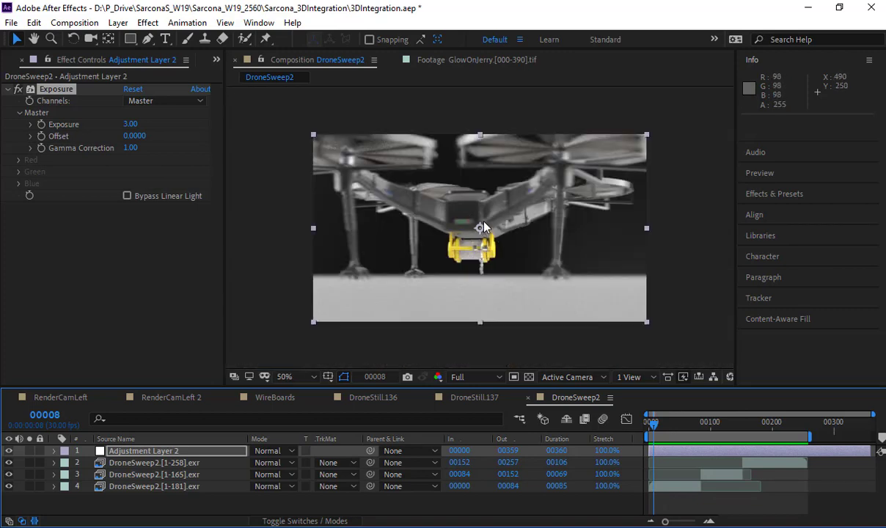
scroll(481, 229, "up", 2)
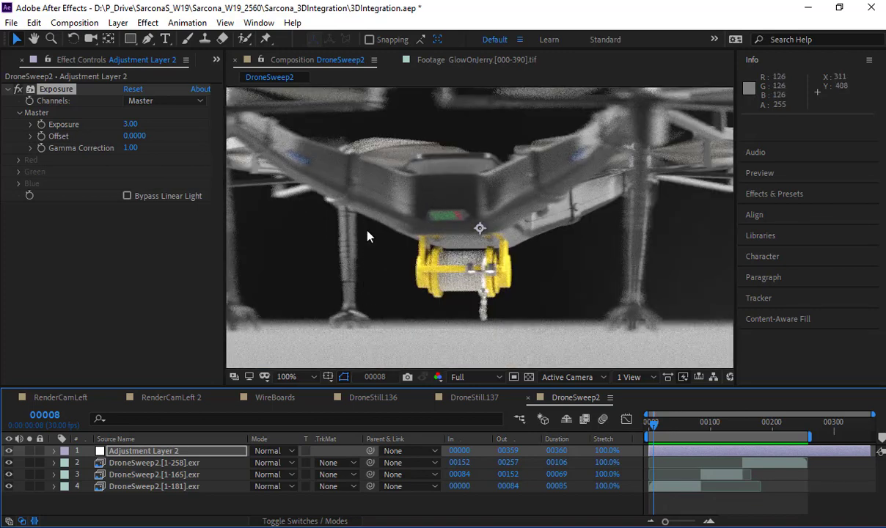
Switch to KeyShot to review the lens and depth of field settings of Camera2, and return to After Effects
key("alt+Tab")
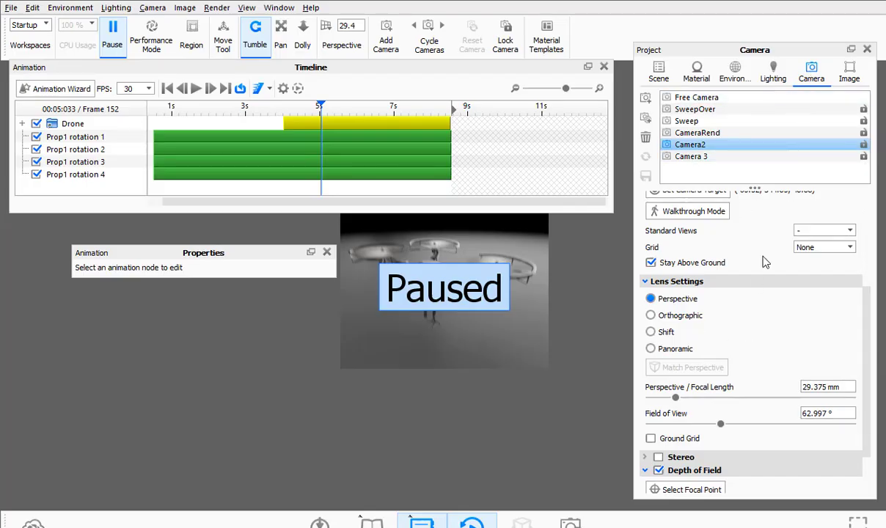
scroll(708, 334, "down", 2)
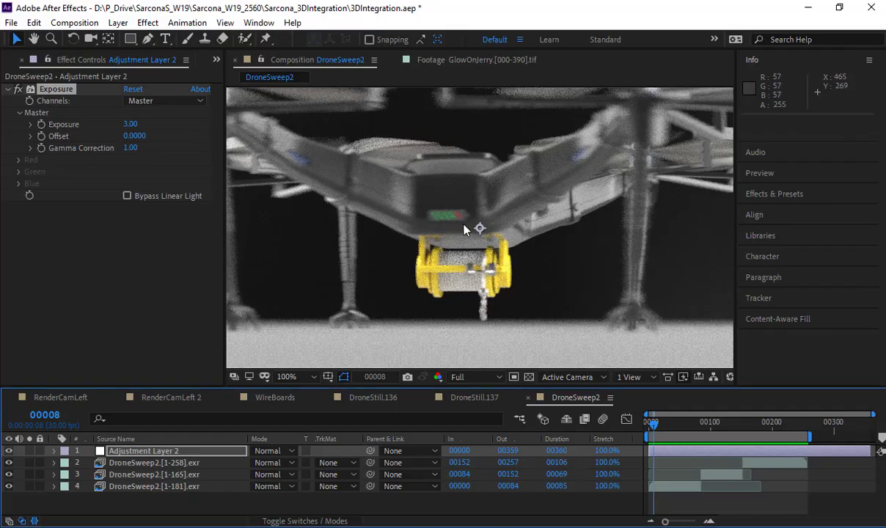
Show the DroneStill.136 composition and move the current time to frame 30
left_click(476, 398)
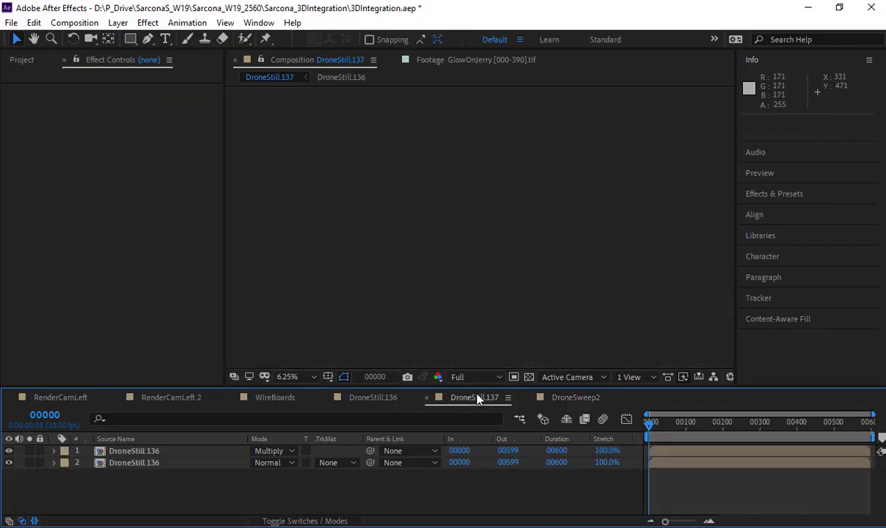
left_click(375, 398)
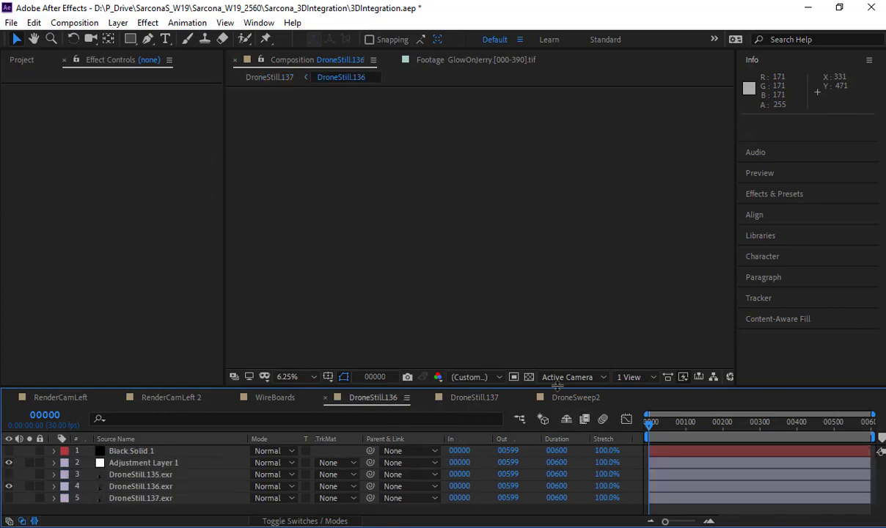
left_click(680, 423)
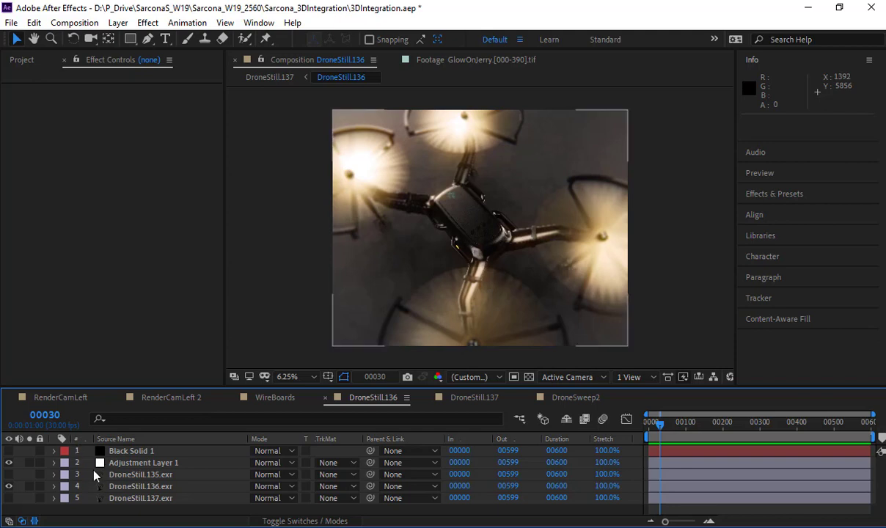
Compare the DroneStill.136 image without and with Adjustment Layer 1, and examine the glowing propellers up close
left_click(8, 463)
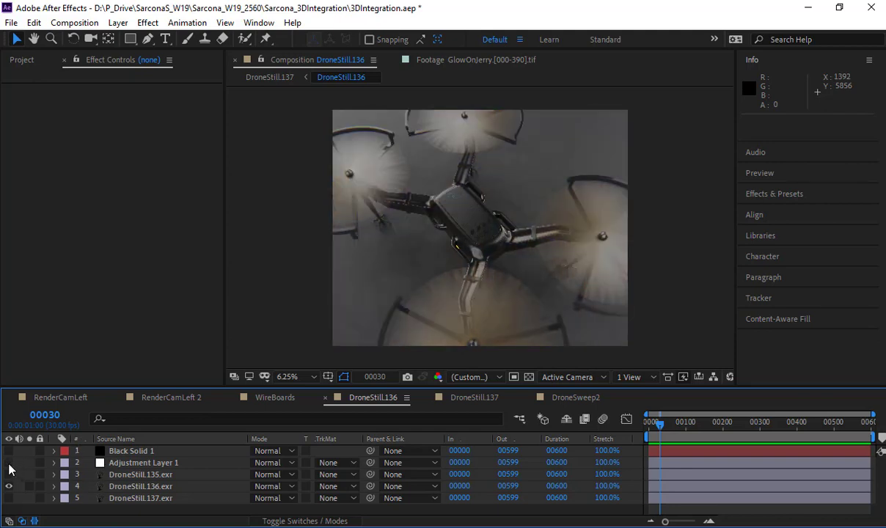
left_click(8, 463)
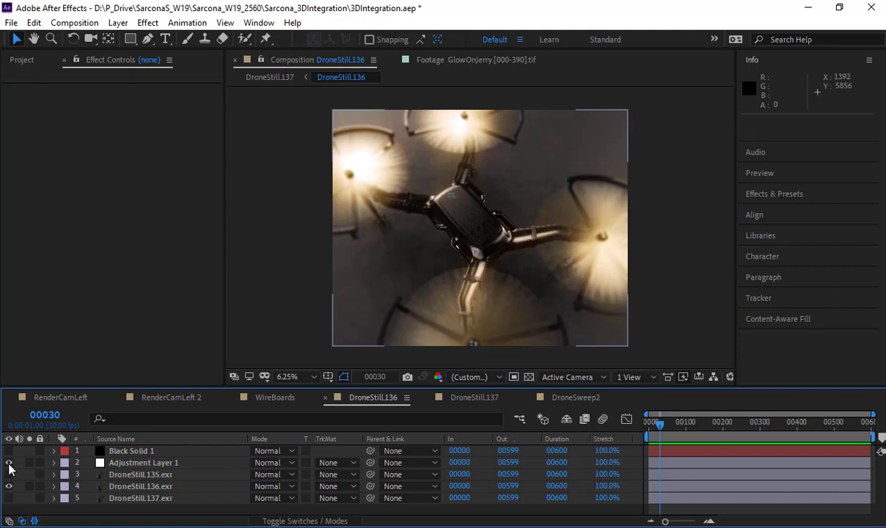
scroll(477, 207, "up", 4)
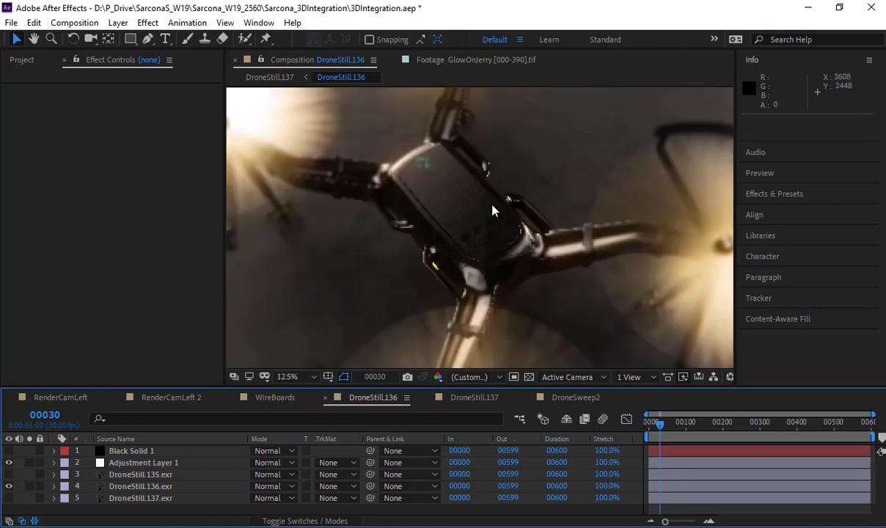
left_click_drag(580, 267, 574, 206)
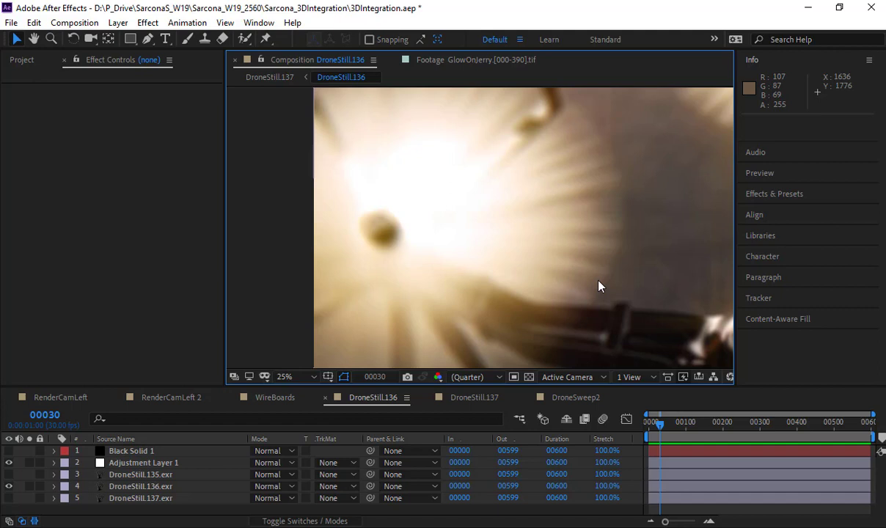
scroll(603, 261, "down", 3)
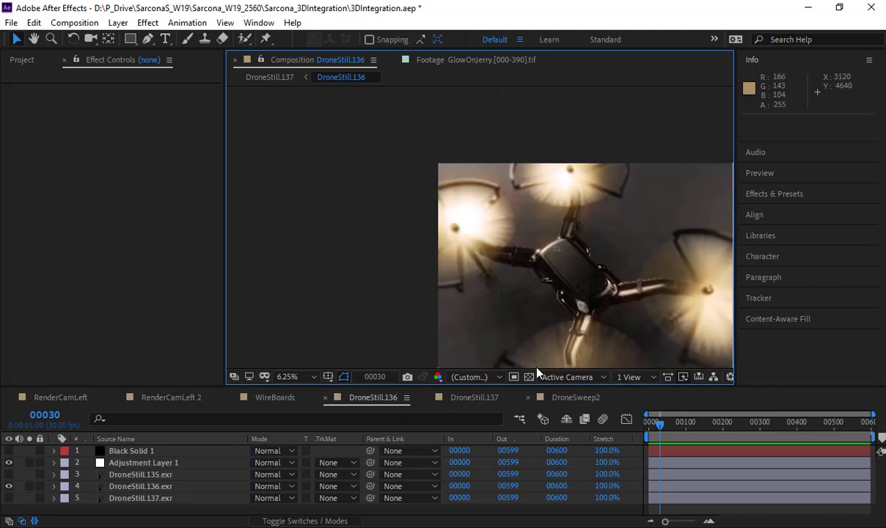
Hide the DroneStill.136.exr layer and show the DroneStill.135.exr layer instead
left_click(8, 484)
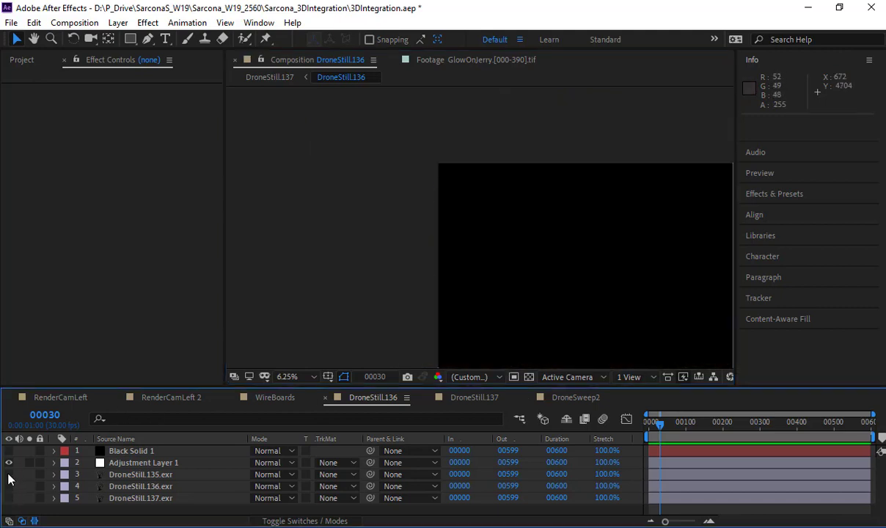
left_click(8, 474)
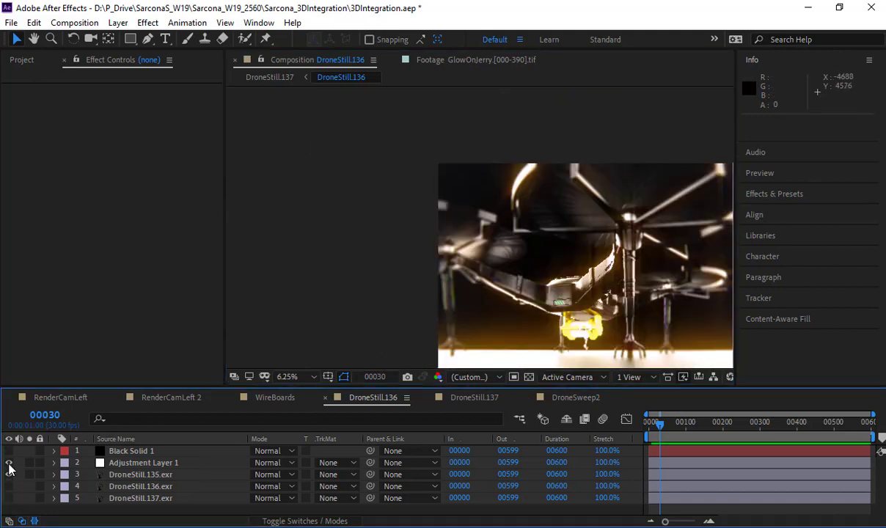
Hide the DroneStill.135.exr layer and show the DroneStill.137.exr layer instead
left_click(8, 475)
left_click(9, 498)
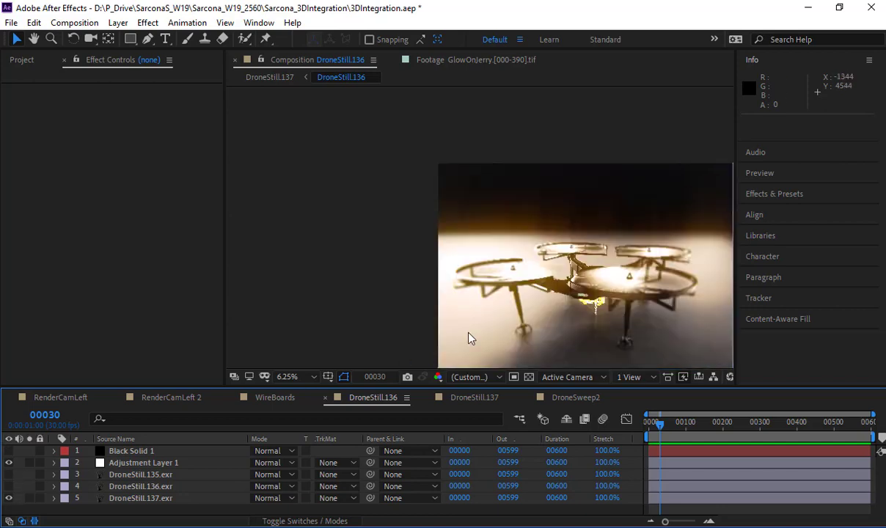
middle_click_drag(484, 339, 432, 285)
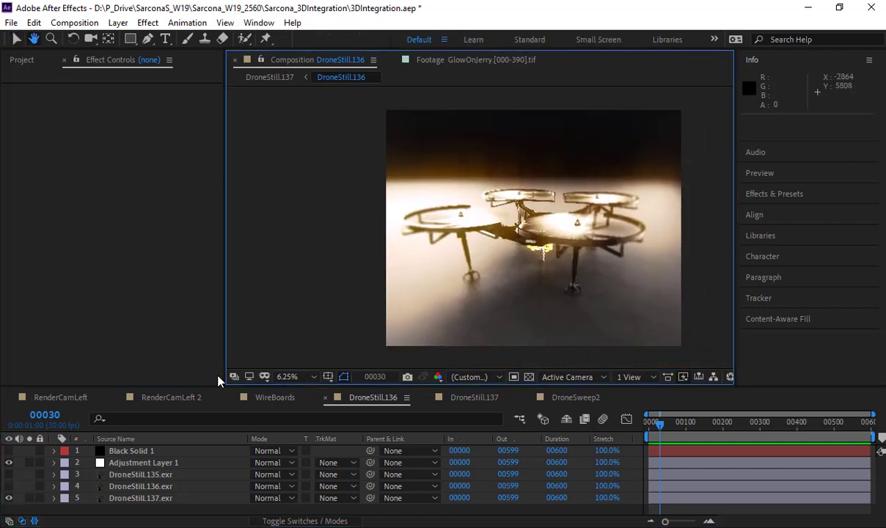
Turn off Adjustment Layer 1 to examine the floor and drone feet in DroneStill.137 up close, and turn the layer back on
left_click(8, 463)
scroll(520, 301, "up", 1)
middle_click_drag(565, 310, 488, 186)
middle_click_drag(543, 209, 517, 130)
scroll(530, 268, "up", 1)
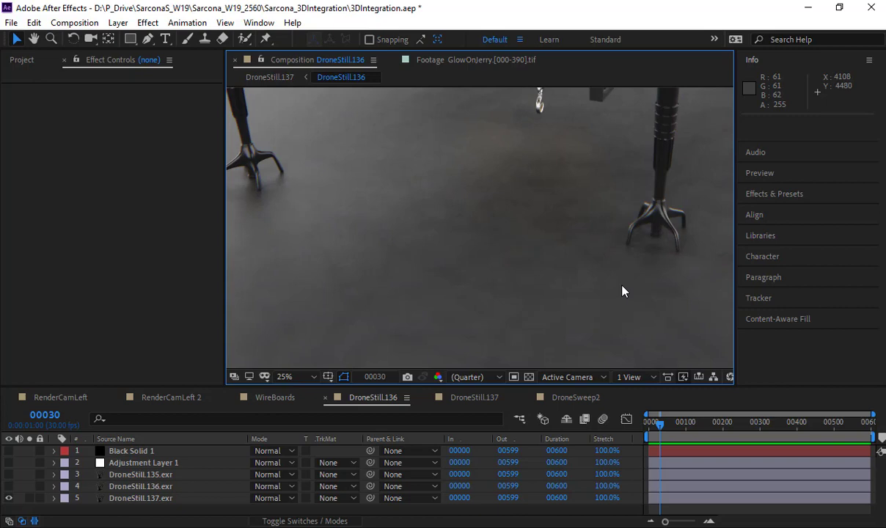
left_click(9, 463)
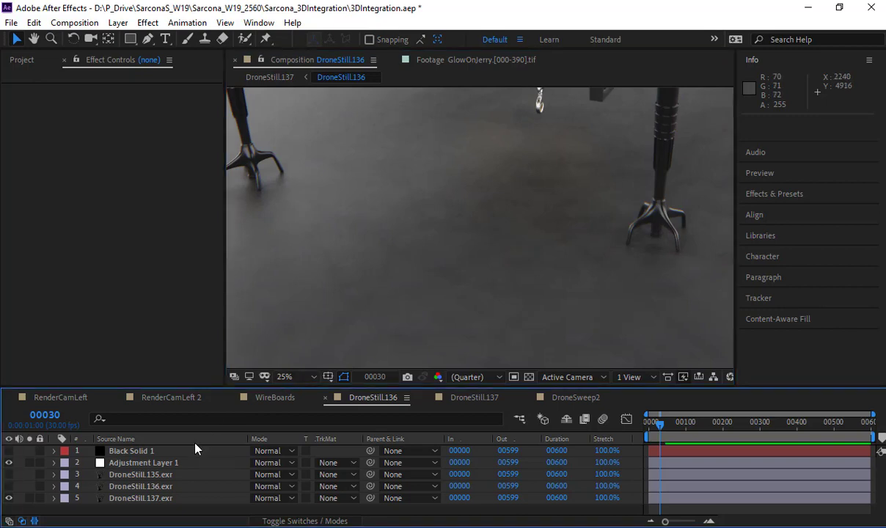
Disable the Curves, Camera Lens Blur, Starglow and Photo Filter effects on Adjustment Layer 1
left_click(167, 463)
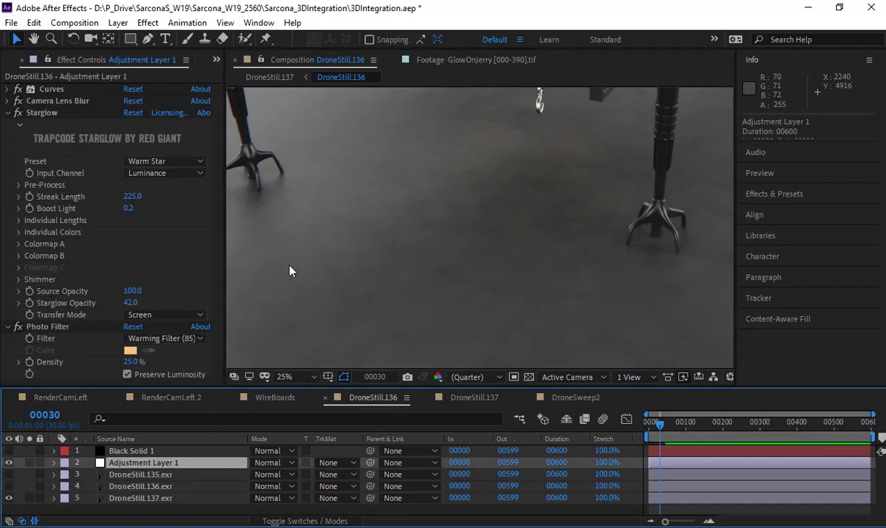
left_click(7, 112)
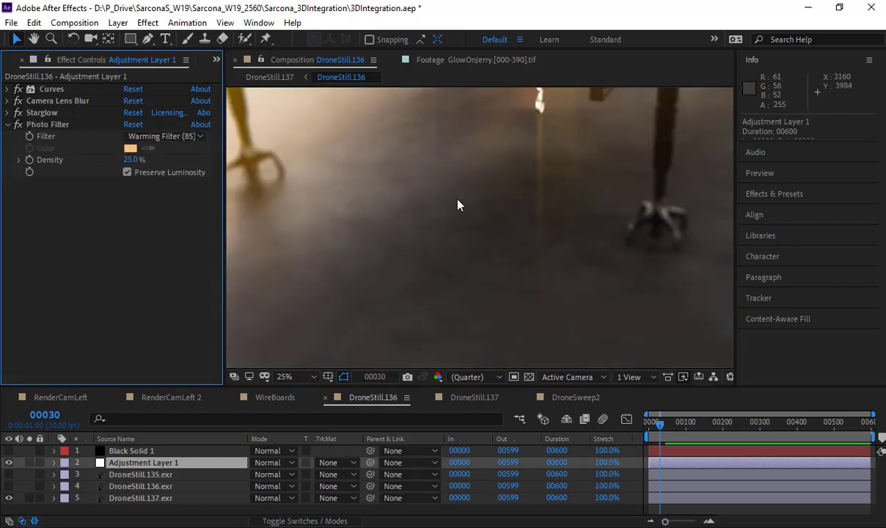
left_click(8, 125)
left_click_drag(16, 125, 14, 86)
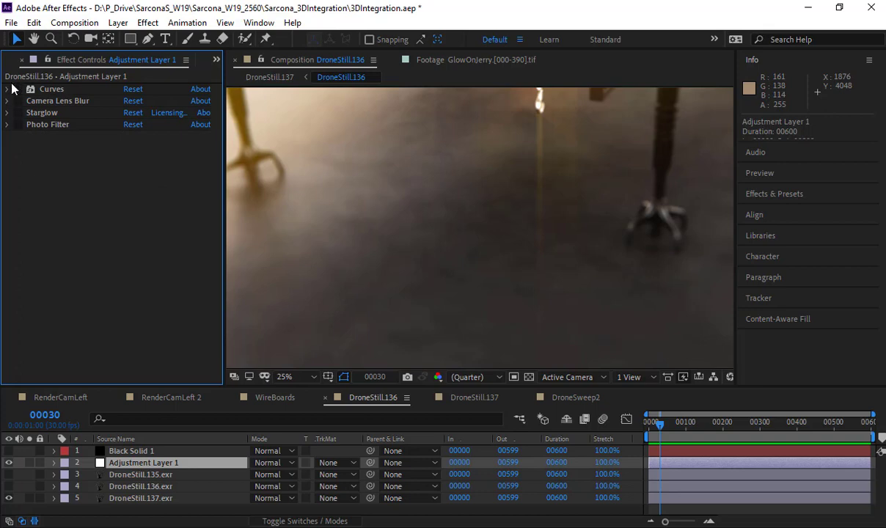
Add an Exposure effect to Adjustment Layer 1 and raise its master Exposure to 1.59
left_click(152, 27)
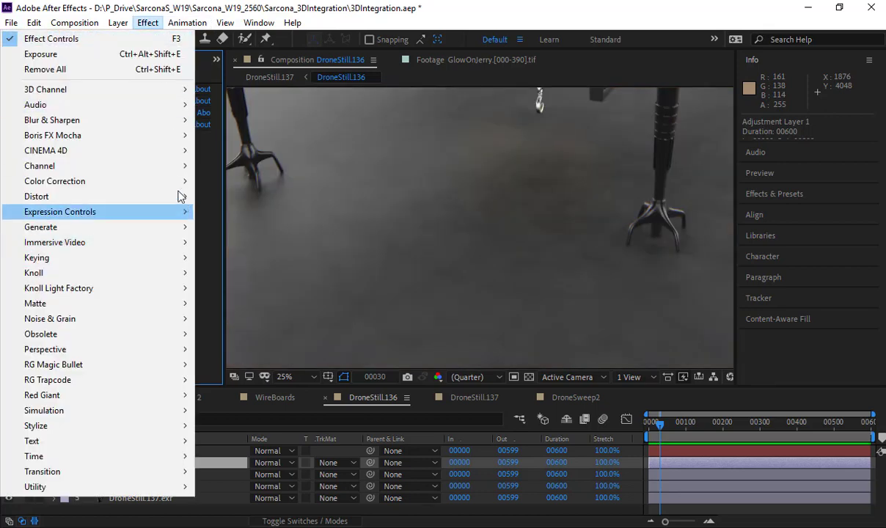
mouse_move(180, 182)
left_click(232, 317)
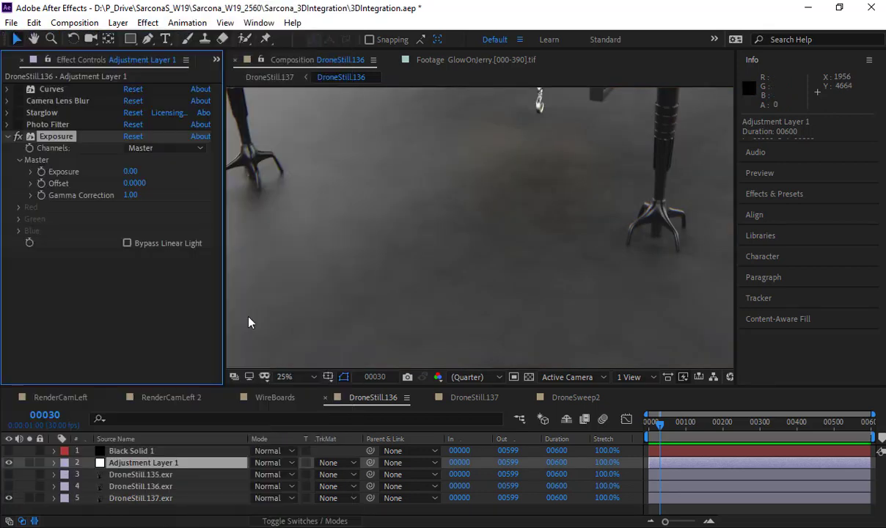
left_click_drag(132, 171, 253, 171)
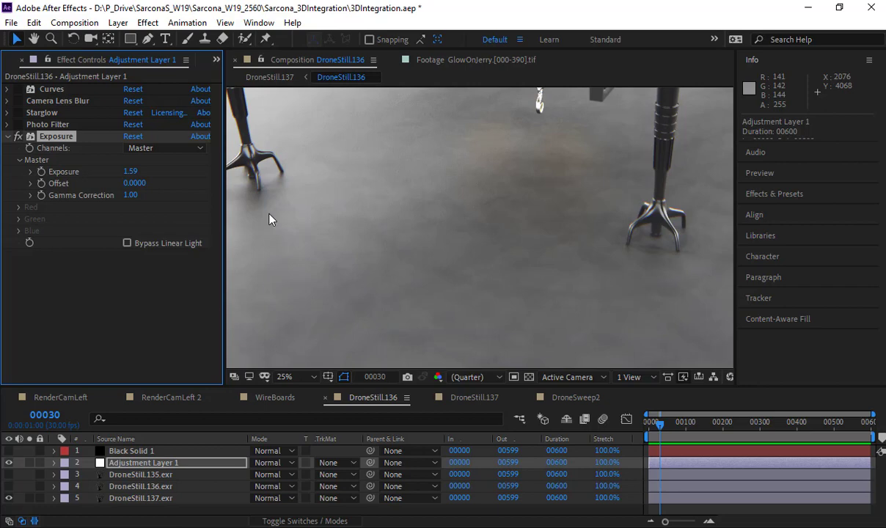
scroll(271, 218, "down", 4)
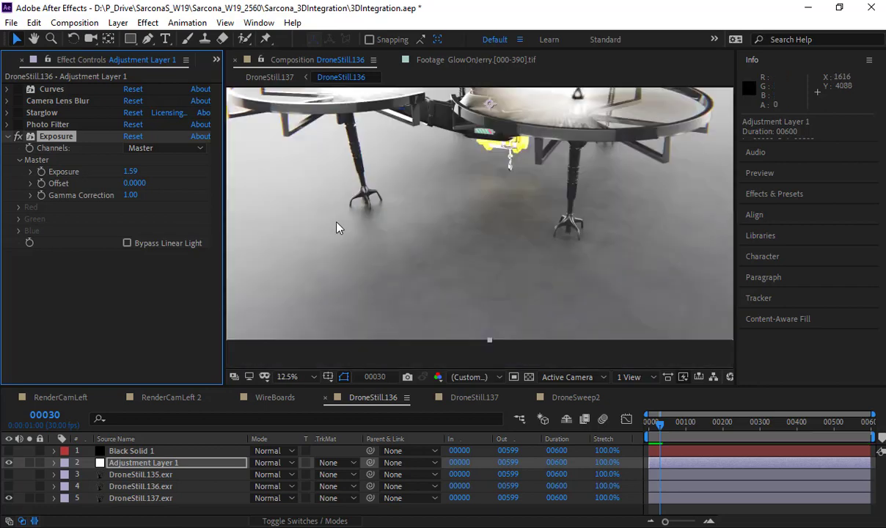
middle_click_drag(461, 213, 461, 273)
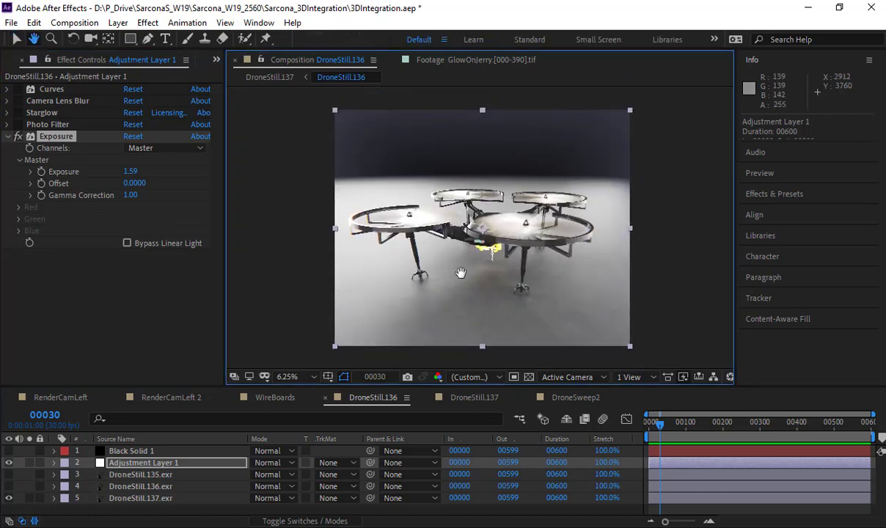
Disable the Exposure effect and re-enable Curves, Camera Lens Blur, Starglow and Photo Filter on Adjustment Layer 1
left_click(17, 135)
left_click_drag(16, 124, 14, 84)
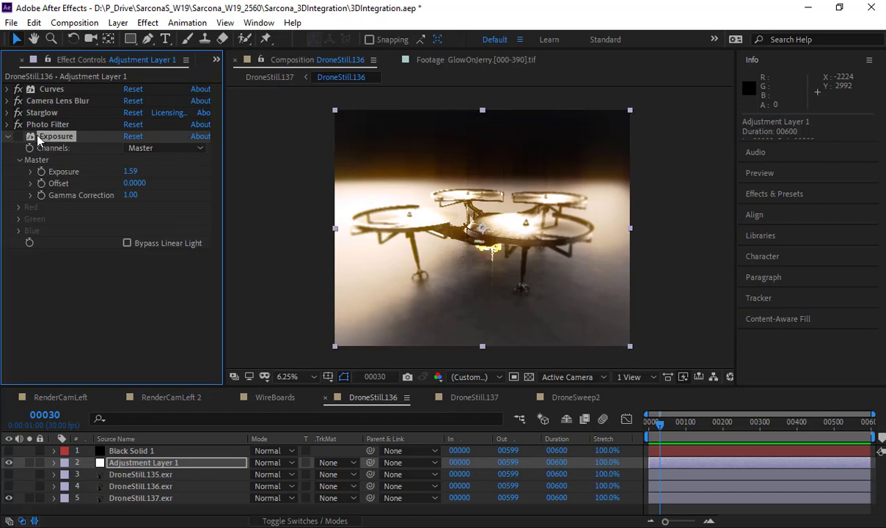
left_click(36, 96)
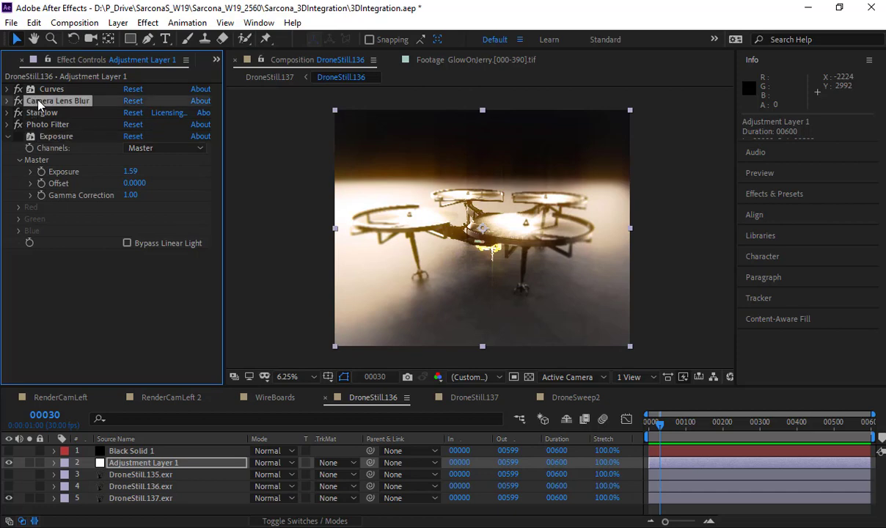
left_click(47, 87)
left_click(47, 125)
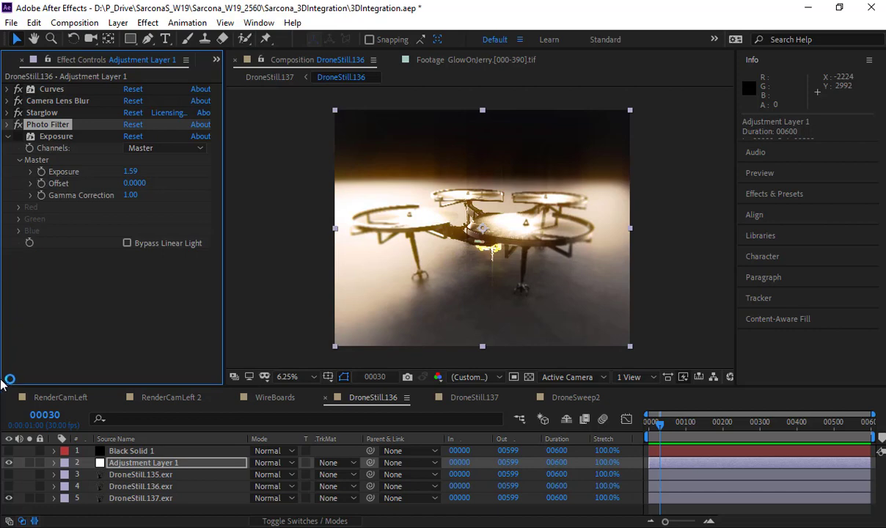
Replace the visible DroneStill.137.exr layer with DroneStill.136.exr for a brief look, and leave only DroneStill.135.exr shown beneath the adjustment layer
left_click(9, 498)
left_click(9, 487)
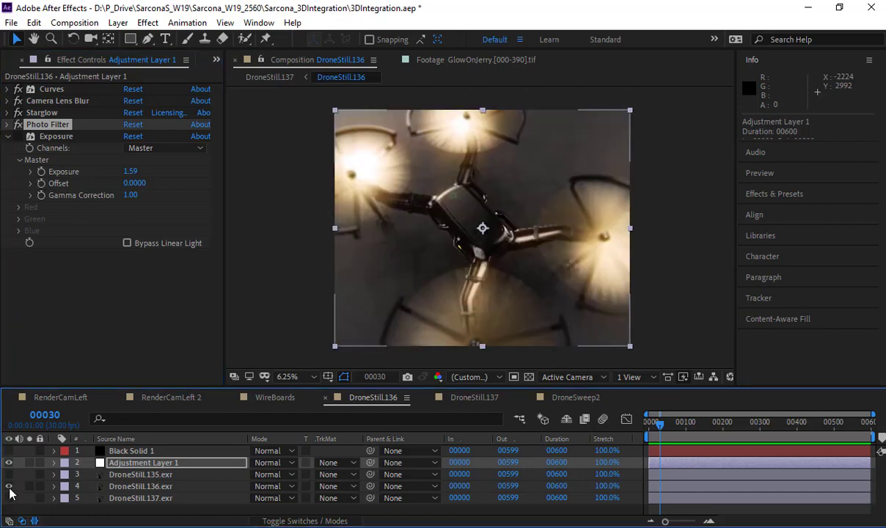
left_click(9, 487)
left_click(9, 475)
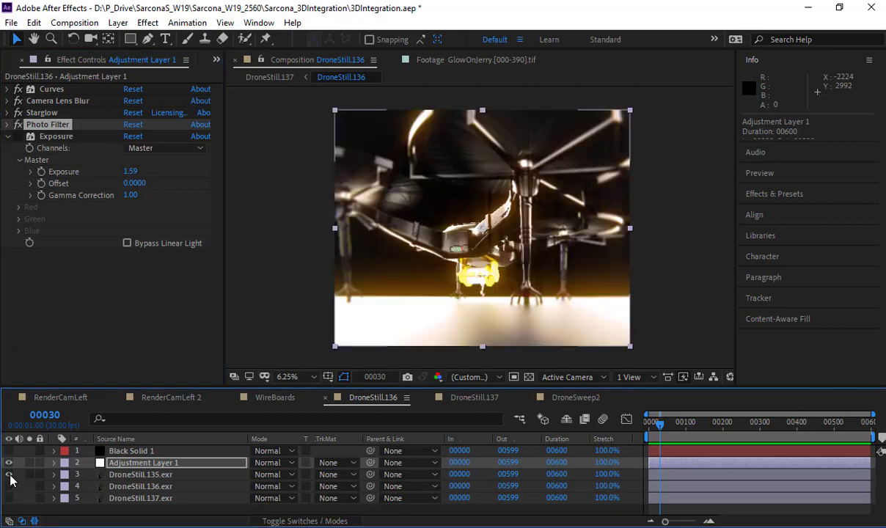
Compare the DroneStill.135 image with Adjustment Layer 1's Photo Filter, Starglow and Camera Lens Blur effects switched off and on
left_click(132, 463)
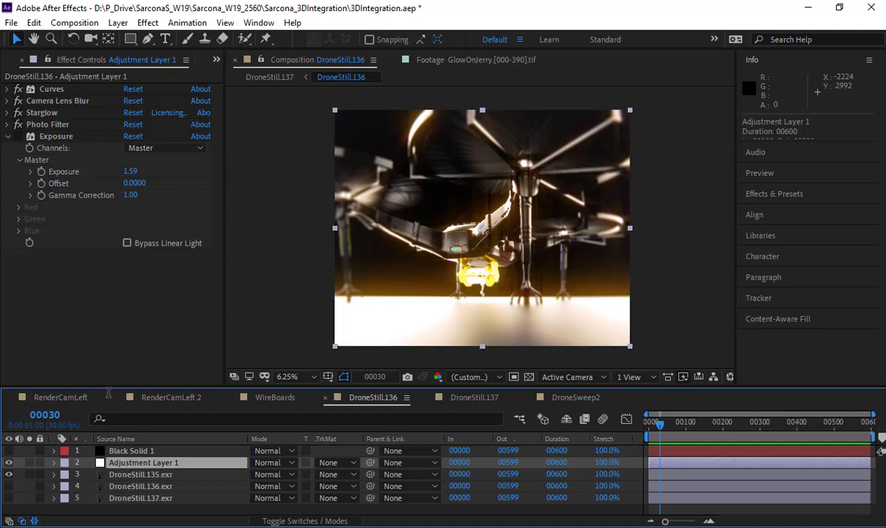
left_click(16, 123)
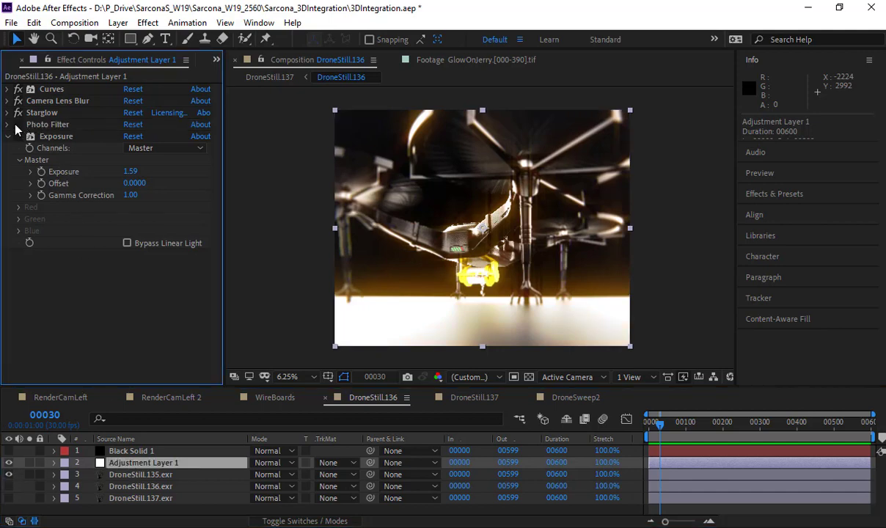
left_click(18, 112)
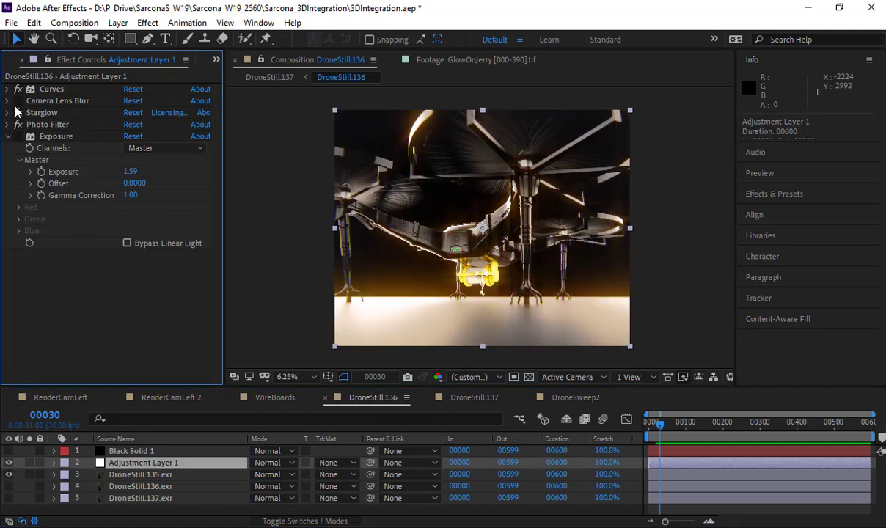
left_click(18, 113)
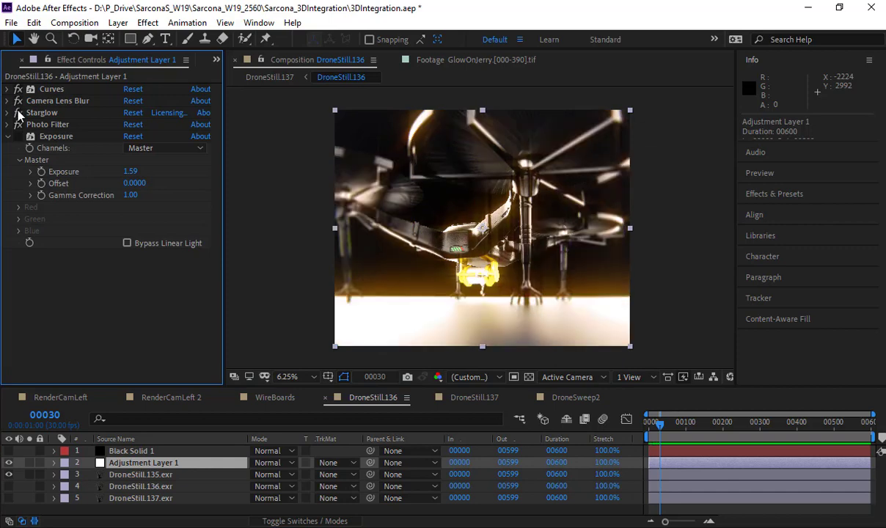
left_click(18, 112)
left_click(18, 112)
Set the Starglow Opacity on Adjustment Layer 1 to 20 and inspect the drone's body and battery indicator up close
left_click(7, 113)
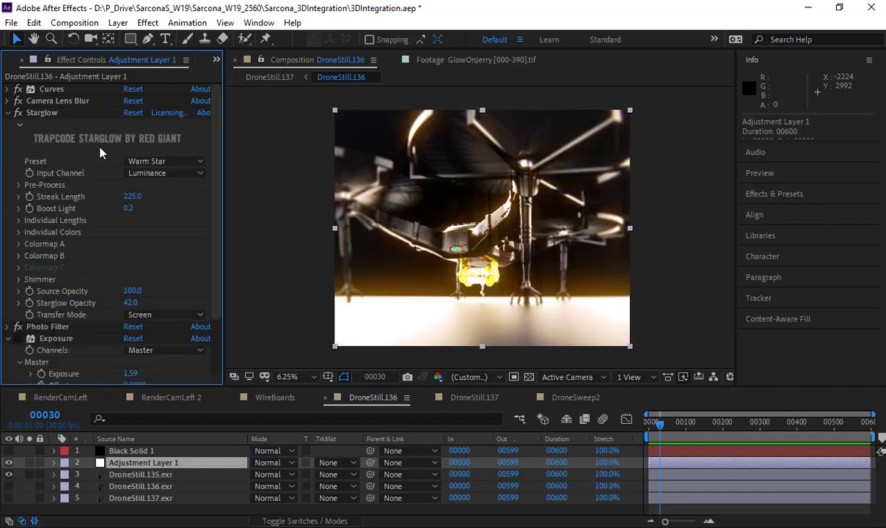
left_click(133, 195)
left_click(131, 303)
type("20")
key("Return")
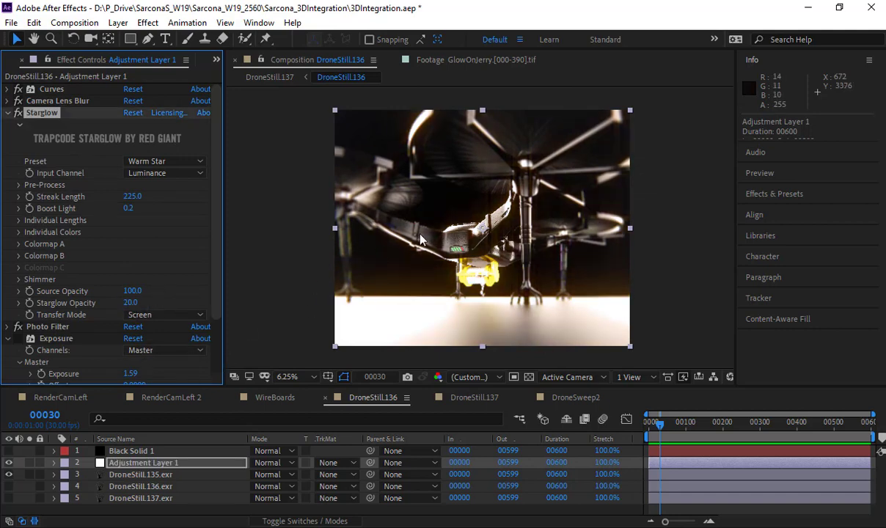
key("period")
key("period")
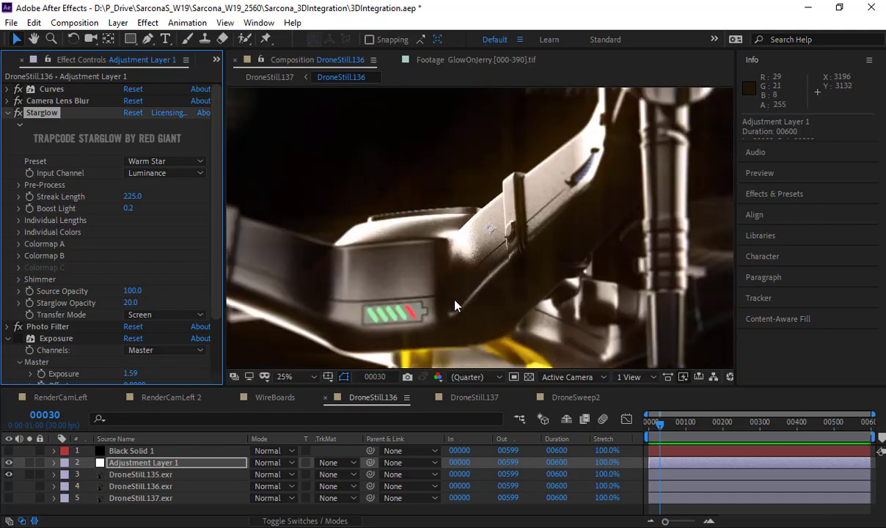
Show the DroneStill.137 composition
left_click(474, 397)
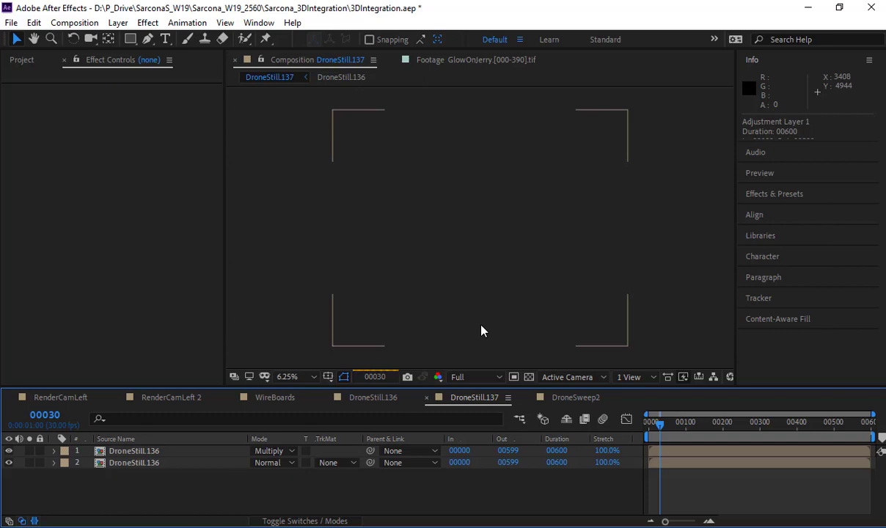
key("'")
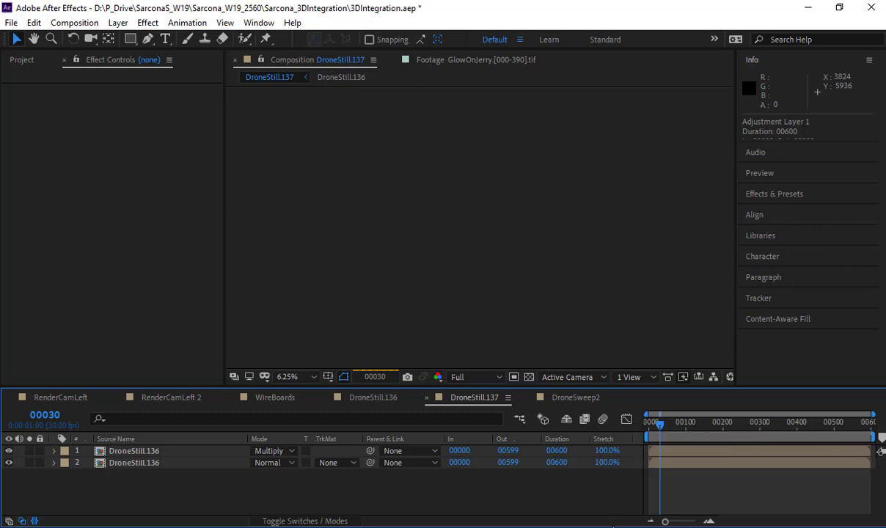
Switch to KeyShot and close the animation Timeline and Properties windows
mouse_move(630, 527)
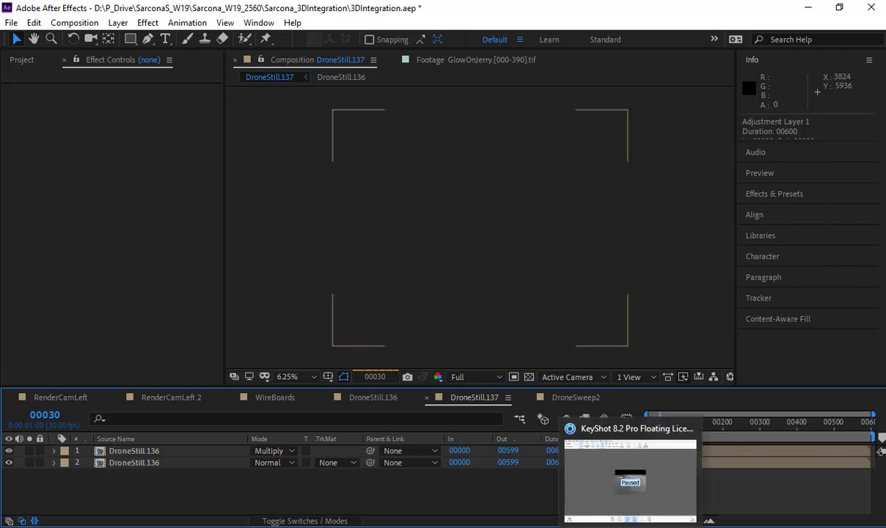
left_click(630, 525)
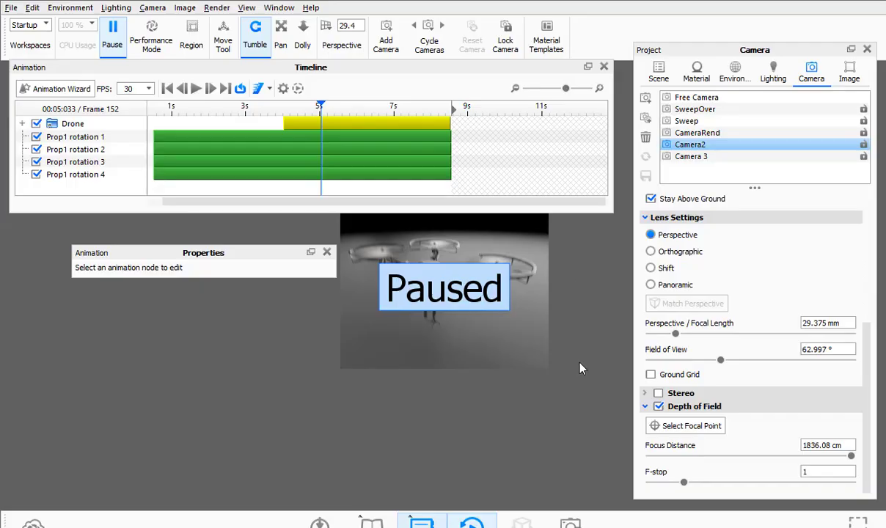
left_click_drag(318, 68, 309, 66)
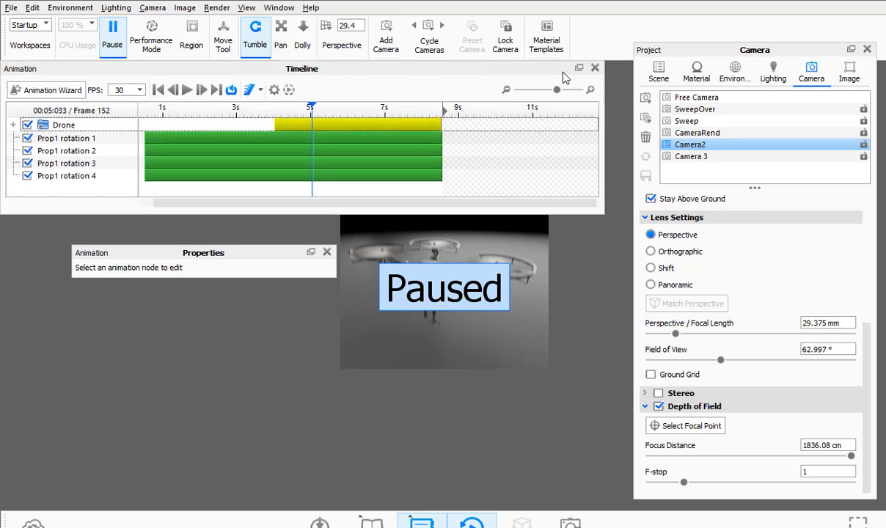
left_click(598, 66)
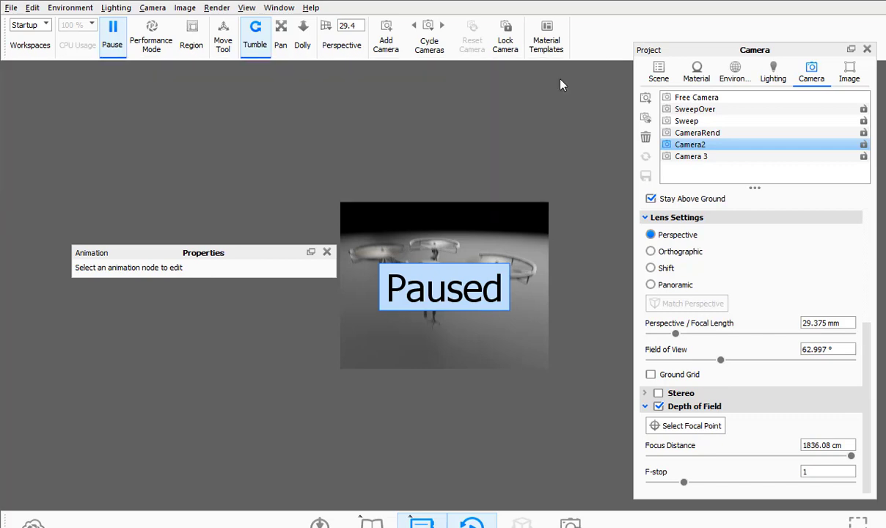
left_click(327, 253)
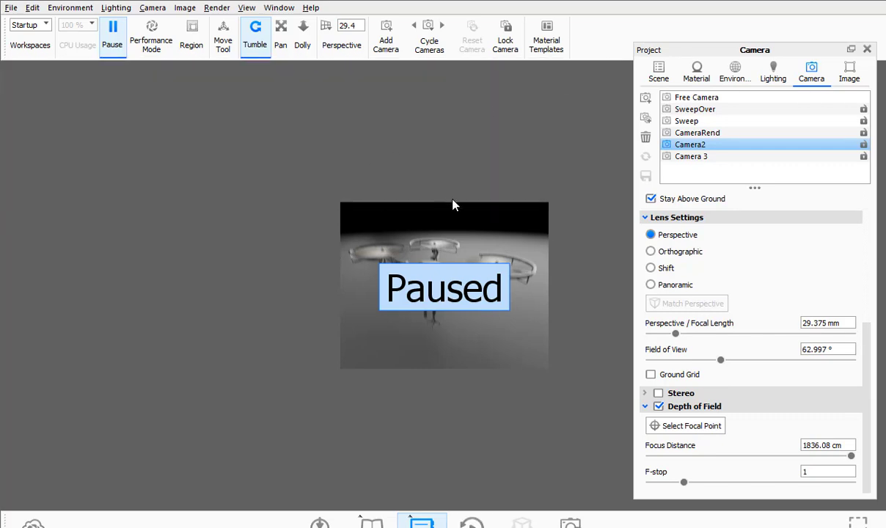
Save a screenshot of the paused real-time view and highlight the Sweep camera in the camera list
key("p")
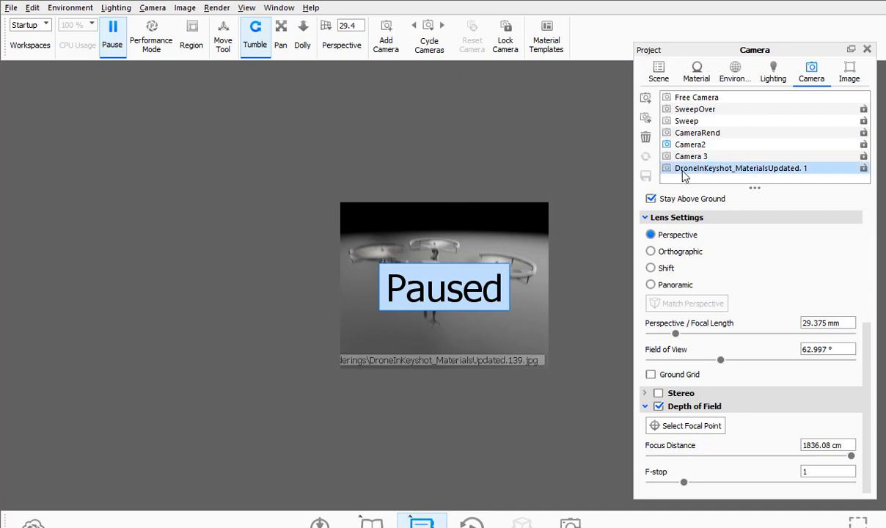
left_click(688, 122)
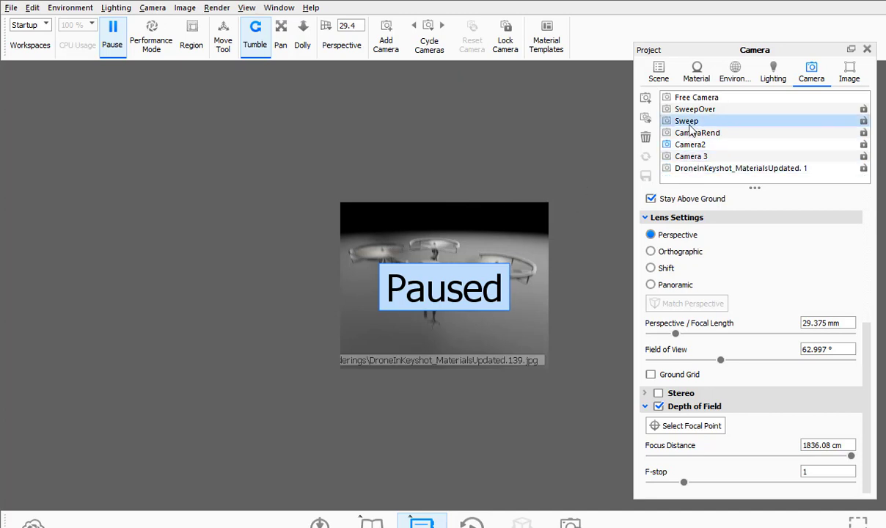
Add a new camera from the current view and resume real-time rendering
left_click(386, 38)
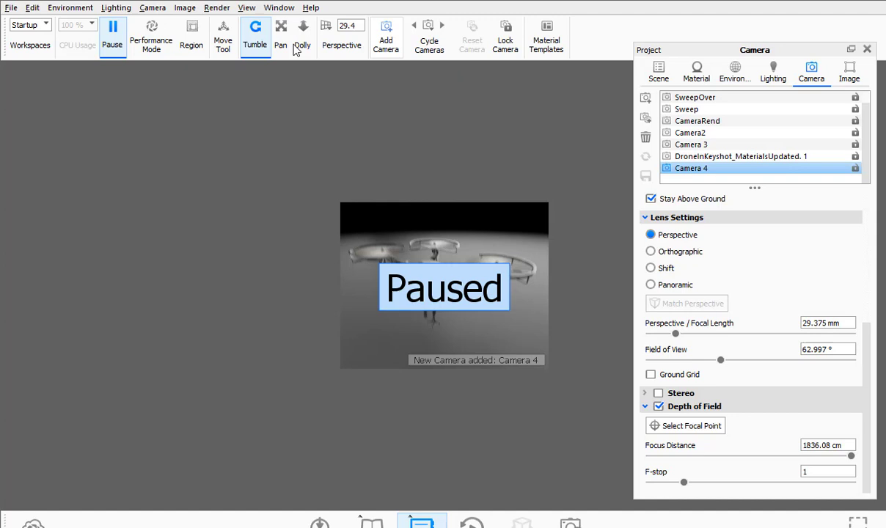
left_click(115, 37)
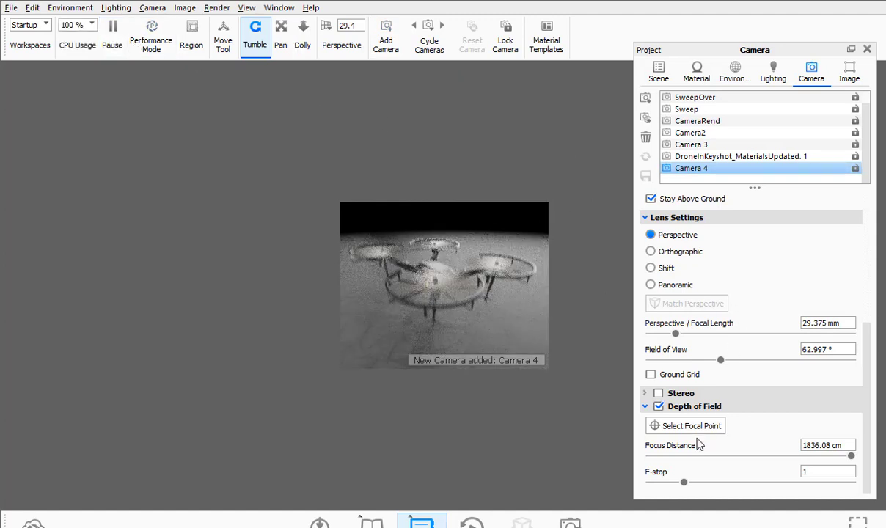
Turn off depth of field for Camera 4 and save it with the view tilted to look down on the drone
left_click(670, 408)
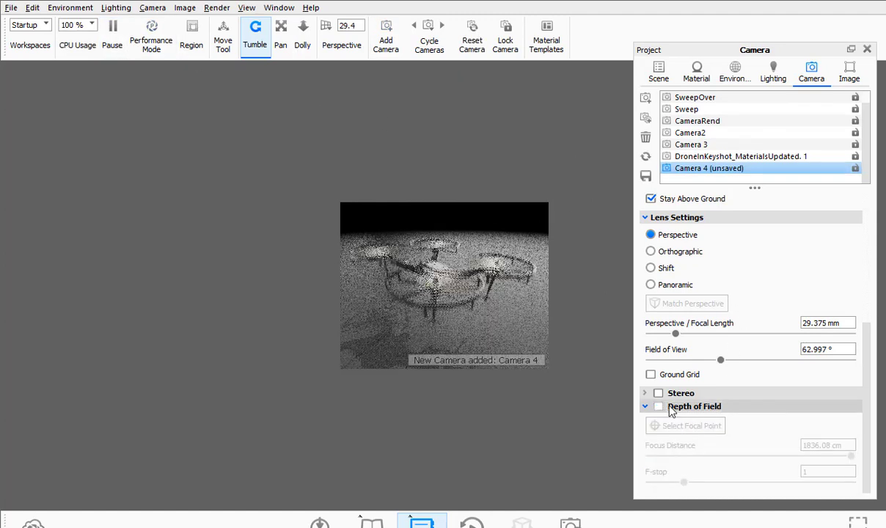
left_click(217, 8)
left_click(231, 79)
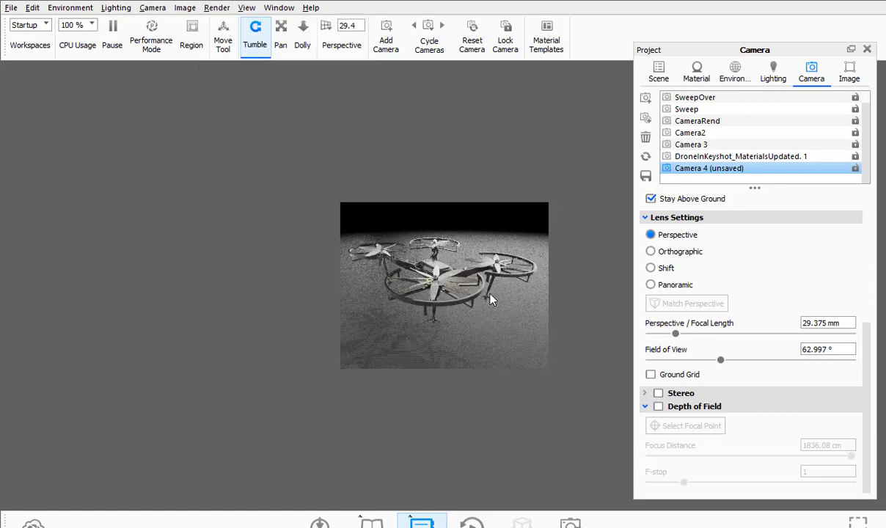
left_click_drag(491, 300, 491, 320)
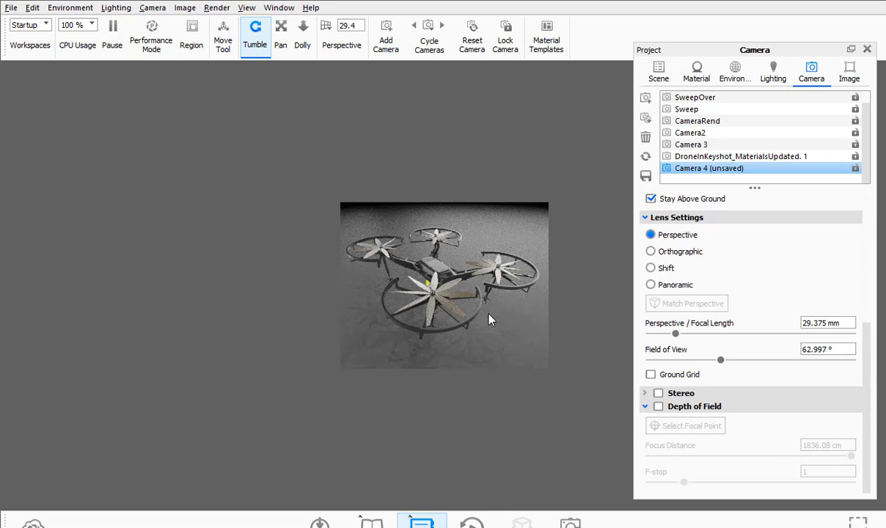
left_click(646, 176)
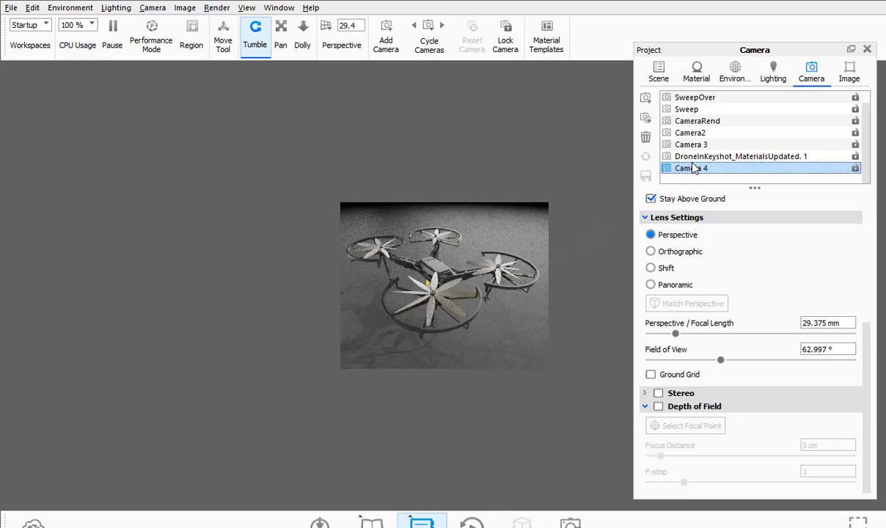
Rename Camera 4 as CamFromAbove
left_click(691, 168)
right_click(691, 170)
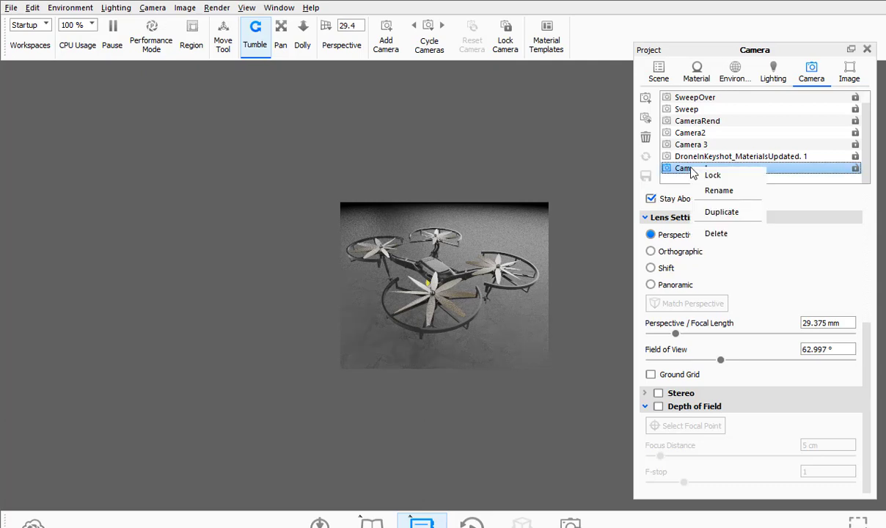
left_click(715, 190)
type("CamFromAbove")
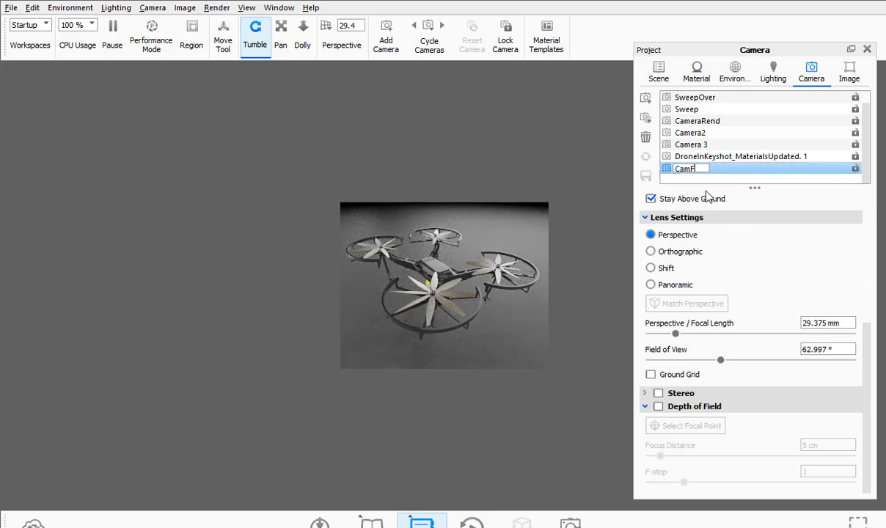
key("Return")
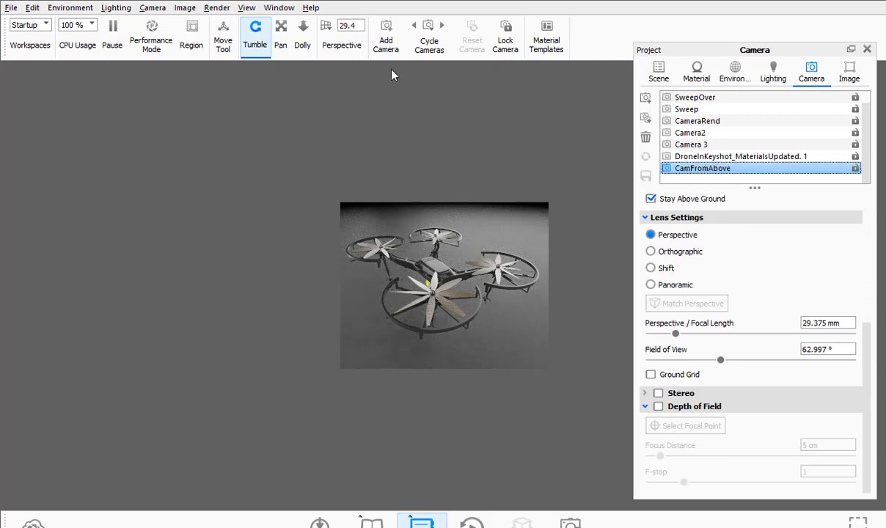
Add the 3000 x 2400 px TIFF still DroneStill.138 to the render queue and check the queued job's preview
left_click(217, 7)
left_click(230, 117)
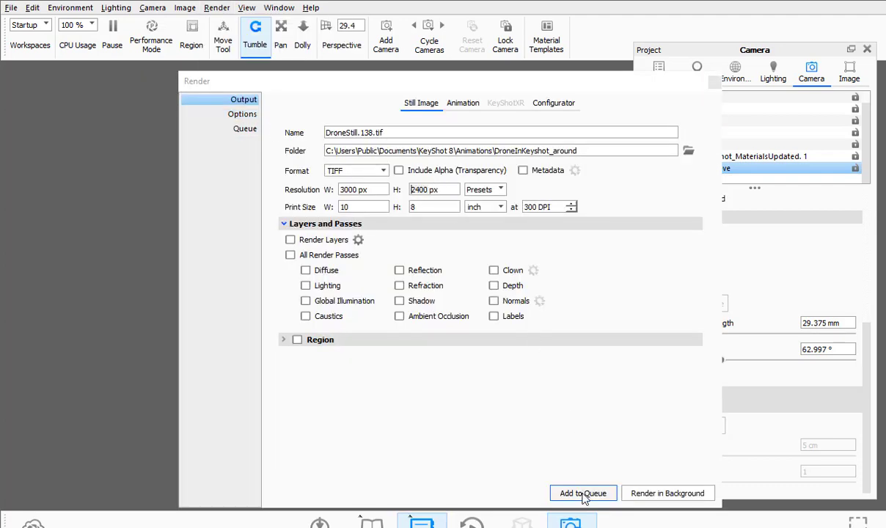
left_click(243, 129)
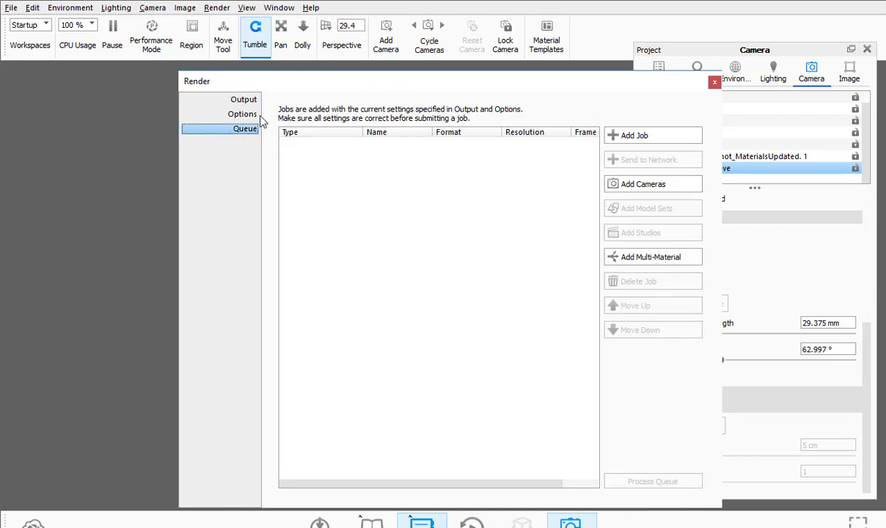
left_click(243, 99)
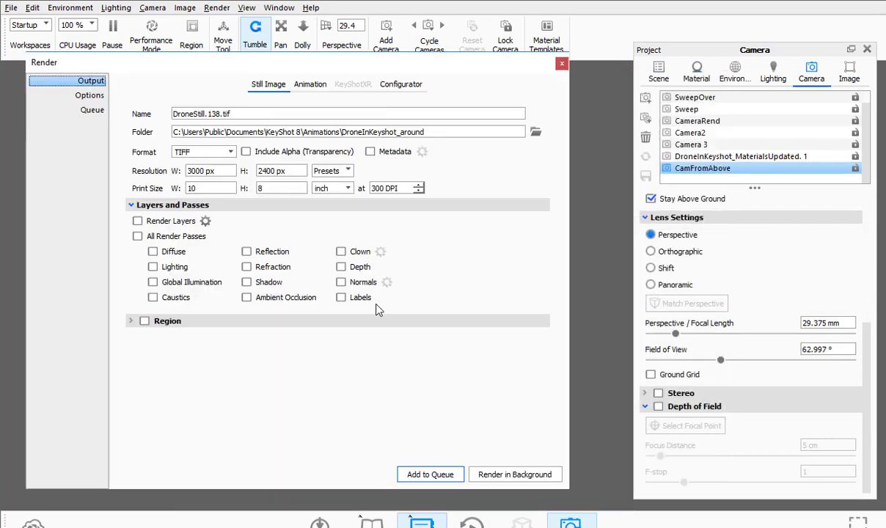
left_click(420, 476)
left_click(92, 110)
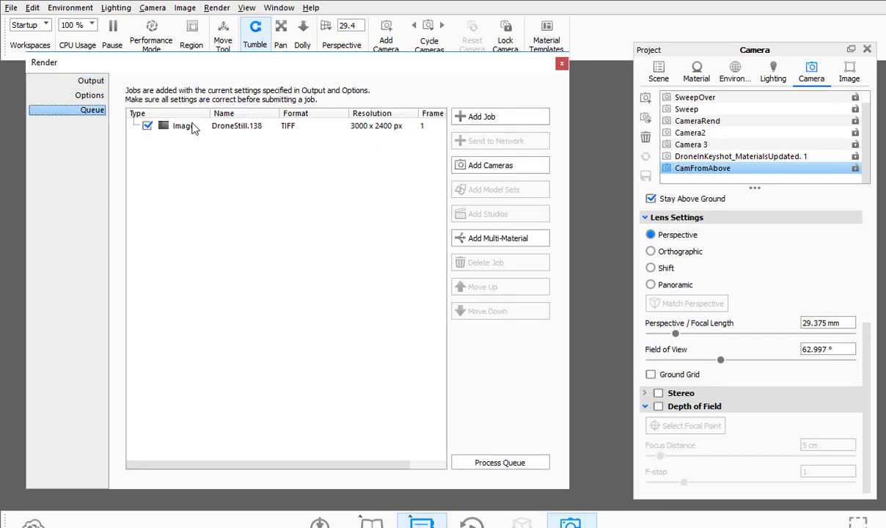
mouse_move(189, 130)
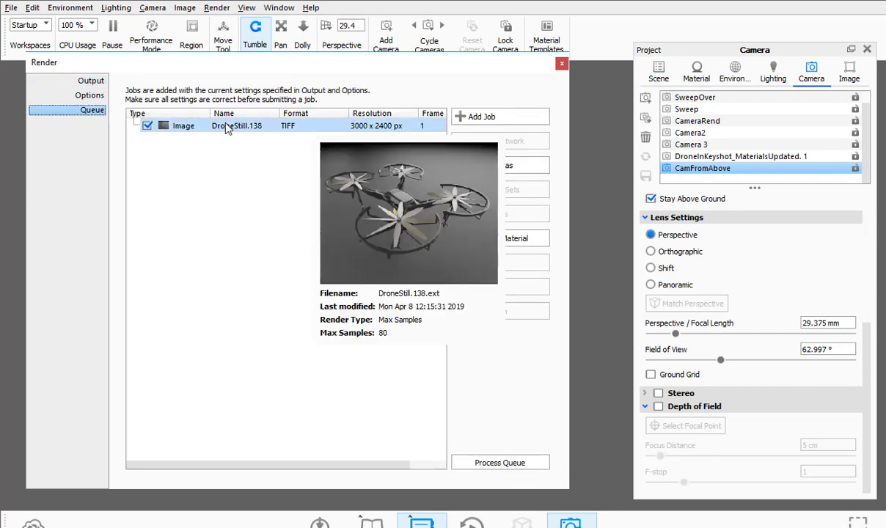
left_click(699, 169)
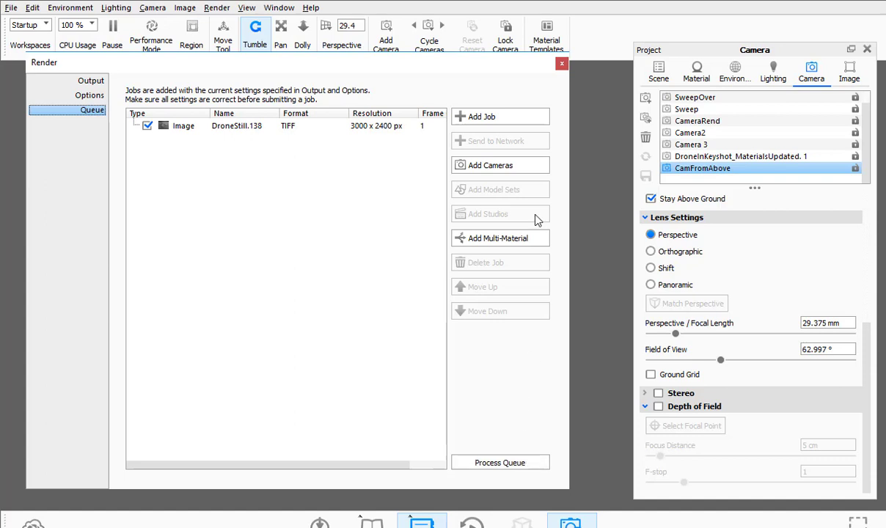
left_click(562, 63)
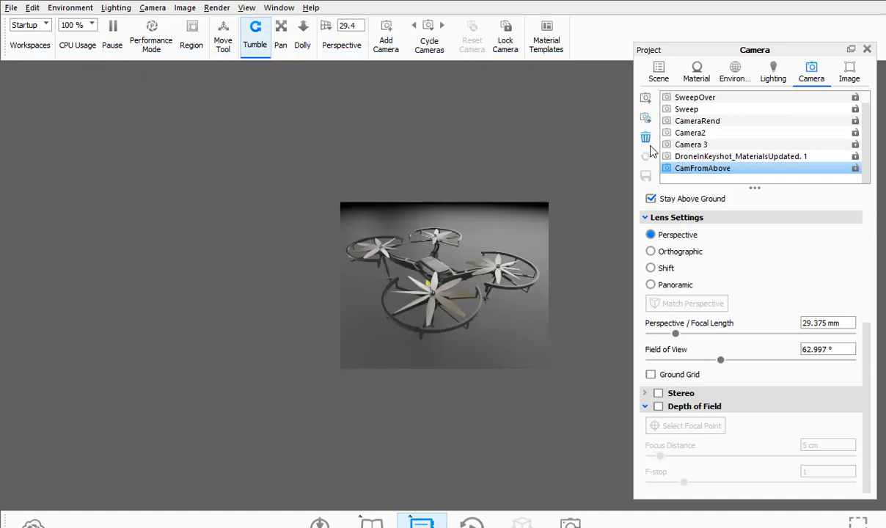
Add an orbit animation to the CamFromAbove camera in the scene tree
right_click(694, 171)
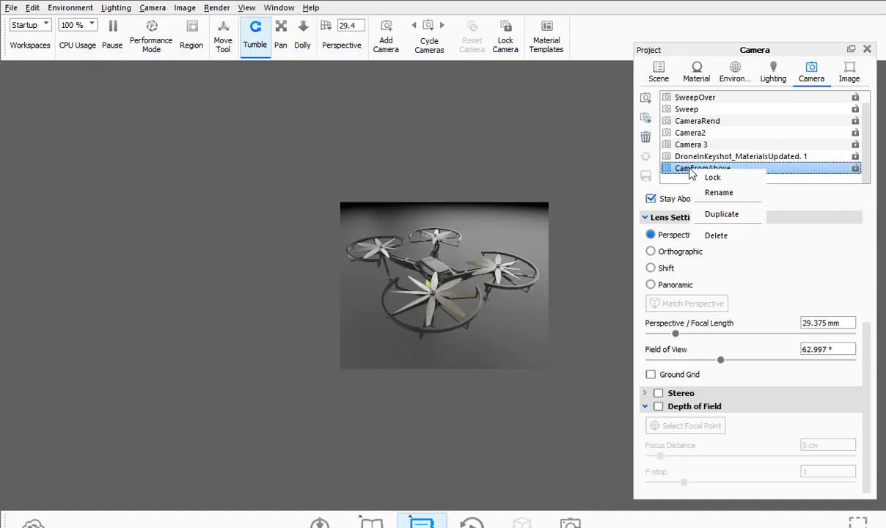
left_click(659, 72)
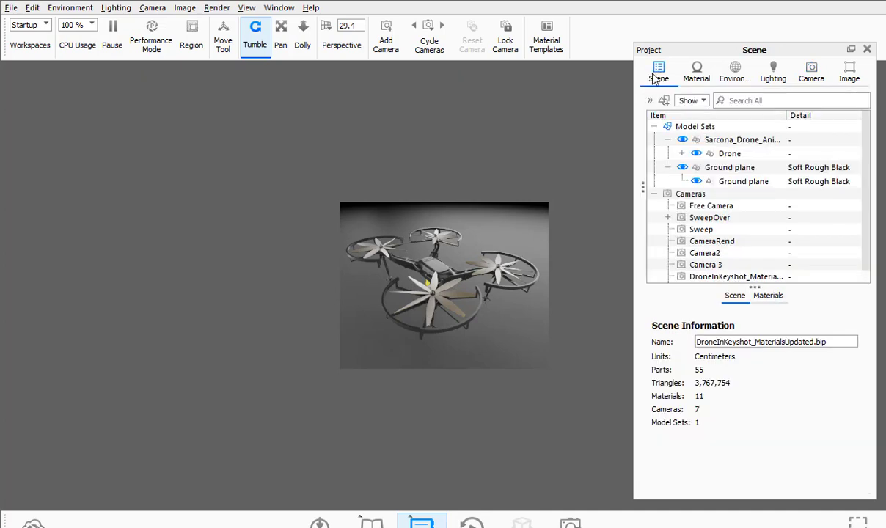
left_click(685, 219)
scroll(684, 223, "down", 1)
right_click(687, 277)
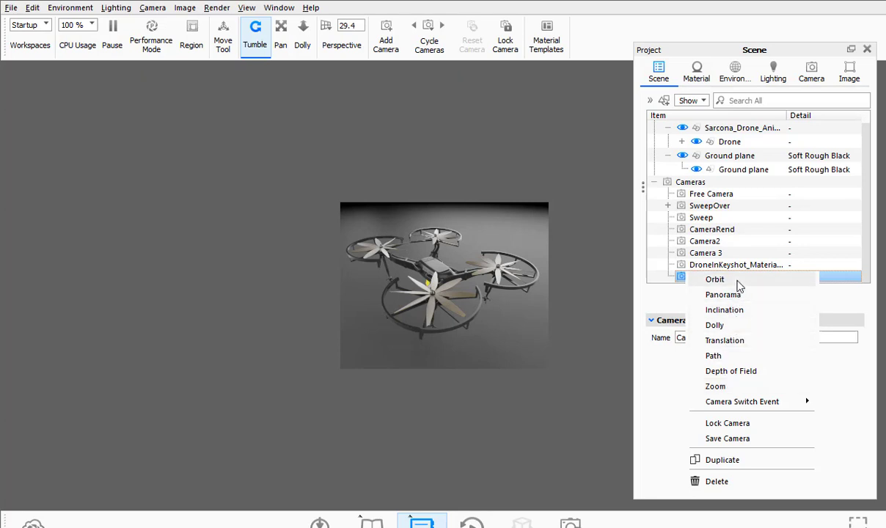
left_click(689, 282)
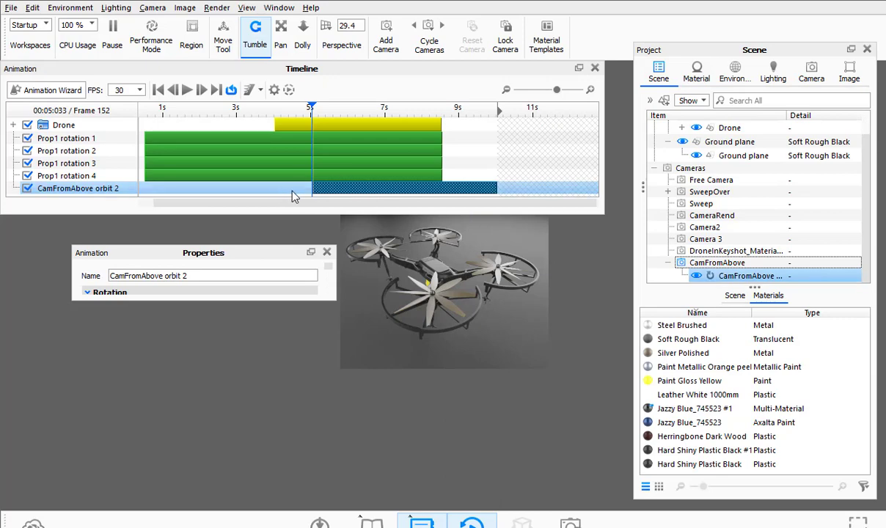
Retime the CamFromAbove orbit to run from 533 ms to 8 s 466 ms and scrub the timeline to preview it
left_click_drag(312, 188, 221, 188)
left_click_drag(170, 185, 146, 188)
left_click_drag(496, 188, 439, 188)
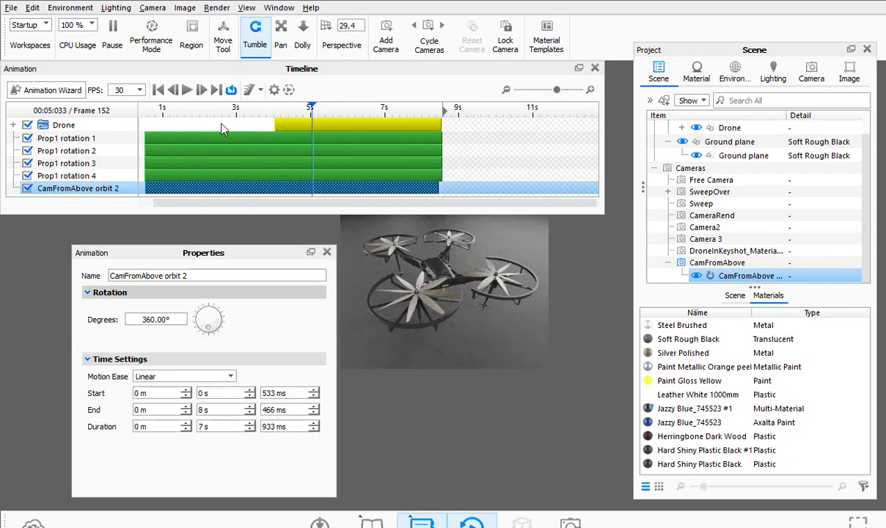
left_click_drag(176, 107, 373, 112)
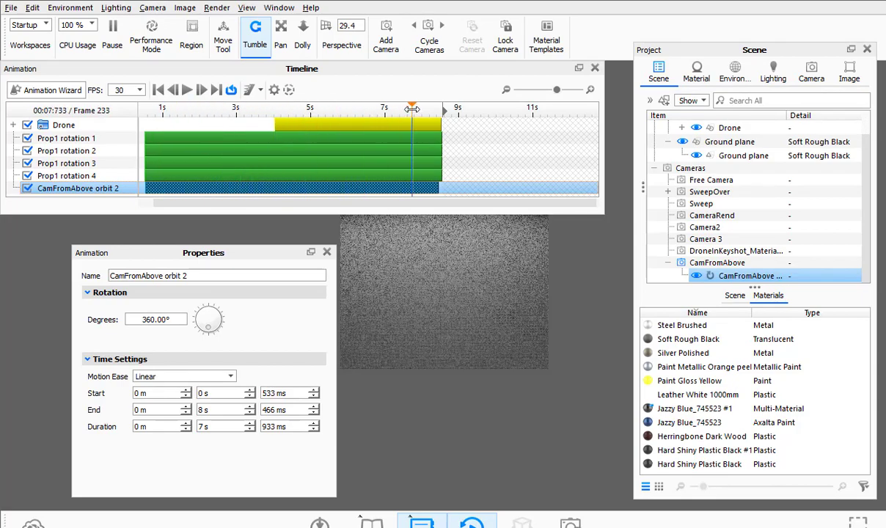
Switch to After Effects and examine the battery indicator, yellow payload holder and landing foot in DroneStill.137 up close
key("alt+Tab")
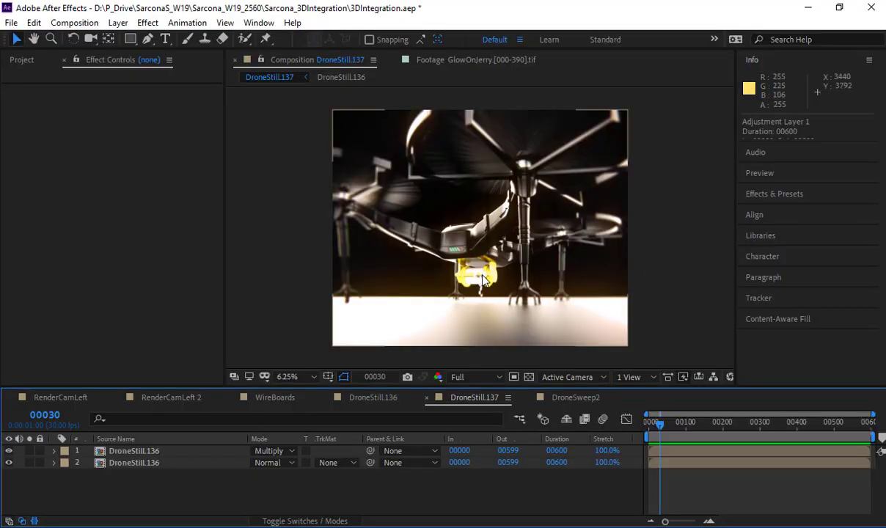
scroll(481, 286, "up", 6)
middle_click_drag(481, 287, 659, 93)
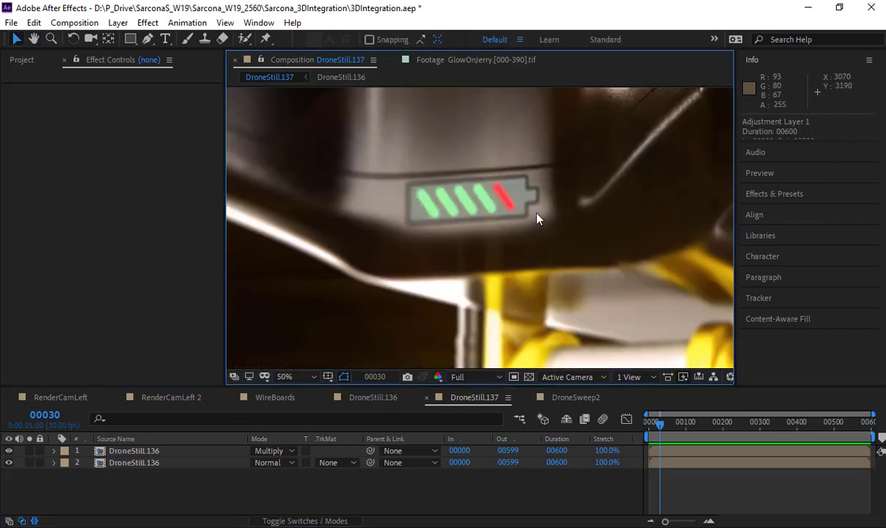
middle_click_drag(560, 233, 469, 67)
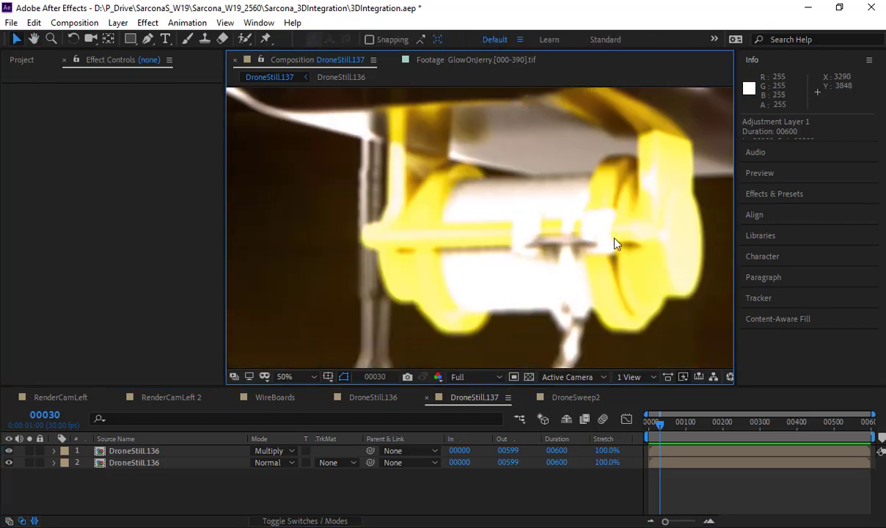
middle_click_drag(560, 264, 562, 67)
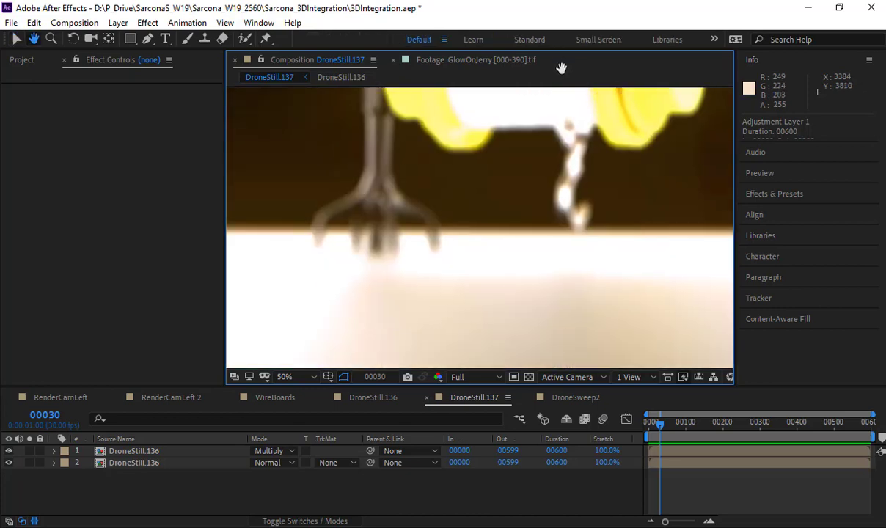
middle_click_drag(587, 122, 594, 353)
middle_click_drag(589, 147, 600, 282)
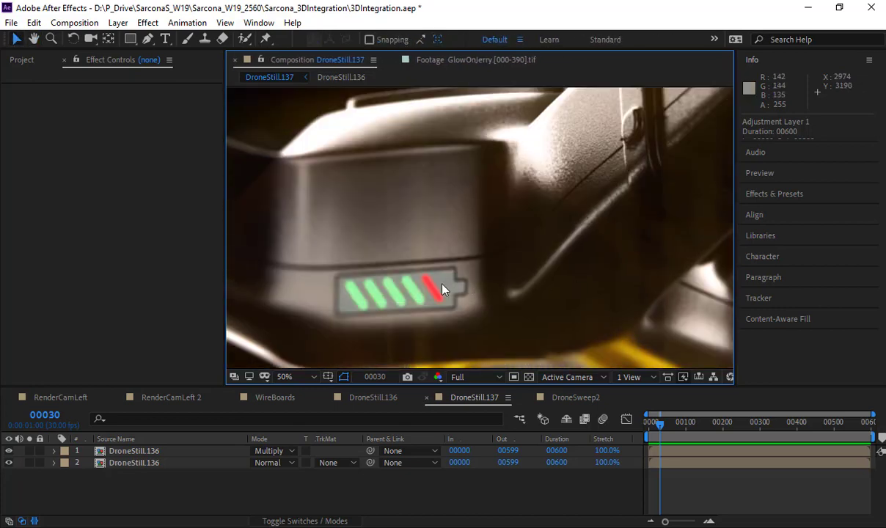
scroll(453, 272, "down", 1)
scroll(537, 206, "up", 1)
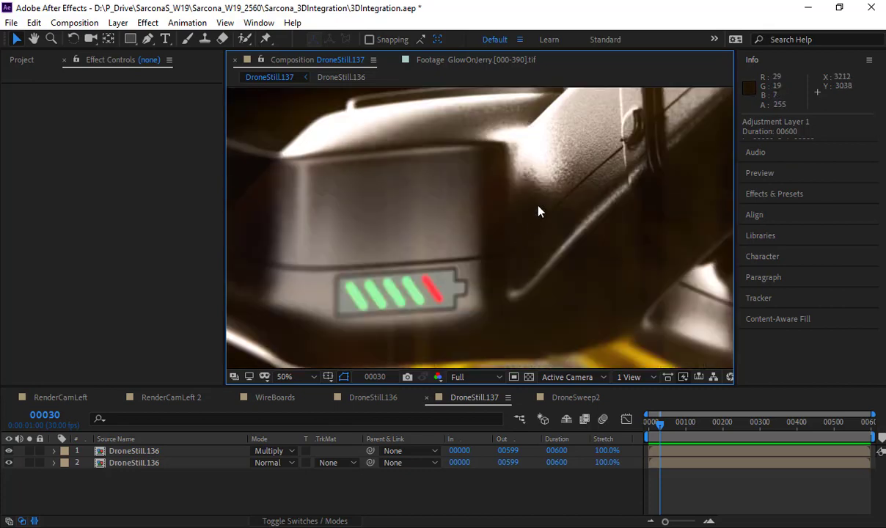
Examine the surface texture, seams and blue detail along the drone's body and arm in DroneStill.137 up close
middle_click_drag(577, 158, 516, 254)
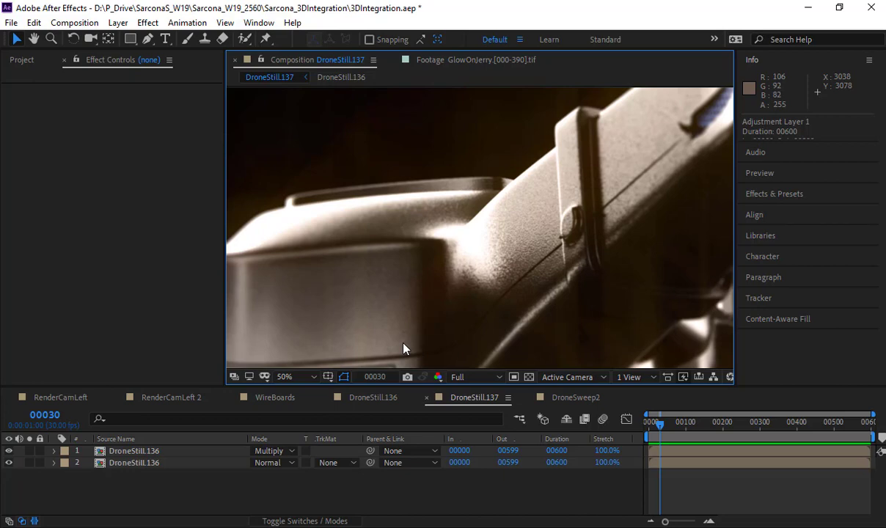
scroll(489, 234, "down", 2)
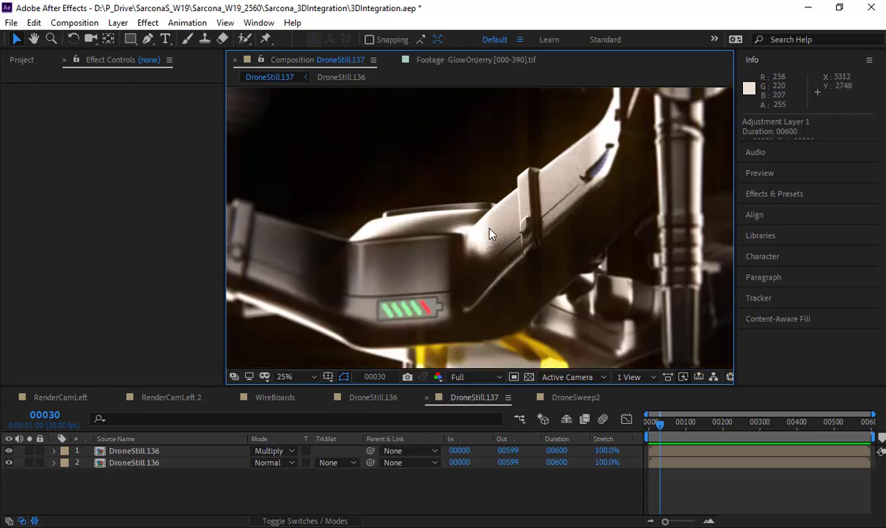
scroll(493, 232, "up", 4)
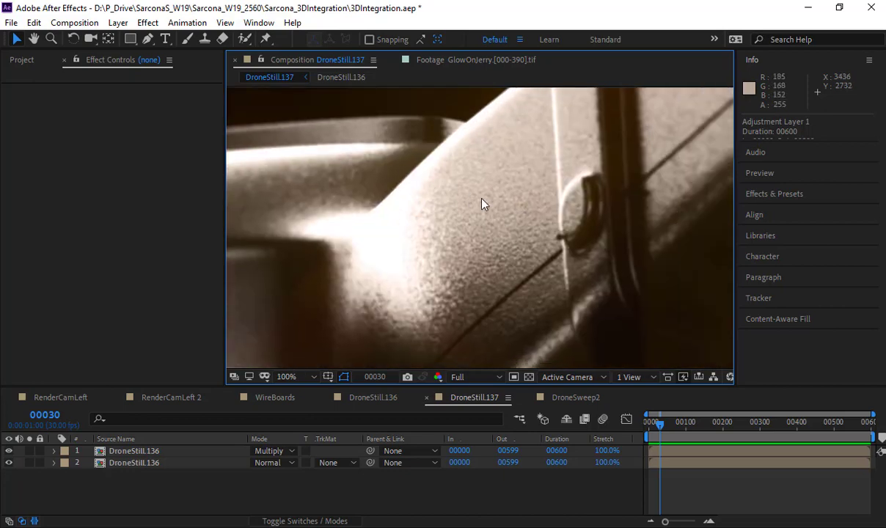
middle_click_drag(482, 199, 443, 188)
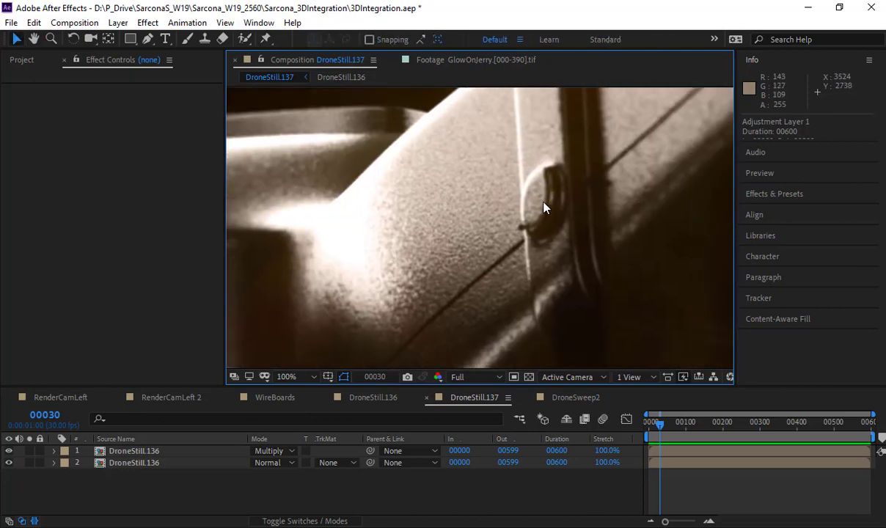
scroll(544, 209, "down", 4)
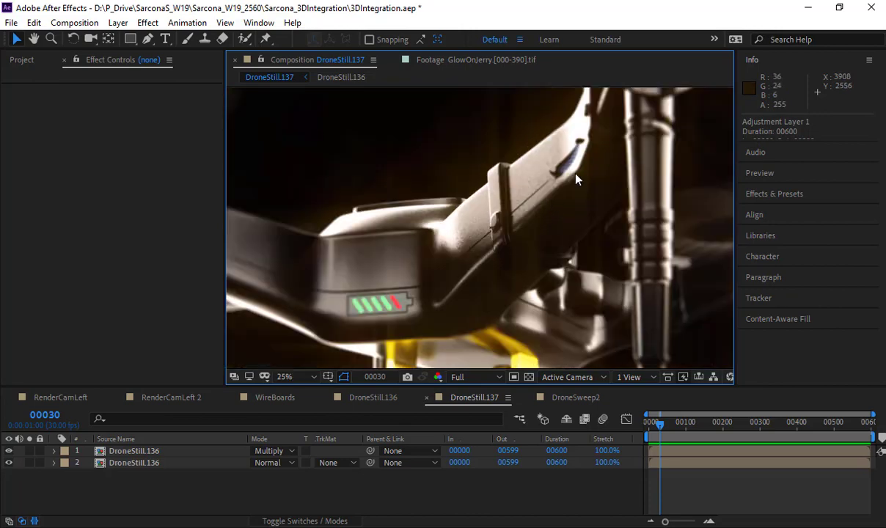
scroll(584, 168, "up", 2)
middle_click_drag(588, 160, 504, 235)
middle_click_drag(584, 174, 444, 194)
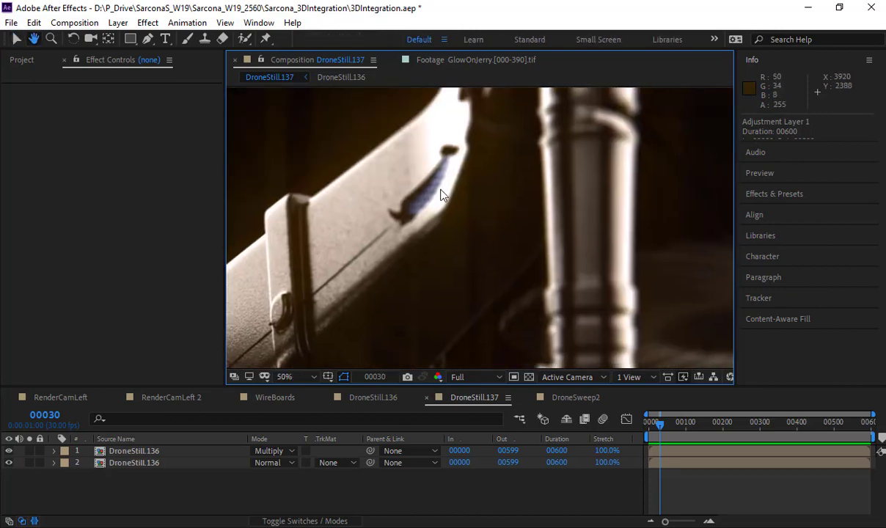
scroll(565, 213, "down", 2)
middle_click_drag(489, 154, 618, 292)
scroll(484, 213, "up", 2)
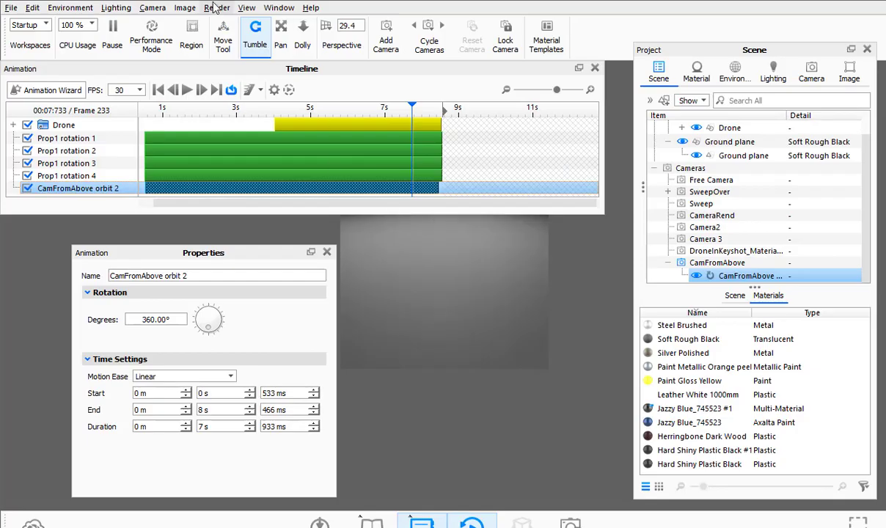
Switch to KeyShot and show the render mode and quality options
left_click(215, 6)
left_click(253, 119)
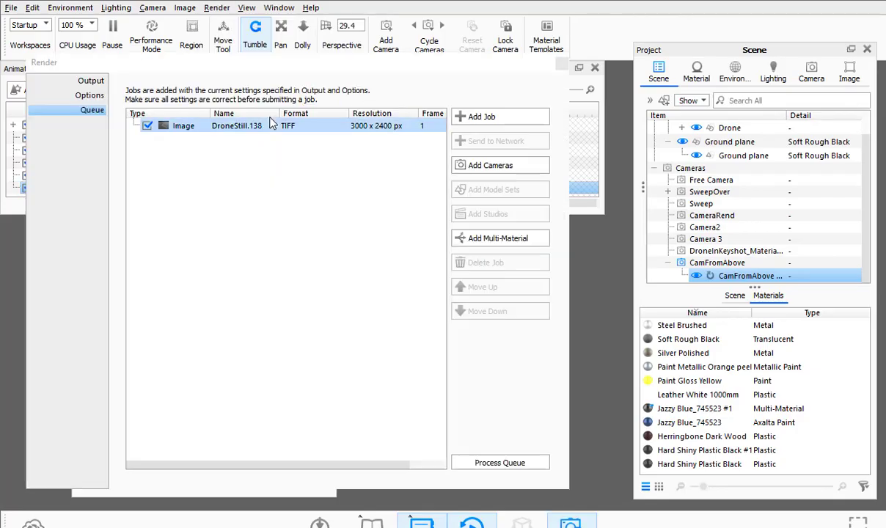
left_click(72, 85)
left_click(74, 95)
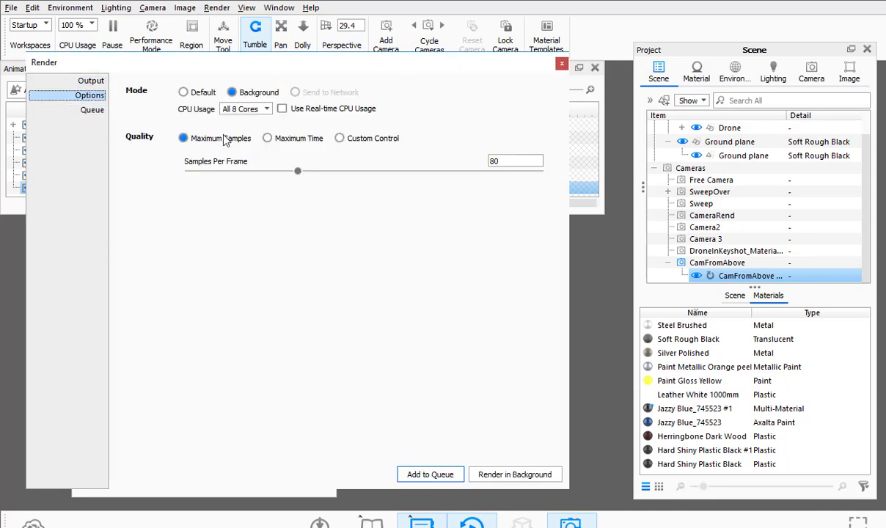
Raise the background render's maximum samples per frame to 273 and close the render settings
left_click_drag(298, 172, 507, 173)
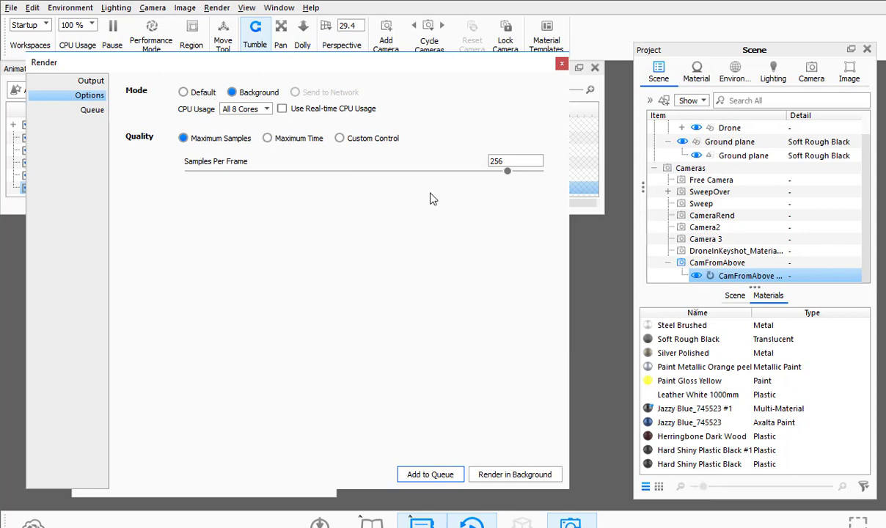
left_click_drag(509, 172, 539, 186)
left_click_drag(538, 175, 528, 180)
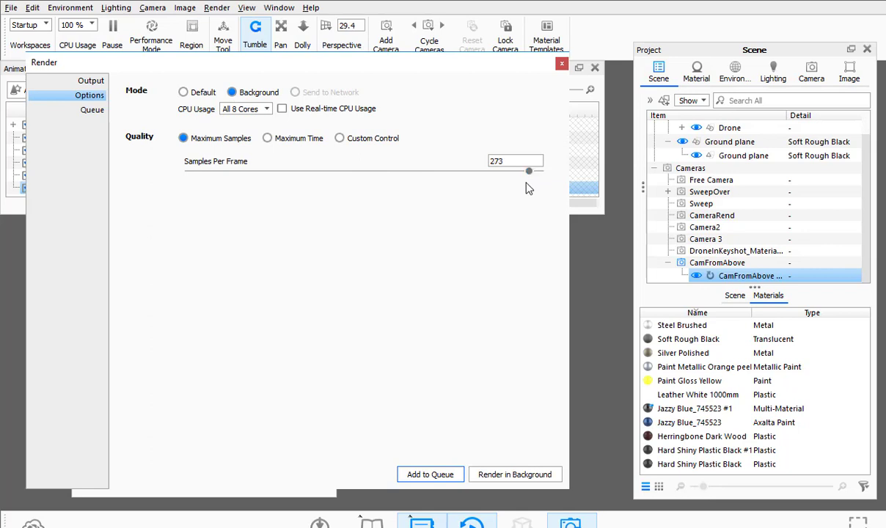
left_click(562, 66)
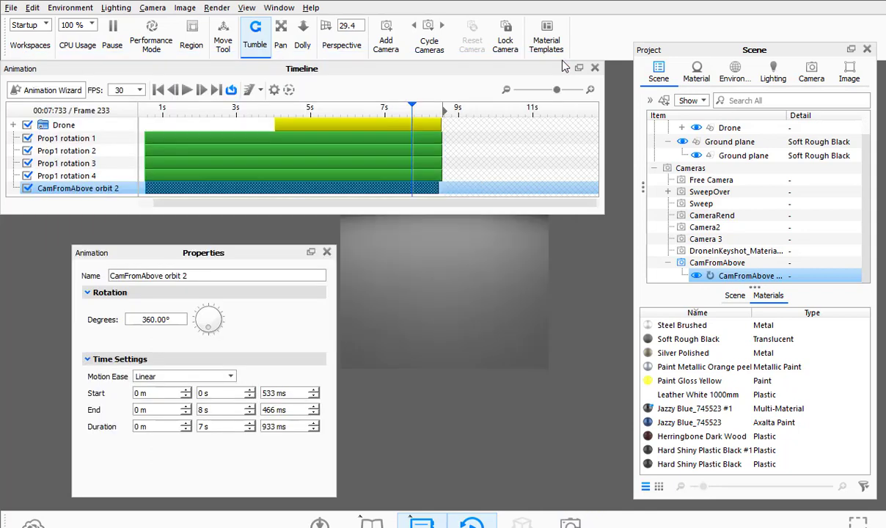
Reopen the render settings, set the maximum samples to 146, and save the scene
left_click(217, 8)
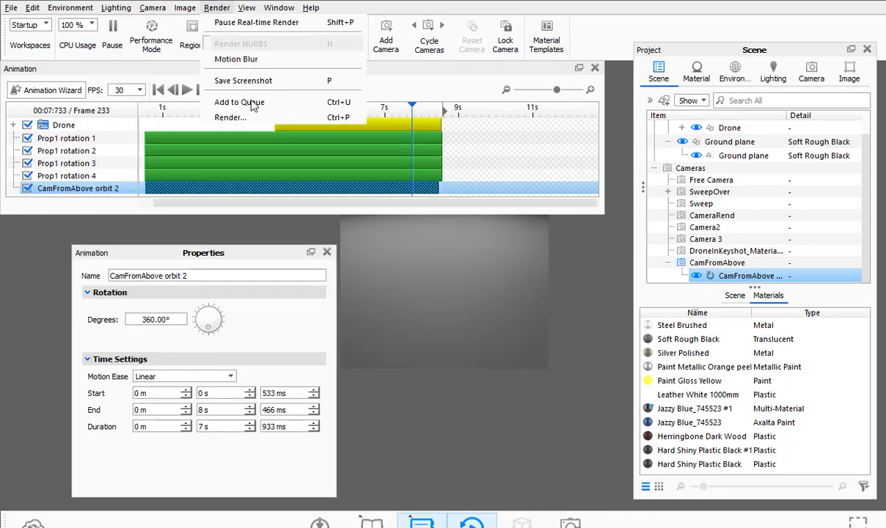
left_click(257, 119)
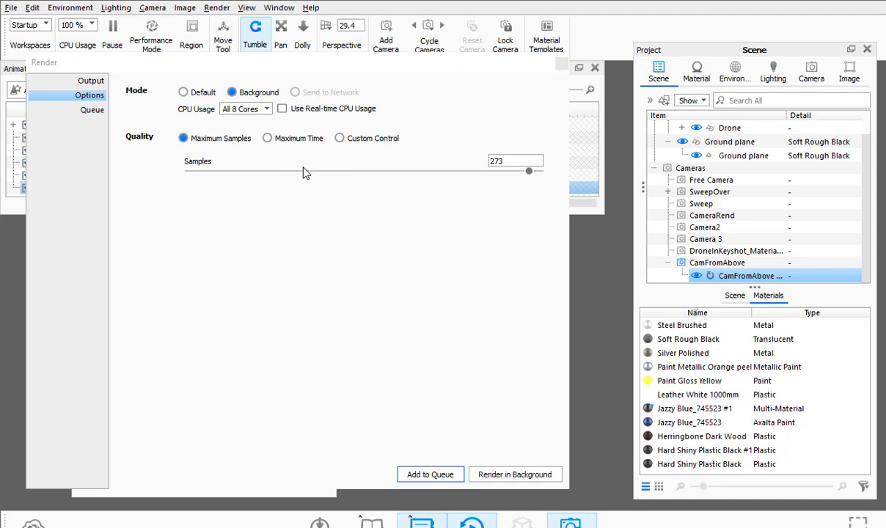
double_click(507, 162)
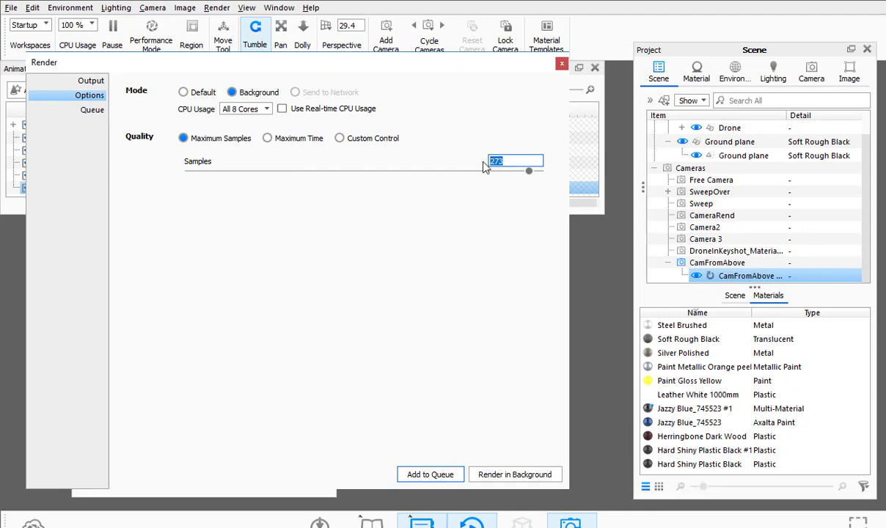
left_click(365, 173)
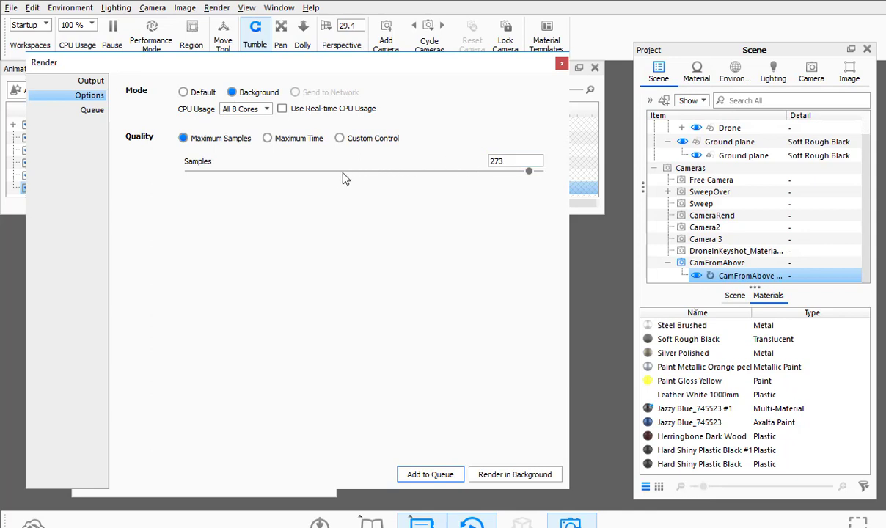
left_click_drag(528, 171, 370, 177)
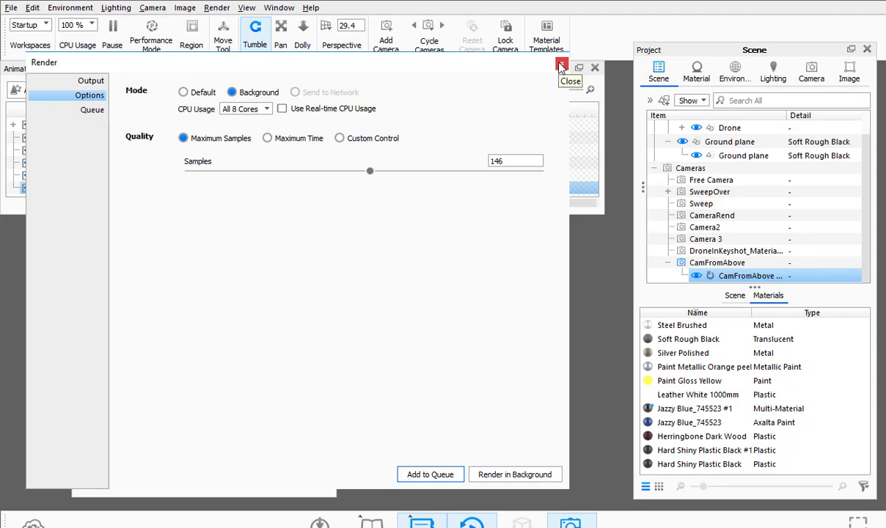
left_click(251, 110)
left_click(252, 110)
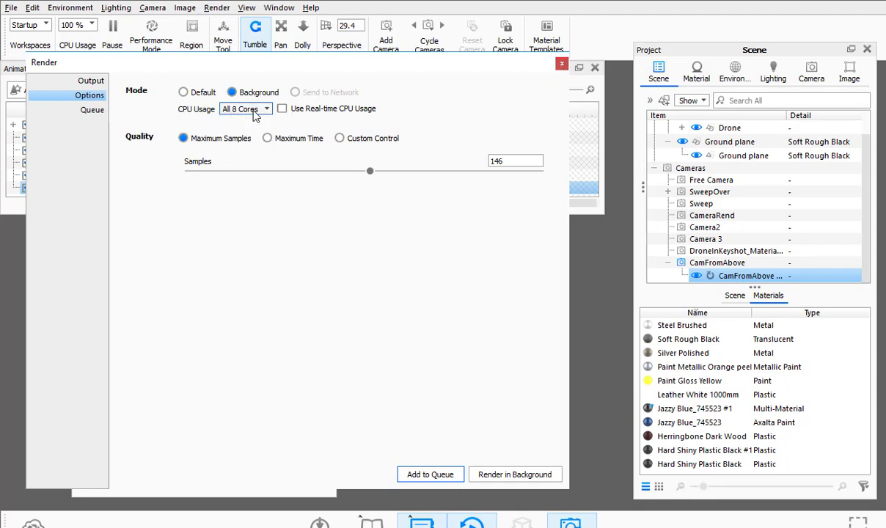
left_click(562, 64)
key("ctrl+s")
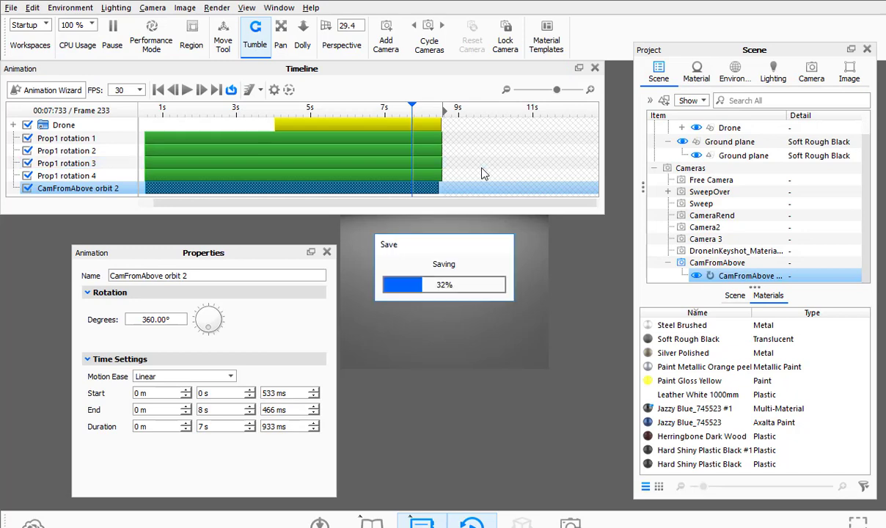